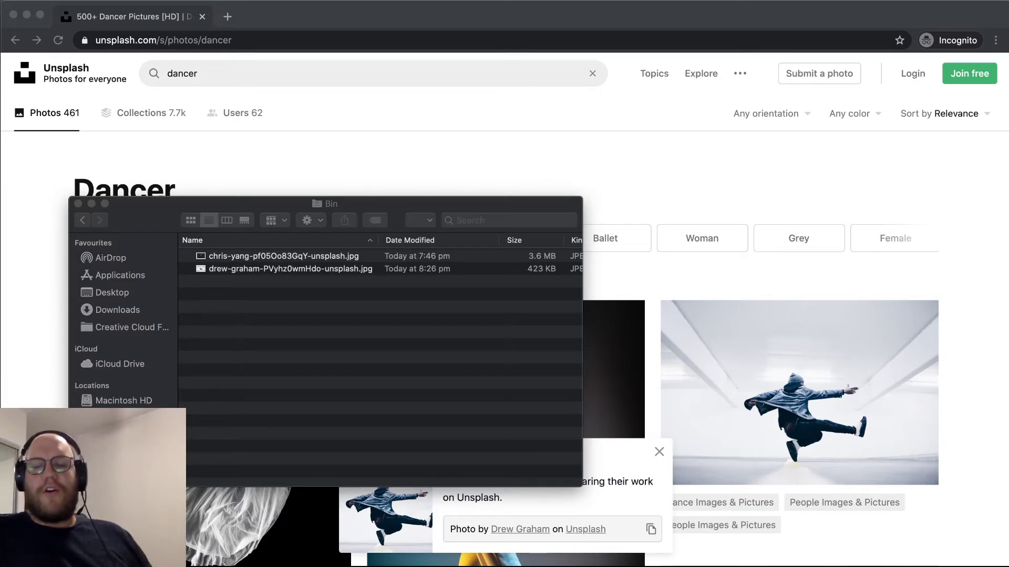
Step: Close the Finder window showing the Bin folder
key(XF86AudioRaiseVolume)
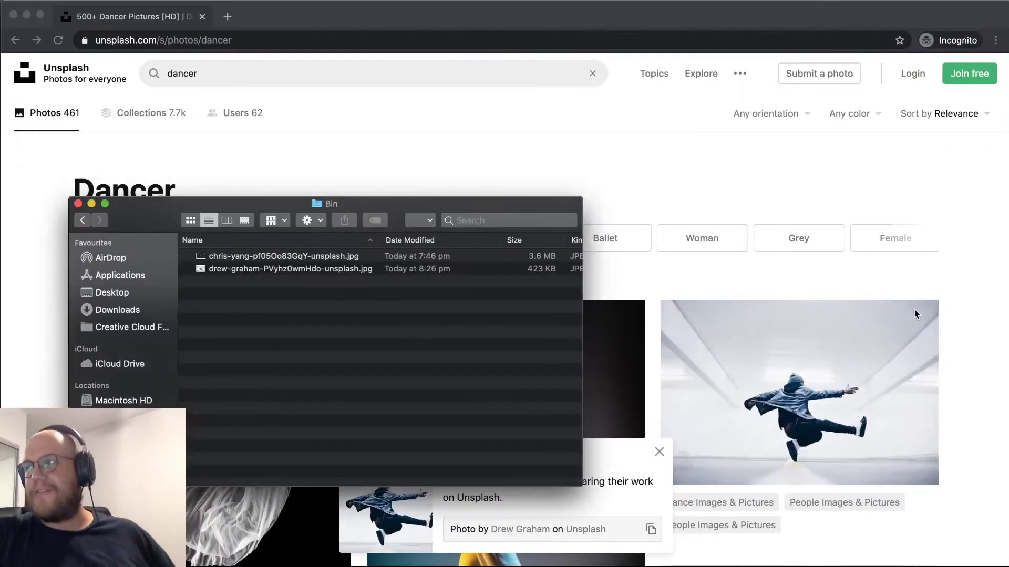
mouse_move(914, 313)
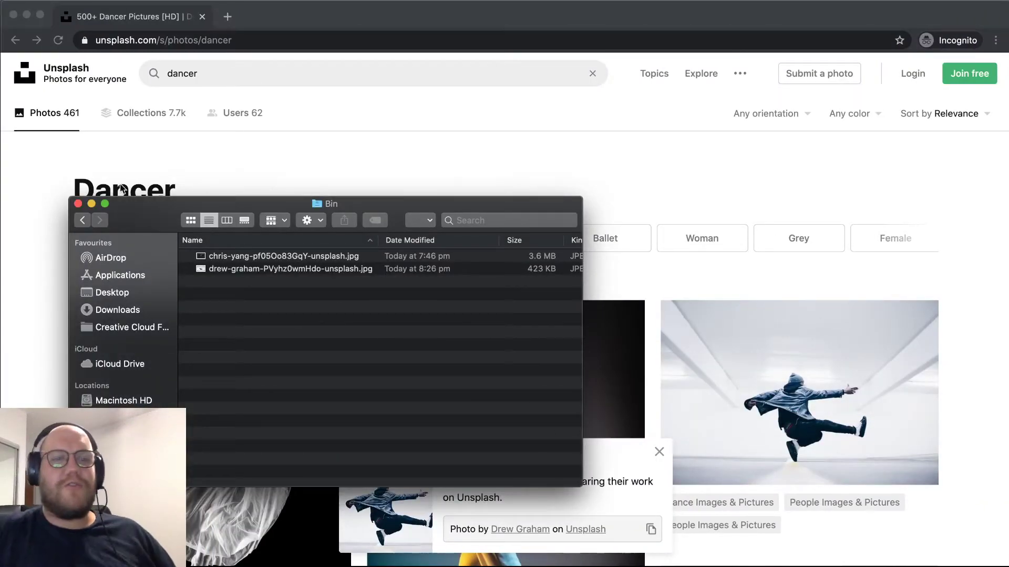
click(77, 203)
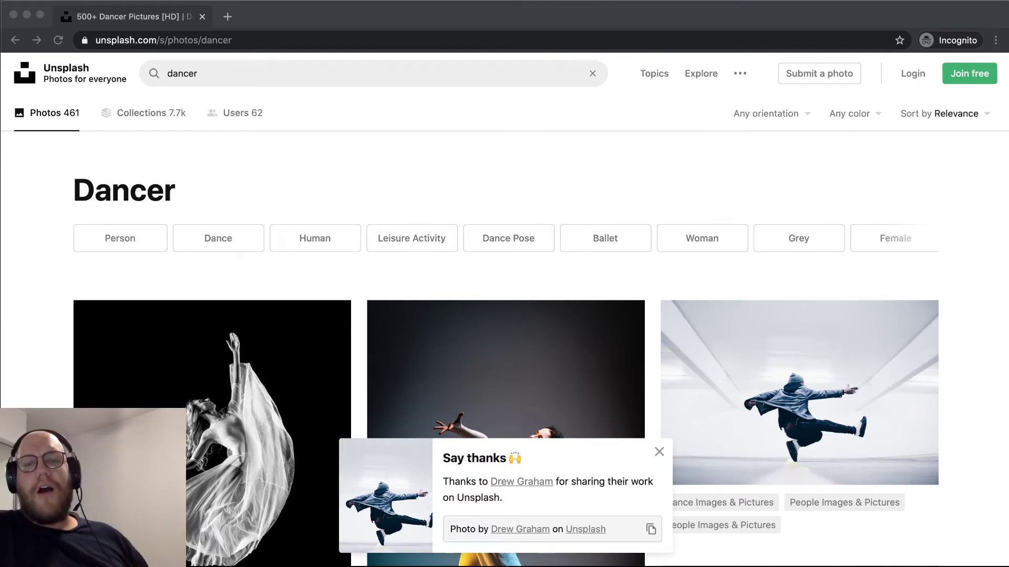
Step: View the enlarged photo of the jumping man in a denim jacket, dismiss the thank-you notice, and return to the dancer results
click(630, 103)
scroll(641, 107, down, 3)
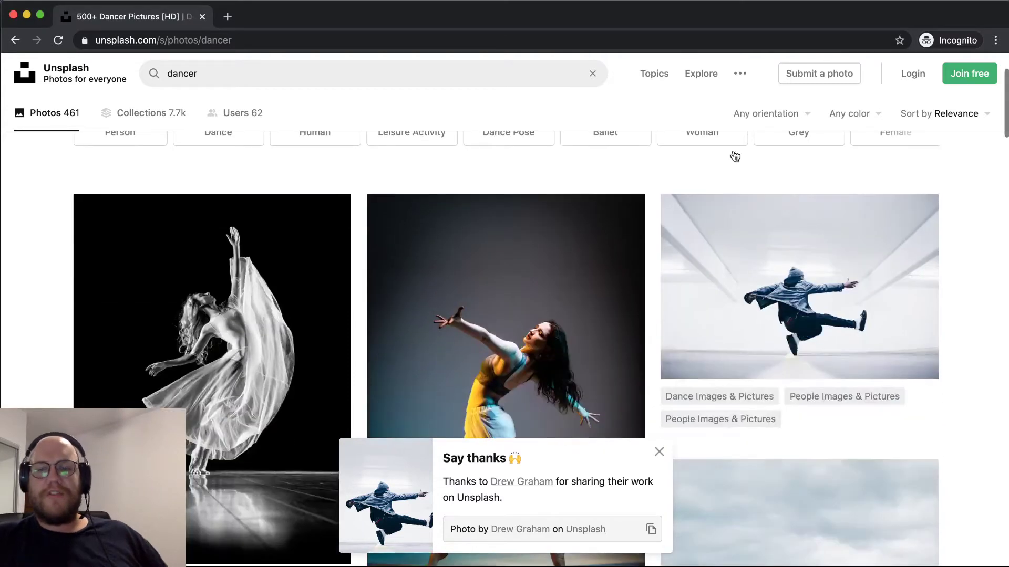
click(788, 228)
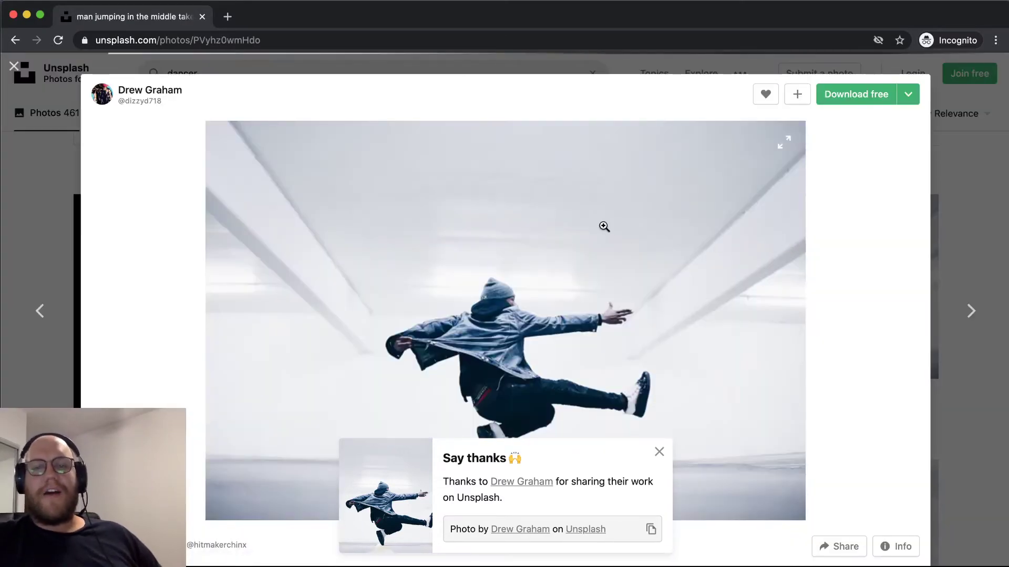
click(661, 452)
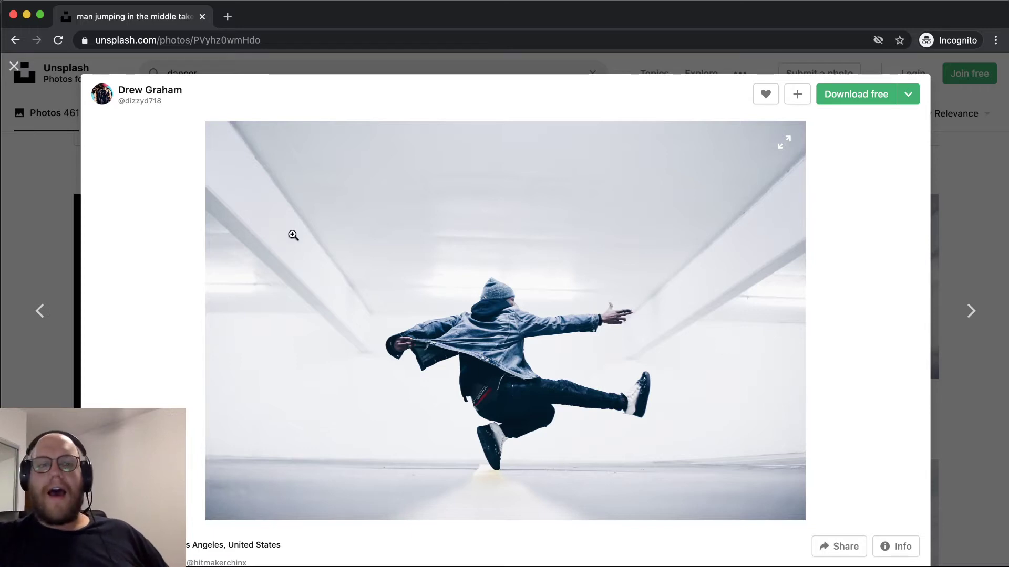
click(23, 56)
Step: Browse the dancer search results for photos with a clearly separated subject
scroll(392, 294, down, 10)
scroll(392, 294, down, 15)
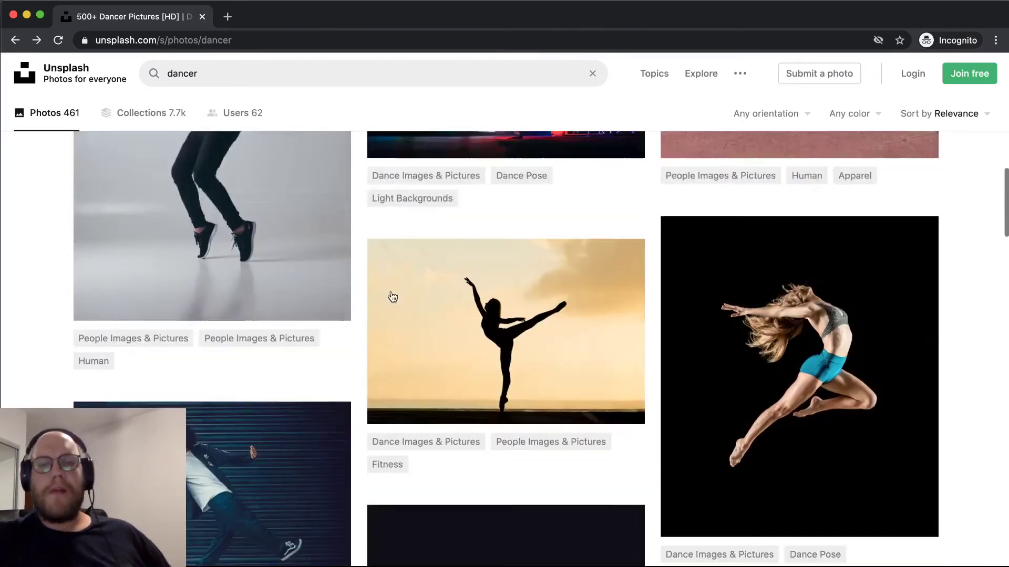
scroll(391, 293, down, 15)
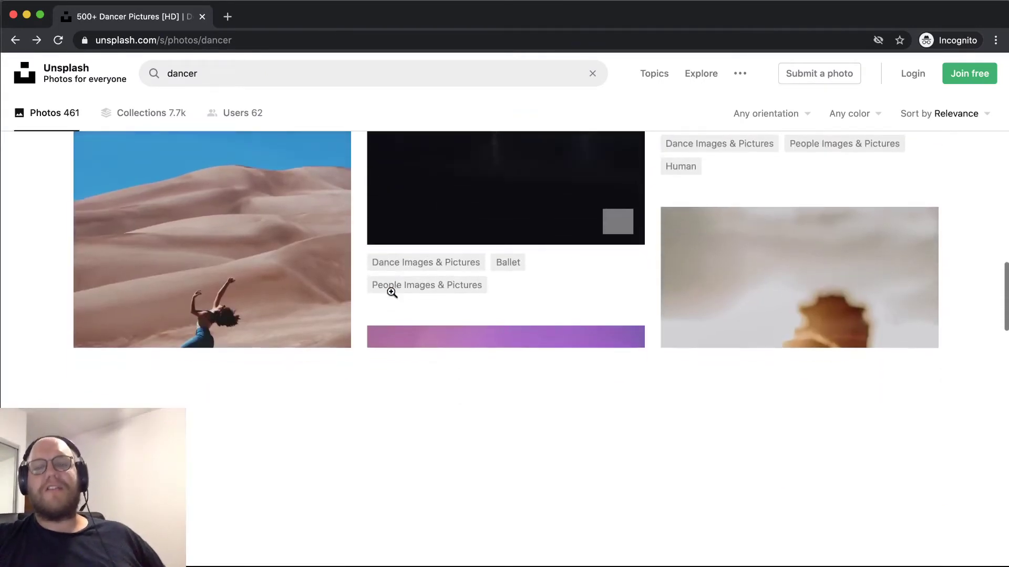
scroll(391, 294, down, 15)
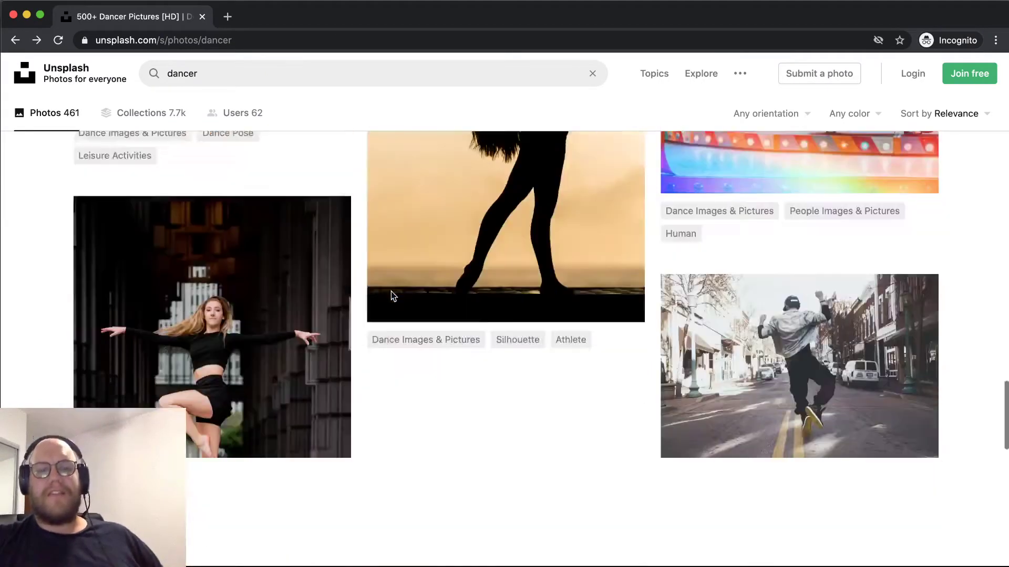
scroll(391, 293, down, 5)
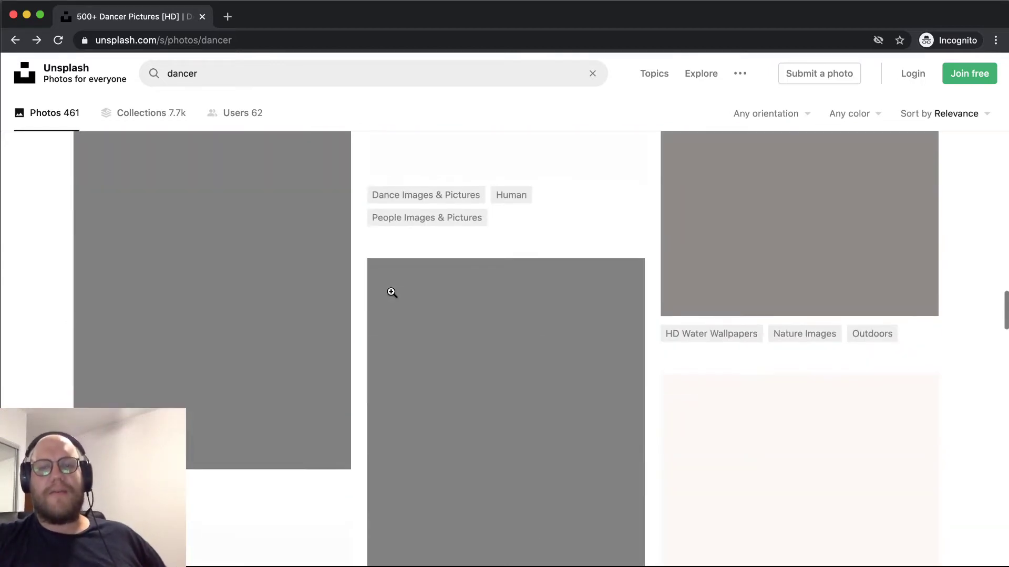
scroll(391, 293, down, 12)
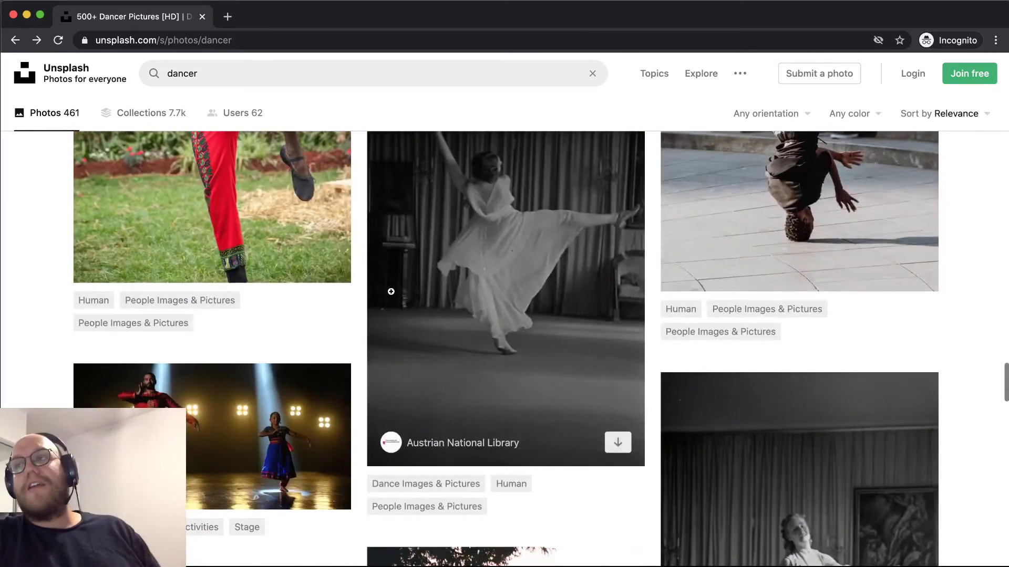
scroll(391, 292, down, 10)
scroll(392, 293, down, 10)
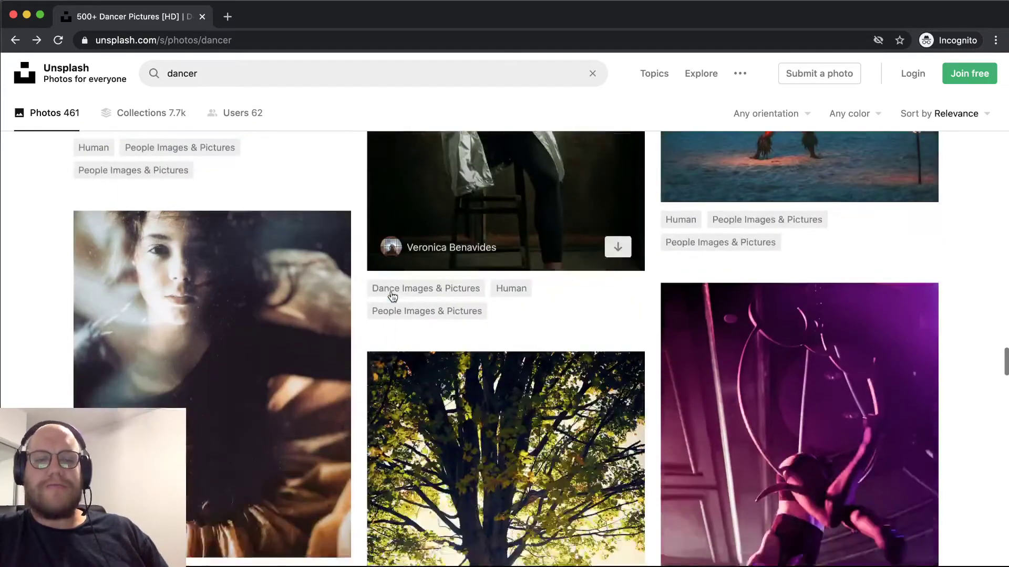
scroll(392, 294, down, 10)
scroll(392, 292, down, 10)
scroll(390, 291, down, 5)
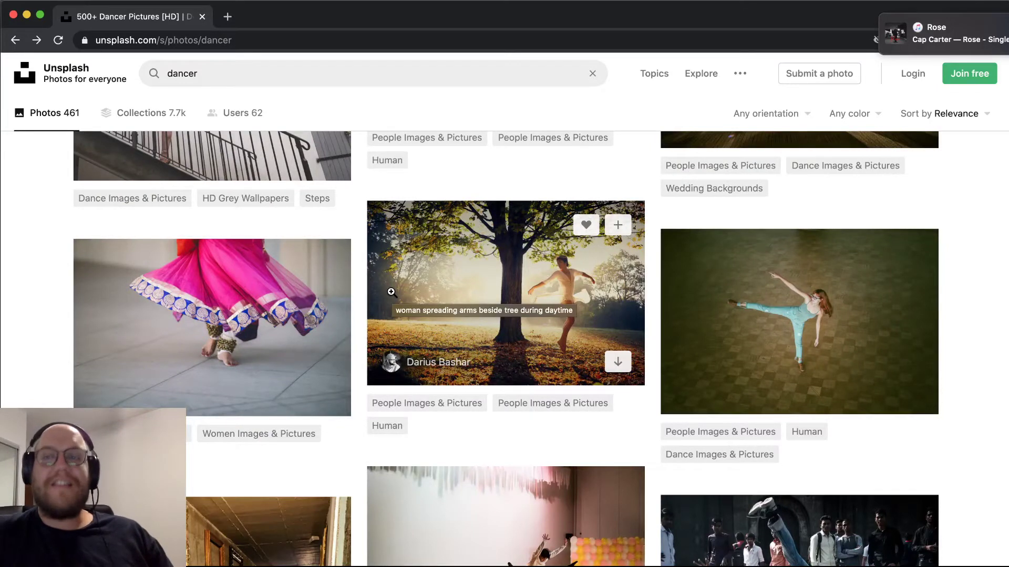
key(XF86AudioLowerVolume)
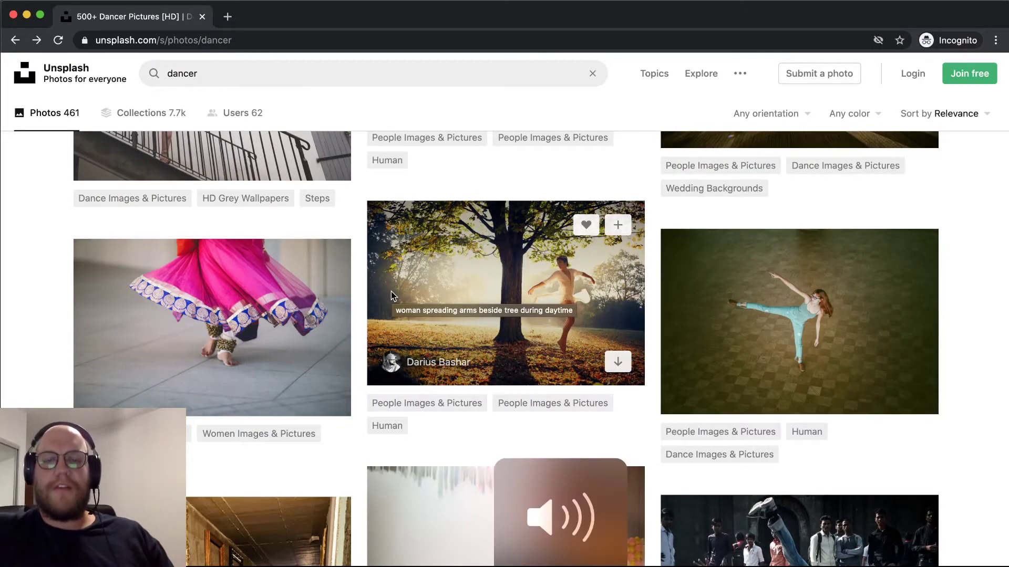
scroll(391, 296, down, 15)
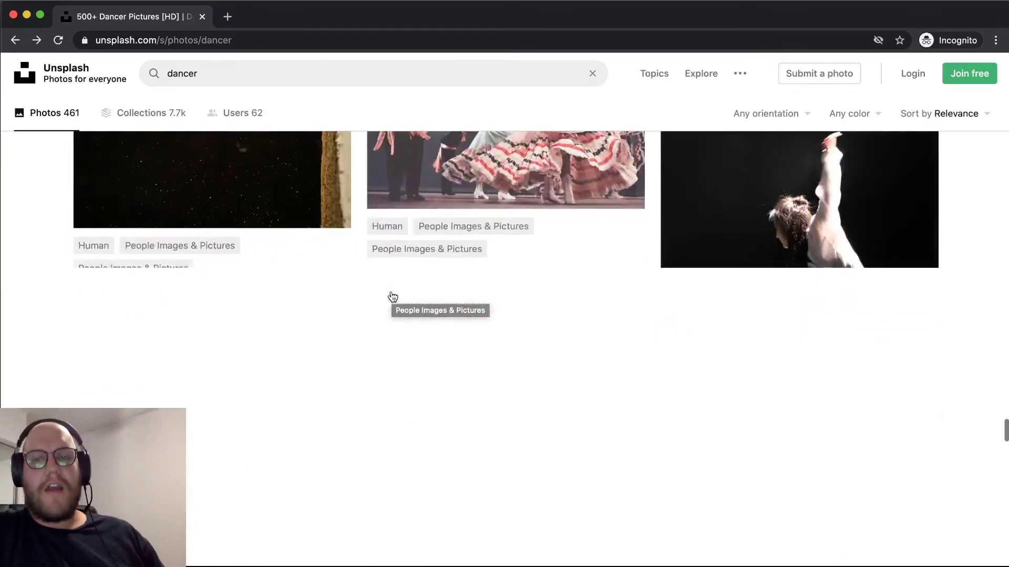
scroll(391, 295, down, 10)
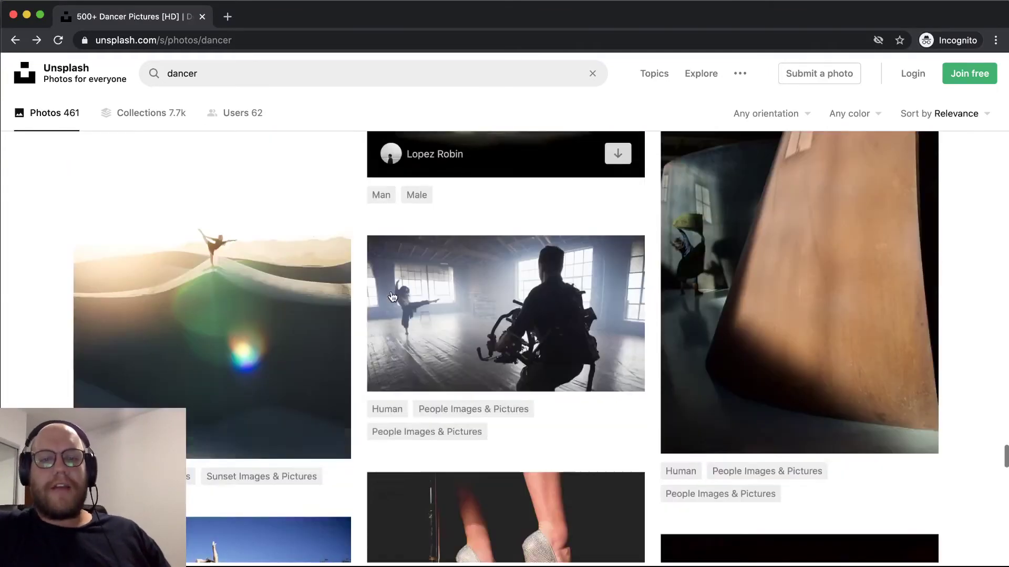
scroll(391, 295, down, 12)
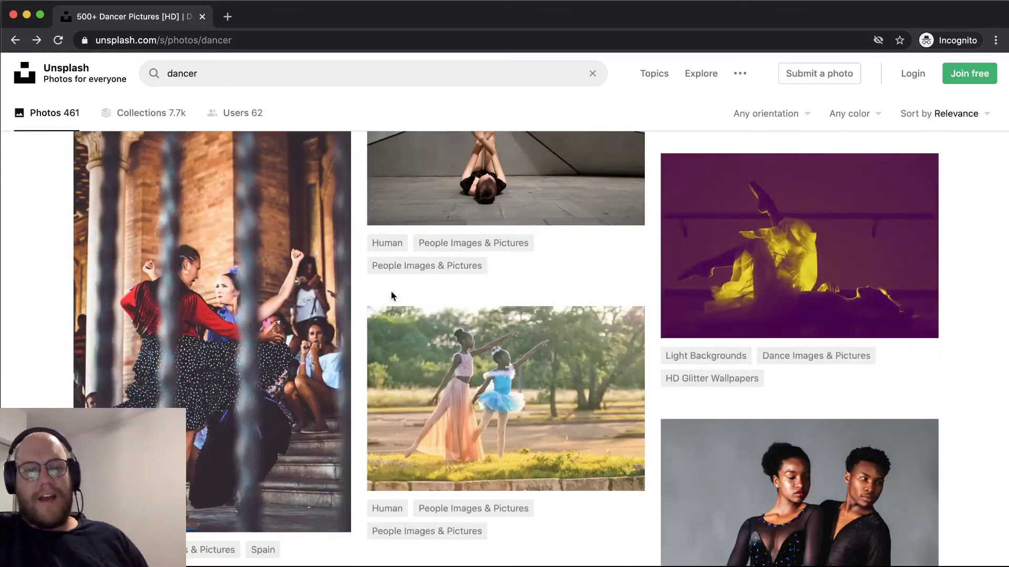
scroll(391, 291, down, 12)
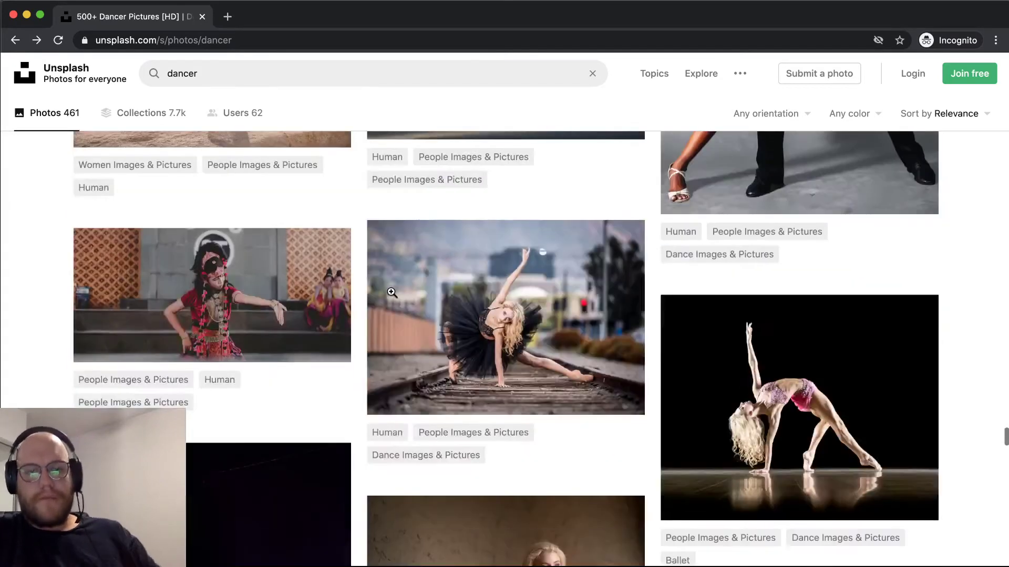
Step: Switch to Finder and preview the Bin folder's photo of the leaping woman in a smaller preview window
key(super+Tab)
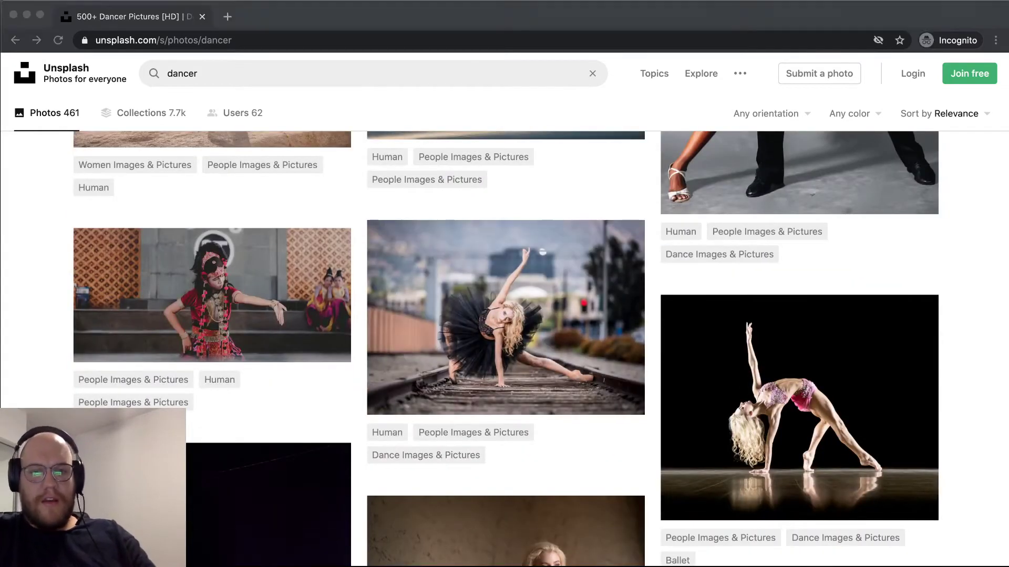
double_click(268, 279)
double_click(248, 257)
click(247, 257)
key(space)
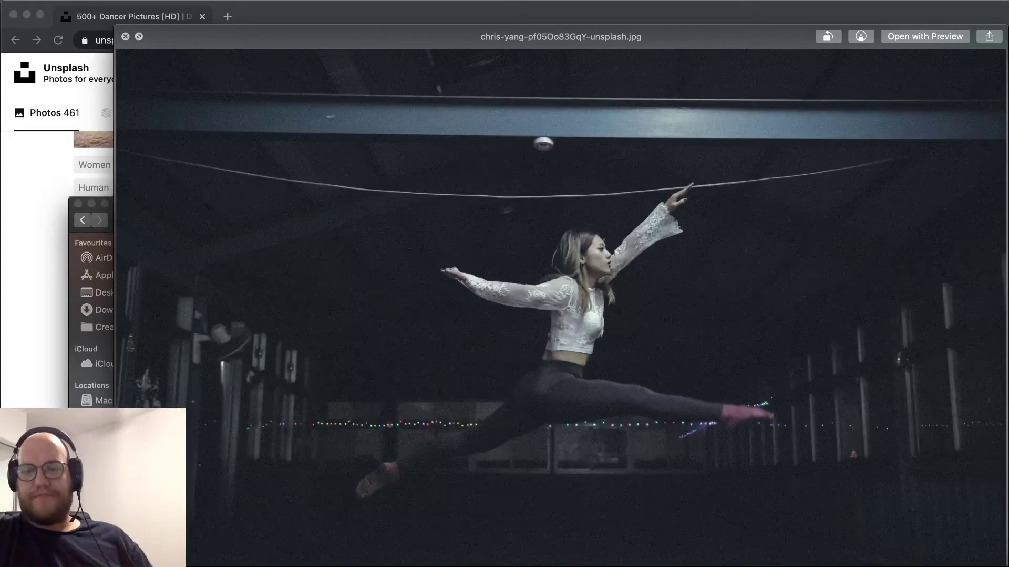
drag(1006, 565, 750, 449)
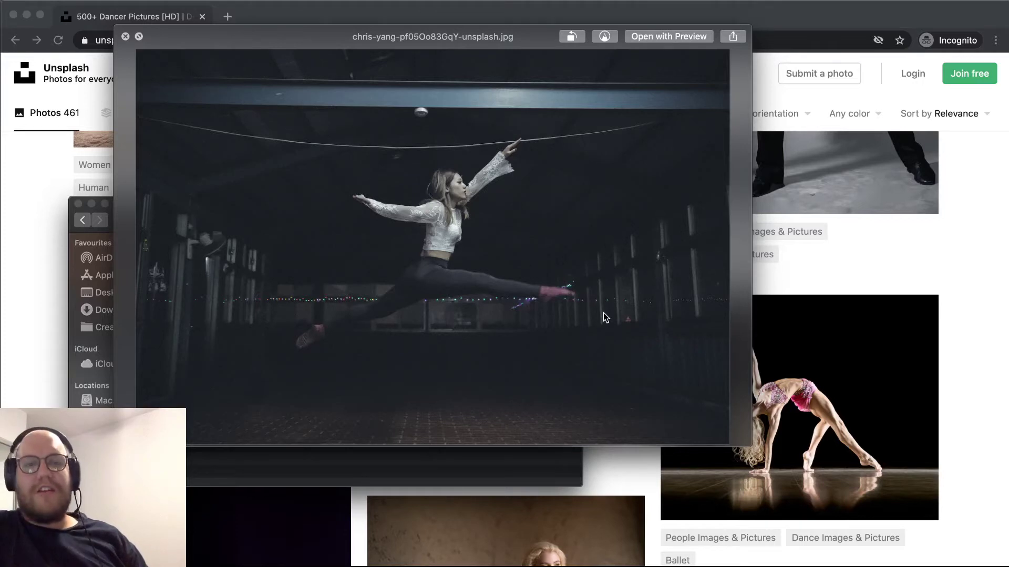
key(space)
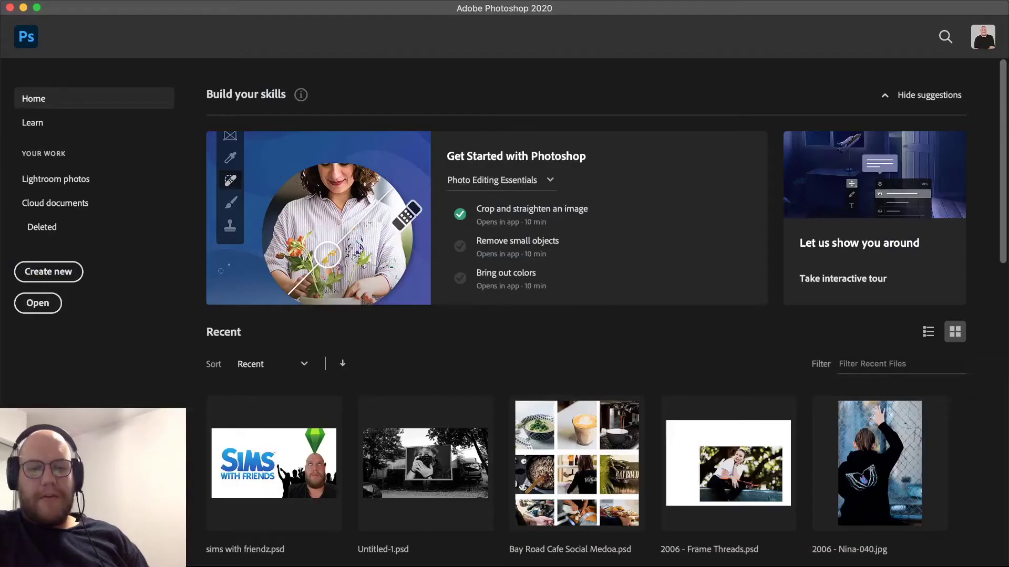
Step: Open the jumping man's photo from Finder's Bin folder in Photoshop and duplicate its Background layer
key(super+Tab)
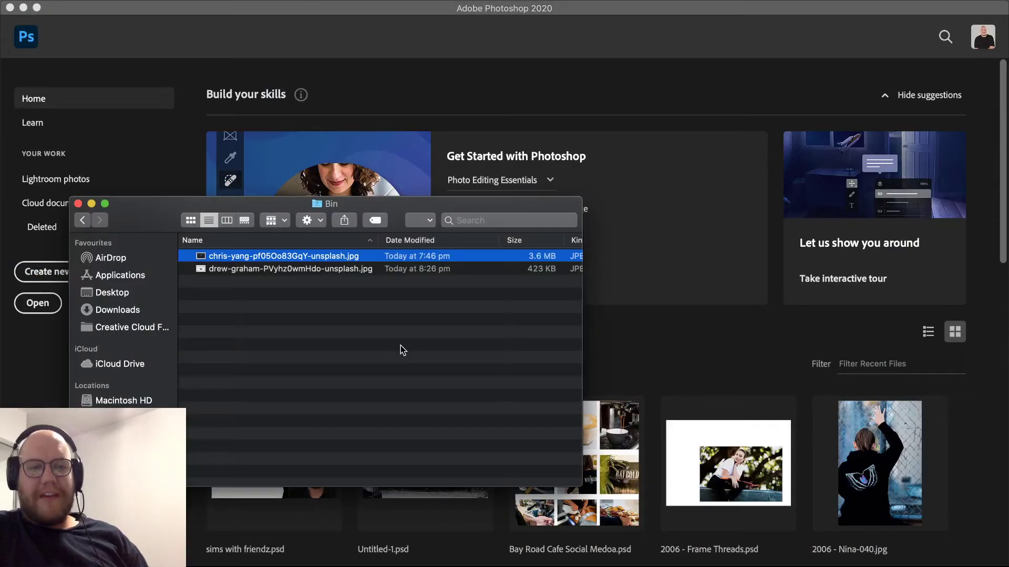
drag(282, 271, 637, 311)
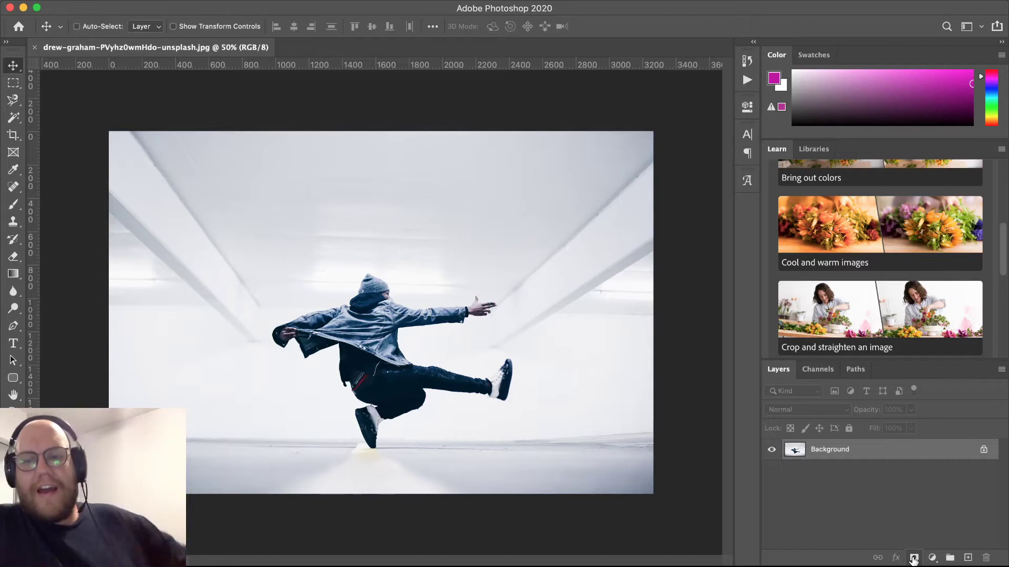
drag(887, 447, 968, 557)
double_click(844, 471)
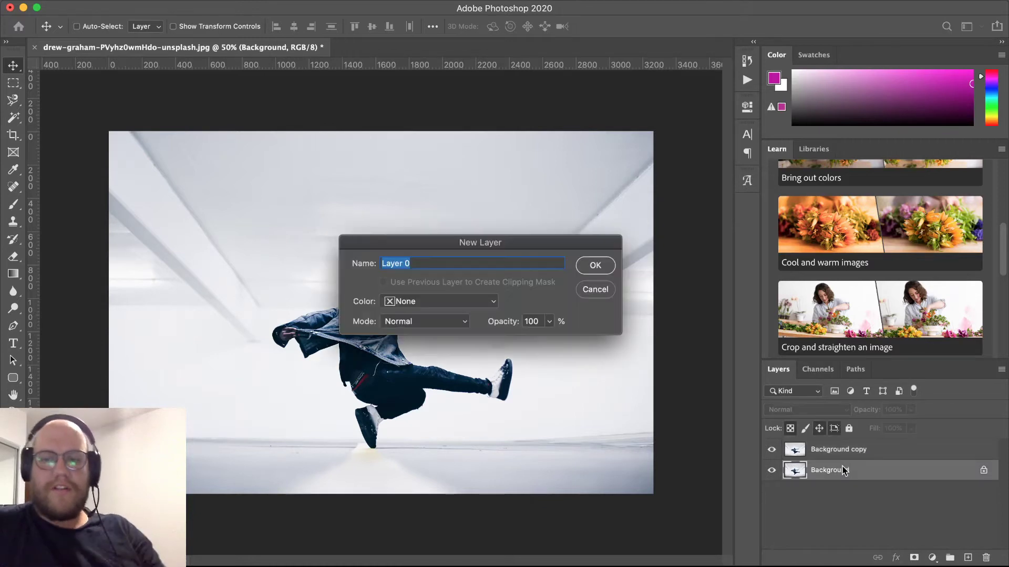
text(bg)
key(Return)
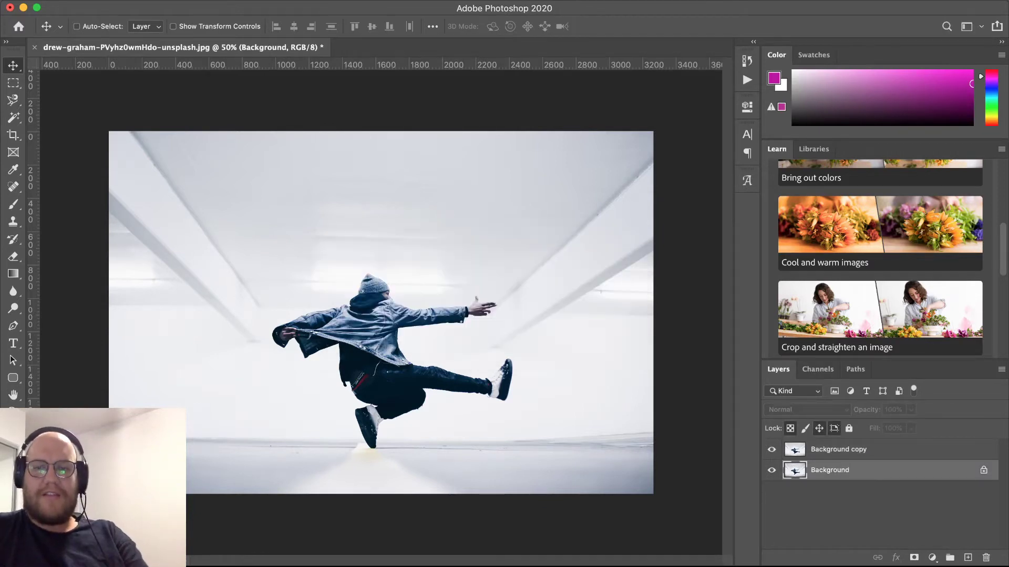
click(904, 498)
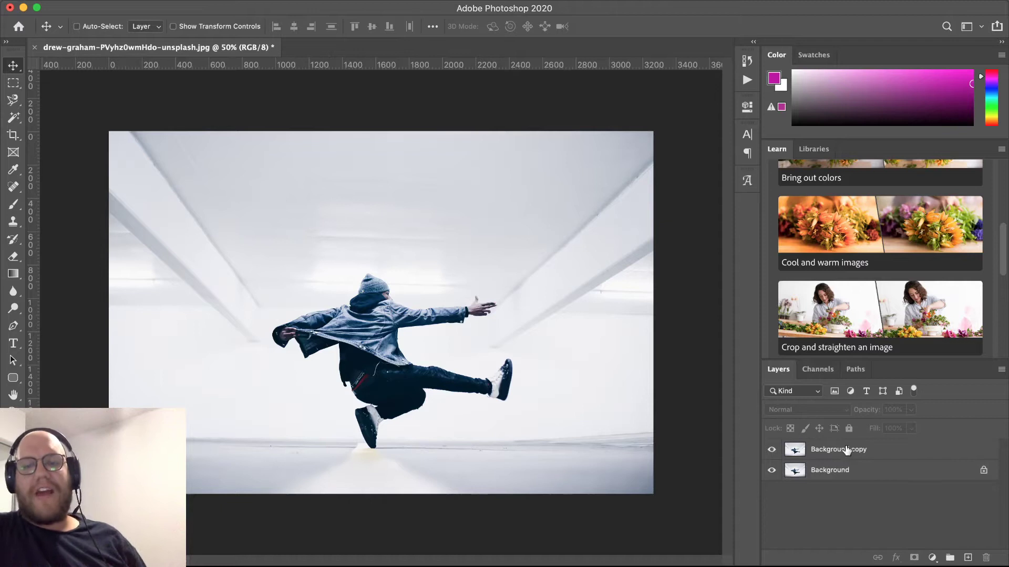
Step: Rename the Background copy layer as Background
click(841, 449)
double_click(841, 449)
text(Backg)
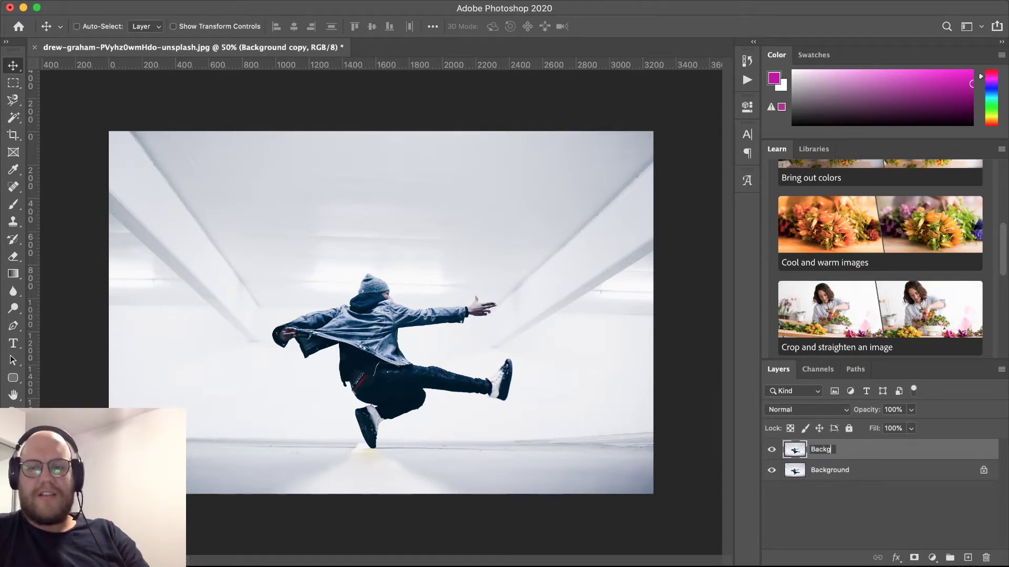
text(round)
key(Return)
Step: Duplicate the unlocked Background layer and name the new copy Dancer
drag(862, 449, 966, 557)
double_click(830, 449)
text(Da)
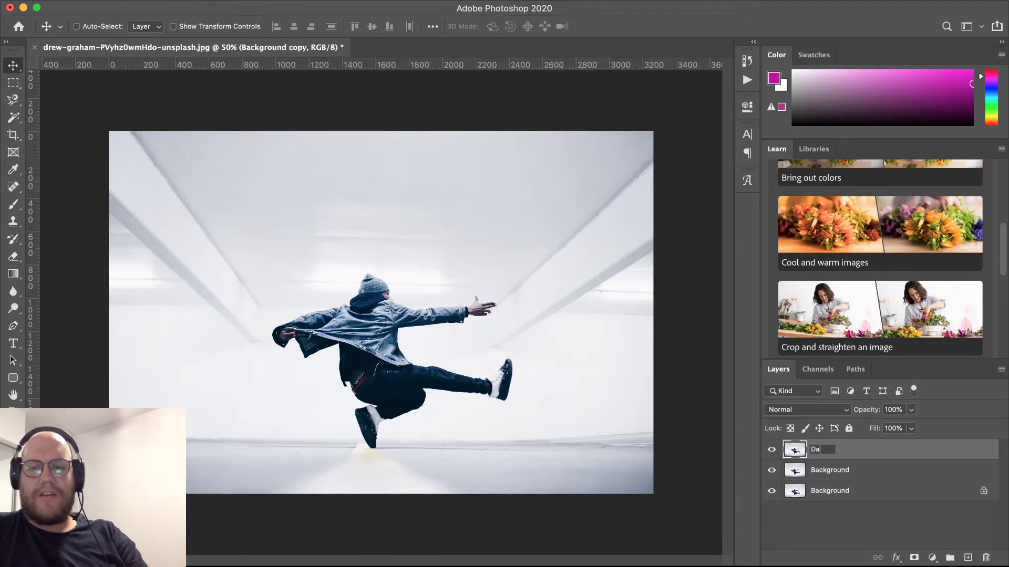
text(ncer)
key(Return)
Step: Hide the unlocked Background layer while keeping the Dancer layer visible
click(771, 449)
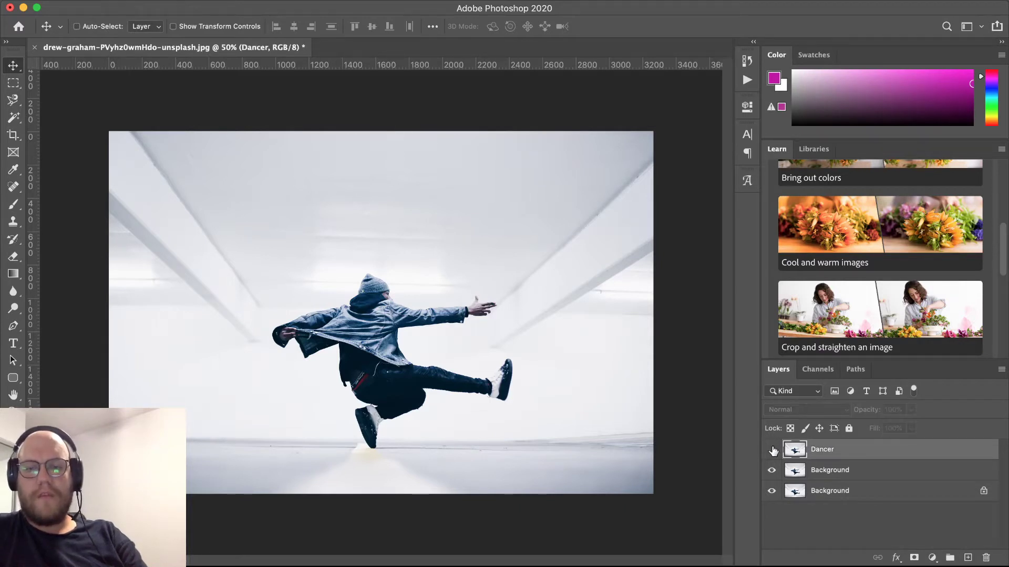
click(772, 449)
click(771, 469)
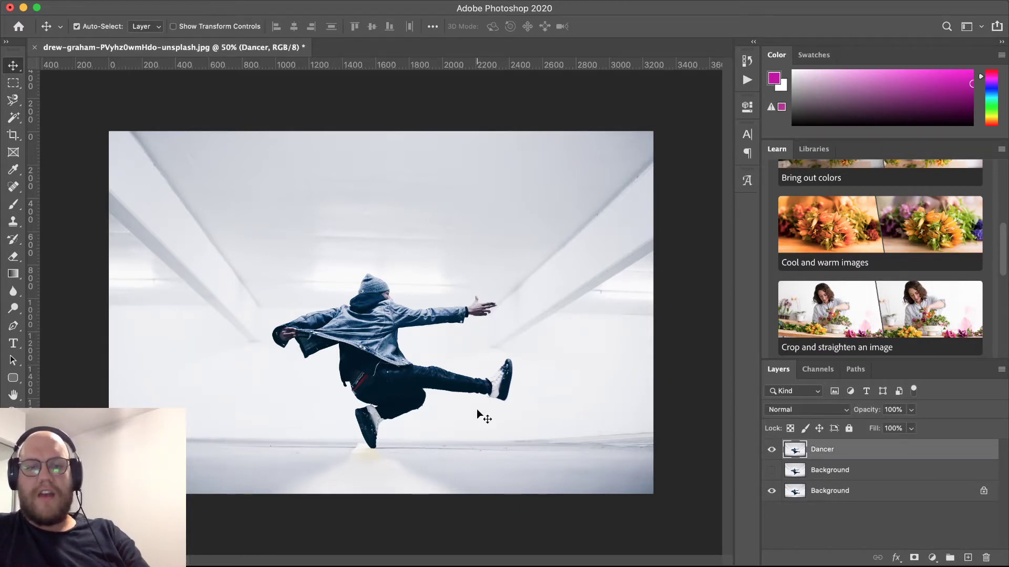
Step: Start a Magnetic Lasso outline on the Dancer layer where the beanie meets the hood, and trace it around the beanie and face
key(super+equal)
key(super+equal)
key(super+equal)
key(super+equal)
key(super+equal)
key(super+equal)
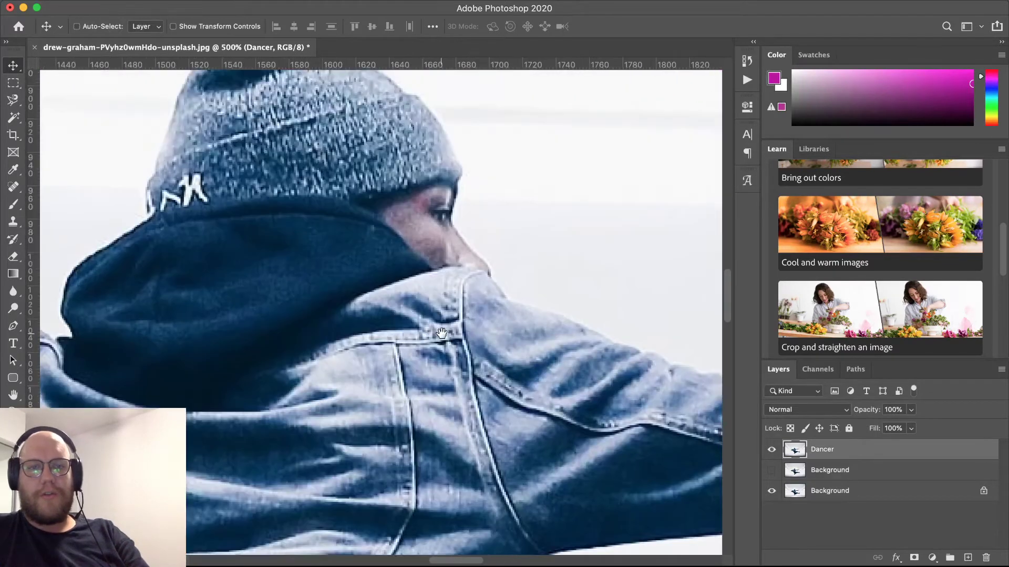
drag(442, 333, 455, 425)
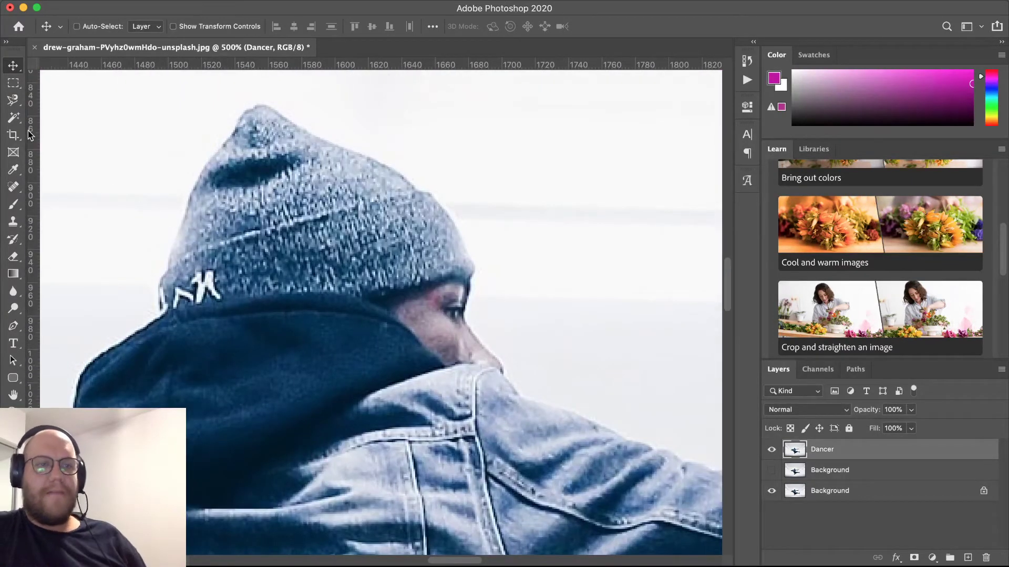
click(17, 106)
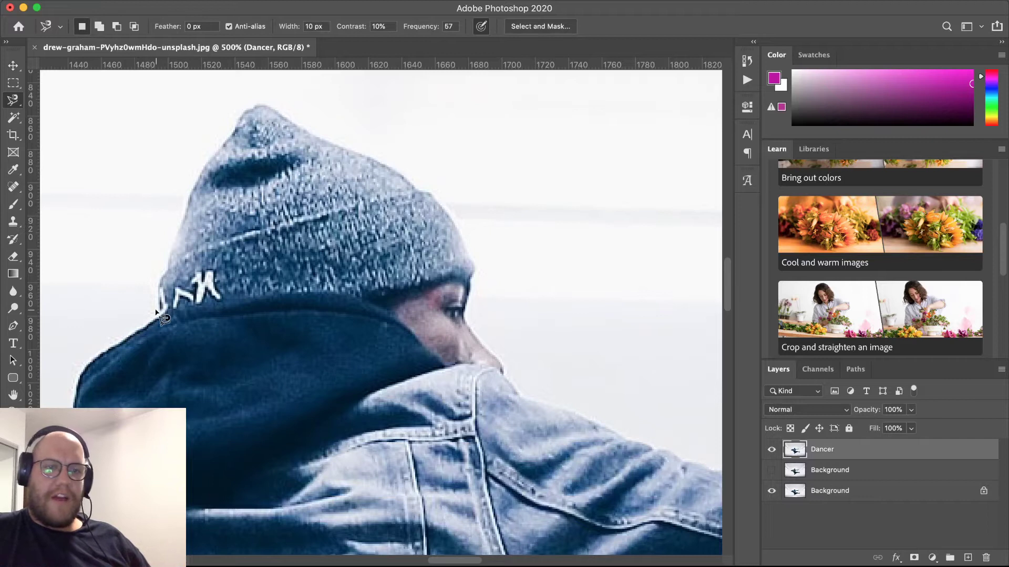
right_click(14, 105)
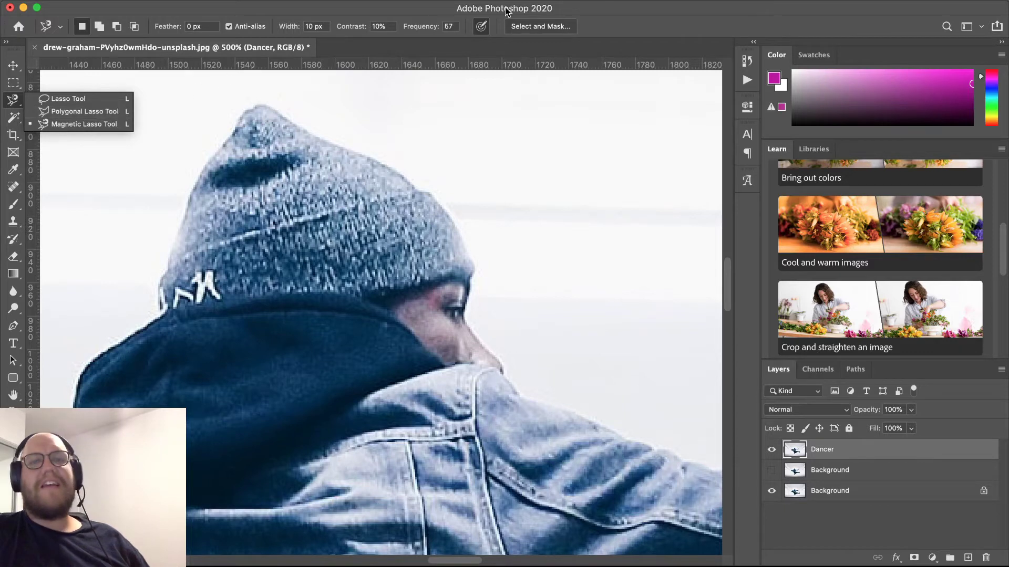
click(588, 12)
click(157, 313)
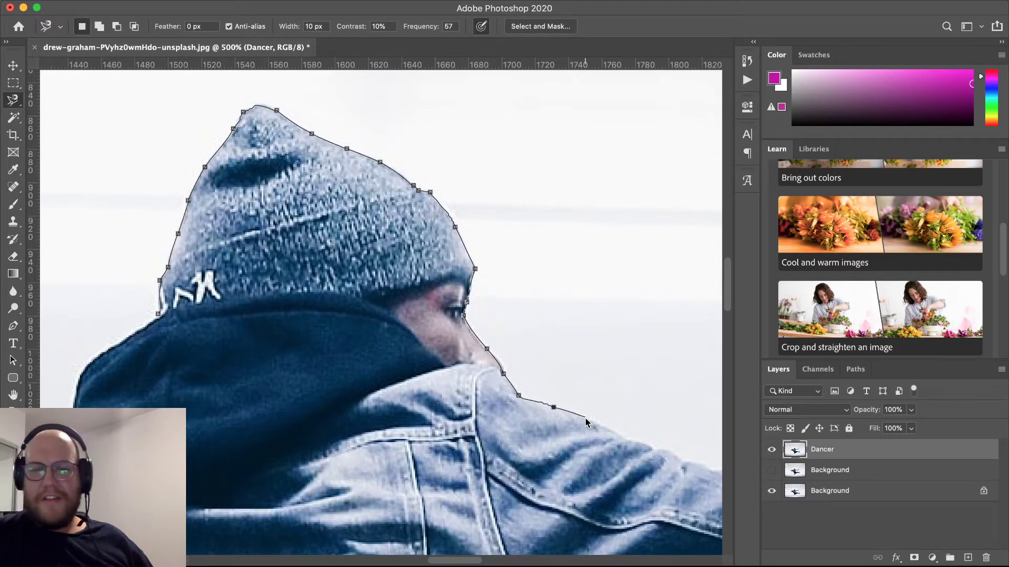
Step: Continue the lasso outline along the shoulder and the upper edge of the outstretched sleeve to the wrist
click(586, 419)
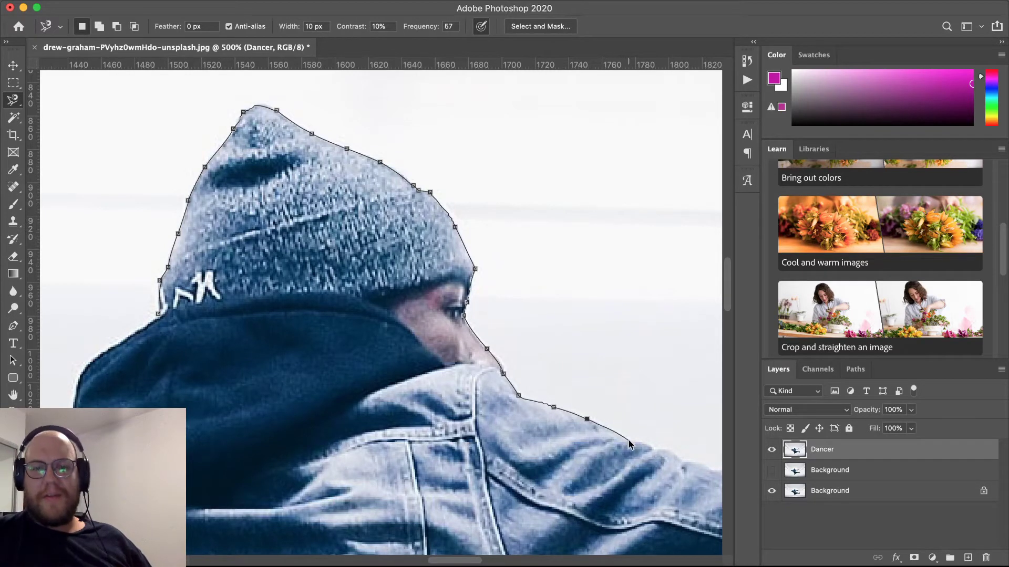
click(629, 441)
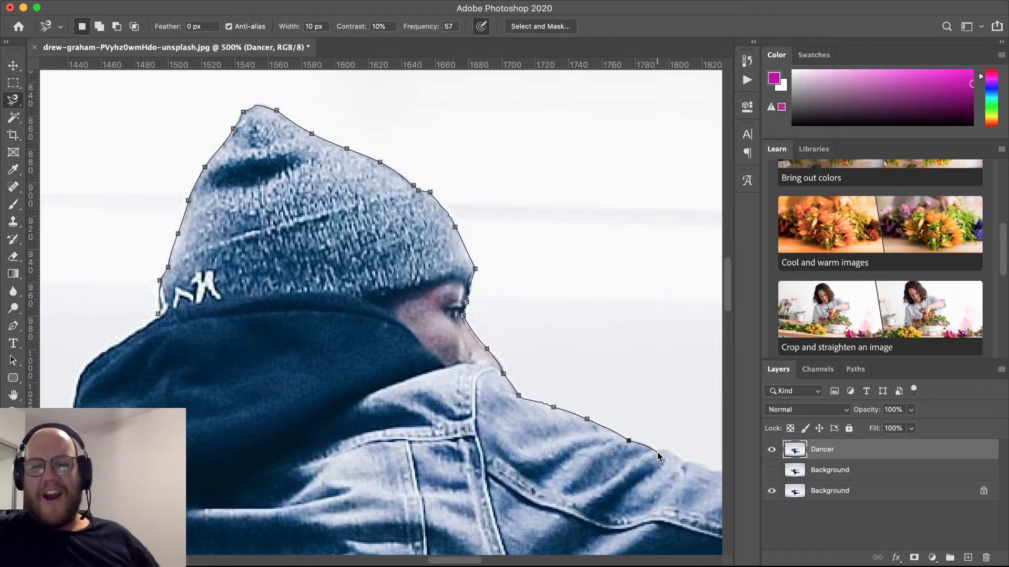
click(679, 460)
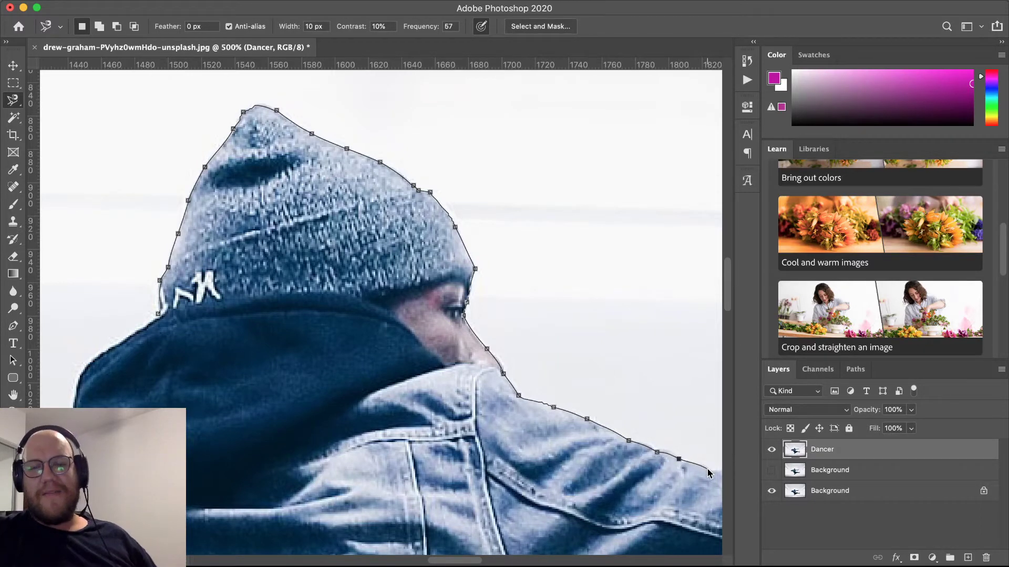
mouse_move(675, 458)
mouse_down()
mouse_move(617, 438)
mouse_move(369, 408)
mouse_up()
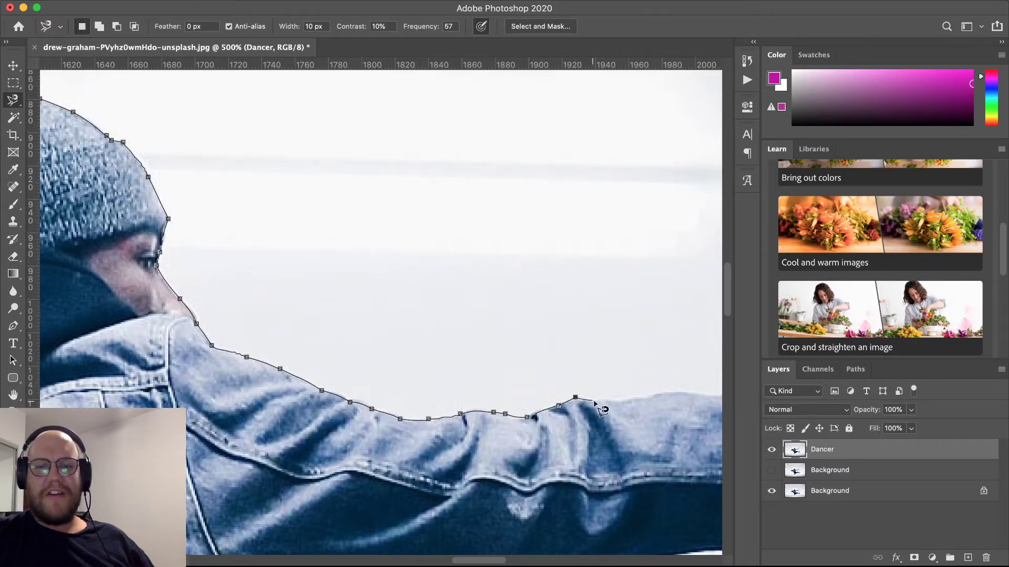
click(658, 394)
mouse_move(660, 394)
mouse_down()
mouse_move(532, 372)
mouse_move(375, 380)
mouse_up()
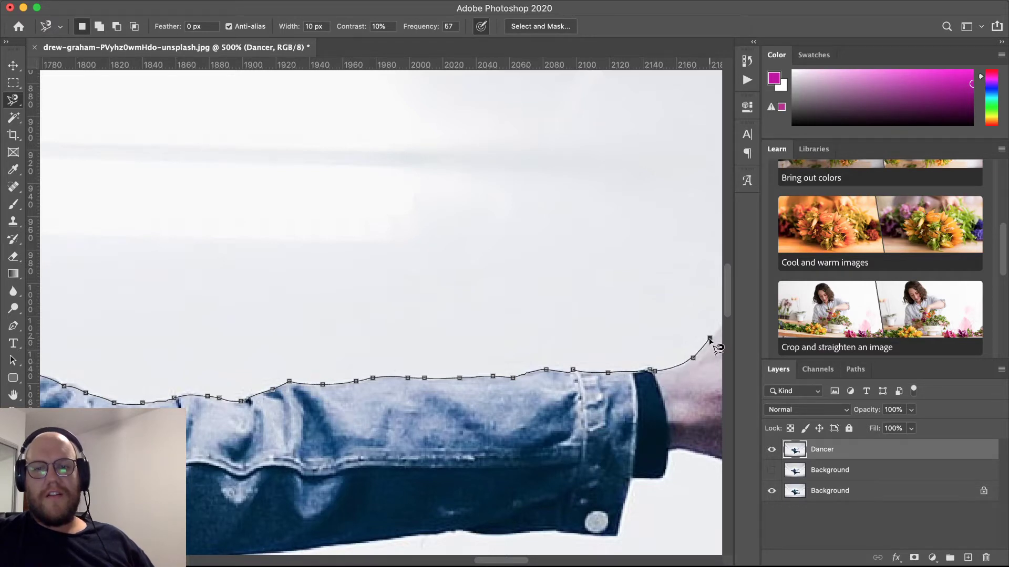
Step: Trace the lasso outline around the outstretched hand's thumb and fingers and back to the lower edge of the cuff
mouse_move(629, 395)
mouse_down()
mouse_move(527, 419)
mouse_move(438, 473)
mouse_move(415, 476)
mouse_move(358, 452)
mouse_up()
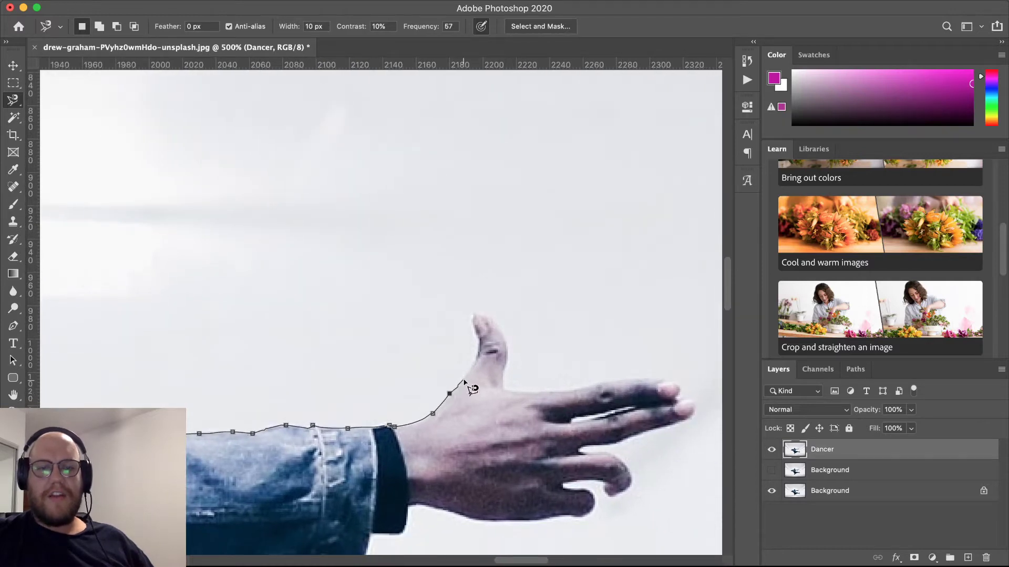
click(471, 316)
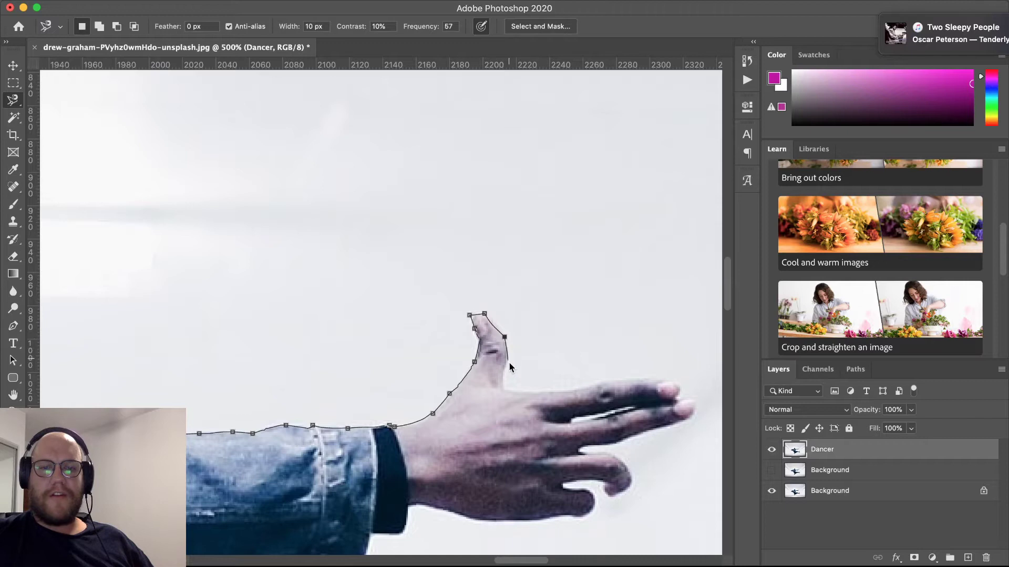
click(503, 390)
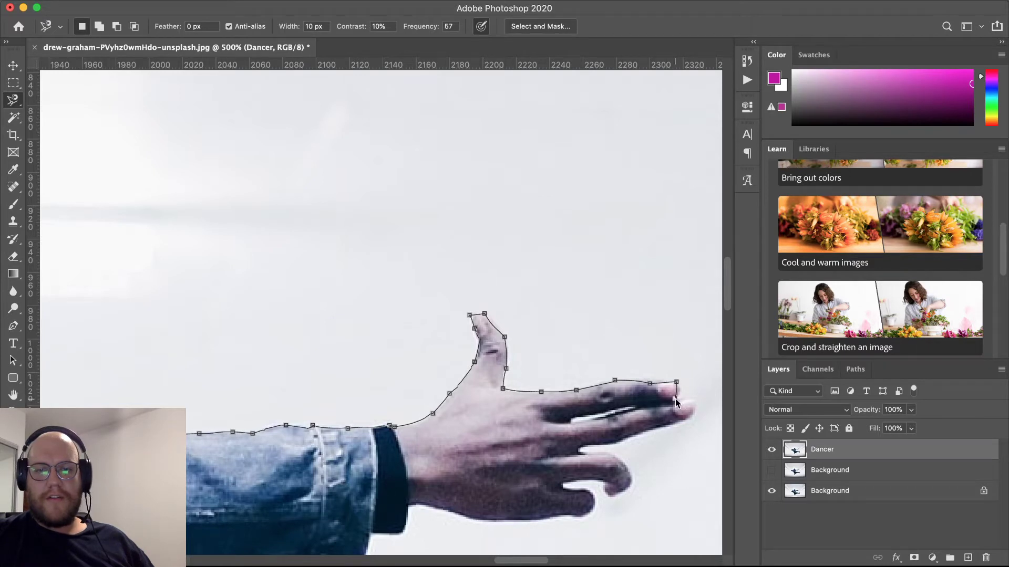
click(693, 400)
click(685, 420)
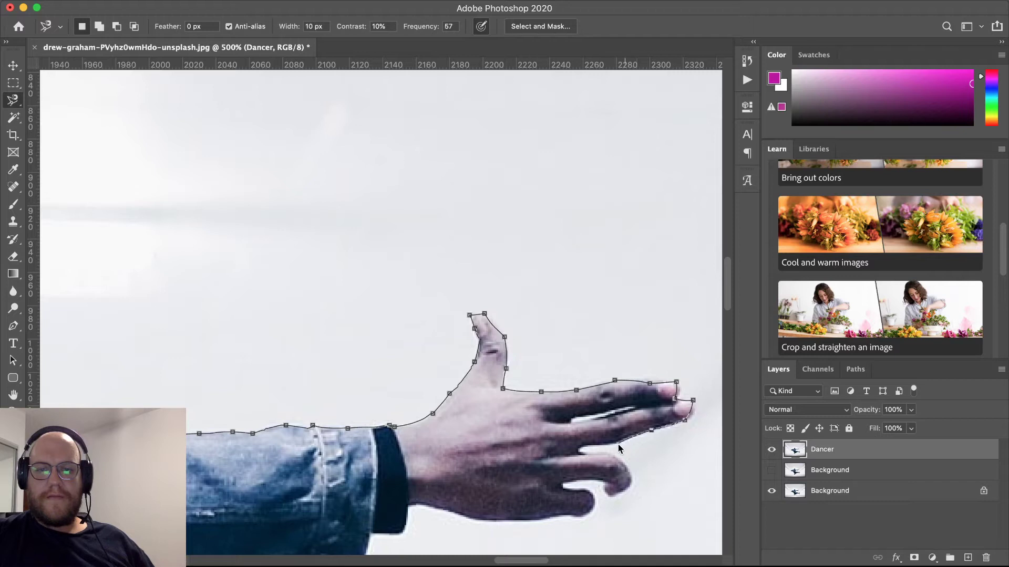
click(581, 447)
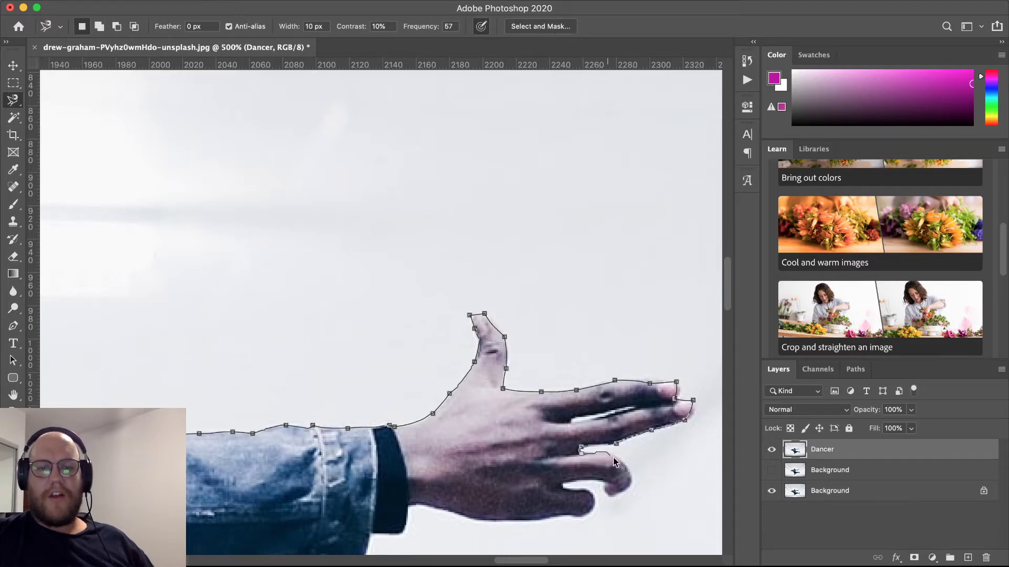
click(611, 497)
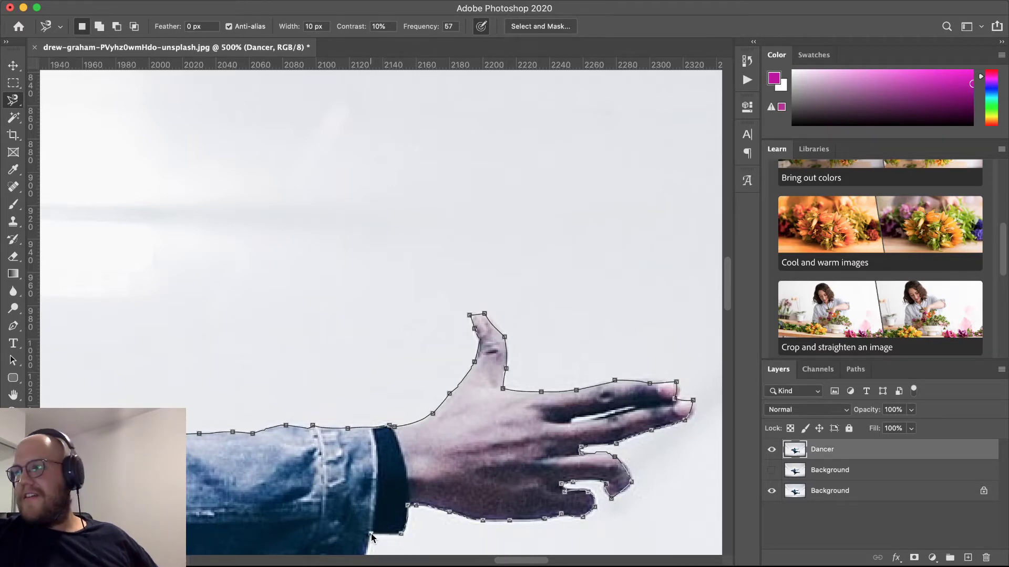
Step: Continue the lasso outline around the sleeve cuff, along the sleeve's underside to the armpit and down the jacket's side
drag(371, 534, 736, 219)
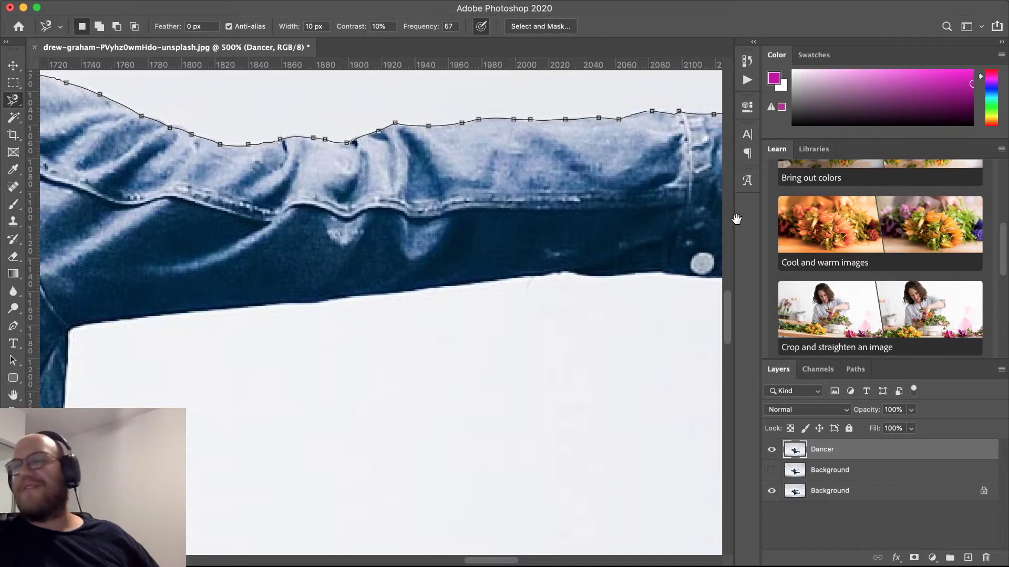
drag(736, 219, 566, 256)
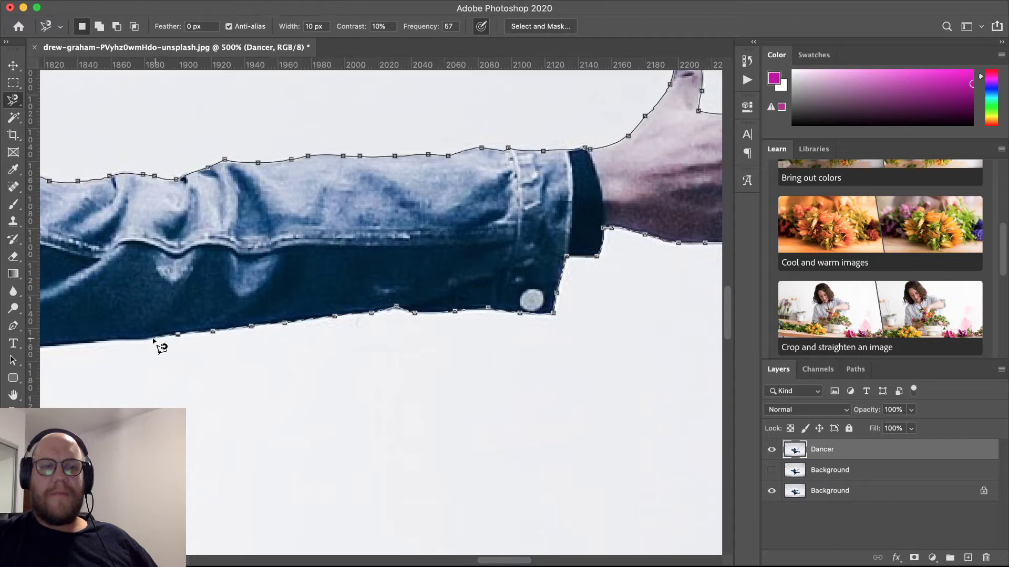
drag(153, 342, 533, 330)
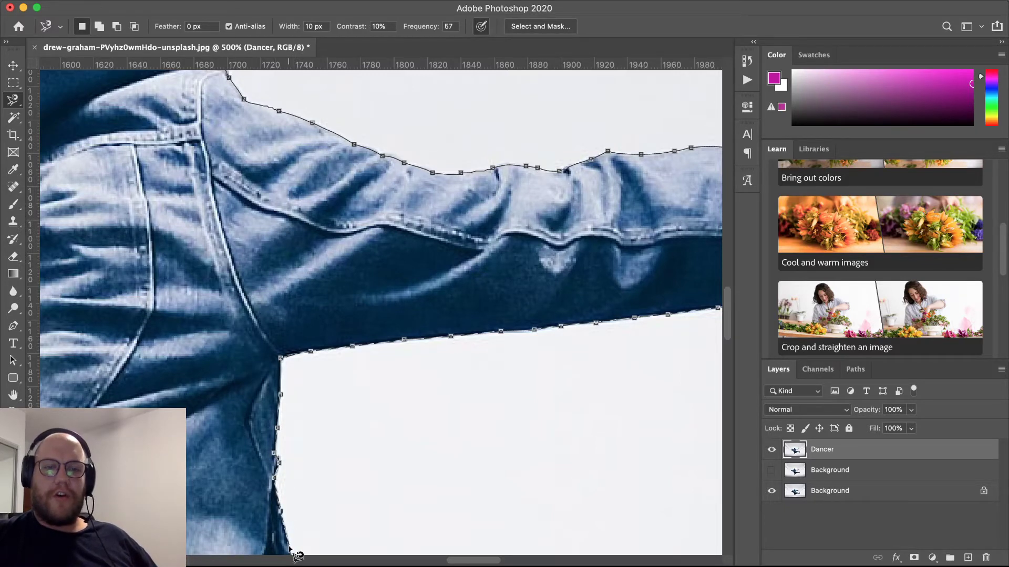
Step: Trace the lasso outline past the jacket hem and along the upper edge of the extended leg to the ankle
mouse_move(293, 552)
mouse_down()
mouse_move(267, 414)
mouse_move(197, 314)
mouse_up()
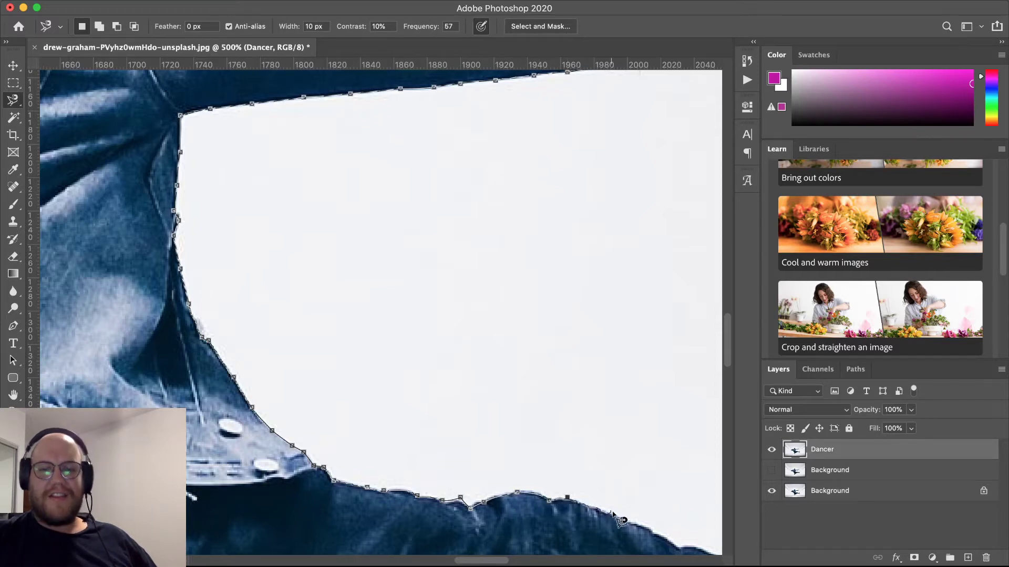
mouse_move(657, 539)
mouse_down()
mouse_move(429, 420)
mouse_move(268, 370)
mouse_move(238, 340)
mouse_move(296, 374)
mouse_move(549, 445)
mouse_move(578, 437)
mouse_move(638, 455)
mouse_up()
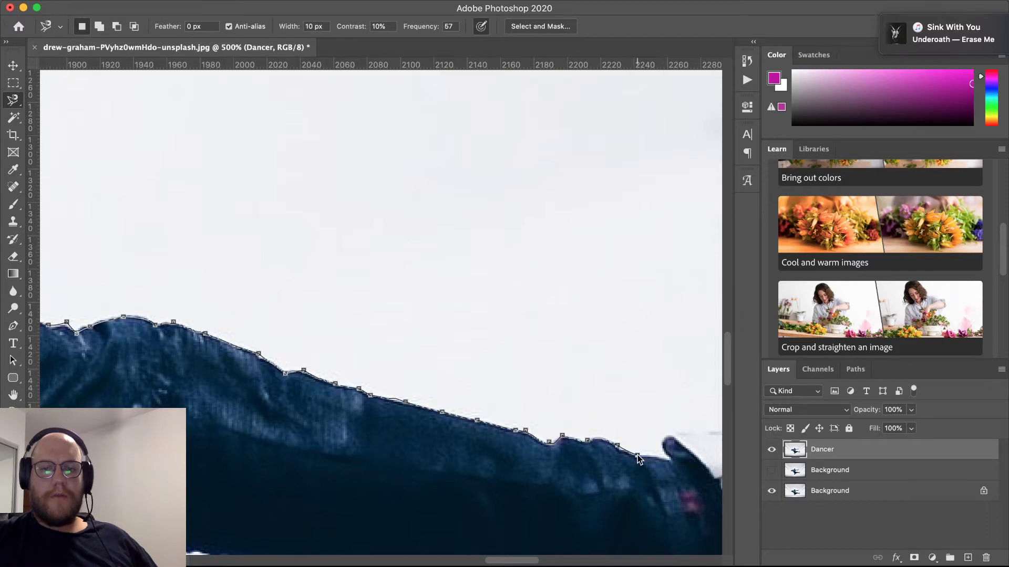
click(671, 458)
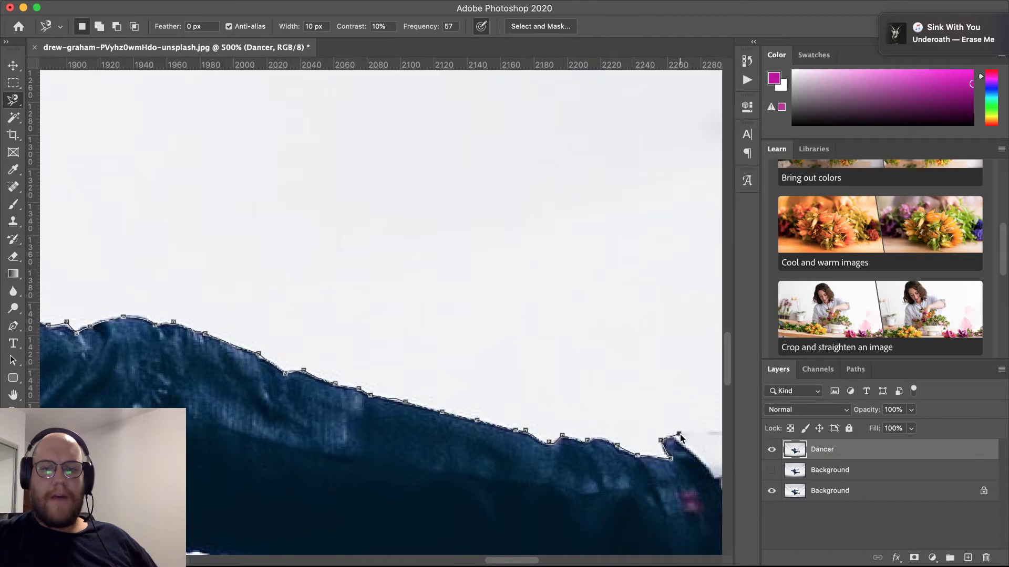
Step: Continue the lasso outline around the raised shoe and its heel to the underside of the extended leg
drag(680, 434, 416, 358)
click(419, 360)
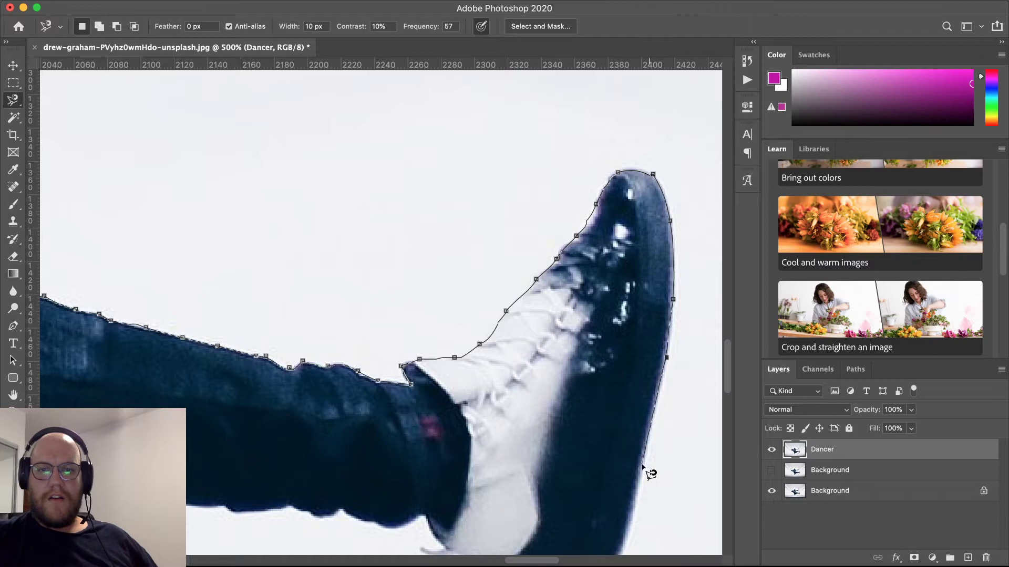
mouse_move(629, 512)
mouse_down()
mouse_move(682, 403)
mouse_move(671, 367)
mouse_up()
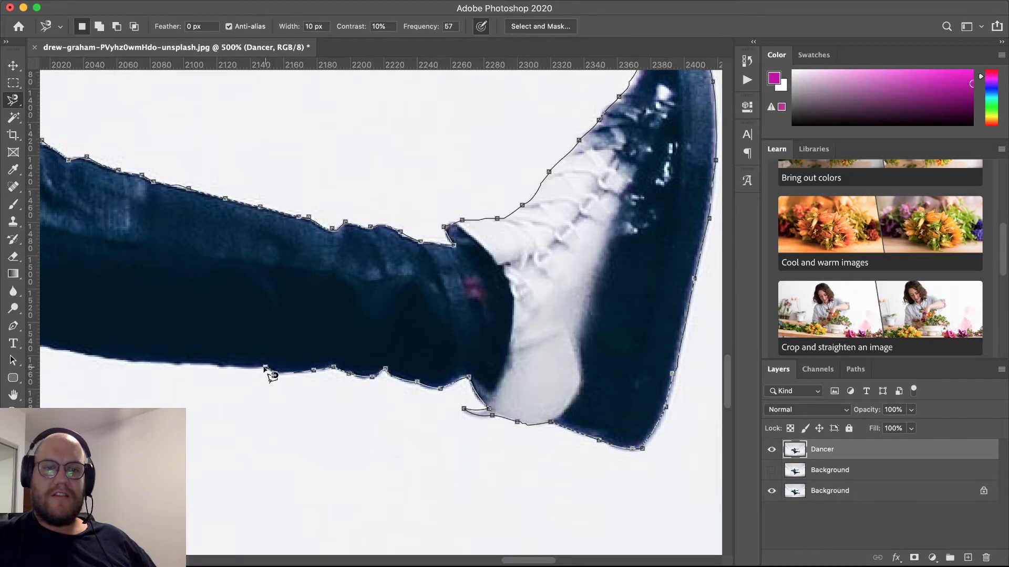
Step: Trace the lasso outline along the extended leg's underside to the crook of the legs and around the bent knee
drag(224, 366, 374, 372)
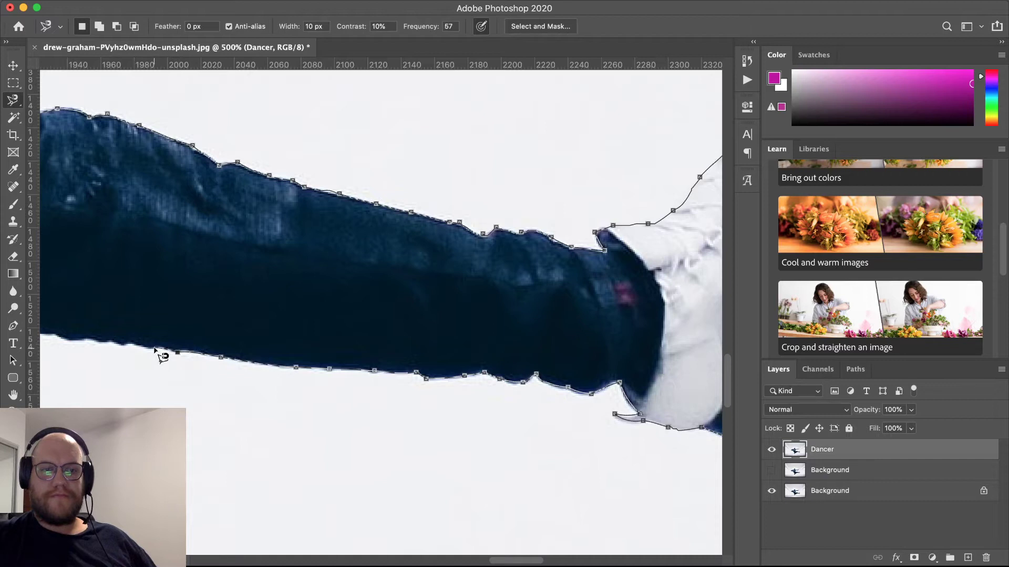
mouse_move(128, 346)
mouse_down()
mouse_move(460, 344)
mouse_move(515, 334)
mouse_up()
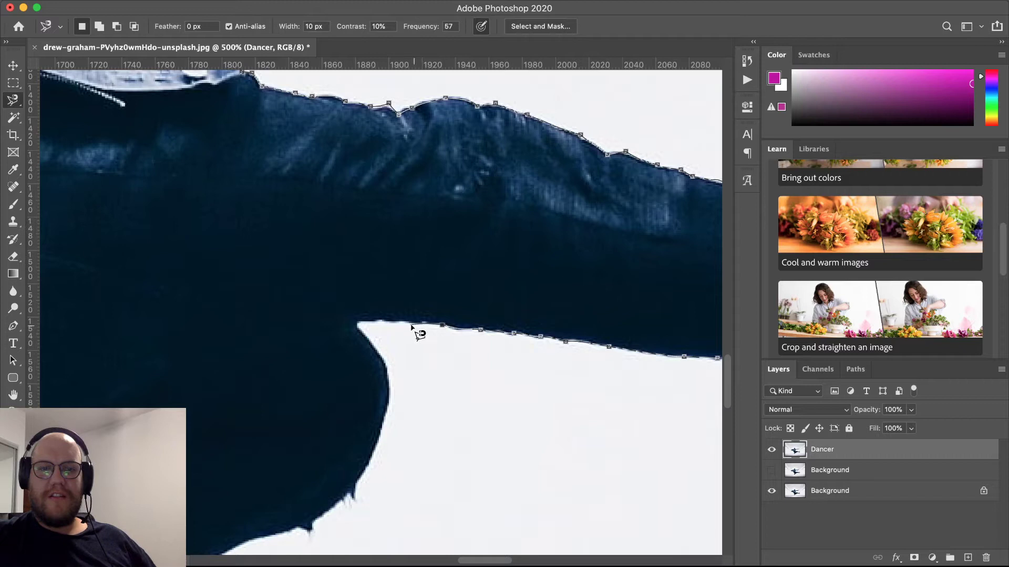
click(358, 322)
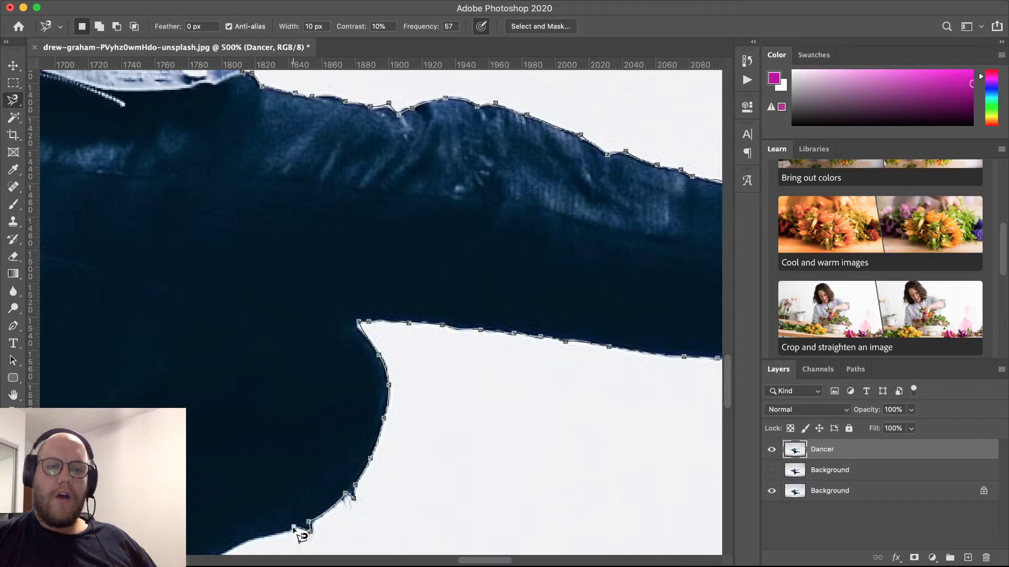
Step: Continue the lasso outline along the bent leg's lower edge and around the laces, toe and sole of the standing shoe
mouse_move(248, 539)
mouse_down()
mouse_move(310, 472)
mouse_move(596, 347)
mouse_up()
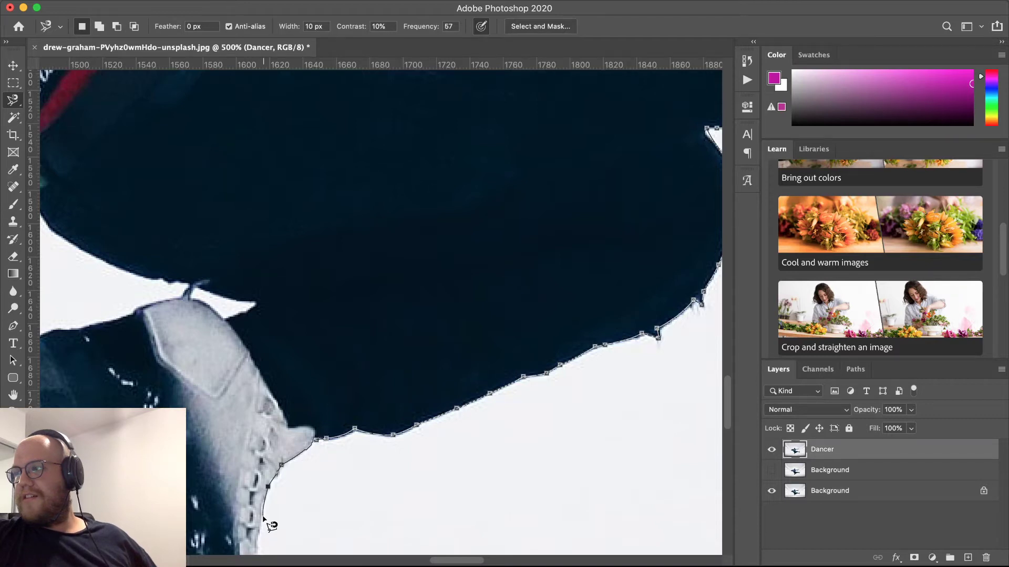
drag(263, 515, 307, 296)
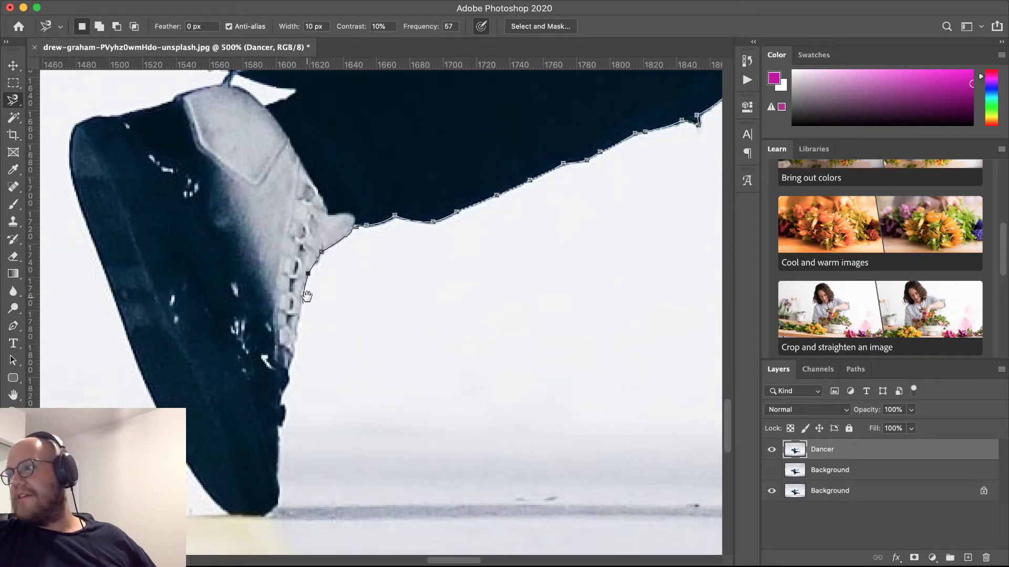
mouse_move(307, 295)
mouse_down()
mouse_move(316, 192)
mouse_move(323, 246)
mouse_up()
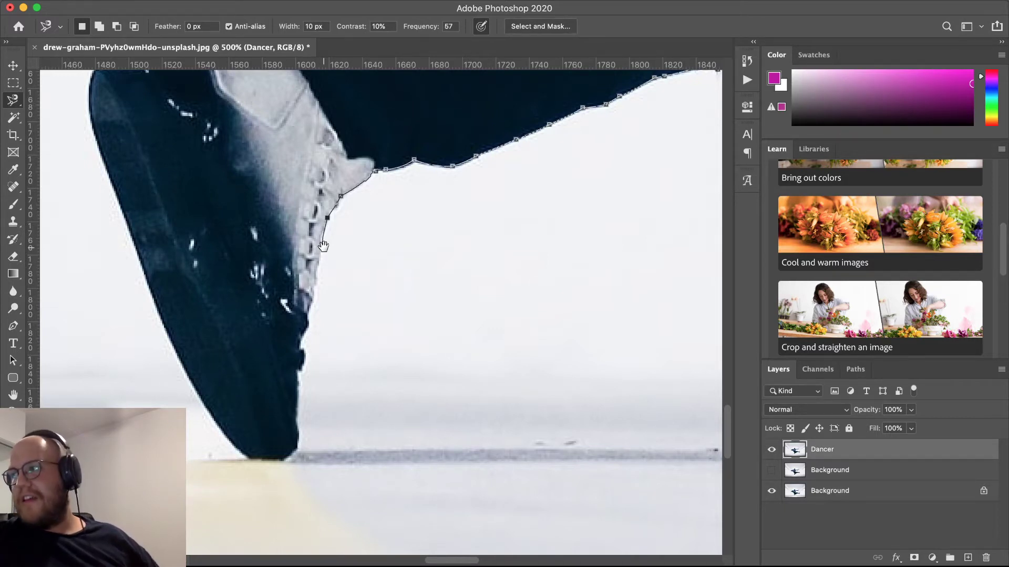
drag(323, 246, 377, 272)
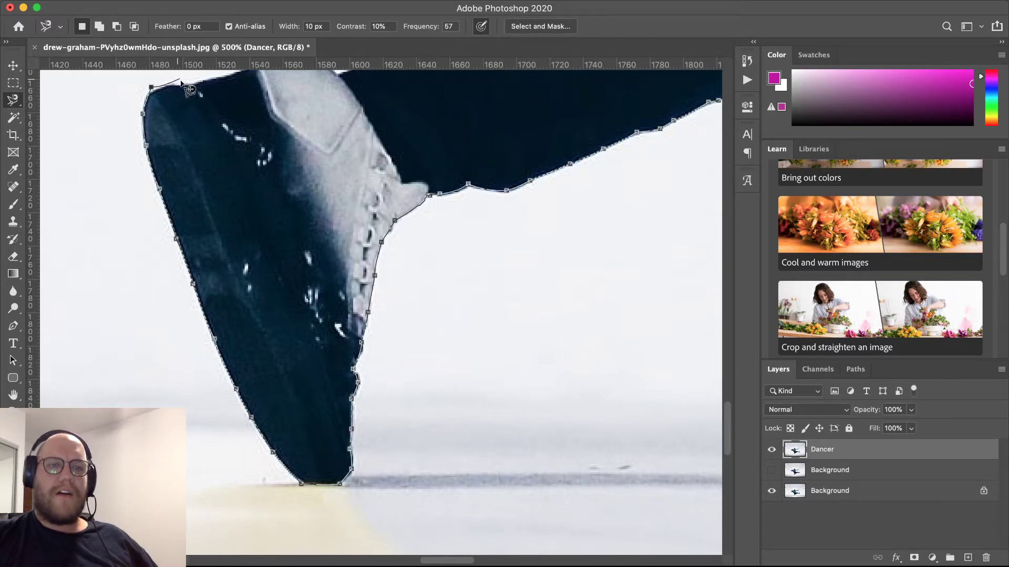
Step: Trace the lasso outline from the standing shoe's ankle under the thigh, past the waistband, up the back and along the jacket's lower edge
drag(179, 86, 67, 255)
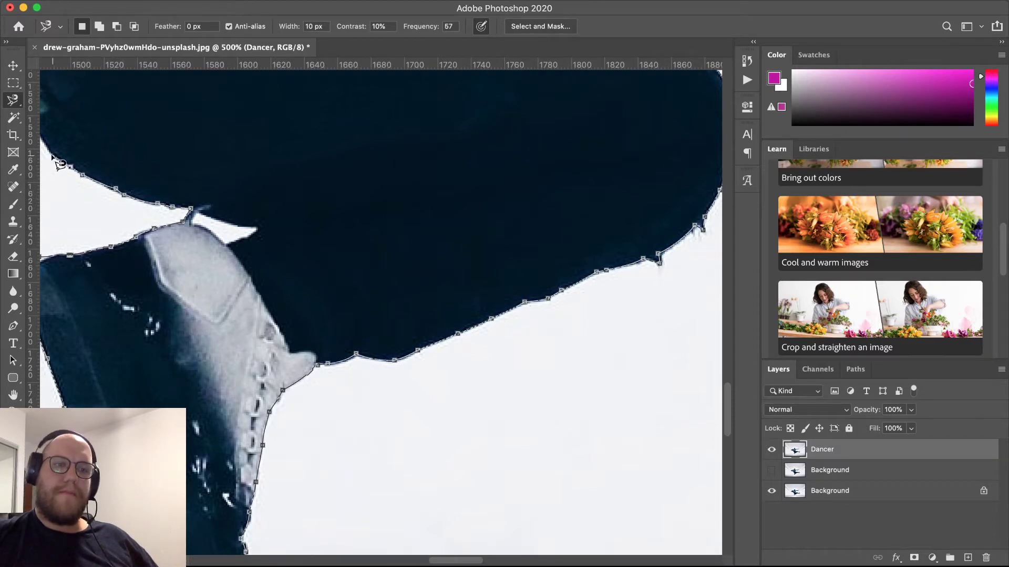
mouse_move(48, 151)
mouse_down()
mouse_move(284, 342)
mouse_move(319, 381)
mouse_move(336, 422)
mouse_up()
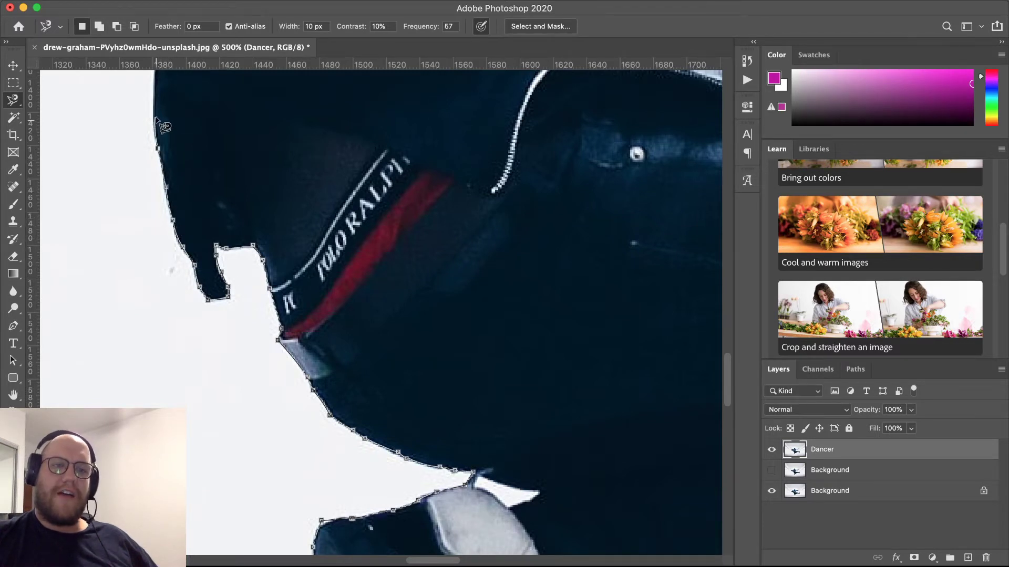
mouse_move(154, 113)
mouse_down()
mouse_move(203, 274)
mouse_move(259, 395)
mouse_move(301, 420)
mouse_up()
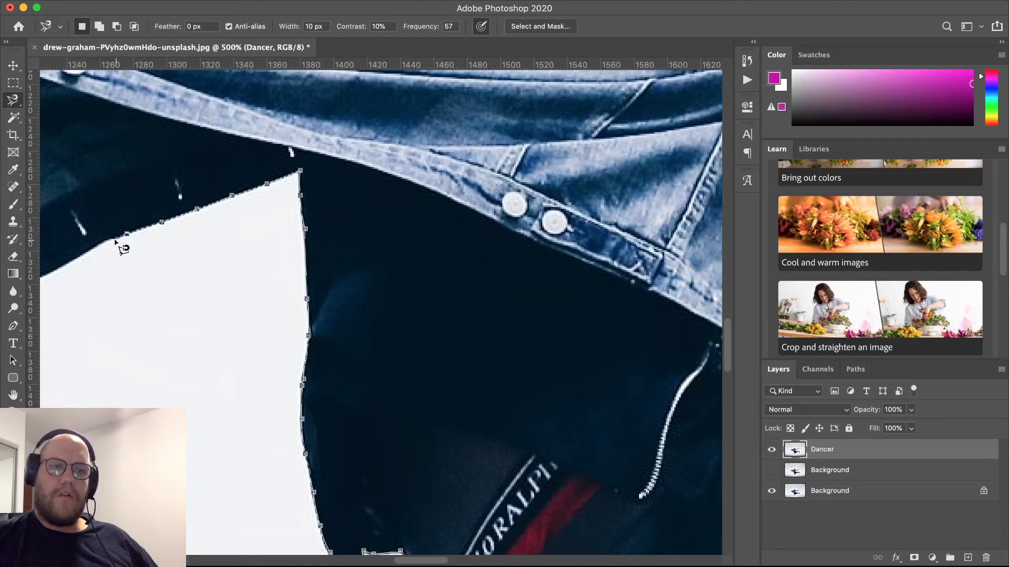
mouse_move(116, 243)
mouse_down()
mouse_move(217, 218)
mouse_move(389, 235)
mouse_move(547, 371)
mouse_up()
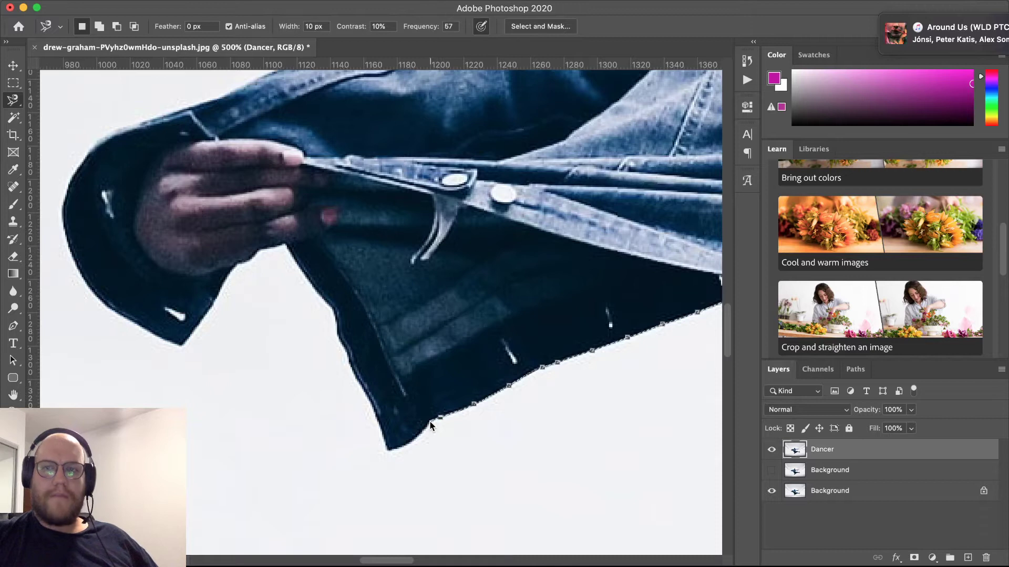
Step: Continue the lasso outline around the jacket tail, hand, sleeve cuff, shoulder and hood, and close it at the beanie's edge
click(386, 451)
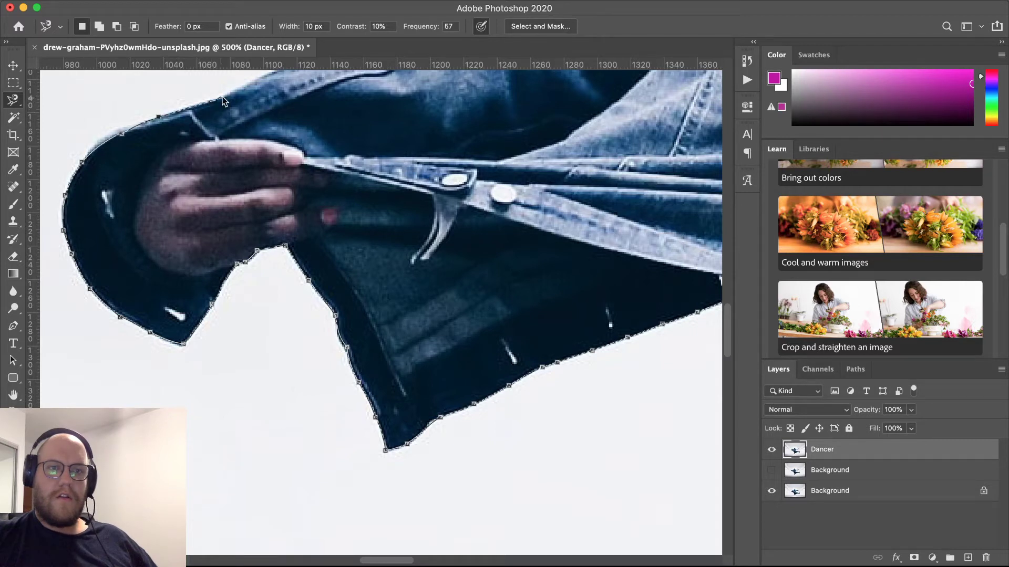
mouse_move(239, 94)
mouse_down()
mouse_move(201, 267)
mouse_move(112, 272)
mouse_up()
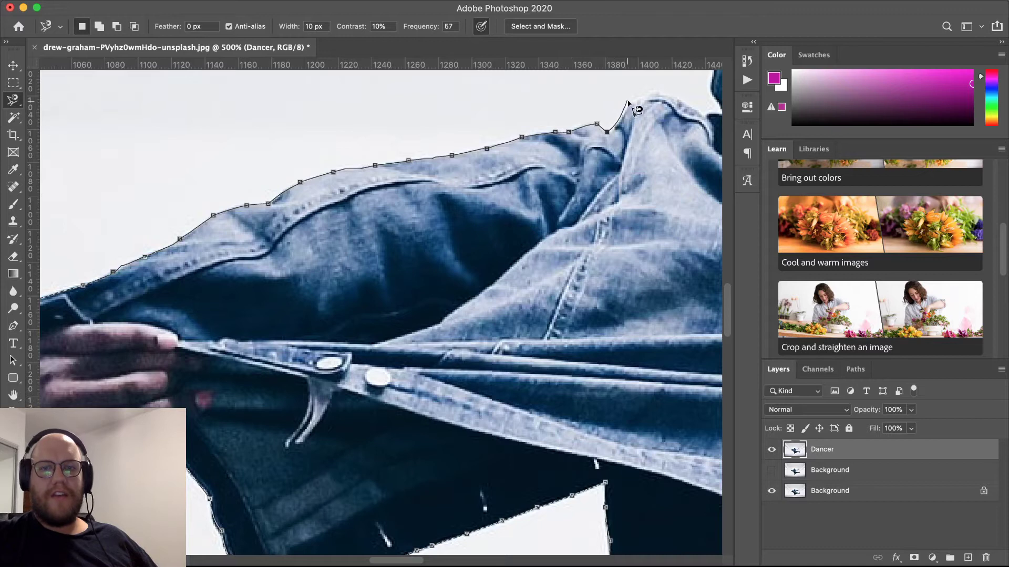
drag(628, 104, 503, 173)
click(503, 173)
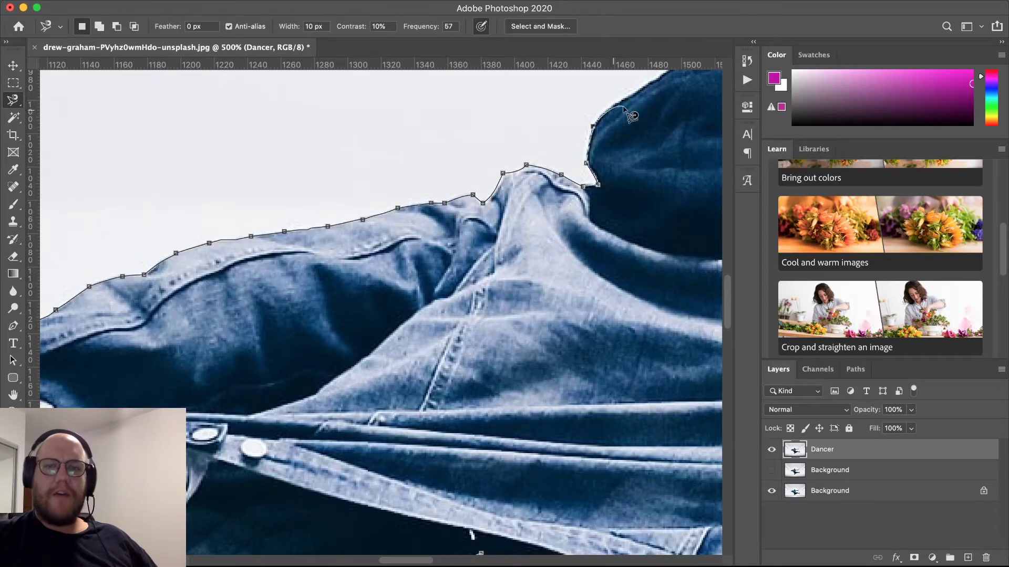
mouse_move(646, 99)
mouse_down()
mouse_move(473, 229)
mouse_move(384, 326)
mouse_up()
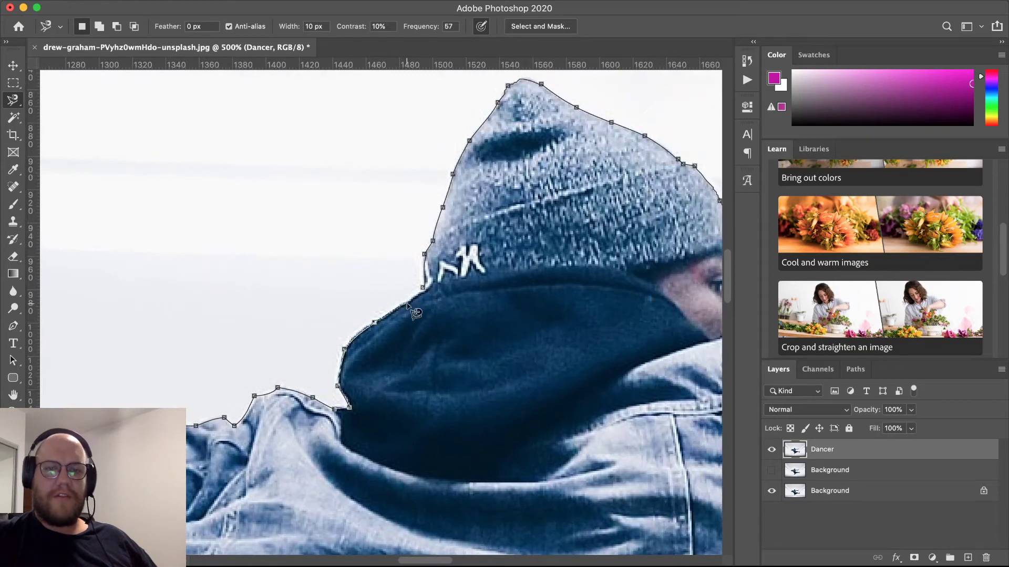
click(423, 289)
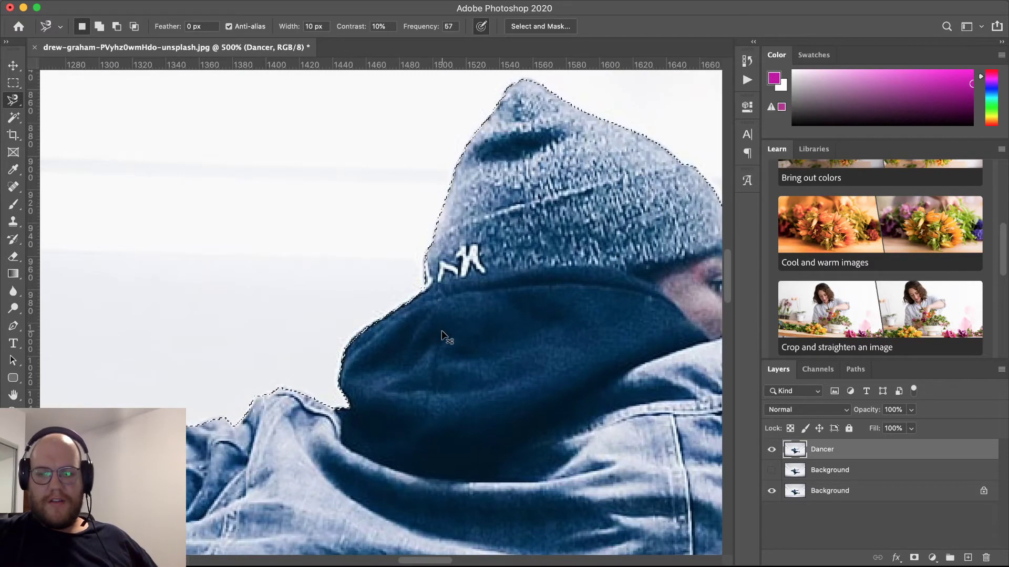
Step: Mask the Dancer layer with the selection and hide the locked Background layer
scroll(442, 334, down, 10)
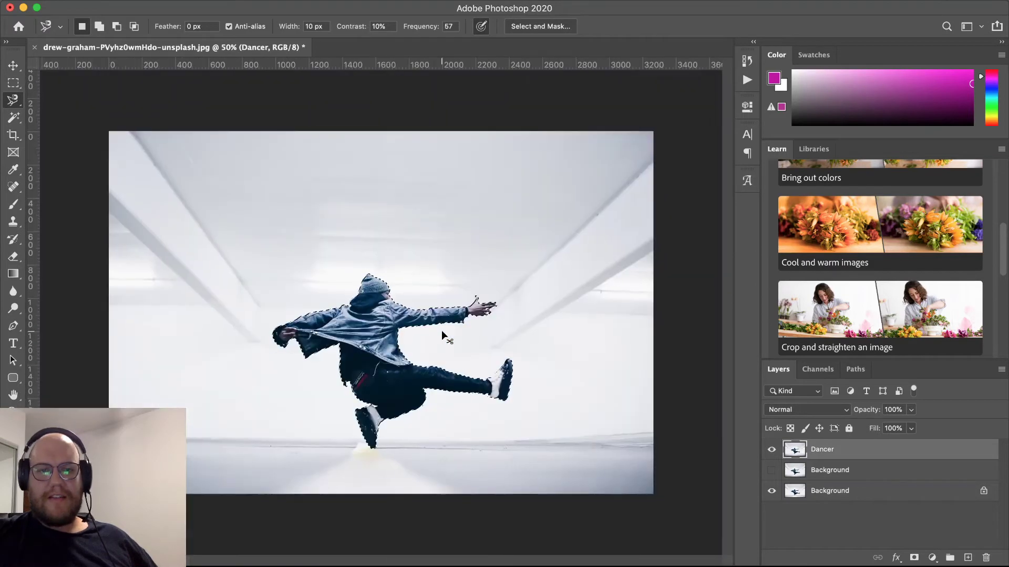
click(914, 558)
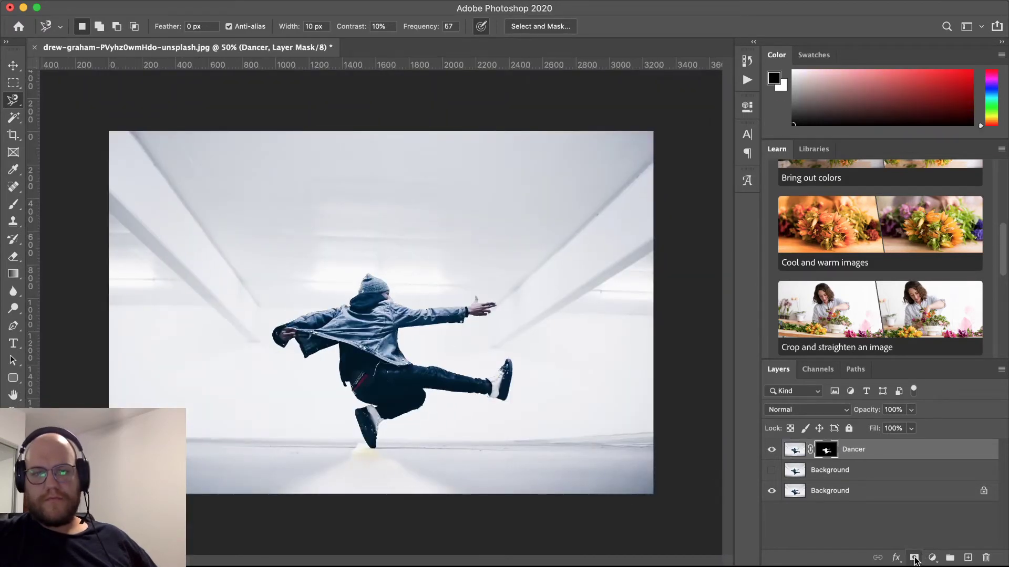
click(771, 491)
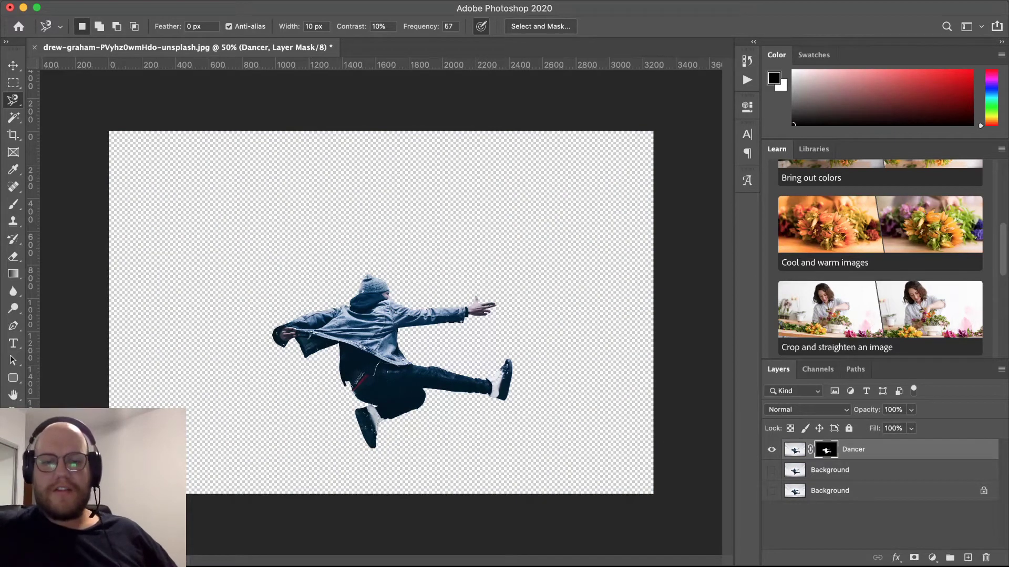
Step: Switch to the browser and run an internet speed test on speedtest.net in a new tab
key(super+Tab)
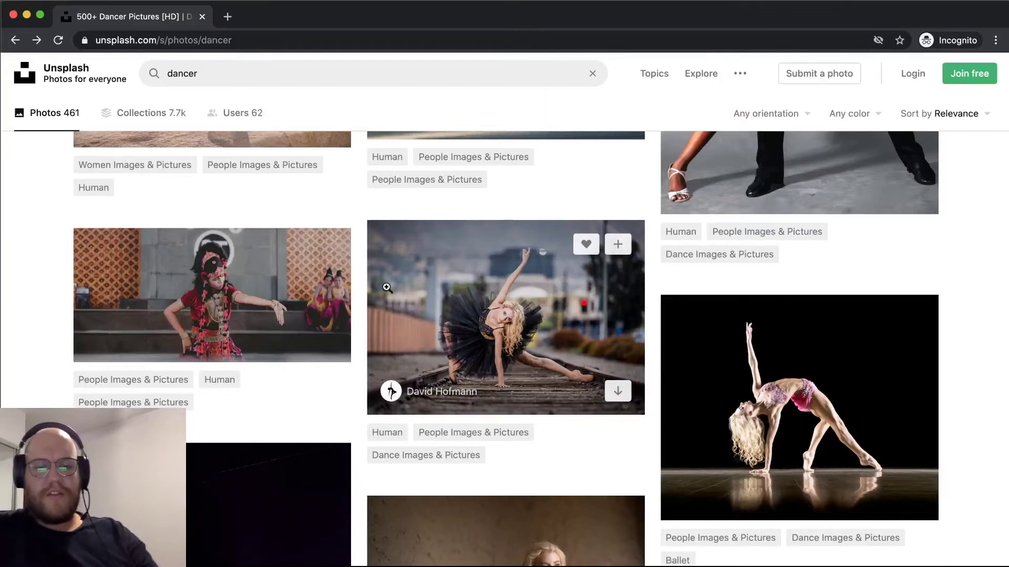
key(super+t)
text(sp)
key(Return)
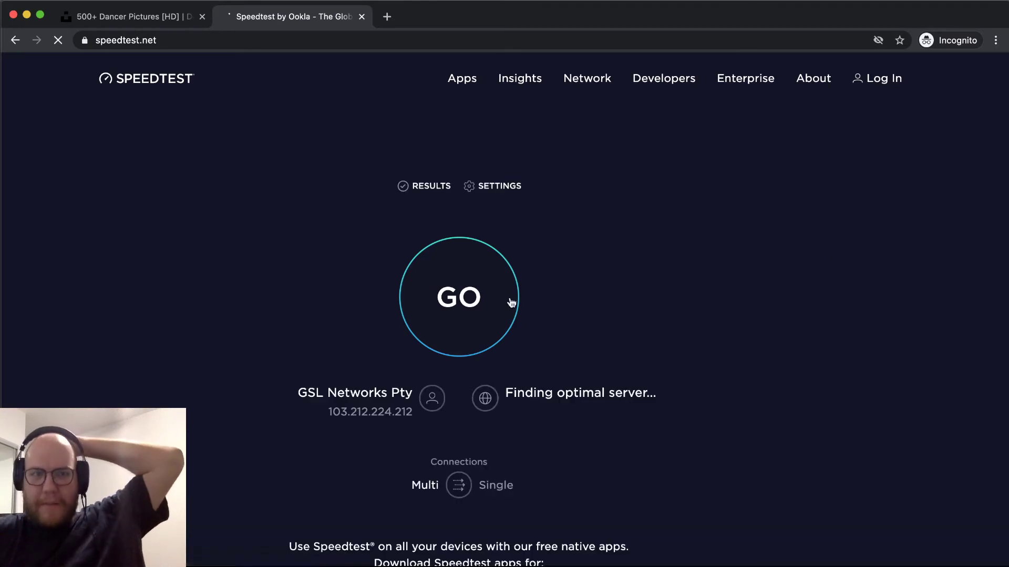
click(417, 313)
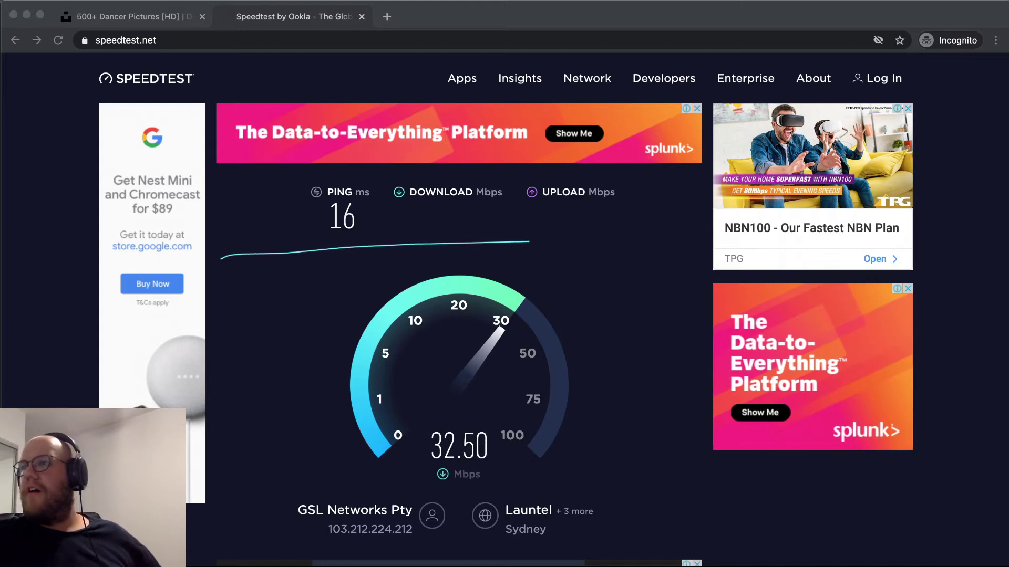
Step: Check the Twitch dashboard's channel settings, move that window away, and minimize the speed test browser to return to Photoshop
drag(1005, 118, 191, 136)
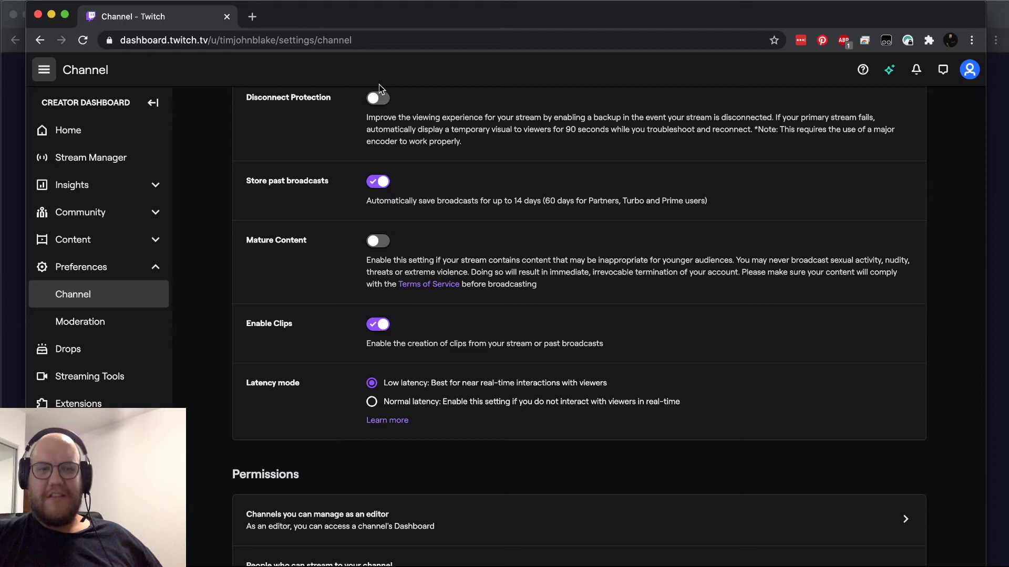
drag(335, 15, 1008, 18)
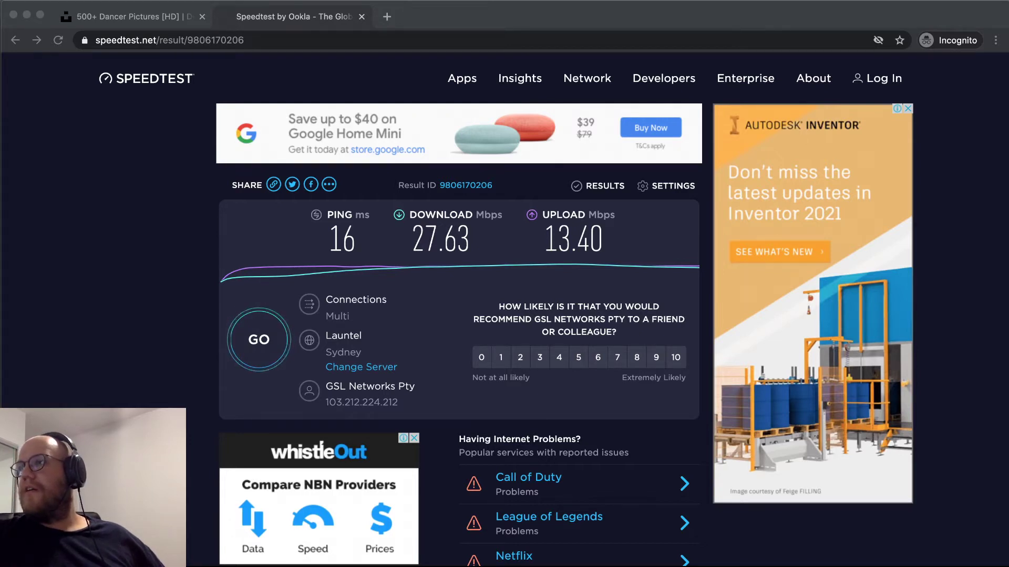
click(50, 149)
click(27, 14)
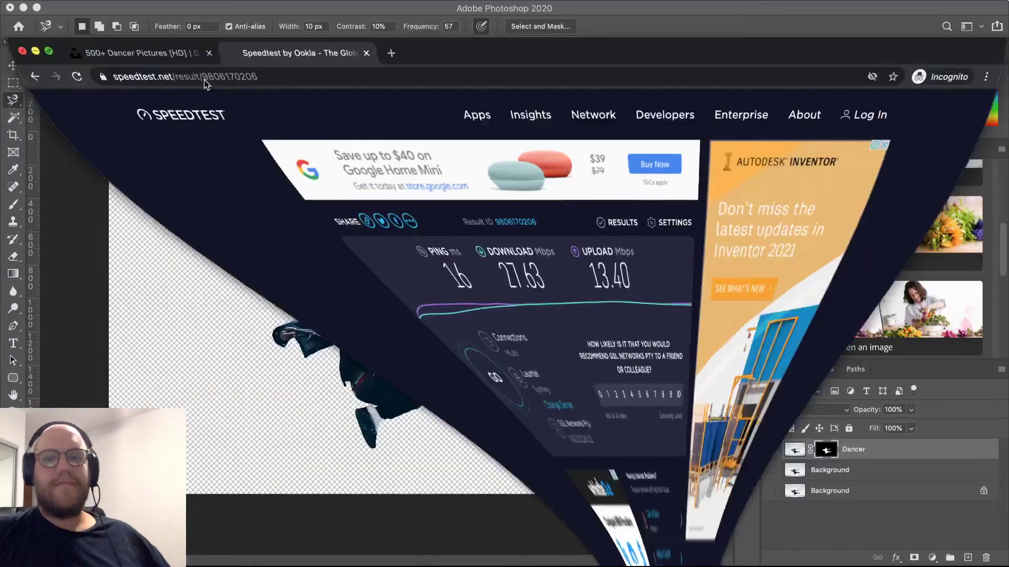
Step: Show only the unlocked Background layer and give it an inverted layer mask made from the Dancer mask's selection
right_click(832, 462)
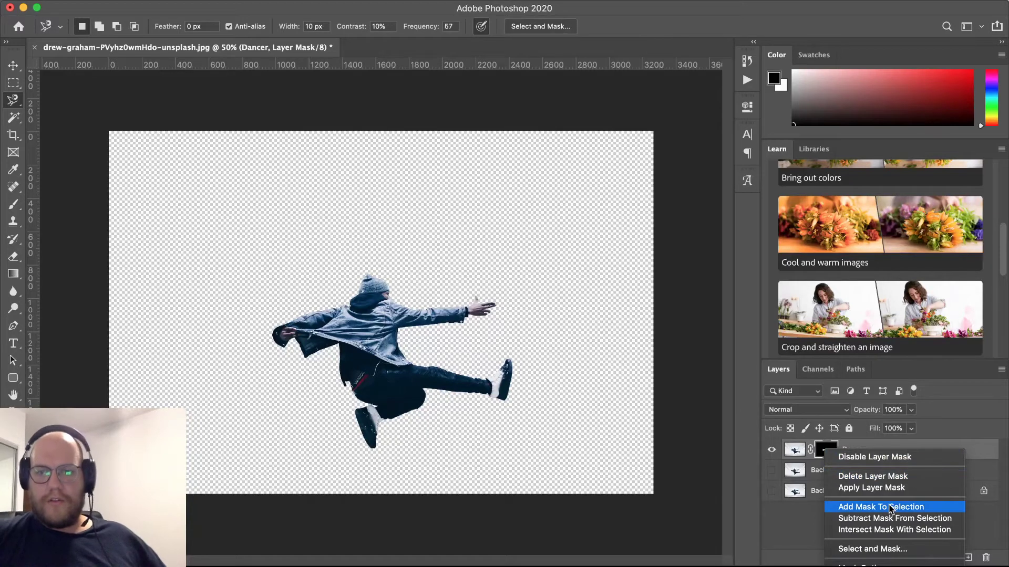
click(891, 508)
click(856, 473)
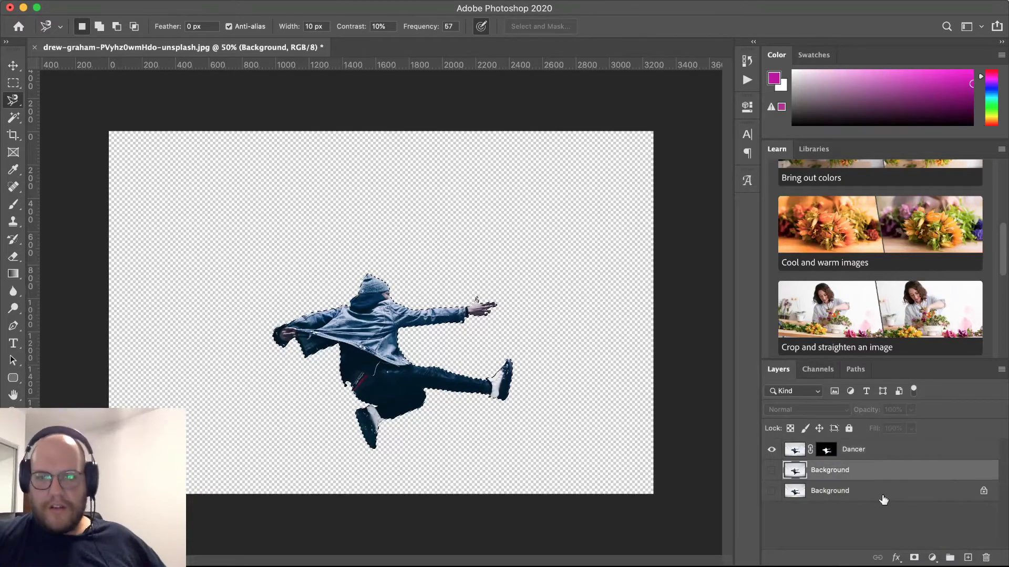
click(915, 558)
click(772, 471)
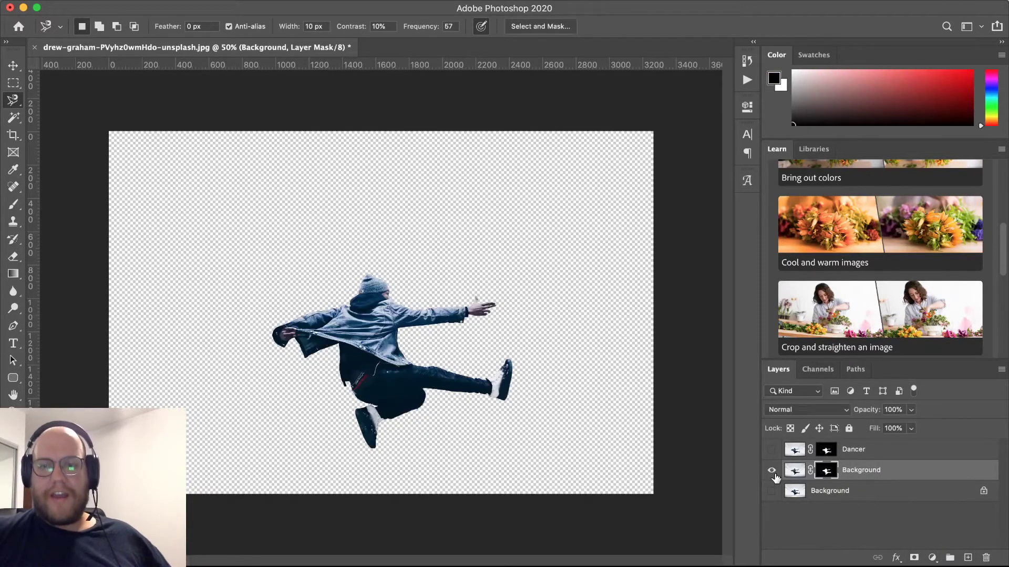
key(ctrl+i)
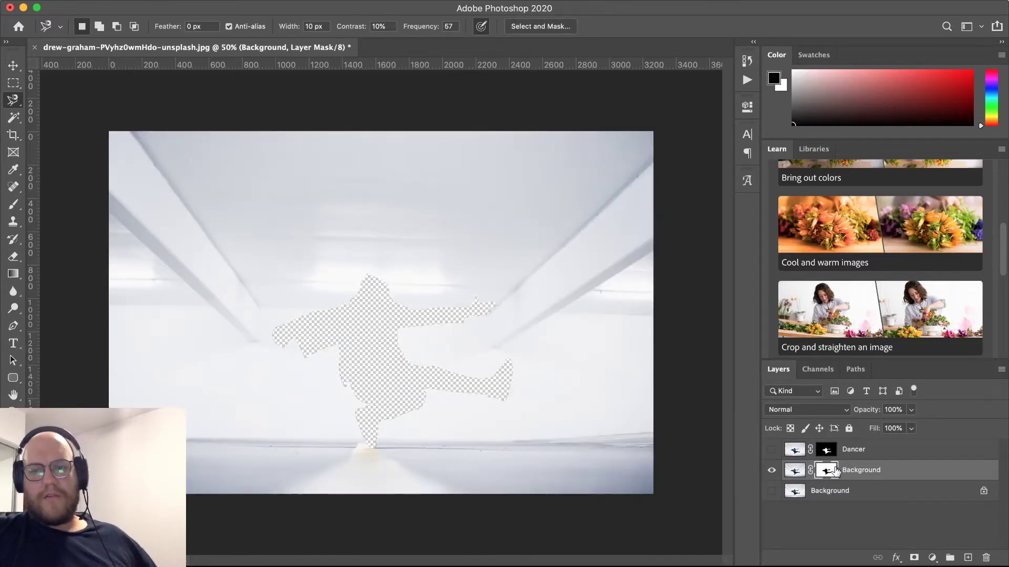
Step: Delete the unlocked Background layer's mask, and load the Dancer mask as a selection with that Background layer active
right_click(835, 470)
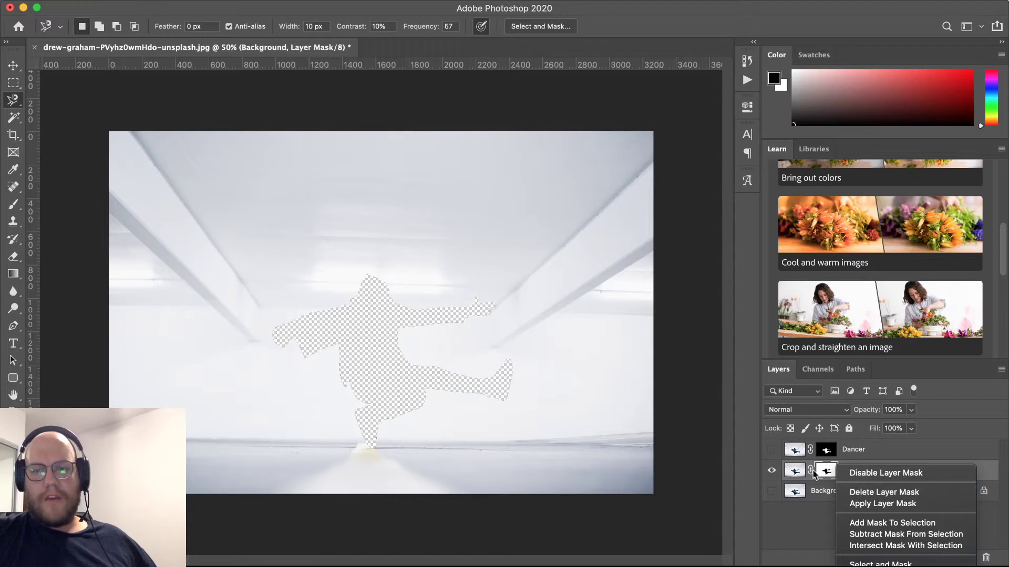
click(878, 493)
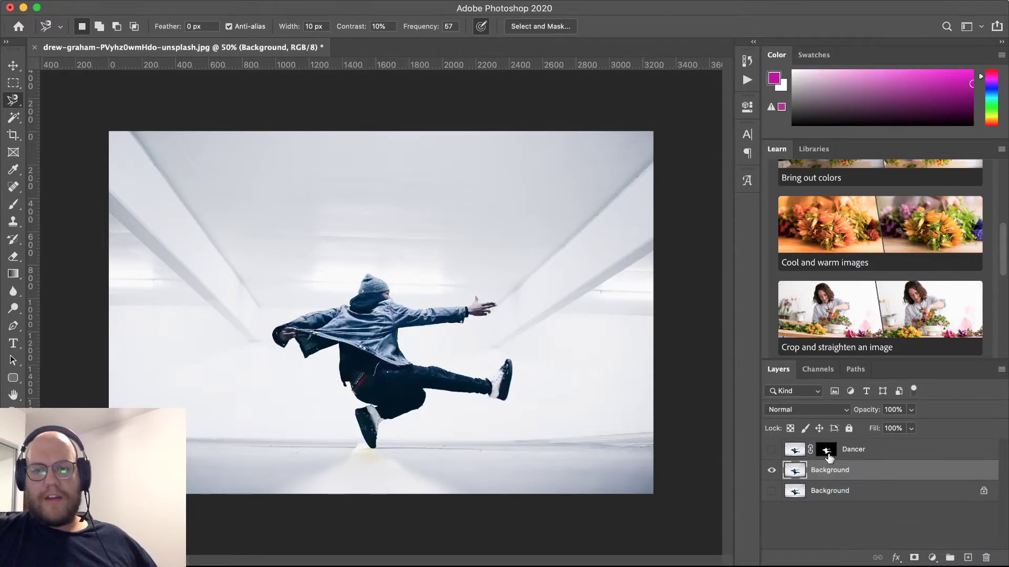
click(827, 450)
right_click(829, 455)
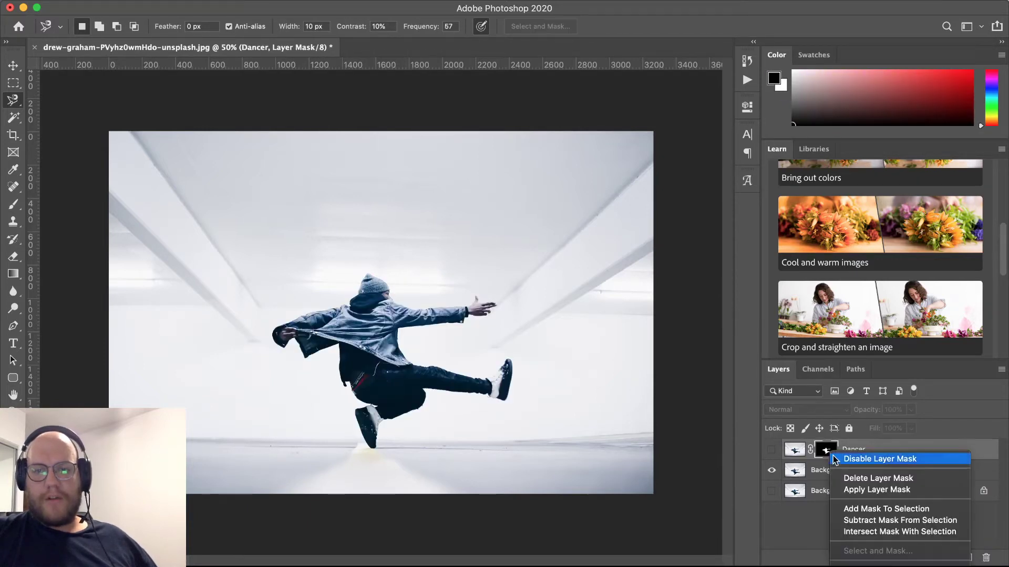
click(884, 509)
click(830, 470)
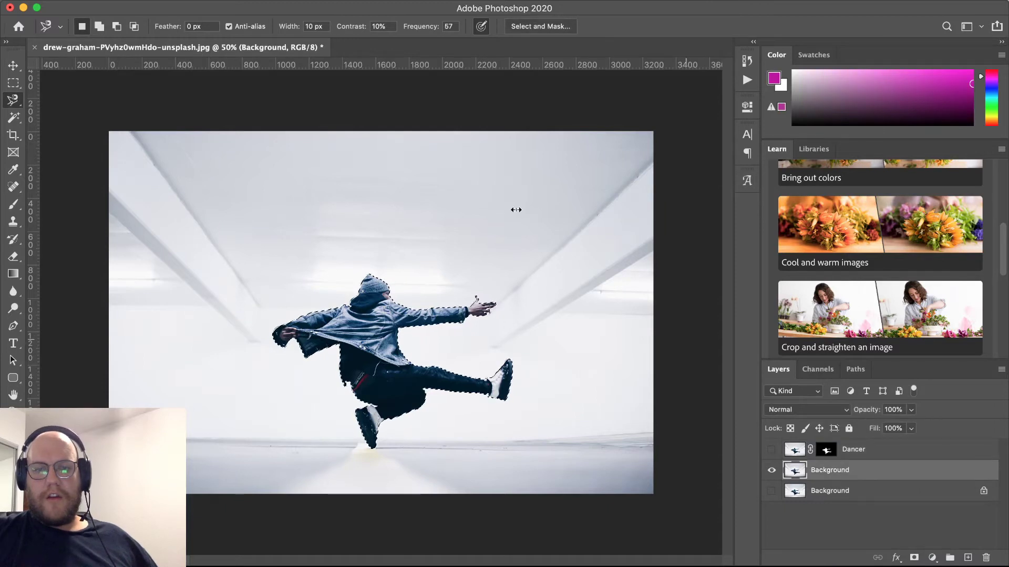
Step: Replace the selected dancer on the Background layer using Content-Aware Fill with output to a new layer, and clear the selection
click(131, 1)
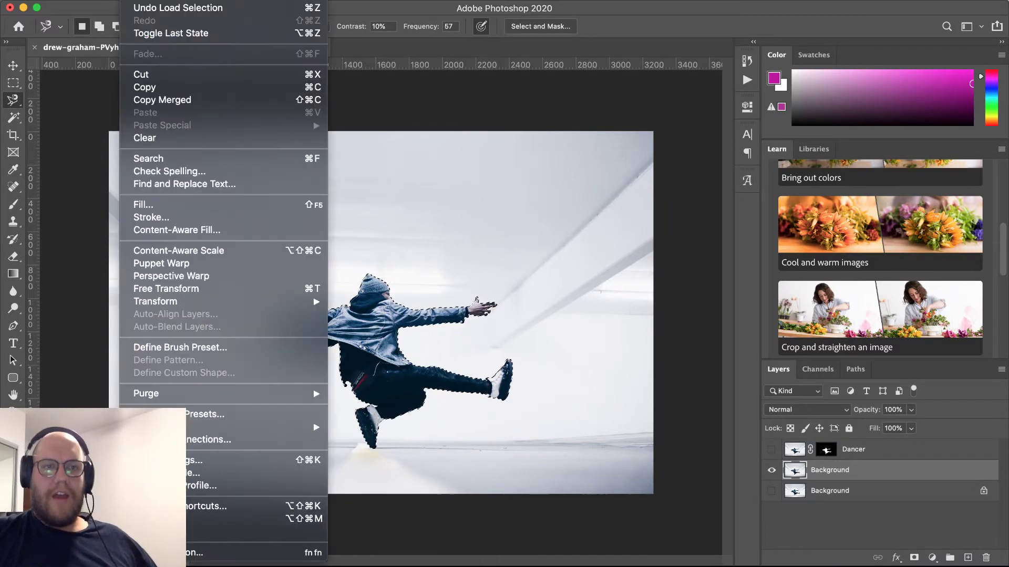
click(237, 230)
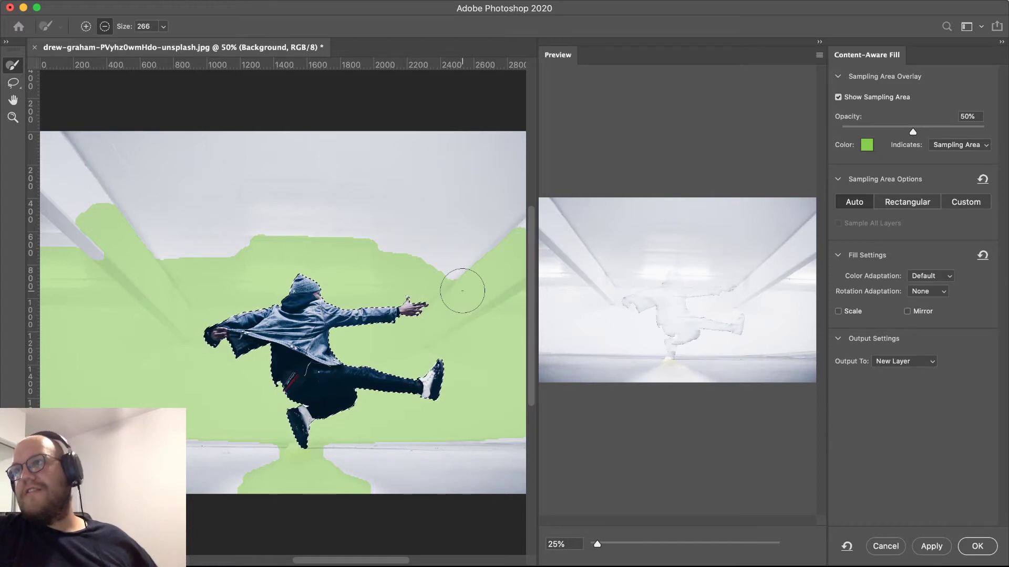
click(976, 551)
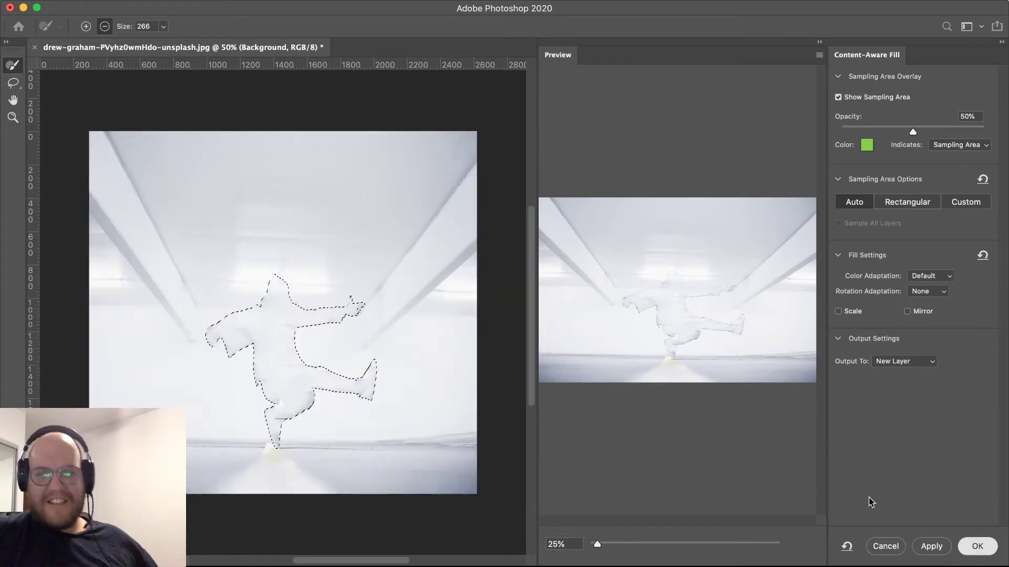
key(super+d)
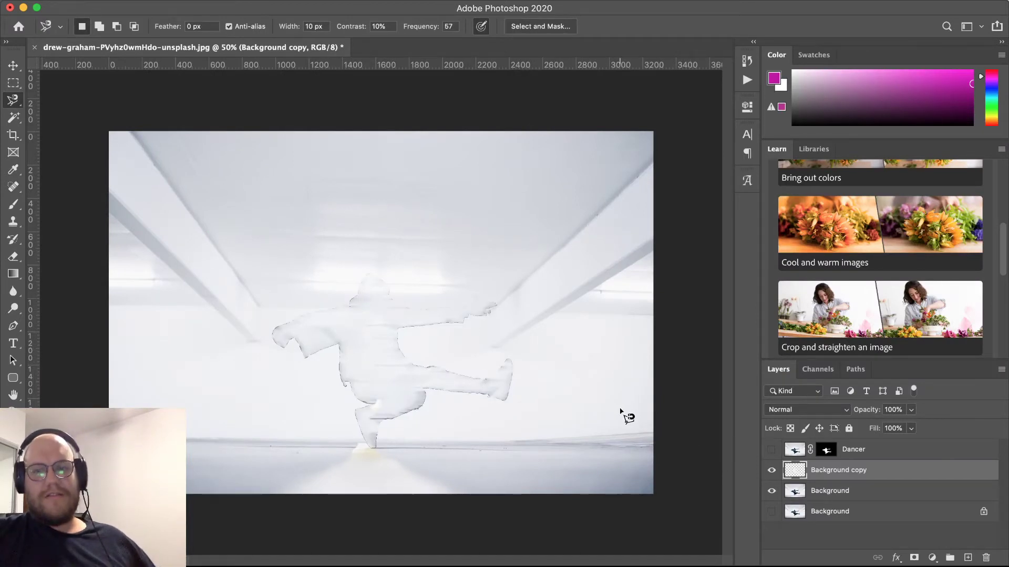
Step: Toggle the fill layer's visibility to compare the background with and without the dancer filled in
click(772, 472)
click(771, 472)
click(771, 472)
click(772, 472)
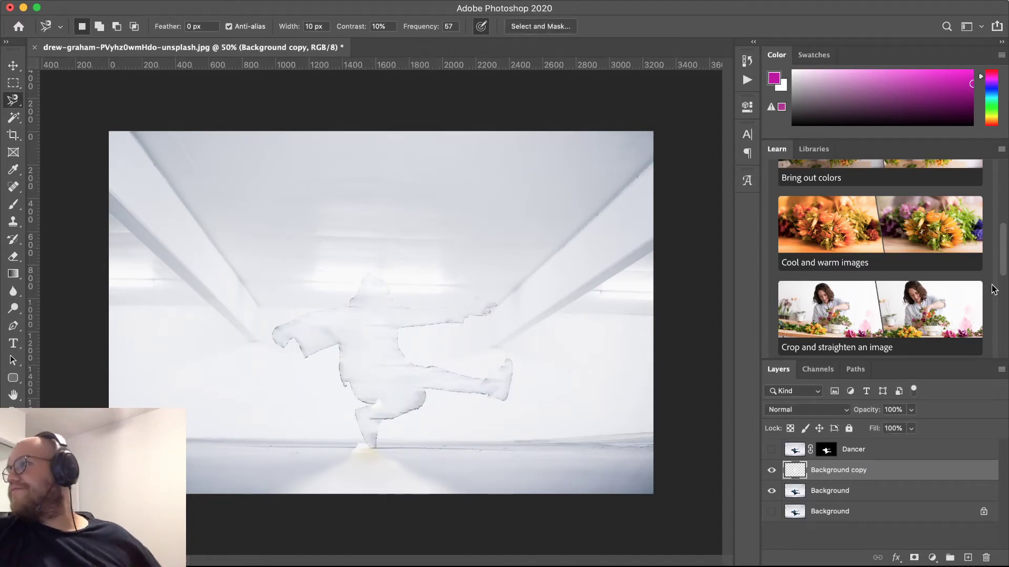
Step: Compare the image with and without the Dancer layer, leave that layer shown, and deselect all layers
click(771, 450)
click(772, 450)
click(772, 450)
click(771, 450)
click(771, 450)
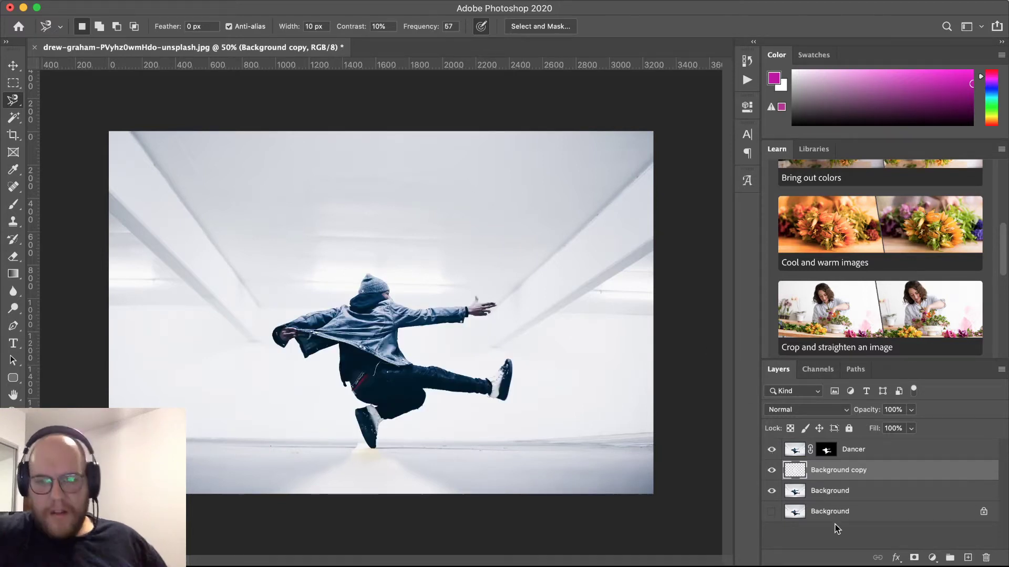
click(834, 543)
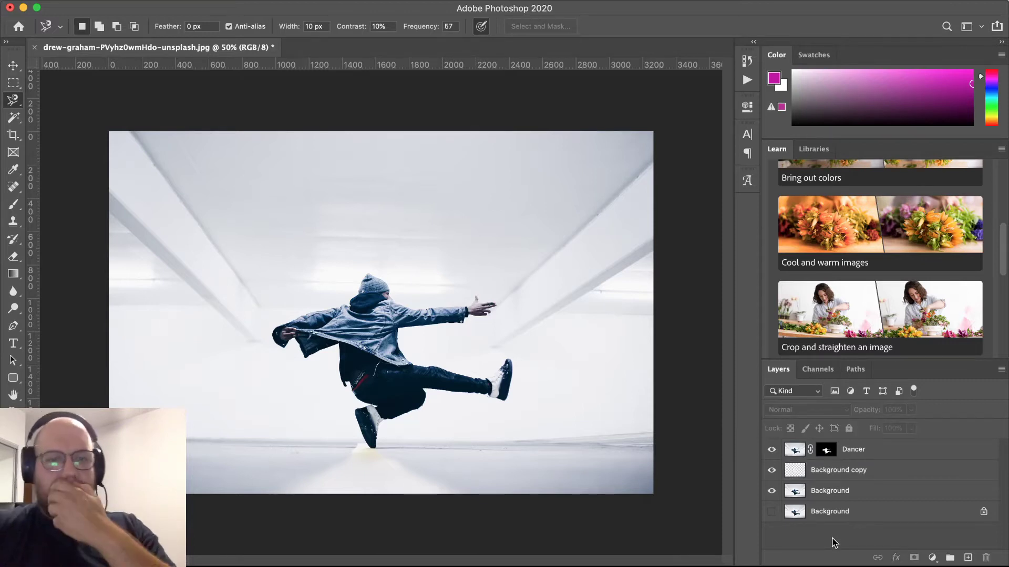
Step: Save the layered image in Photoshop format as test.psd in the Document folder
key(super+shift+s)
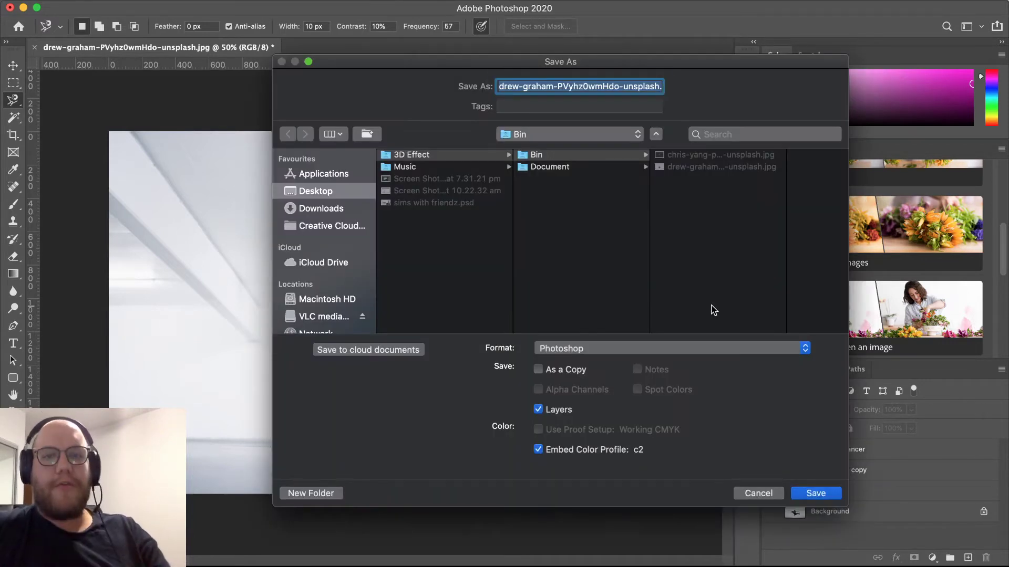
click(548, 165)
click(599, 349)
click(594, 126)
click(645, 86)
text(test.psd)
key(Return)
key(Return)
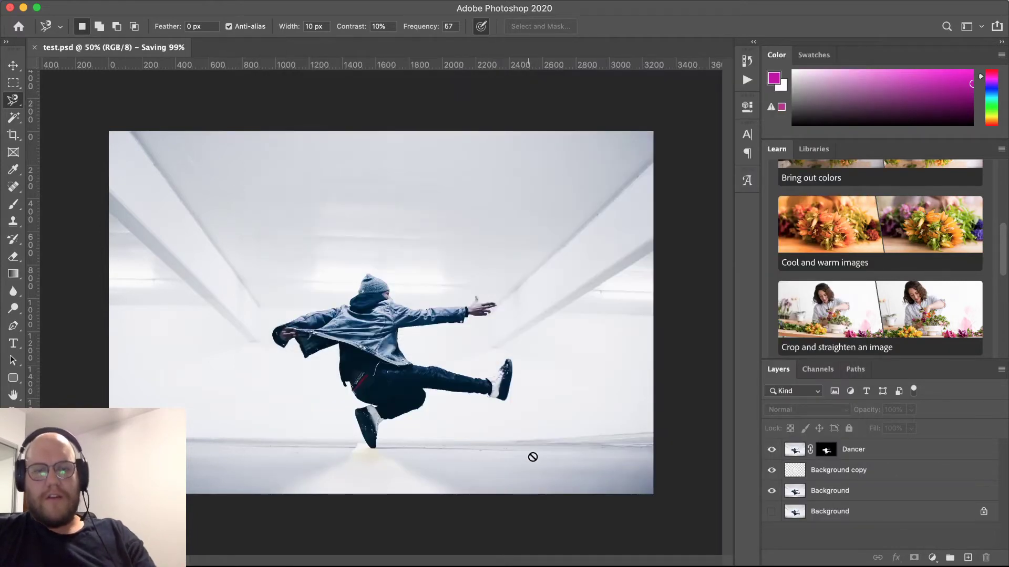
Step: Switch to After Effects and open the settings for a new composition
key(super+Tab)
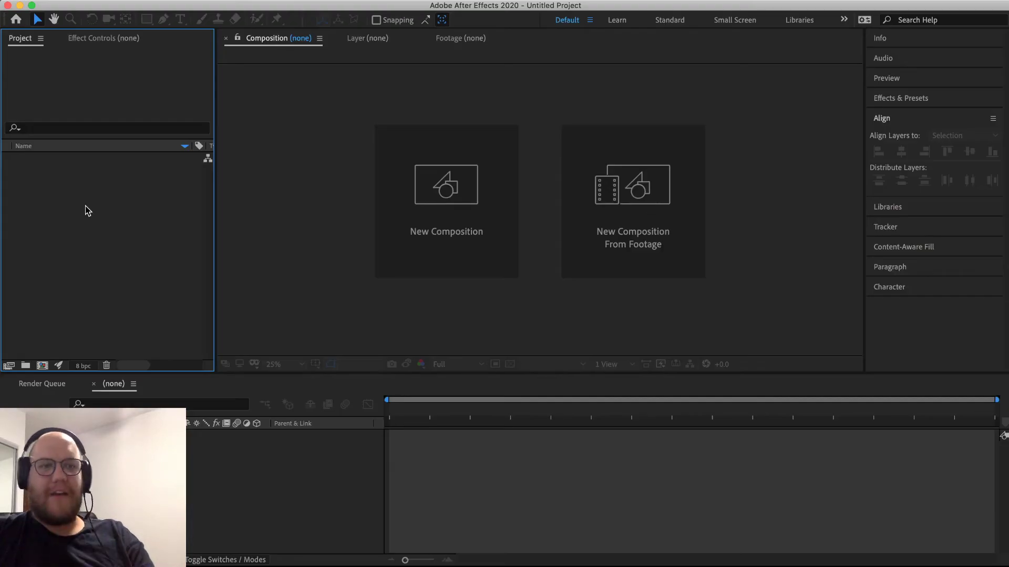
click(203, 1)
click(203, 9)
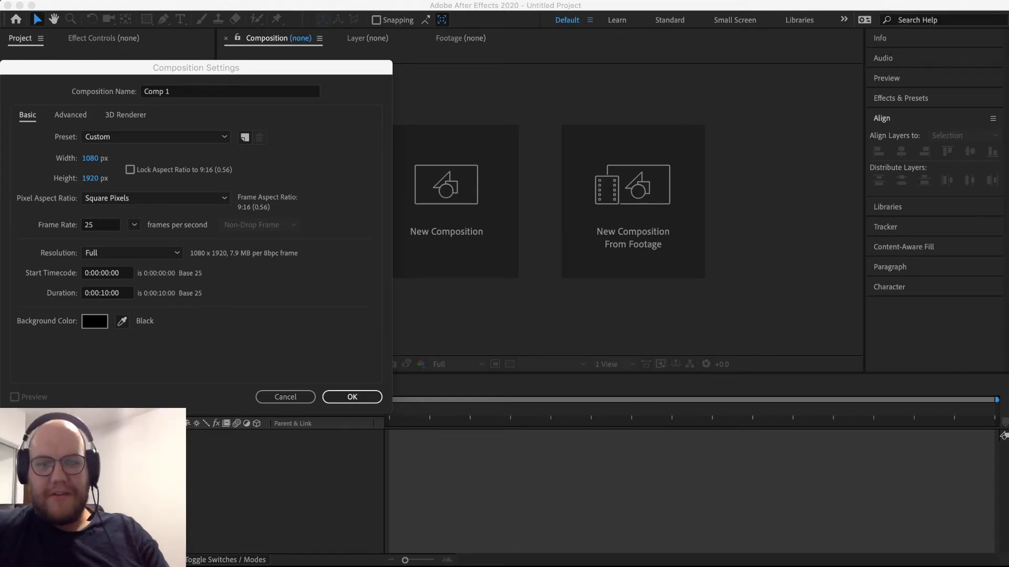
Step: Switch to the Chrome window and search Google for "how to add someone as a mod on twitch"
right_click(611, 566)
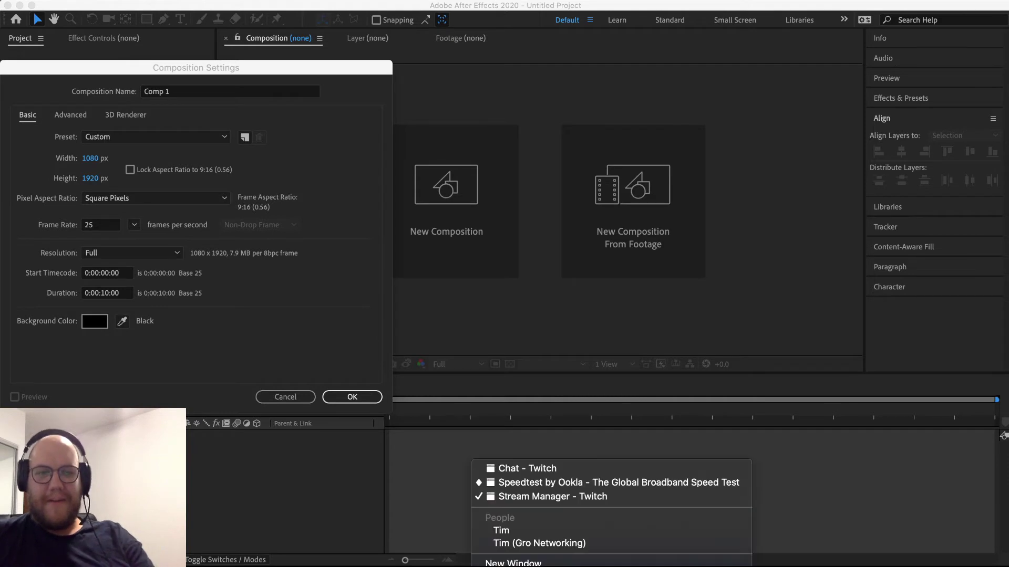
click(547, 482)
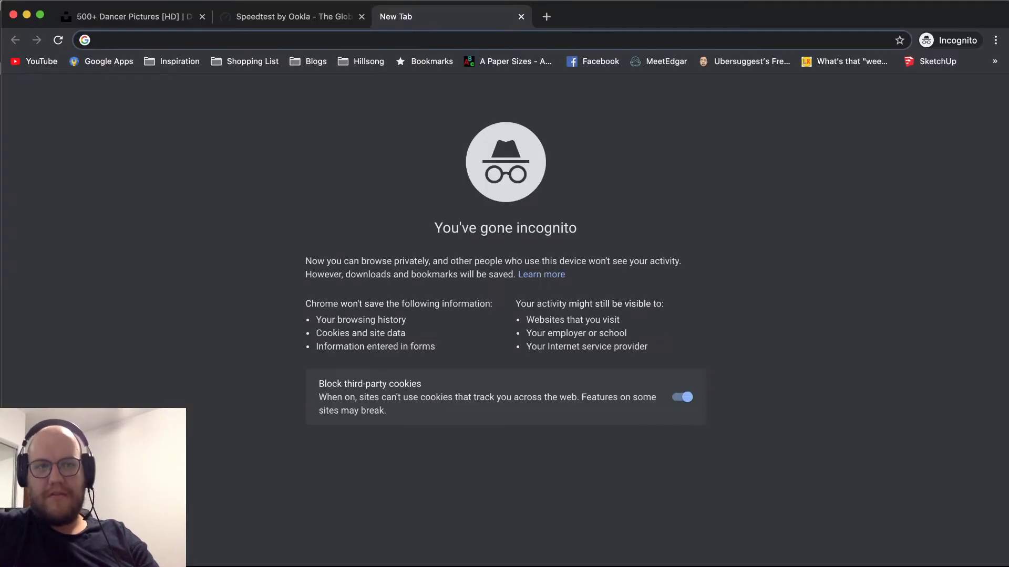
text(how to add )
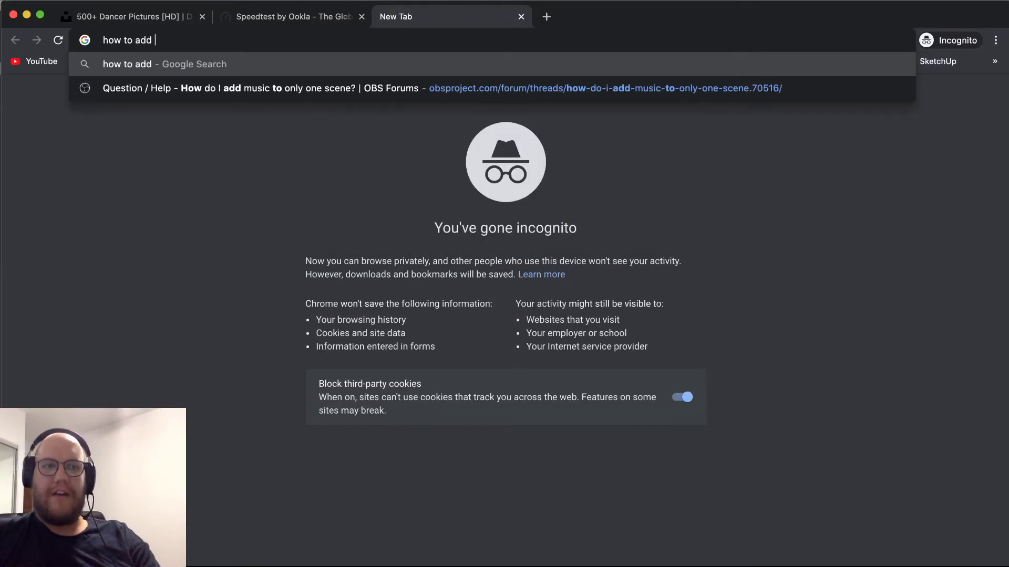
text(someone as a mod )
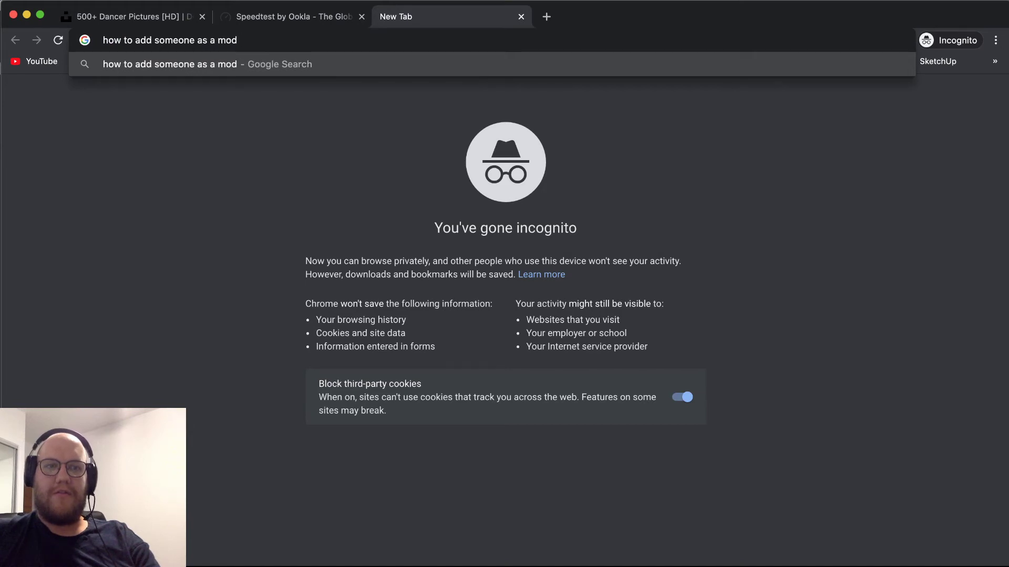
text(on twitch)
key(Return)
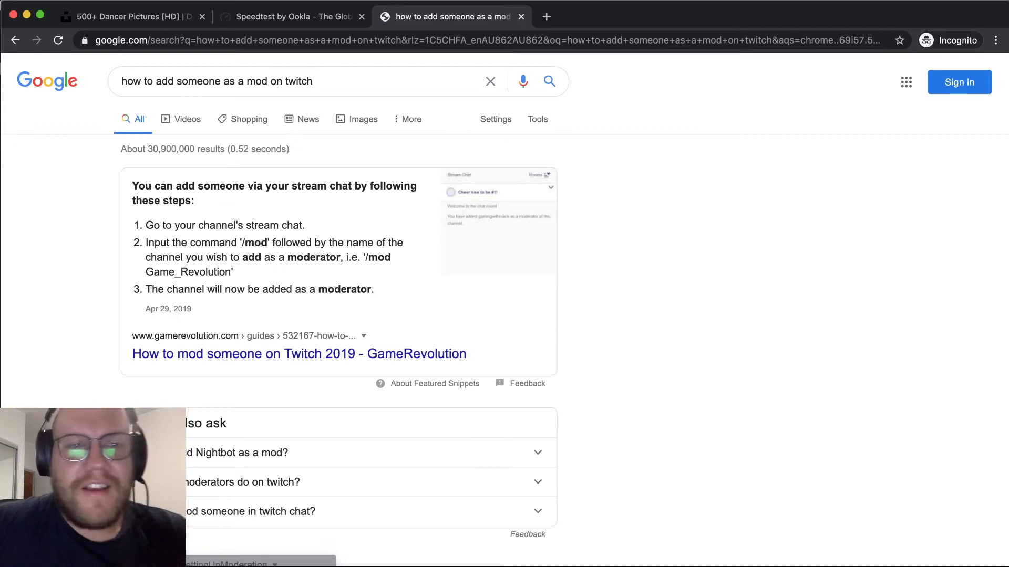
Step: Read the featured answer, highlighting the /mod command, and minimize the browser to return to After Effects
triple_click(276, 247)
click(276, 249)
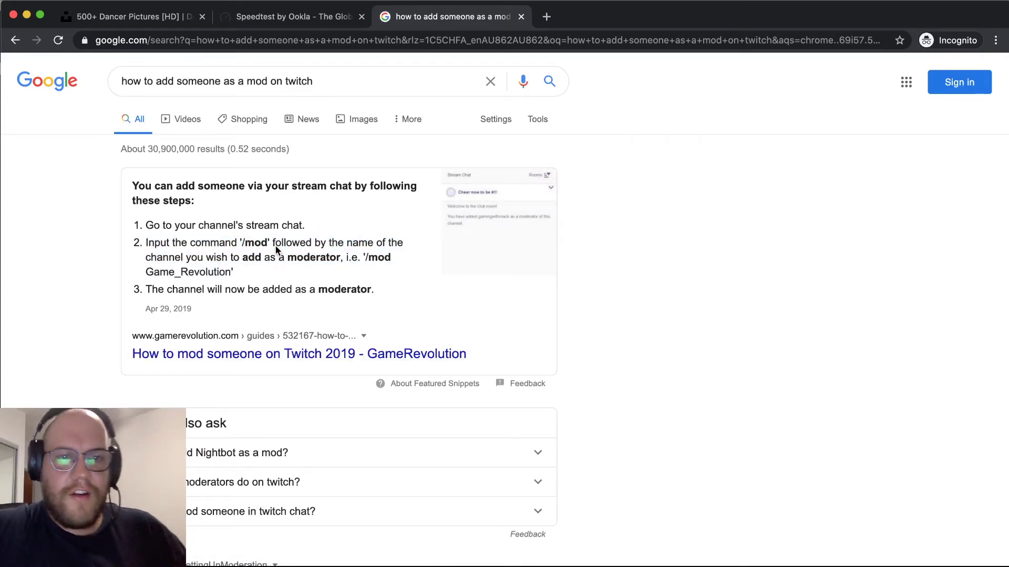
drag(241, 246, 265, 248)
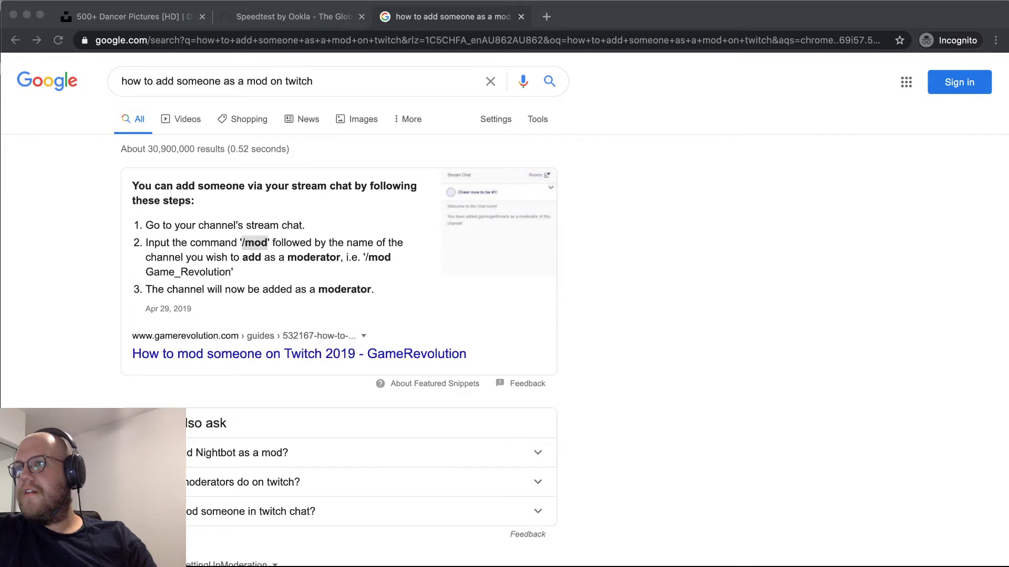
click(253, 245)
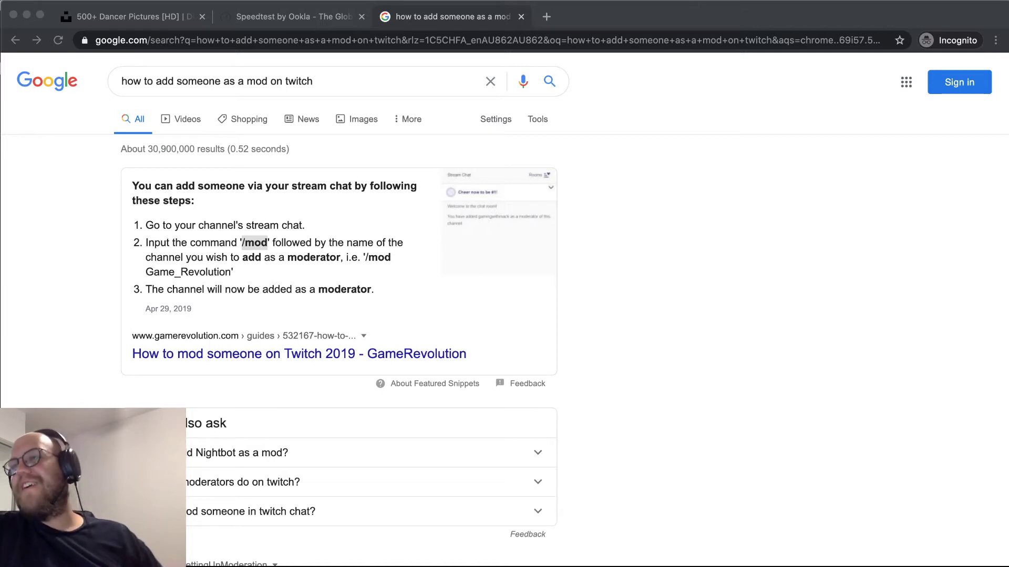
click(573, 273)
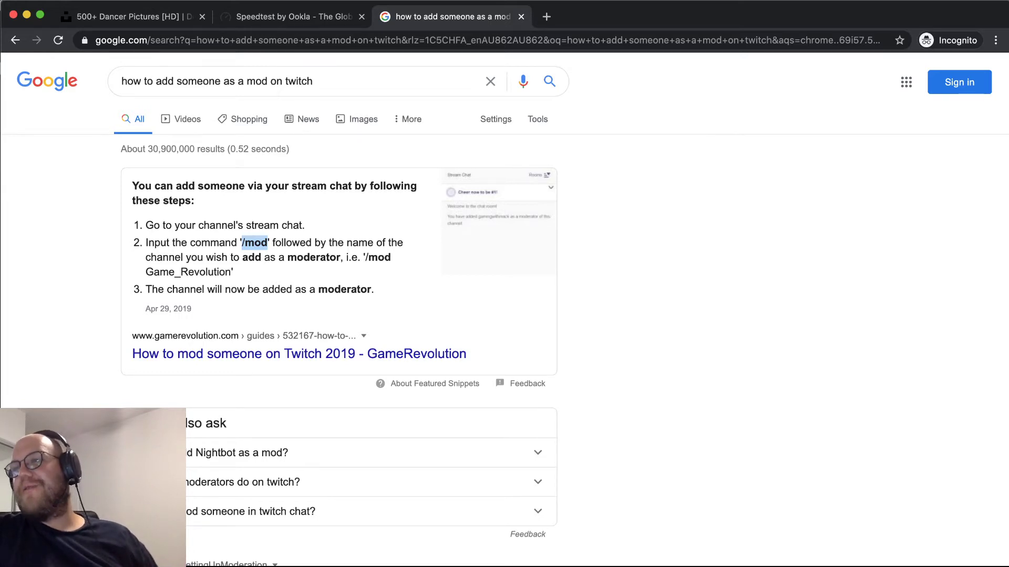
click(747, 295)
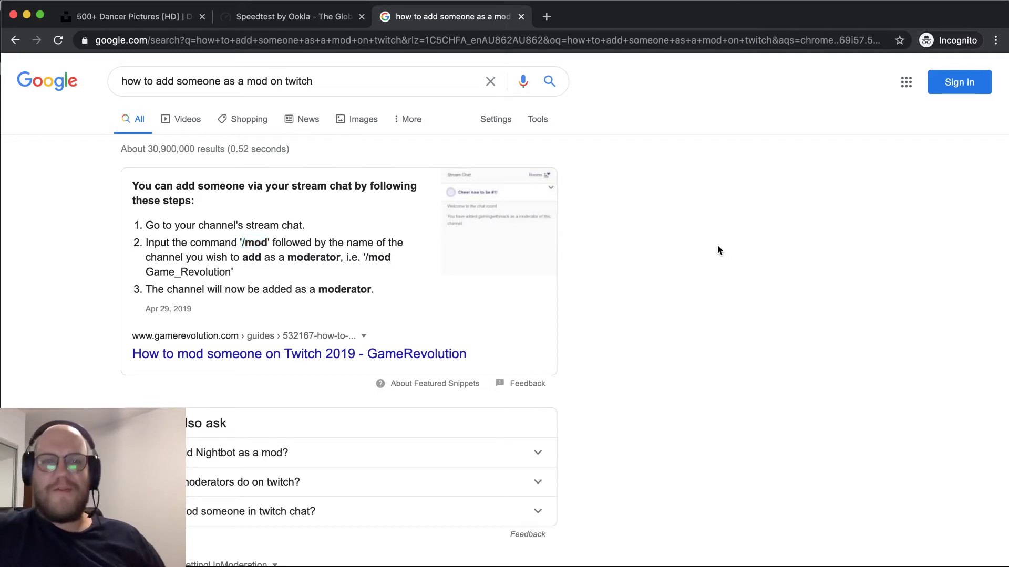
click(27, 16)
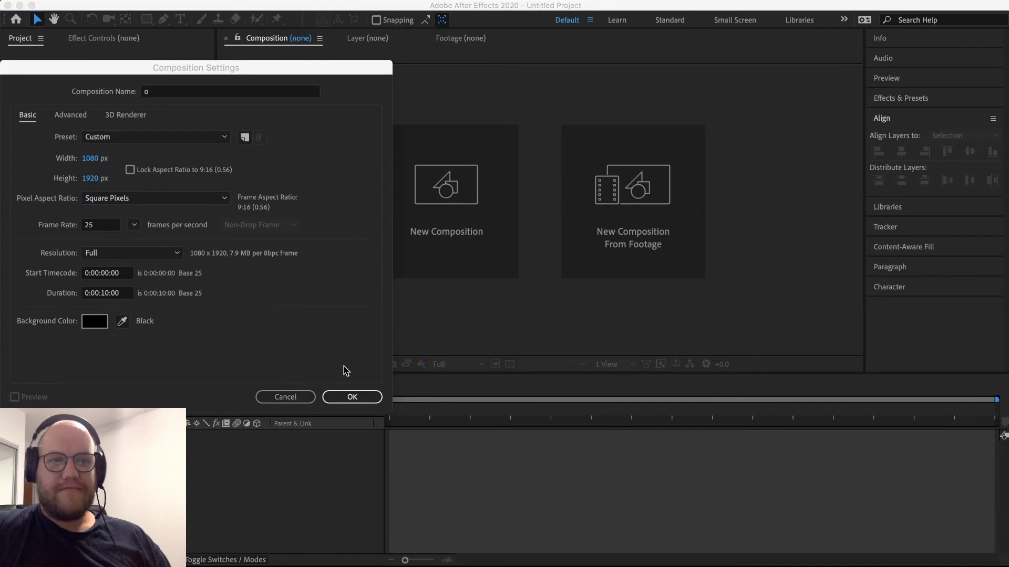
Step: Undo the portrait composition created by accident and create a new composition 1920 px wide and 1080 px high
click(355, 397)
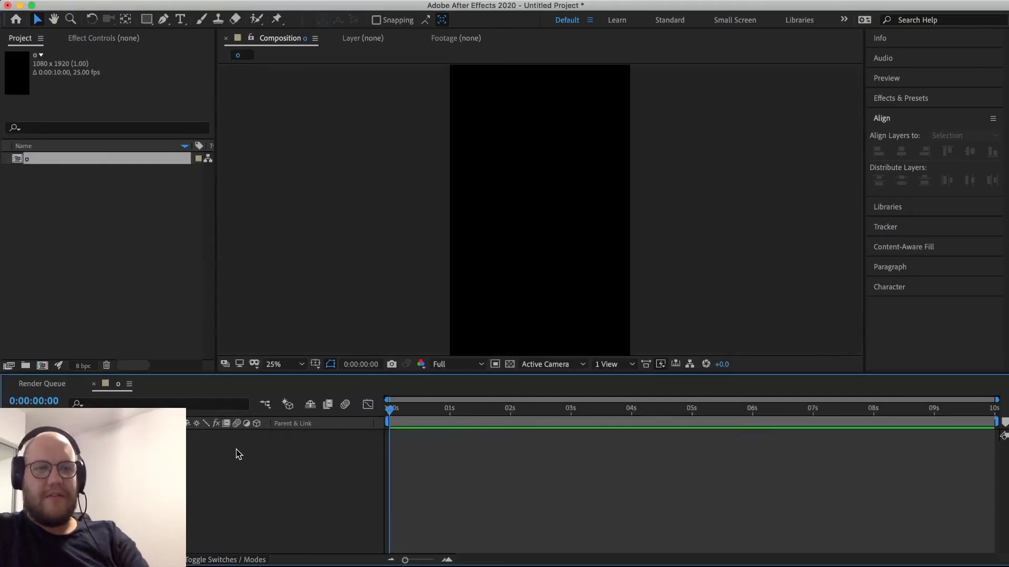
key(super+z)
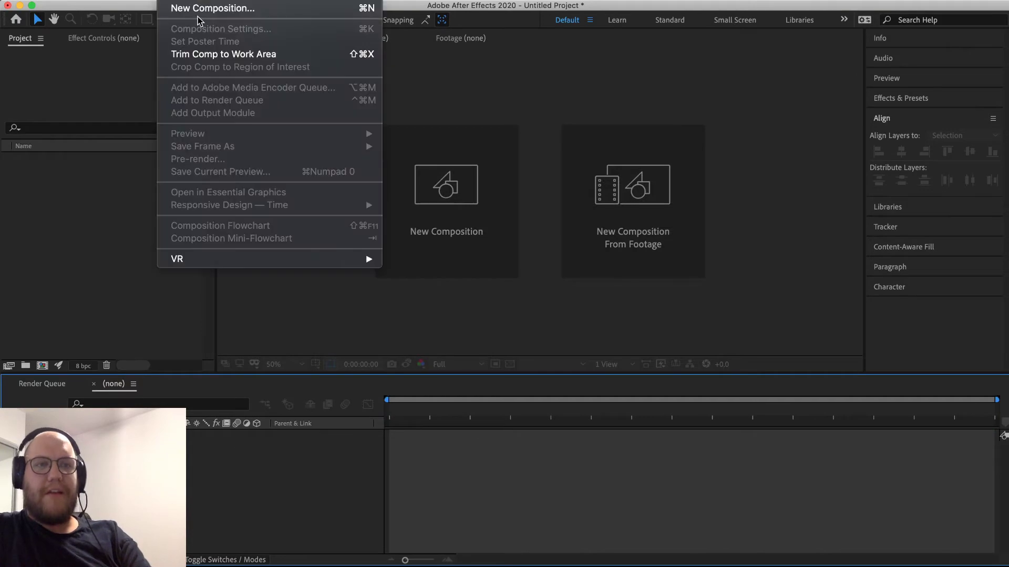
click(198, 9)
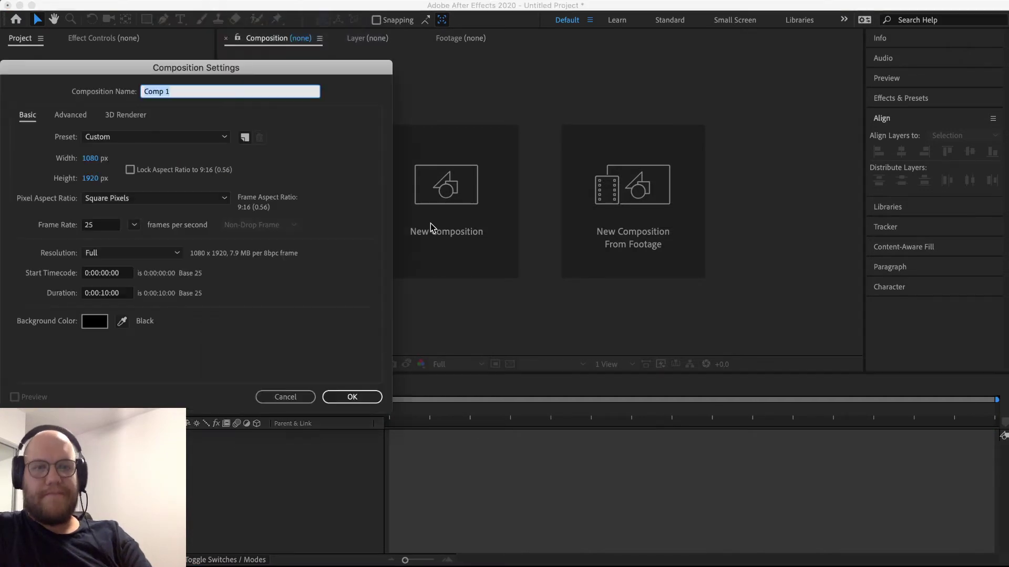
click(98, 163)
text(1920)
key(Tab)
text(1080)
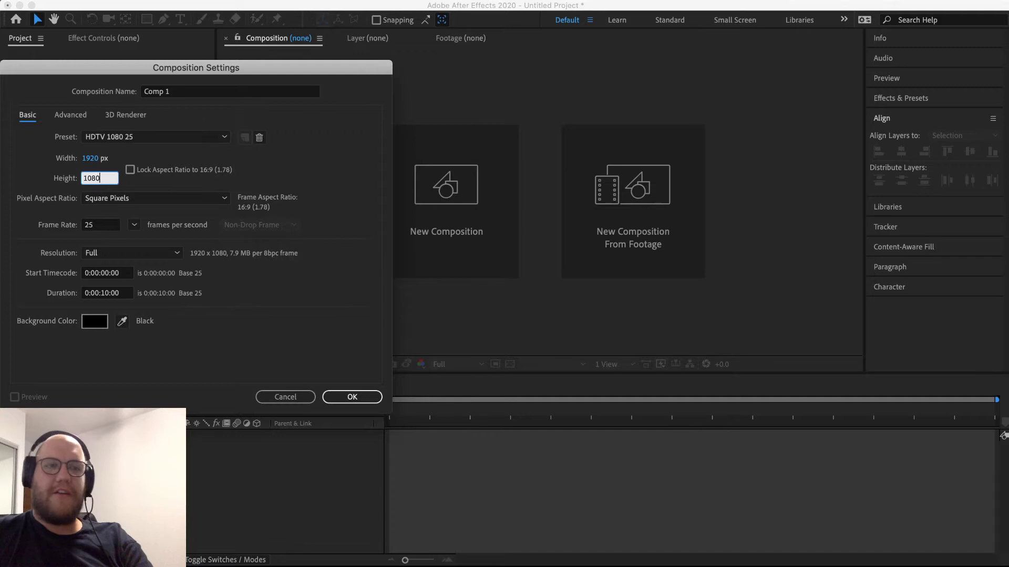
key(Return)
Step: Import test.psd from the Document folder into the project with the import kind Composition
click(113, 236)
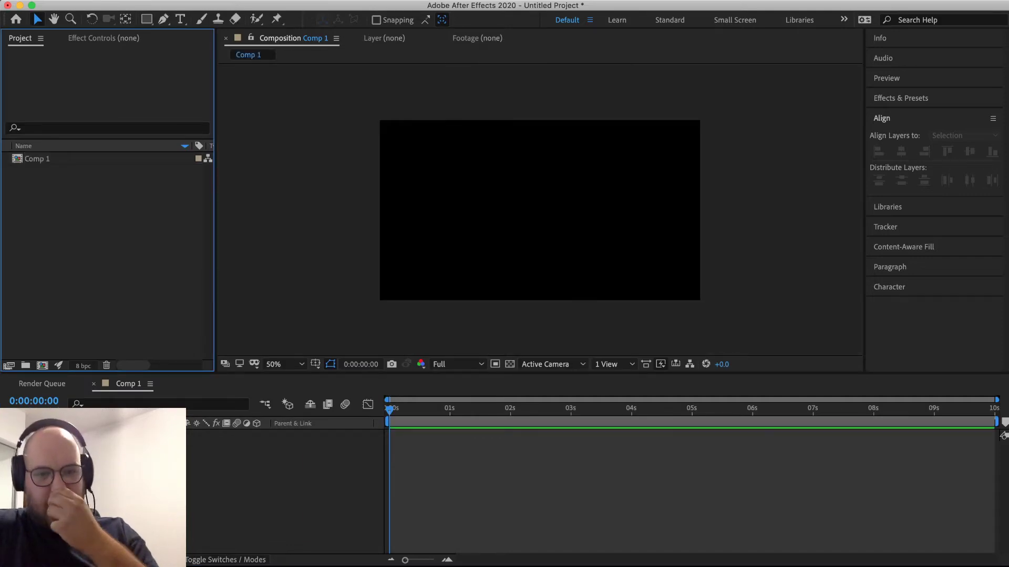
key(super+i)
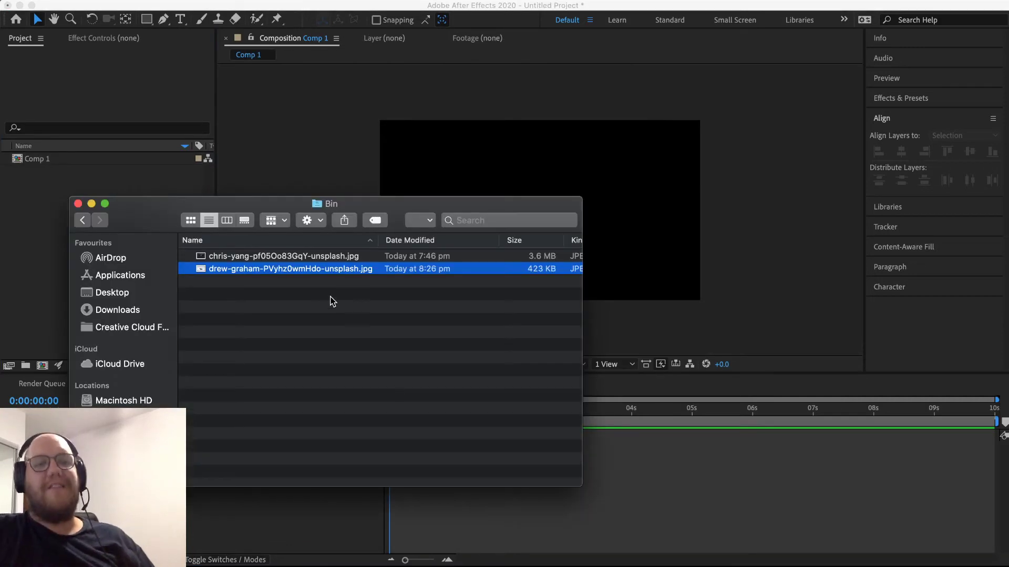
click(244, 220)
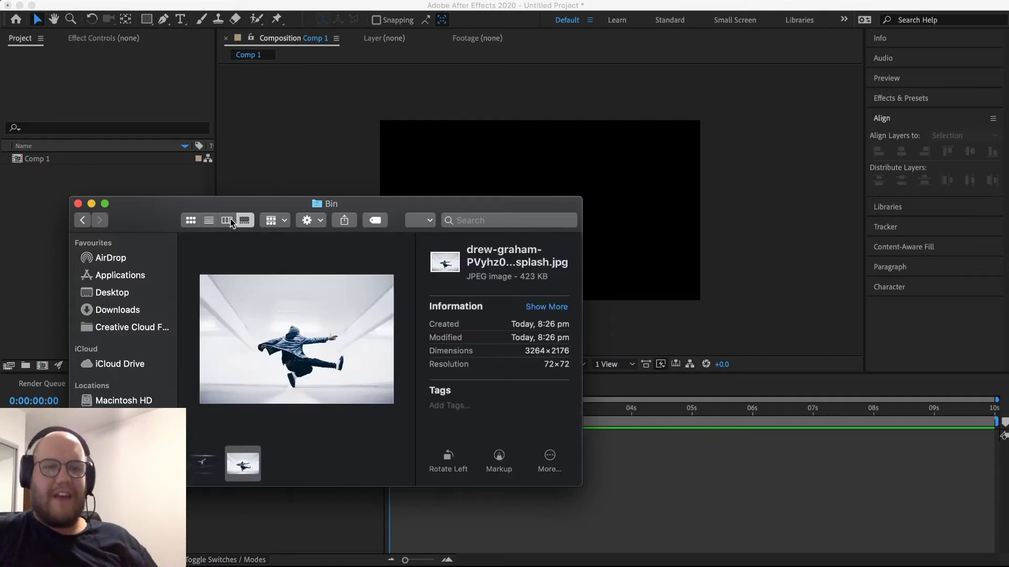
click(229, 220)
key(Left)
key(Down)
key(Right)
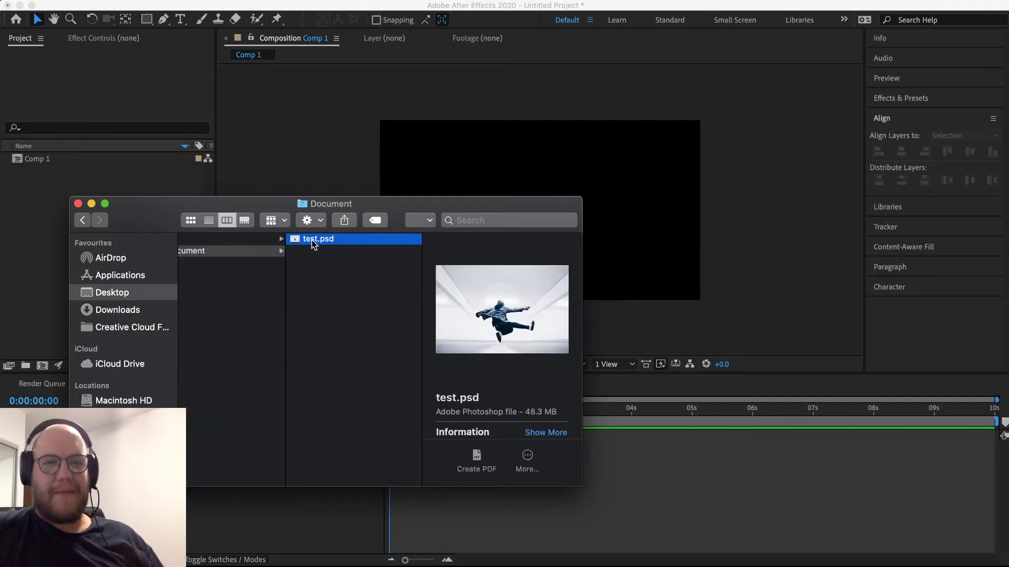
drag(312, 237, 73, 173)
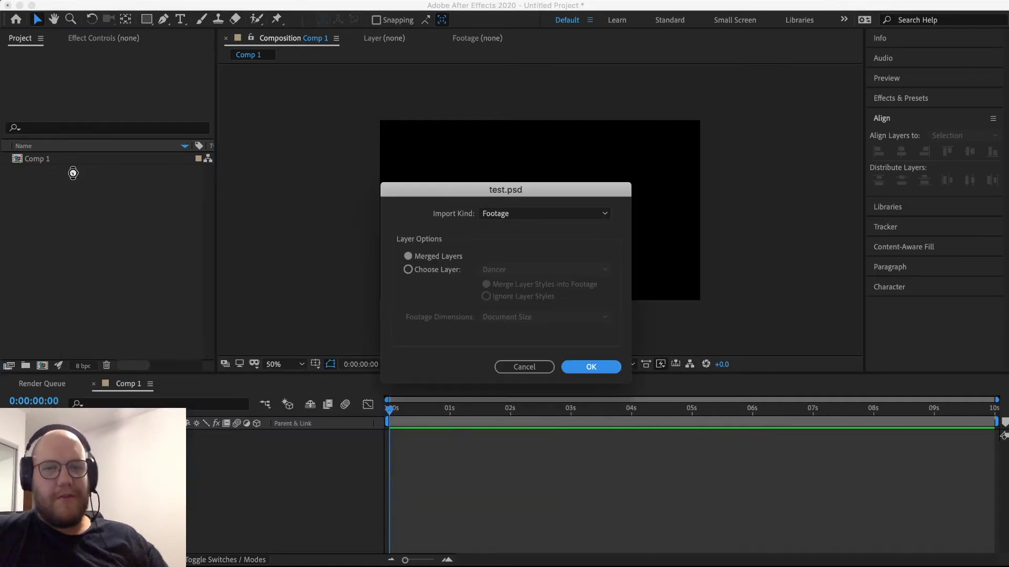
click(493, 213)
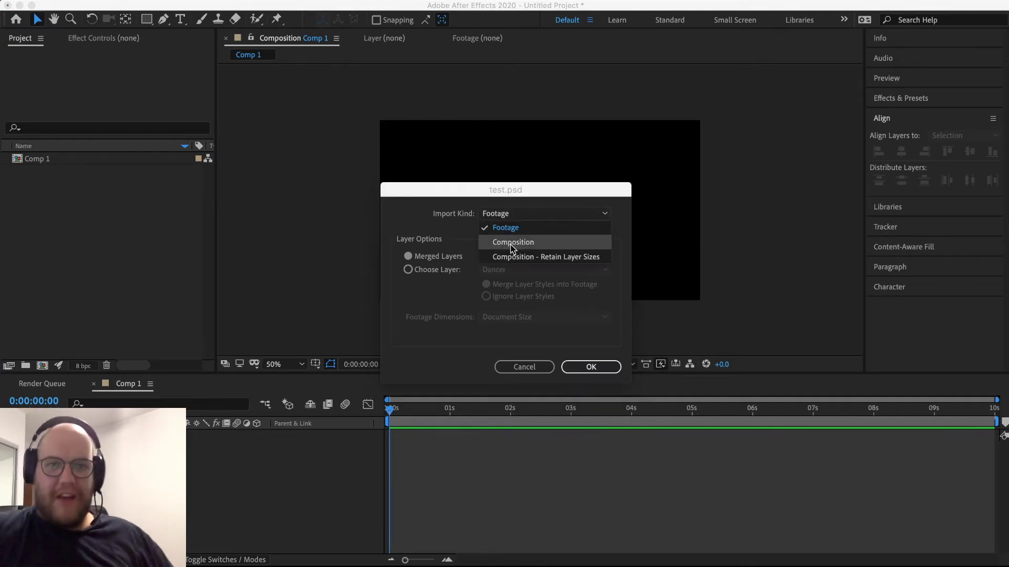
click(509, 242)
key(Return)
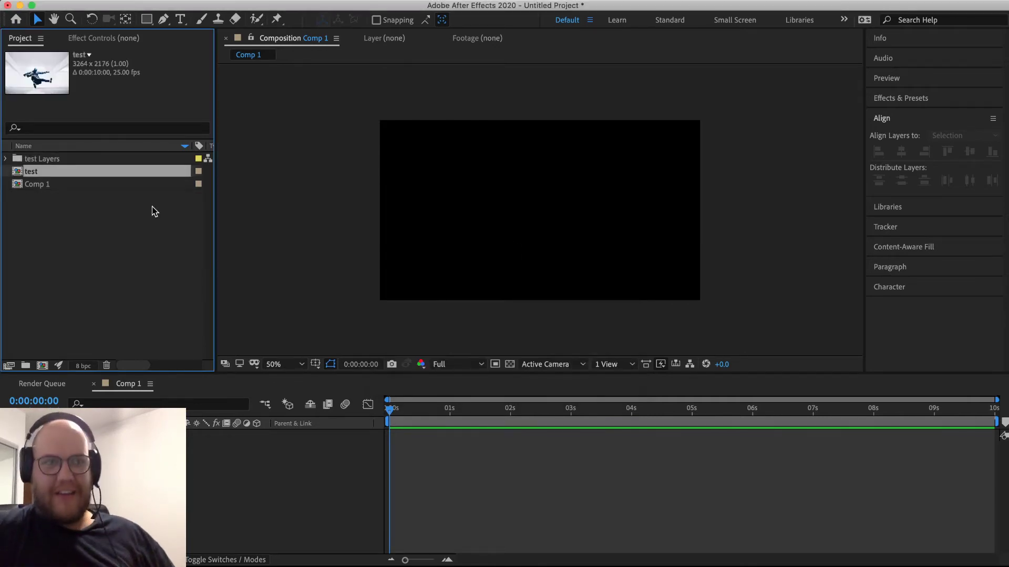
Step: Copy all four layers of the test composition into Comp 1 and scale them down together to about 68% so they fill the frame
double_click(50, 171)
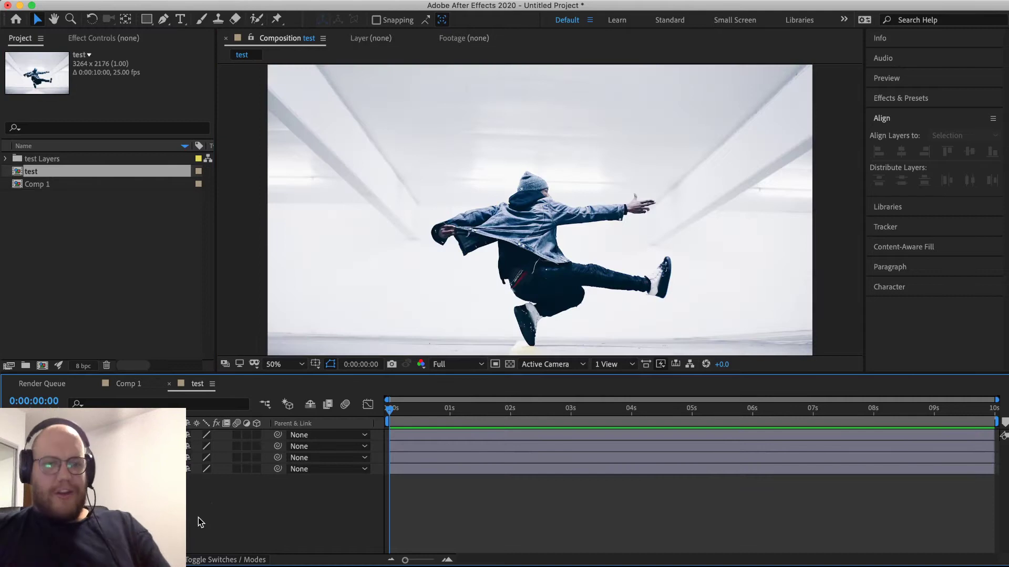
click(132, 386)
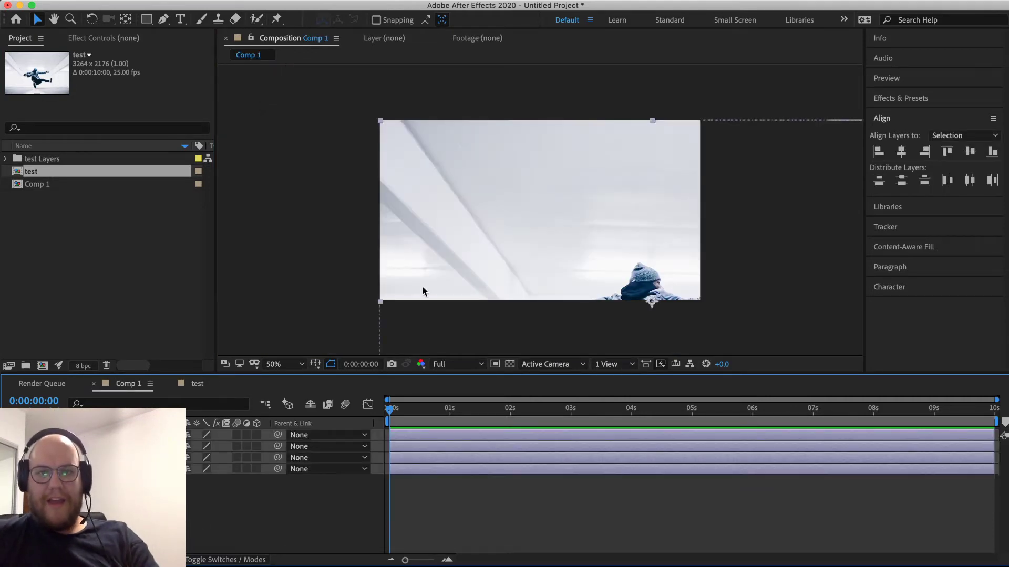
key(comma)
drag(732, 348, 557, 237)
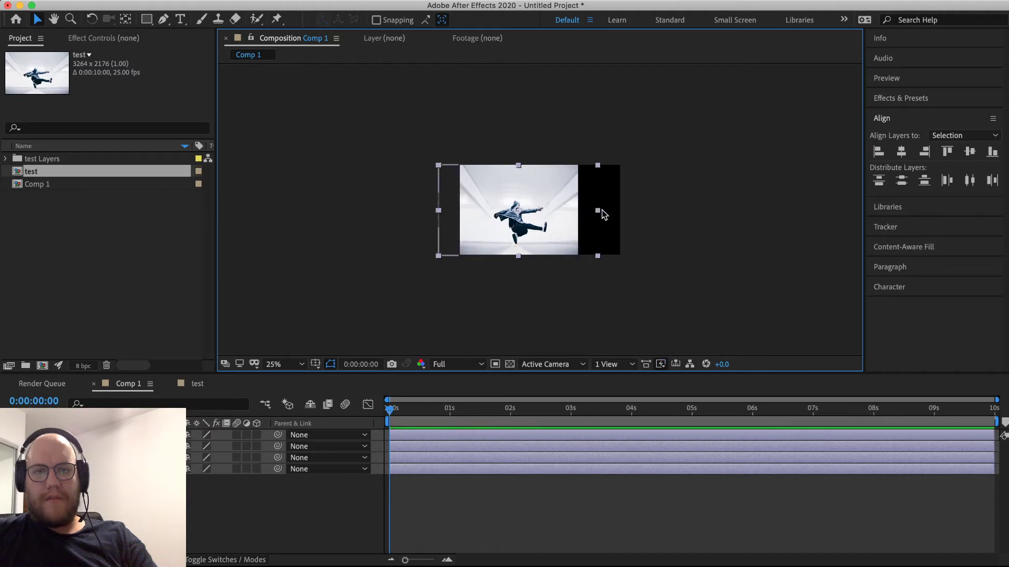
mouse_move(579, 213)
mouse_down()
mouse_move(610, 211)
mouse_move(581, 212)
mouse_move(590, 212)
mouse_up()
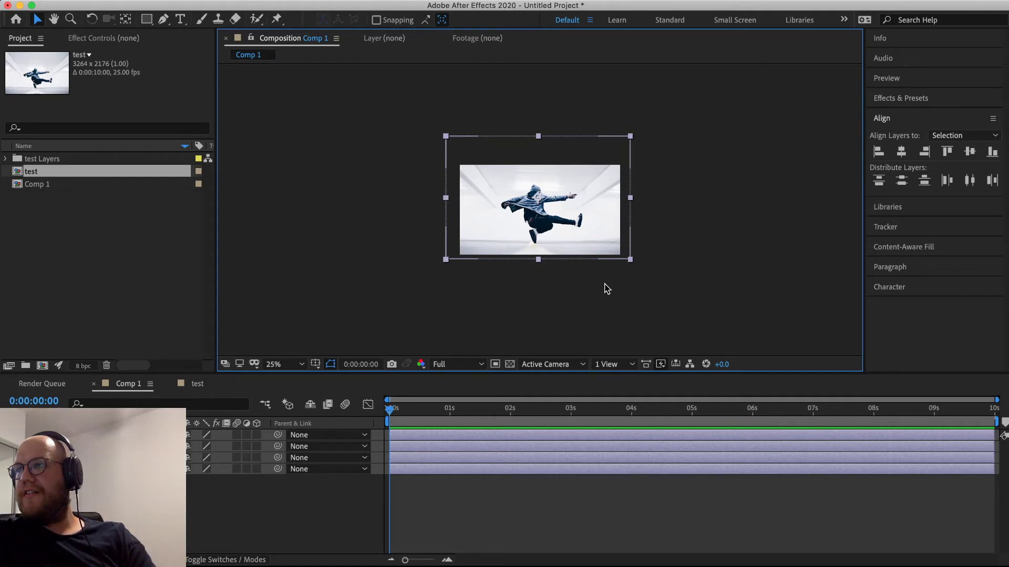
click(676, 207)
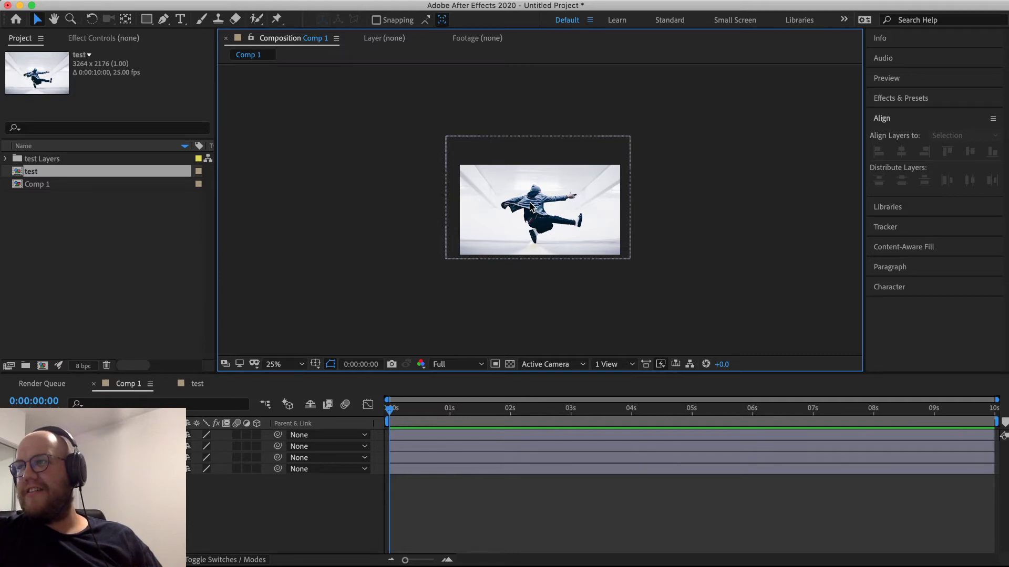
Step: Hide the Dancer layer to check the background, and delete the bottommost Background layer from Comp 1
key(period)
key(period)
key(comma)
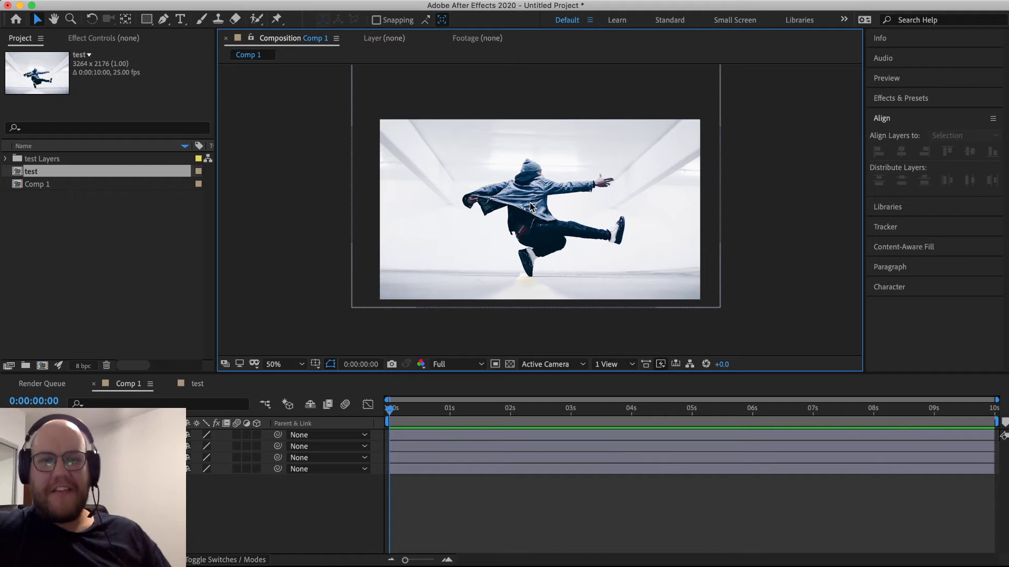
click(14, 435)
click(14, 469)
click(105, 470)
key(Delete)
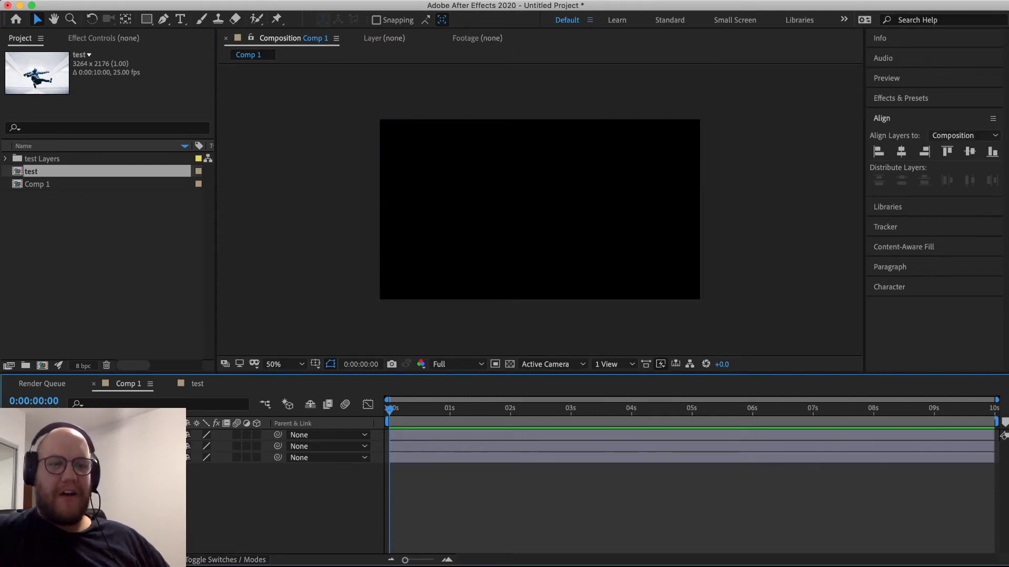
key(super+z)
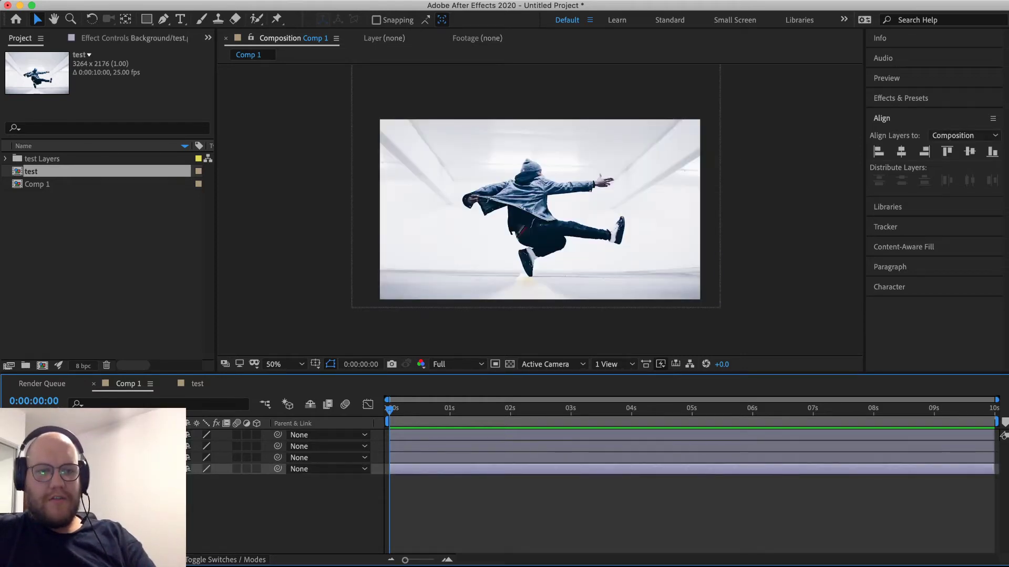
key(Delete)
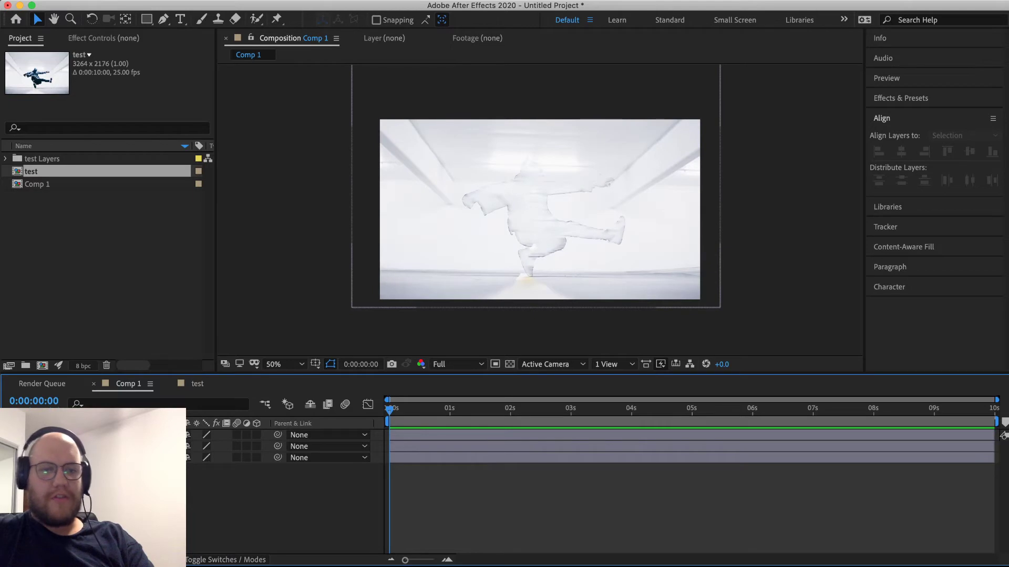
Step: Try enlarging the Dancer layer on its own to a scale of 207.6%, and undo the enlargement
click(105, 435)
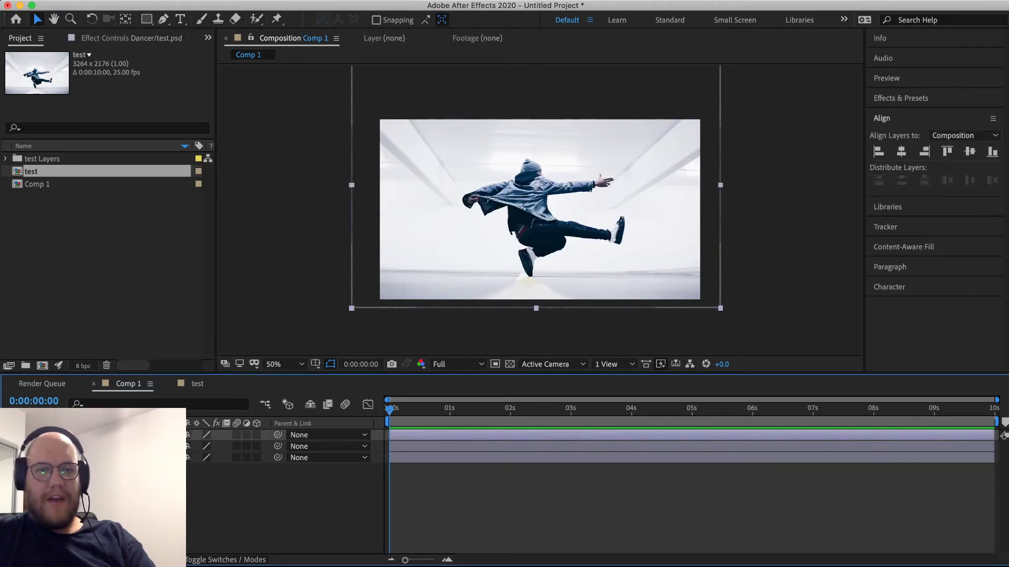
key(s)
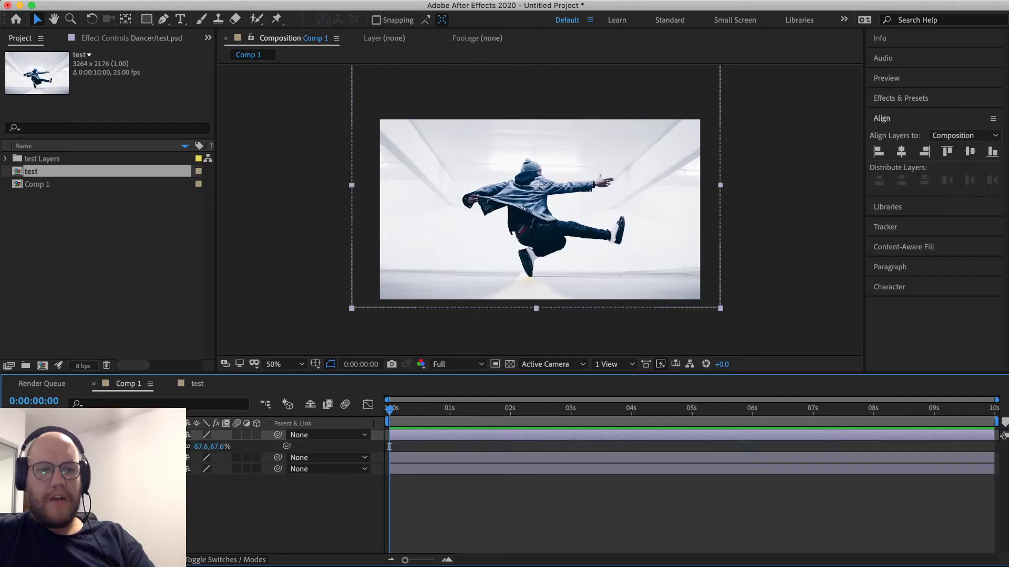
drag(199, 447, 287, 446)
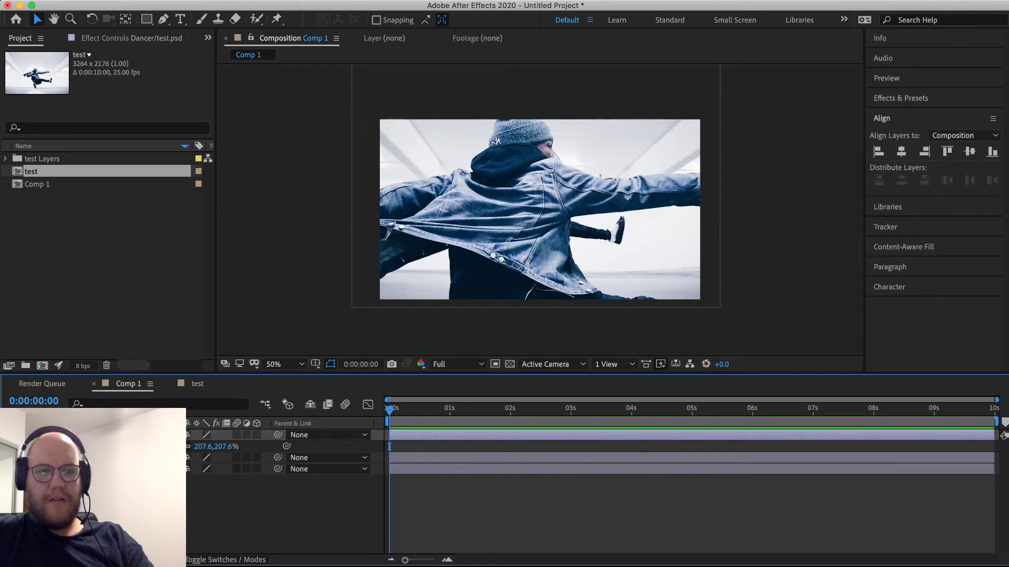
key(super+z)
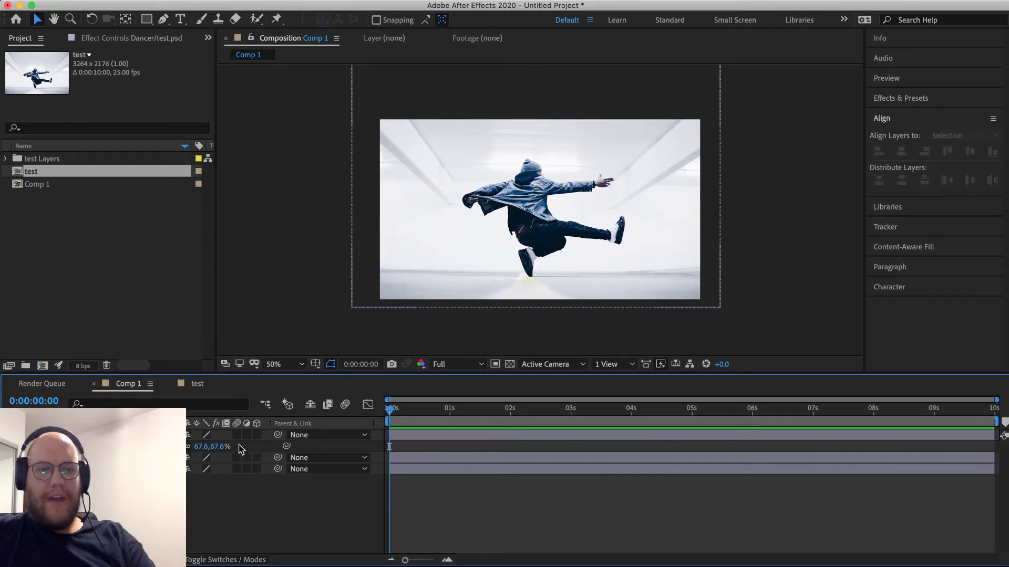
Step: Make all three layers of Comp 1 3D layers and display the Position property of each
click(257, 435)
drag(257, 435, 257, 553)
key(super+a)
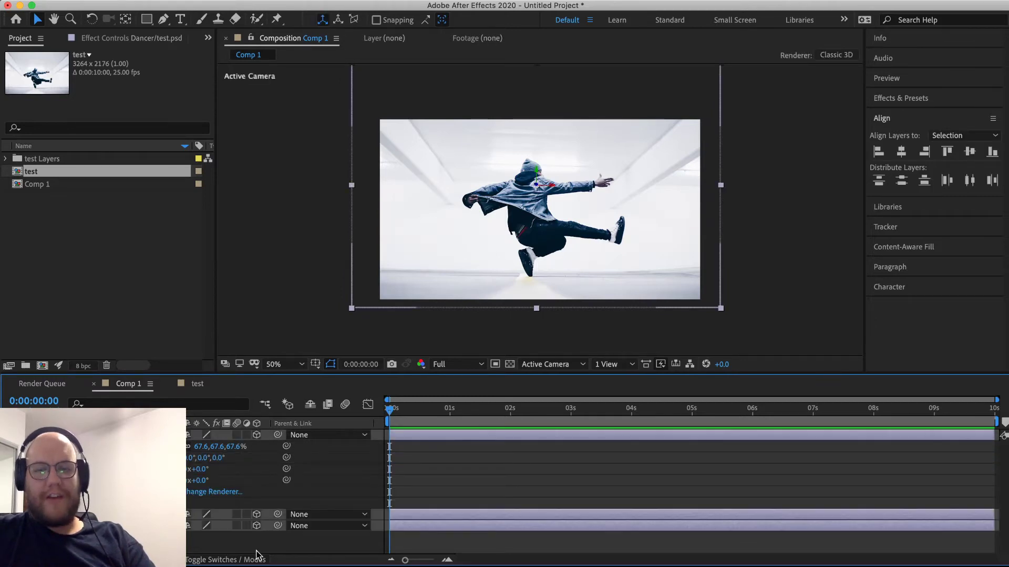
key(p)
click(258, 531)
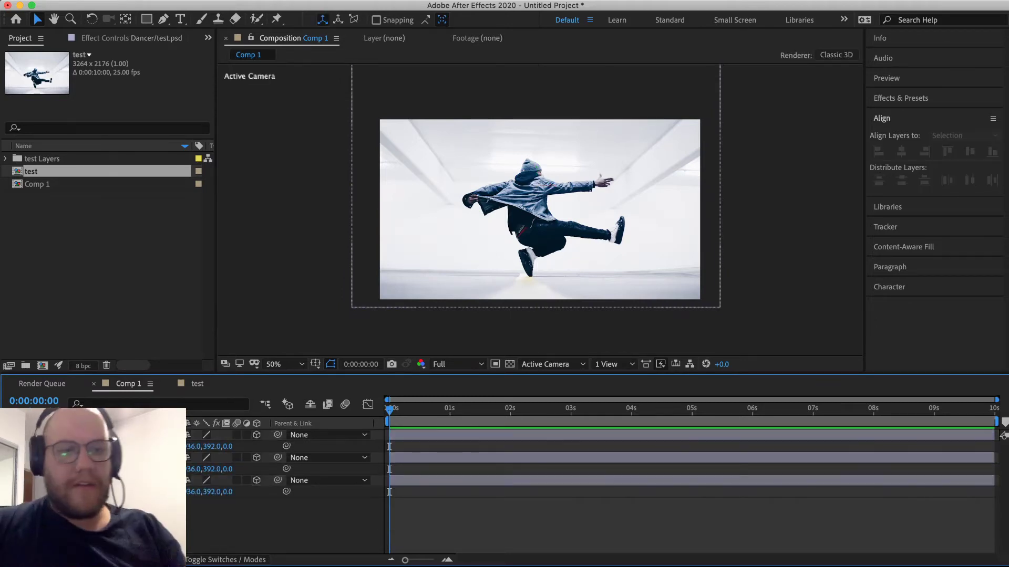
Step: Display the Dancer layer's Scale property and rename the Background copy layer to Dodgy Background
click(126, 435)
key(s)
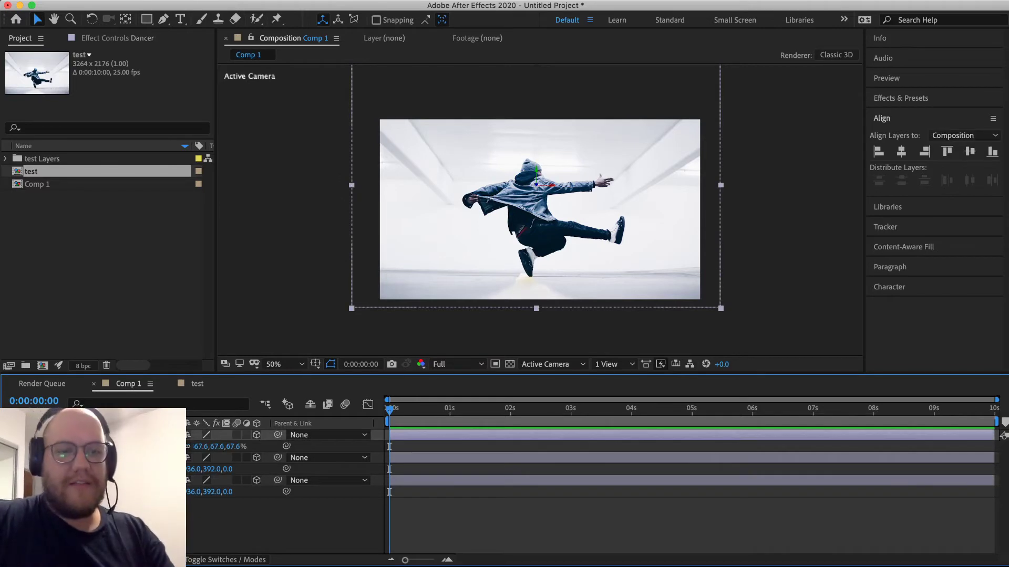
click(126, 531)
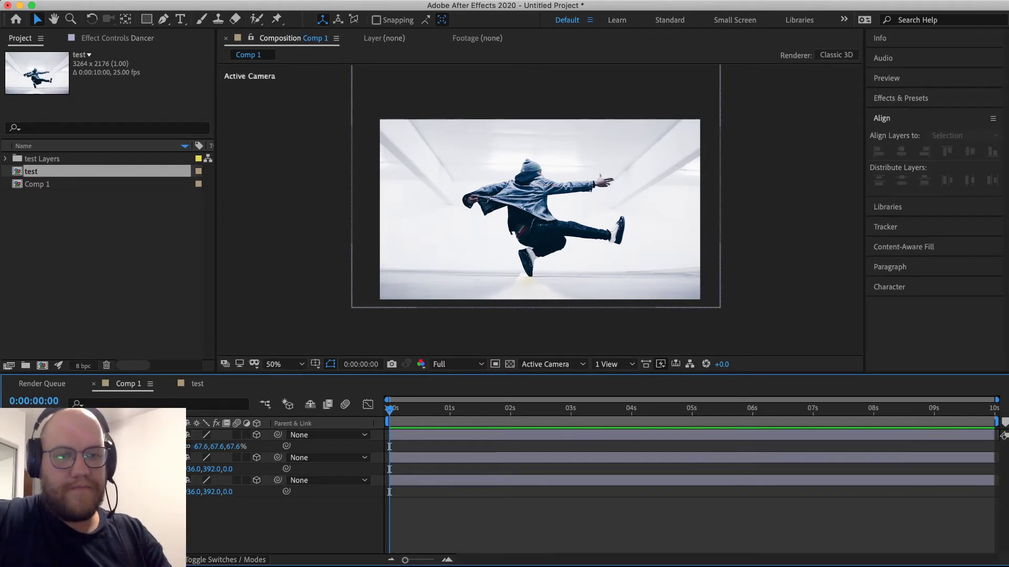
click(126, 458)
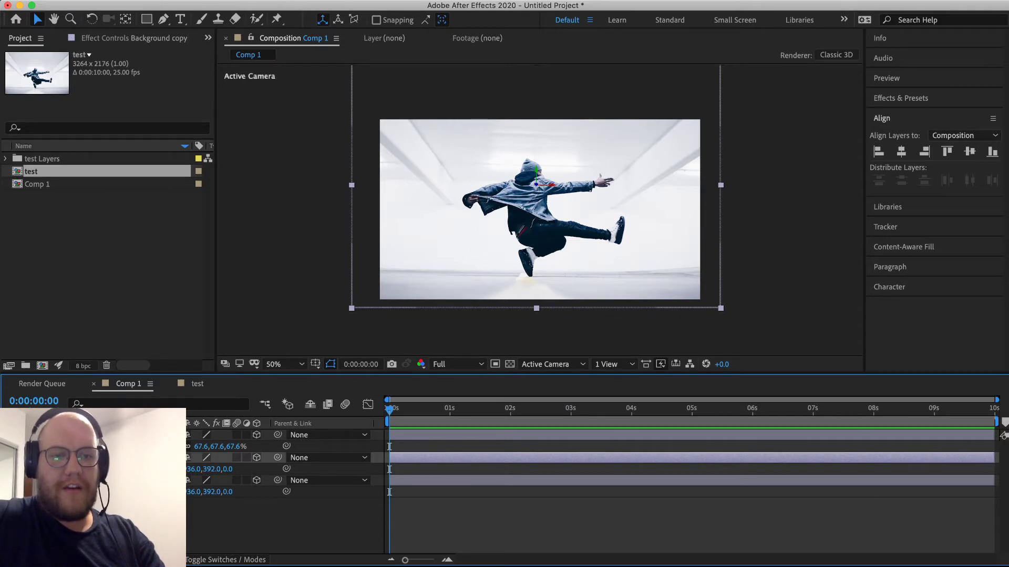
key(Return)
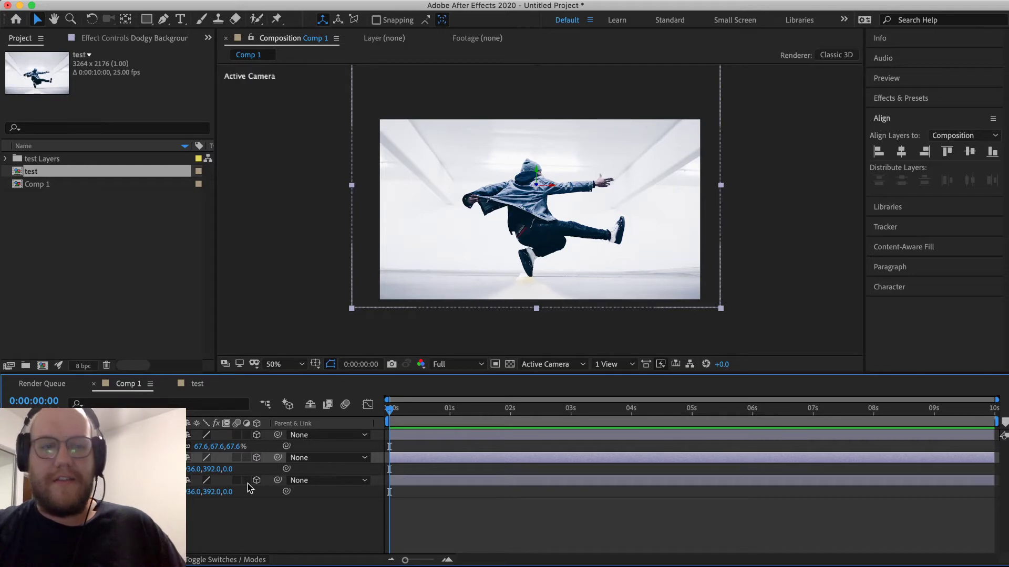
click(197, 509)
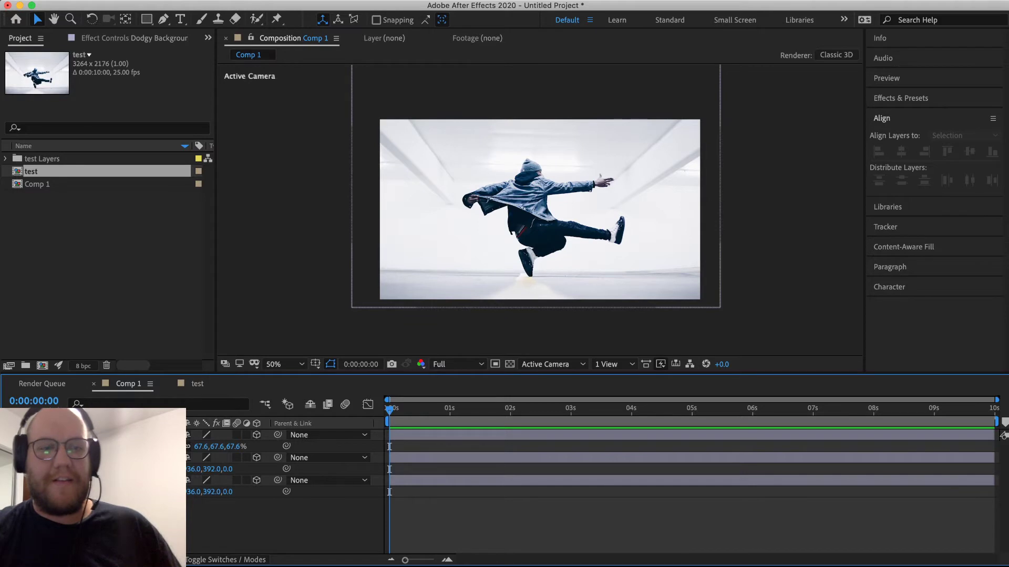
Step: Collapse the Dancer layer's Scale property and display the Scale of the Dodgy Background layer instead
click(200, 435)
key(s)
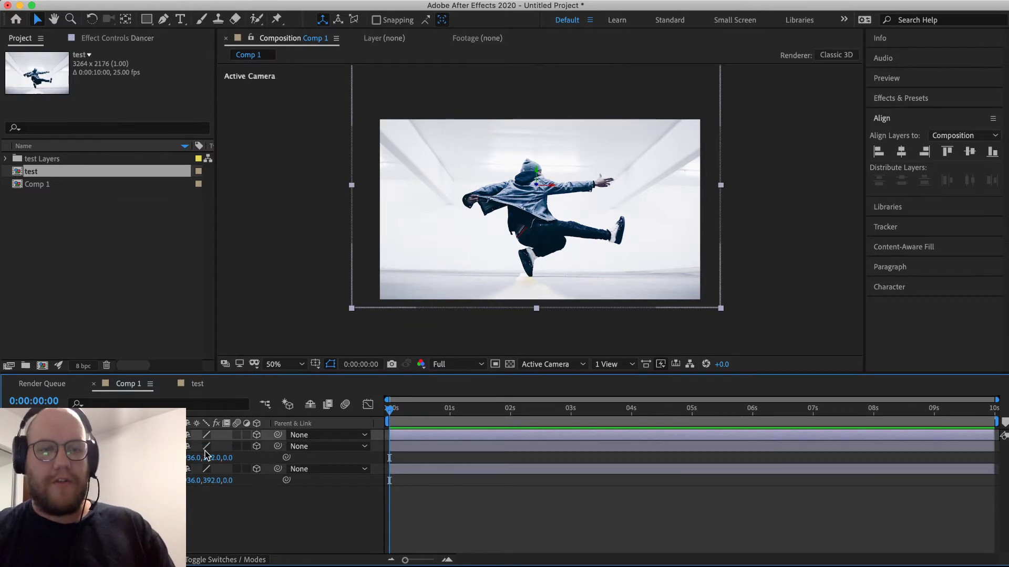
click(203, 448)
key(s)
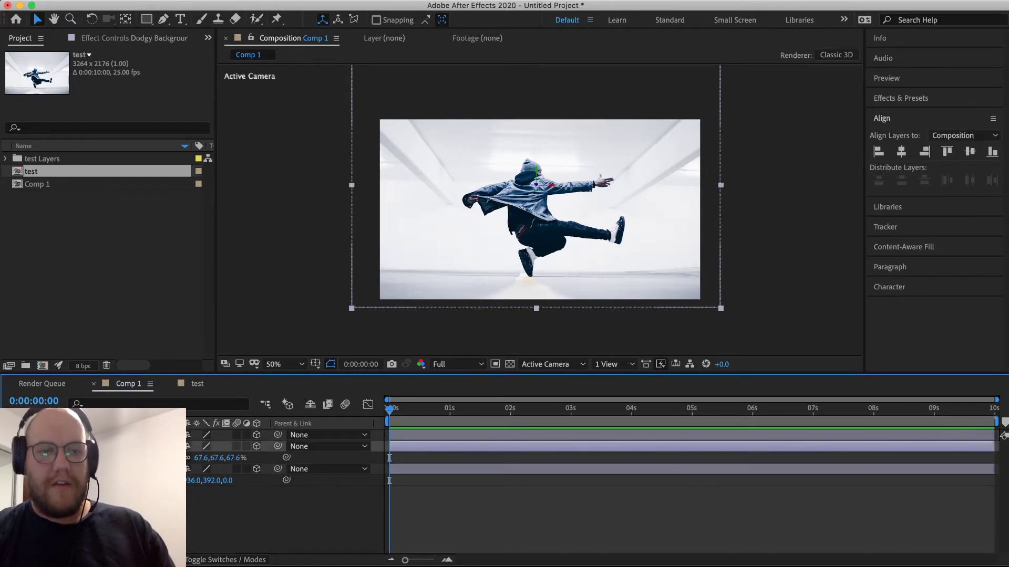
Step: Try setting the Dancer layer's scale to 100%, and undo the change
click(157, 435)
key(s)
click(202, 447)
text(100)
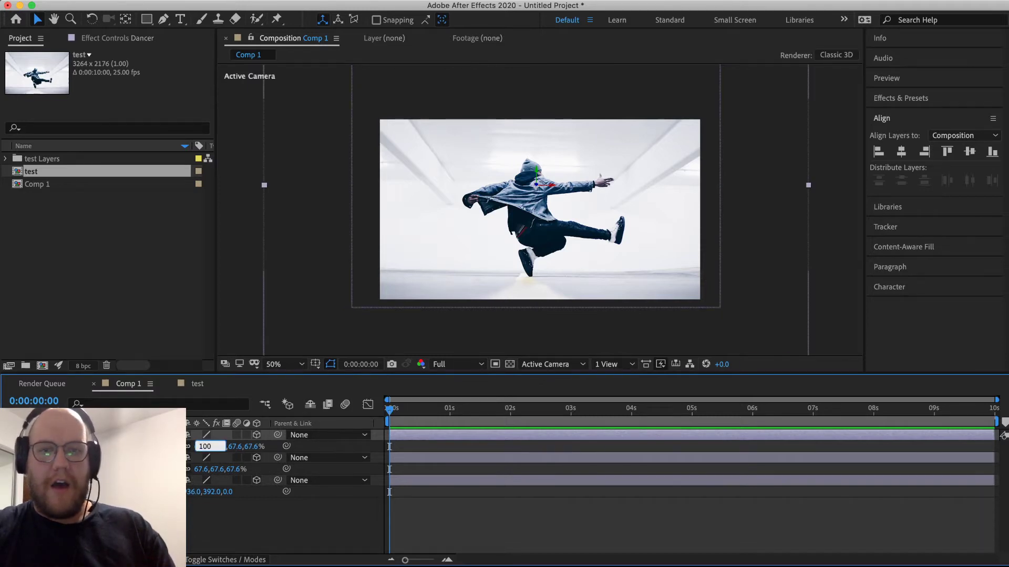
key(Return)
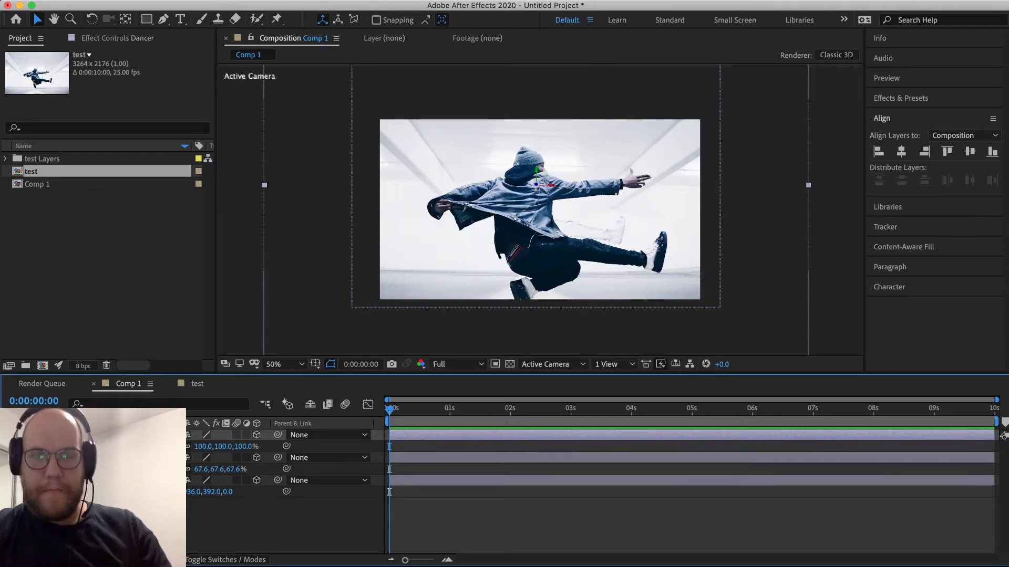
key(super+z)
Step: Parent the Dodgy Background layer to the Background 2 layer
click(121, 480)
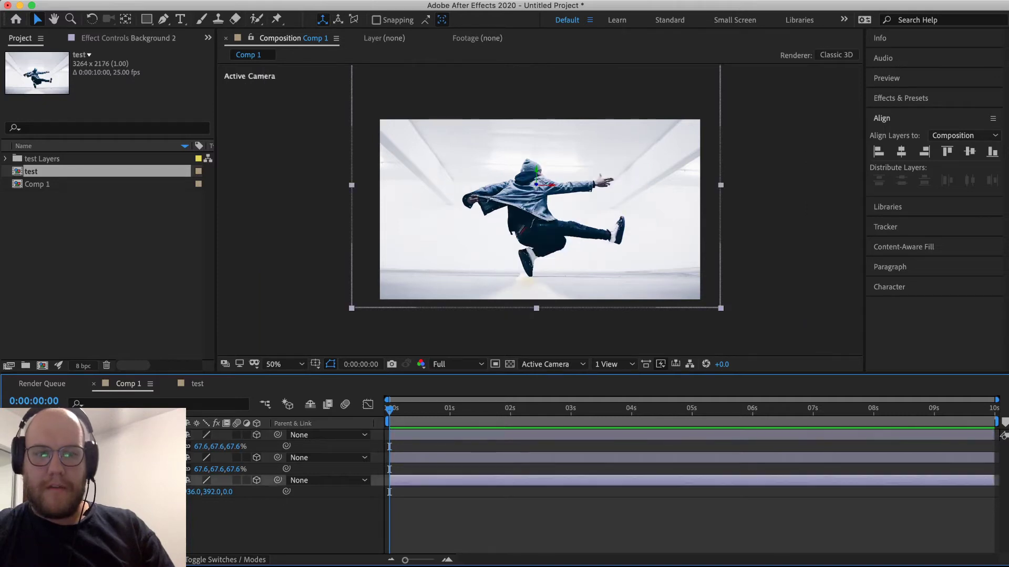
click(126, 458)
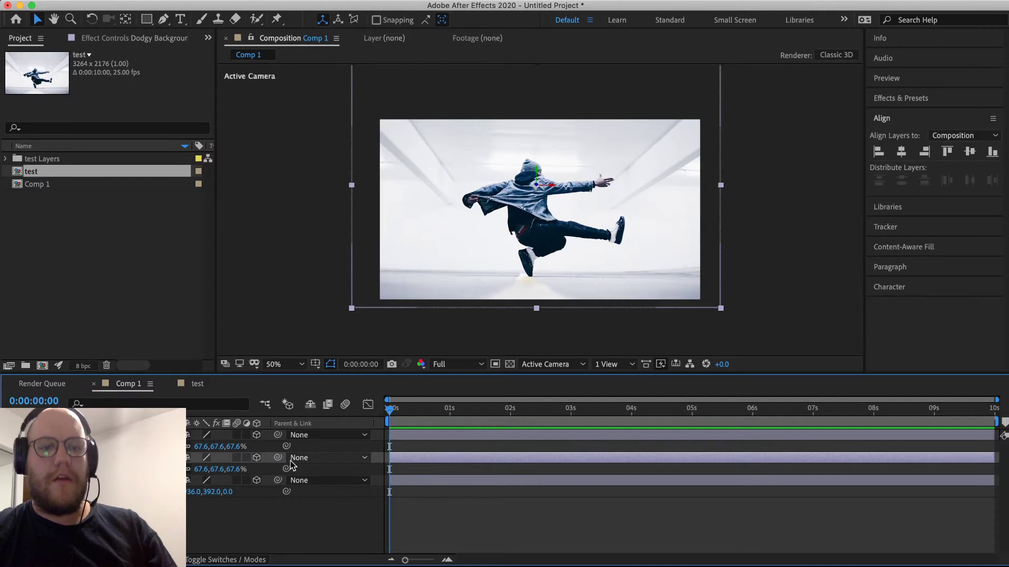
drag(278, 457, 126, 480)
Step: Set the scale of the Background 2 layer to 30%
click(126, 480)
key(s)
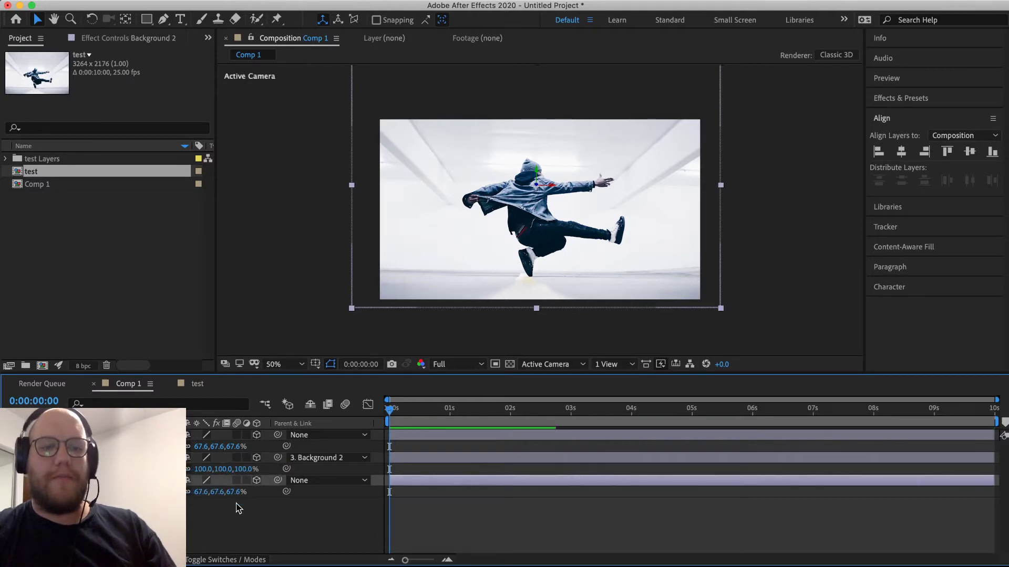
click(211, 491)
text(3)
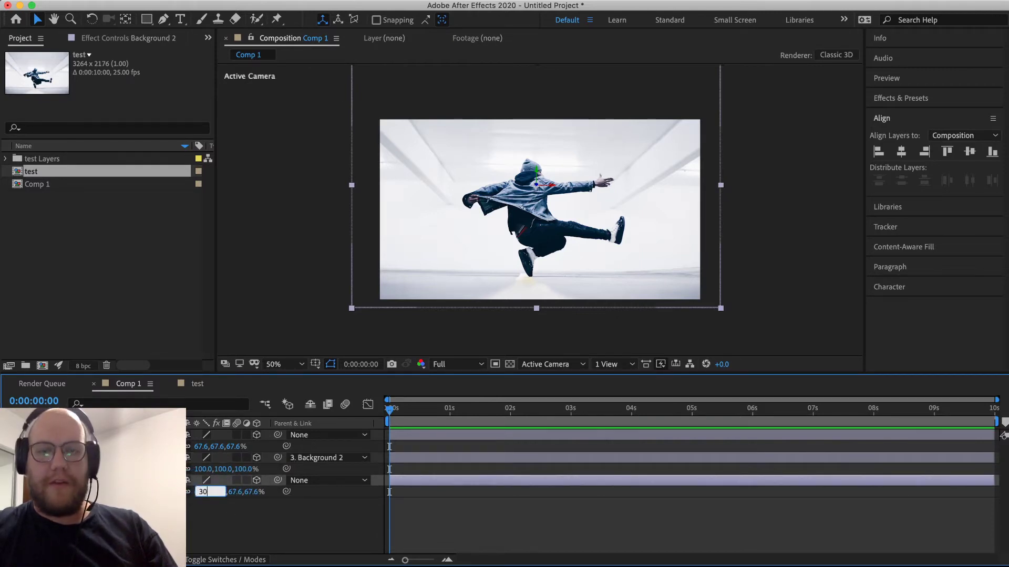
text(0)
key(Return)
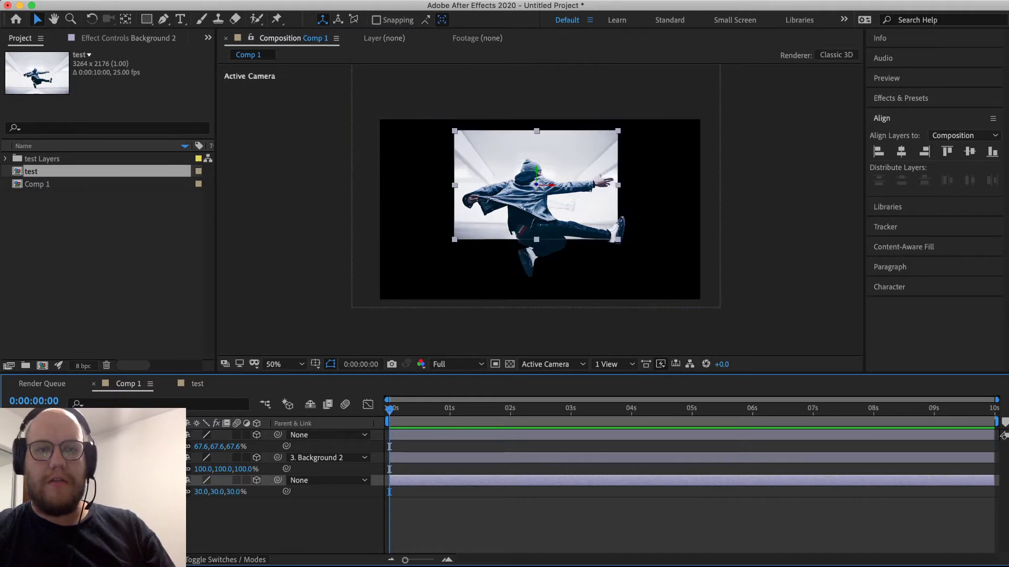
Step: Add a new camera layer to Comp 1 with the offered settings
click(196, 520)
right_click(225, 268)
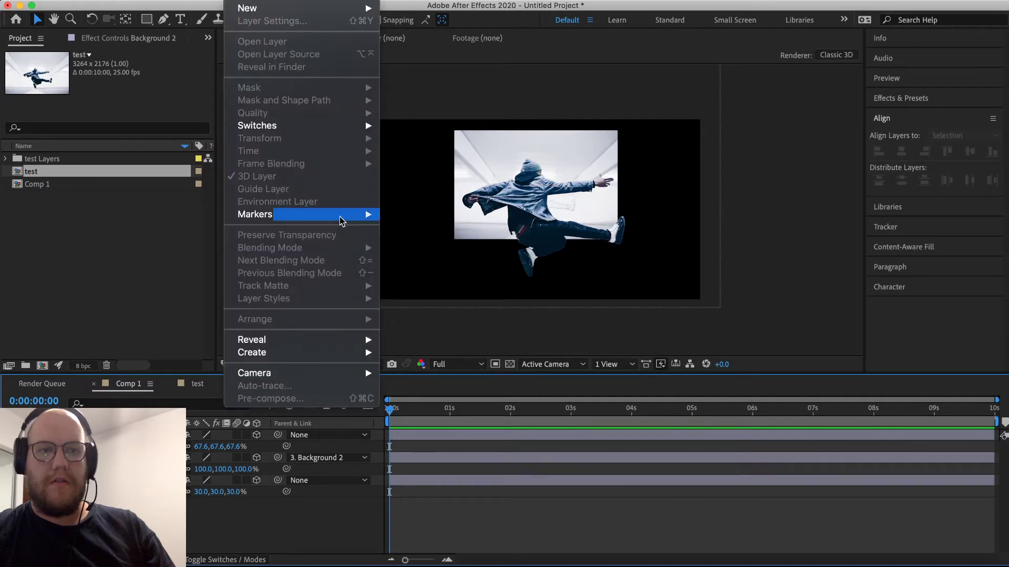
mouse_move(263, 10)
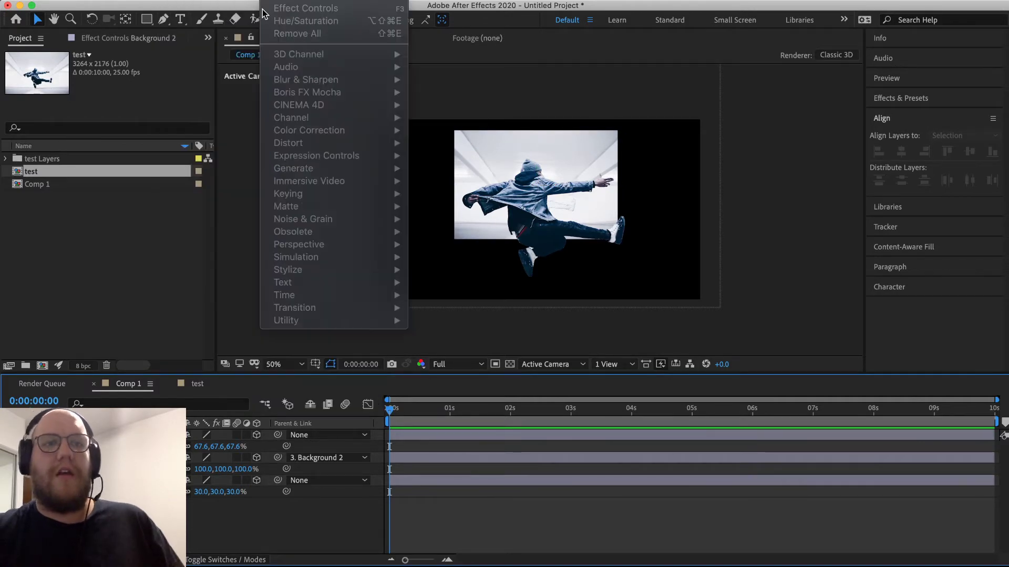
mouse_move(342, 7)
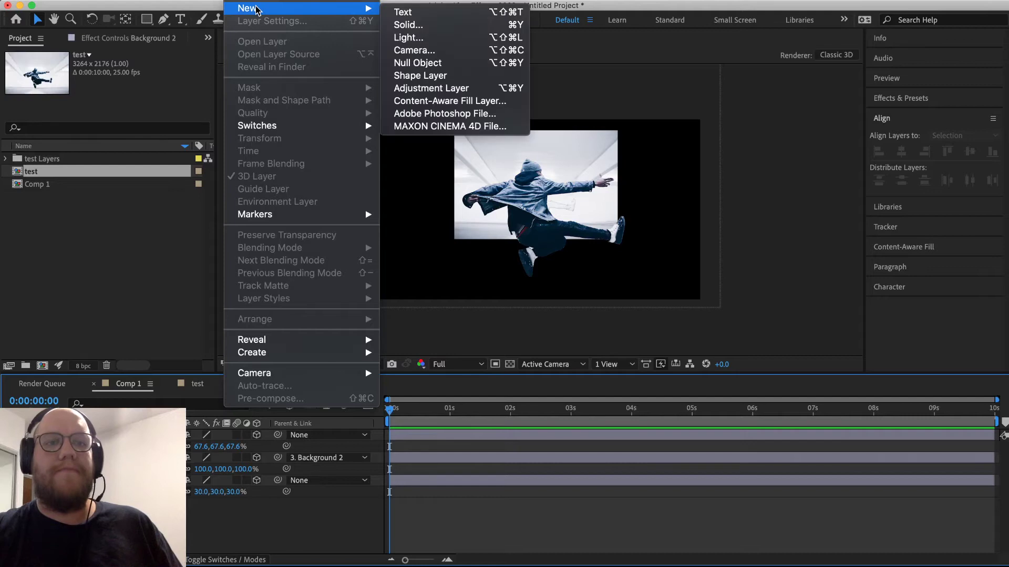
click(421, 50)
key(Return)
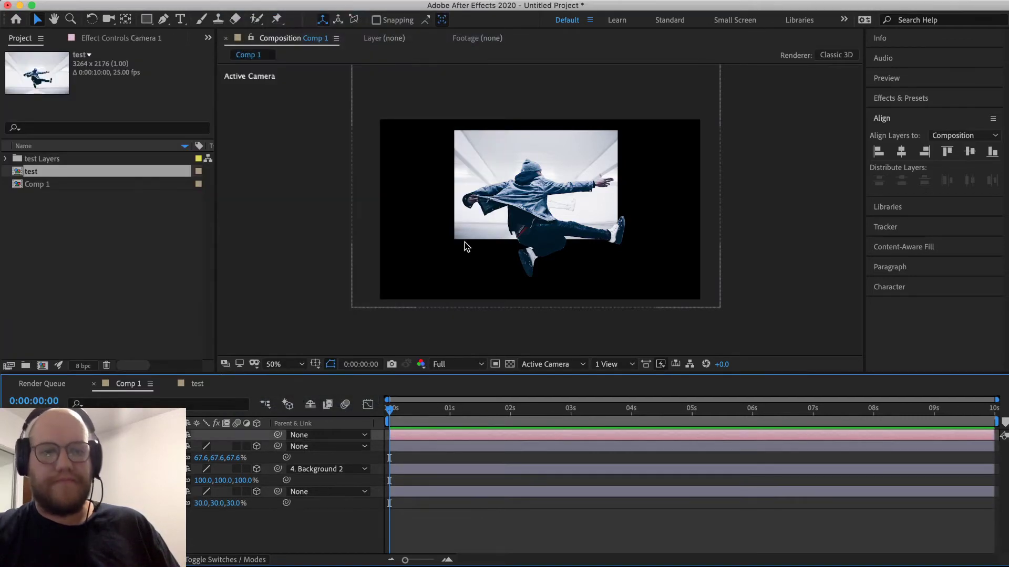
Step: Move the camera in towards the dancer with Track Z and shift it with Track XY until the background fills the frame
drag(109, 19, 164, 60)
mouse_move(507, 157)
mouse_down()
mouse_move(521, 83)
mouse_move(506, 153)
mouse_up()
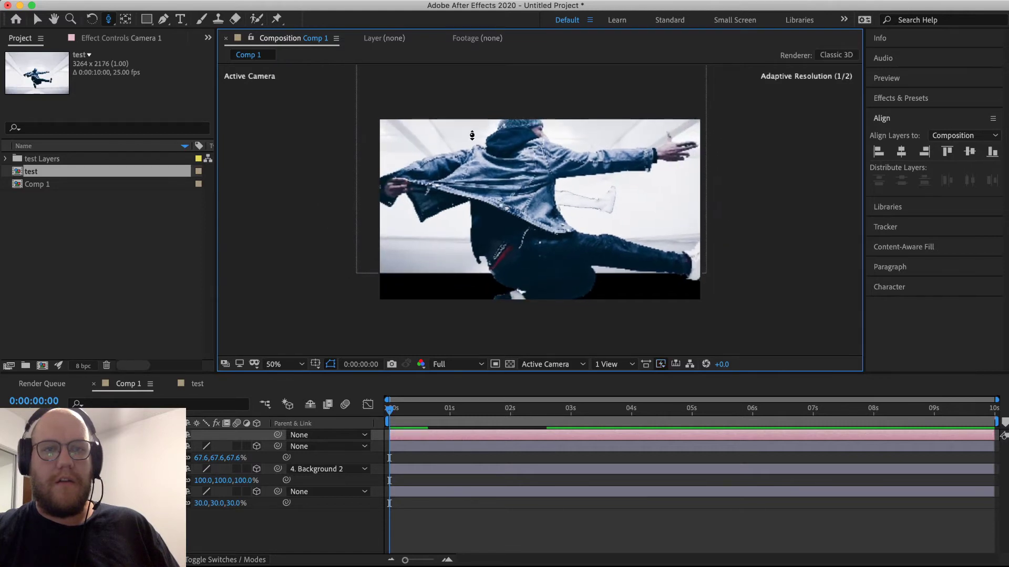
drag(109, 21, 149, 57)
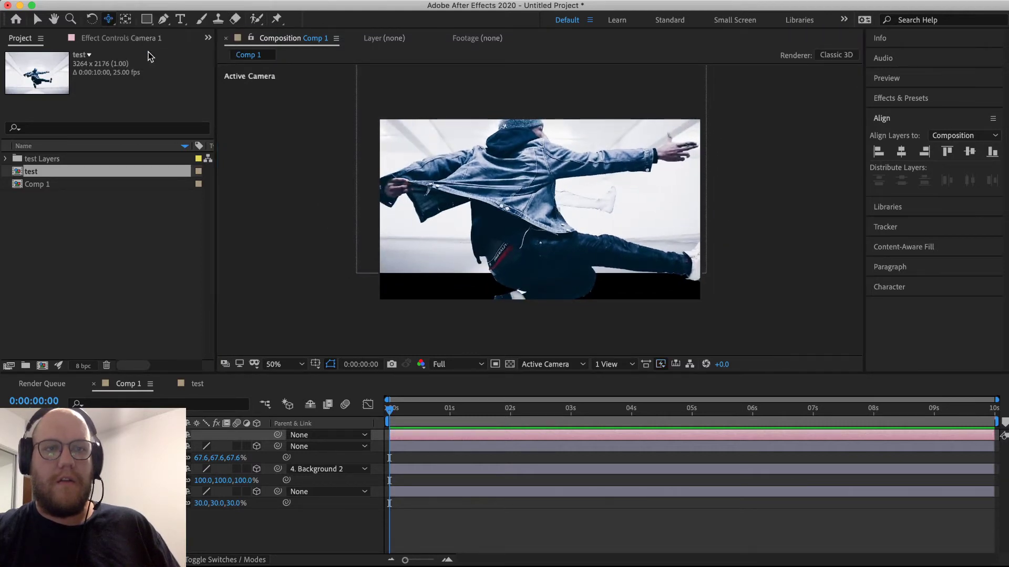
drag(440, 172, 448, 212)
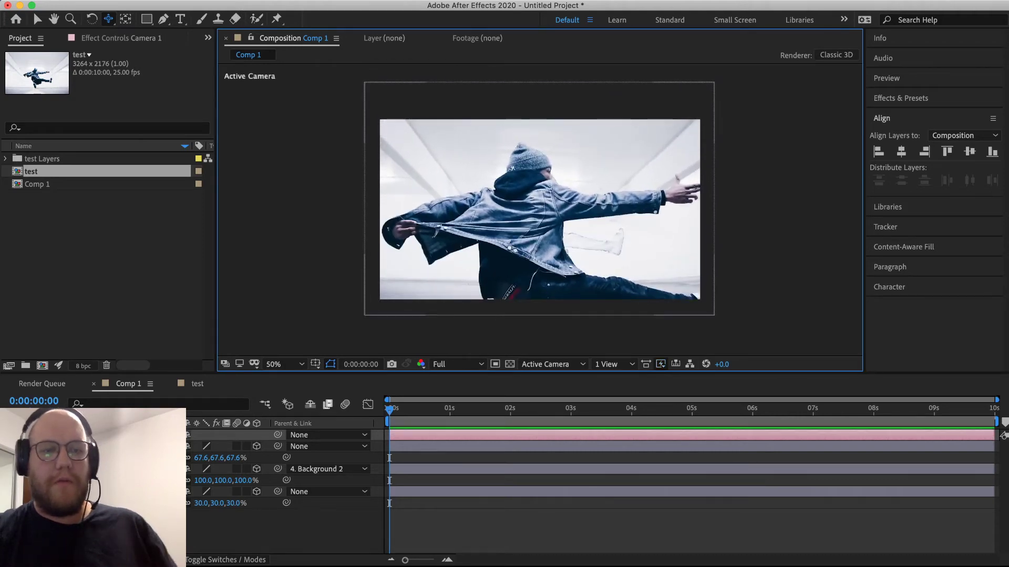
Step: Try a Z position of 114 for the Dancer layer, and undo it together with the last camera shift
click(106, 447)
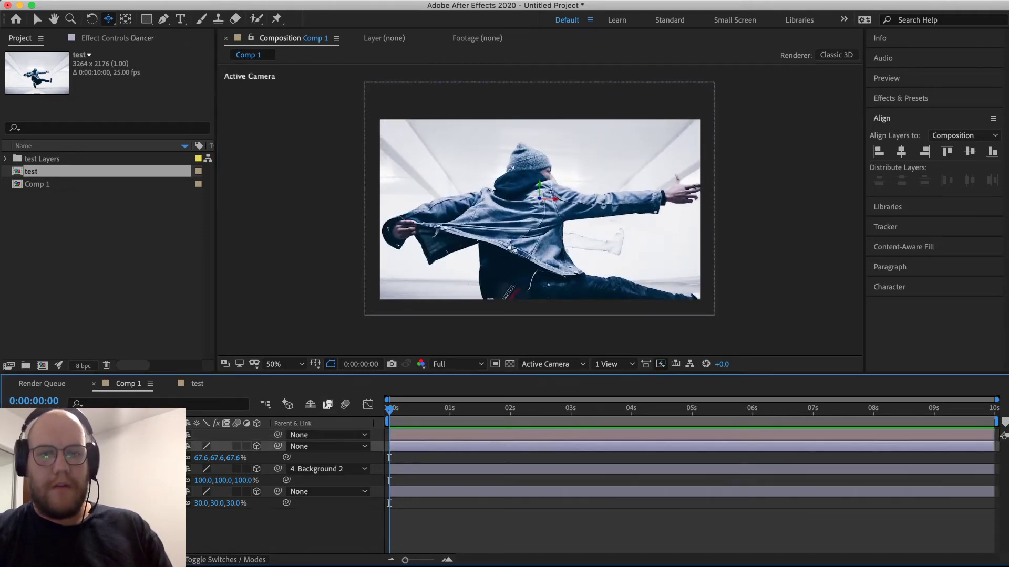
key(p)
drag(235, 463, 311, 448)
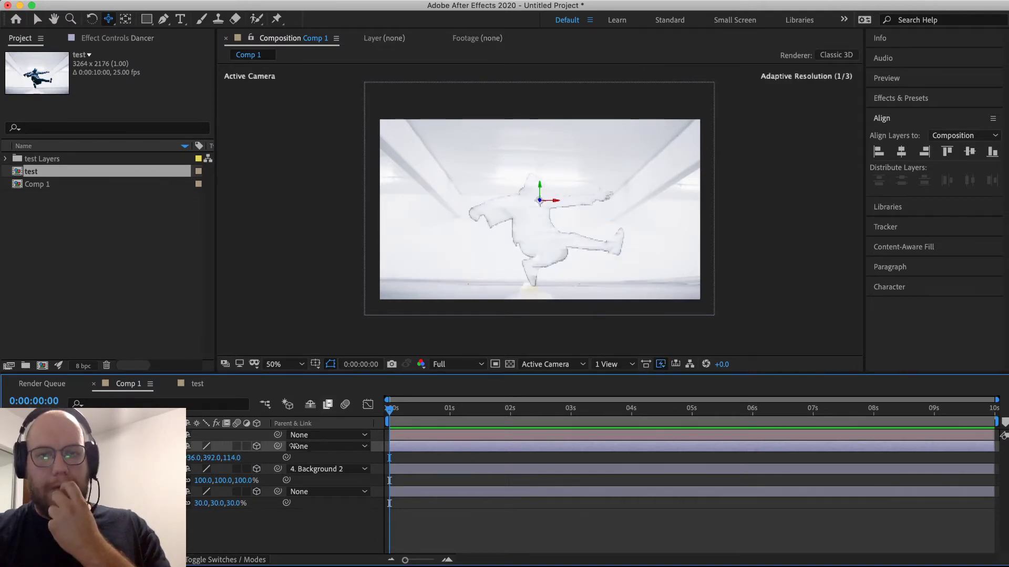
key(super+z)
key(super+z)
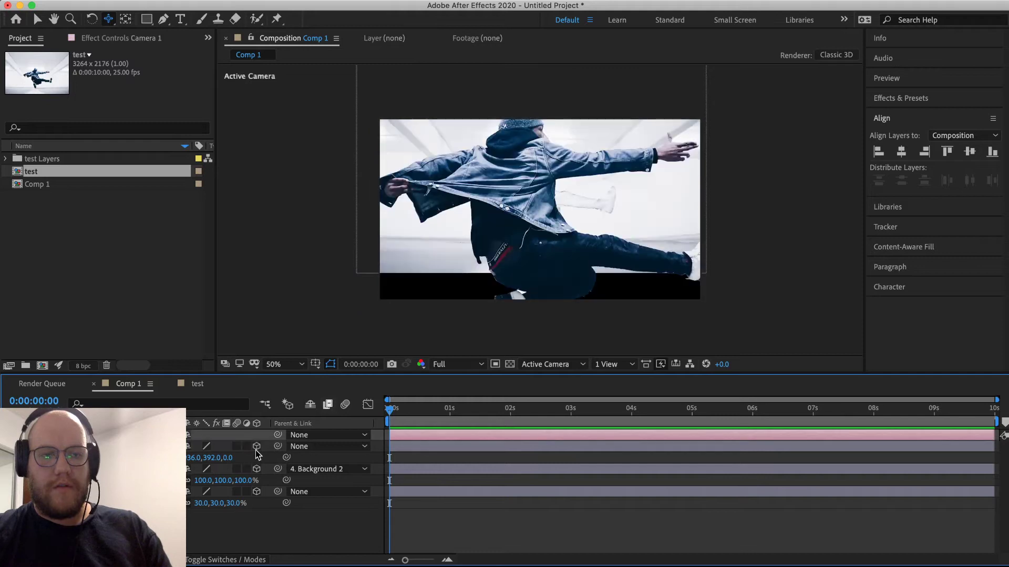
Step: Undo the remaining camera changes, including the added camera, and the 30% scaling of the Background 2 layer
click(116, 492)
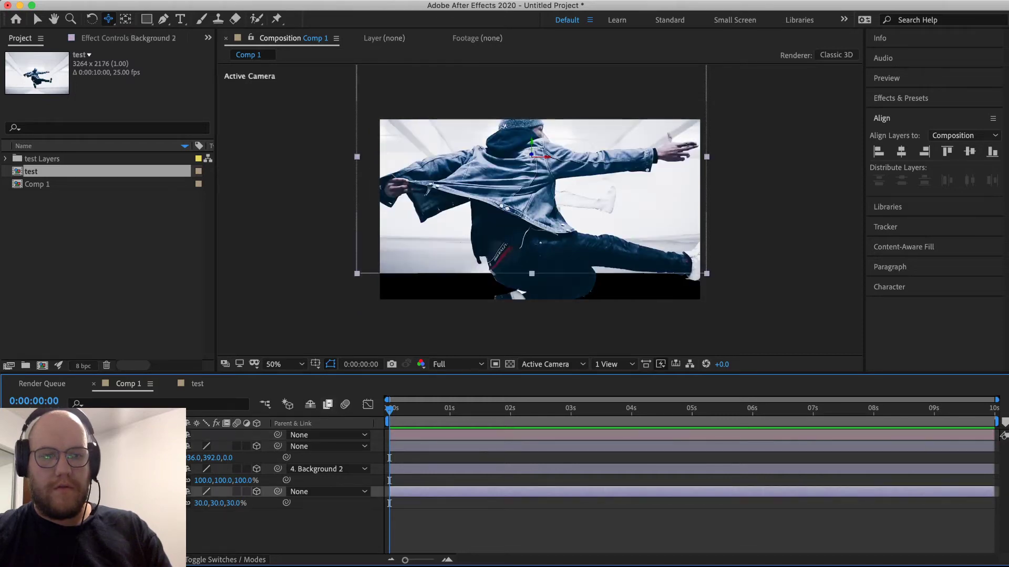
key(super+z)
key(super+z)
key(super+z)
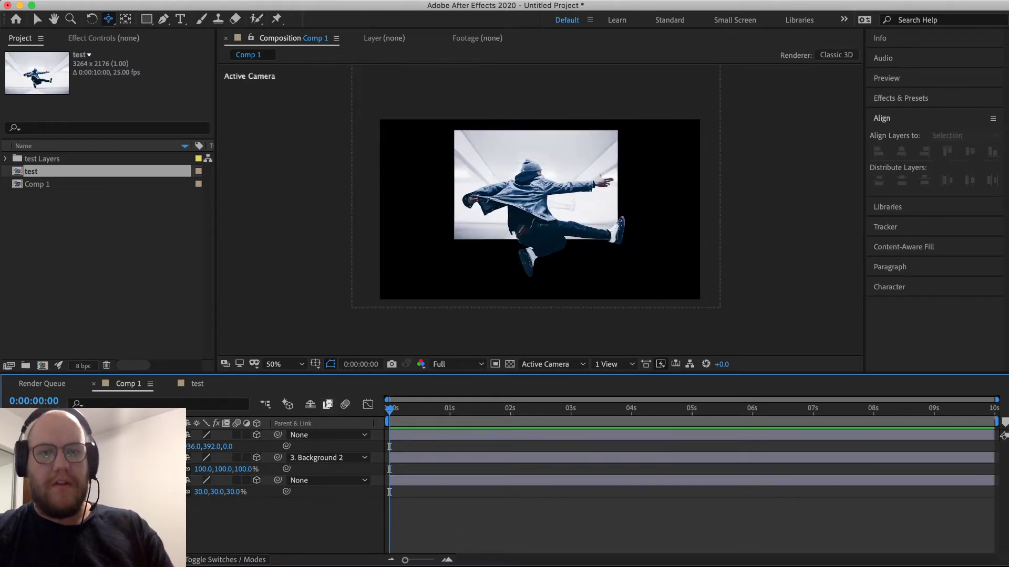
click(241, 527)
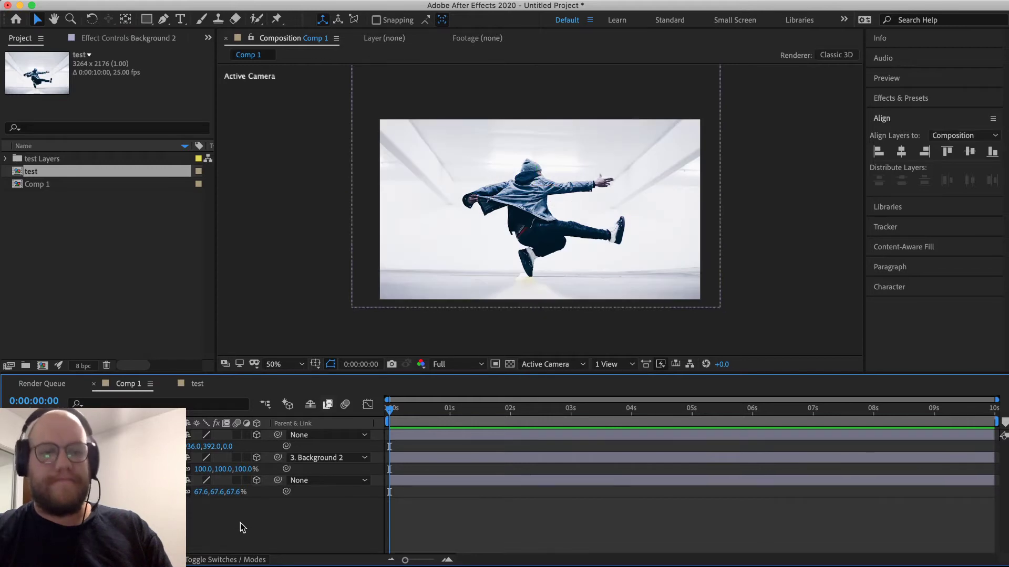
Step: Push the Background 2 layer back in 3D space to a Z position of 1444
click(131, 480)
key(p)
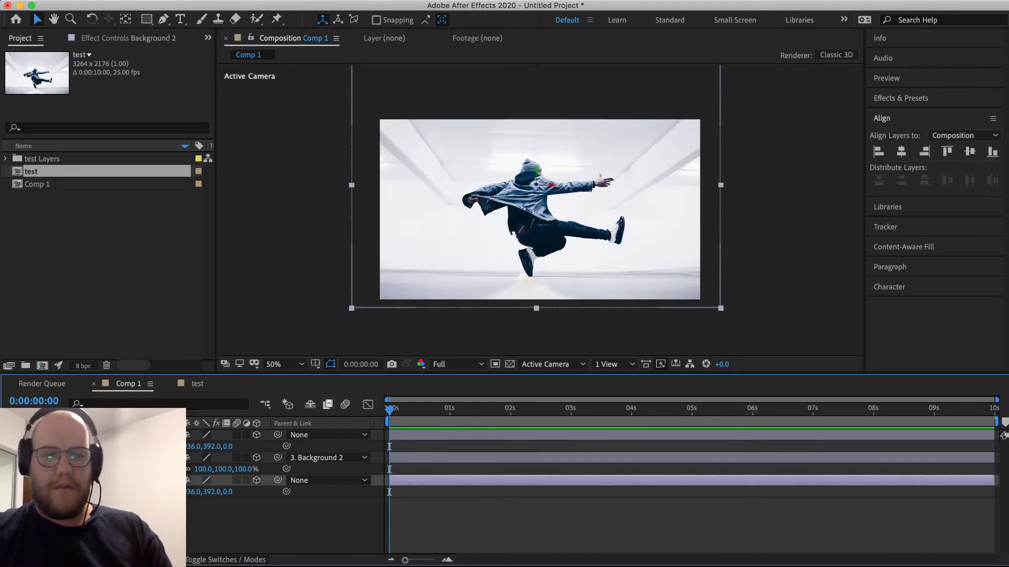
drag(230, 492, 739, 500)
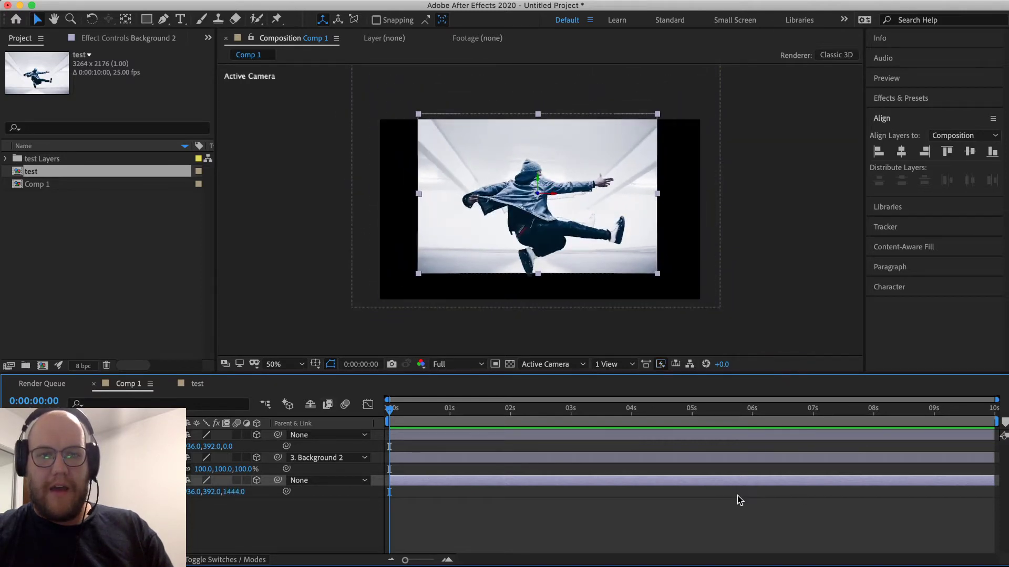
Step: Push the Background 2 layer back to a Z position of 1597 and scale it to 101.6%
drag(235, 494, 341, 496)
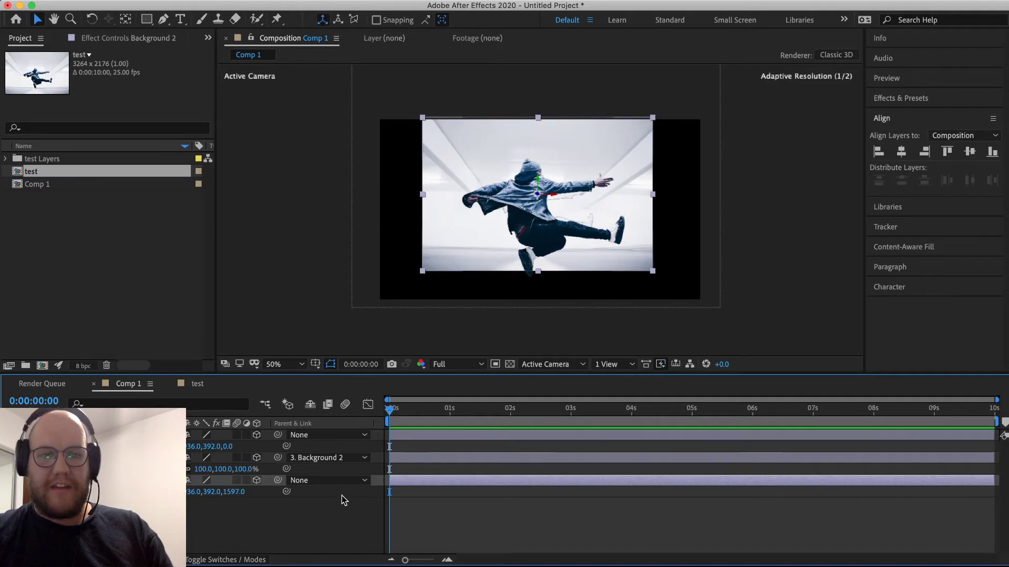
key(s)
drag(213, 499, 234, 493)
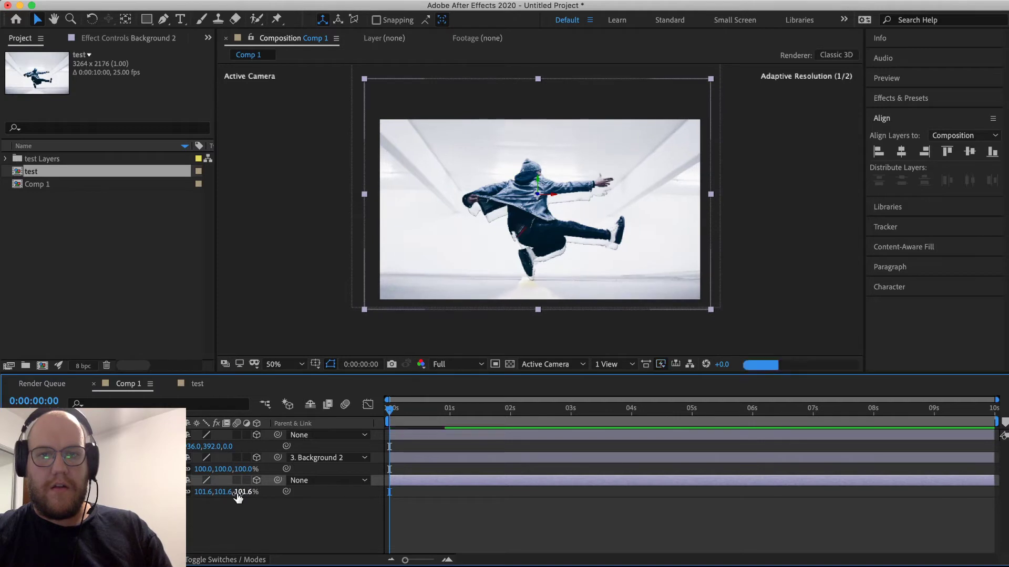
Step: Nudge the Background 2 layer up until its bottom edge lines up with the bottom of the frame
key(Up)
key(Up)
key(Up)
key(Up)
key(Up)
key(Up)
key(Up)
key(Up)
key(Up)
key(Up)
key(Up)
key(Up)
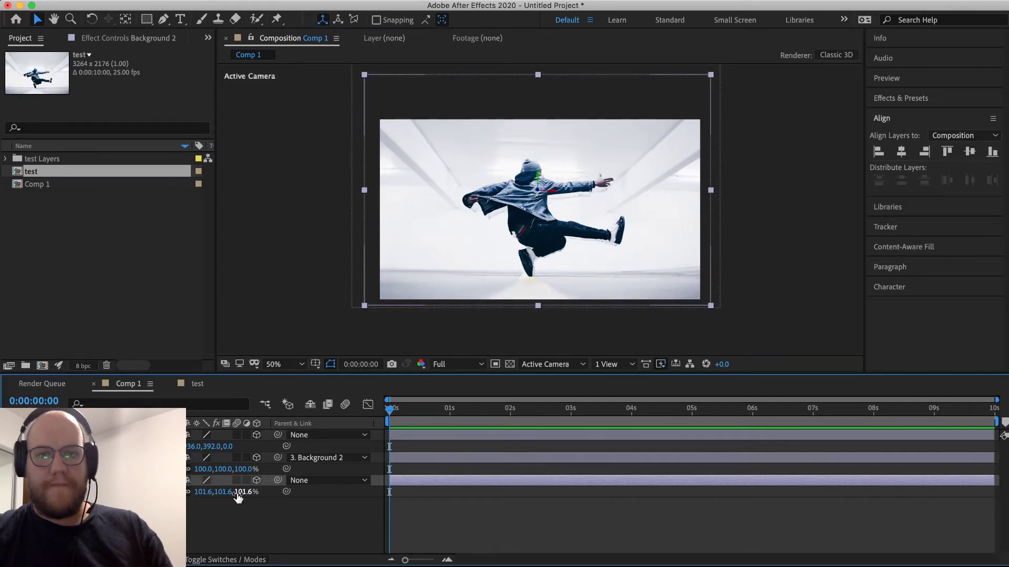
key(Up)
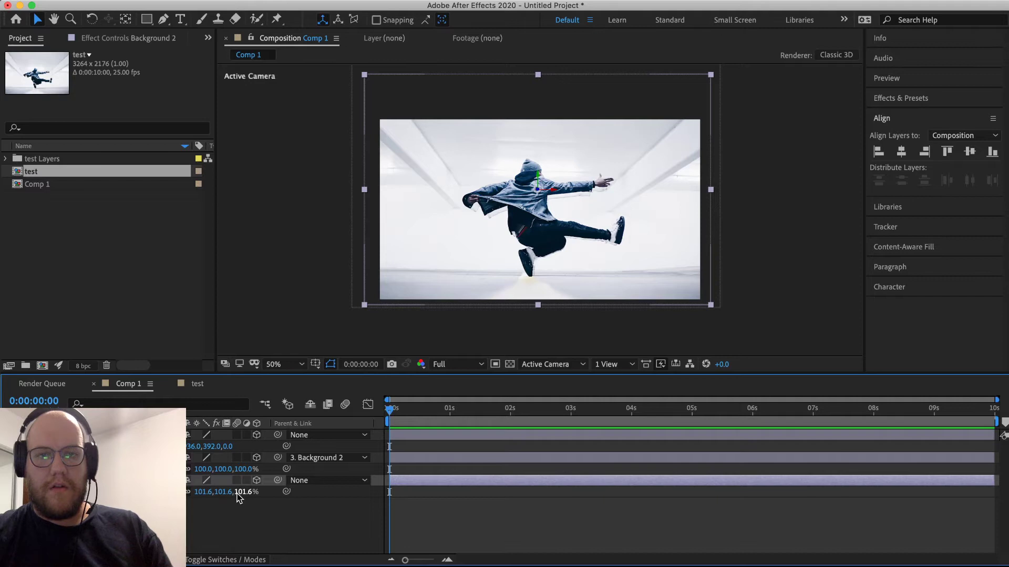
key(Up)
key(Up)
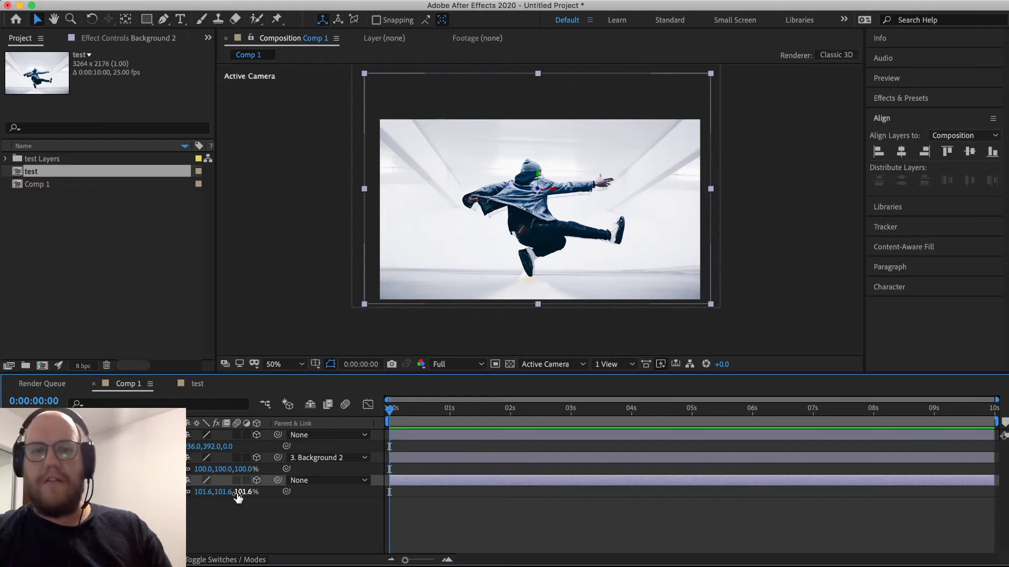
key(shift+Up)
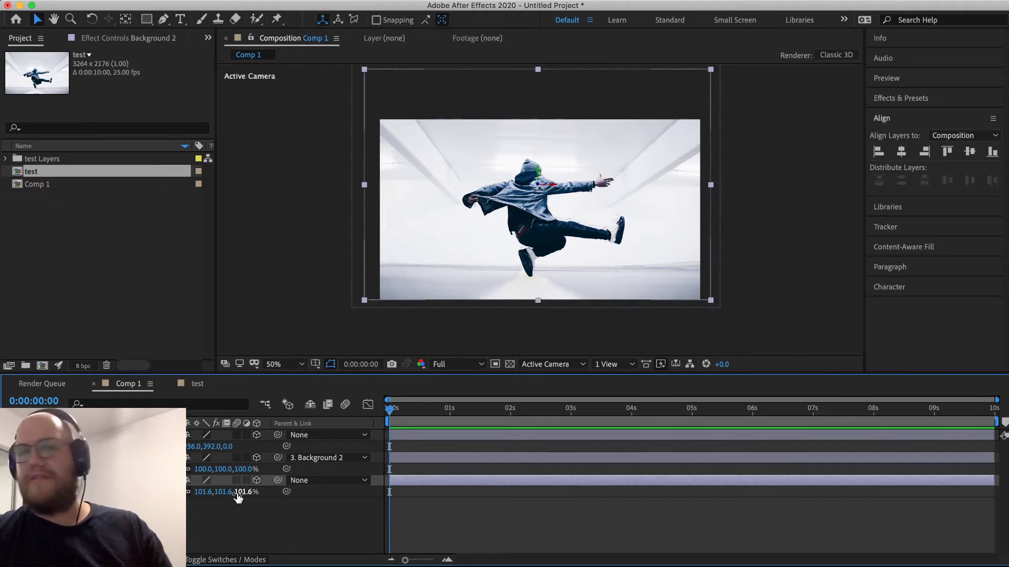
Step: Inspect the dancer's outline against the background at different magnifications and with the lower layers' visibility switched off and on
key(period)
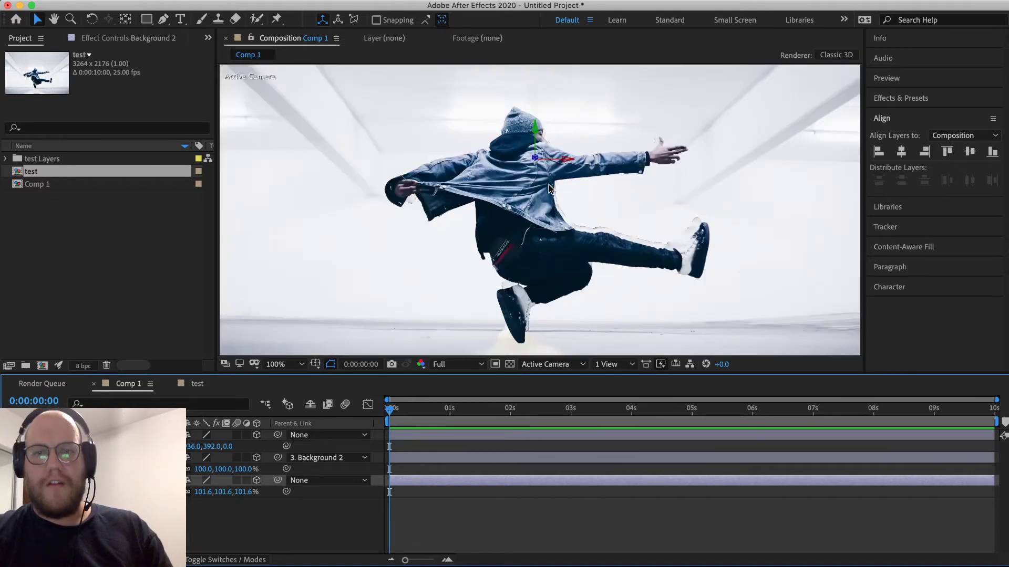
key(comma)
key(comma)
key(comma)
key(comma)
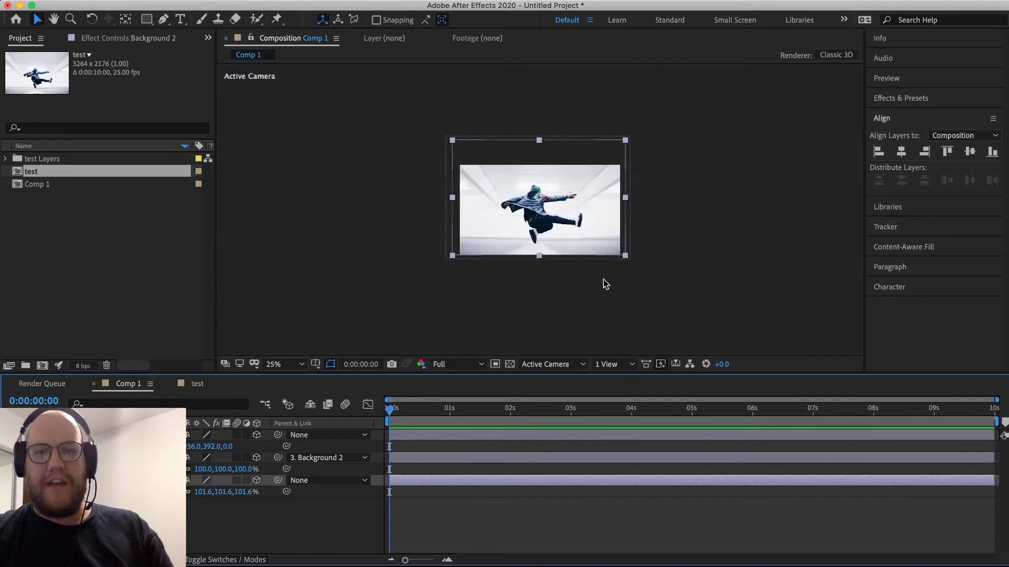
scroll(604, 280, up, 3)
scroll(662, 277, down, 1)
click(751, 256)
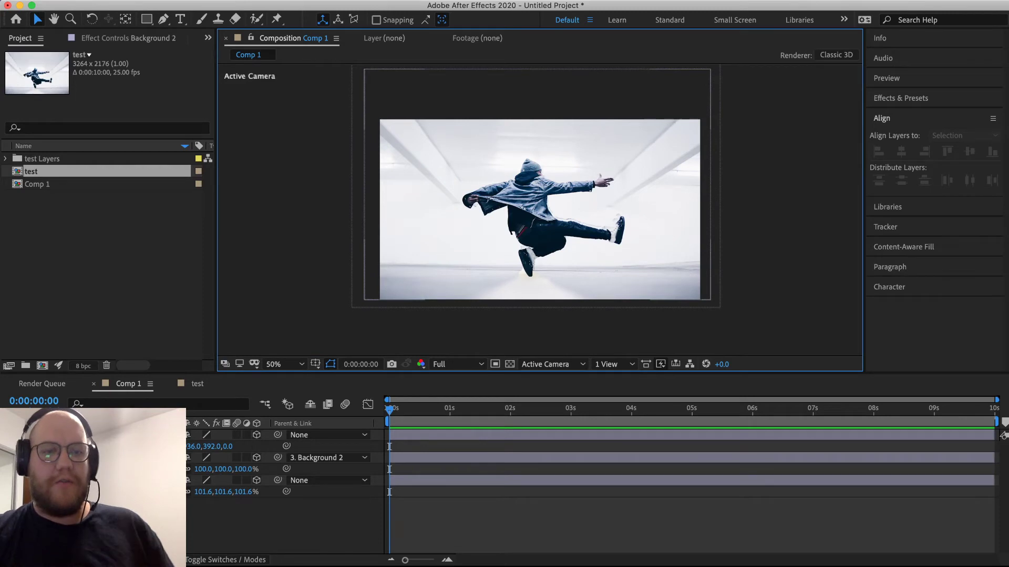
click(9, 480)
click(8, 480)
click(8, 481)
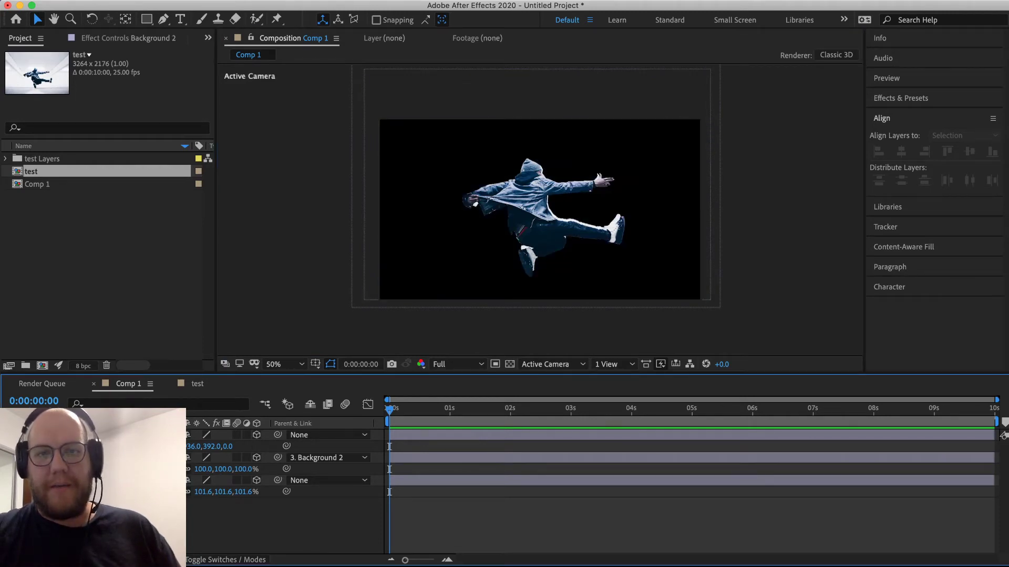
click(8, 481)
click(9, 480)
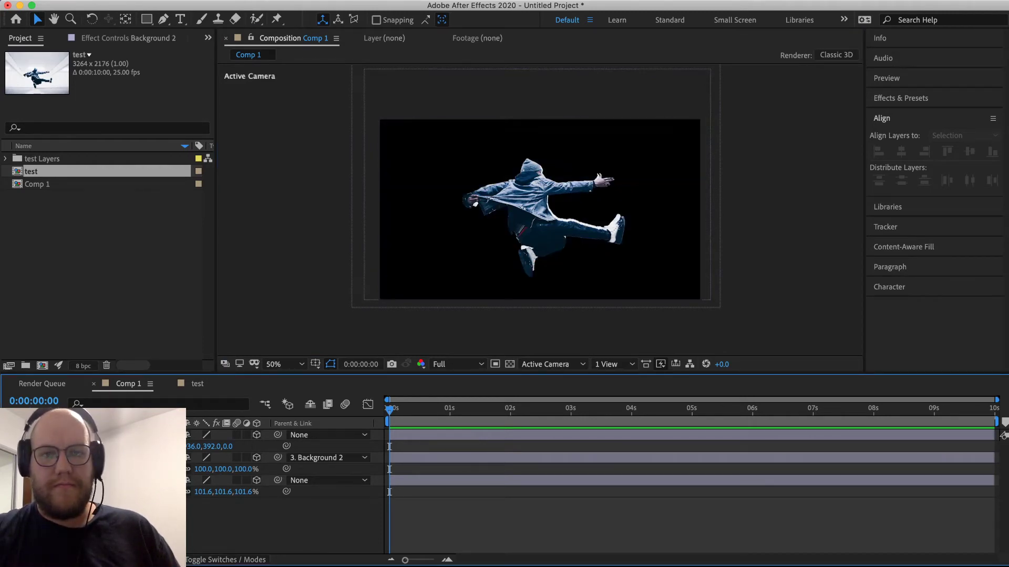
click(8, 481)
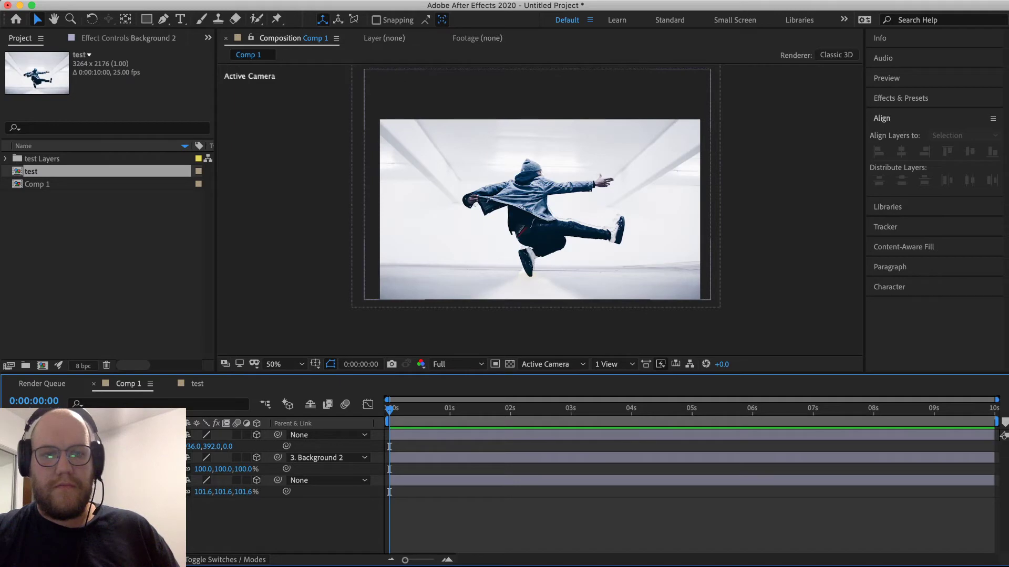
click(9, 457)
click(8, 457)
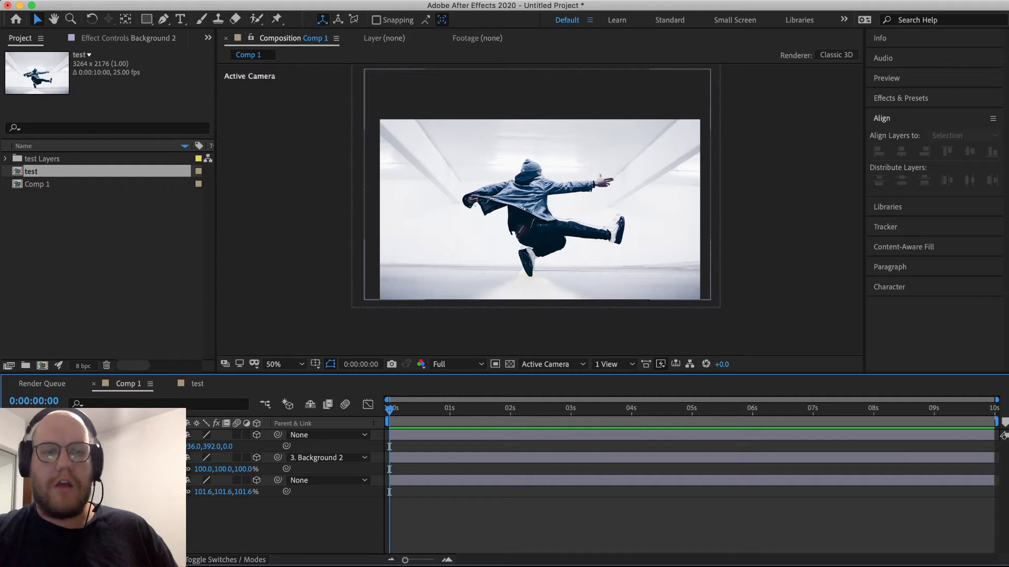
Step: Move the Dancer layer up to a Y position of 368 and 8 pixels to the right
click(79, 435)
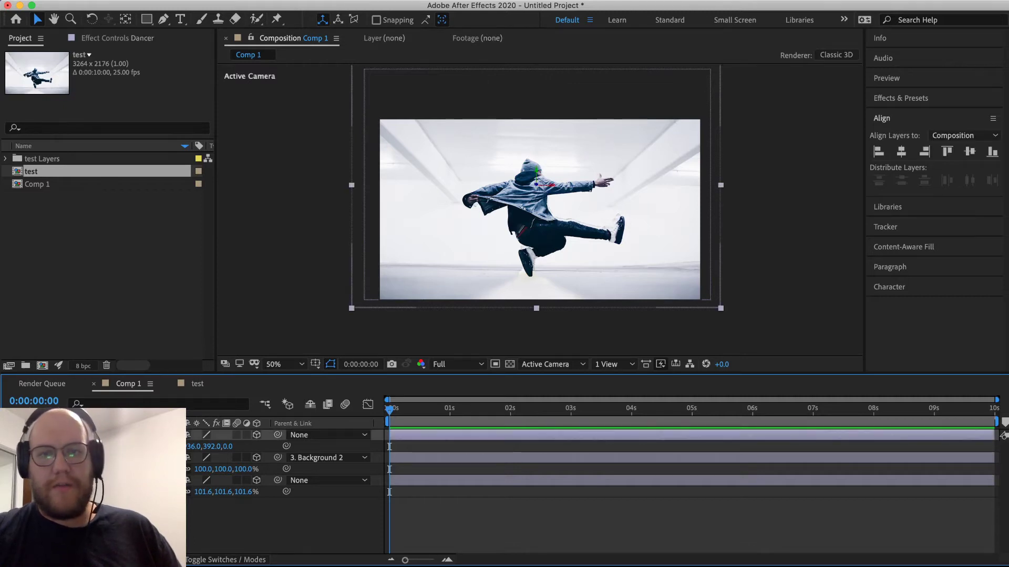
key(shift+Up)
key(shift+Up)
key(shift+Down)
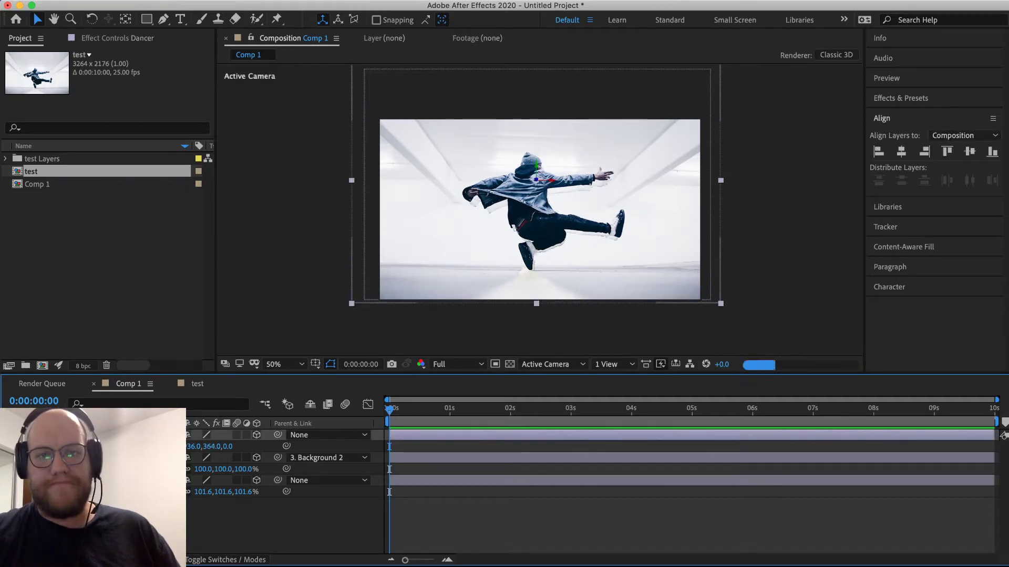
key(Down)
key(Down)
key(Down)
key(Down)
key(Right)
key(Right)
key(Right)
key(Right)
click(470, 506)
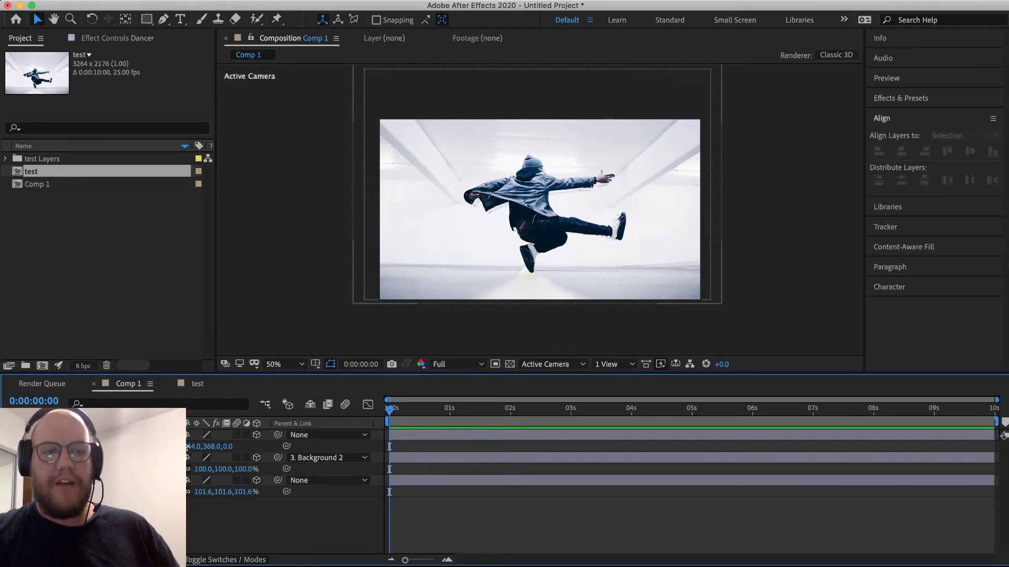
Step: Add a new camera layer with the default camera settings
click(244, 1)
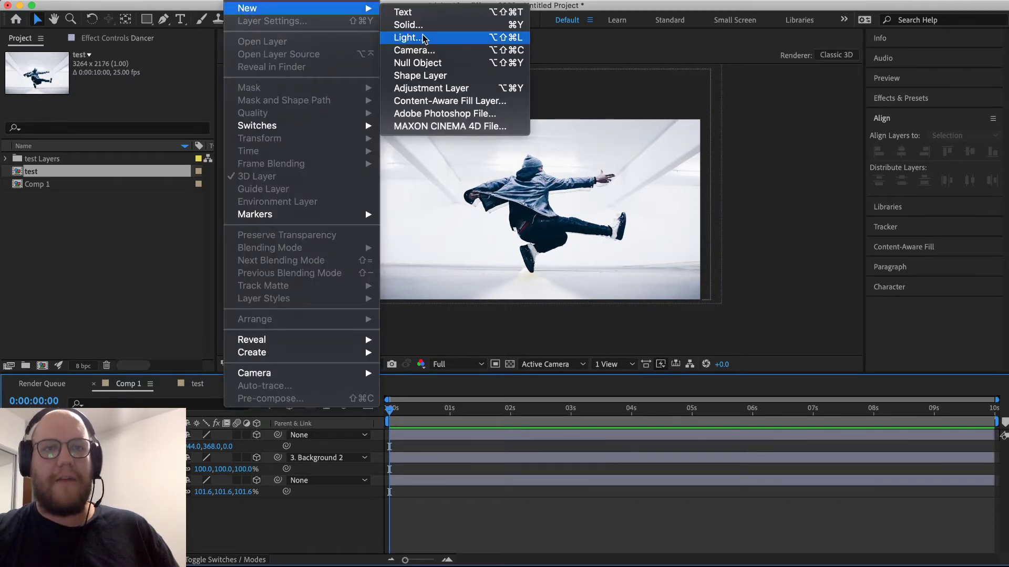
click(427, 51)
key(Return)
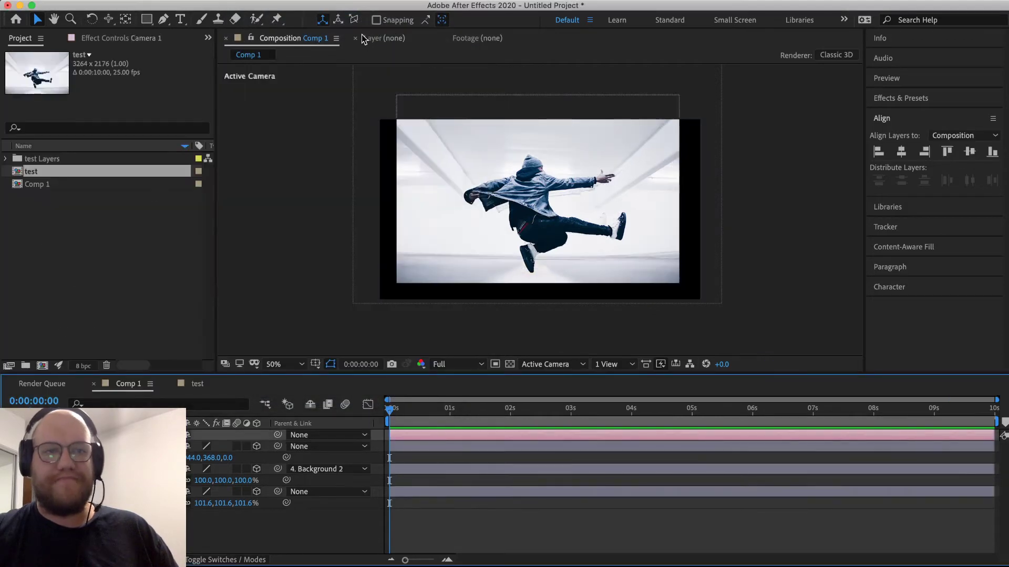
Step: Try orbiting the camera sideways around the dancer, and undo the orbit
drag(108, 24, 153, 45)
mouse_move(479, 227)
mouse_down()
mouse_move(526, 221)
mouse_move(540, 232)
mouse_move(493, 225)
mouse_up()
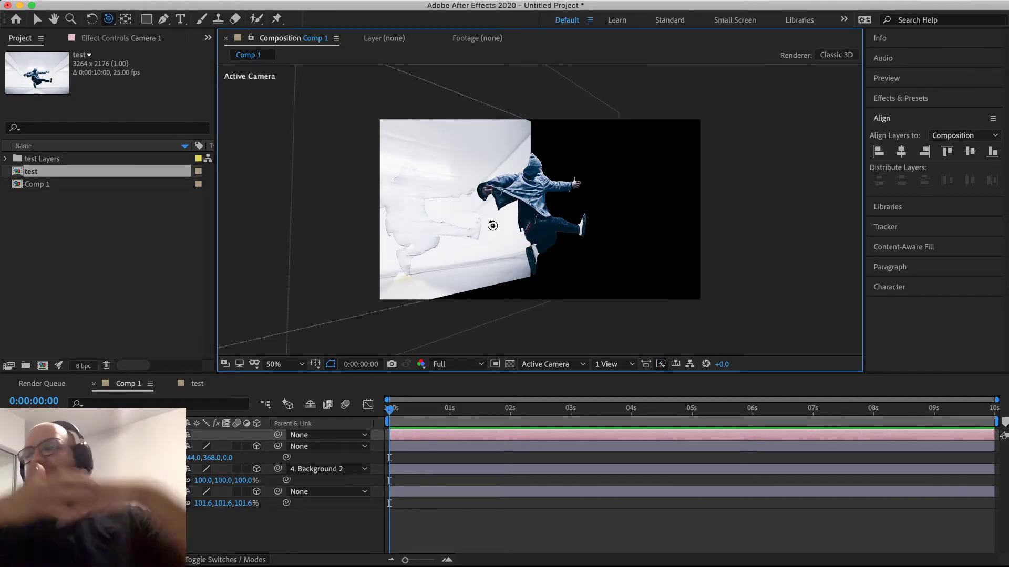
key(super+z)
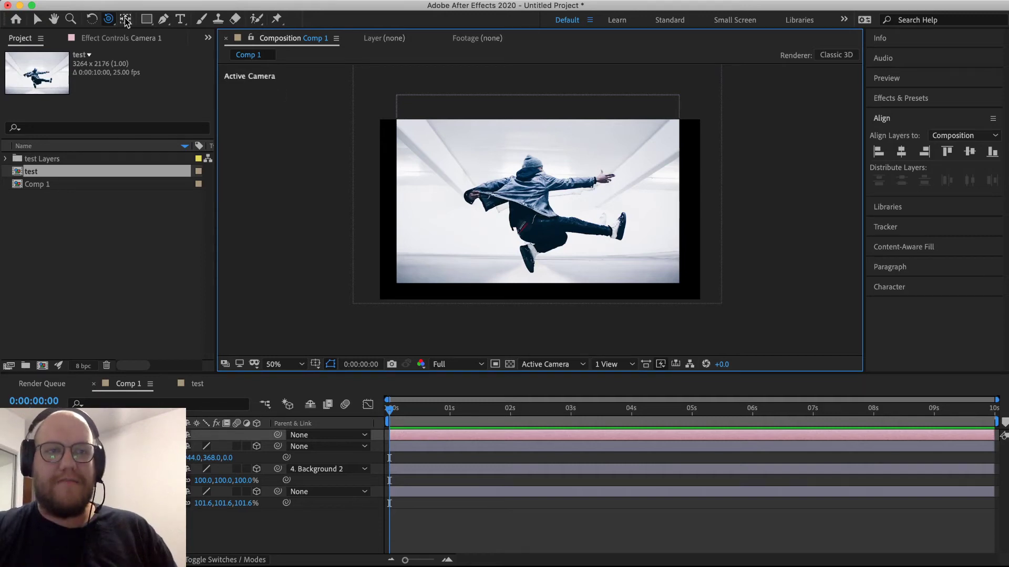
Step: Move the camera in with Track Z until the background nearly fills the frame, and orbit it to one side of the dancer
drag(115, 20, 141, 64)
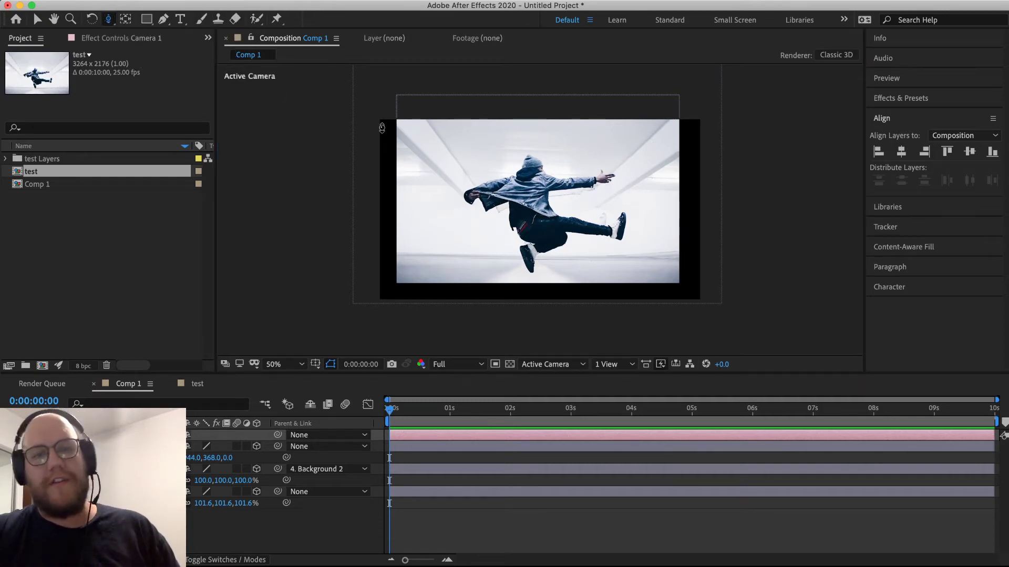
drag(512, 218, 531, 196)
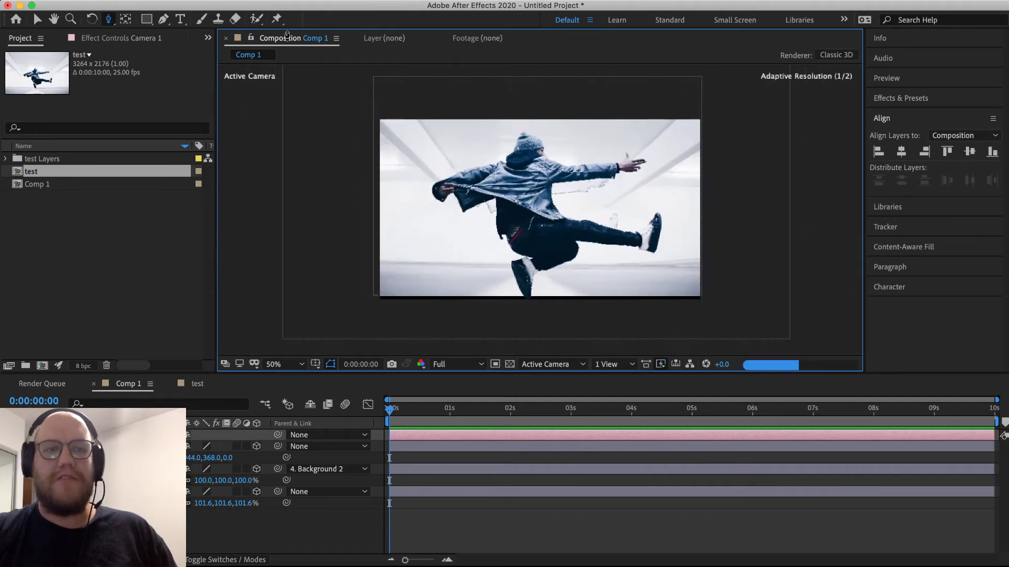
drag(104, 23, 141, 39)
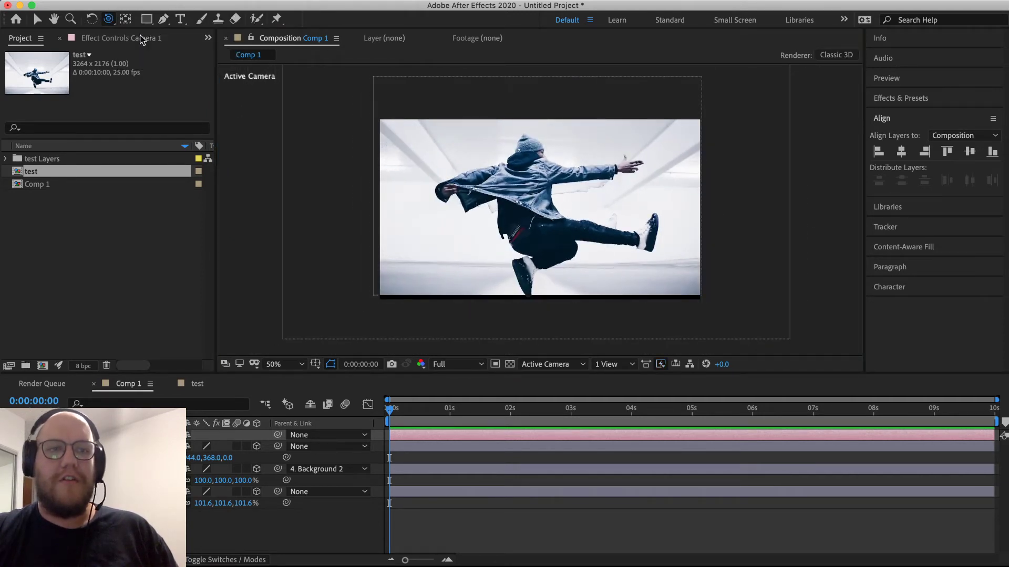
drag(440, 218, 449, 220)
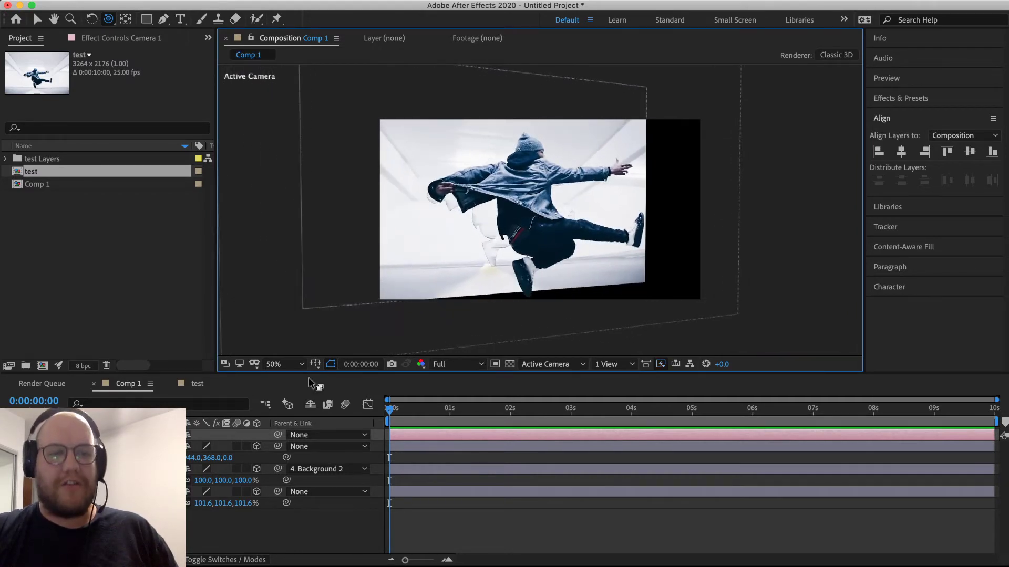
Step: Try to keyframe the camera's position at the start of the composition, and reveal the camera's modified properties
key(p)
click(80, 446)
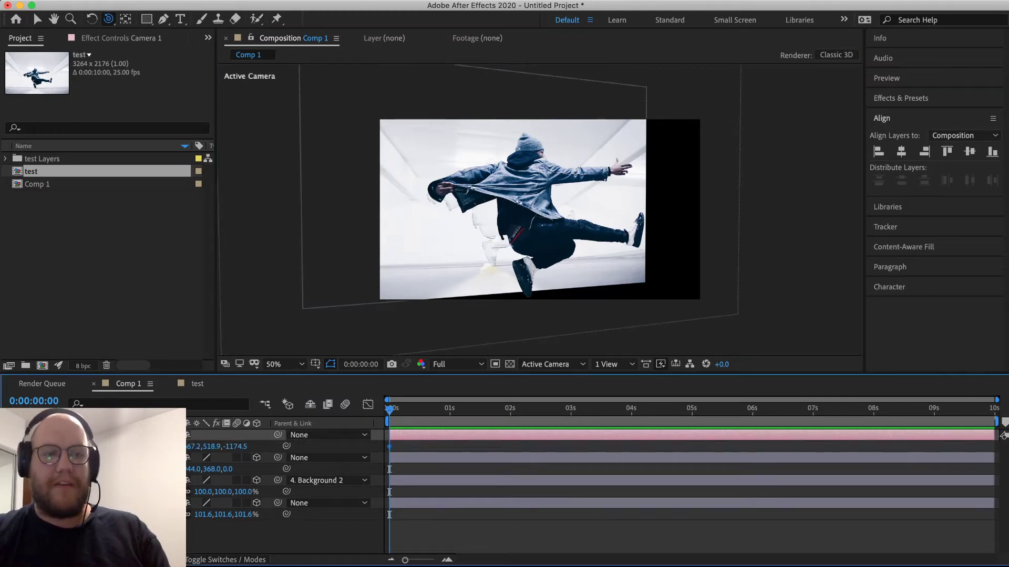
key(u)
key(u)
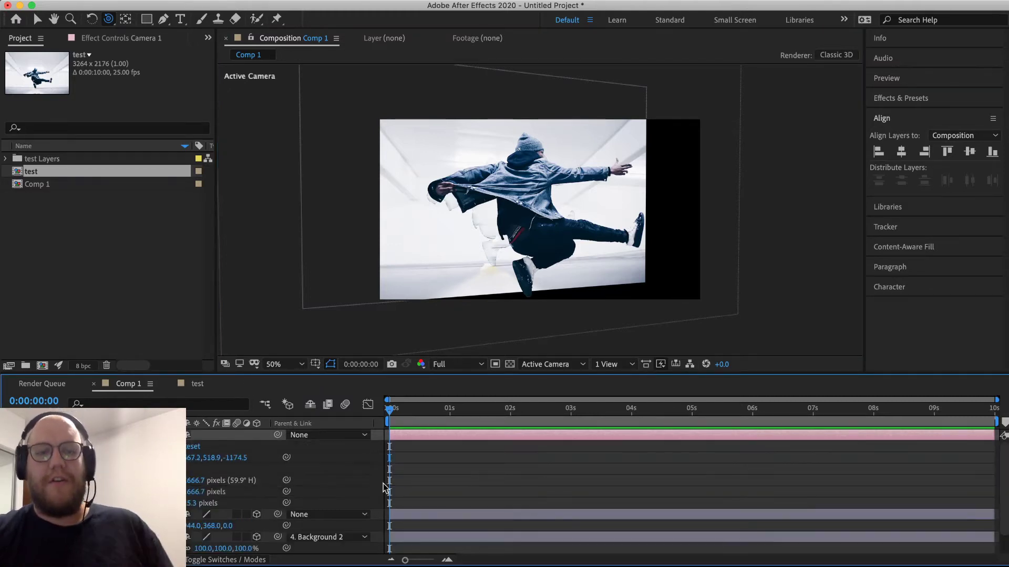
Step: Orbit the camera to the opposite side of the dancer at 0:00:03:12, and return the playhead to 0:00:00:01
drag(443, 418, 600, 420)
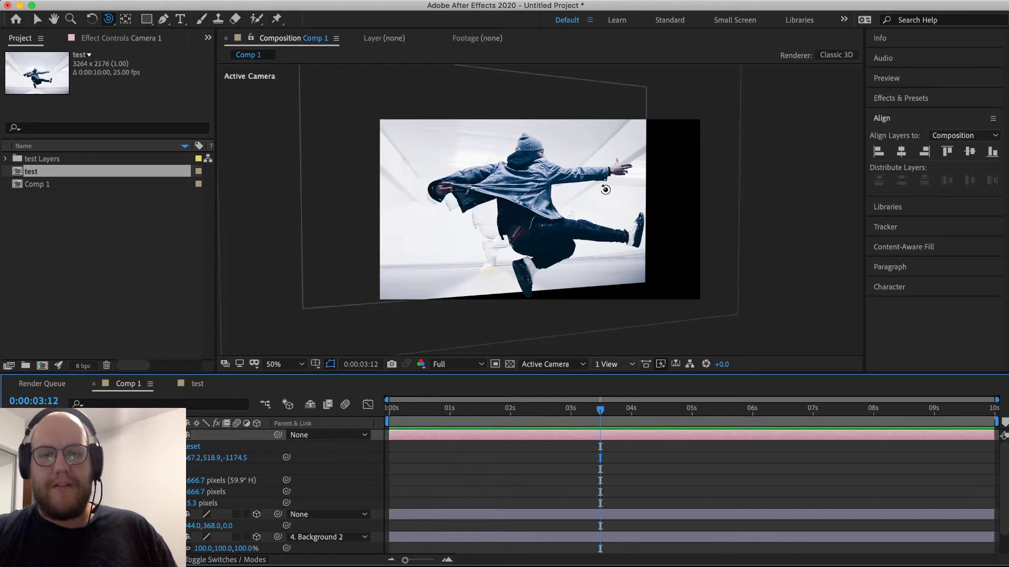
mouse_move(560, 176)
mouse_down()
mouse_move(570, 174)
mouse_move(539, 179)
mouse_move(546, 171)
mouse_up()
drag(598, 414, 554, 414)
drag(411, 418, 392, 417)
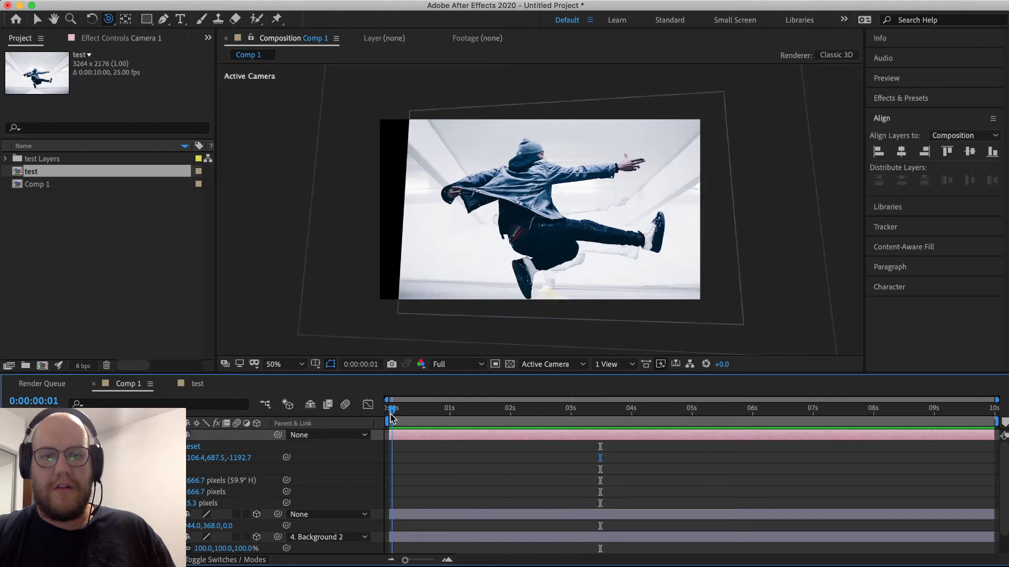
Step: Set starting keyframes for the camera's Point of Interest and Position at 0:00:00:01
key(u)
key(u)
key(a)
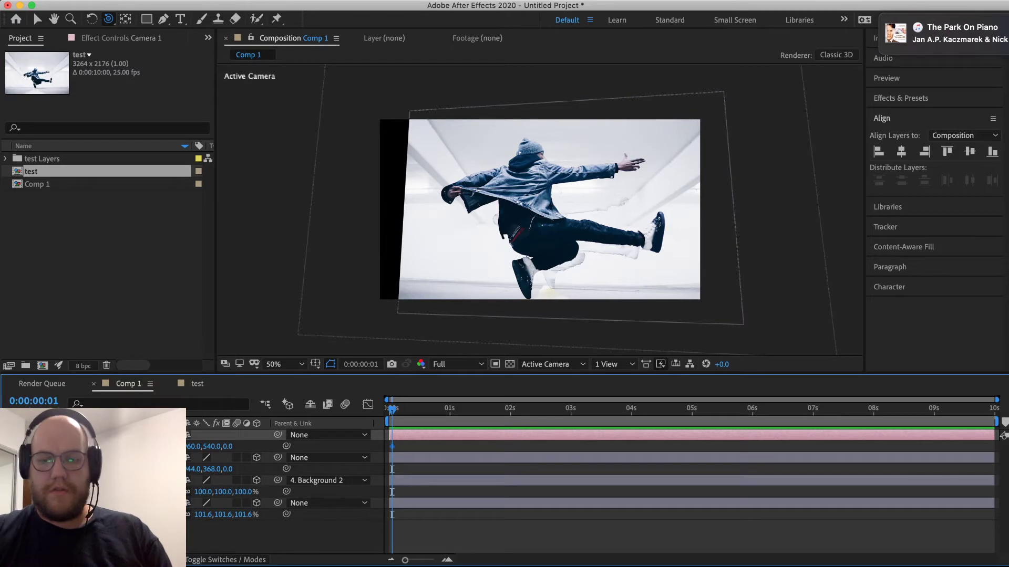
key(p)
click(80, 447)
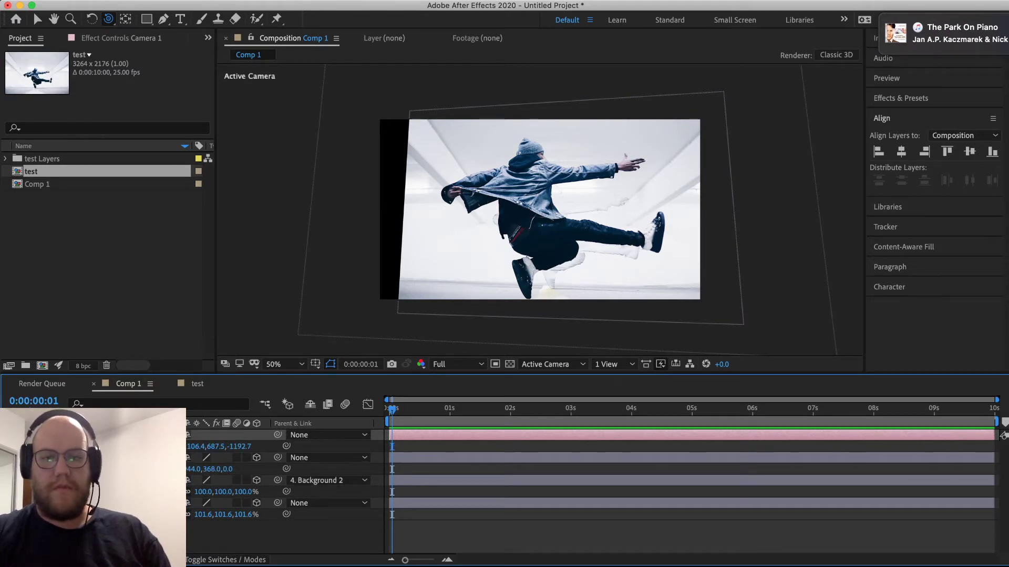
click(80, 446)
key(shift+a)
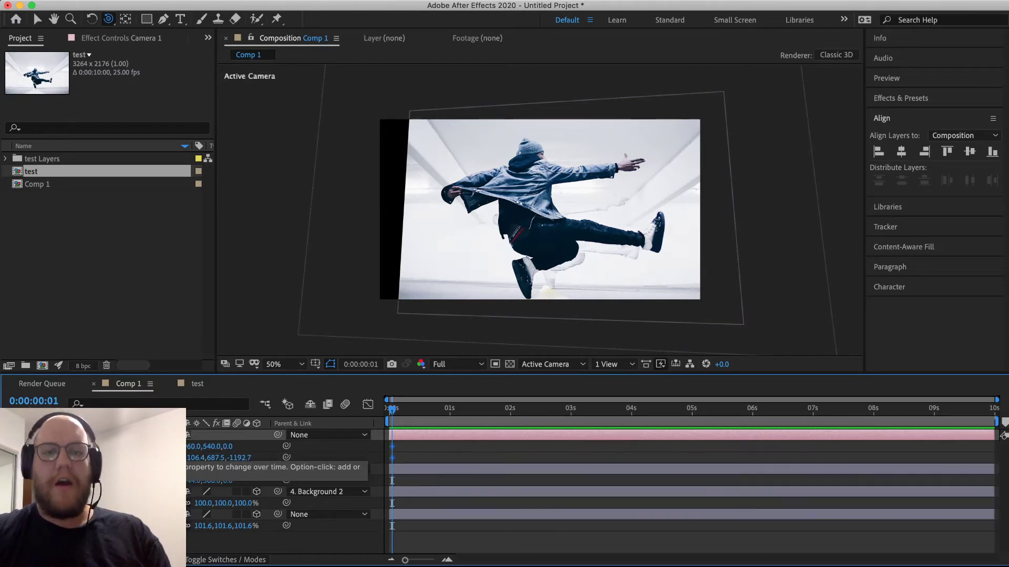
Step: Orbit the camera across to the other side of the dancer at 0:00:05:00, and preview the animation from the start
drag(411, 411, 693, 424)
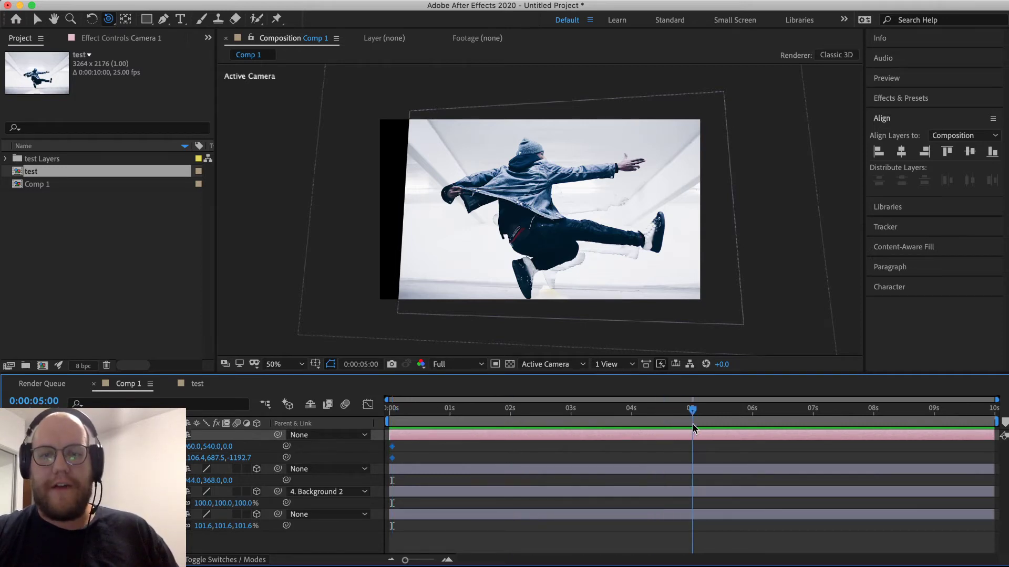
drag(520, 221, 535, 226)
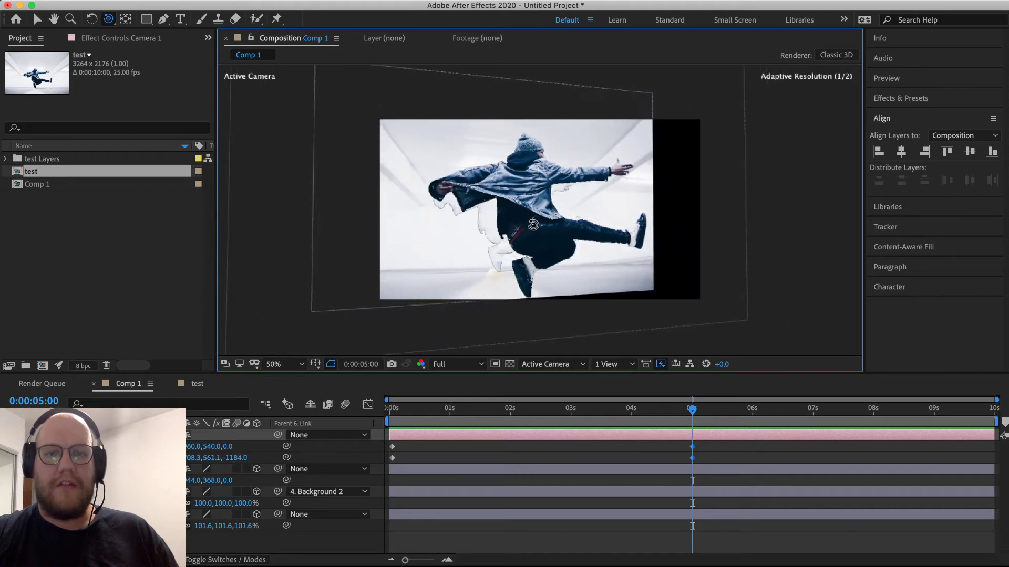
drag(692, 415, 383, 401)
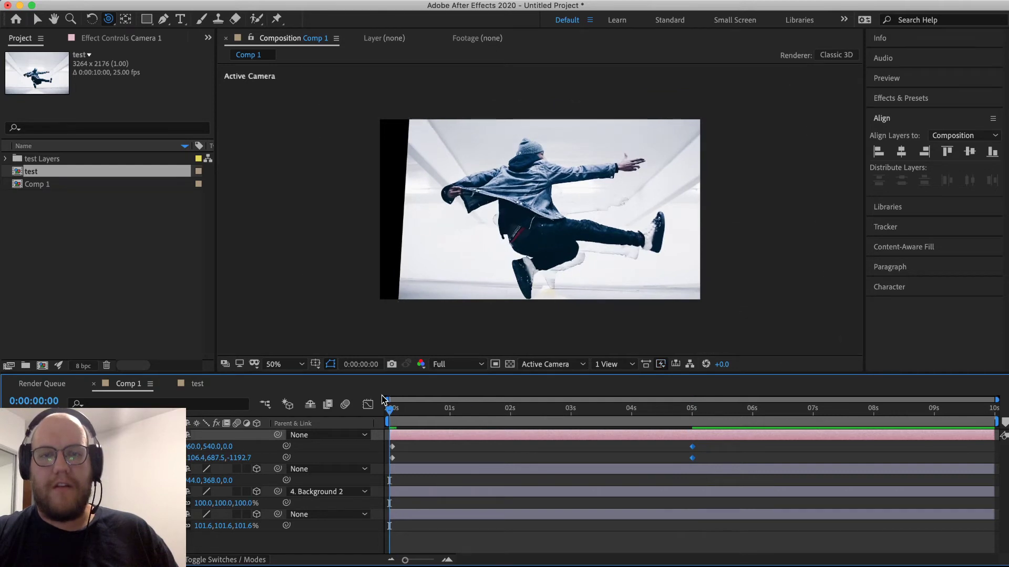
key(space)
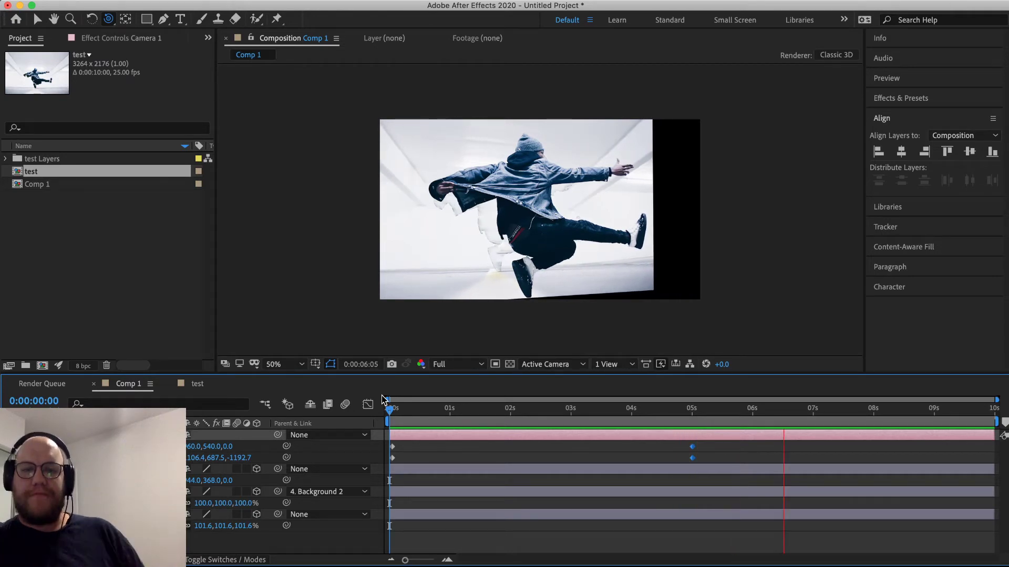
Step: Play back the camera animation from the start of the composition, and stop it past the final keyframes
drag(462, 411, 373, 413)
key(space)
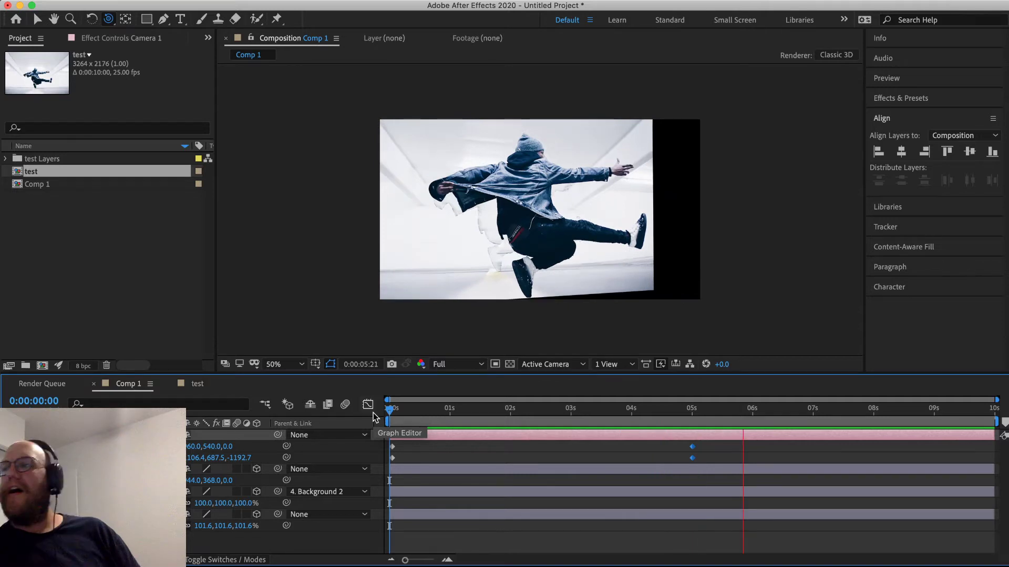
key(space)
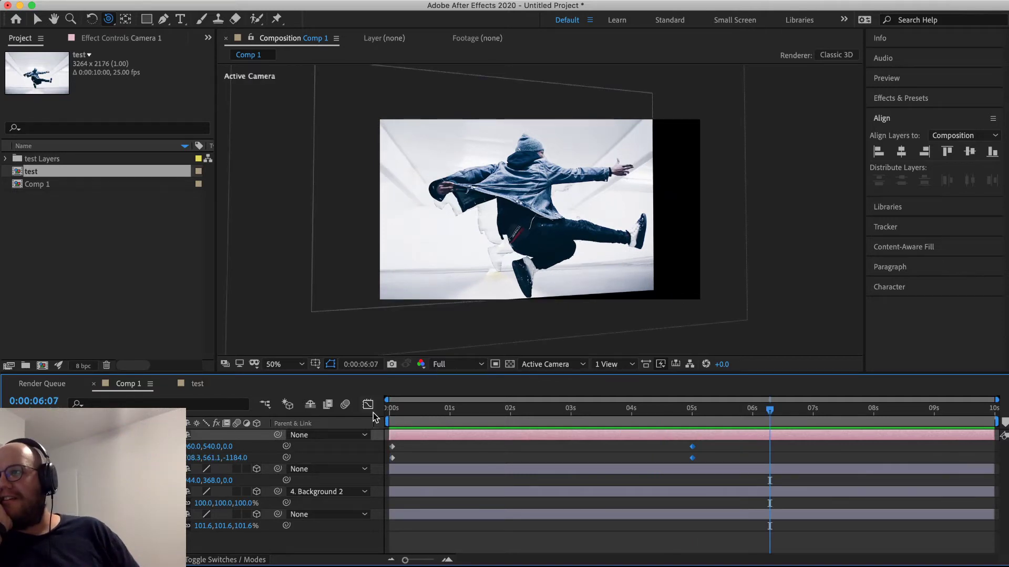
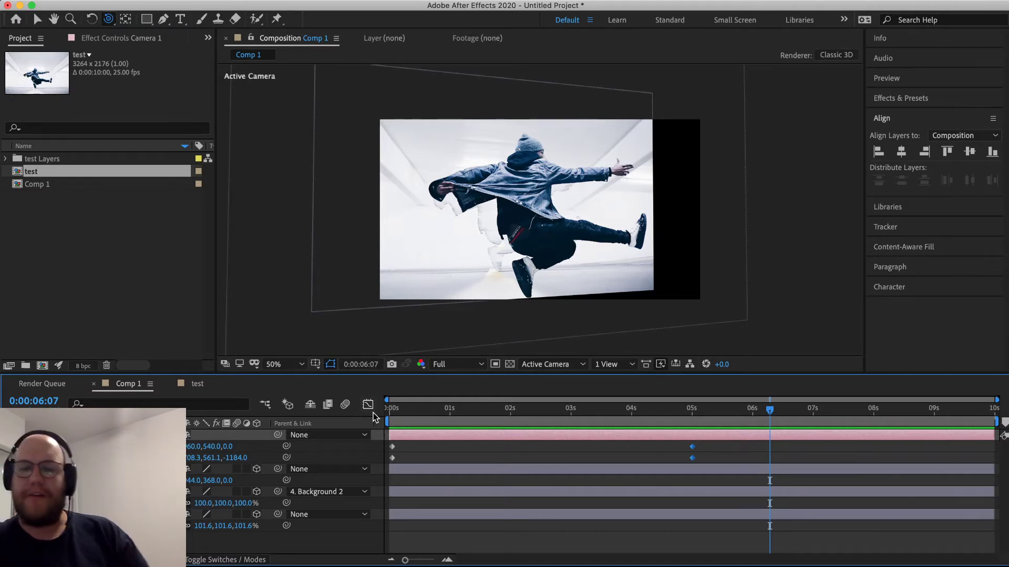
Step: Scale the Background 2 layer to 149.6% and the Dancer layer to 69.6%
click(116, 515)
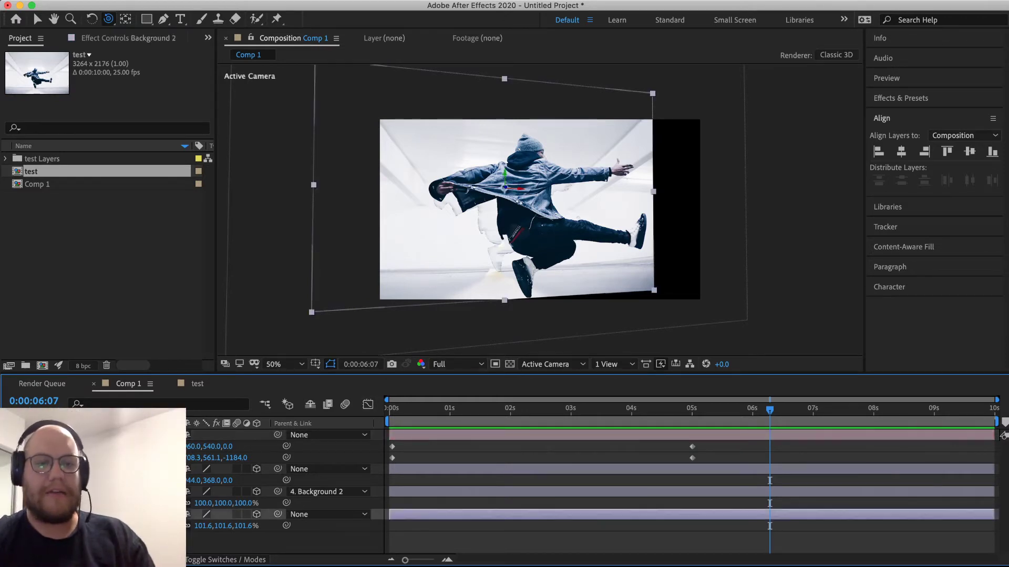
drag(201, 529, 228, 520)
click(163, 470)
key(s)
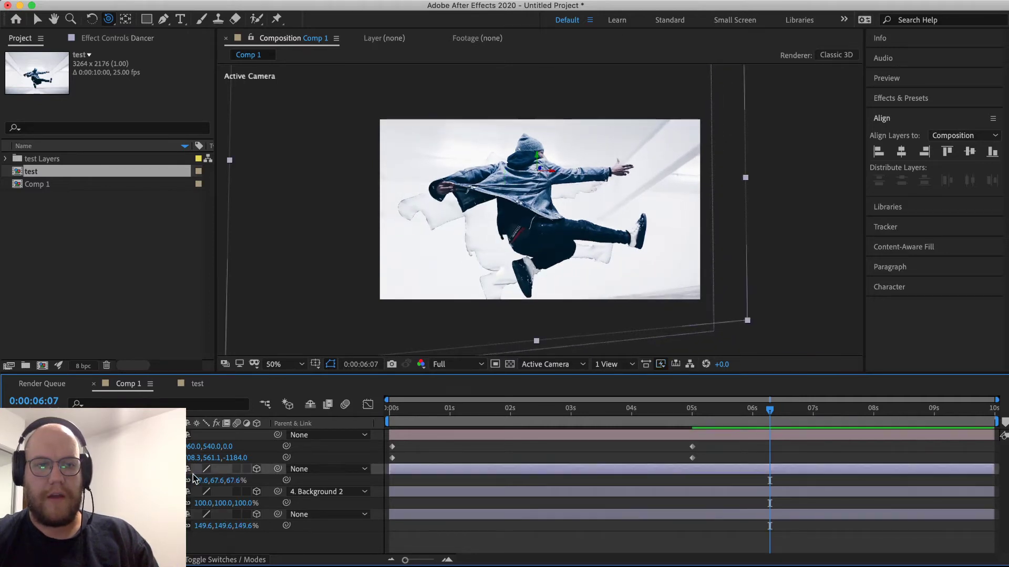
mouse_move(202, 482)
mouse_down()
mouse_move(215, 481)
mouse_move(205, 488)
mouse_up()
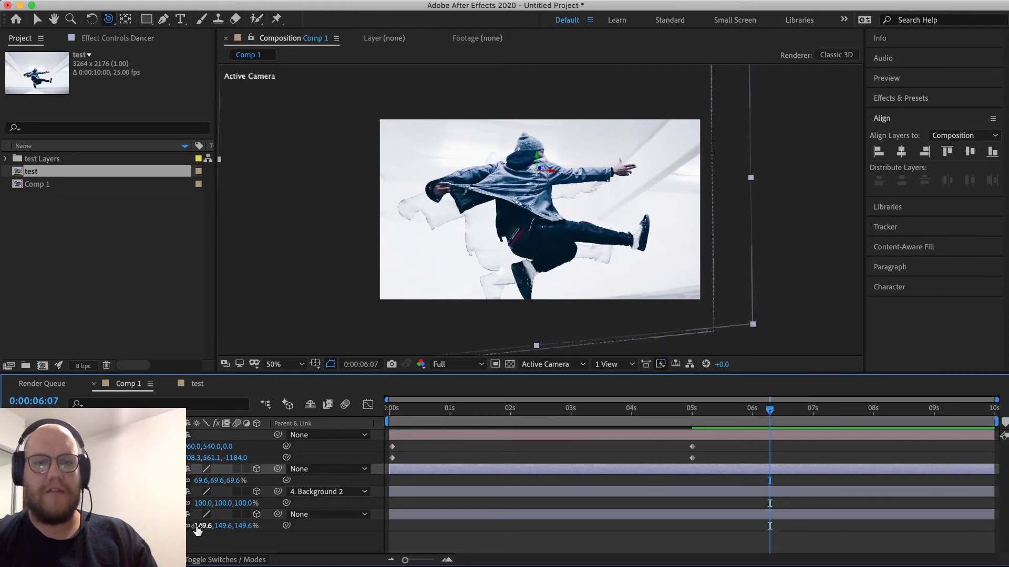
Step: Switch to the browser window holding the Google search on how to add someone as a mod on Twitch
key(super+Tab)
key(super+Tab)
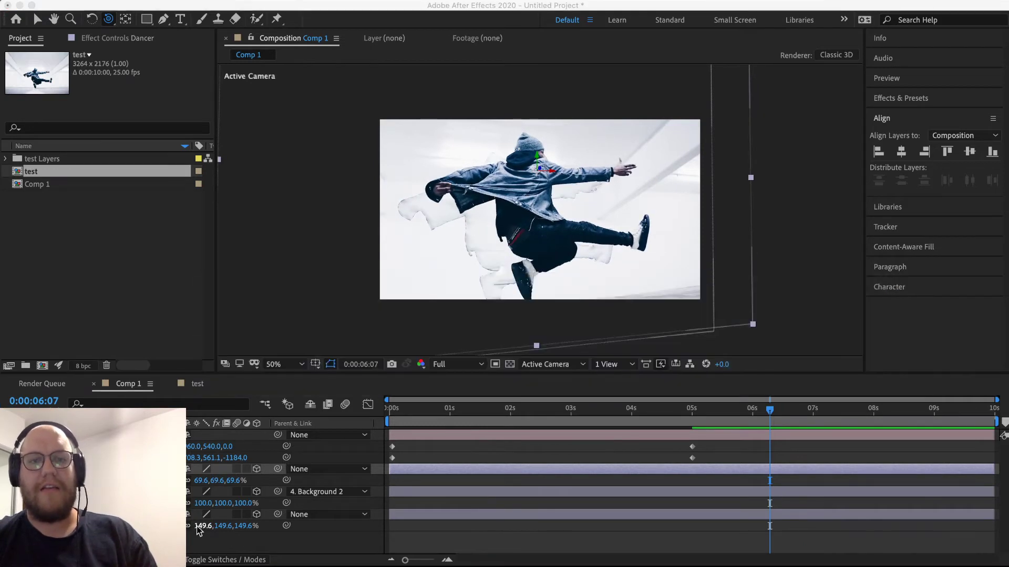
key(super+Tab)
key(super+Tab)
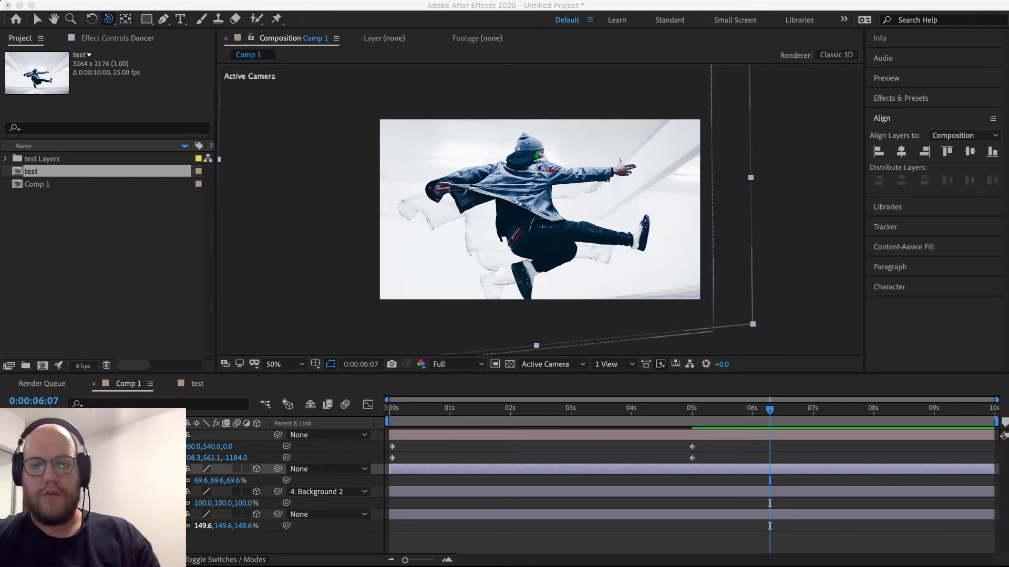
right_click(551, 566)
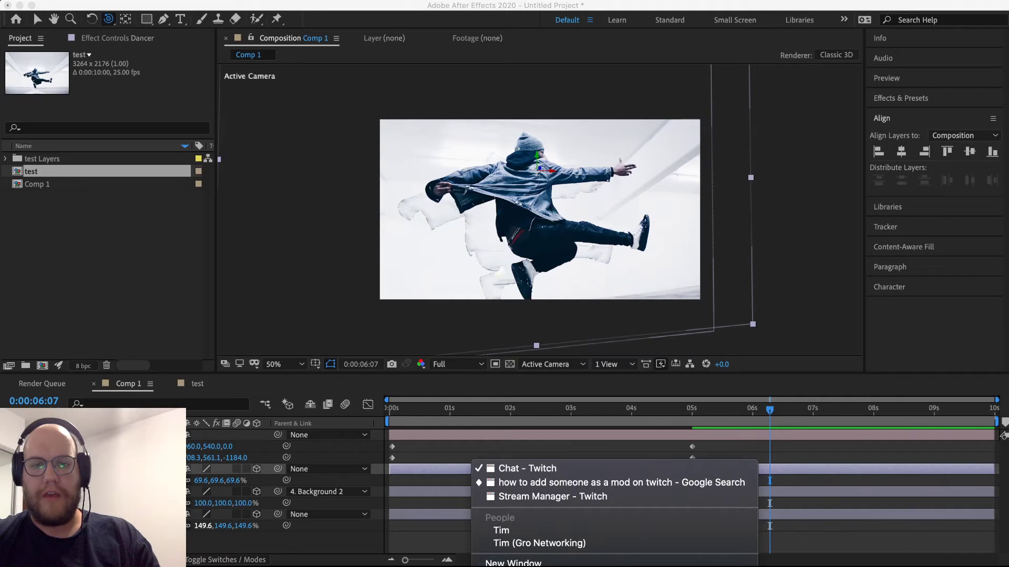
click(553, 484)
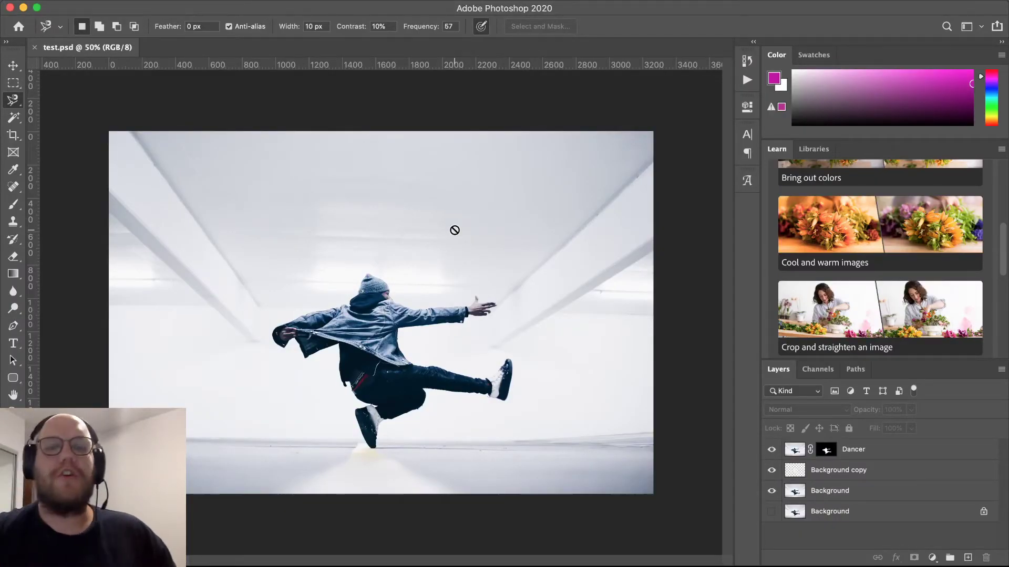
Step: In Photoshop, leave only the Background copy fill and the unlocked Background layer visible, and delete the Background copy layer
drag(772, 452, 772, 502)
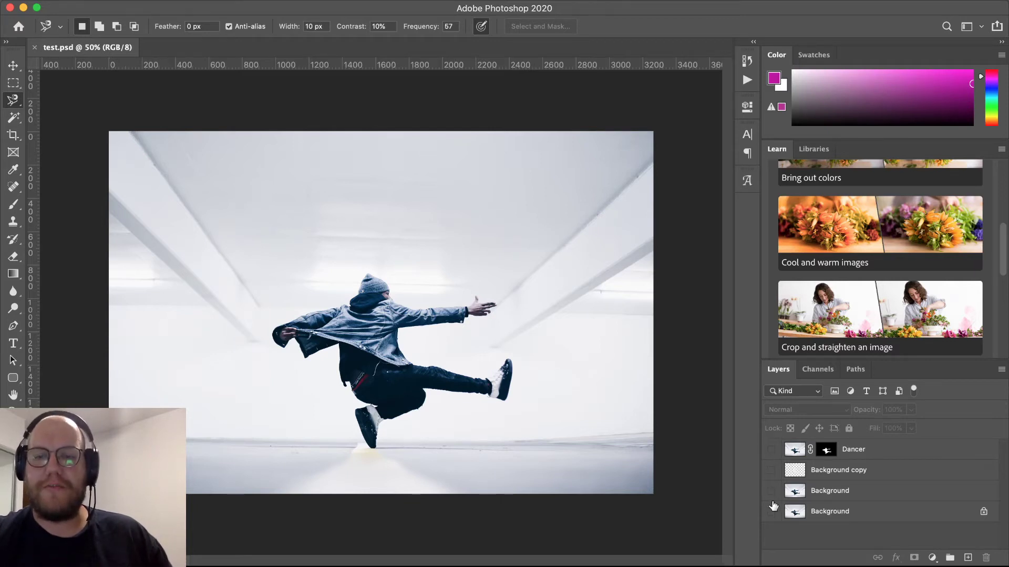
click(771, 511)
click(771, 470)
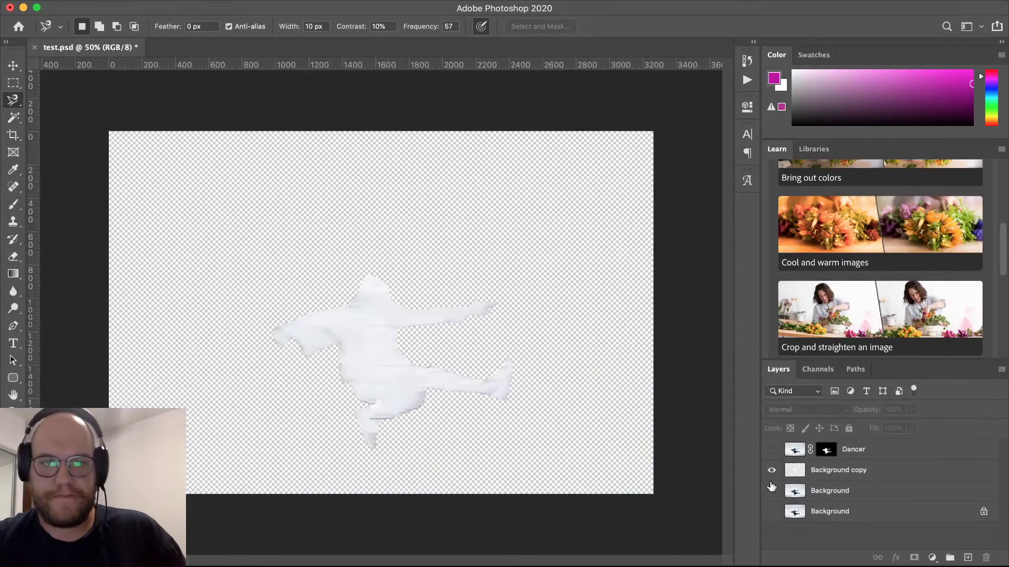
click(772, 490)
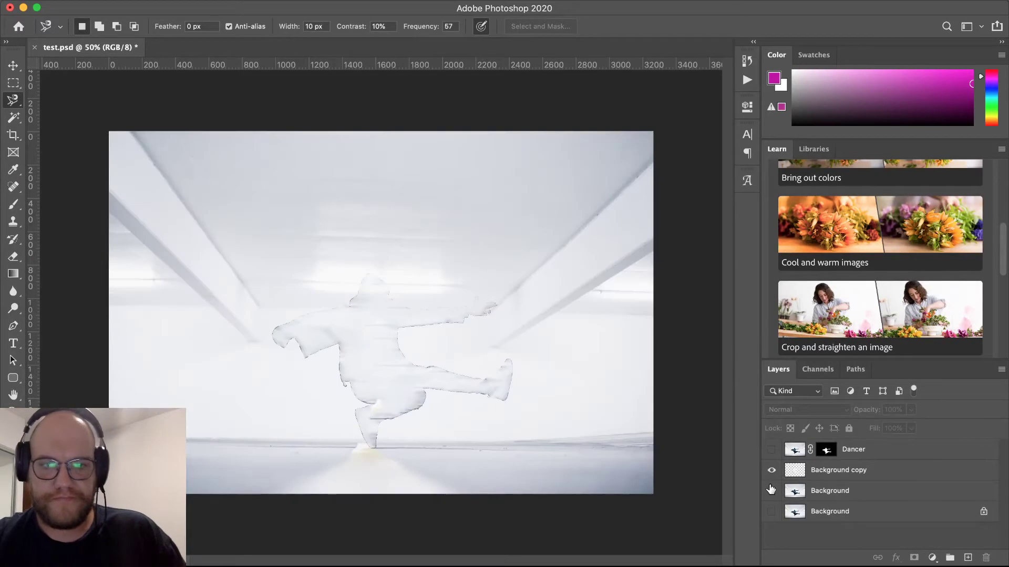
click(833, 476)
key(Delete)
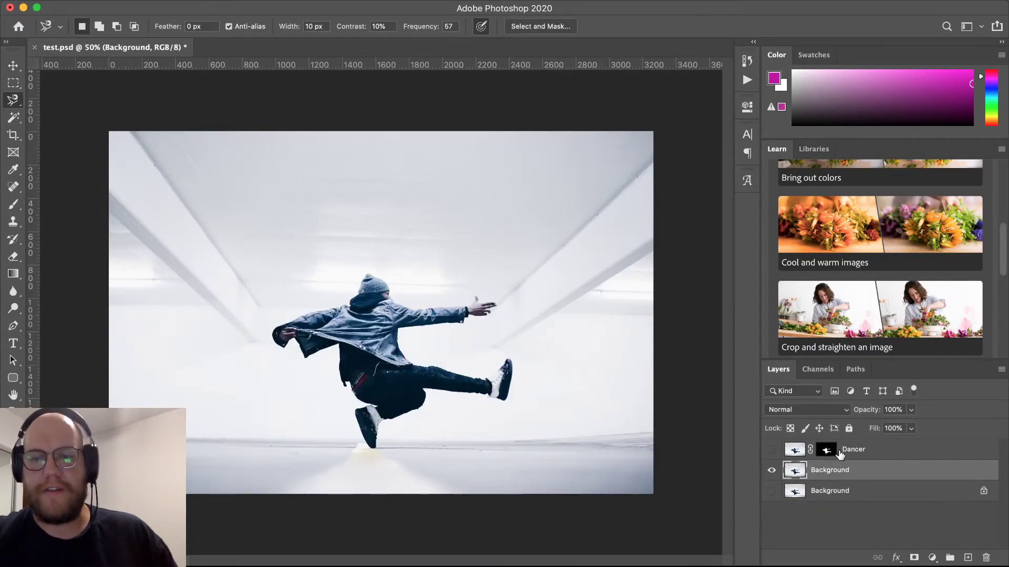
click(827, 452)
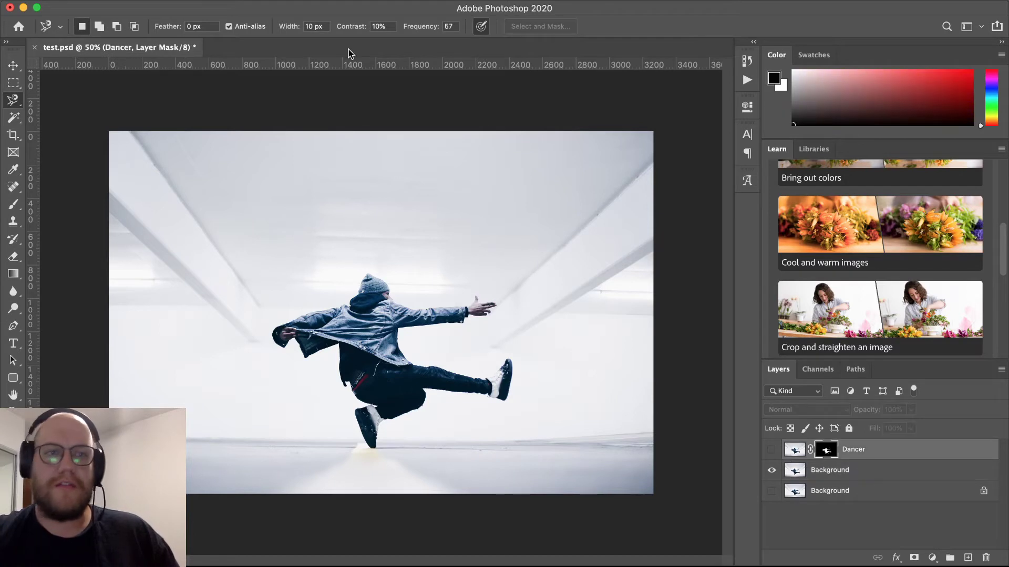
click(235, 0)
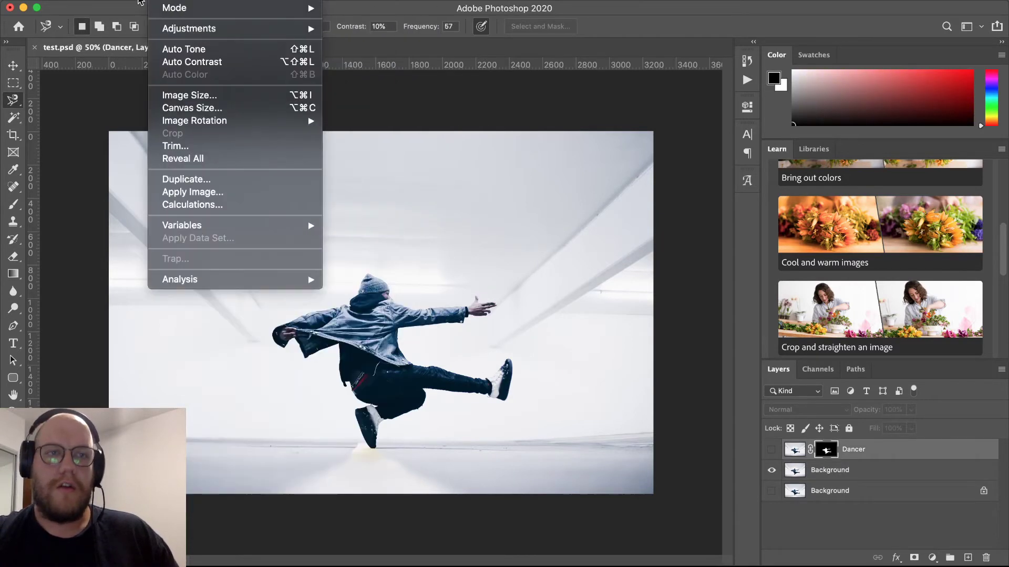
mouse_move(131, 0)
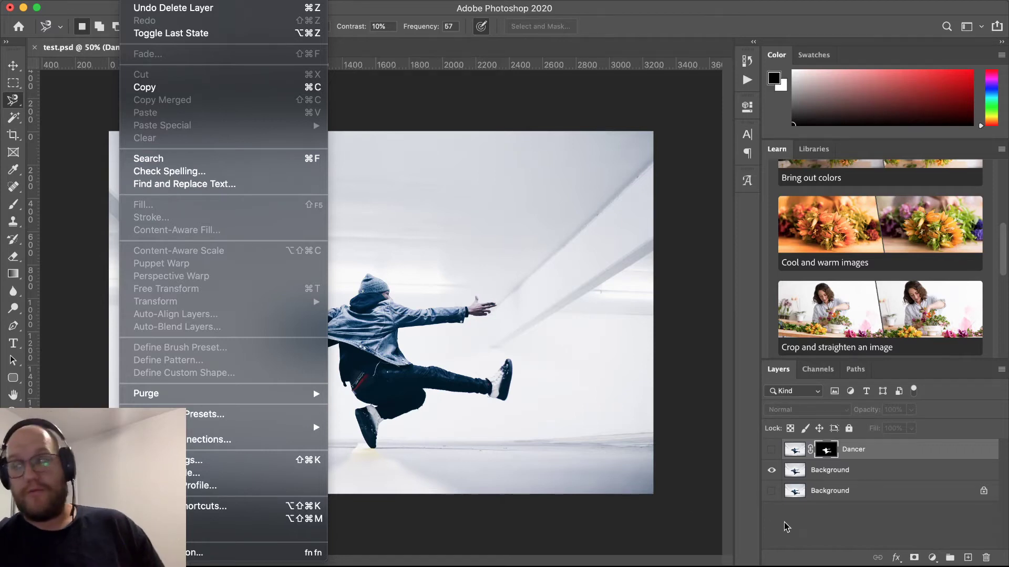
click(833, 532)
click(851, 528)
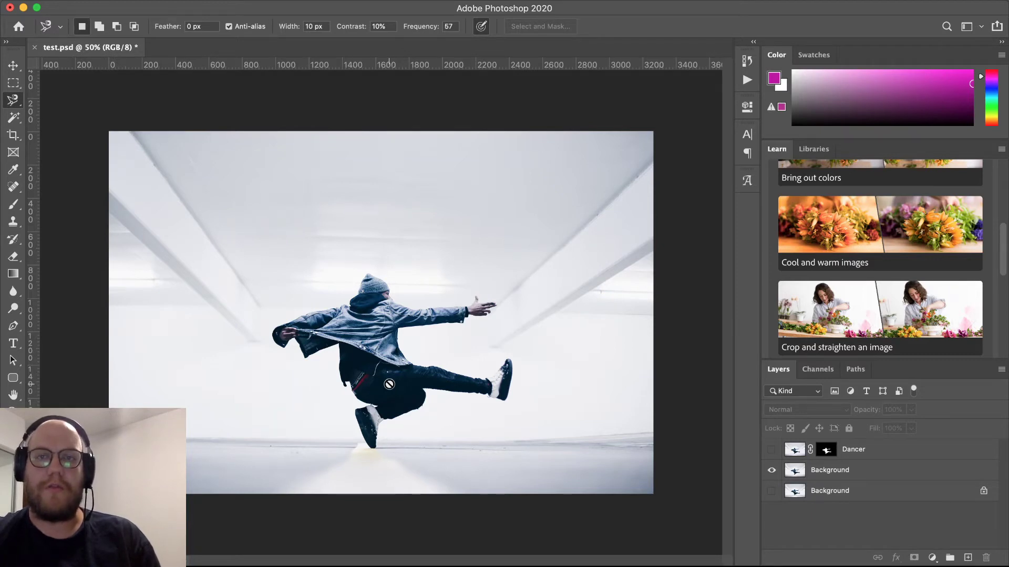
Step: Load the Dancer layer's mask as a selection, and make the unlocked Background layer active
right_click(827, 455)
click(872, 510)
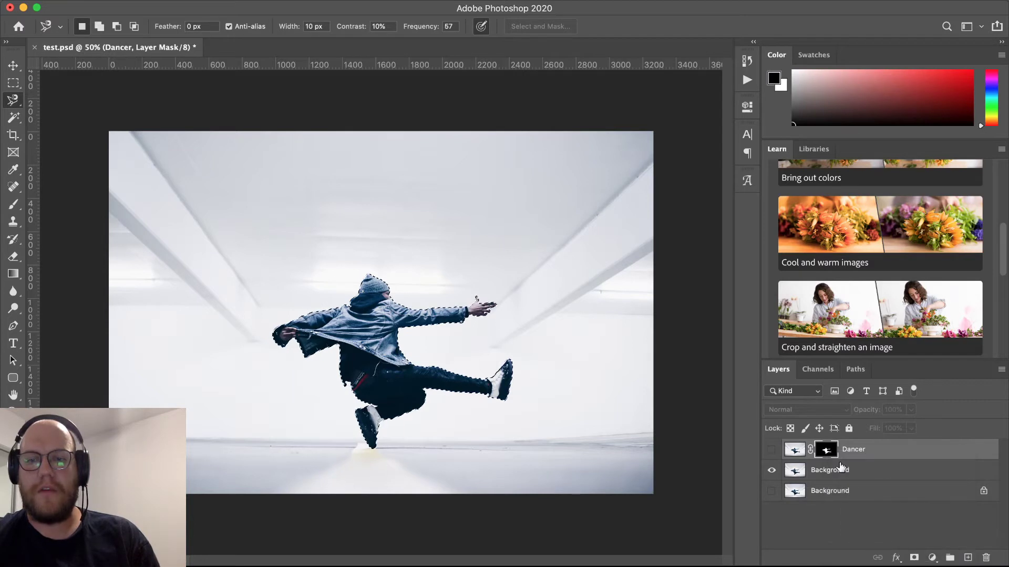
click(840, 471)
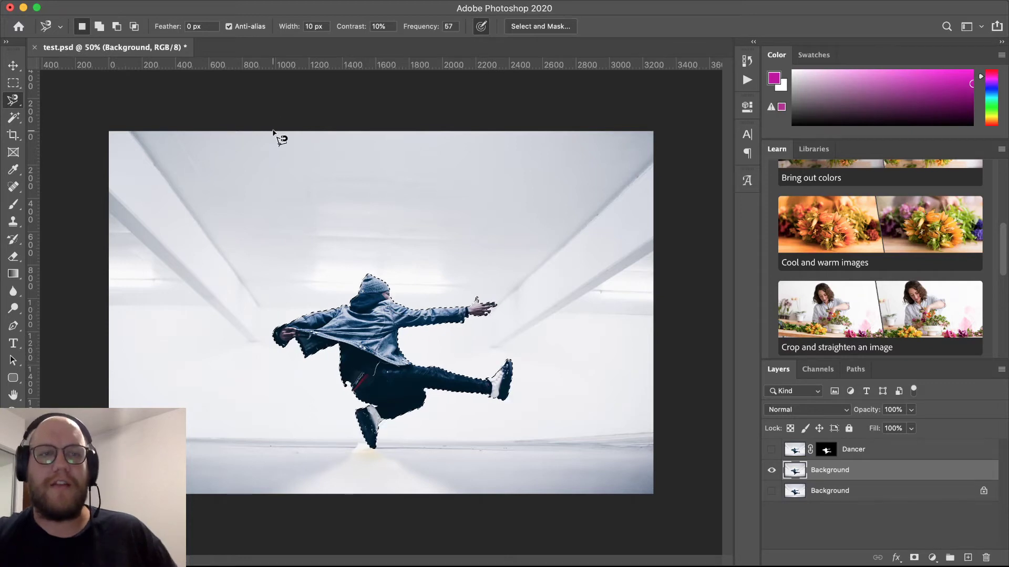
Step: Try Content-Aware Fill on the unexpanded dancer selection, examine its preview up close, and cancel the fill
click(134, 0)
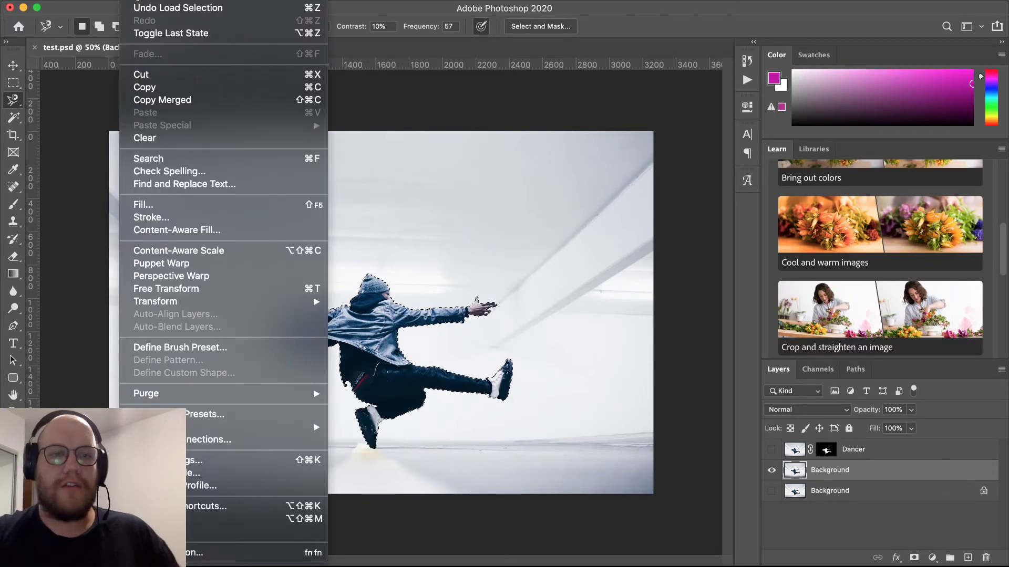
click(236, 230)
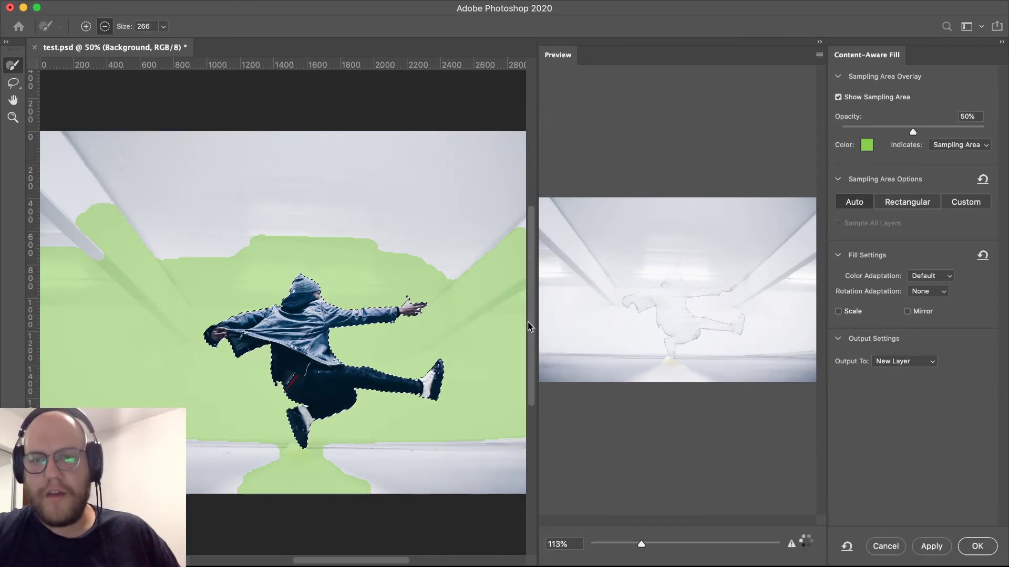
key(super+plus)
key(super+plus)
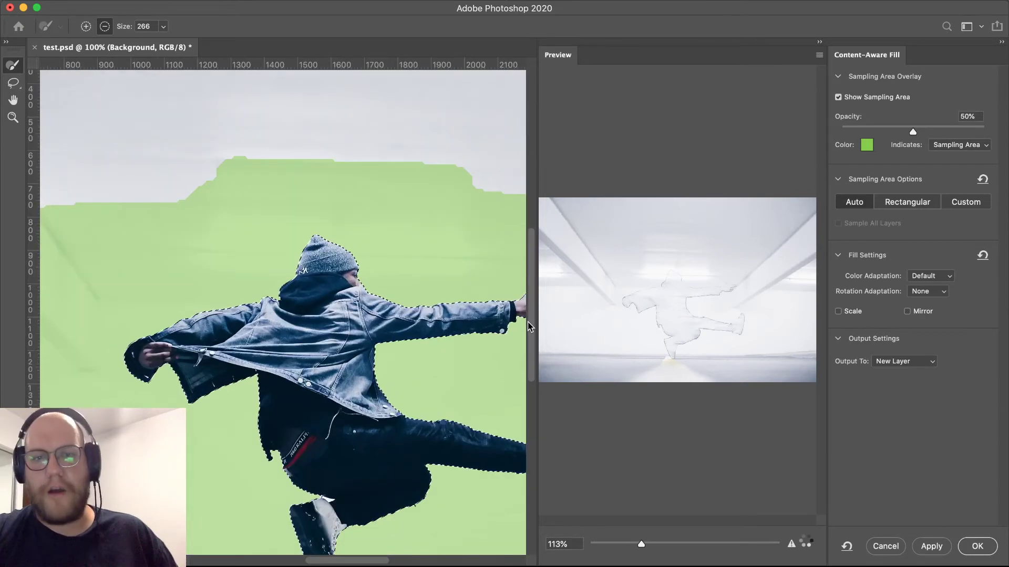
drag(645, 547, 701, 542)
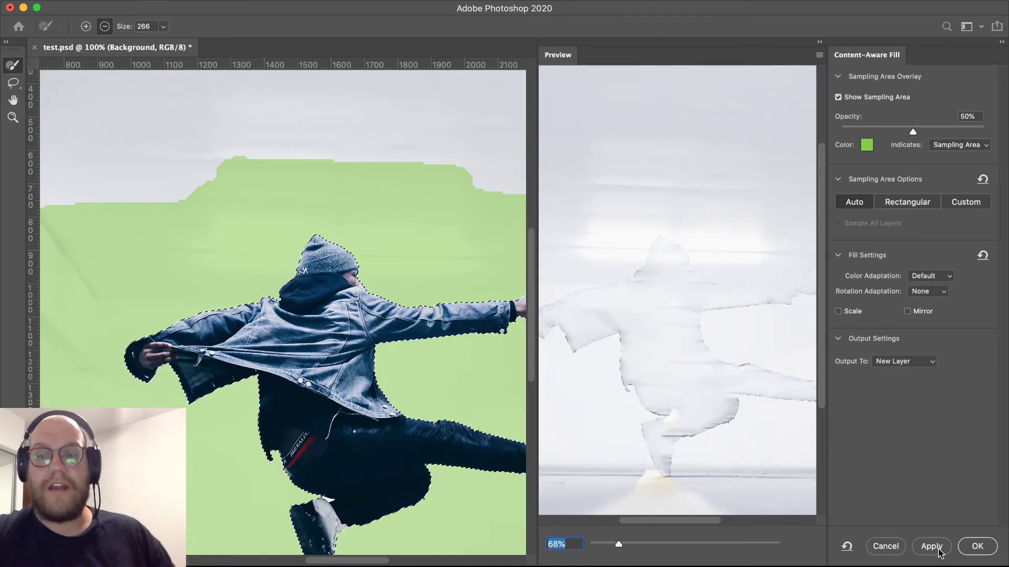
click(898, 547)
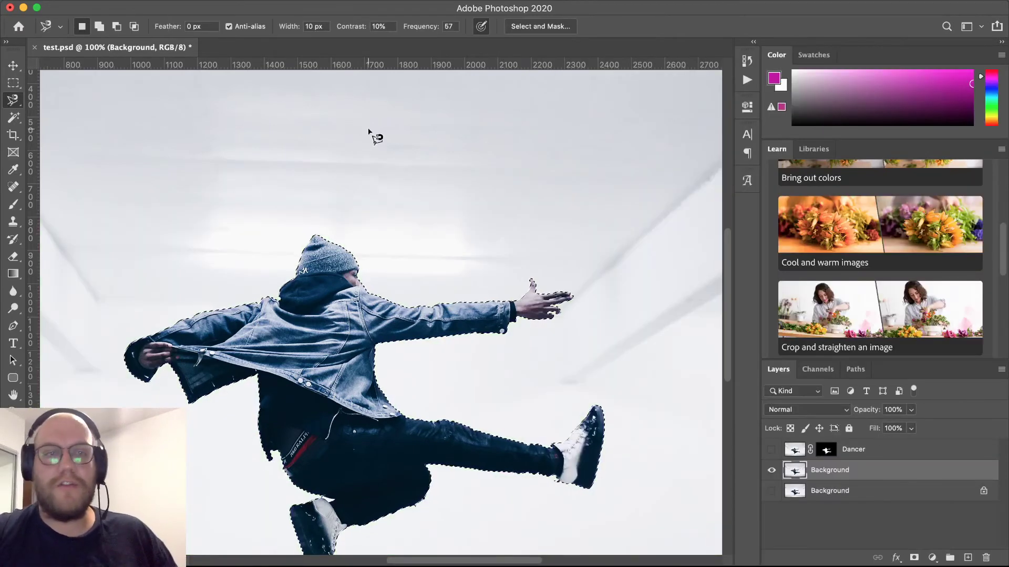
Step: Expand the dancer-shaped selection by 5 pixels
click(283, 3)
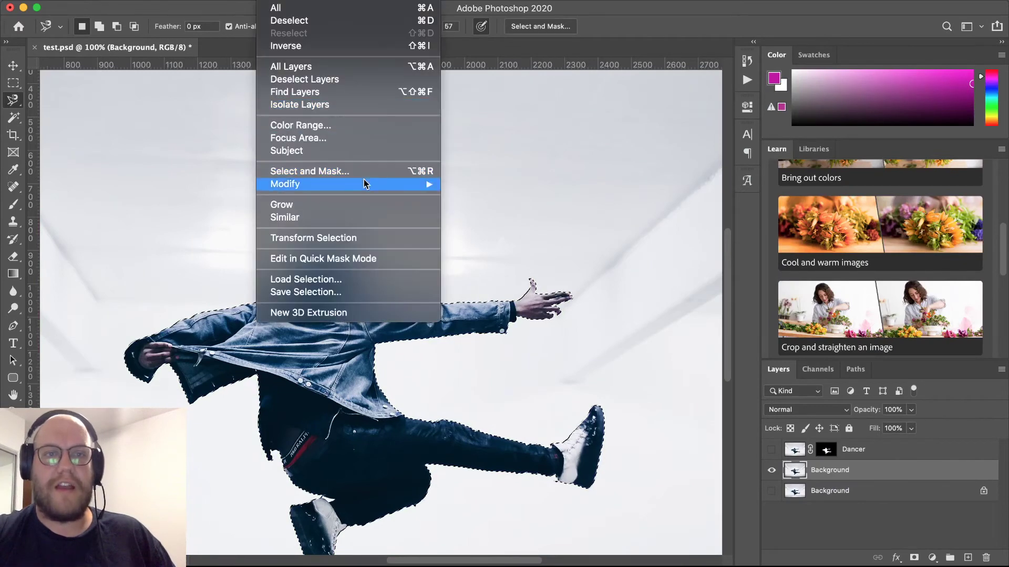
mouse_move(366, 184)
click(494, 209)
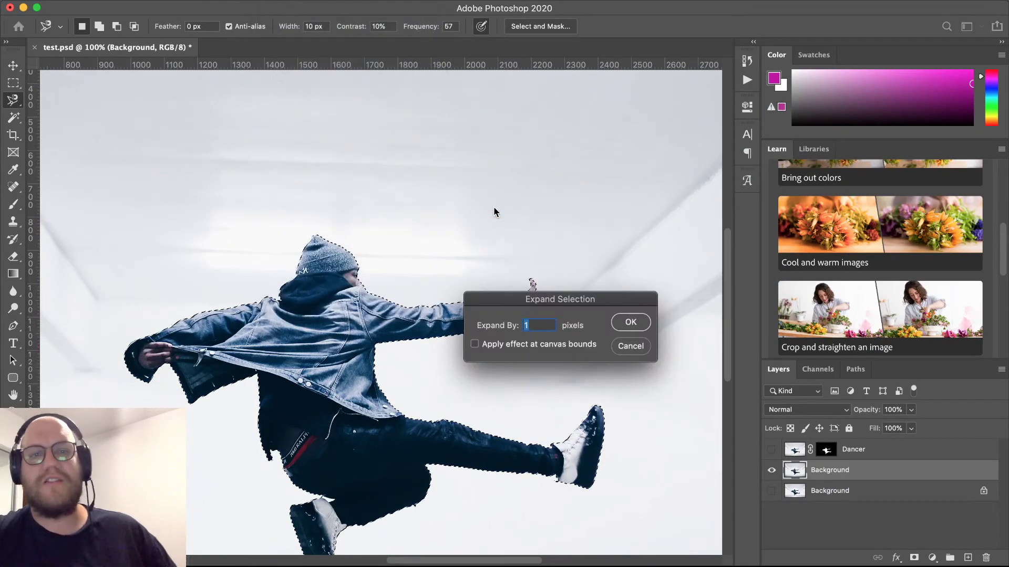
text(5)
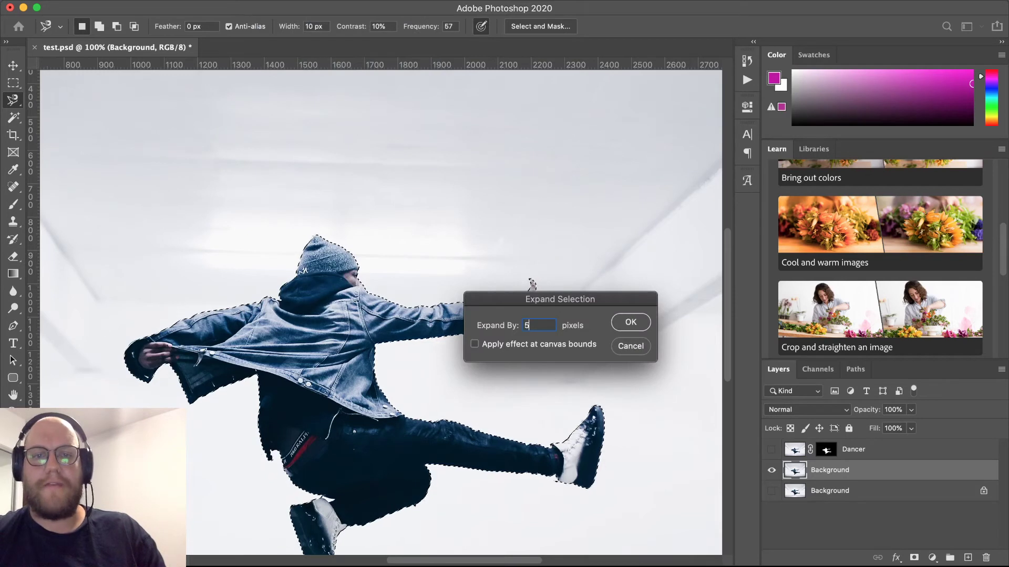
key(Return)
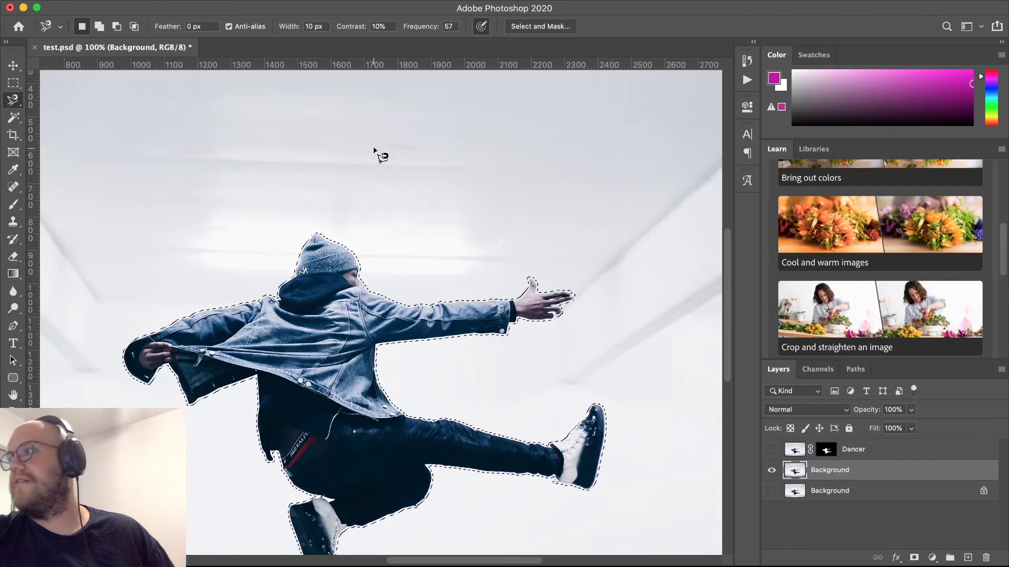
Step: Remove the dancer from the Background layer with Content-Aware Fill output to a new layer, and deselect the outline
click(310, 1)
mouse_move(166, 1)
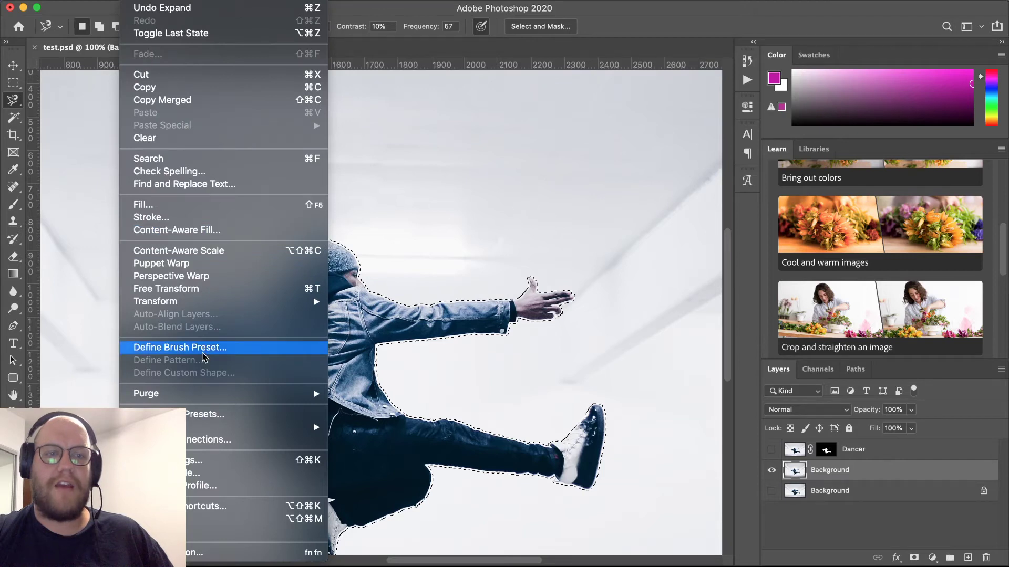
click(220, 232)
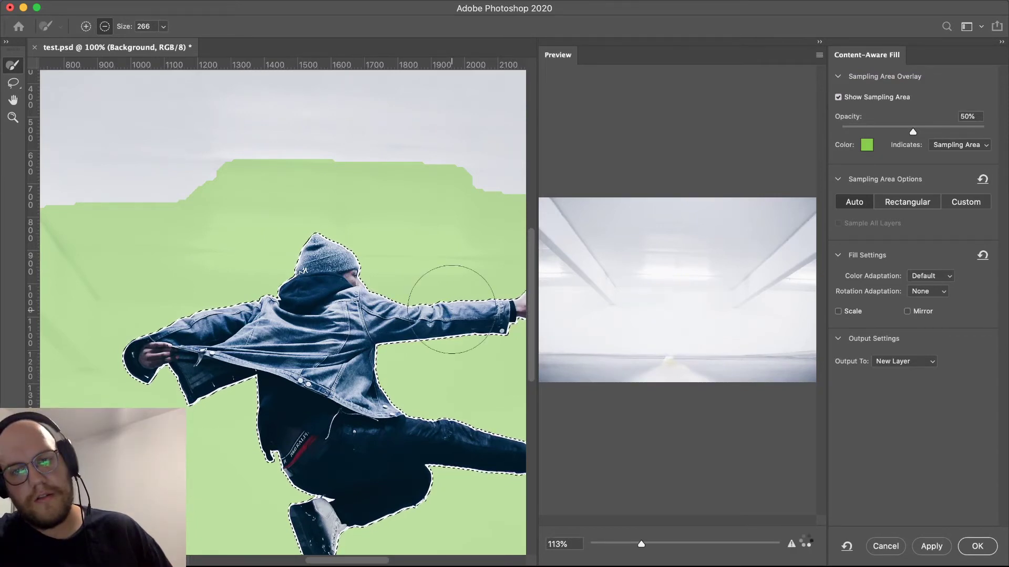
click(978, 548)
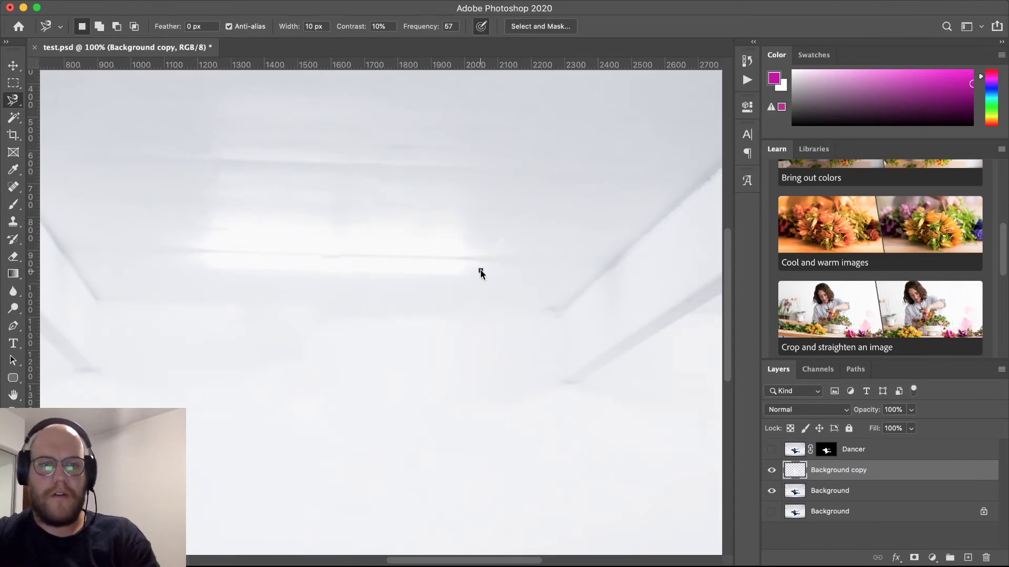
key(super+minus)
key(super+minus)
key(super+minus)
key(super+plus)
key(Escape)
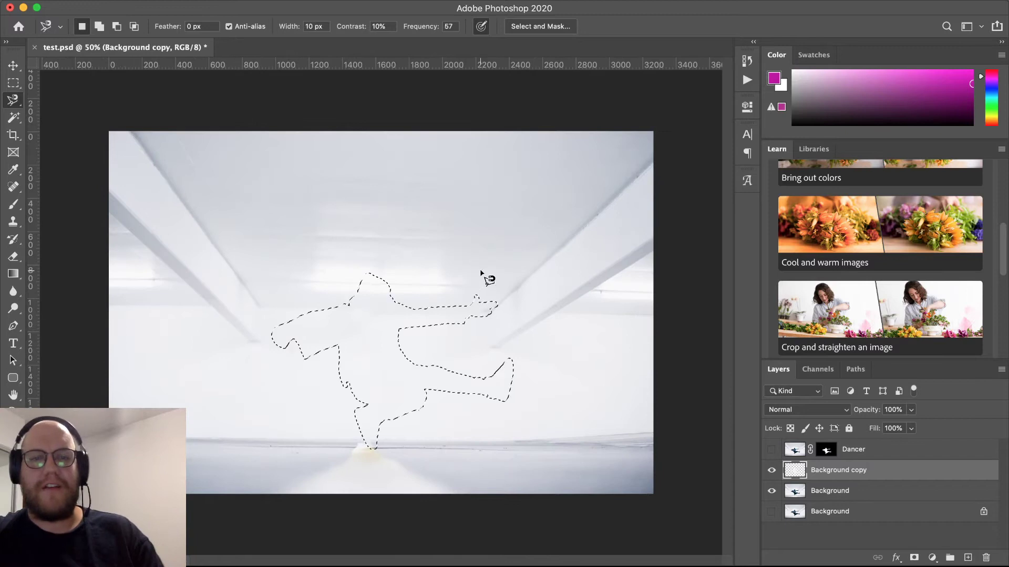
key(super+d)
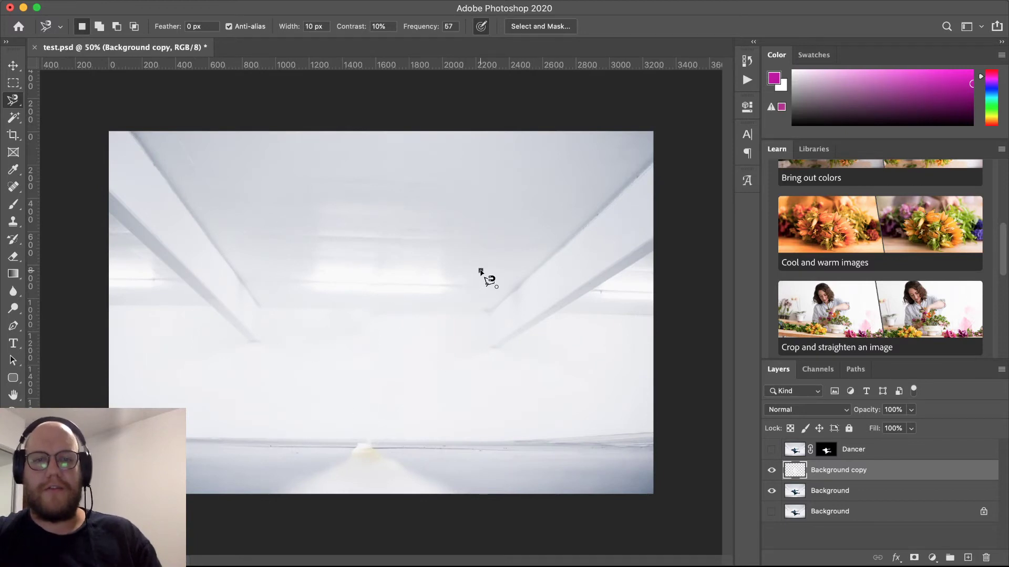
Step: Merge the Background copy layer with the unlocked Background layer, and toggle layer visibility to check the merged background
shift+click(845, 494)
right_click(846, 494)
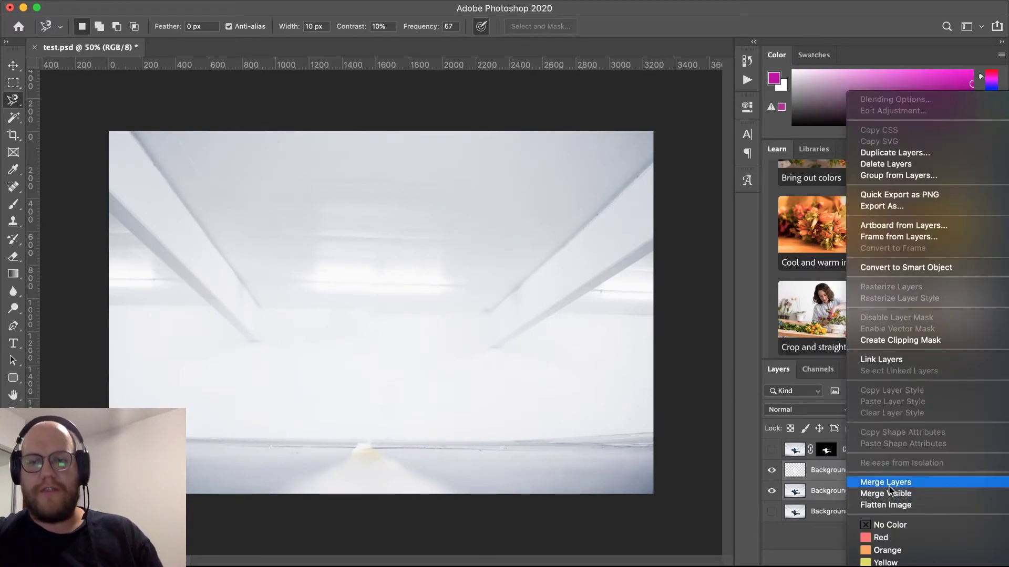
click(888, 484)
click(772, 470)
click(772, 491)
click(772, 491)
click(771, 469)
Step: Save test.psd and switch to the After Effects project
key(super+s)
key(super+Tab)
key(super+Tab)
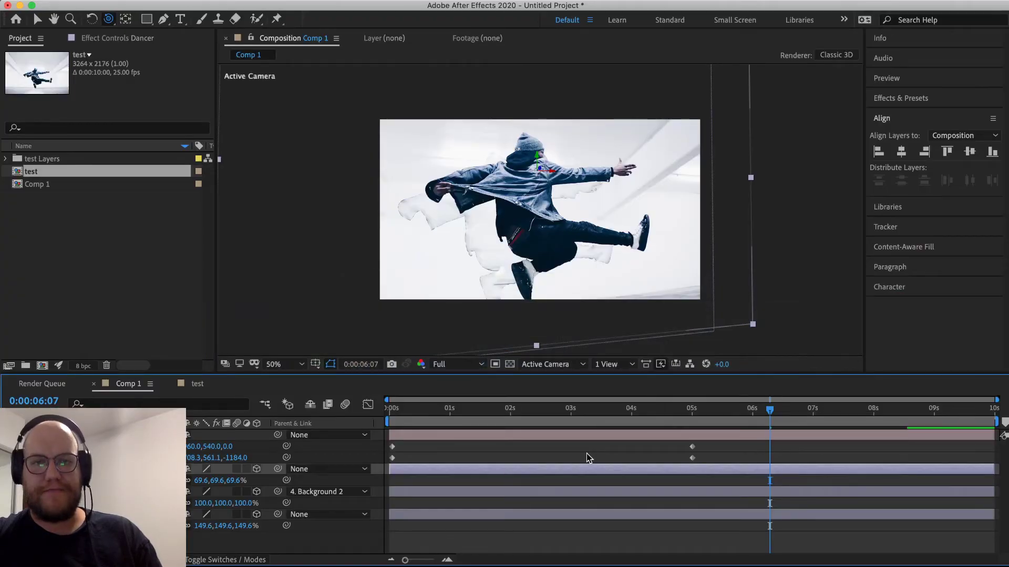
Step: Try deleting the Dodgy Background layer from Comp 1, and undo the deletion
click(127, 492)
key(Delete)
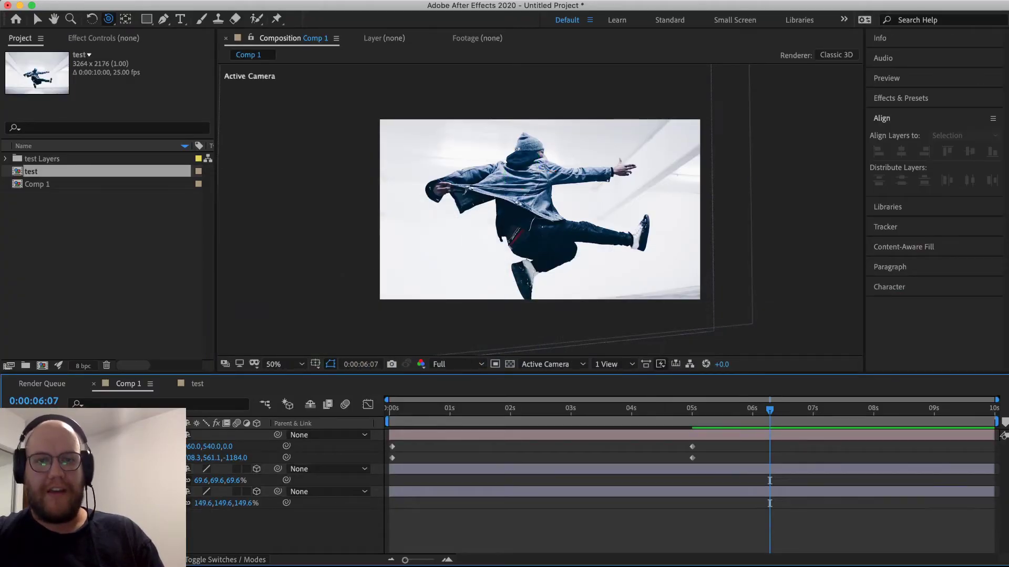
click(126, 469)
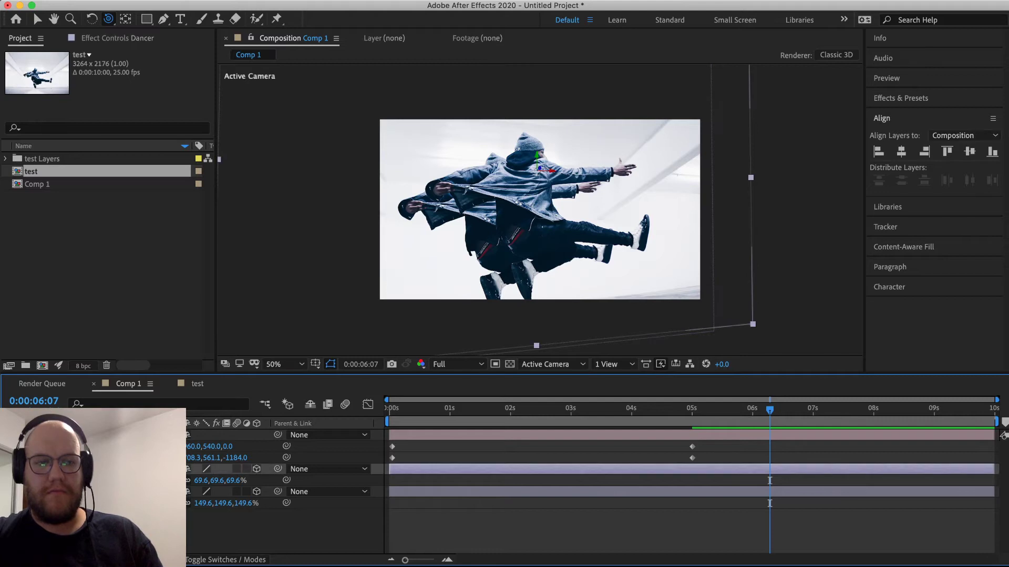
click(126, 492)
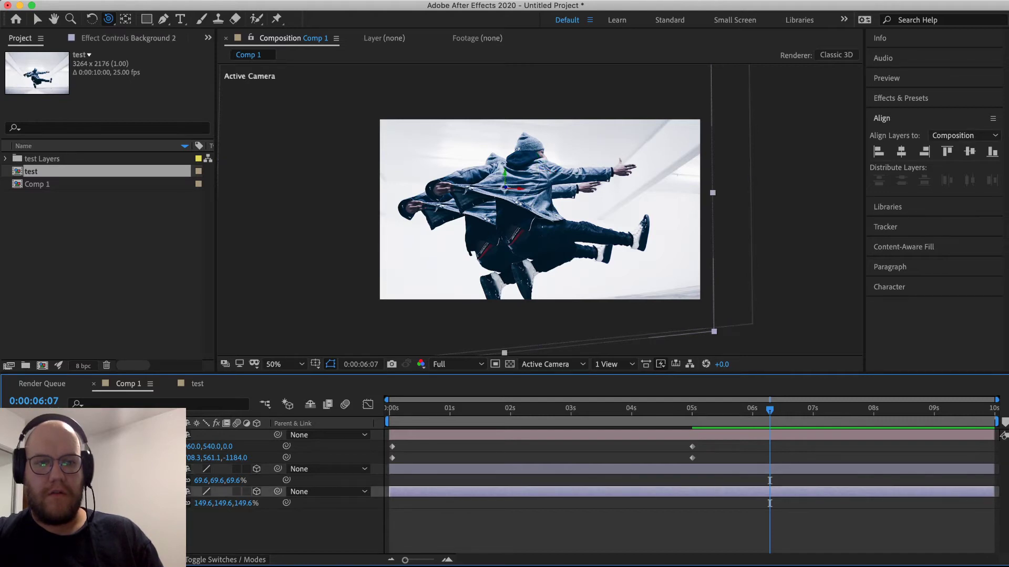
key(super+z)
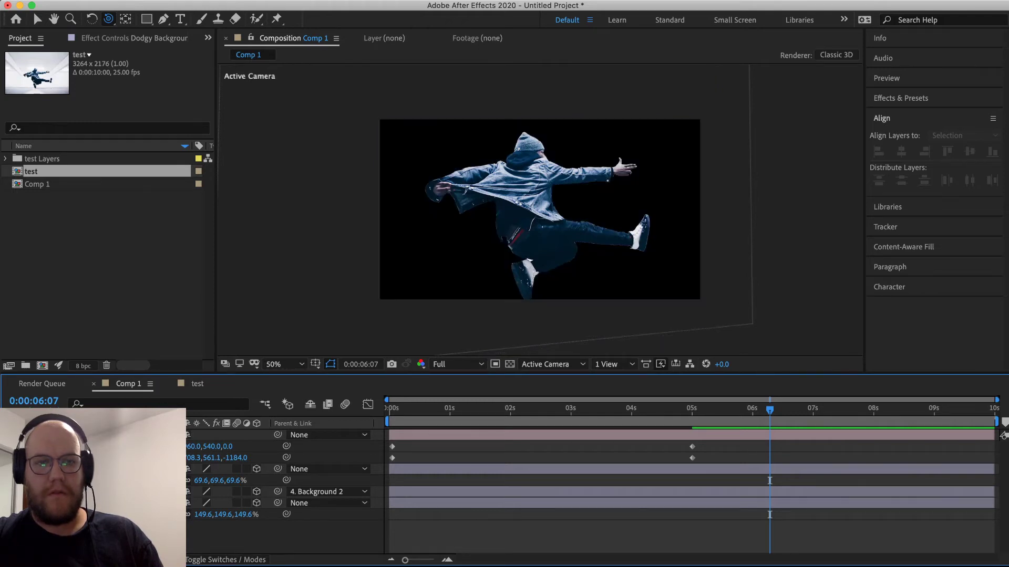
Step: Play back Comp 1's camera animation from the first frame with the whole composition in view
key(comma)
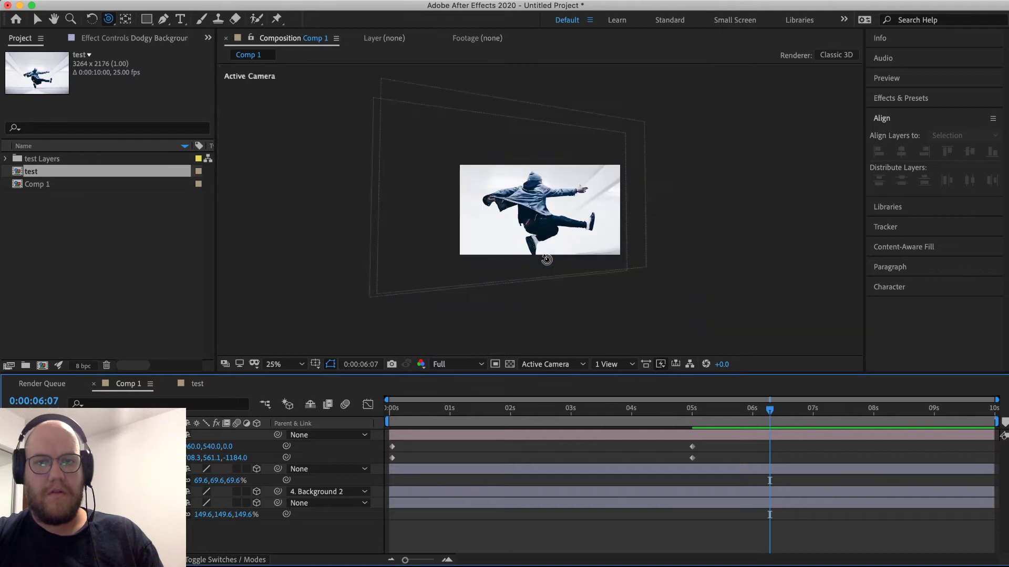
drag(701, 418, 377, 419)
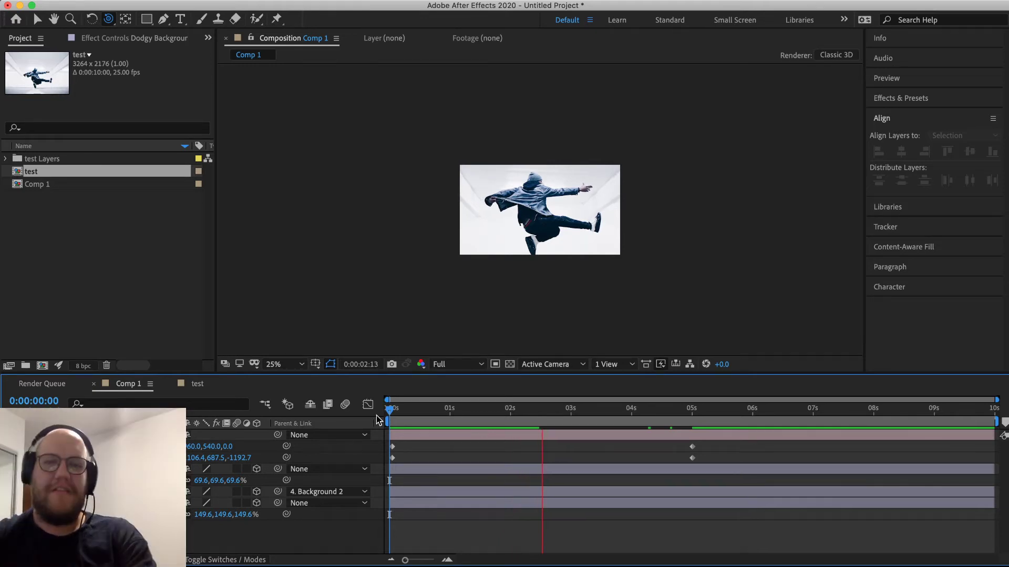
key(space)
drag(545, 414, 338, 405)
key(space)
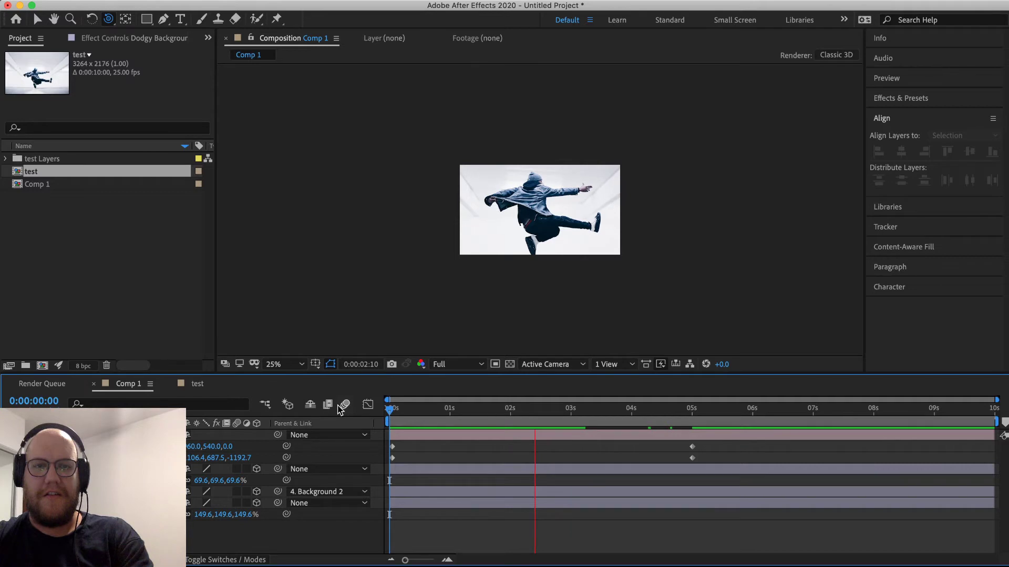
Step: Examine the dancer and rebuilt background up close between about 3 and 5 seconds, and fit the composition up to 200%
click(599, 408)
drag(604, 408, 679, 416)
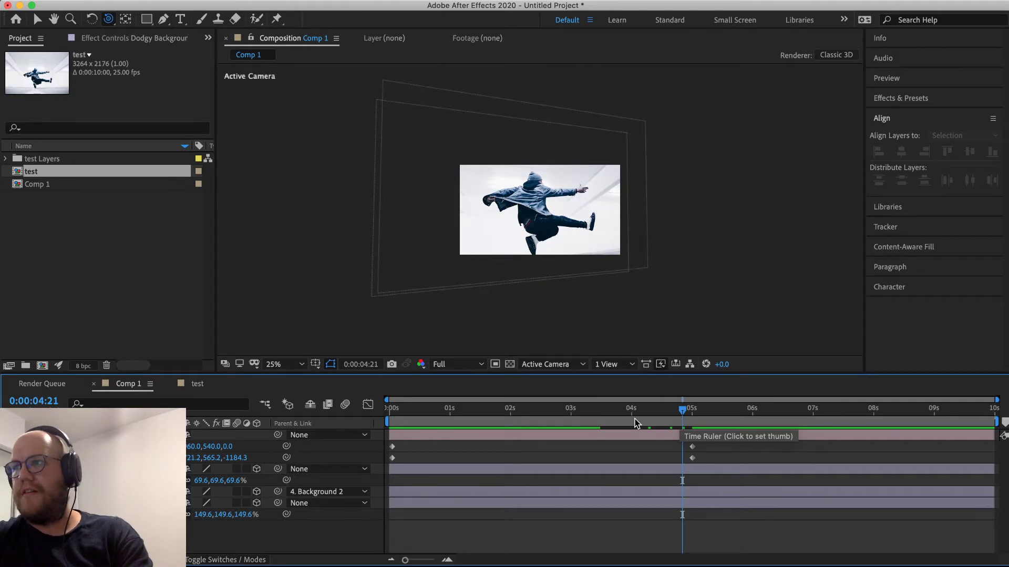
click(591, 412)
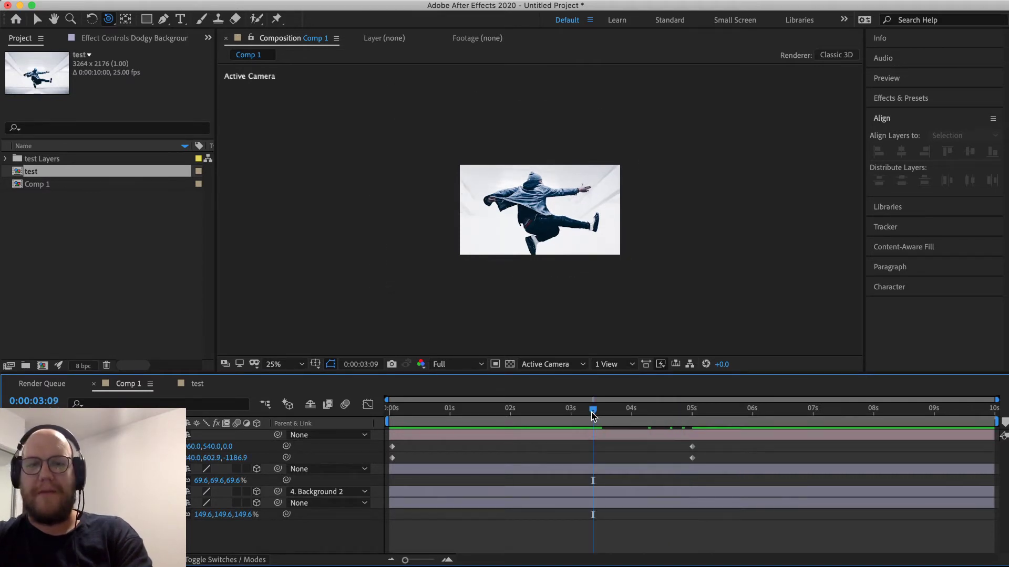
key(space)
scroll(591, 209, up, 3)
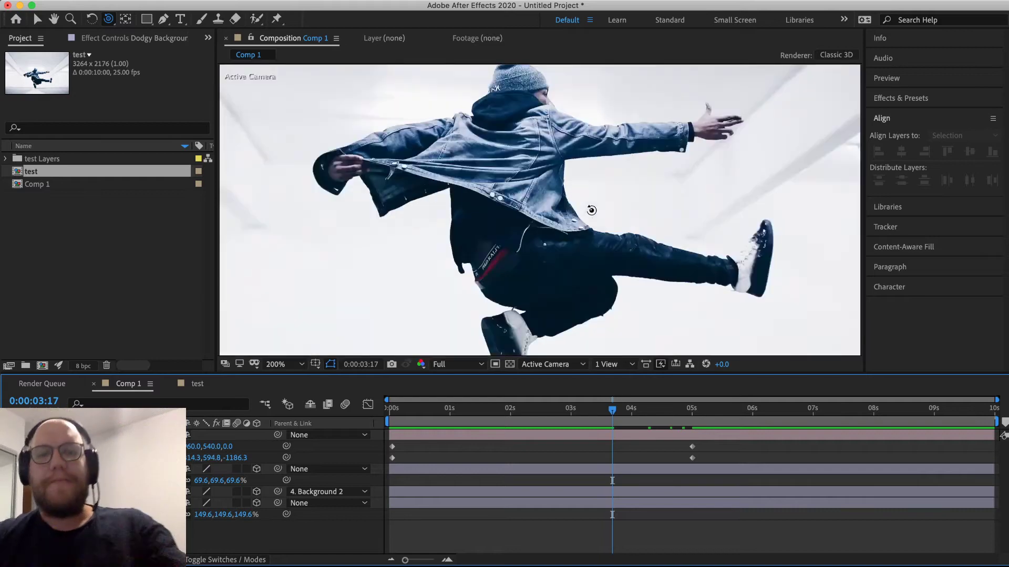
scroll(591, 210, down, 2)
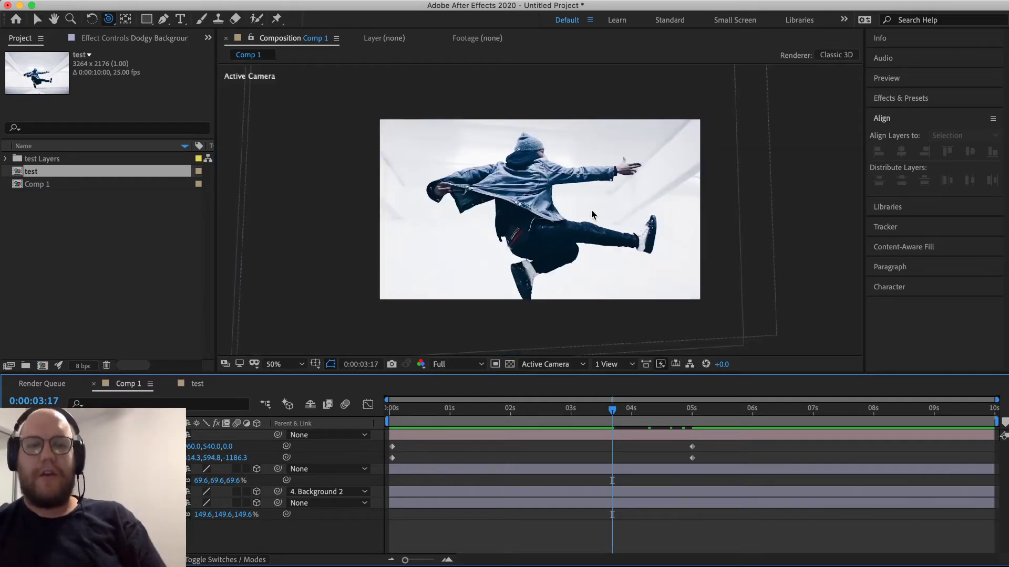
click(292, 364)
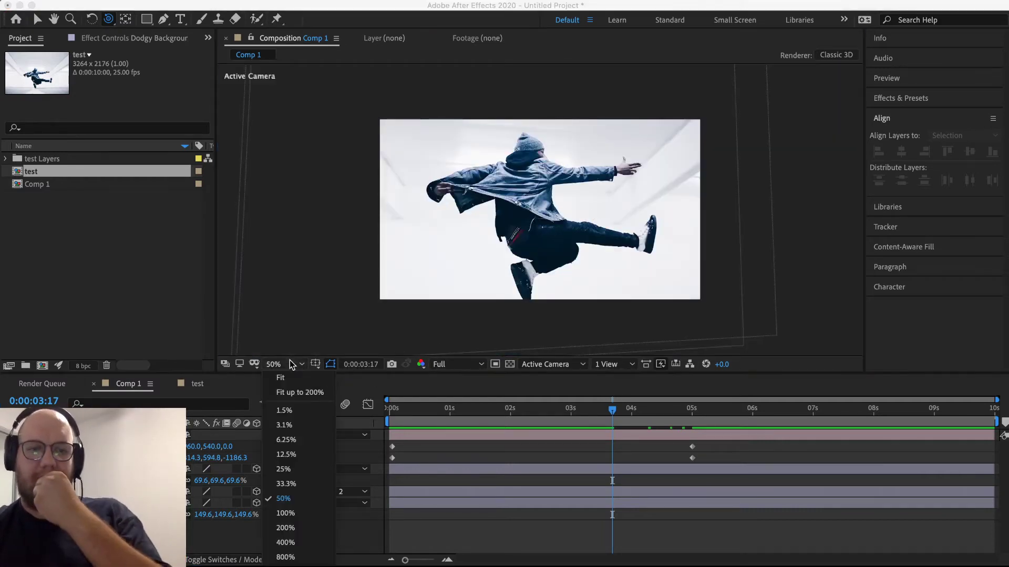
click(301, 394)
Step: Try pulling the camera back from the dancer at 0:00:00:00, and undo the camera move
drag(619, 411, 380, 453)
drag(109, 20, 181, 68)
drag(498, 192, 496, 247)
drag(109, 22, 141, 44)
mouse_move(509, 225)
mouse_down()
mouse_move(410, 223)
mouse_move(512, 216)
mouse_up()
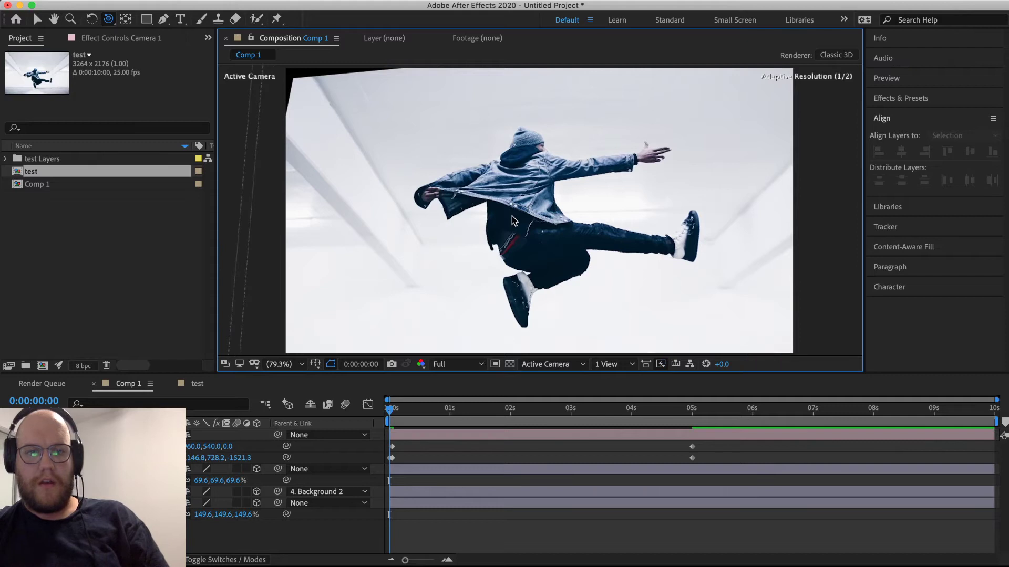
key(super+z)
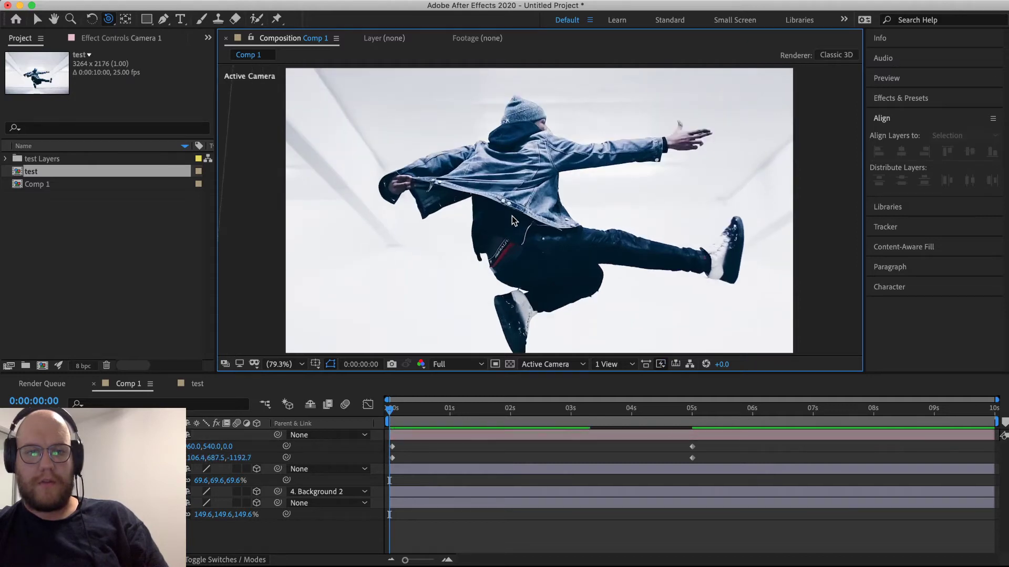
Step: Move the camera's first pair of keyframes to 0:00:00:00
mouse_move(408, 464)
mouse_down()
mouse_move(382, 447)
mouse_move(390, 463)
mouse_up()
click(403, 460)
key(super+z)
click(395, 451)
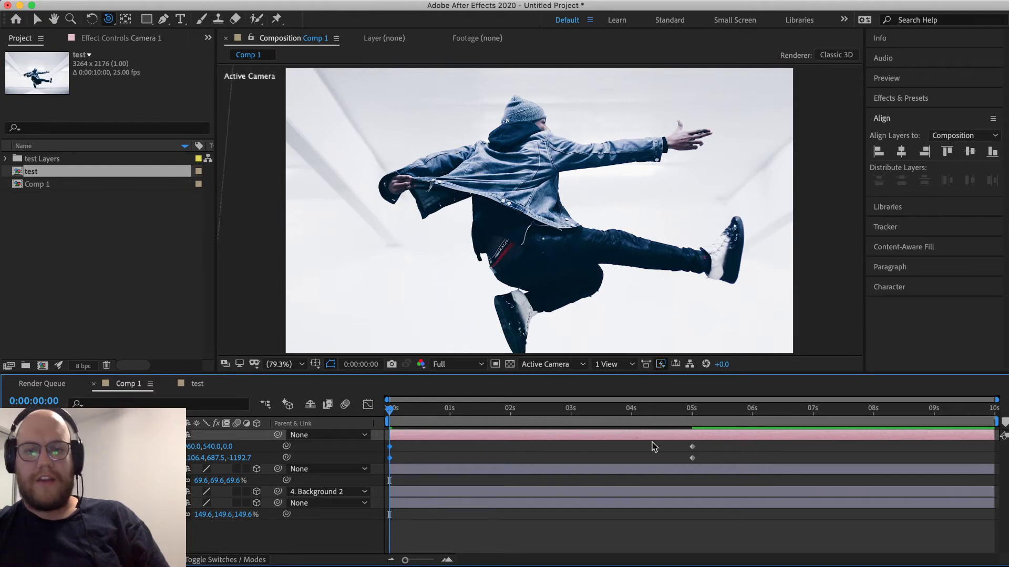
Step: Paste copies of the camera's starting keyframes and place them at 0:00:09:24 so the move returns to its starting view
click(733, 410)
key(super+v)
drag(735, 453, 995, 469)
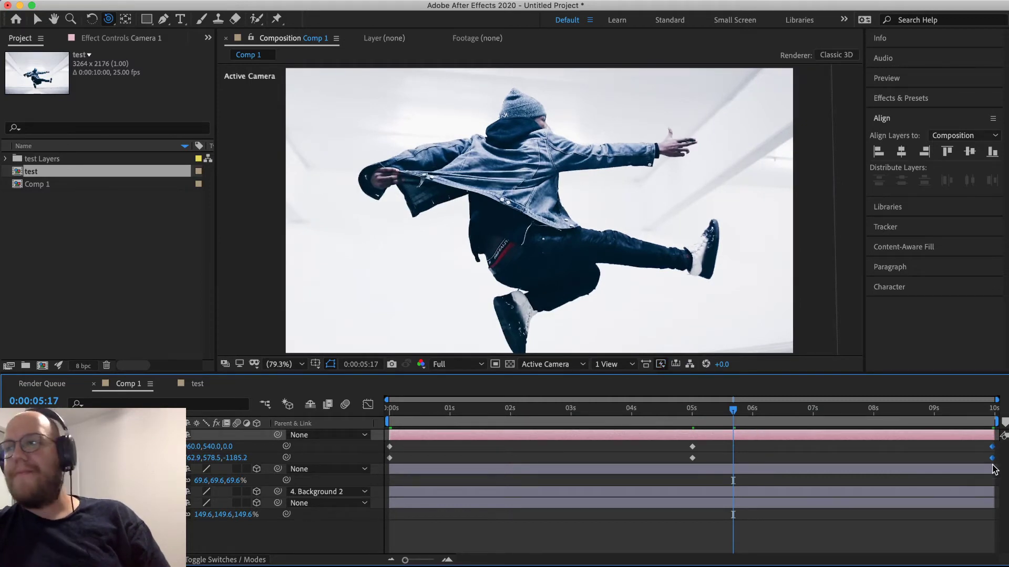
drag(993, 466, 995, 466)
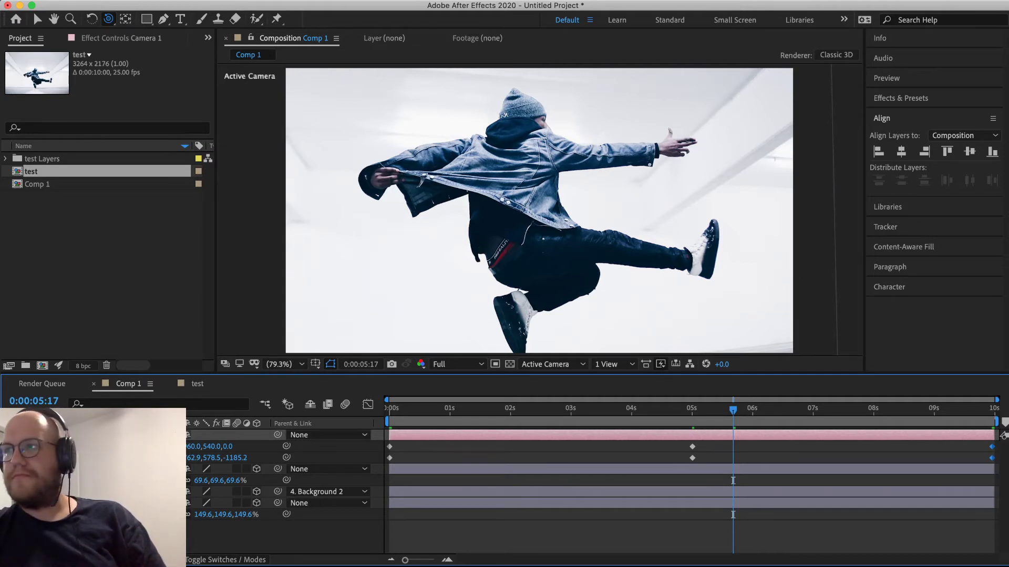
drag(730, 413, 336, 443)
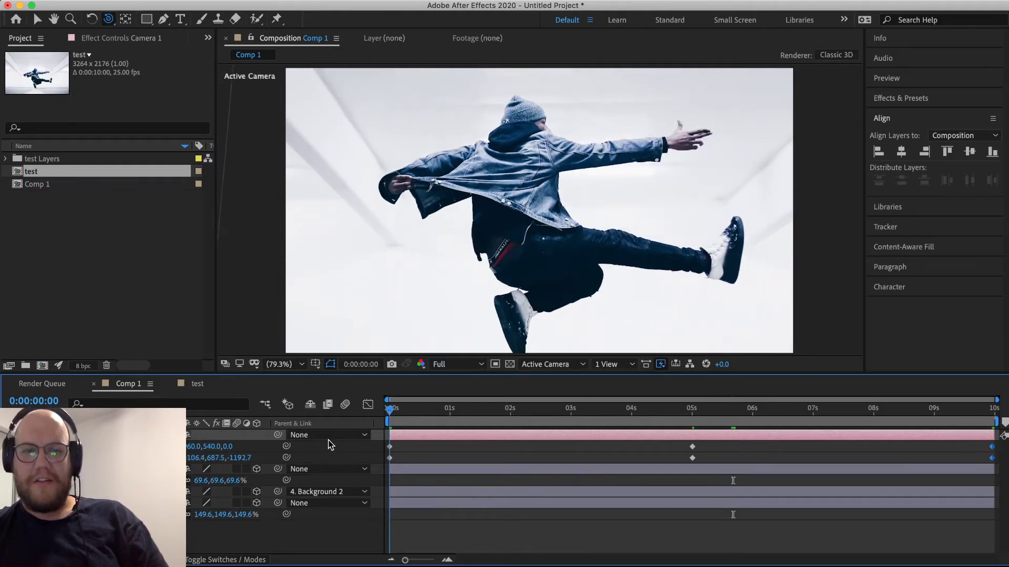
click(156, 458)
click(155, 458)
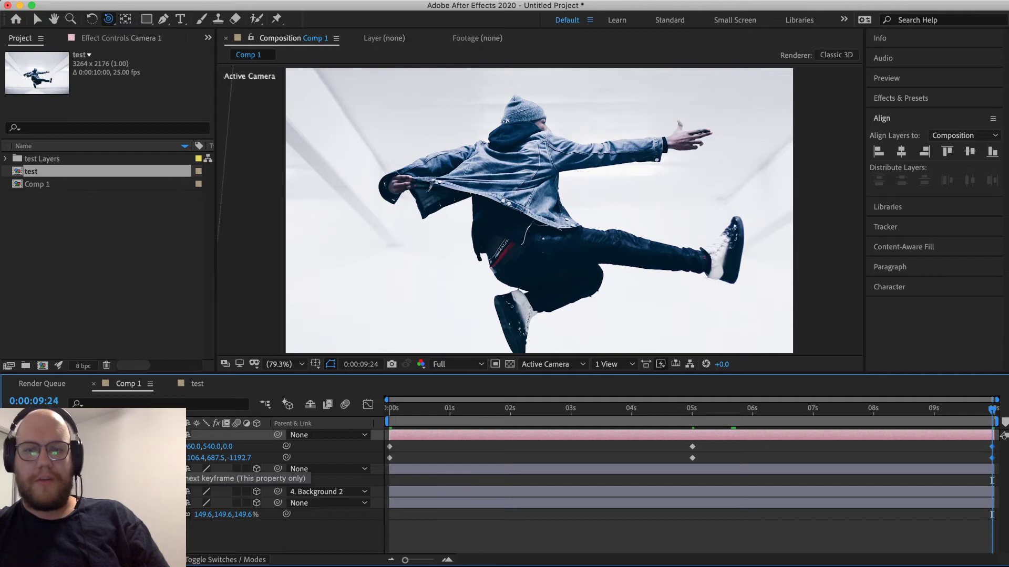
Step: Set the composition preview resolution to Quarter and play the animation from the start
key(space)
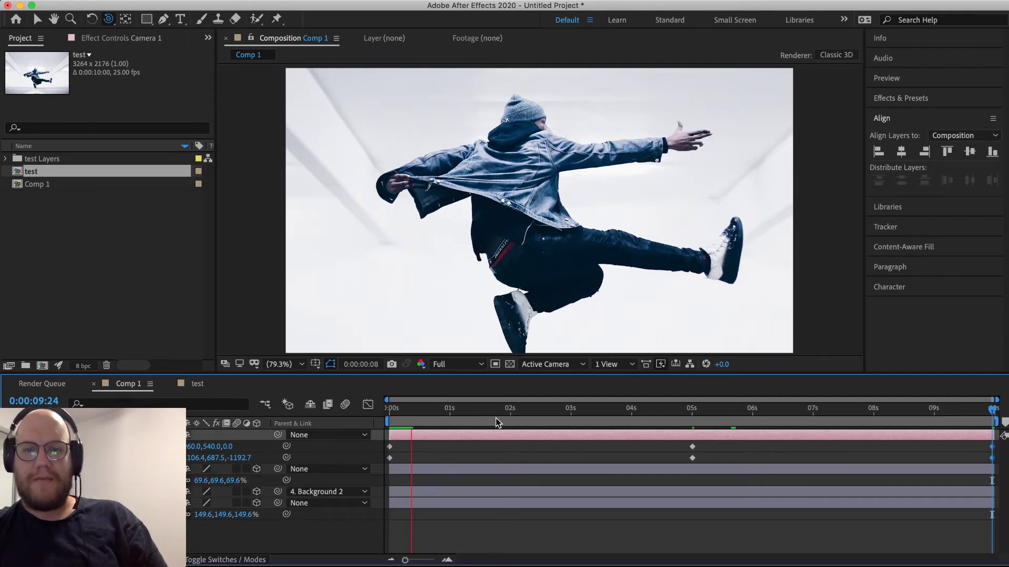
click(466, 366)
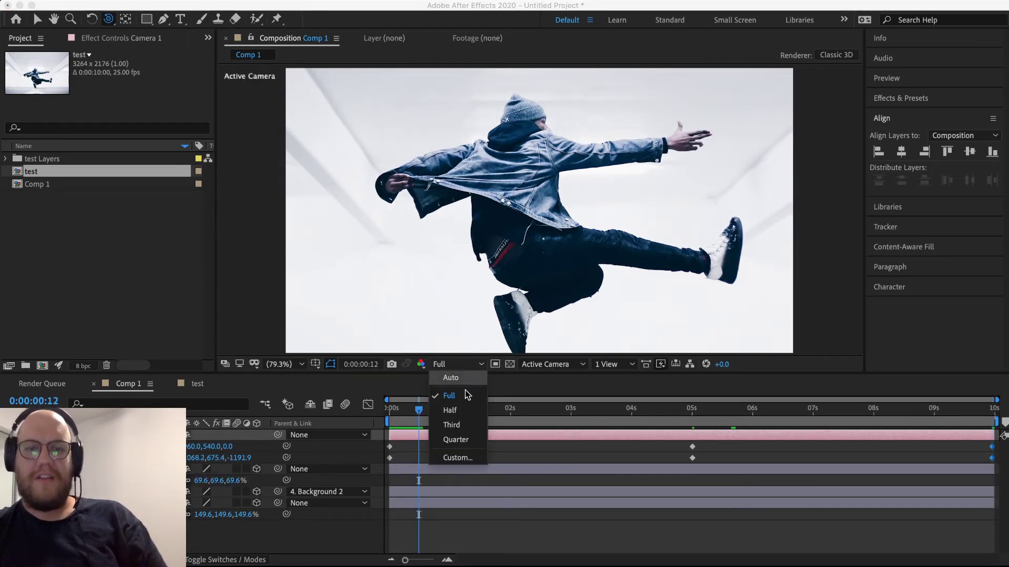
click(463, 433)
drag(419, 411, 361, 419)
key(space)
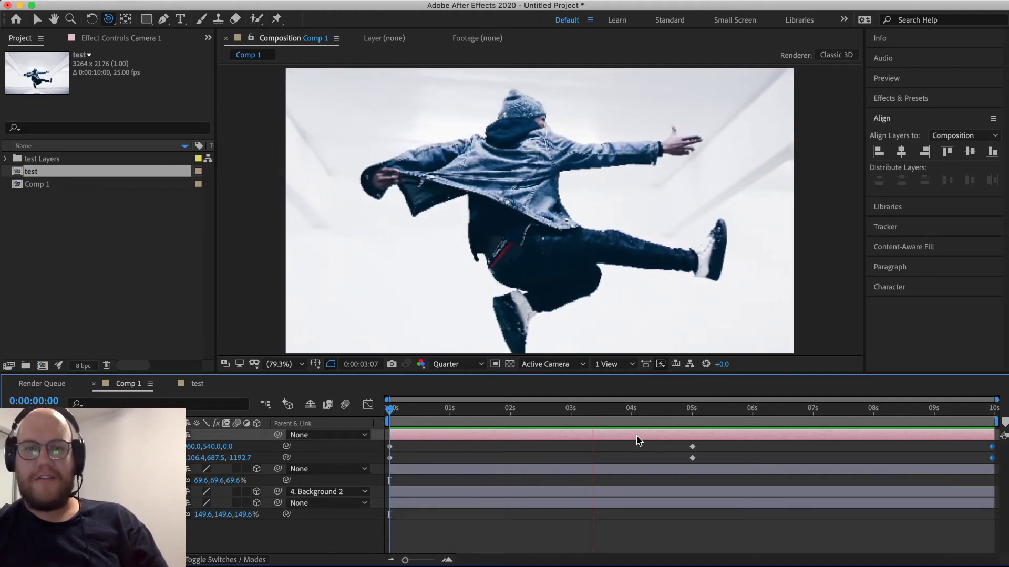
Step: At the 0:00:05:00 camera keyframes, pull the camera back along Z to a Z position of about -1446
click(690, 410)
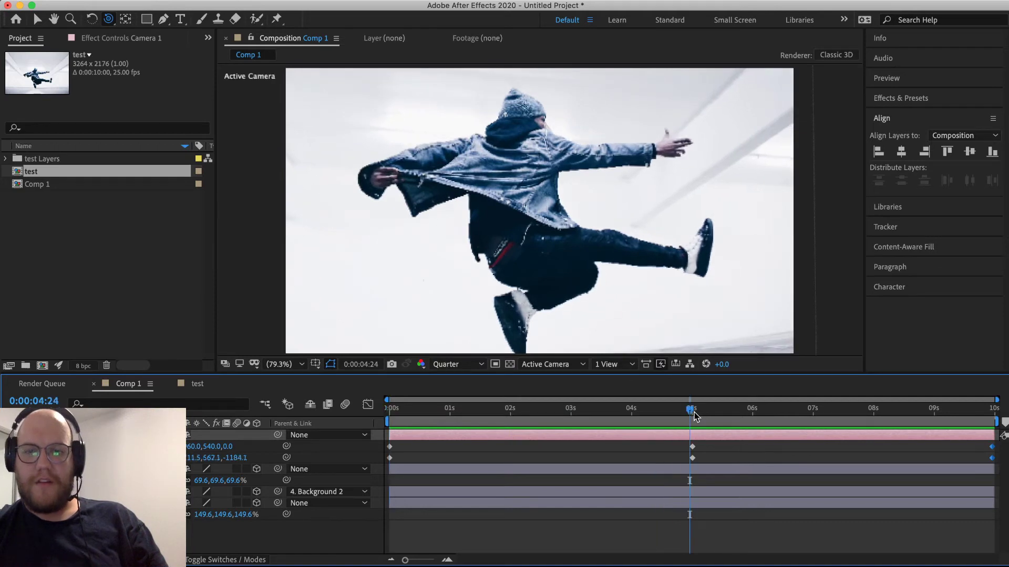
click(696, 412)
click(9, 447)
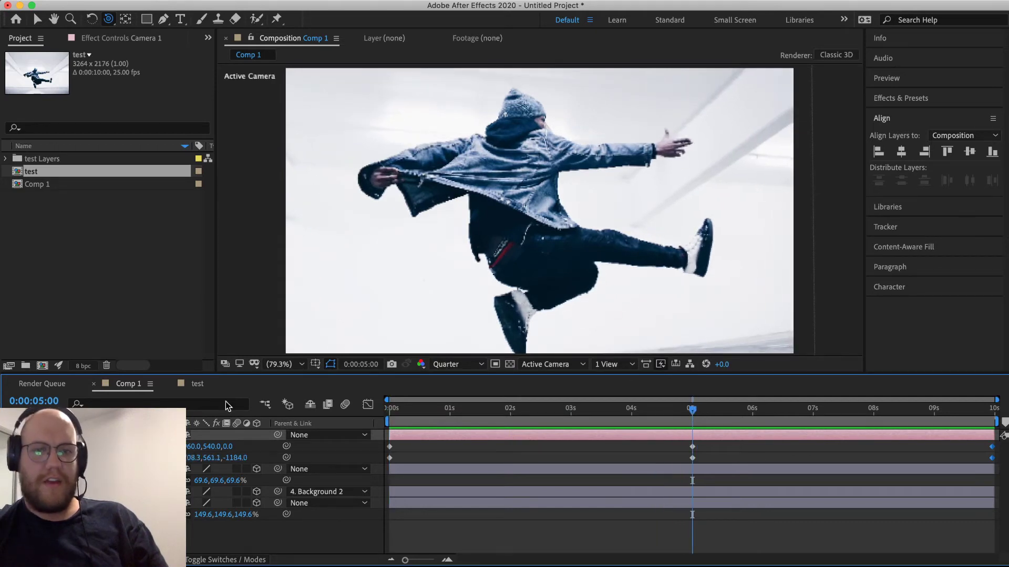
click(108, 21)
click(132, 61)
drag(510, 153, 503, 188)
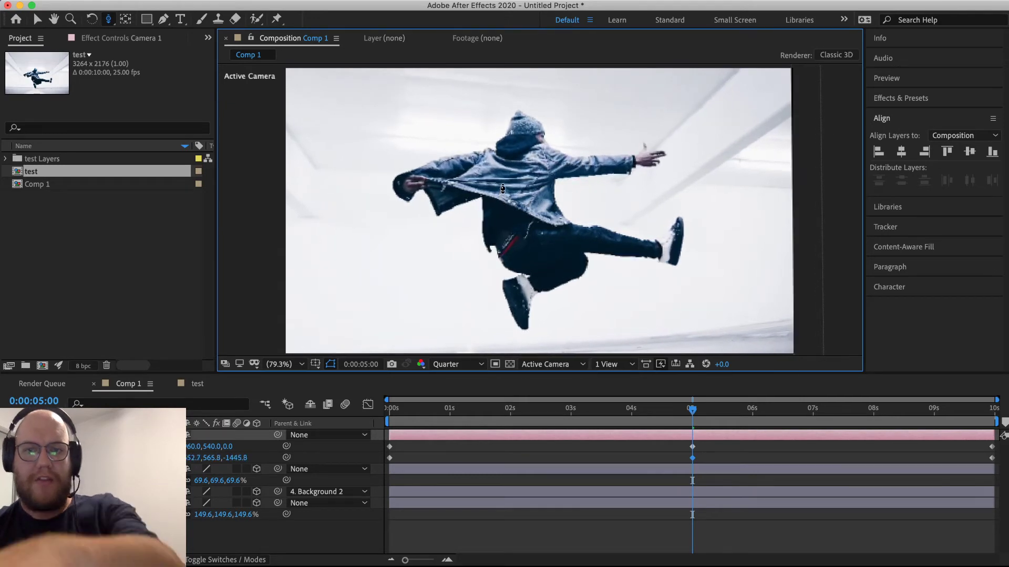
Step: Play back the revised camera move from the first frame
drag(691, 415, 316, 416)
key(space)
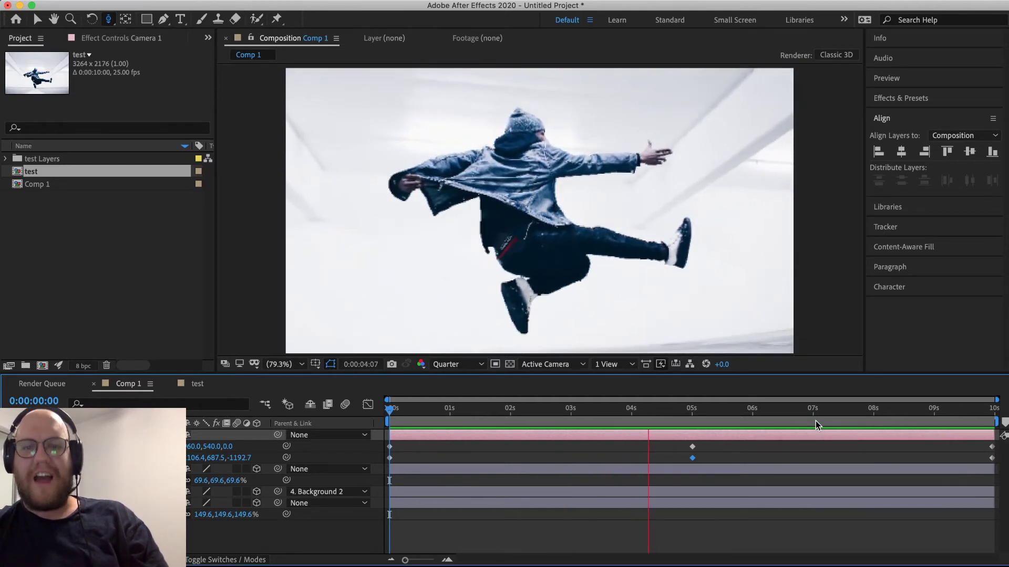
key(space)
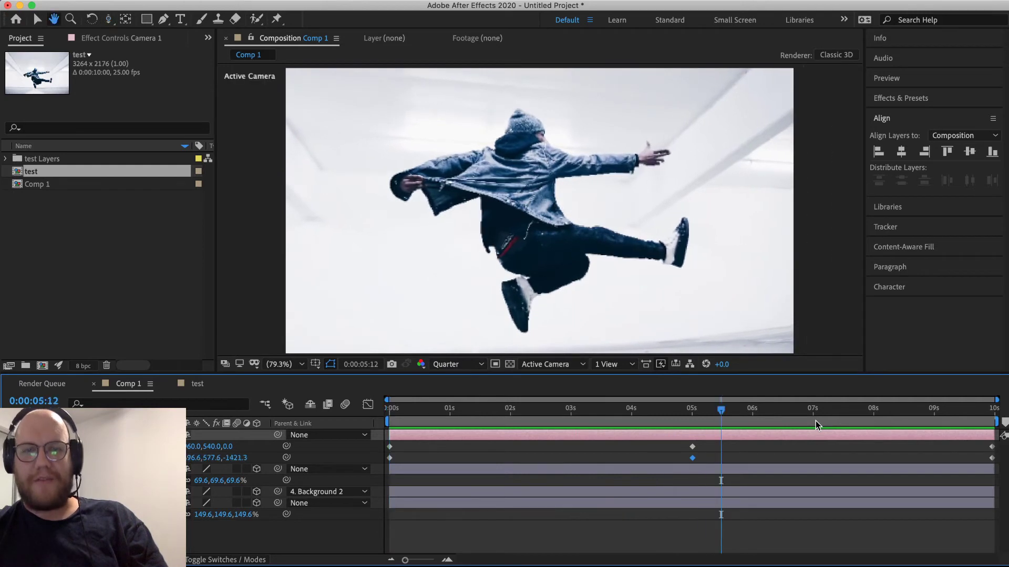
key(space)
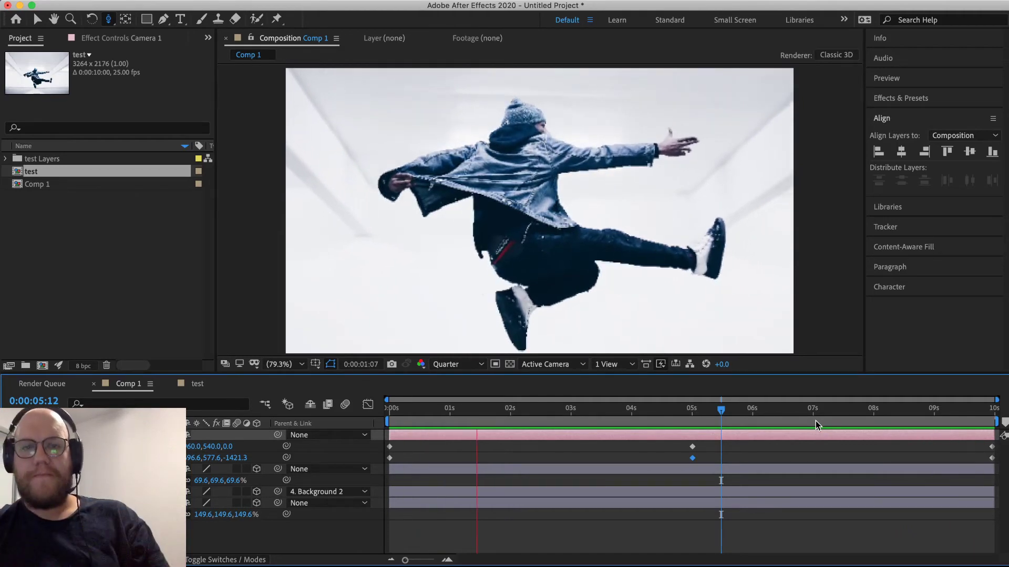
click(282, 530)
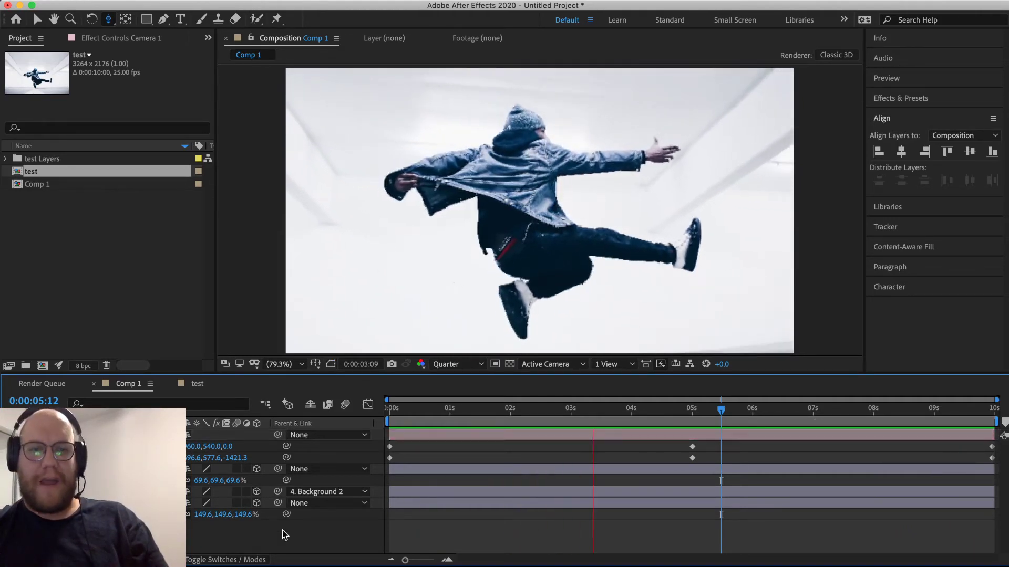
key(space)
Step: Collapse the revealed properties of all layers in Comp 1 and clear the layer selection
key(super+a)
key(u)
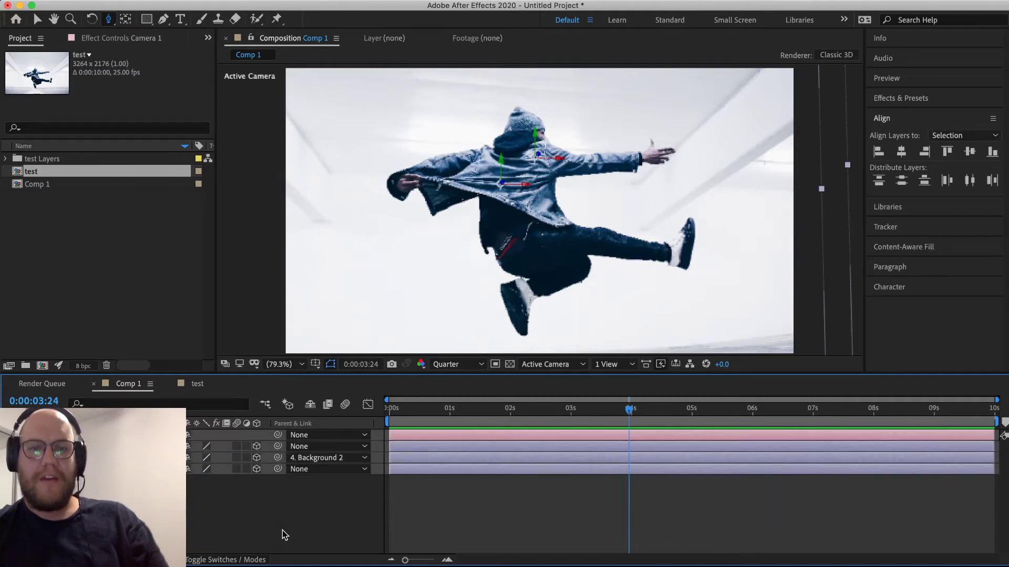
click(292, 488)
Step: Add X, Y and Z rotation keyframes of 0° to Camera 1 at 0:00:00:00, and reveal all its keyframed properties
drag(501, 408, 383, 413)
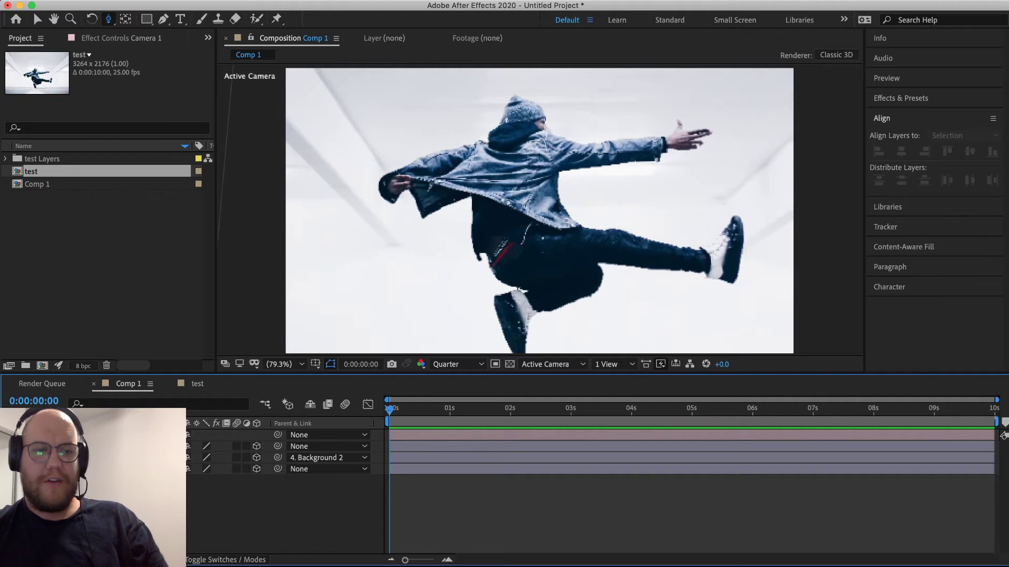
click(105, 435)
key(r)
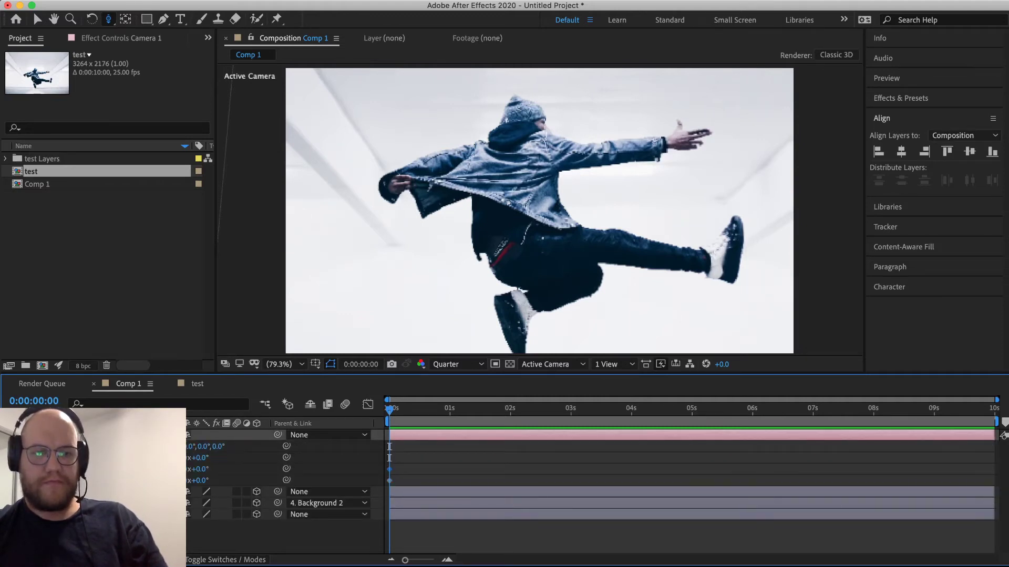
key(u)
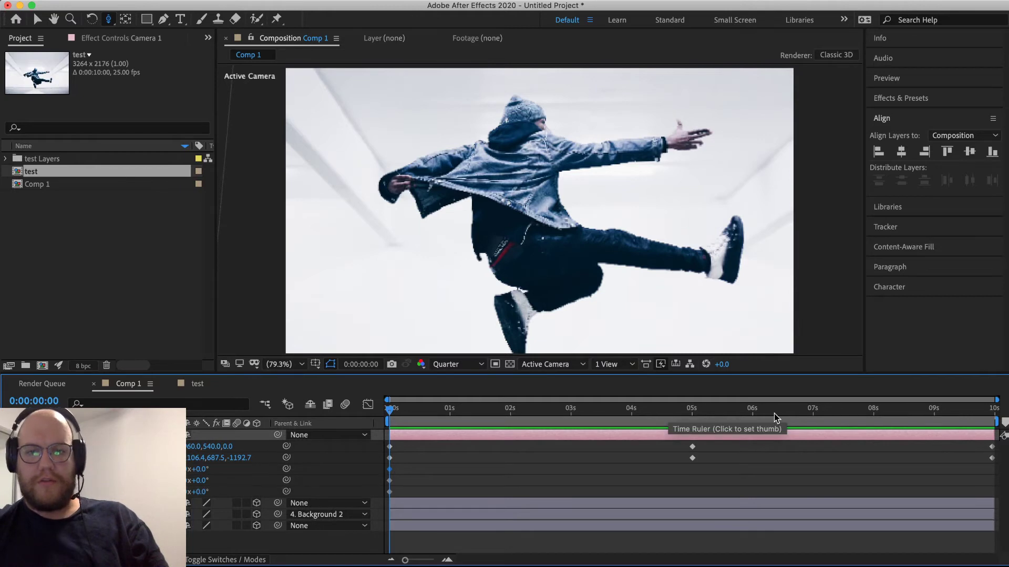
Step: Copy Camera 1's rotation keyframes to 0:00:09:24, and set X, Y and Z rotation to -2°, -8° and 7° at 0:00:05:00
drag(425, 493, 373, 467)
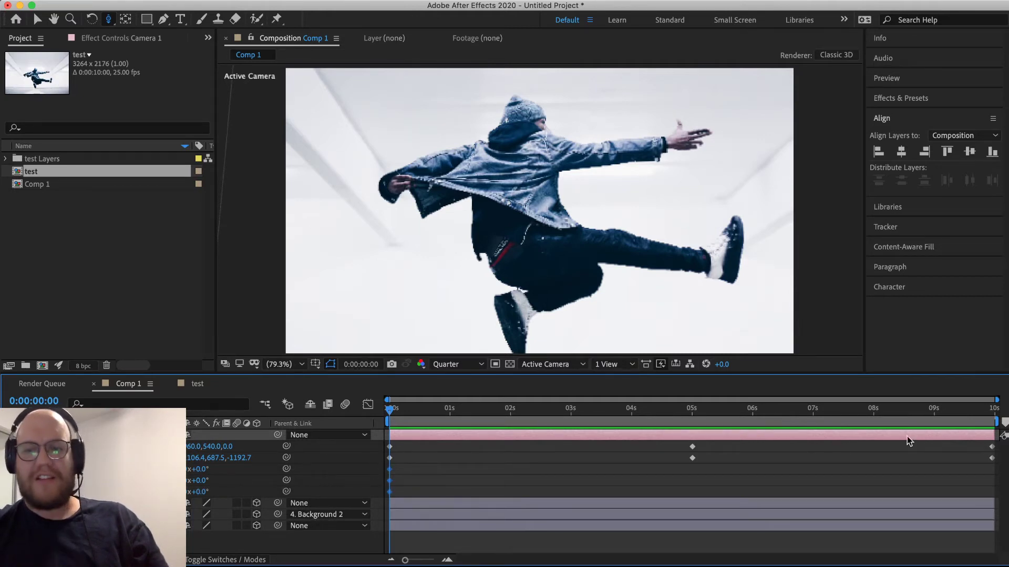
drag(928, 416, 1005, 417)
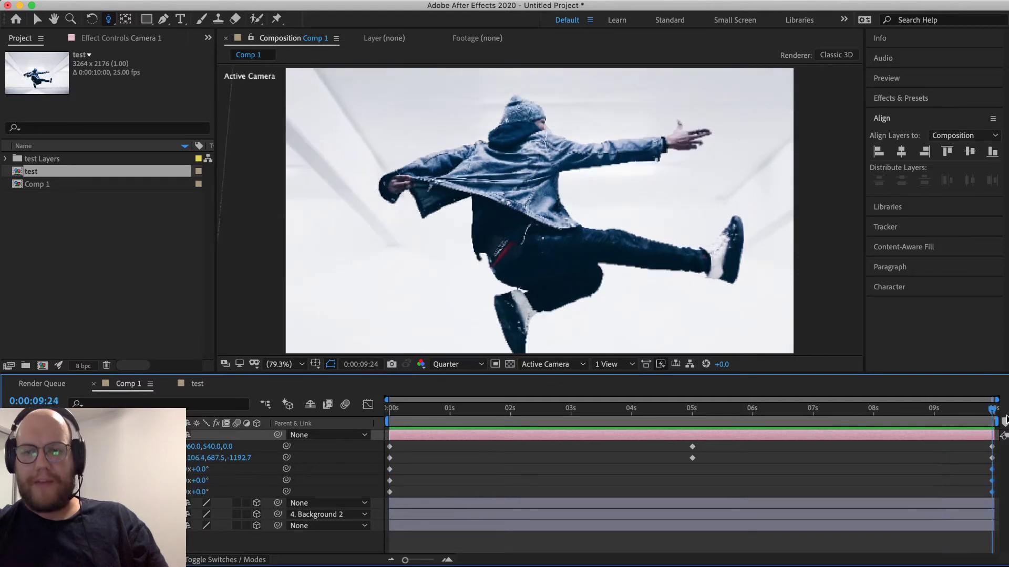
click(693, 416)
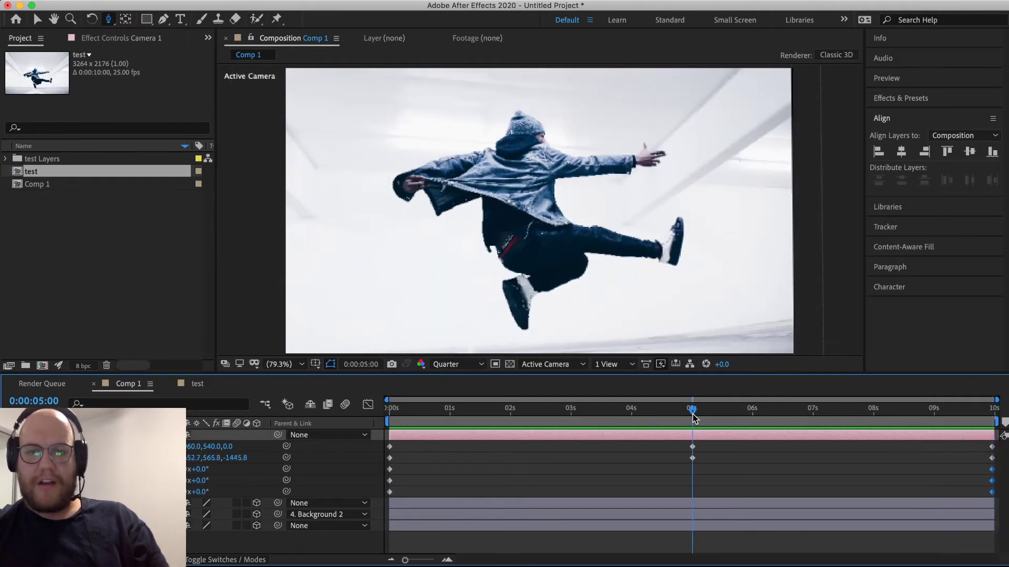
click(544, 469)
drag(203, 469, 207, 496)
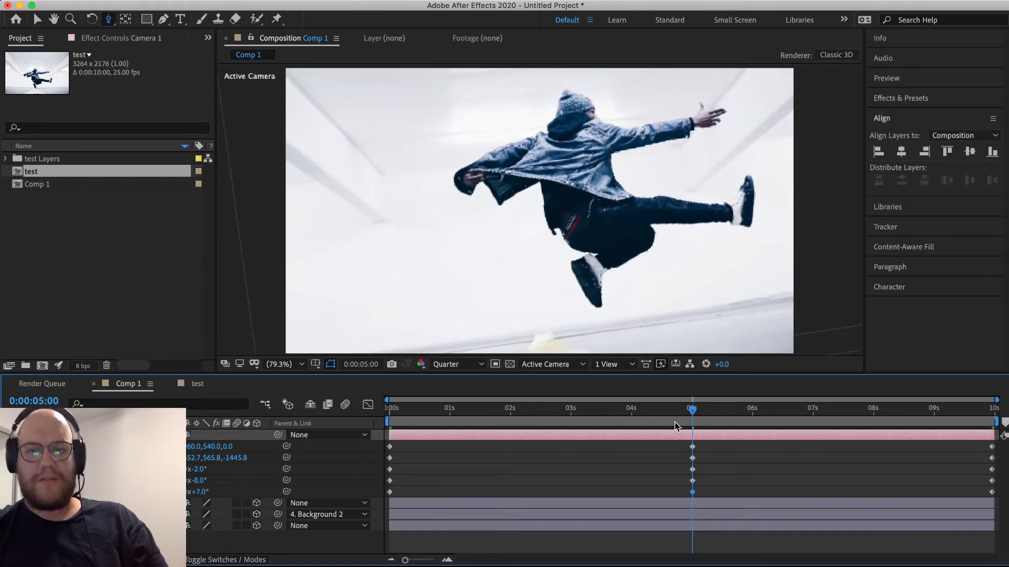
Step: Preview the camera move with its rotation from the first frame
click(737, 469)
drag(692, 416, 307, 430)
key(space)
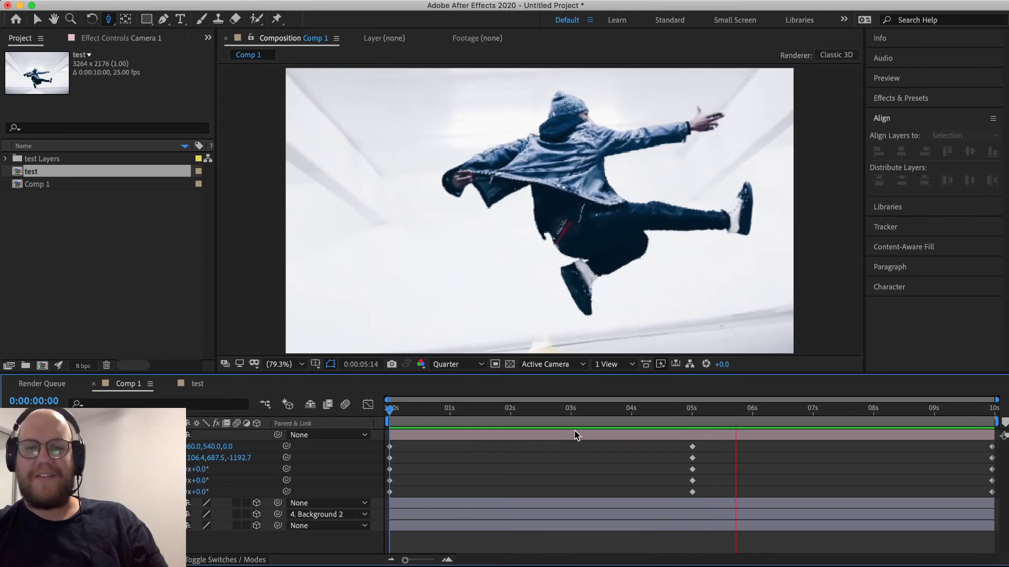
key(space)
Step: Collapse the keyframed properties of all layers in Comp 1 and clear the layer selection
key(super+a)
key(u)
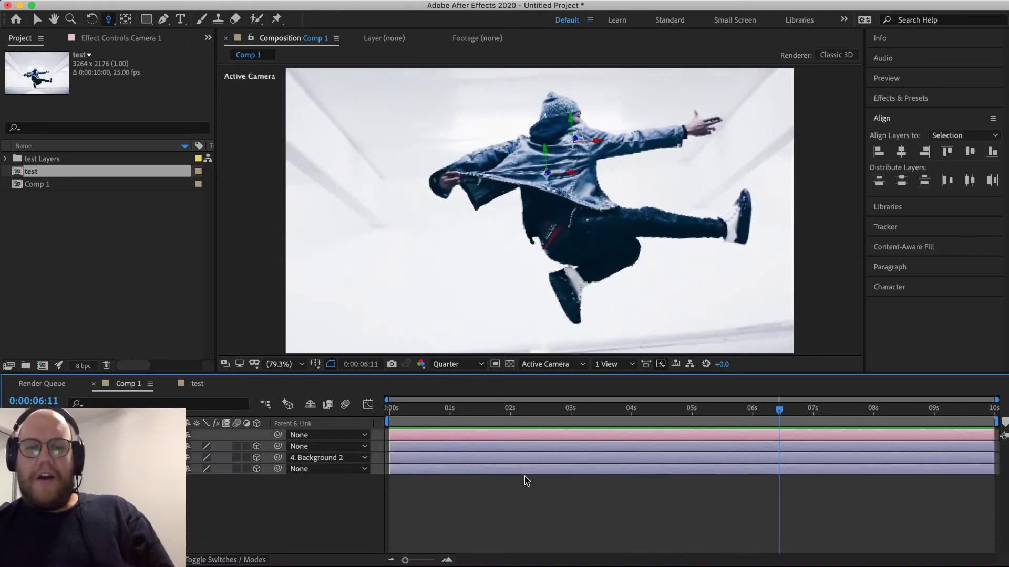
click(525, 477)
Step: Create a 1920 x 1080 px solid named Pale Gray-Blue Solid 1 and place it directly below the camera layer
click(246, 0)
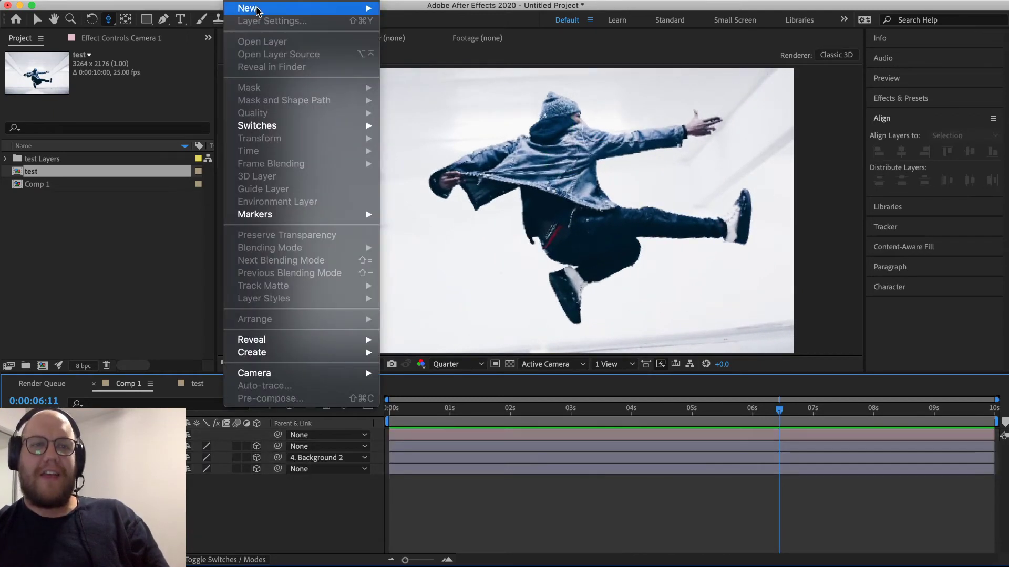
mouse_move(252, 7)
click(433, 25)
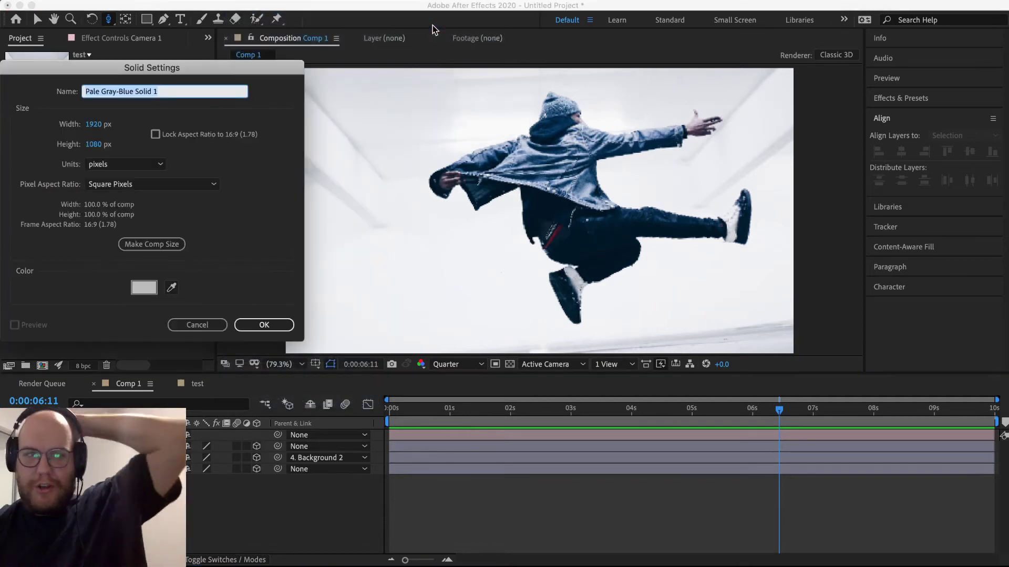
key(Return)
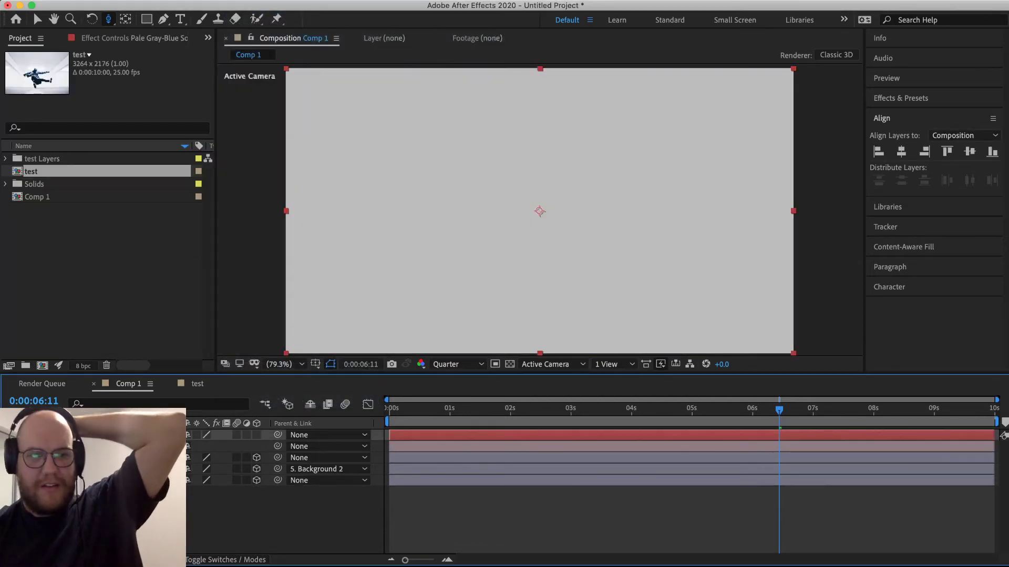
click(116, 517)
mouse_move(115, 435)
mouse_down()
mouse_move(116, 464)
mouse_move(116, 451)
mouse_up()
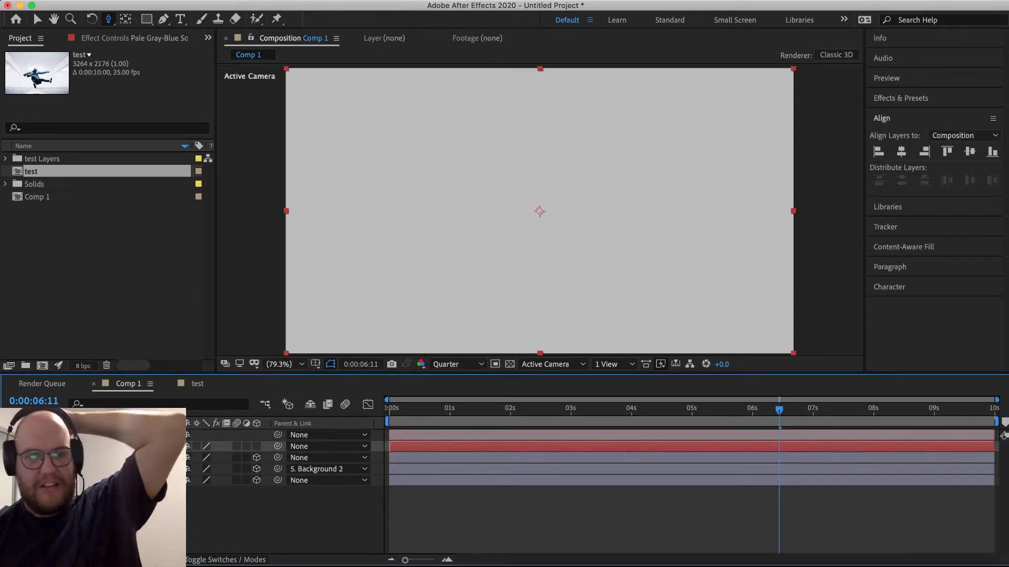
Step: Apply the CC Particle World simulation effect to the pale gray-blue solid
click(285, 1)
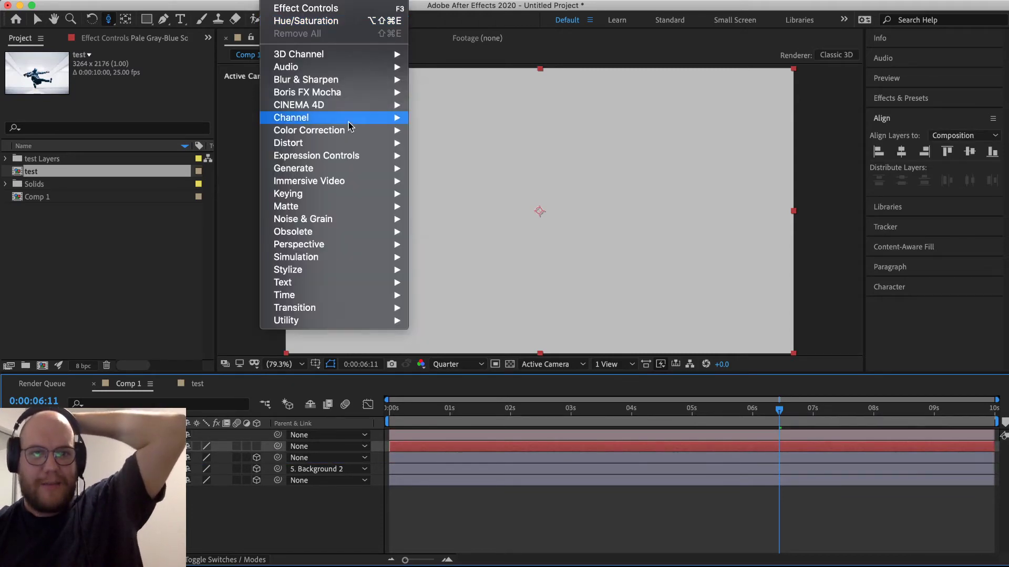
mouse_move(363, 223)
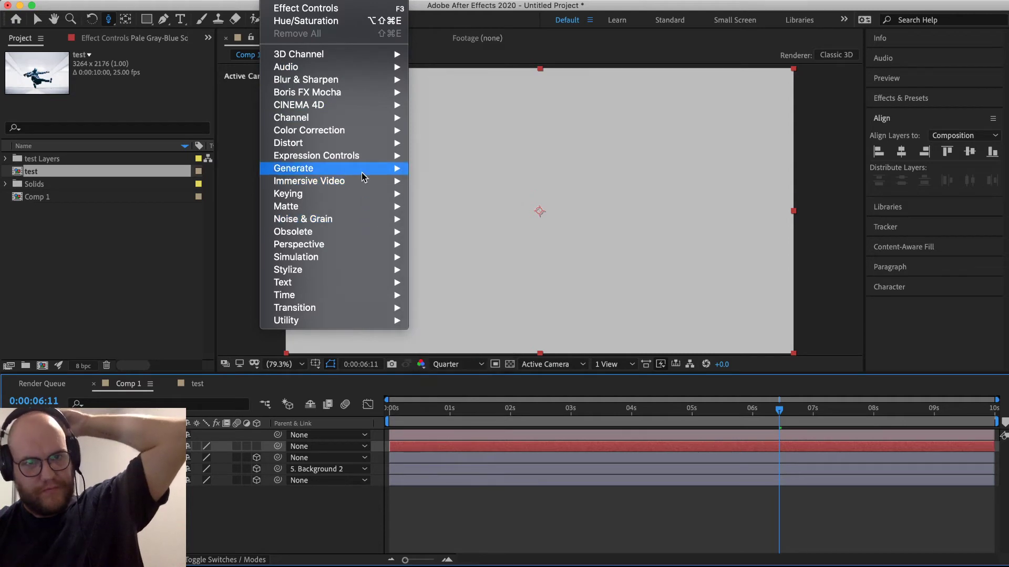
mouse_move(361, 175)
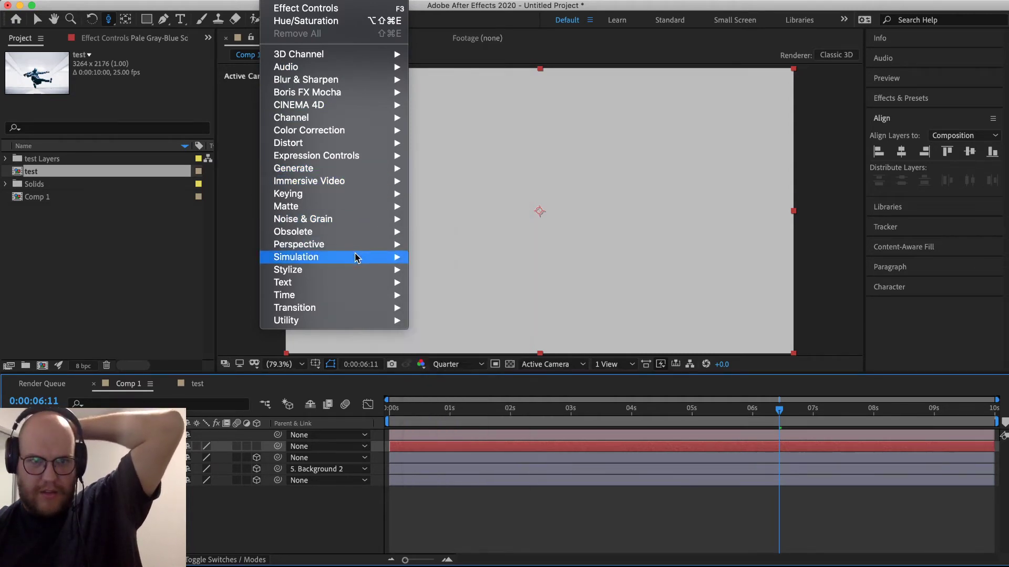
mouse_move(355, 257)
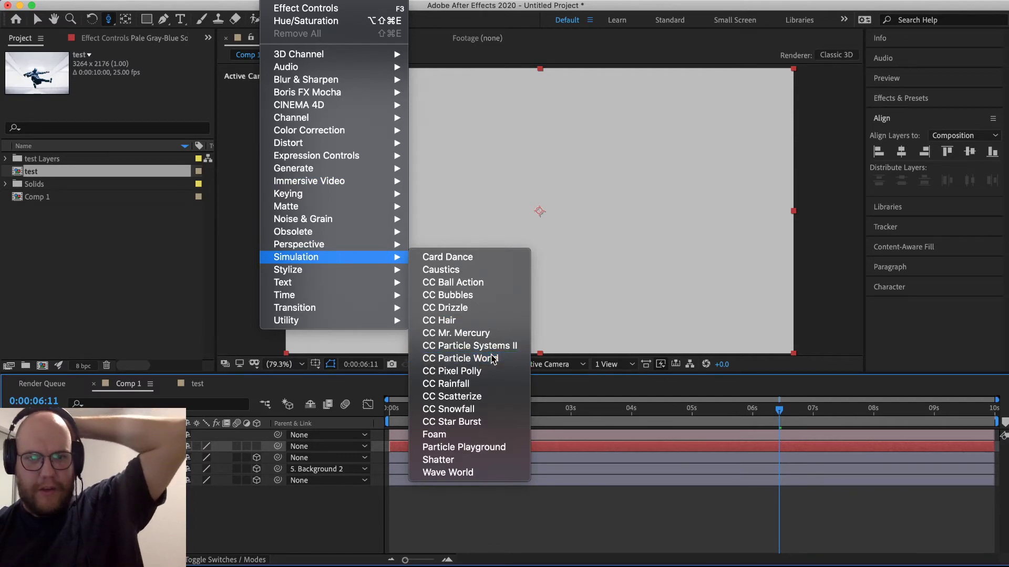
click(460, 358)
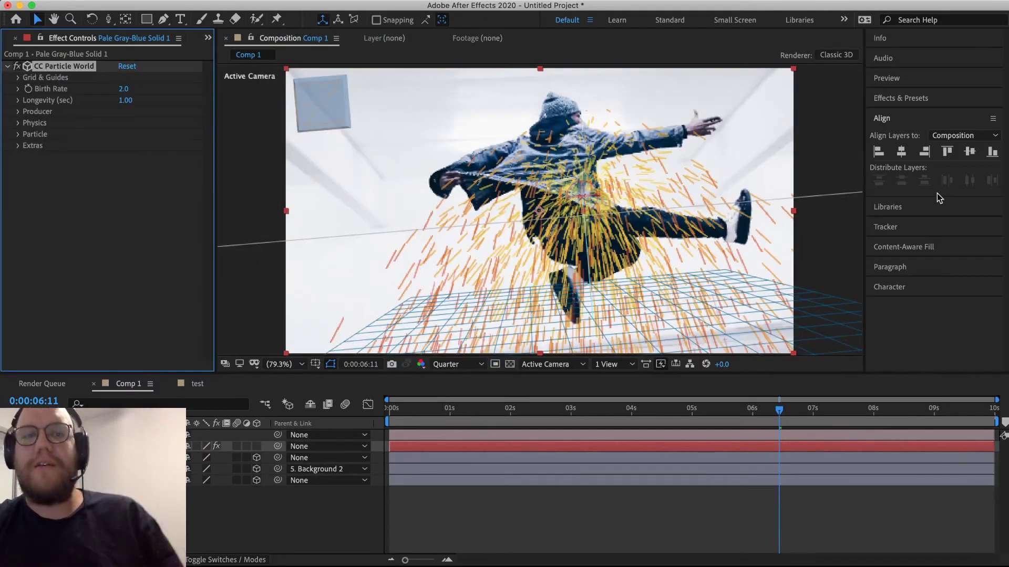
Step: Keep the Explosive particle animation and spread the producer with Radius X 1.385 and Radius Y 0.595
click(18, 112)
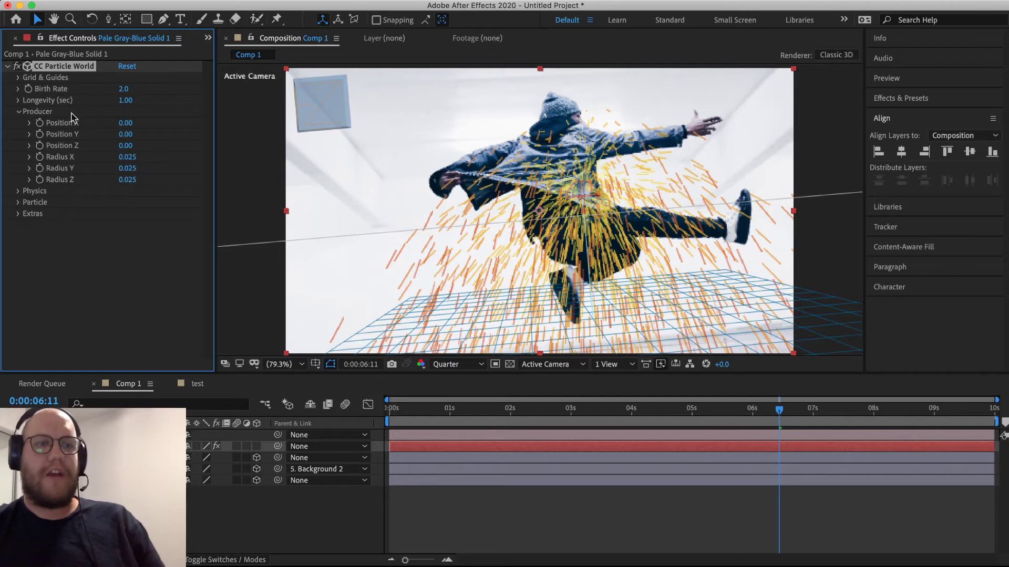
click(18, 191)
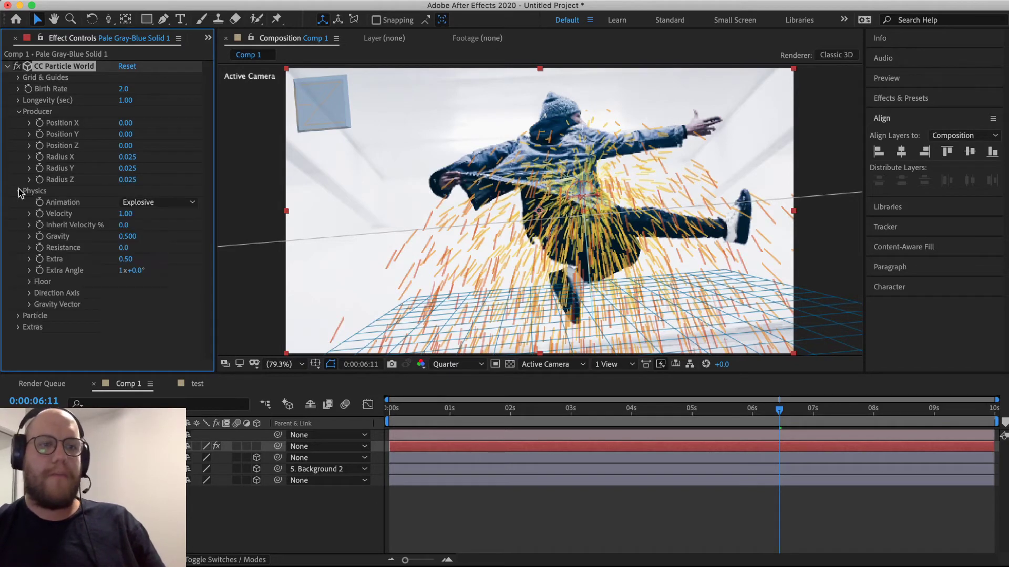
click(138, 201)
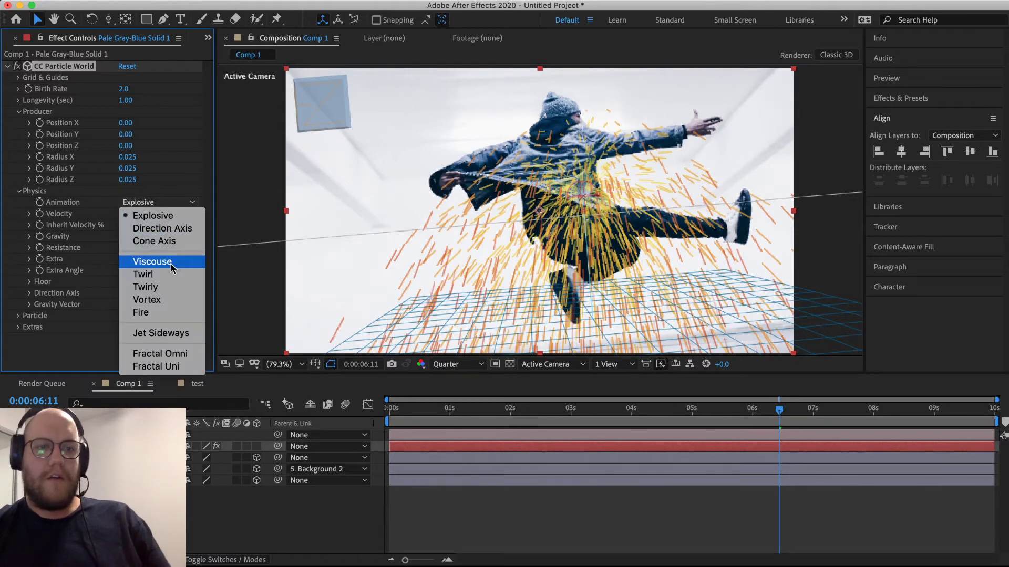
click(177, 219)
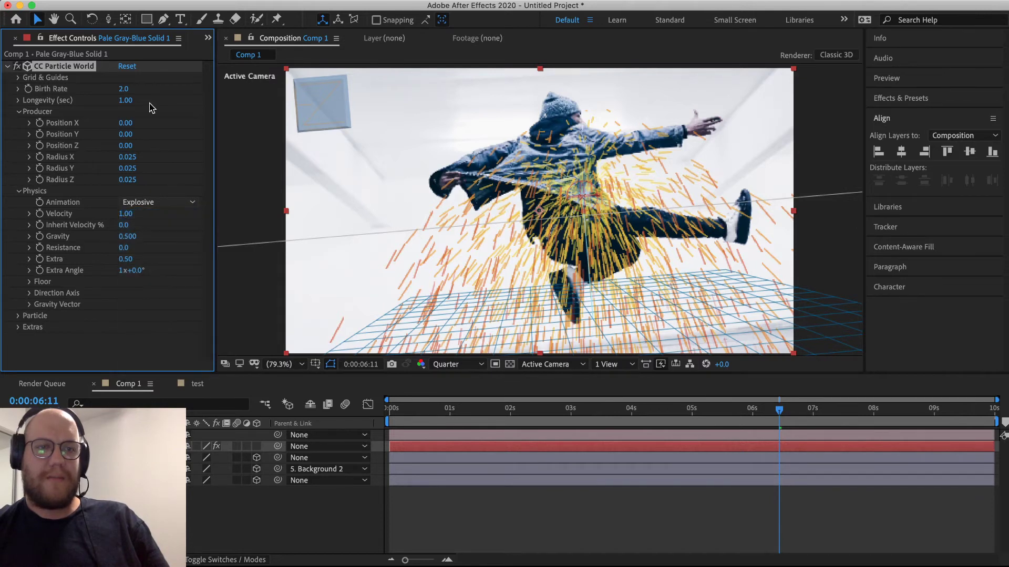
drag(127, 157, 219, 159)
drag(128, 169, 173, 170)
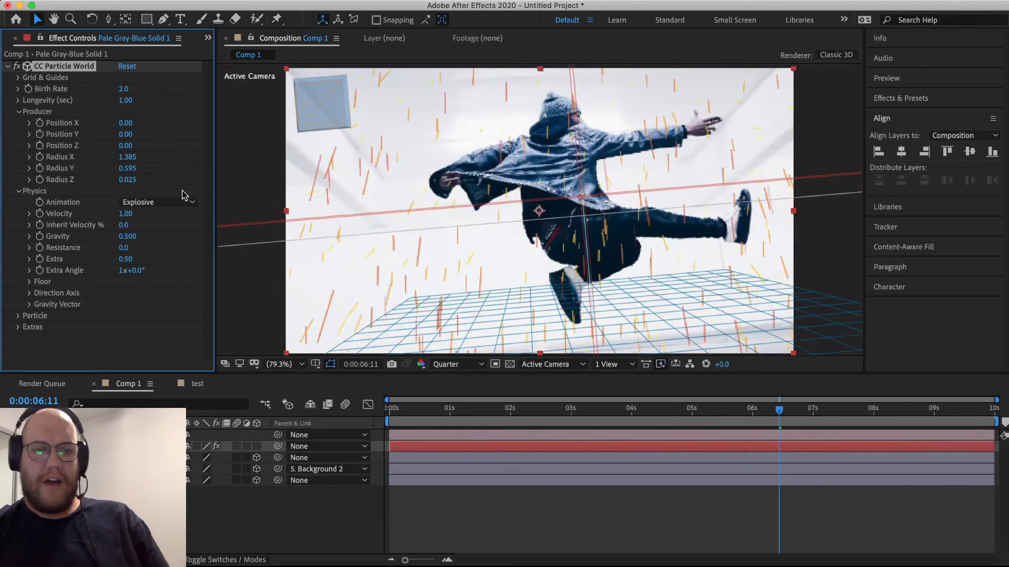
Step: Move the particle solid beneath the dancer layer and set the producer's Radius Z to 3.975
drag(105, 447, 105, 463)
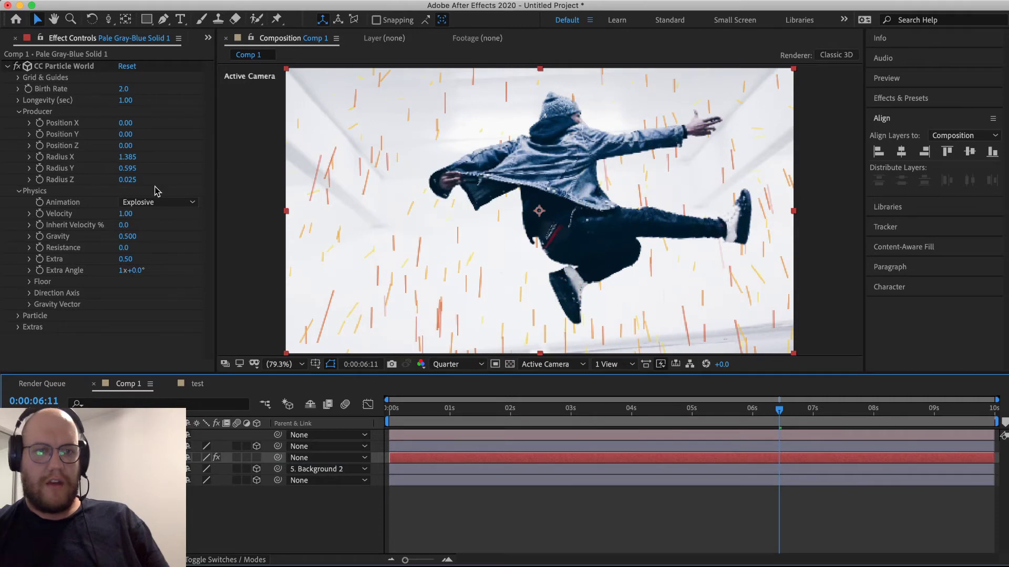
drag(126, 179, 404, 201)
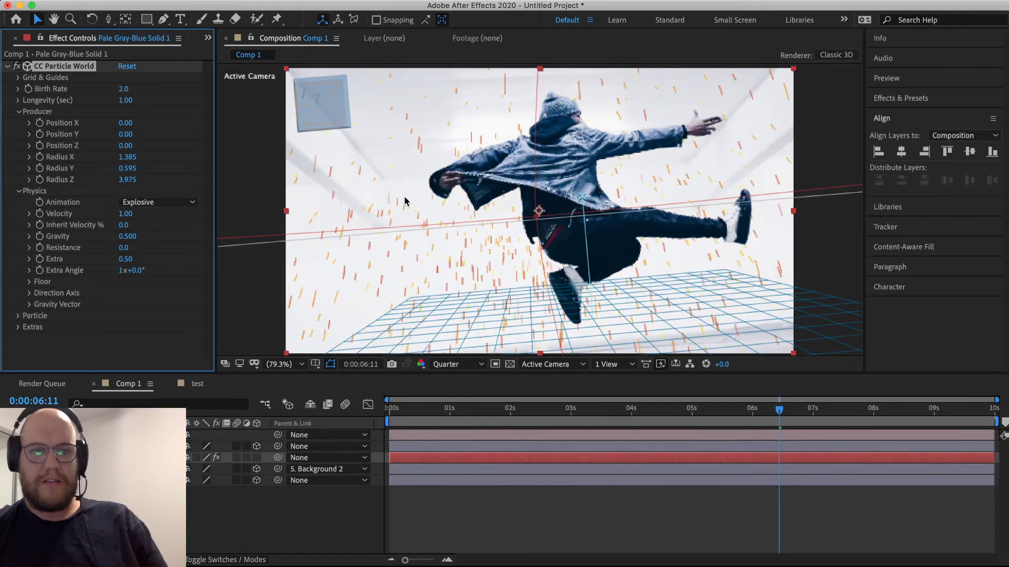
Step: Change the particle type to Faded Sphere with near-white birth and death colors, and preview the particles
click(18, 315)
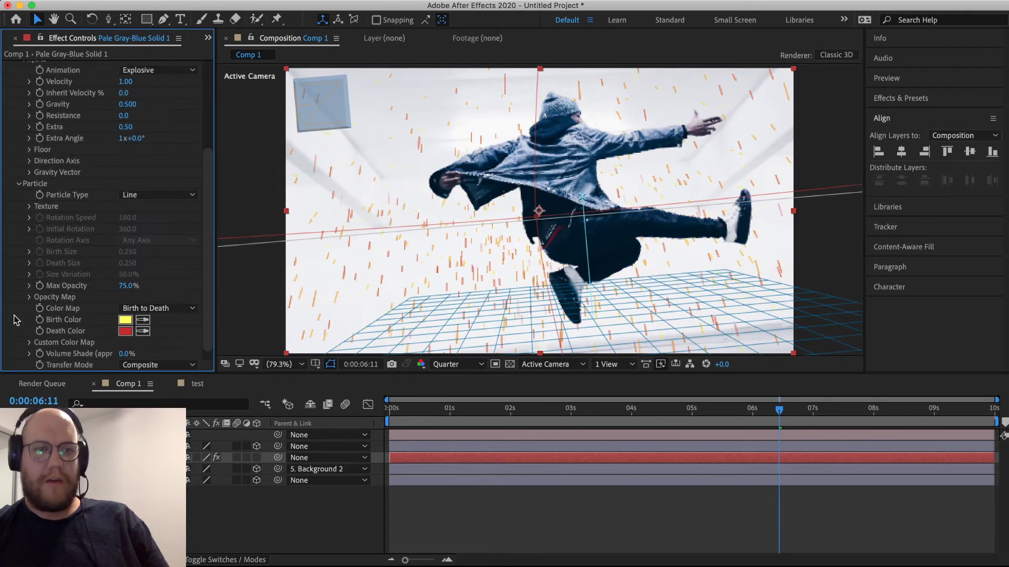
click(154, 199)
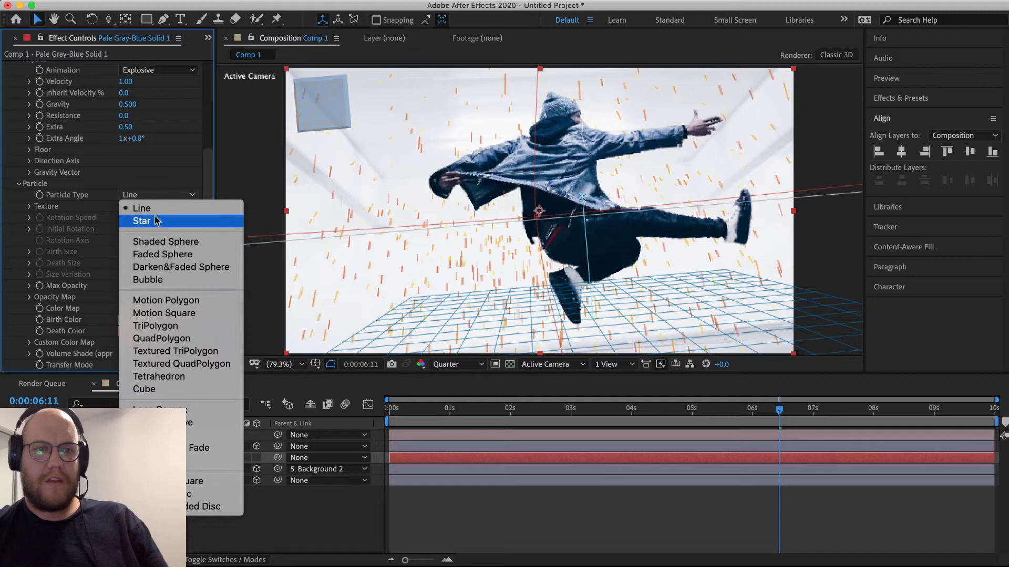
click(162, 248)
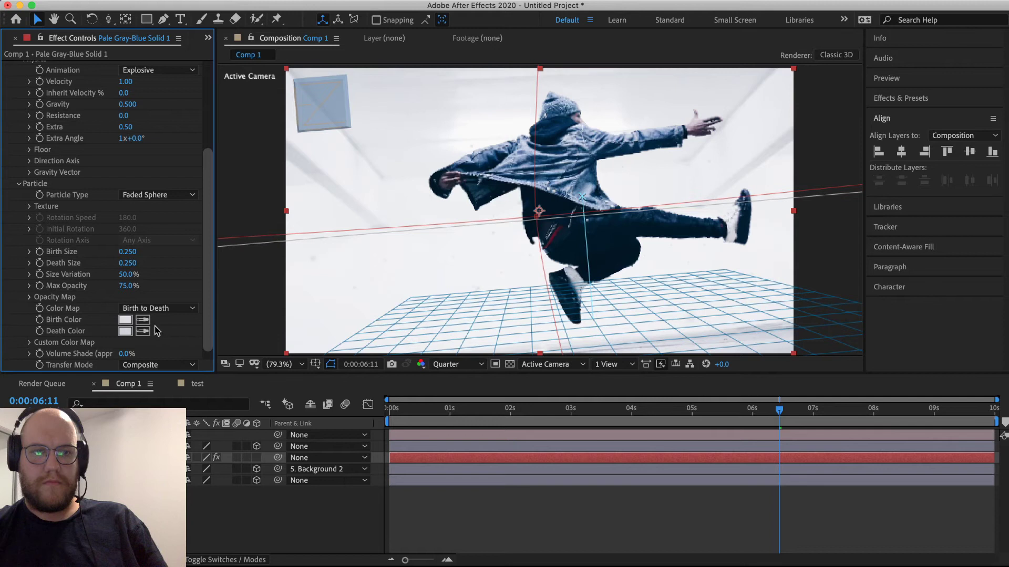
click(489, 487)
drag(579, 413, 522, 437)
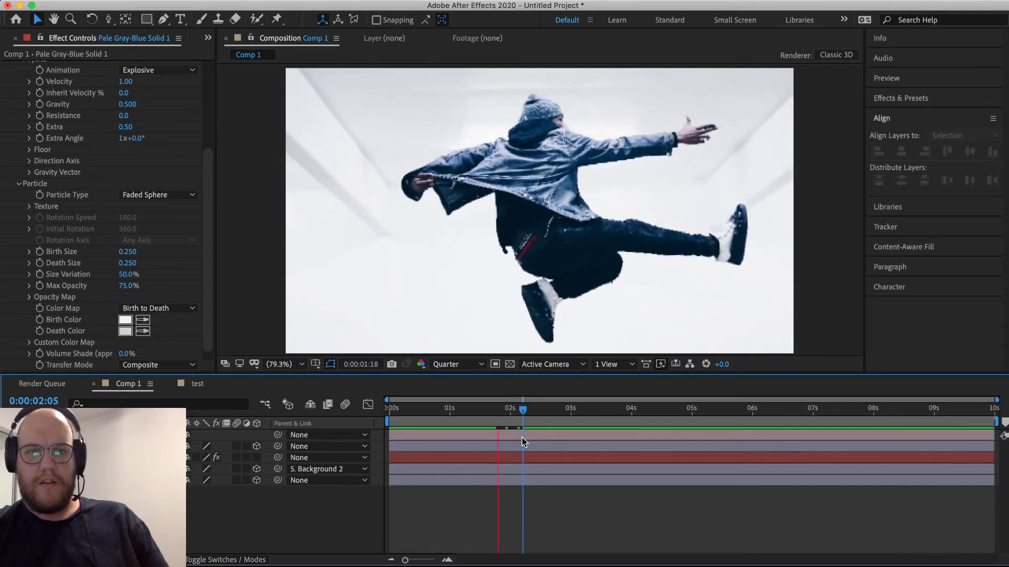
Step: Darken the particles' death and birth colors to grays and preview the result
click(125, 331)
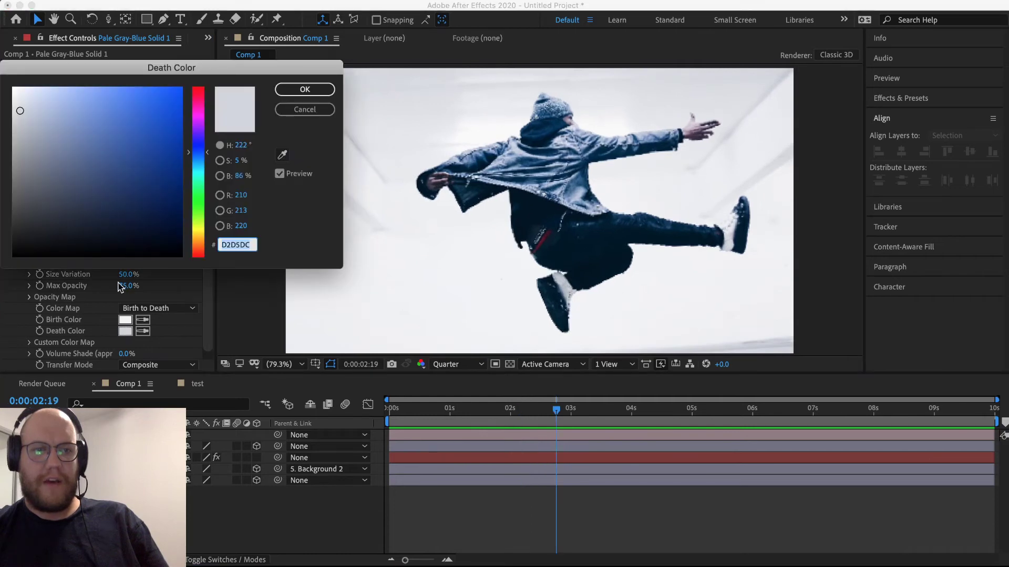
click(19, 134)
key(Return)
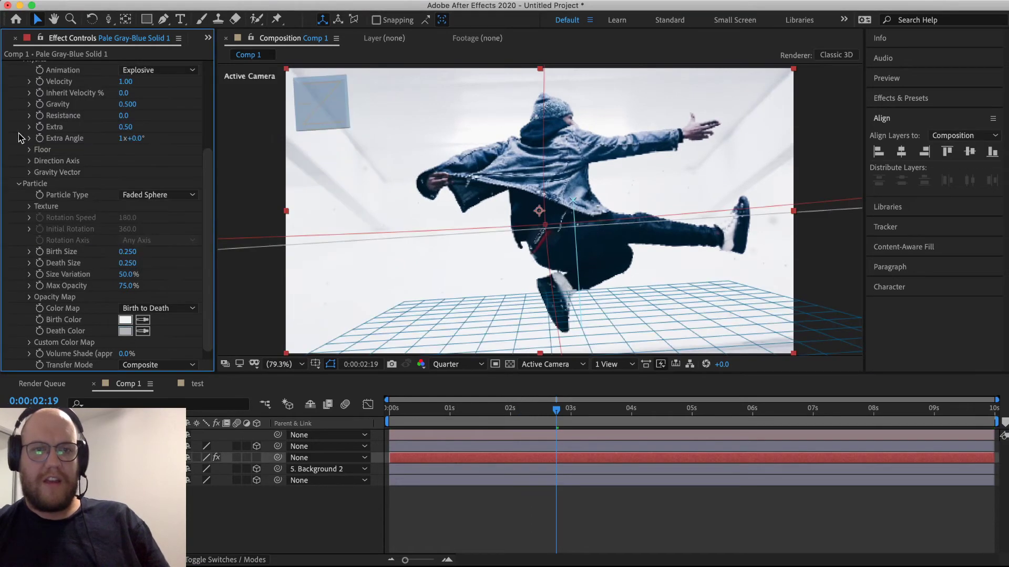
click(122, 320)
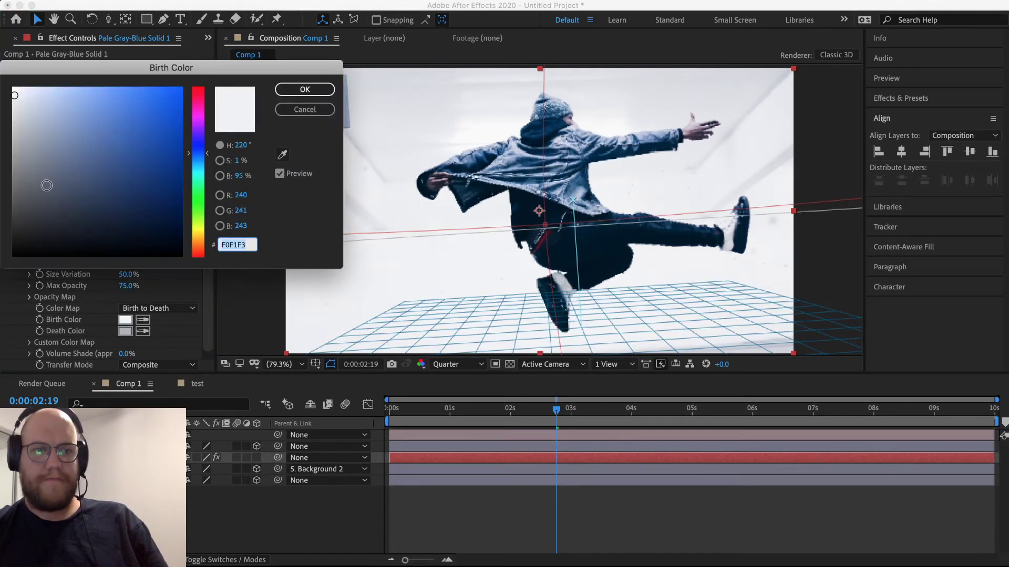
click(18, 157)
key(Return)
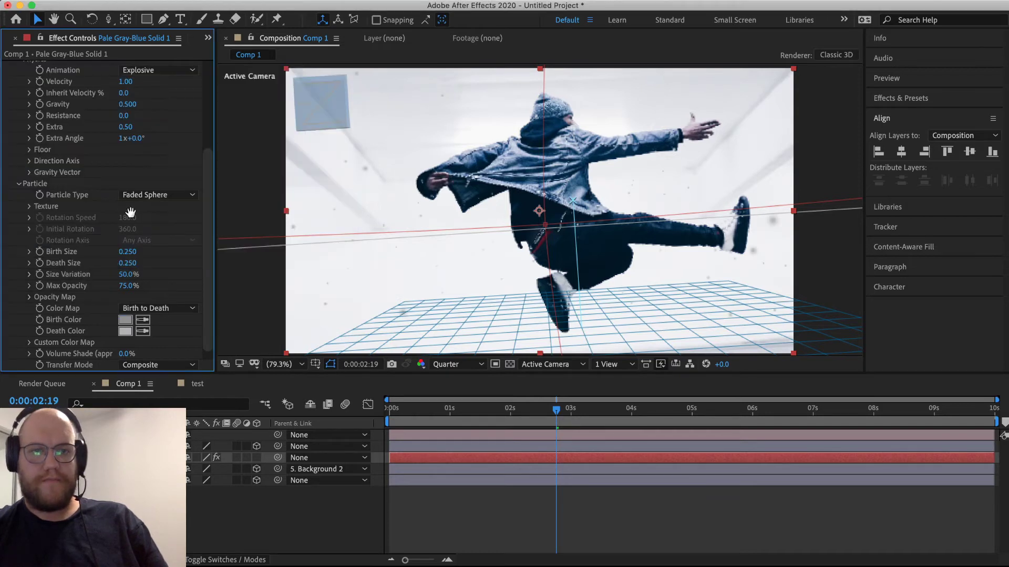
key(space)
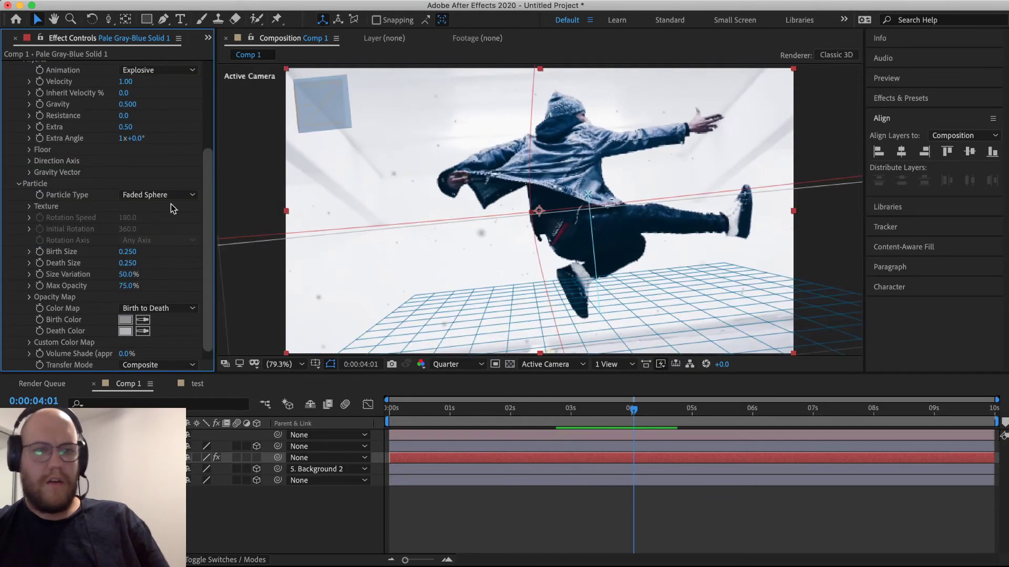
Step: Set the particle gravity to 0 and preview the particle motion from 0:00:04:01
scroll(32, 162, up, 5)
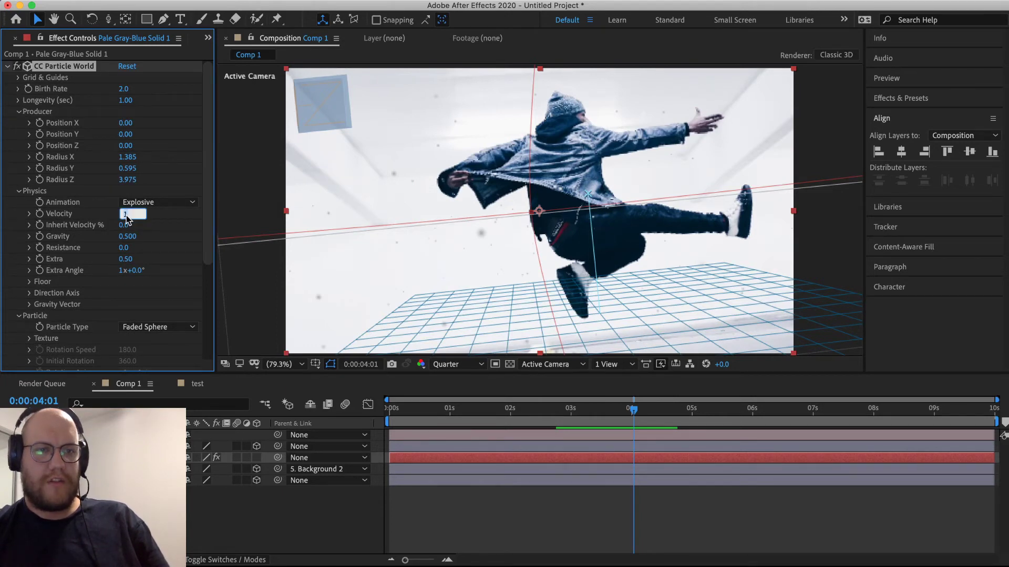
click(163, 236)
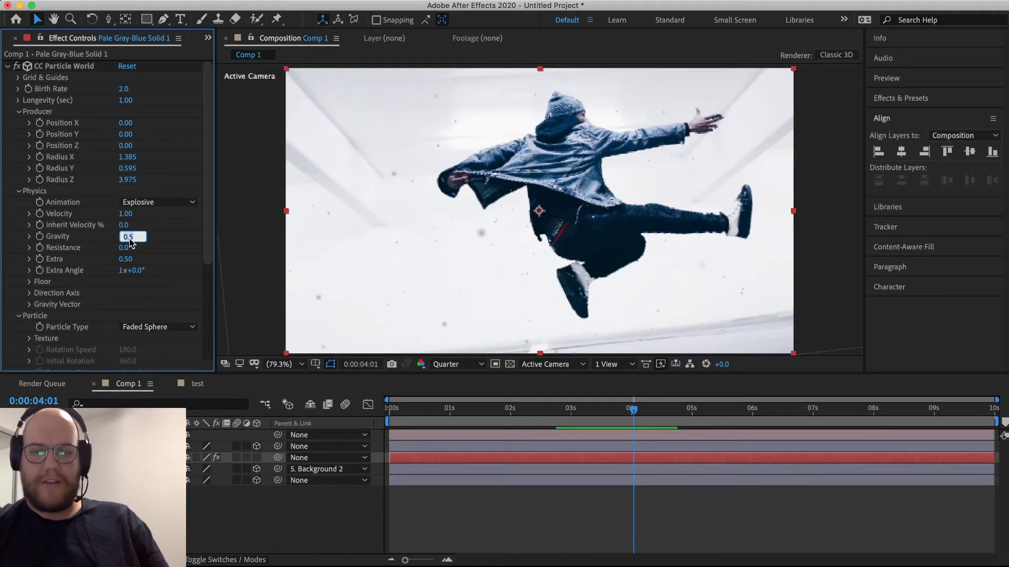
text(0)
key(Return)
key(space)
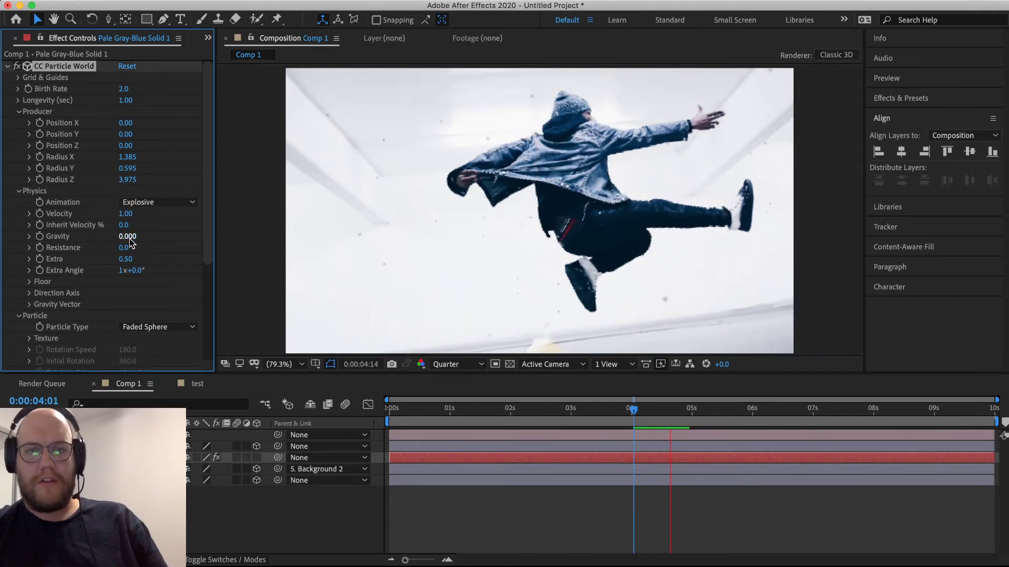
key(space)
click(133, 214)
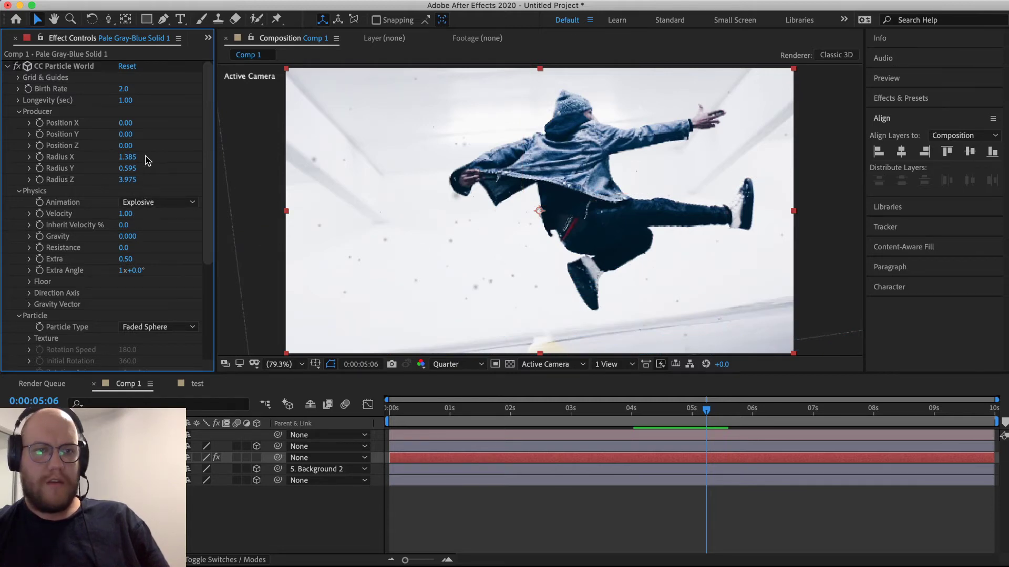
Step: Set the particle producer's Radius Y to 2.025 and preview the wider particle spread
drag(131, 168, 179, 166)
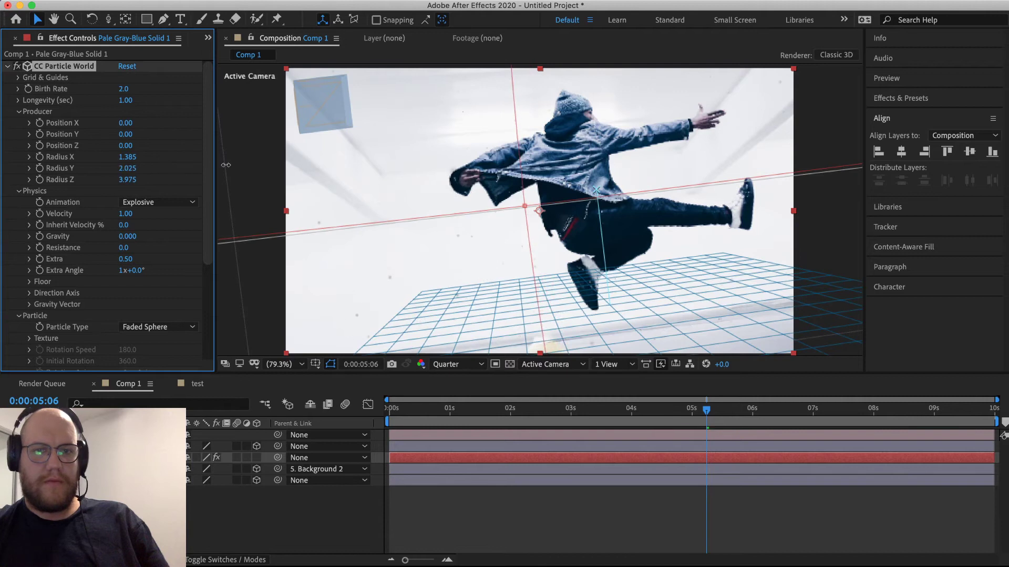
key(space)
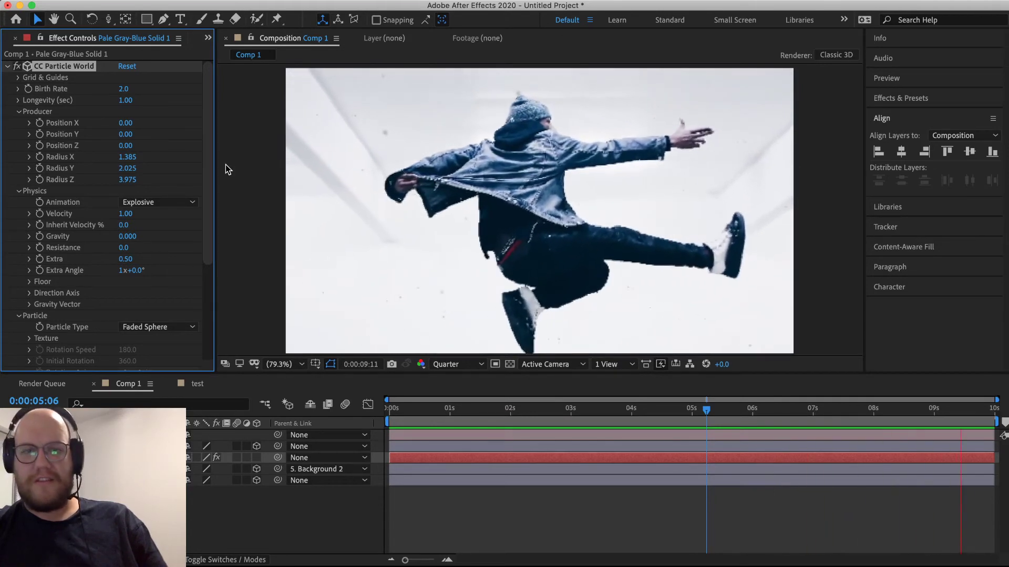
key(space)
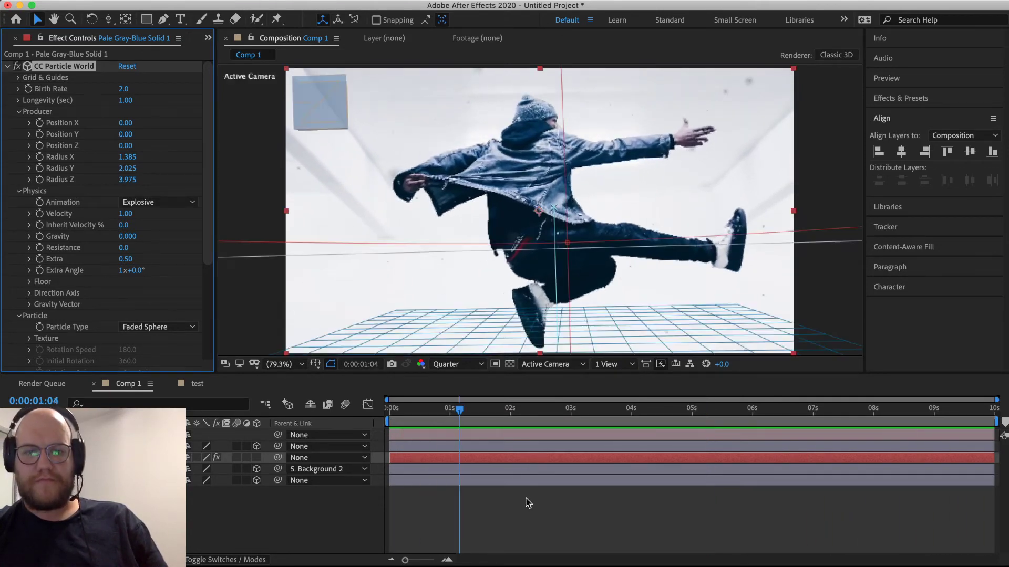
Step: Reveal Camera 1's keyframes and pull the camera back from the dancer at 0:00:00:00, to about -1427 in Z
click(526, 500)
drag(460, 409, 329, 414)
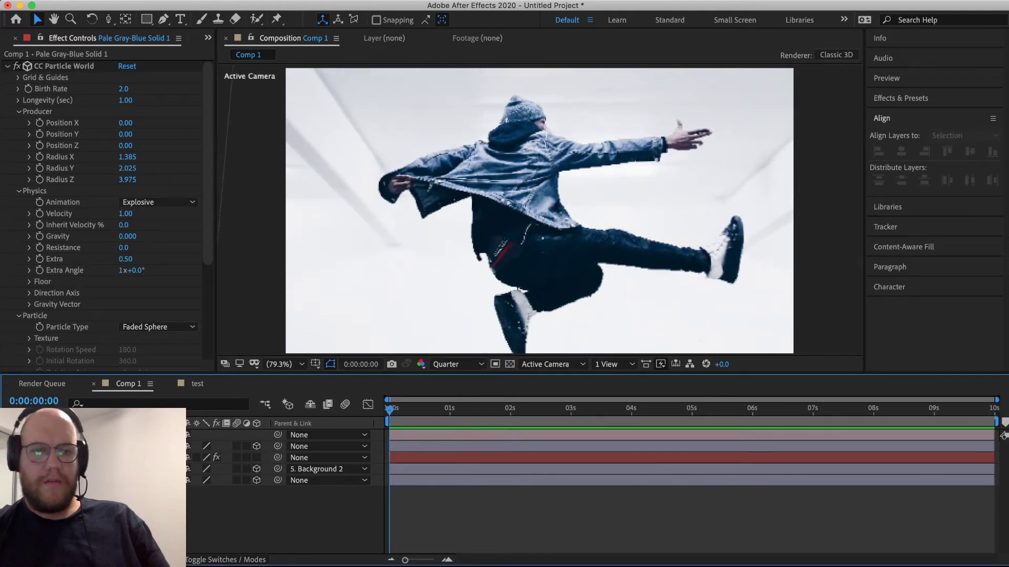
click(116, 435)
key(u)
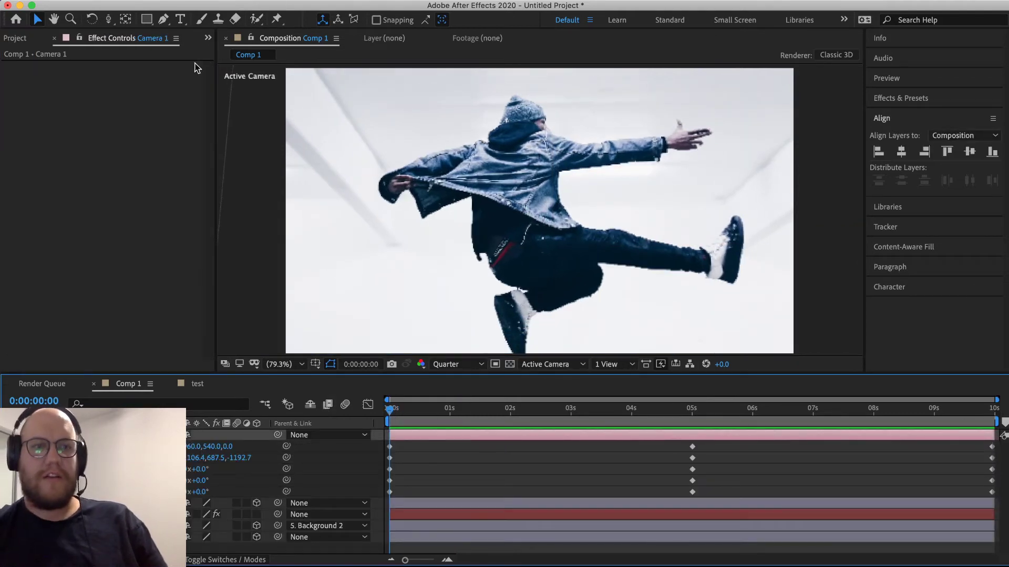
drag(110, 21, 188, 64)
drag(504, 152, 499, 191)
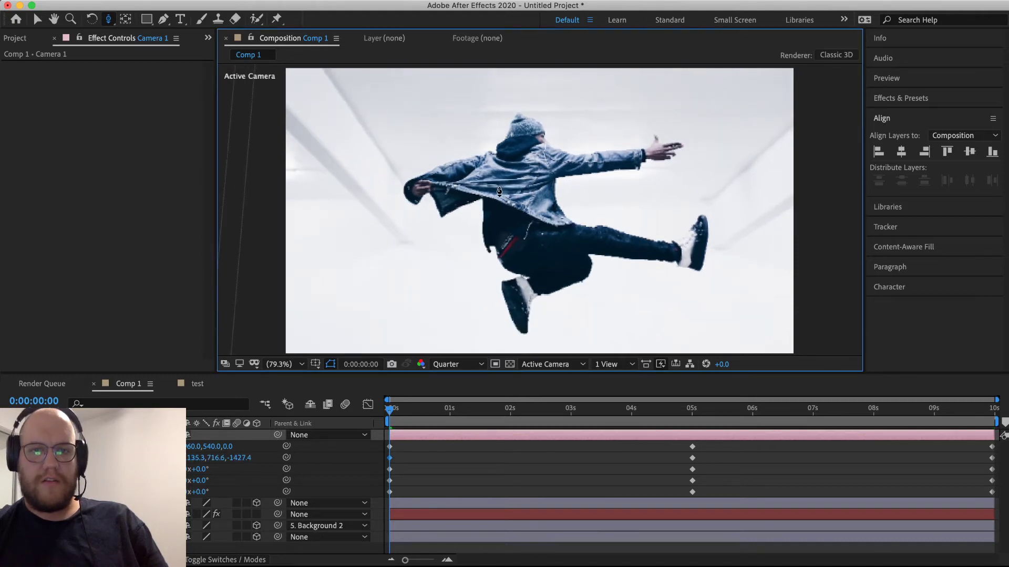
key(super+z)
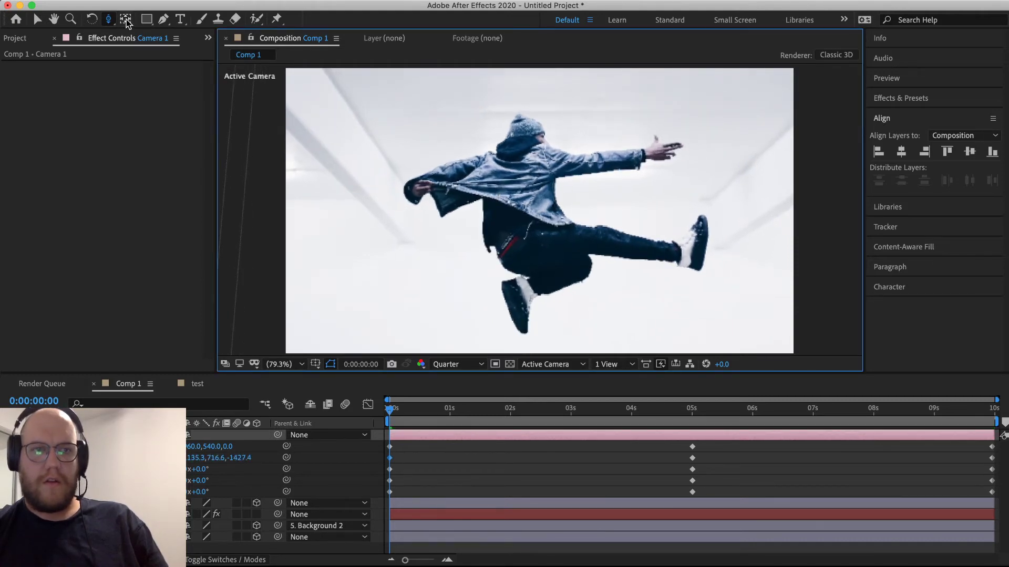
Step: Orbit the camera around the dancer to a new starting angle at 0:00:00:00 and preview the camera move
drag(108, 20, 149, 39)
drag(463, 194, 556, 350)
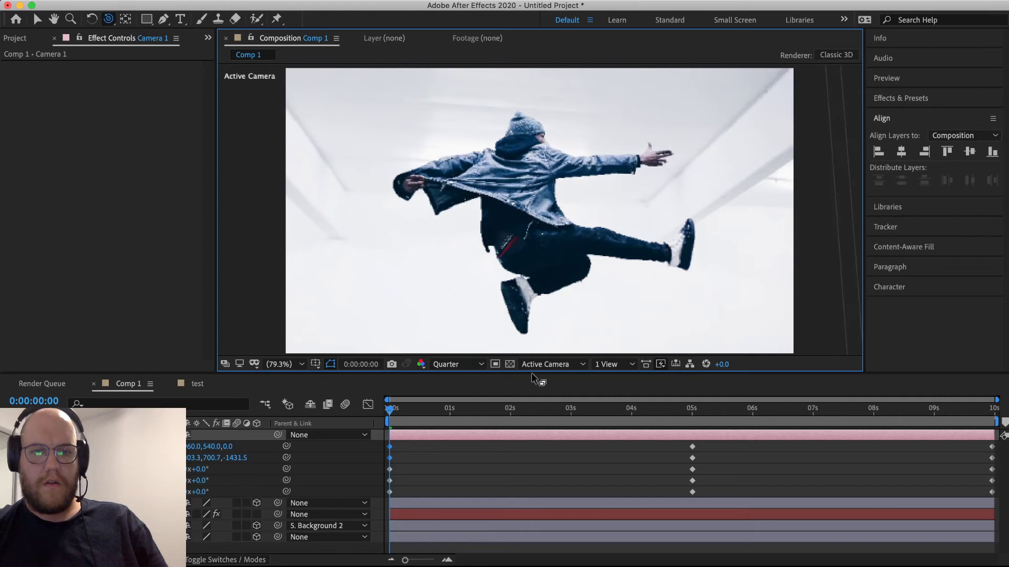
drag(404, 409, 333, 455)
key(space)
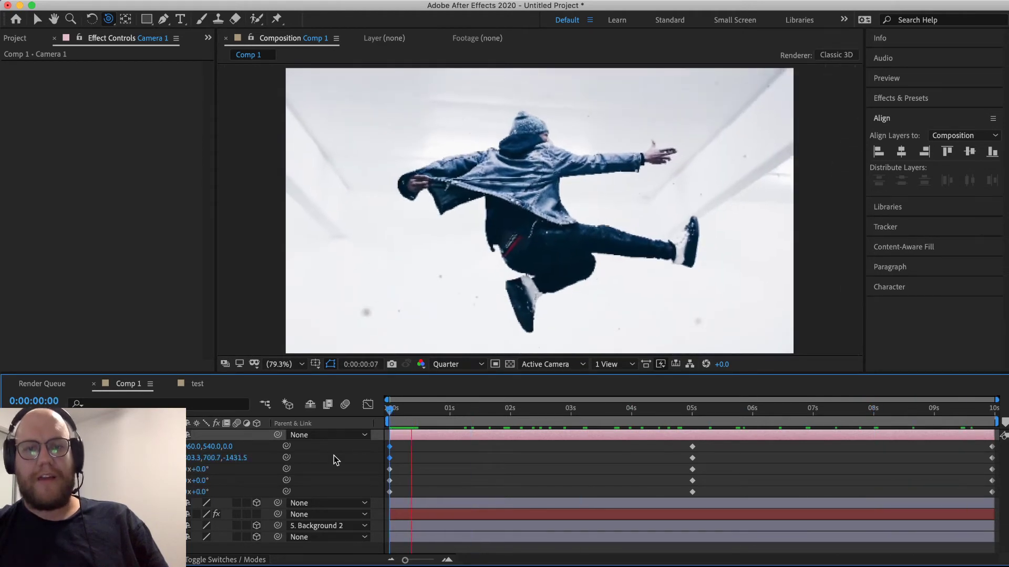
key(space)
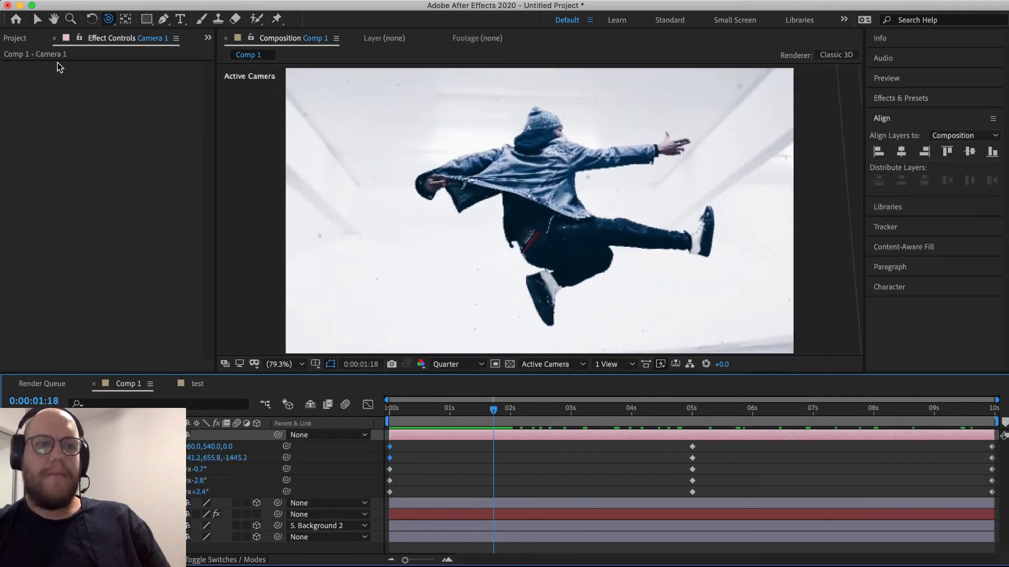
Step: Shorten Comp 1's duration to 0:00:05:00 in its composition settings
click(14, 39)
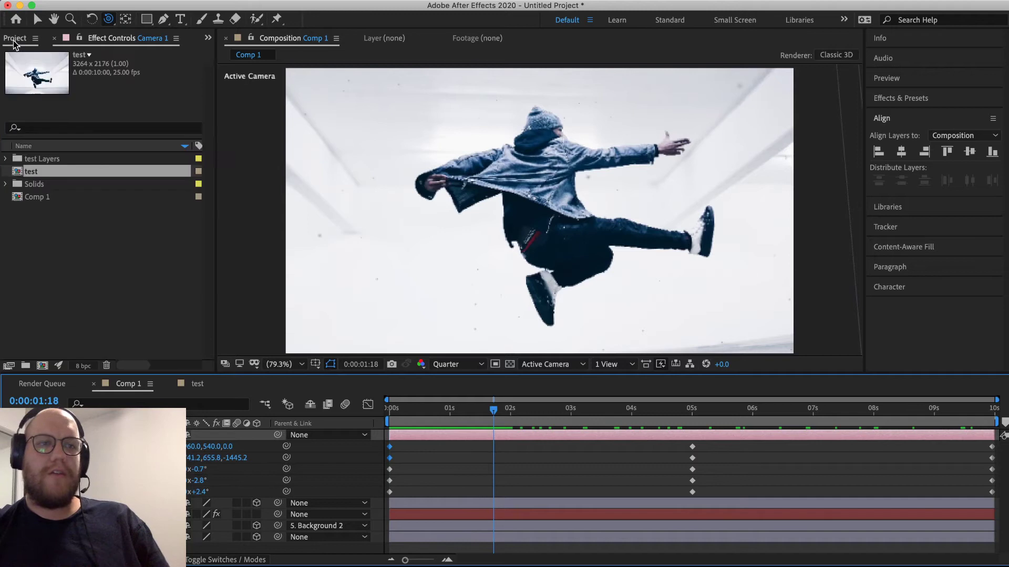
click(33, 198)
right_click(62, 199)
click(103, 209)
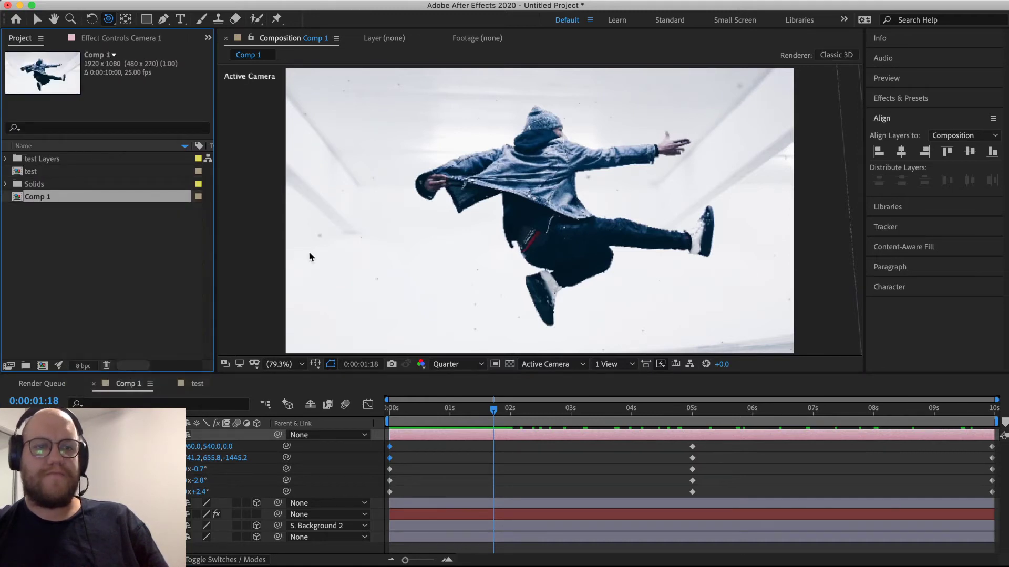
click(107, 293)
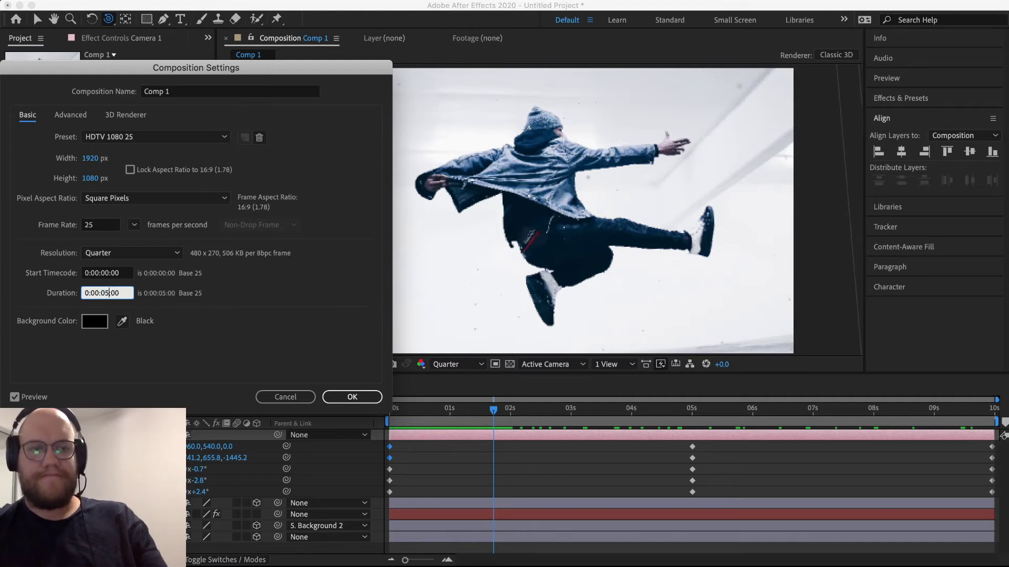
text(5)
key(Return)
Step: Move the camera's keyframes from the end of the composition to its midpoint at 0:00:02:13
click(606, 515)
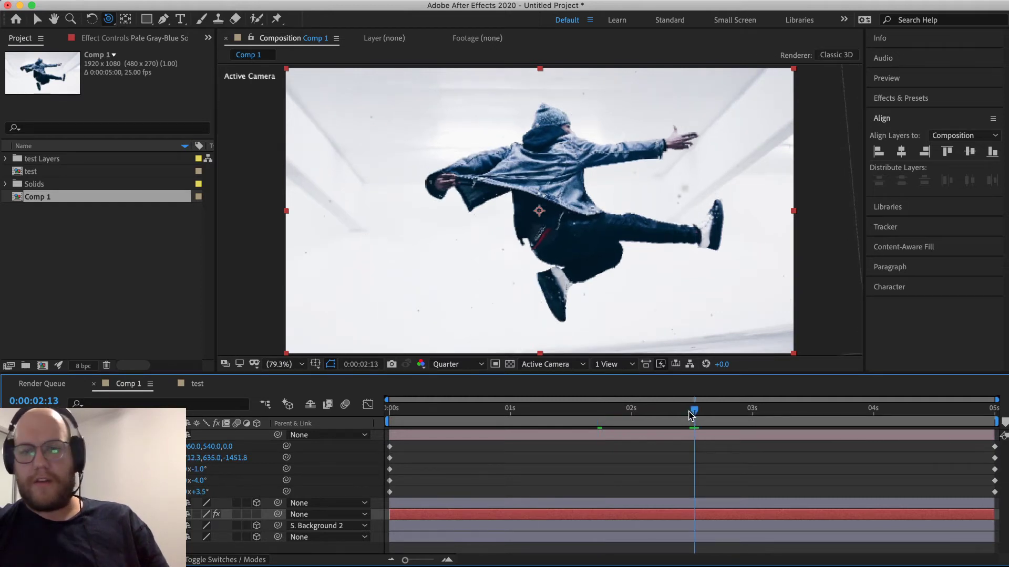
drag(967, 451, 994, 495)
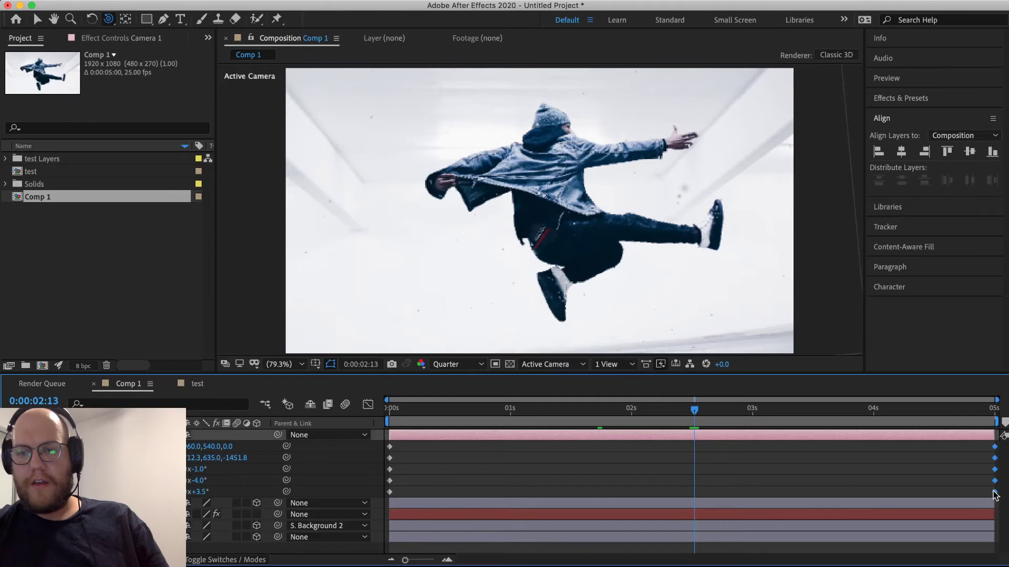
drag(743, 478, 696, 482)
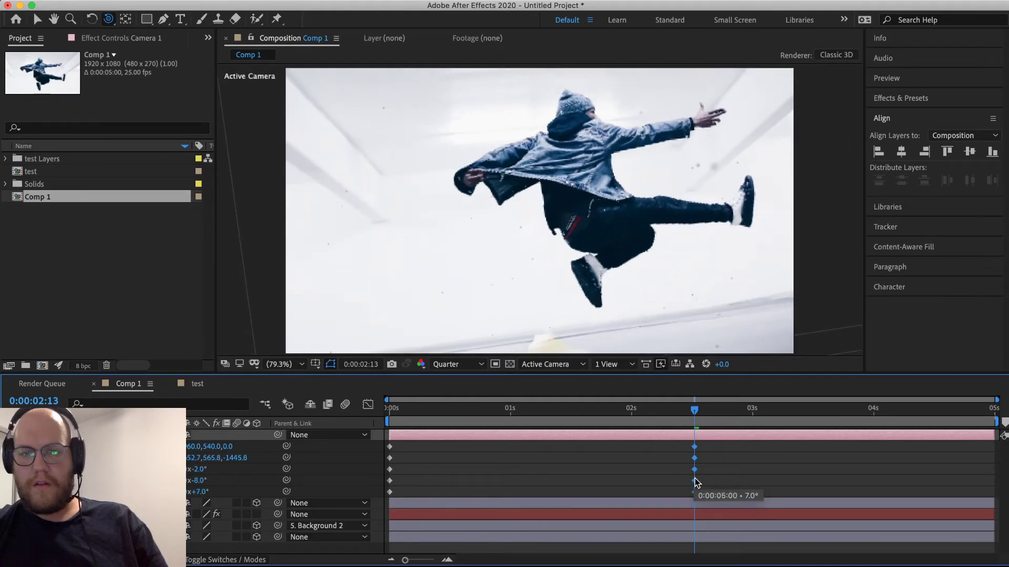
Step: Duplicate the camera's starting keyframes to the composition's end at 5 seconds and preview the loop
drag(400, 492, 364, 452)
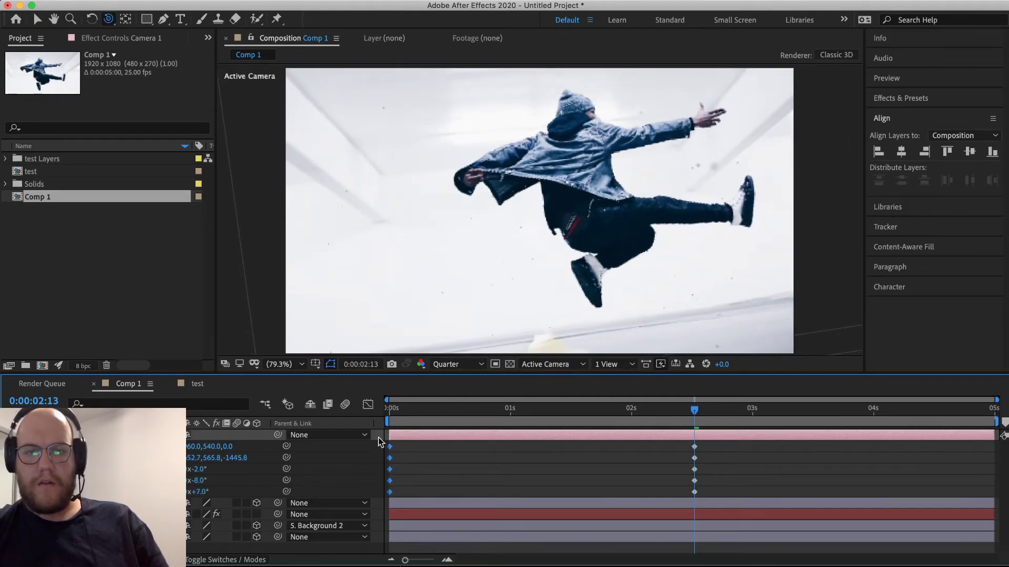
click(802, 424)
key(ctrl+v)
drag(806, 452, 995, 463)
key(space)
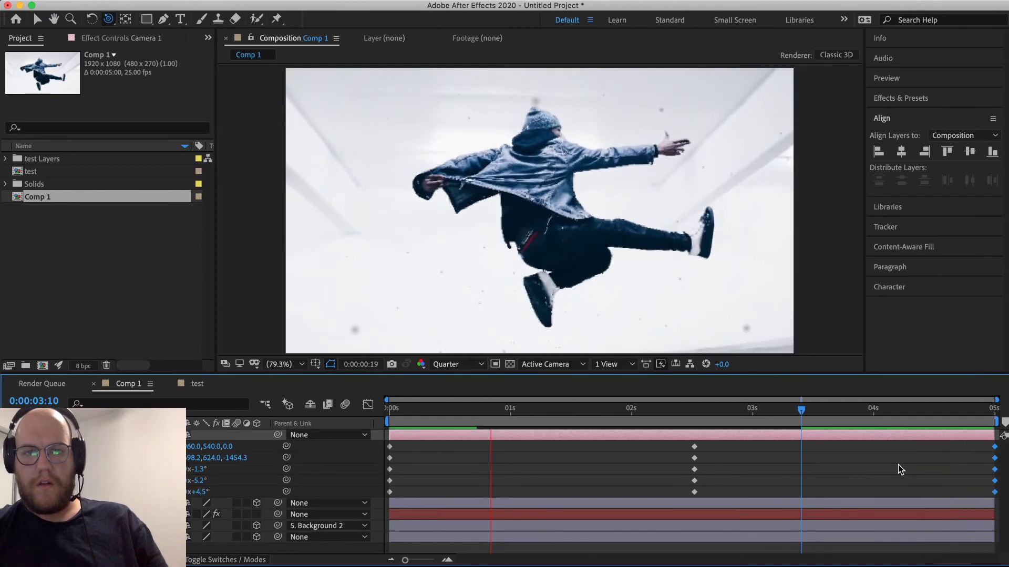
Step: Stop the preview at the middle camera keyframe at 0:00:02:13 and dolly the camera there with the Track Z Camera tool
click(811, 488)
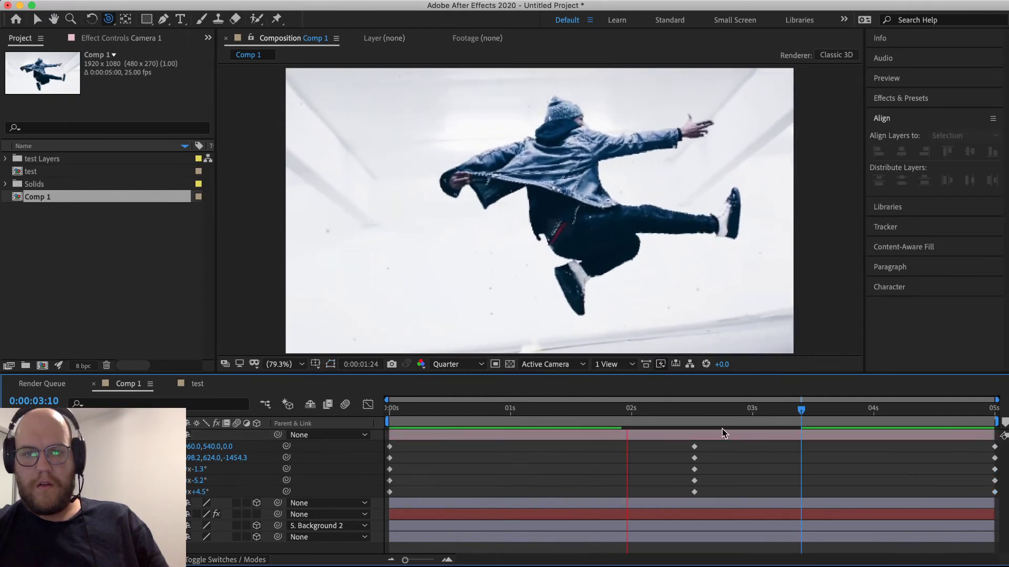
click(695, 415)
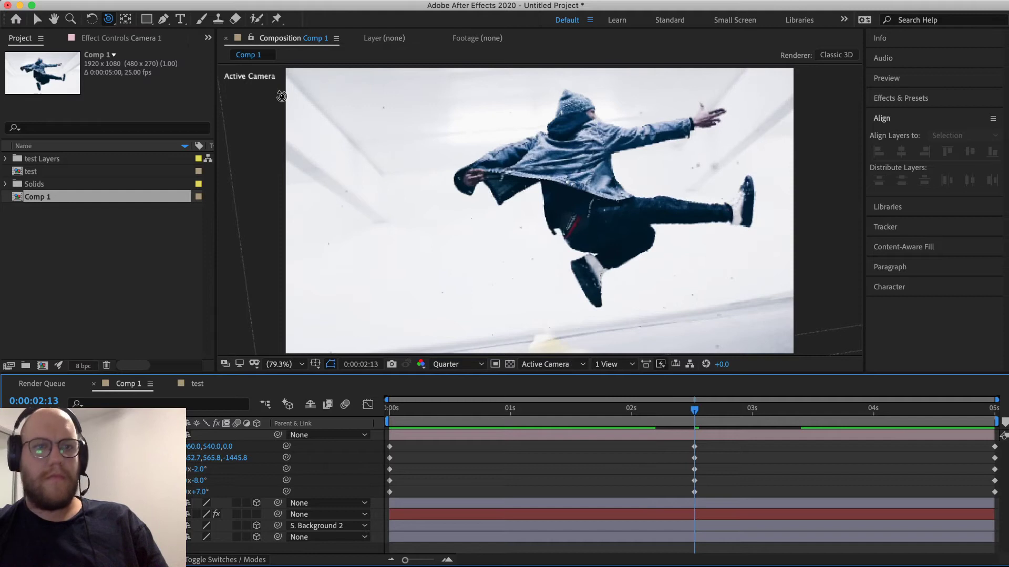
click(110, 20)
click(164, 65)
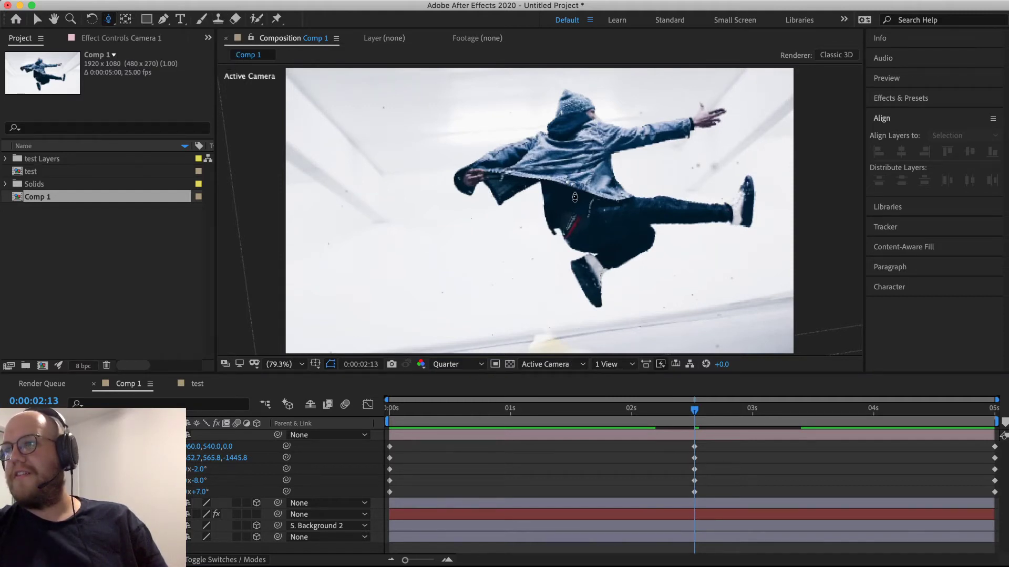
mouse_move(587, 189)
mouse_down()
mouse_move(583, 221)
mouse_move(583, 192)
mouse_up()
Step: At the first frame, dolly the camera to a Z position of about -1282 and orbit it around the dancer
drag(689, 418, 263, 438)
drag(512, 259, 533, 241)
click(108, 19)
click(142, 39)
drag(380, 192, 358, 194)
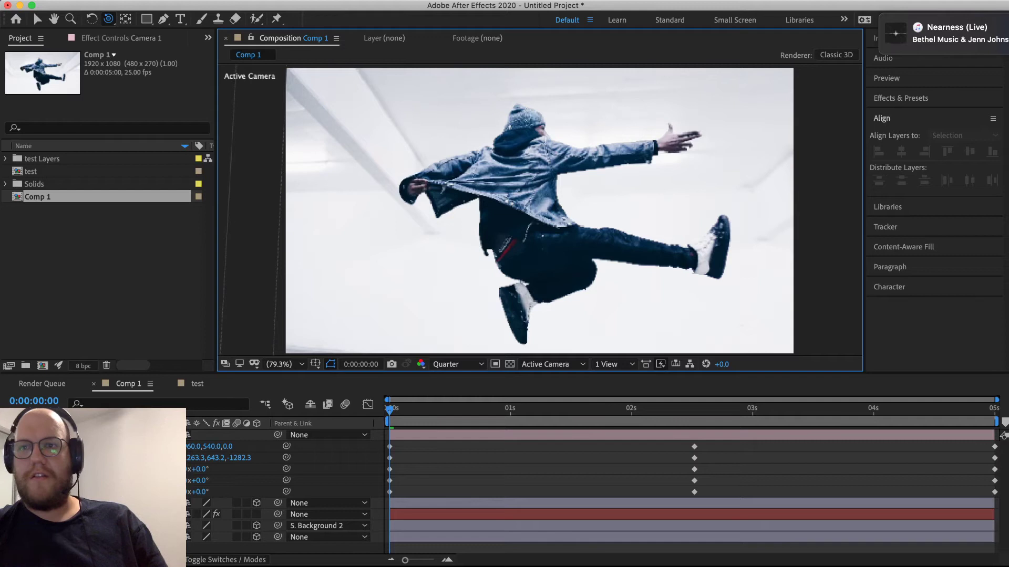
key(super+Tab)
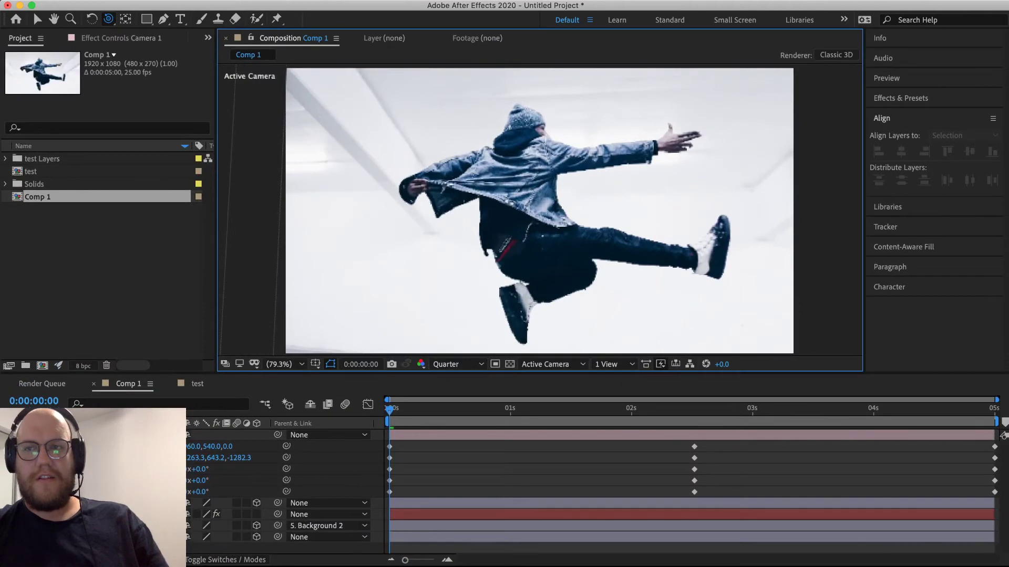
click(1007, 2)
scroll(947, 210, up, 3)
click(1001, 83)
click(1007, 2)
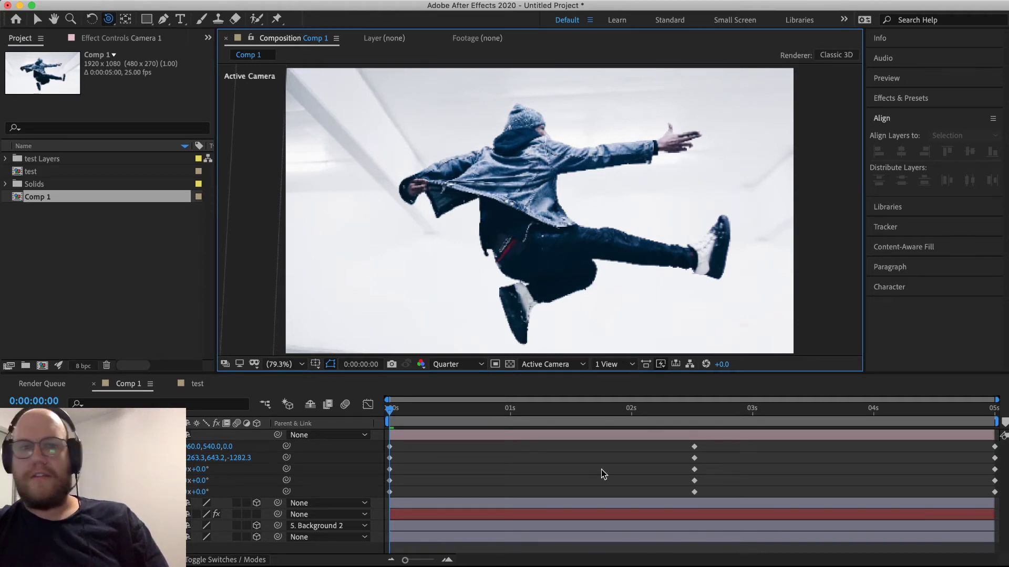
Step: Preview the camera animation of Comp 1 from the first frame
click(737, 465)
key(space)
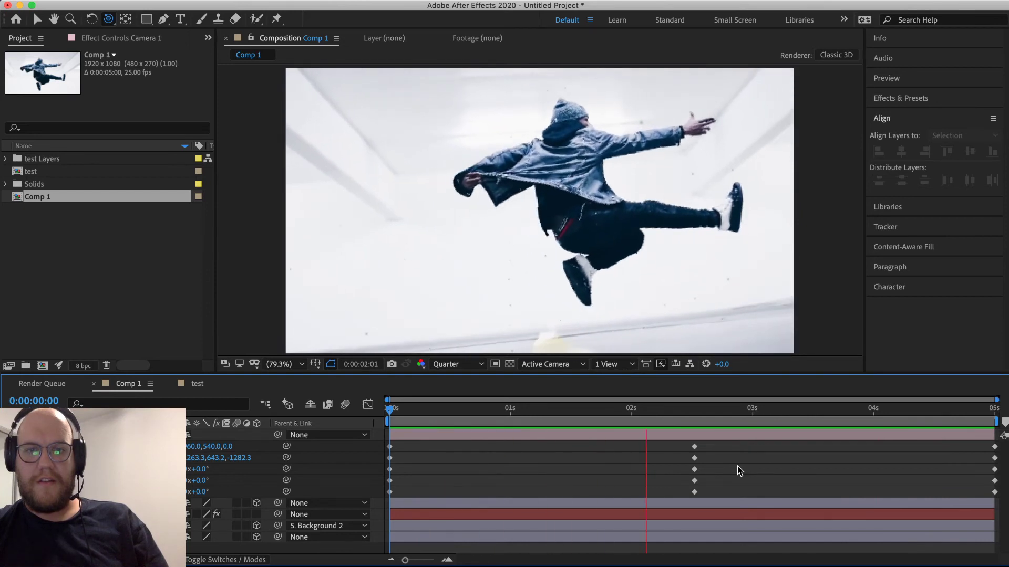
click(768, 411)
drag(771, 414, 322, 421)
key(space)
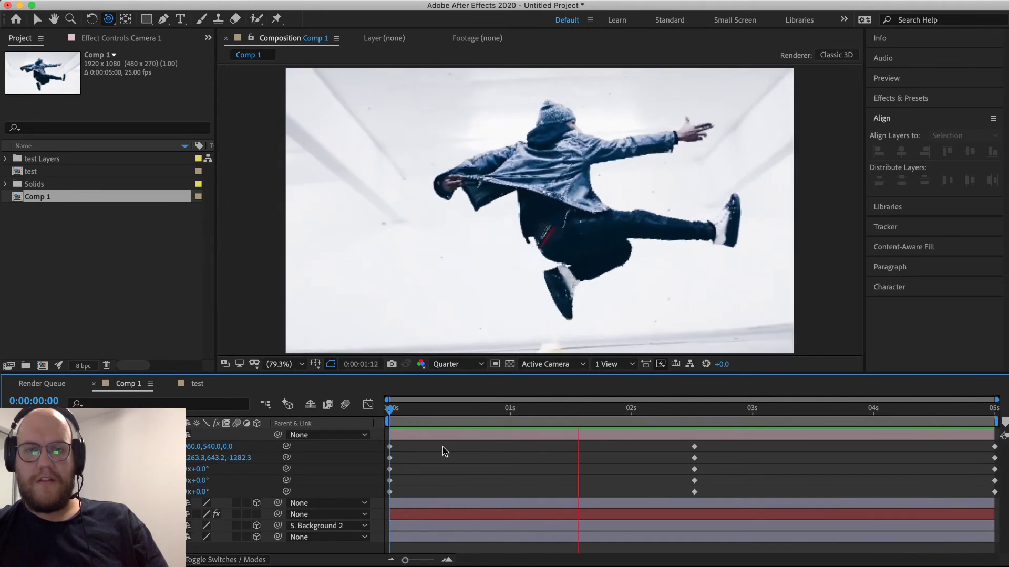
key(space)
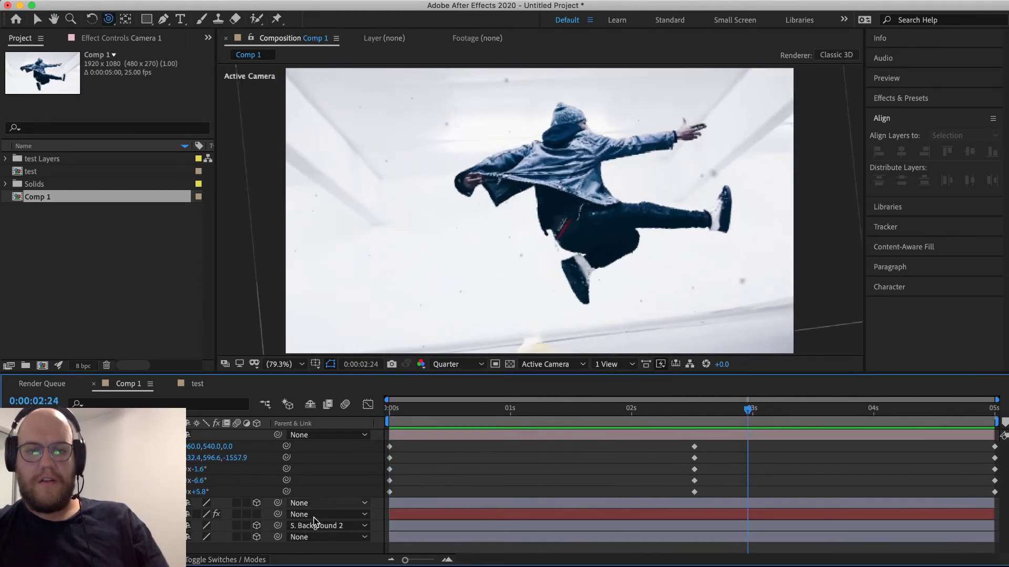
Step: Switch to Chrome and search the web for "after effect winggle" in a new tab
key(super+Tab)
key(super+t)
text(a)
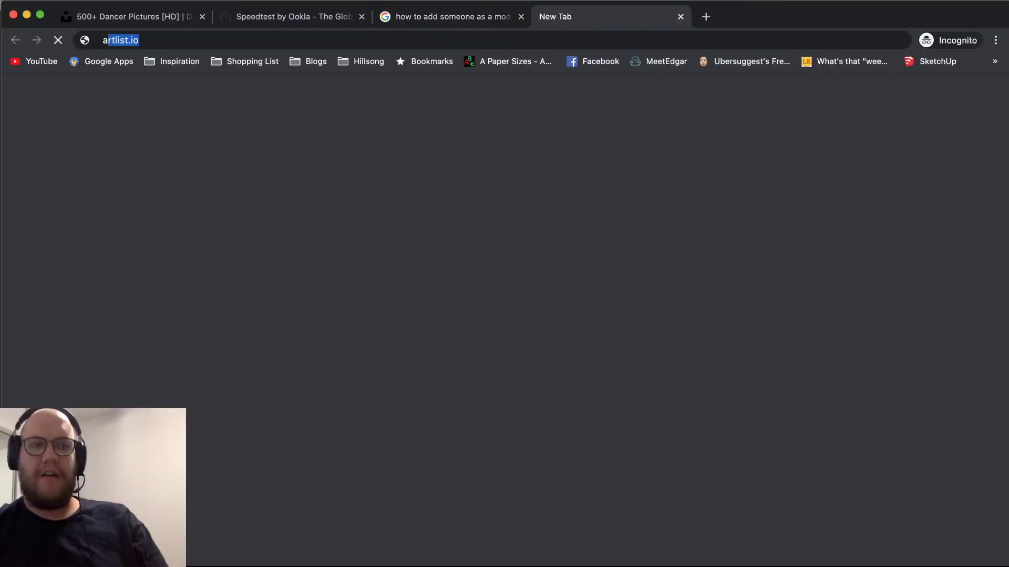
text(fter effect winggle)
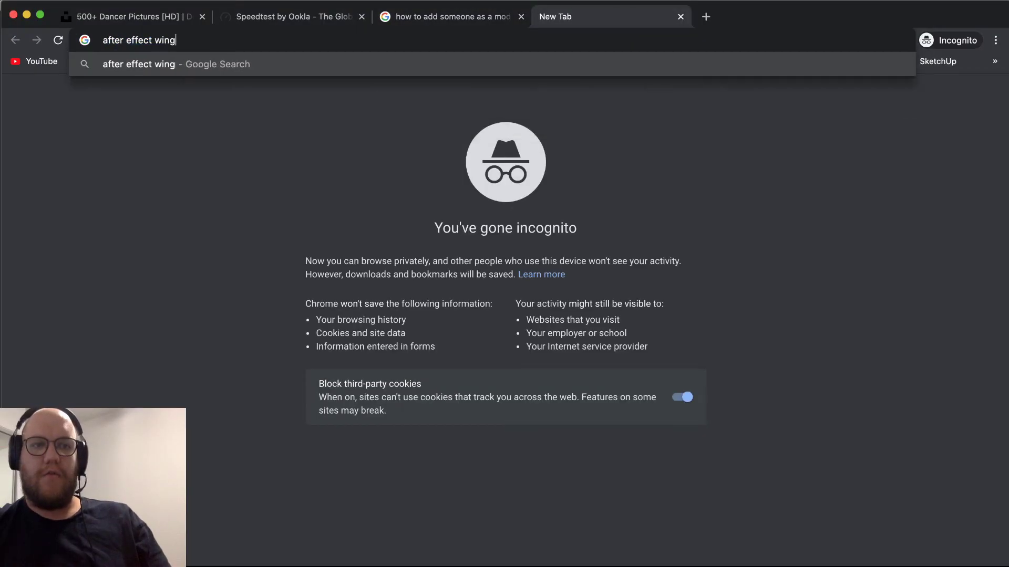
key(Return)
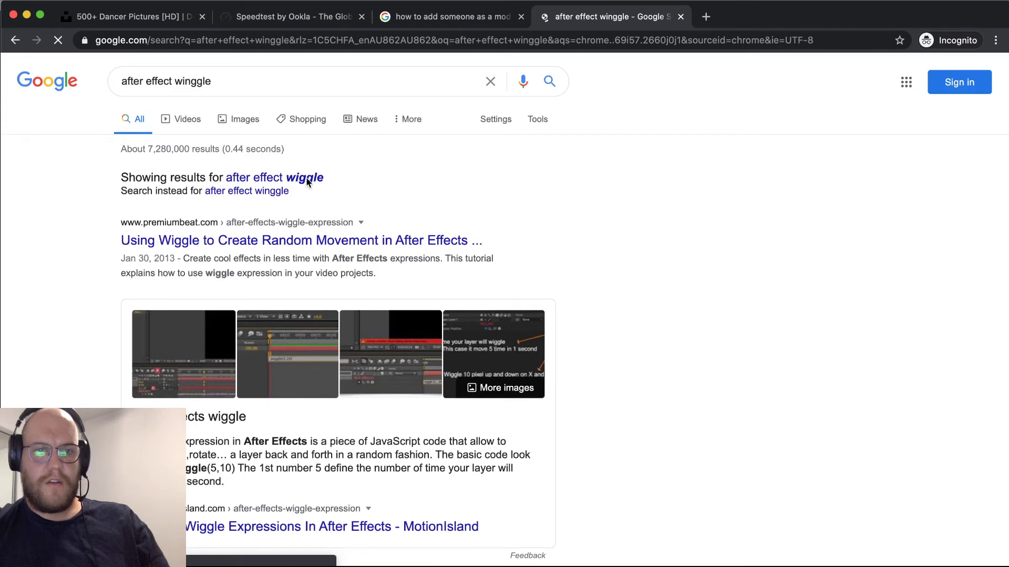
Step: Correct and refine the search to "after effect wiggle expression" and open the premiumbeat.com article on wiggle
click(299, 171)
click(308, 80)
text(e)
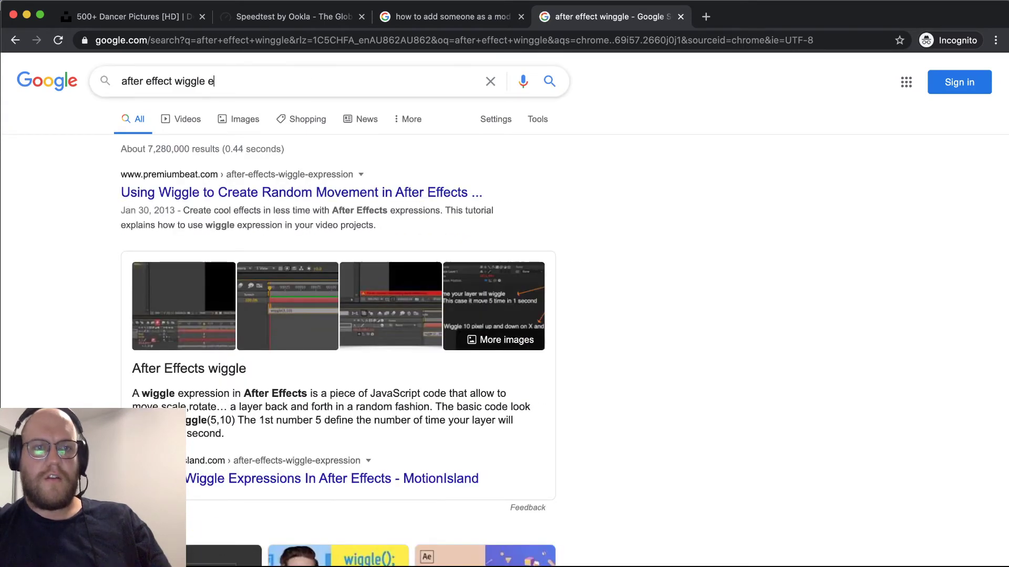
text(xpression)
key(Return)
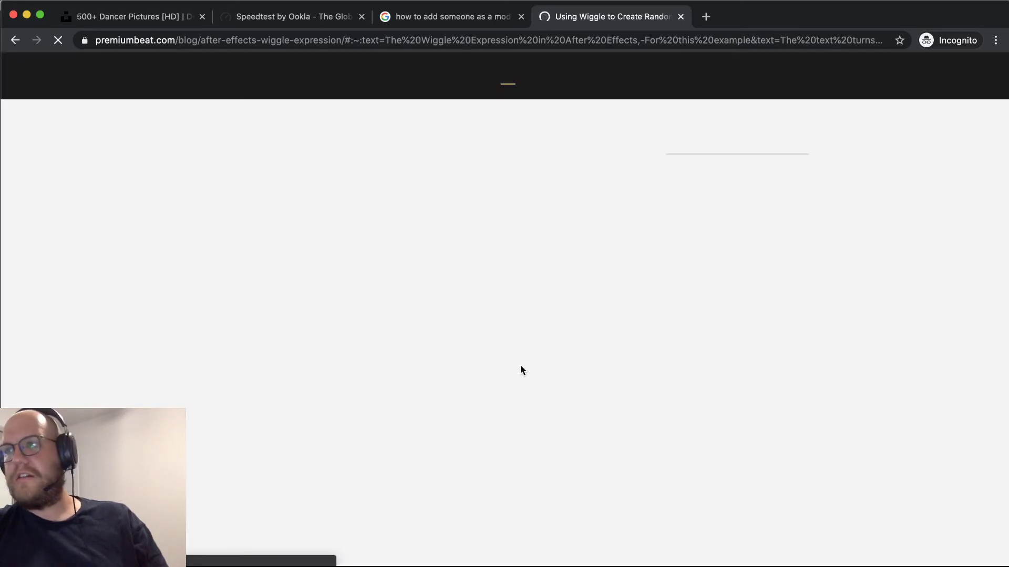
Step: Find the "wiggle only in y (vertical)" expression in the Wiggling One Dimension section and copy it
scroll(520, 368, down, 7)
scroll(520, 368, down, 2)
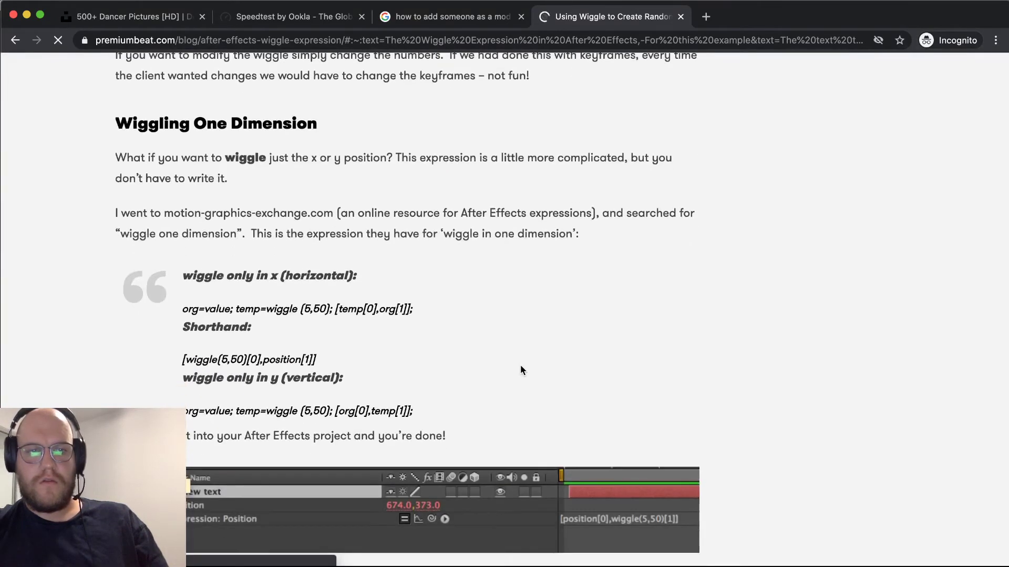
scroll(339, 323, down, 3)
scroll(340, 323, up, 3)
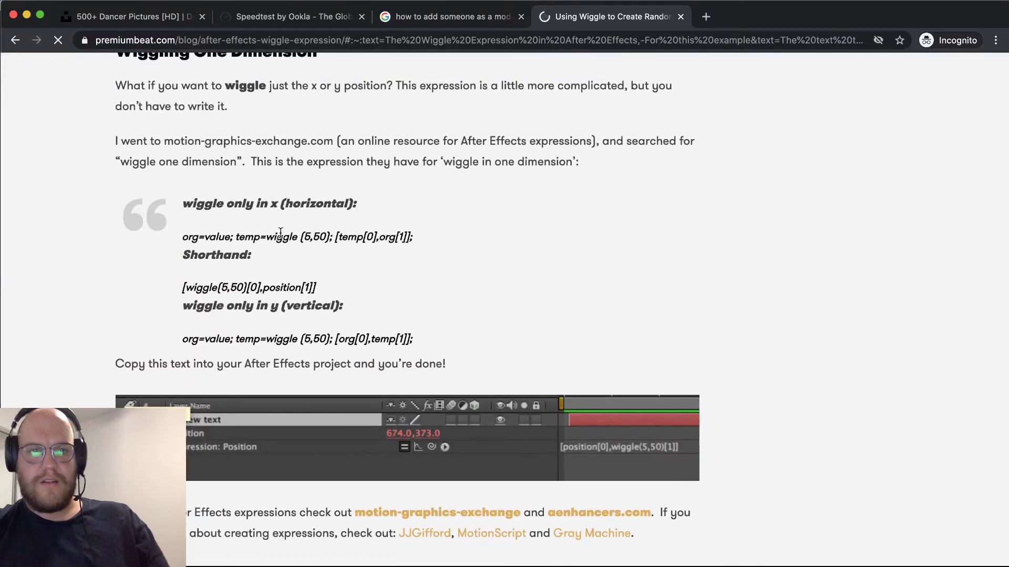
triple_click(342, 239)
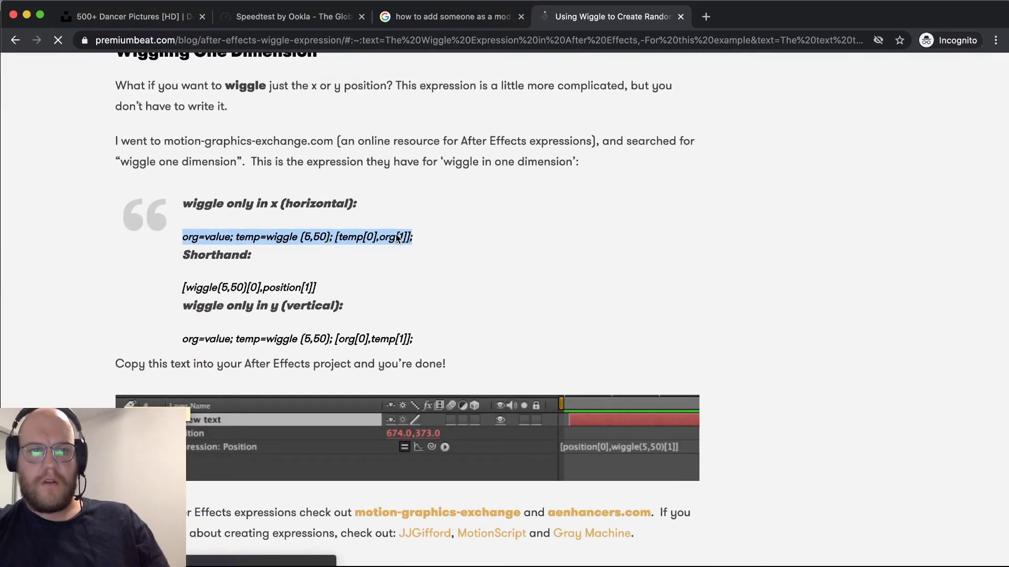
triple_click(329, 340)
key(super+c)
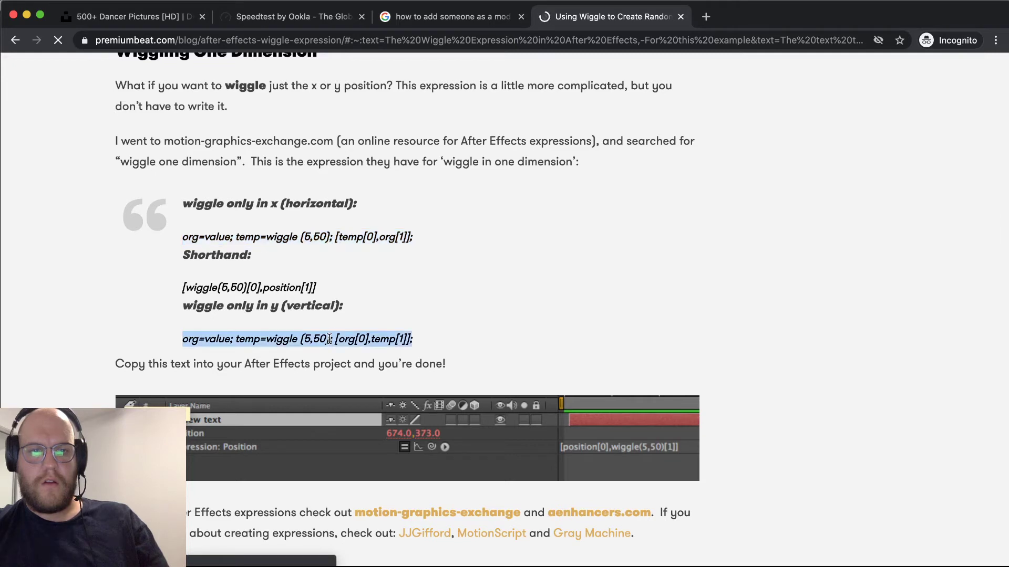
Step: Switch back to After Effects and play the camera animation again from the first frame
key(super+Tab)
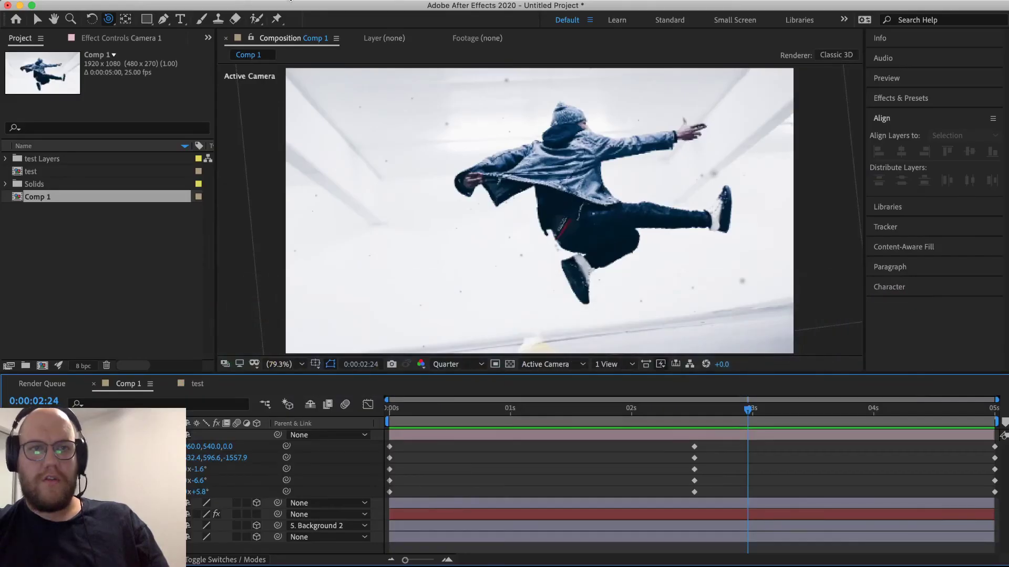
click(289, 1)
click(344, 408)
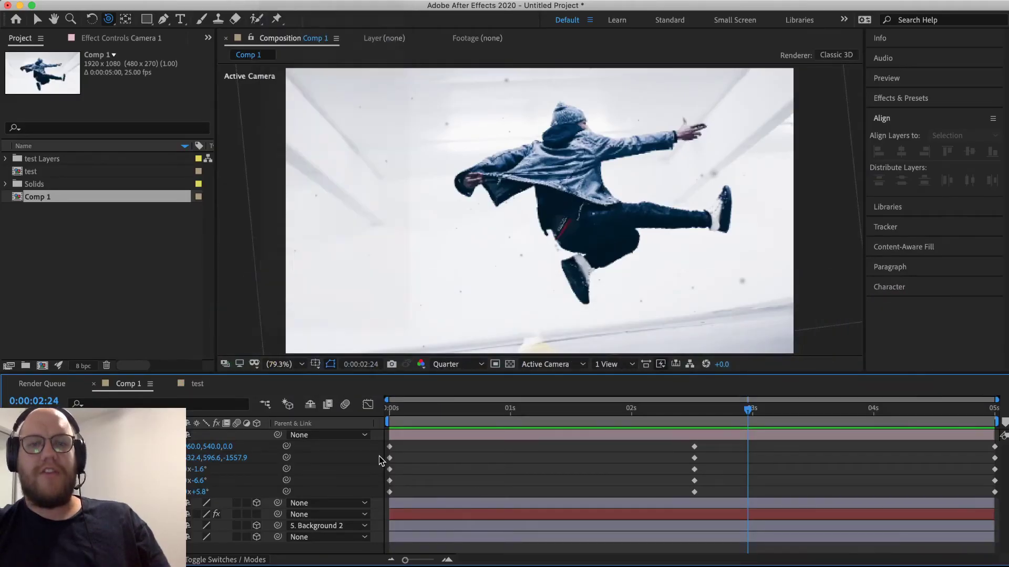
drag(620, 409, 289, 408)
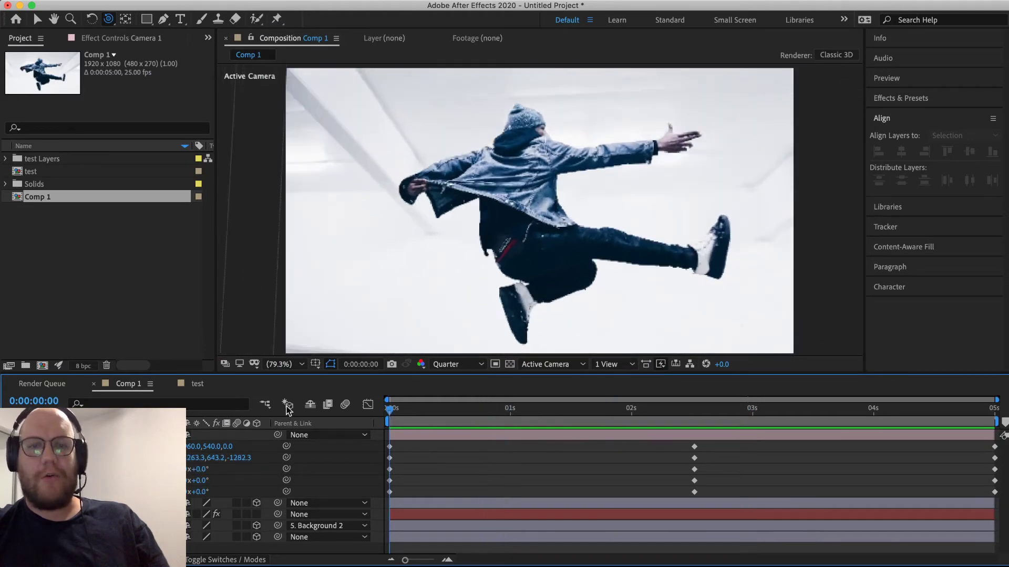
key(space)
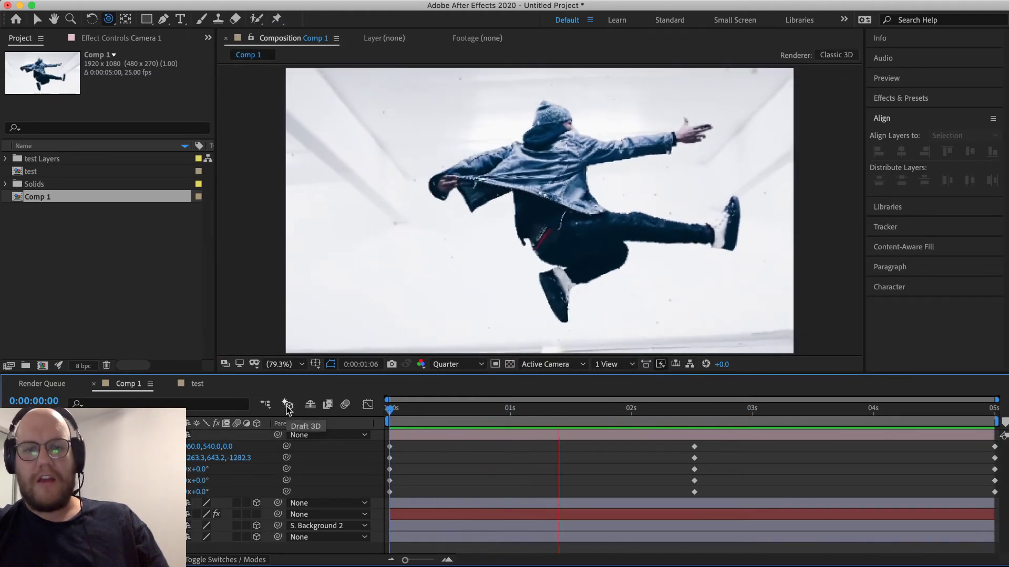
key(space)
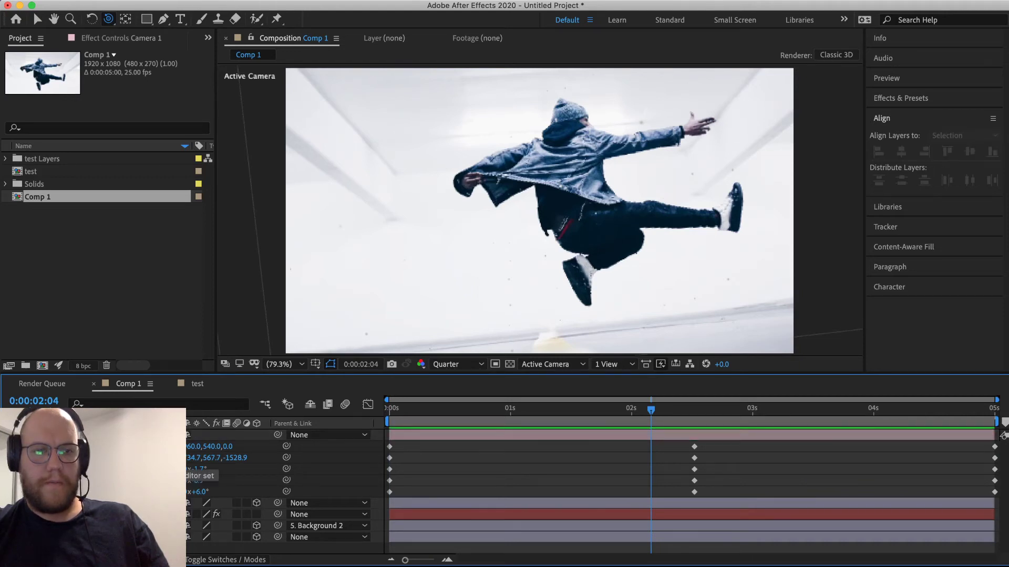
Step: Try adding the expression "org=value; temp=wiggle (5,50); [org[0],temp[1]];" to the camera's Position and preview it from the start
alt+click(62, 459)
key(super+v)
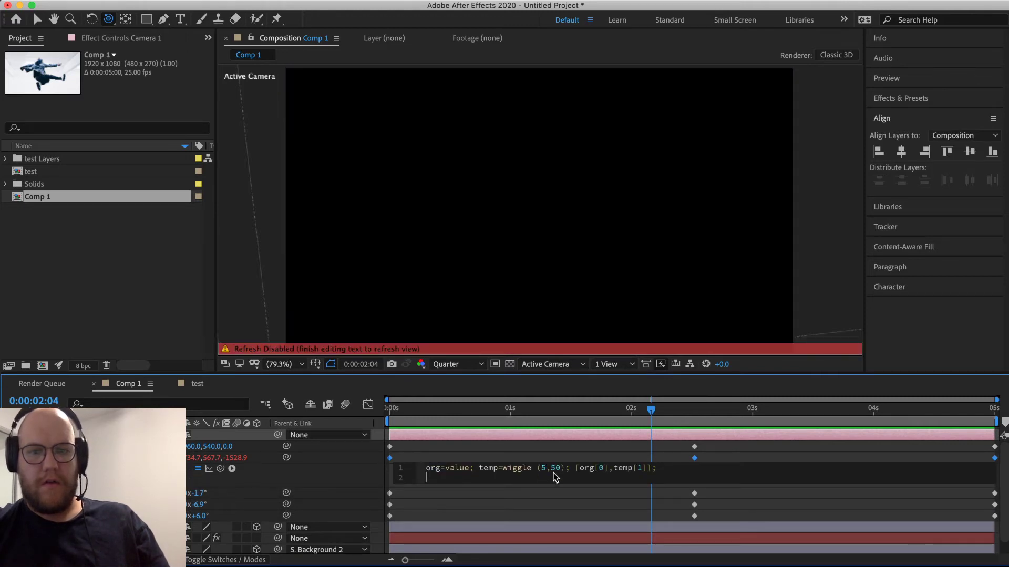
click(594, 460)
drag(583, 426, 356, 424)
key(space)
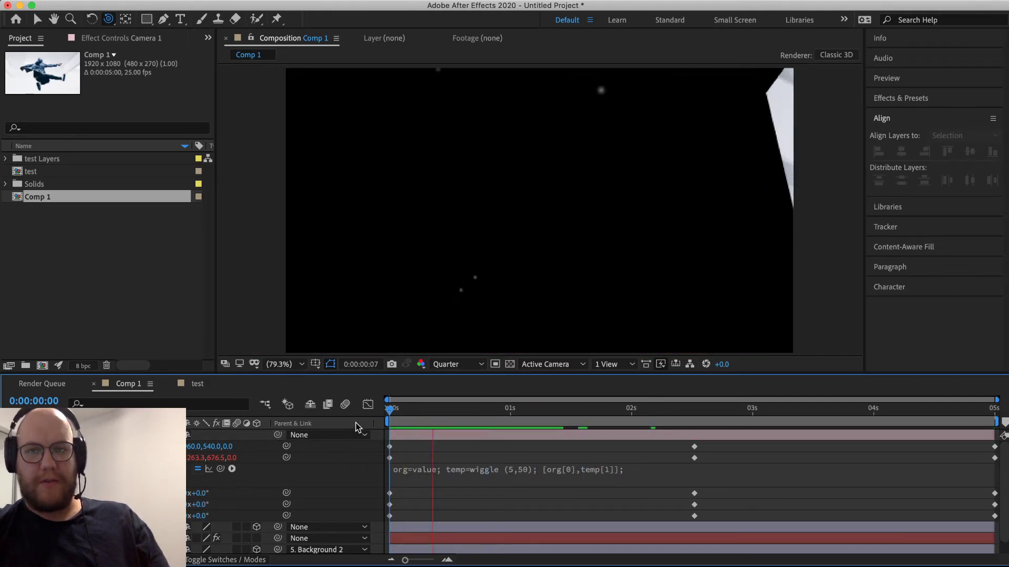
Step: Copy the camera's Position expression and try reducing its wiggle values to (5,5)
click(515, 469)
key(super+c)
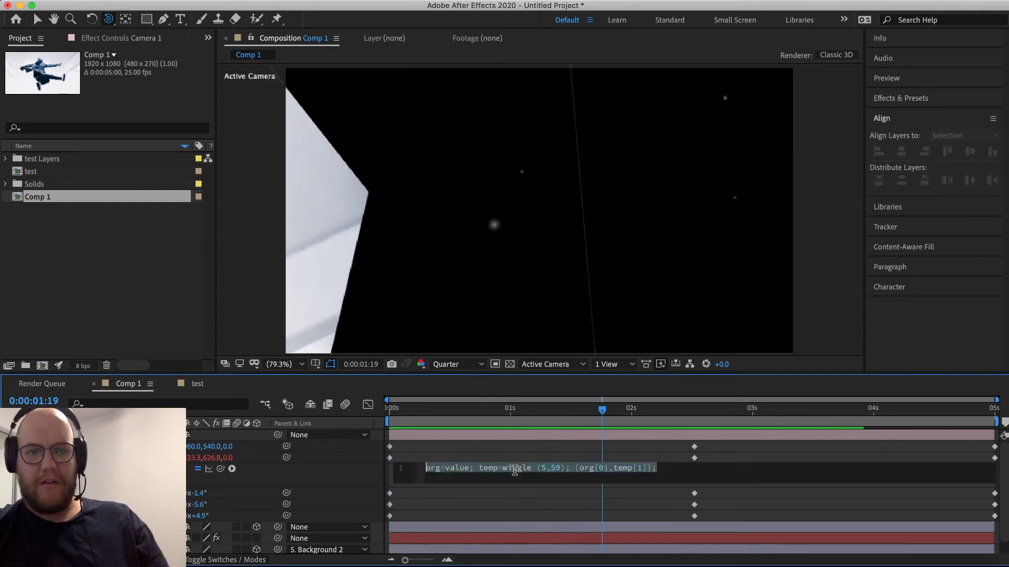
click(554, 467)
key(Delete)
key(Return)
key(BackSpace)
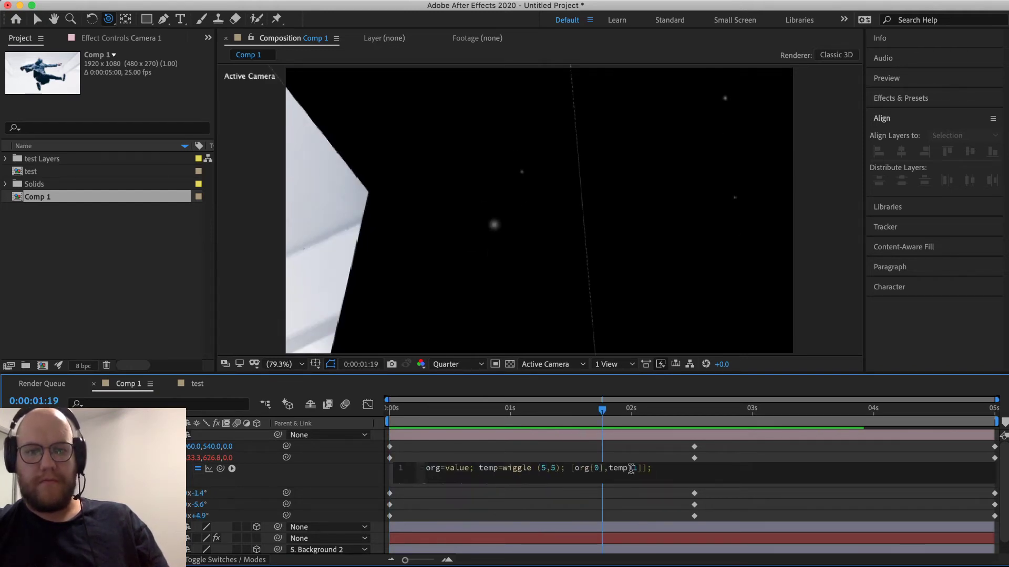
click(626, 457)
drag(604, 412, 337, 435)
Step: Undo the wiggle edit and the expression added to the camera's Position
key(super+z)
key(space)
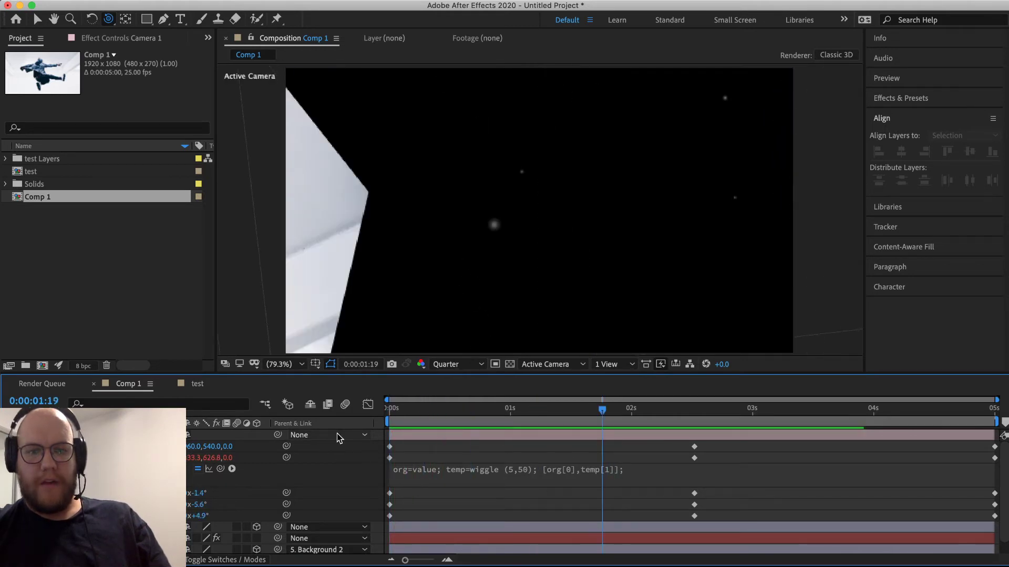
key(super+z)
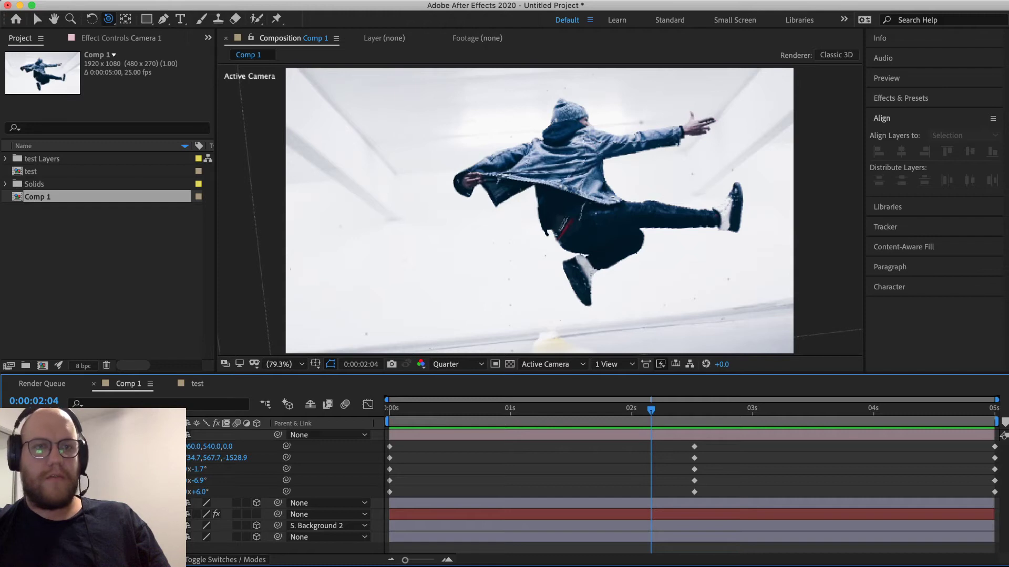
Step: Create a null object in Comp 1 and parent the camera to it
click(286, 1)
mouse_move(242, 1)
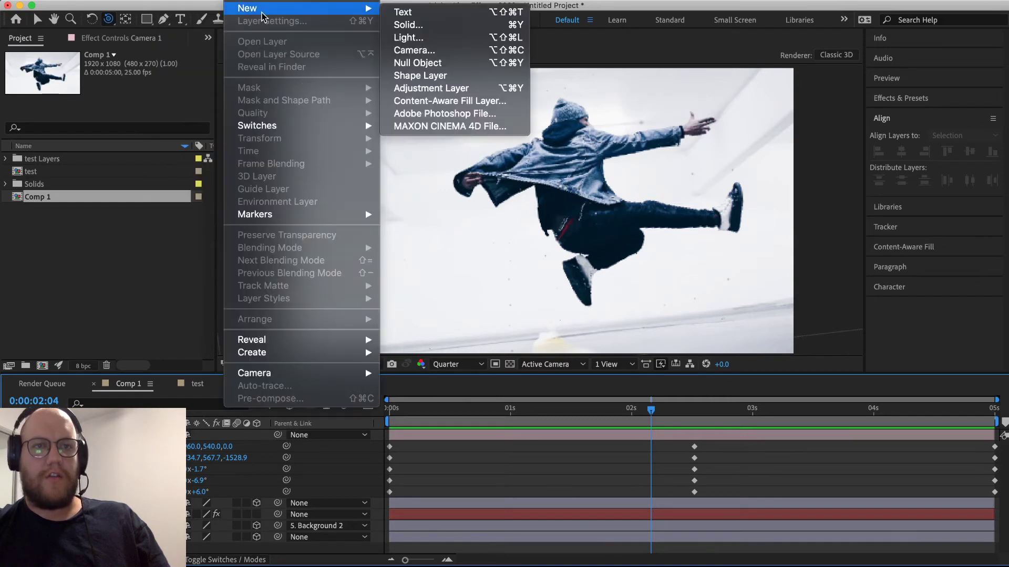
click(431, 64)
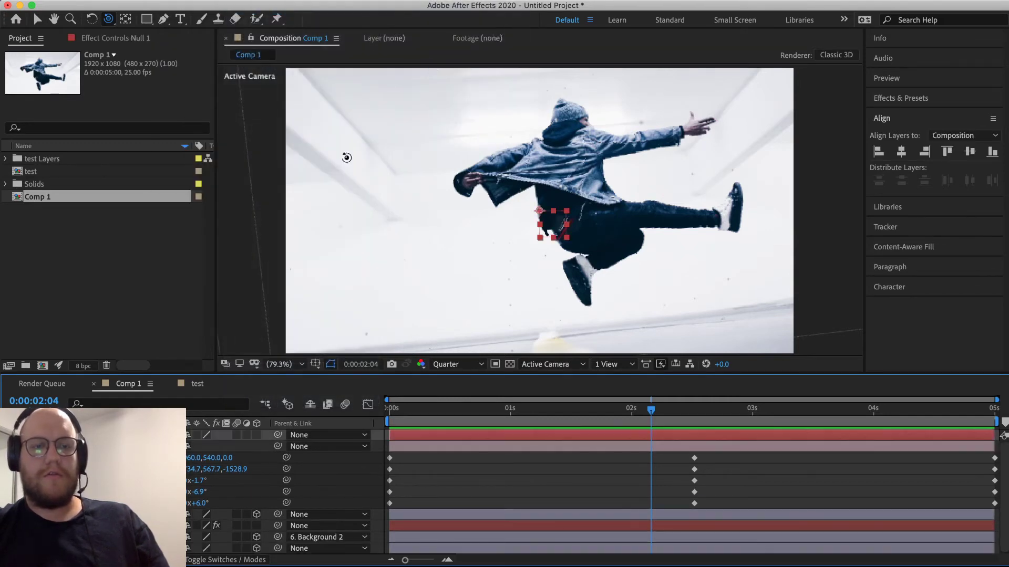
drag(277, 447, 78, 435)
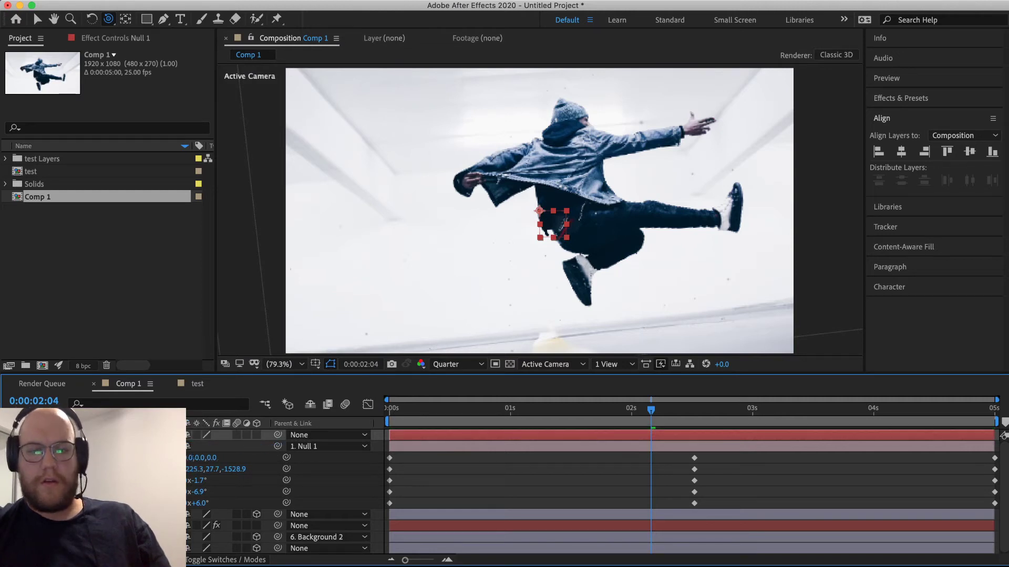
Step: Add the copied expression "org=value; temp=wiggle (5,50); [org[0],temp[1]];" to the null's Position
key(p)
key(alt+shift+equal)
key(super+v)
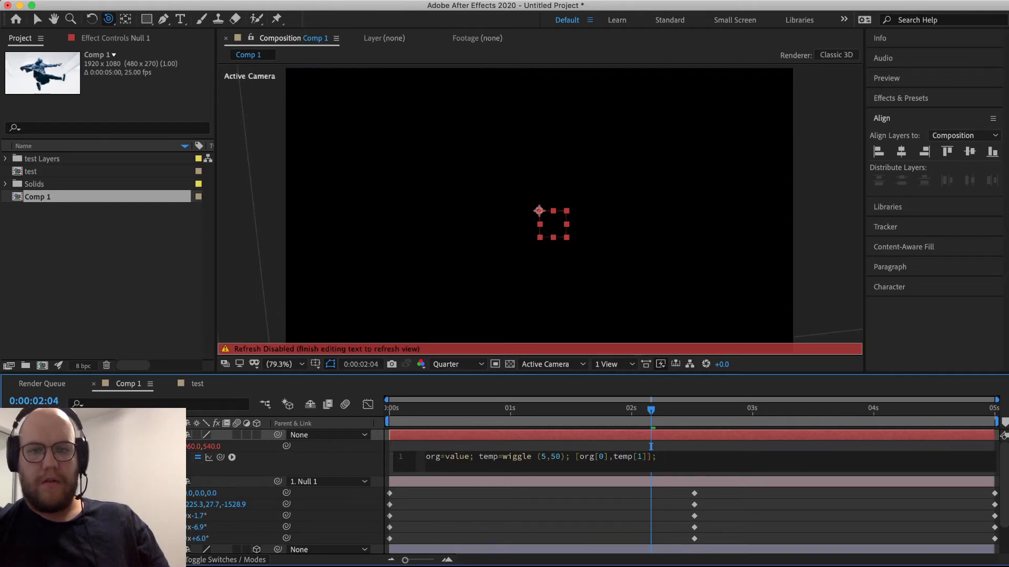
Step: Shorten the null's Position expression to "org=value; temp=wiggle (5,5);" and return to the first frame
key(BackSpace)
key(BackSpace)
key(BackSpace)
key(BackSpace)
key(BackSpace)
key(BackSpace)
key(BackSpace)
key(BackSpace)
key(BackSpace)
key(BackSpace)
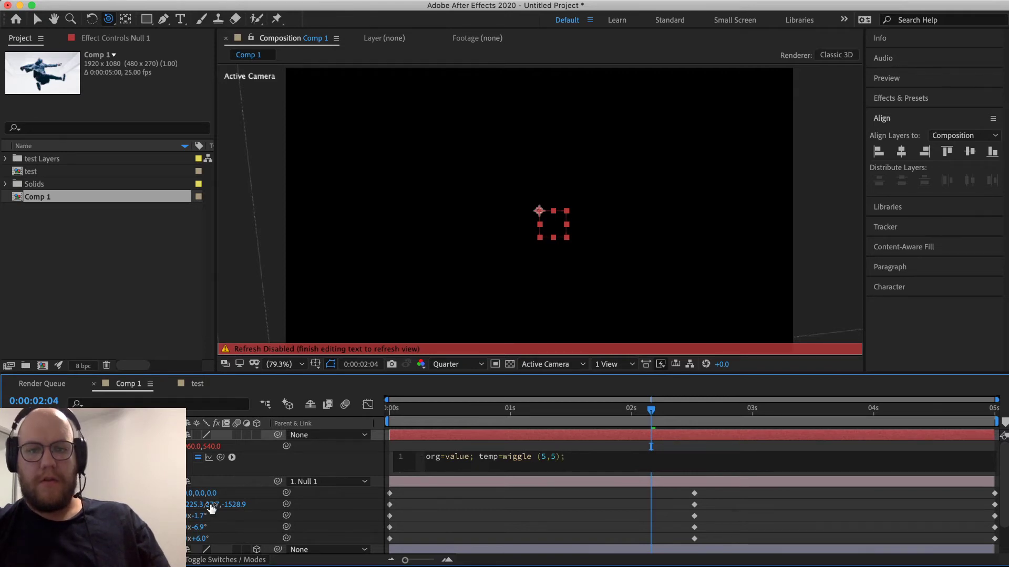
click(492, 514)
drag(642, 414, 302, 426)
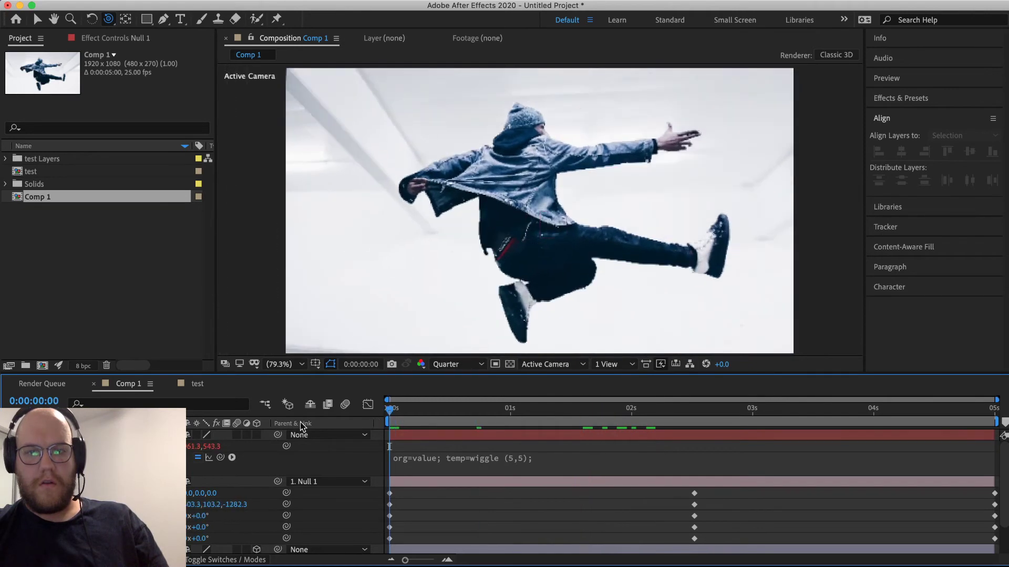
Step: Preview the shake, change the null's Position expression to "org=value; temp=wiggle (5,5,10);" and replay from the first frame
key(space)
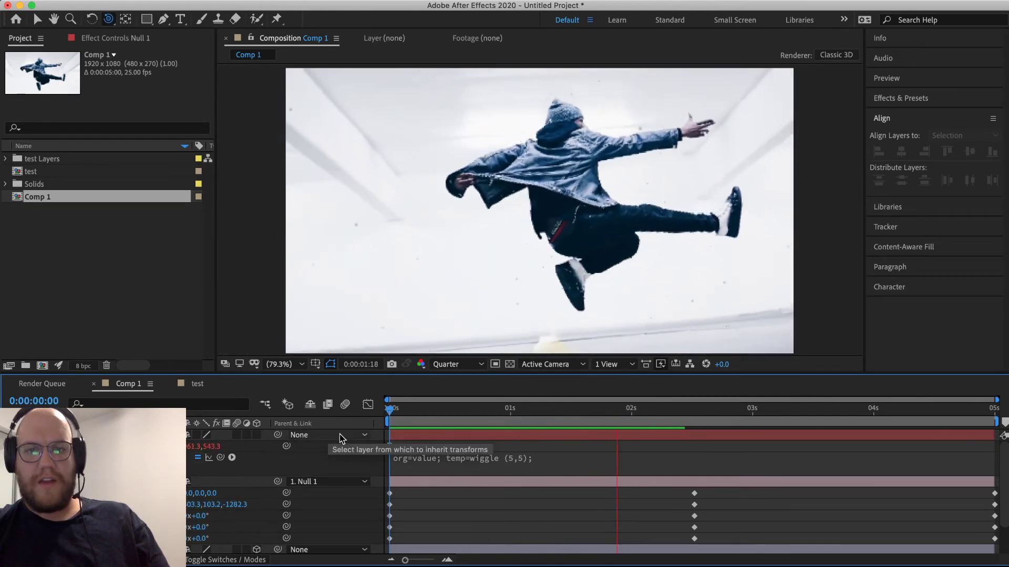
click(486, 458)
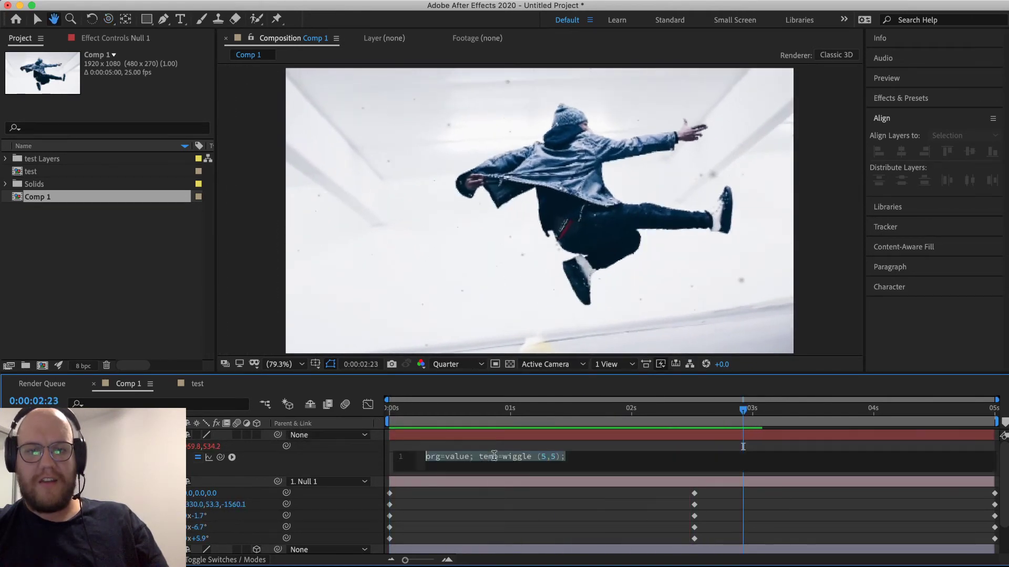
click(557, 457)
text(, 10)
key(Return)
key(BackSpace)
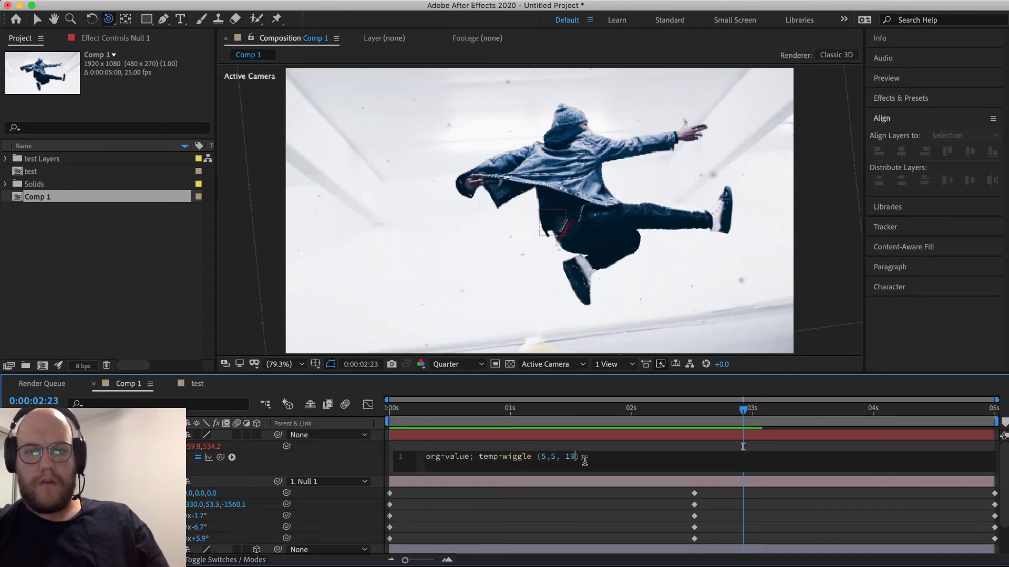
click(592, 513)
click(661, 409)
drag(663, 412, 386, 410)
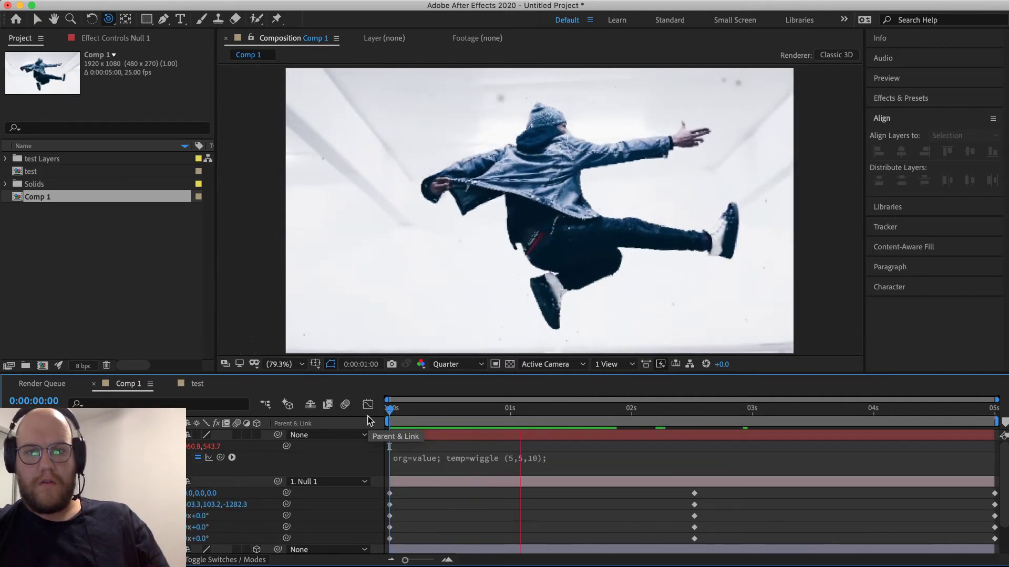
Step: Set the first wiggle argument in the null's Position expression to 15, giving wiggle (15,5,10), and preview from the first frame
click(529, 464)
click(543, 457)
text(1)
click(556, 501)
drag(595, 412, 459, 414)
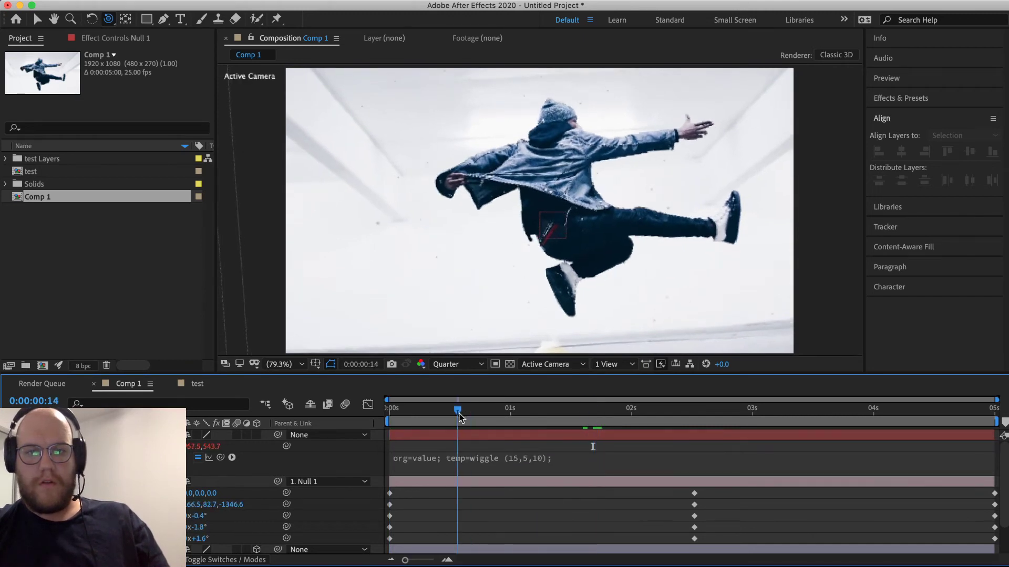
key(space)
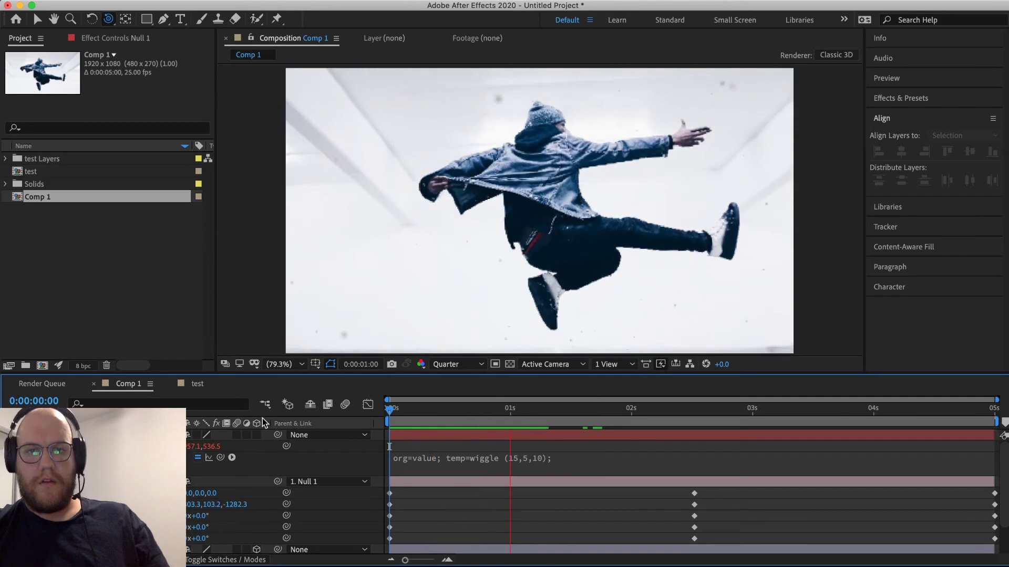
Step: Set the second wiggle argument in the null's Position expression to 25, giving wiggle (15,25,10), and preview the shake
click(531, 463)
click(556, 506)
drag(583, 412, 303, 422)
key(space)
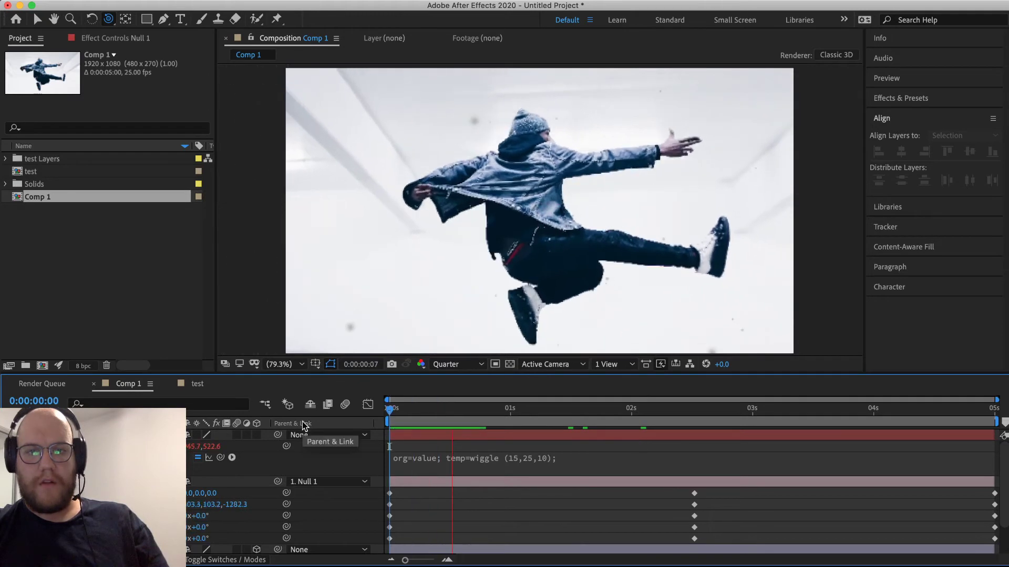
key(space)
Step: Set the third wiggle argument in the null's Position expression to 5, giving wiggle (15,25,5), and preview the shake
click(549, 461)
click(576, 457)
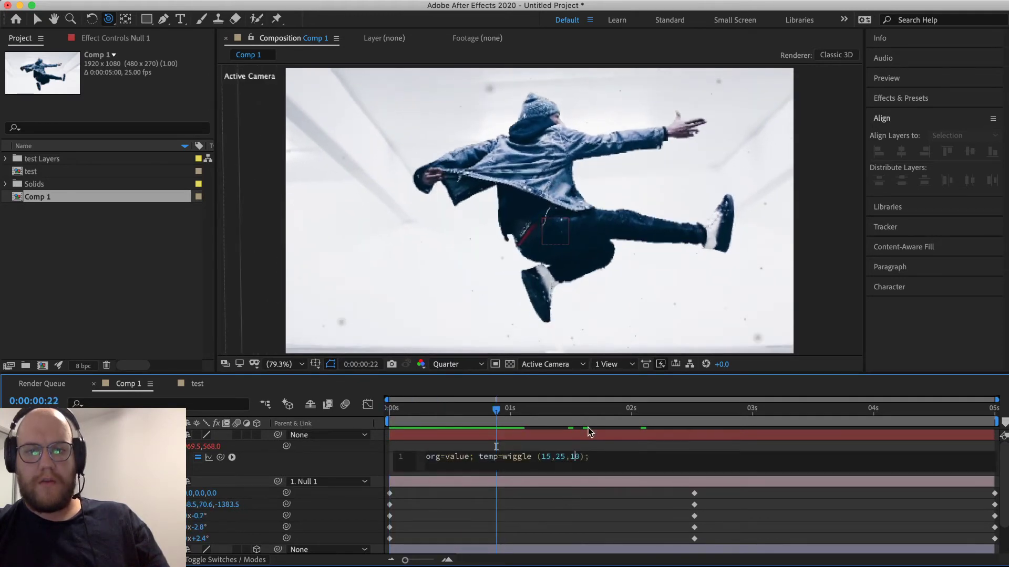
click(602, 562)
key(space)
key(space)
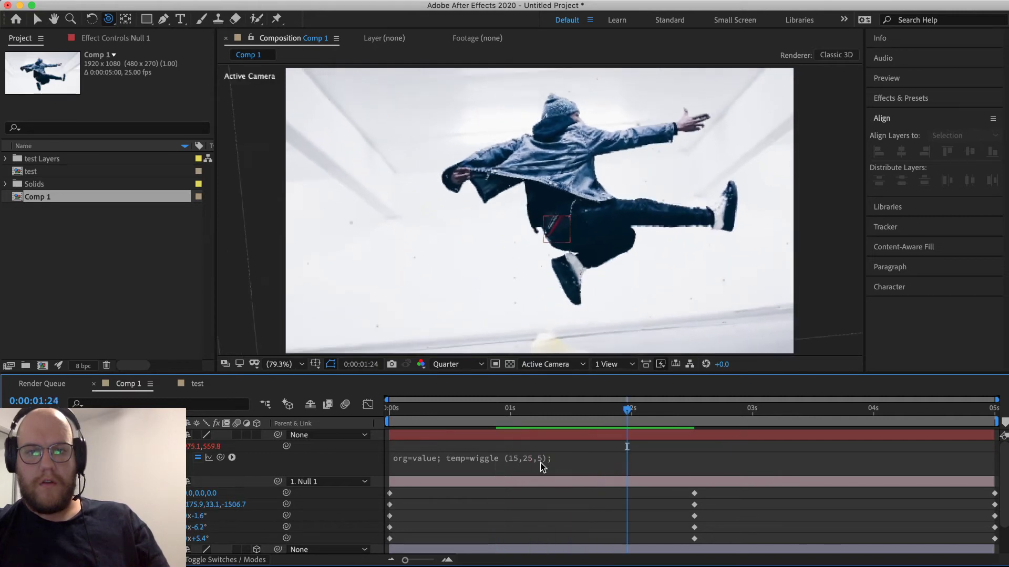
Step: Set the third wiggle argument in the null's Position expression to 45, giving wiggle (15,25,45), and preview from the first frame
click(549, 458)
click(568, 457)
text(4)
click(574, 517)
key(space)
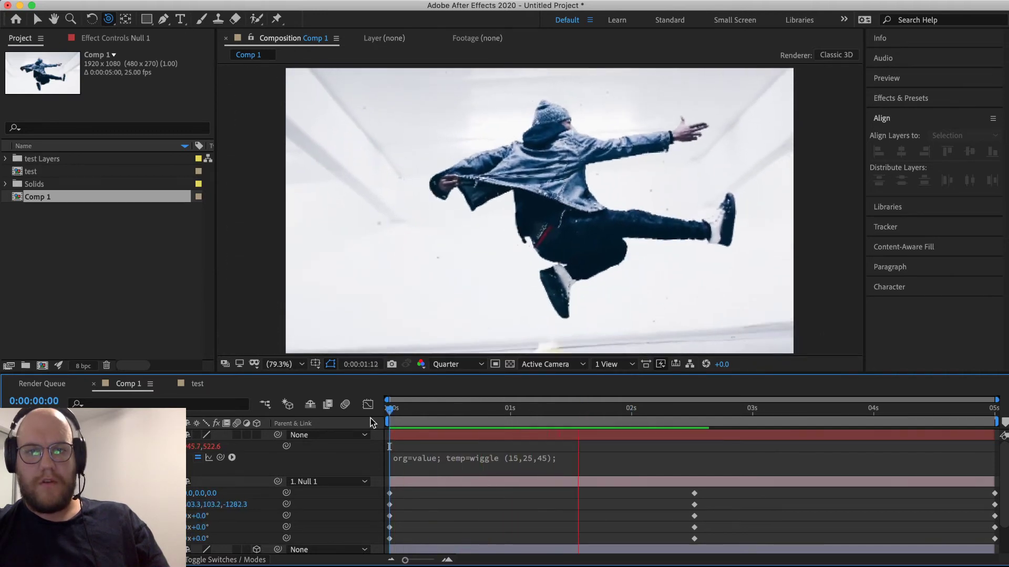
Step: Reduce the second wiggle argument in the null's Position expression to 5, giving wiggle (15,5,45), and preview from the first frame
click(502, 461)
click(526, 456)
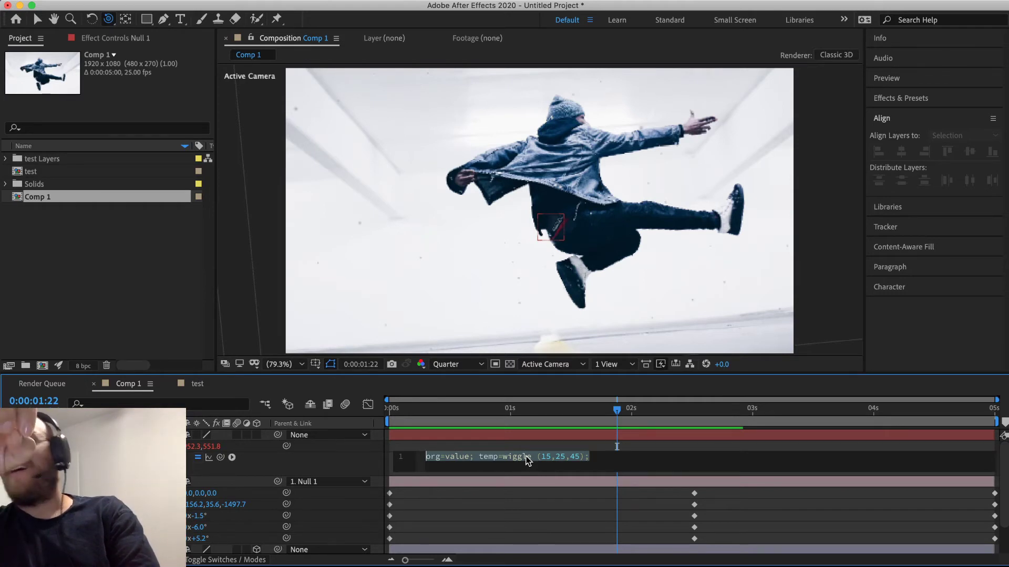
click(561, 456)
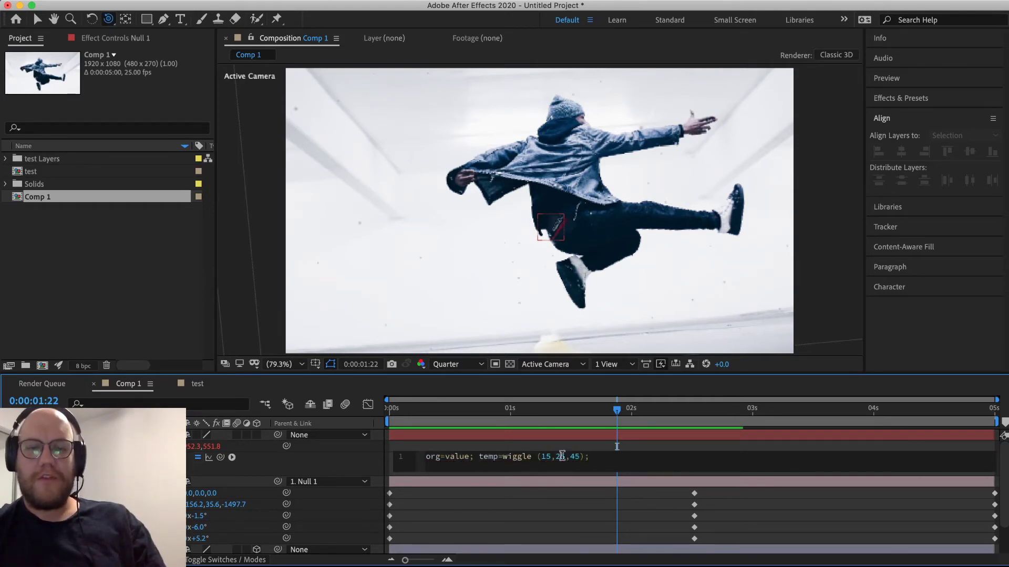
key(BackSpace)
click(568, 503)
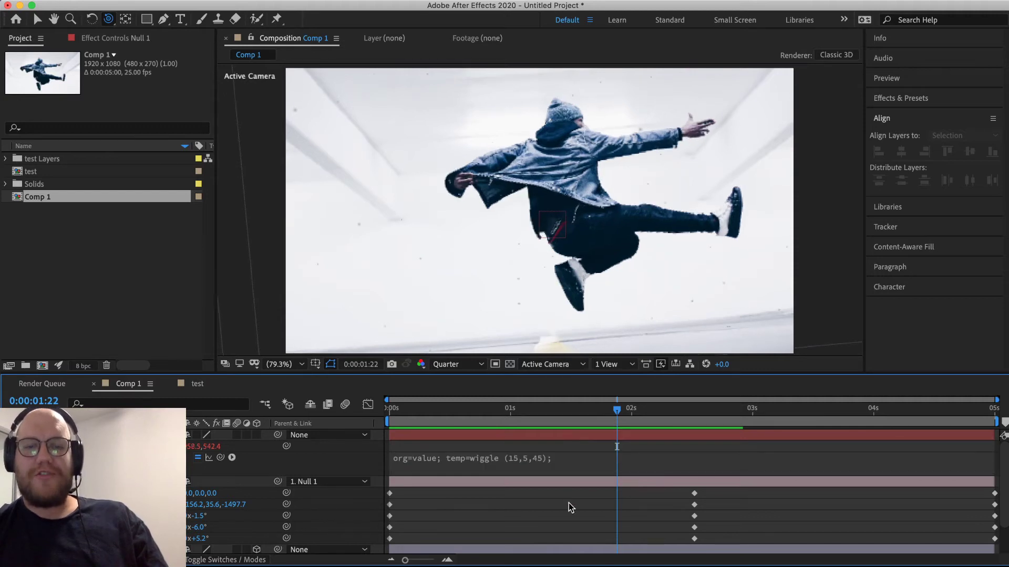
drag(617, 409, 390, 422)
key(space)
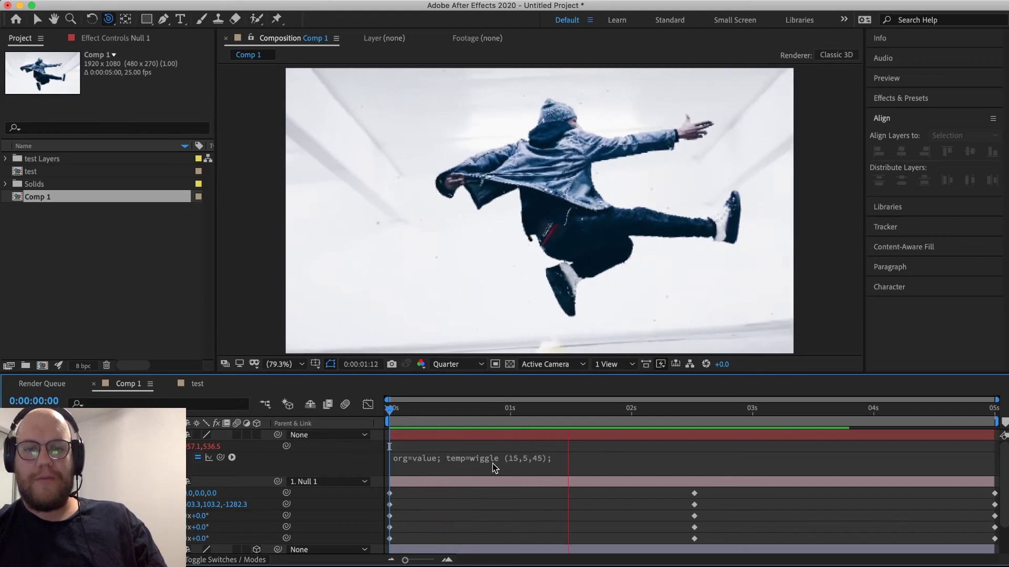
Step: Set the third wiggle argument in the null's Position expression to 75, giving wiggle (15,5,75), and preview the animation
click(541, 462)
click(566, 455)
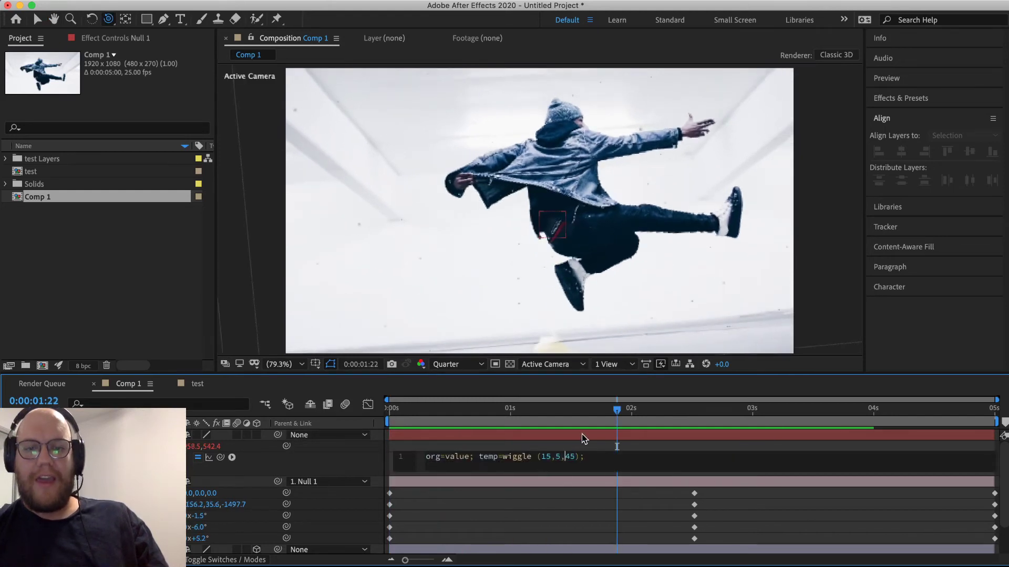
key(BackSpace)
click(575, 521)
drag(616, 413, 415, 433)
key(space)
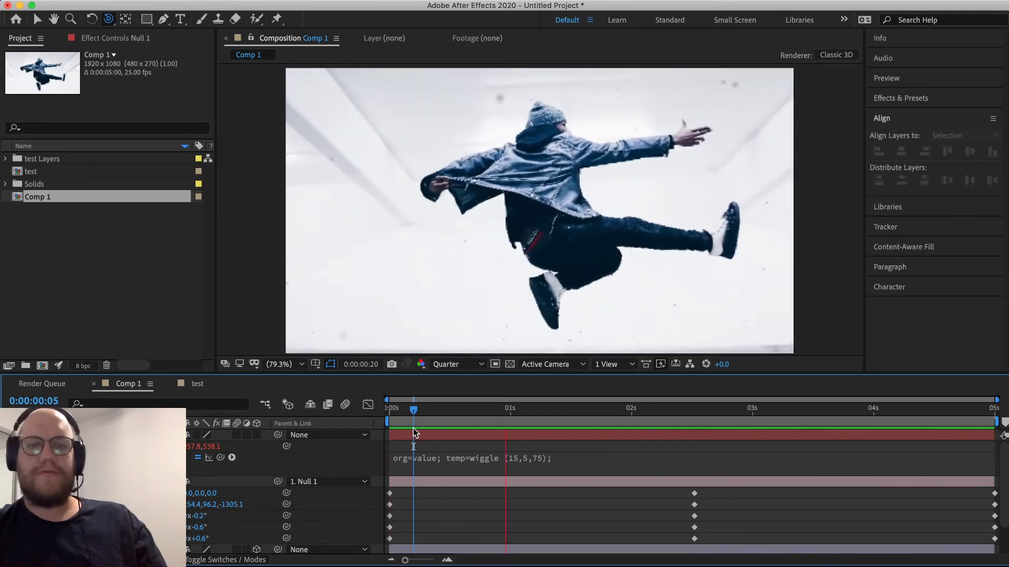
key(space)
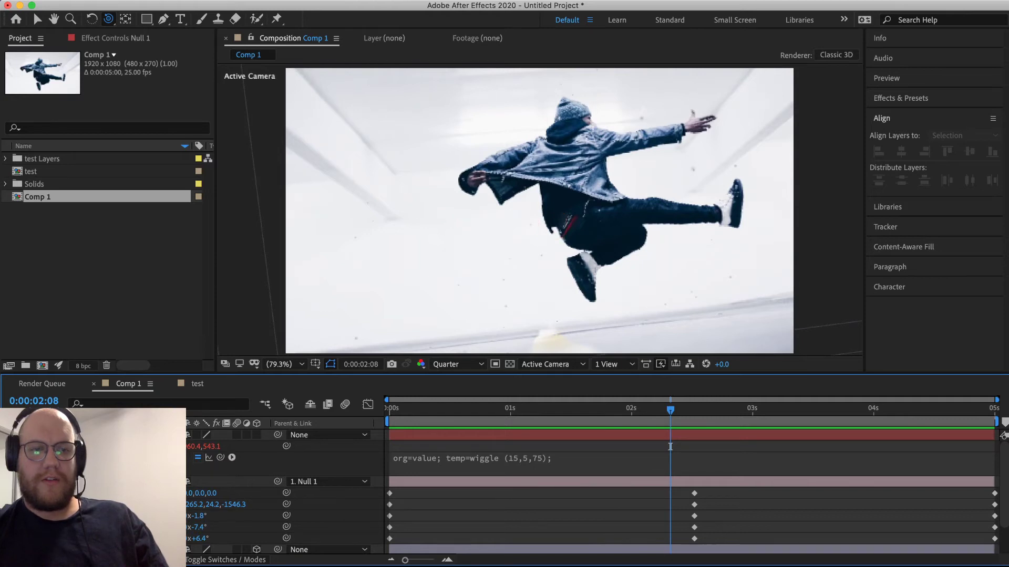
Step: Delete the null layer with its wiggle expression, preview the unshaken camera move and return to the first frame
drag(670, 447, 752, 447)
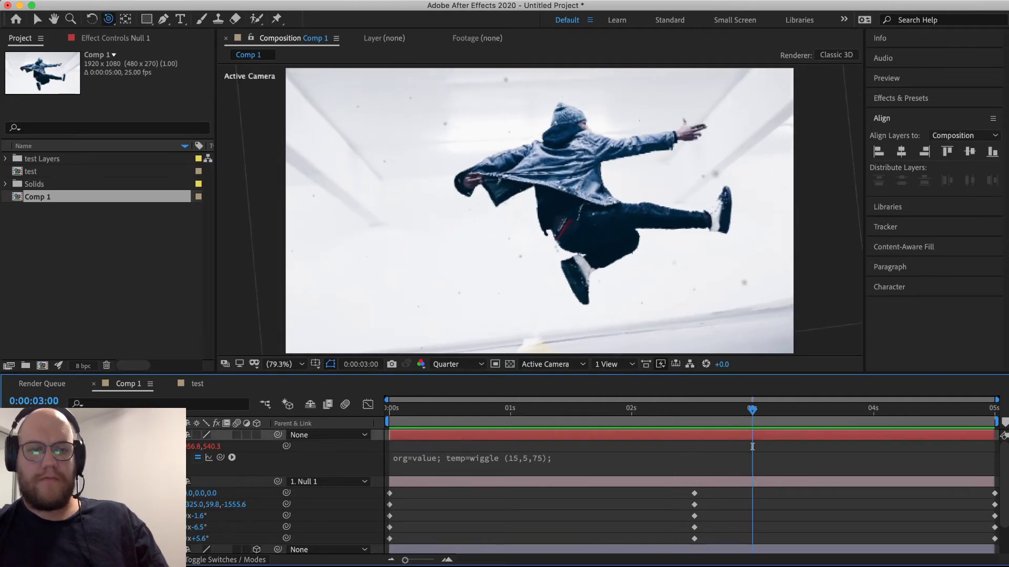
key(Delete)
key(space)
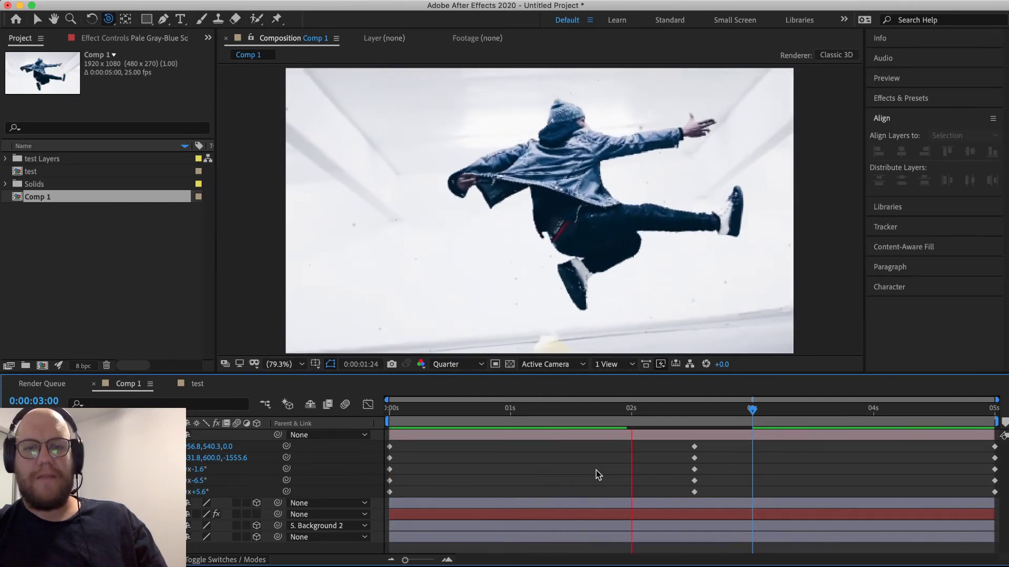
key(space)
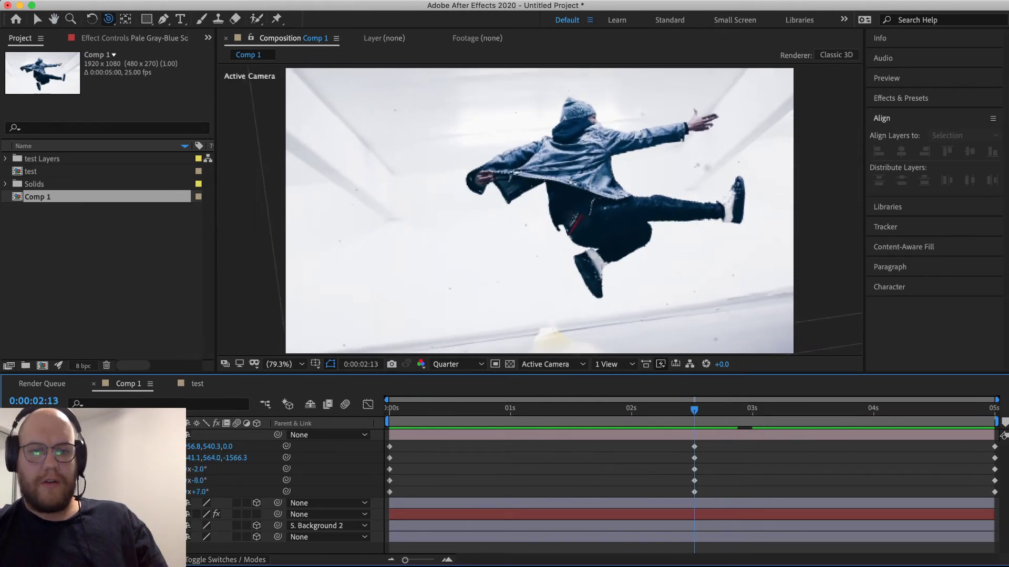
key(Home)
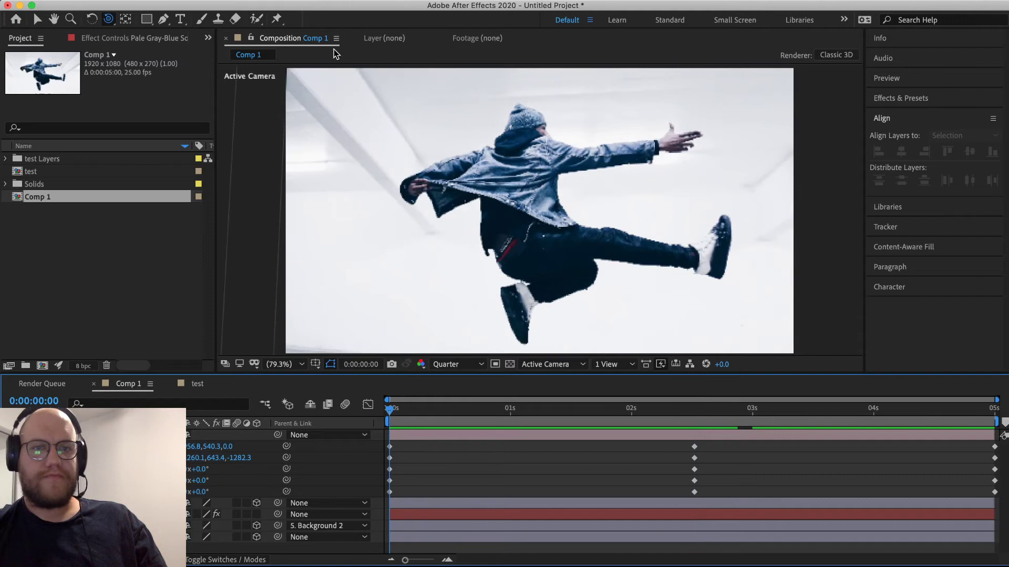
Step: Orbit the camera at the first frame to a Position of about Y 396, Z -1288, and preview the move
drag(526, 166, 590, 154)
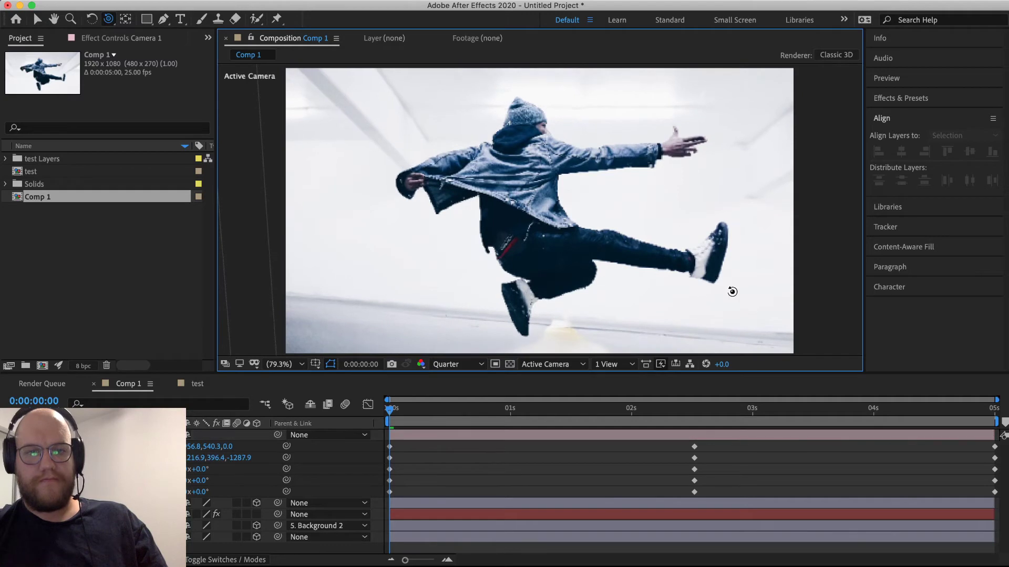
key(space)
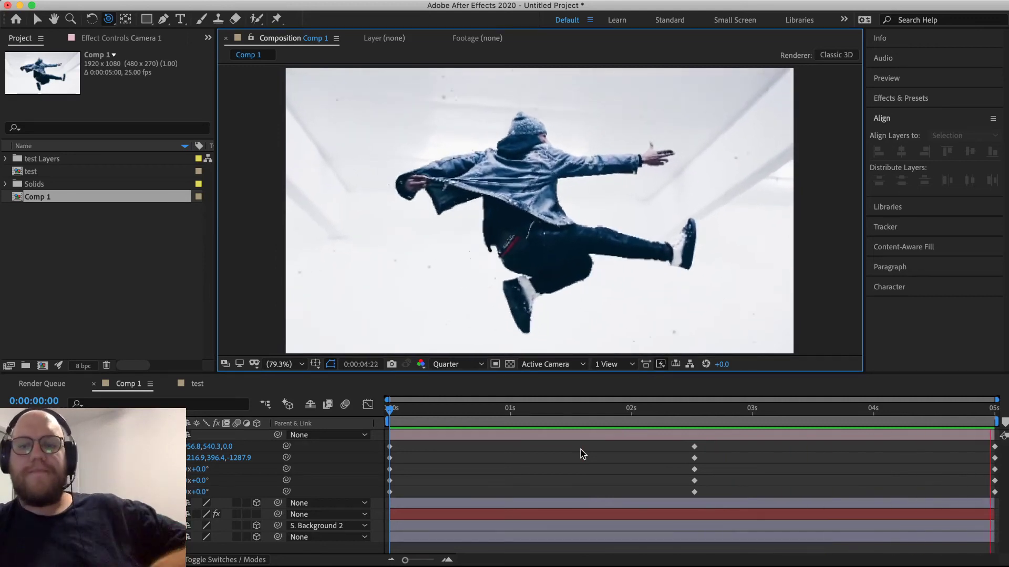
key(space)
Step: Set the spatial interpolation of all the camera's Point of Interest and Position keyframes to Linear, and preview the animation
drag(381, 451, 998, 461)
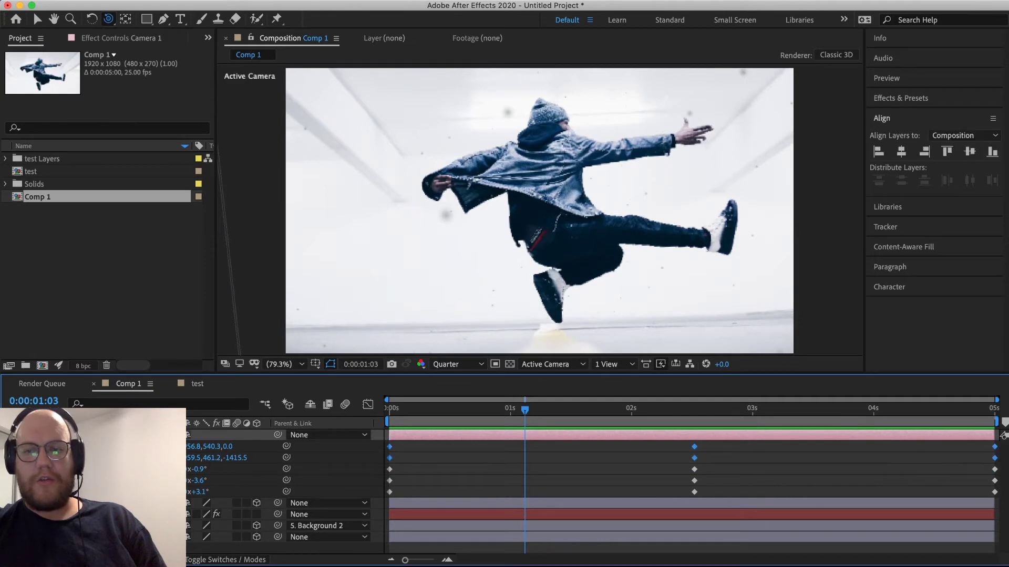
right_click(994, 459)
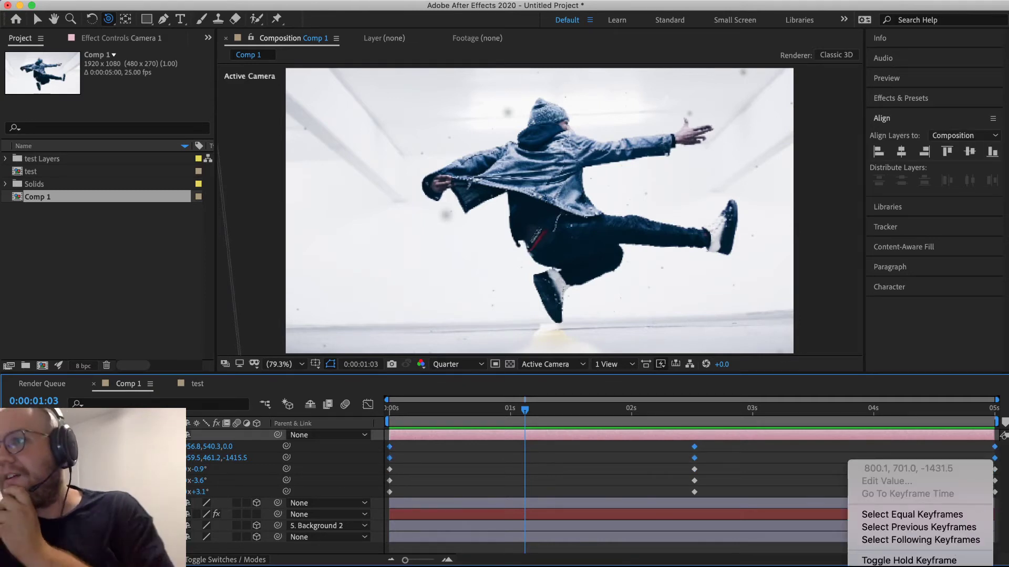
click(909, 566)
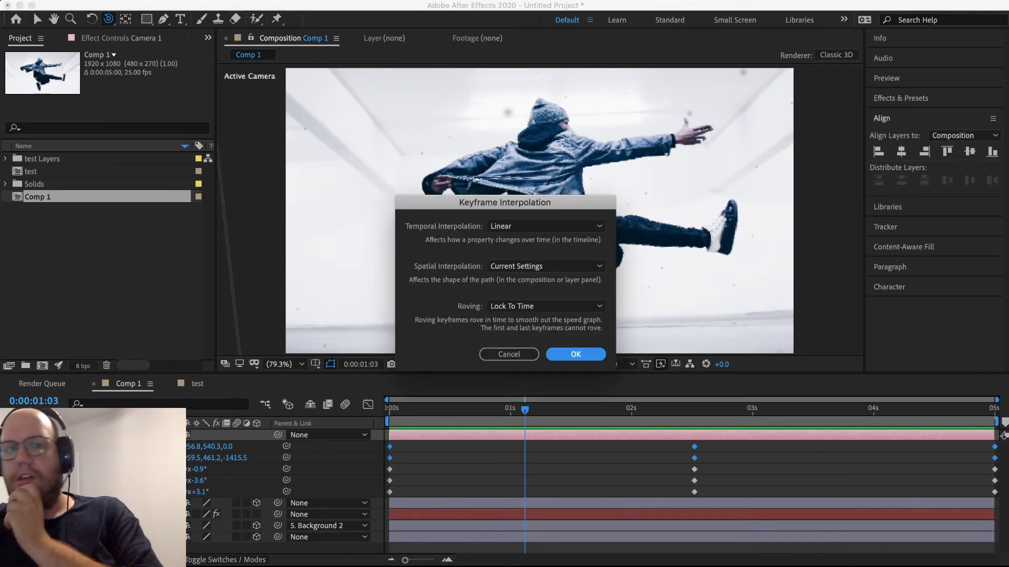
click(525, 267)
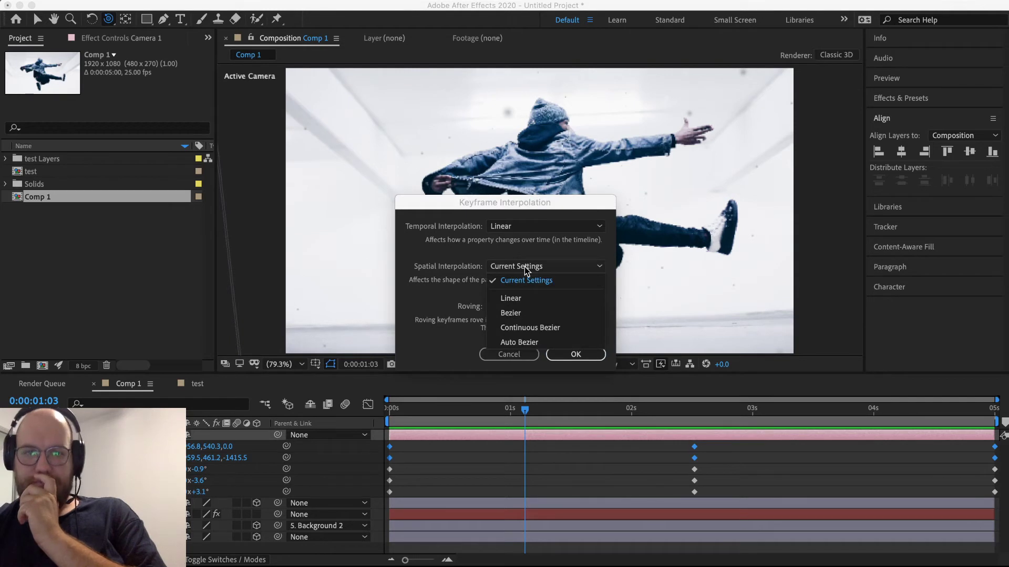
click(525, 298)
click(576, 354)
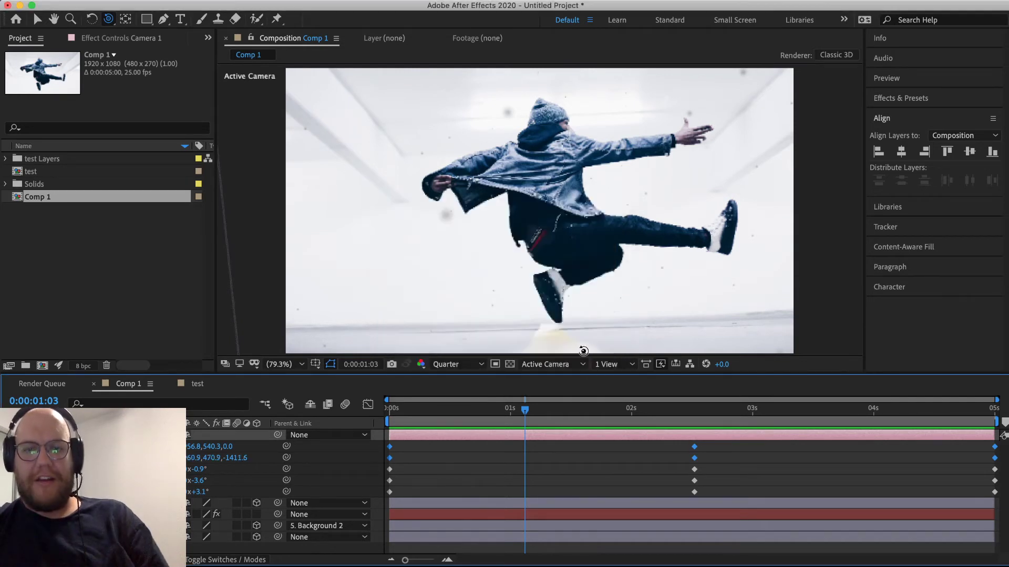
click(625, 479)
key(space)
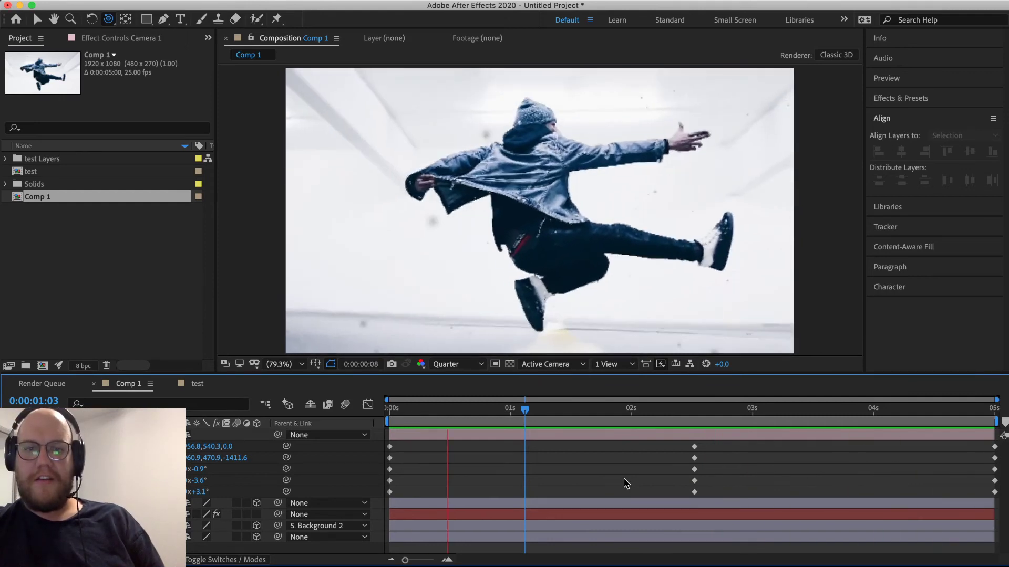
key(space)
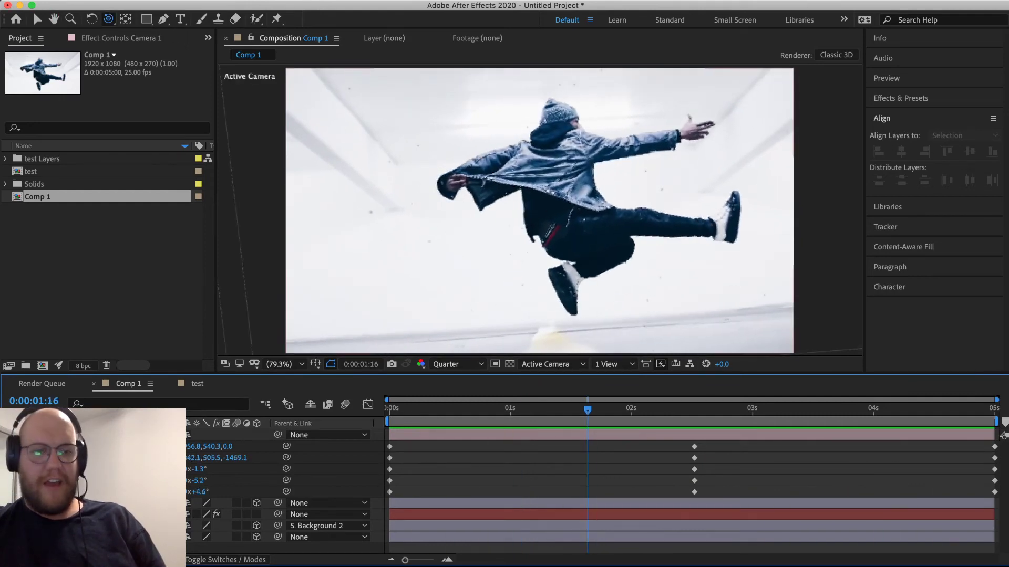
Step: Set the opacity of the Pale Gray-Blue Solid layer to 20% and preview the composition
click(588, 515)
key(t)
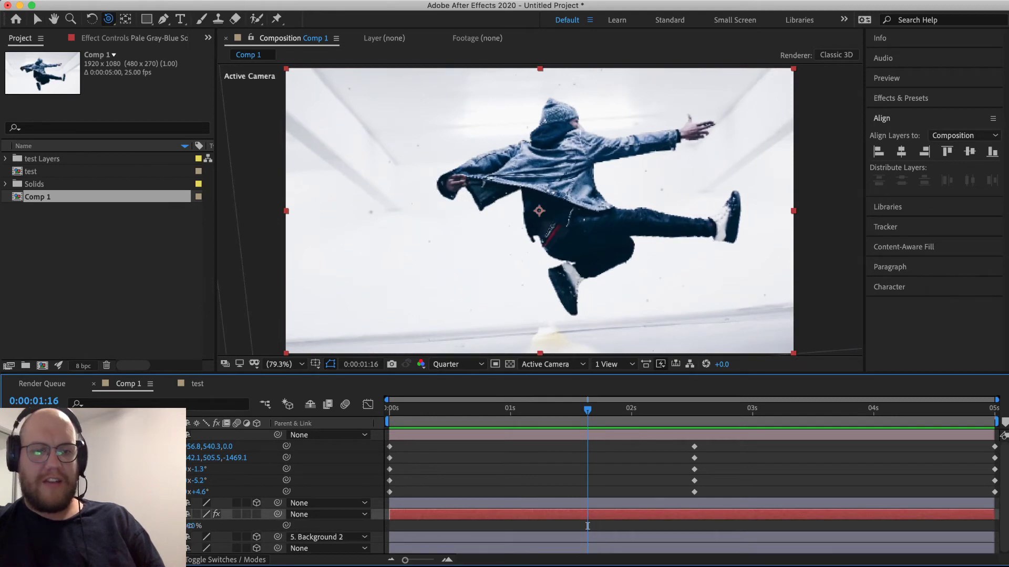
text(20)
key(Return)
key(space)
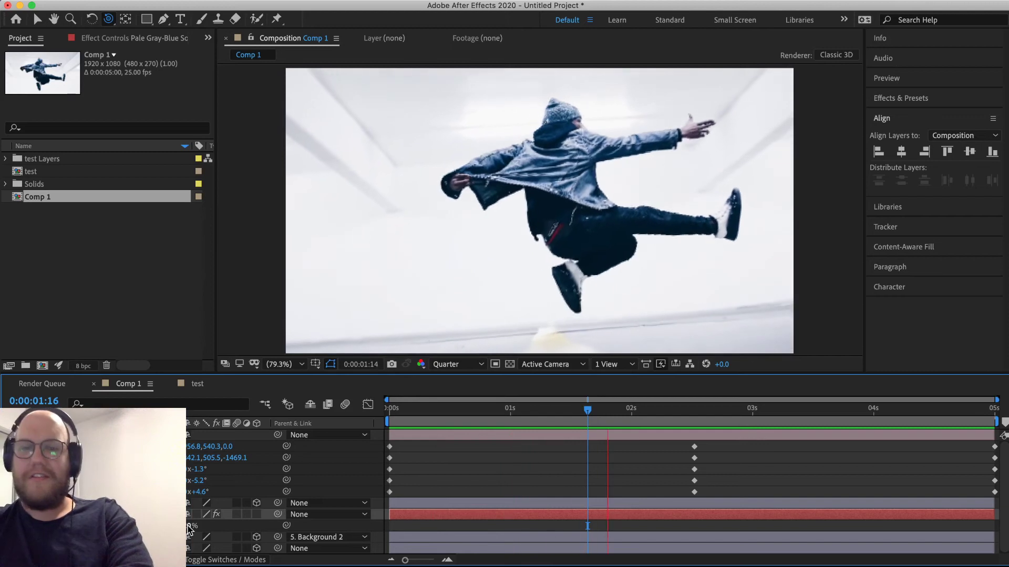
key(space)
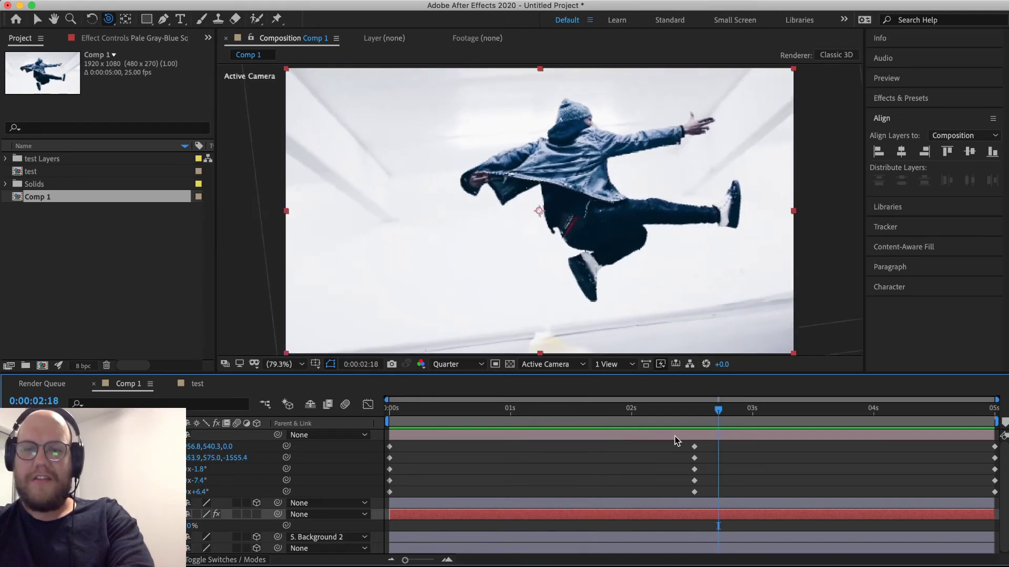
Step: At 0:00:02:13, orbit the camera to a Position of about Y 581, Z -1596 on the middle keyframe
drag(726, 403, 696, 411)
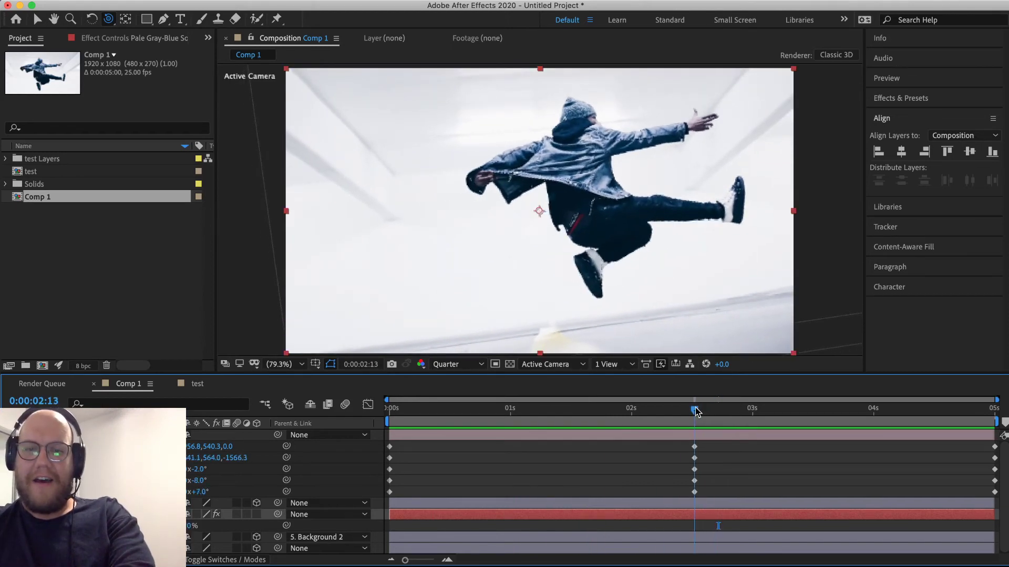
drag(638, 182, 624, 163)
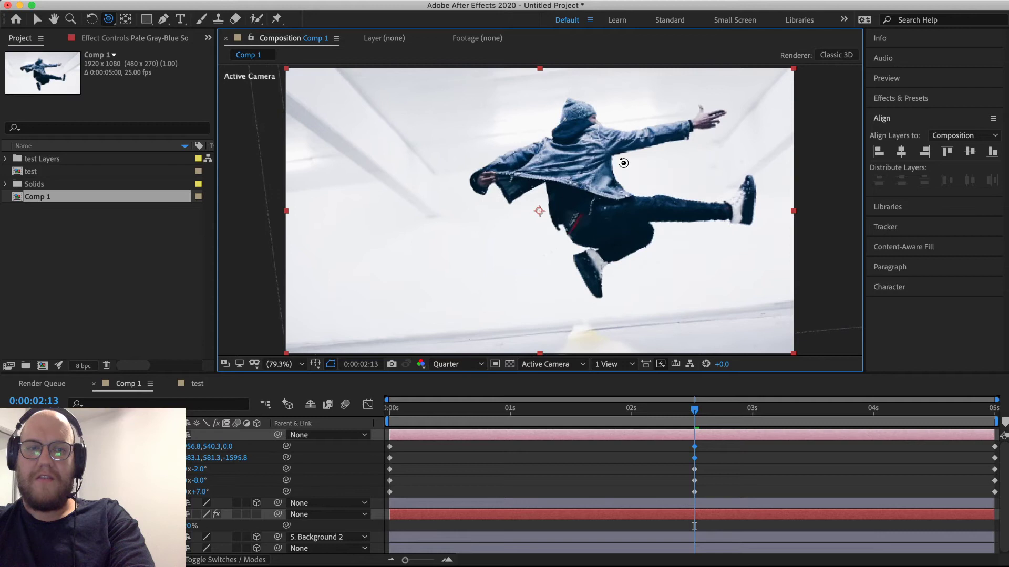
Step: Preview the revised camera animation and add Comp 1 to the Adobe Media Encoder queue
drag(709, 423, 925, 455)
key(space)
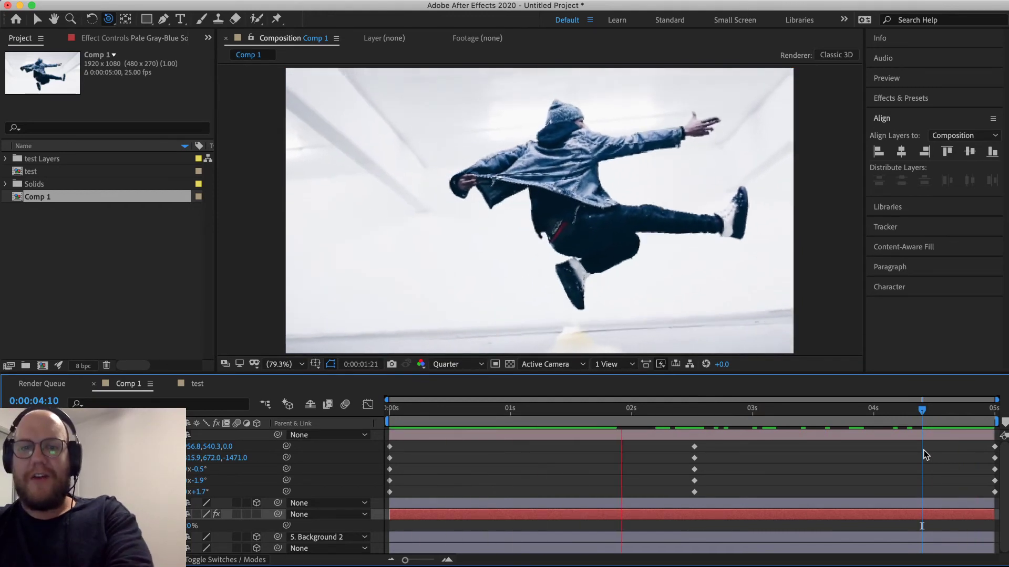
key(space)
click(598, 452)
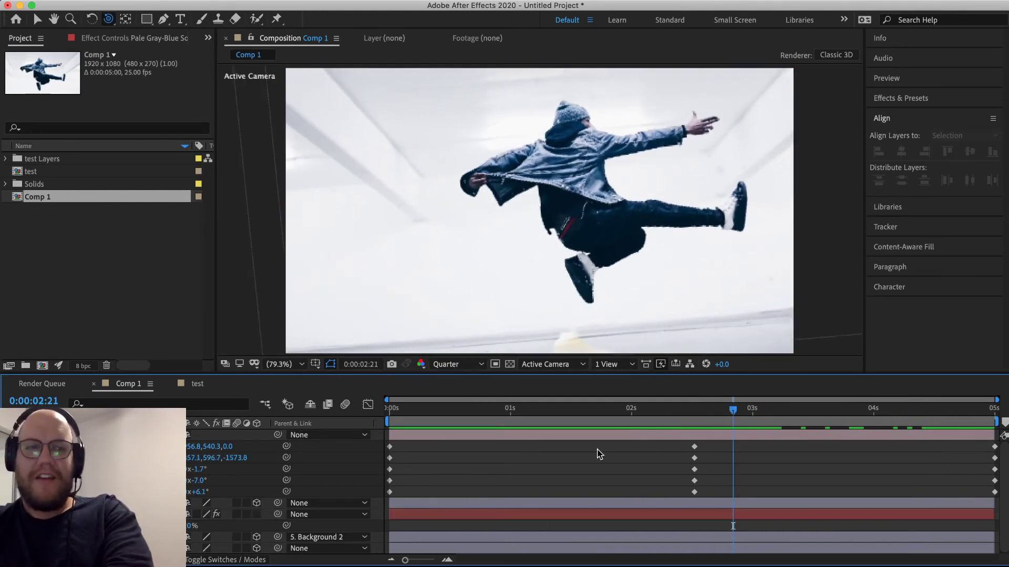
click(192, 3)
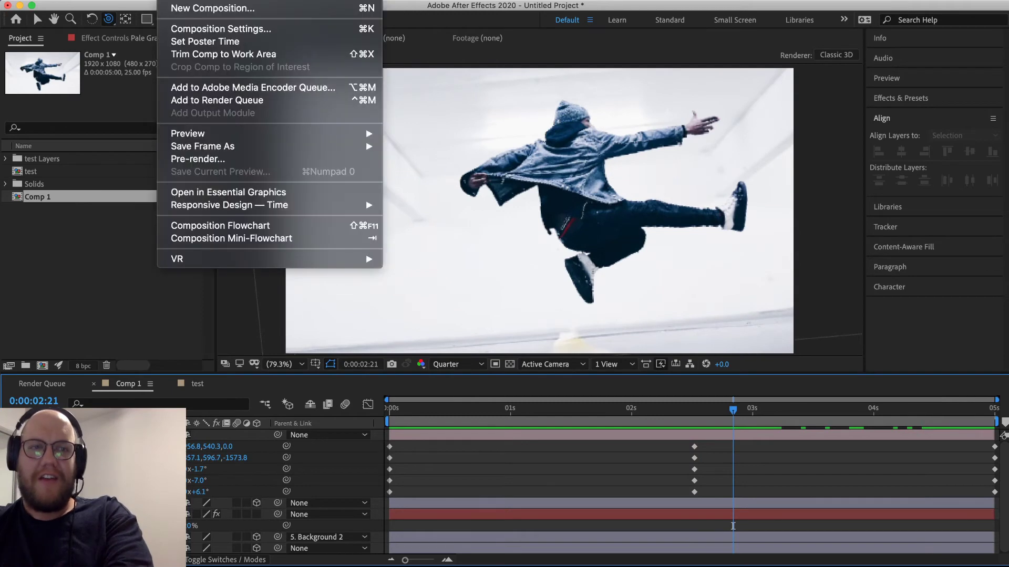
click(221, 90)
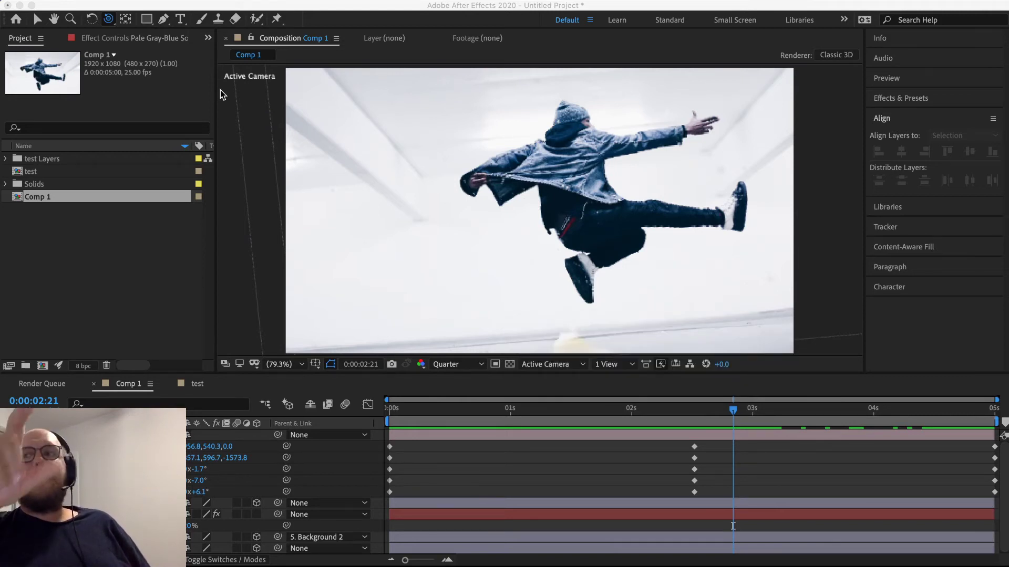
Step: Play back Comp 1 to review the complete camera move around the dancer
click(559, 456)
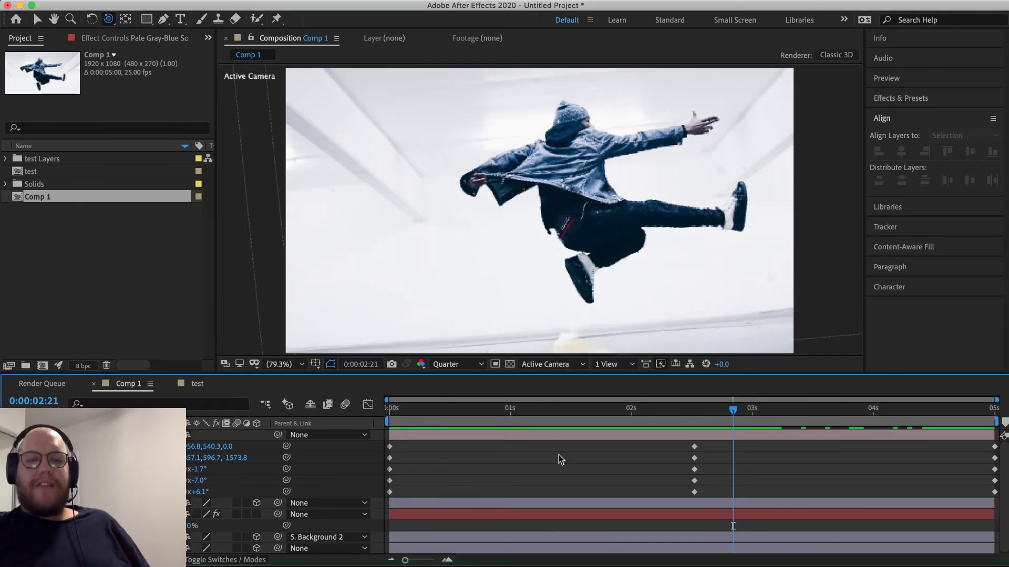
key(space)
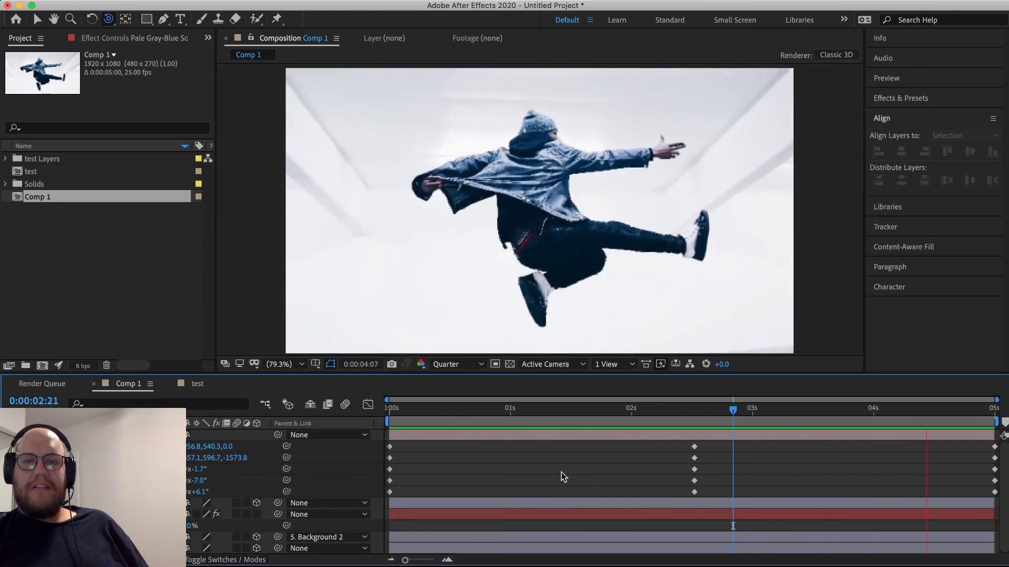
key(space)
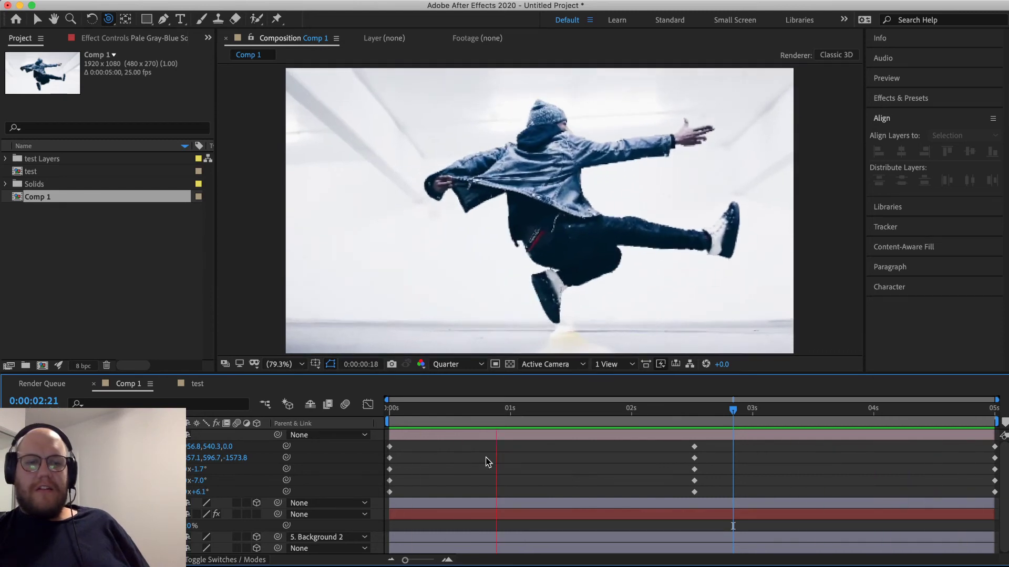
Step: Add a spot light to Comp 1 with the offered settings and switch to the Selection tool
click(257, 3)
mouse_move(261, 7)
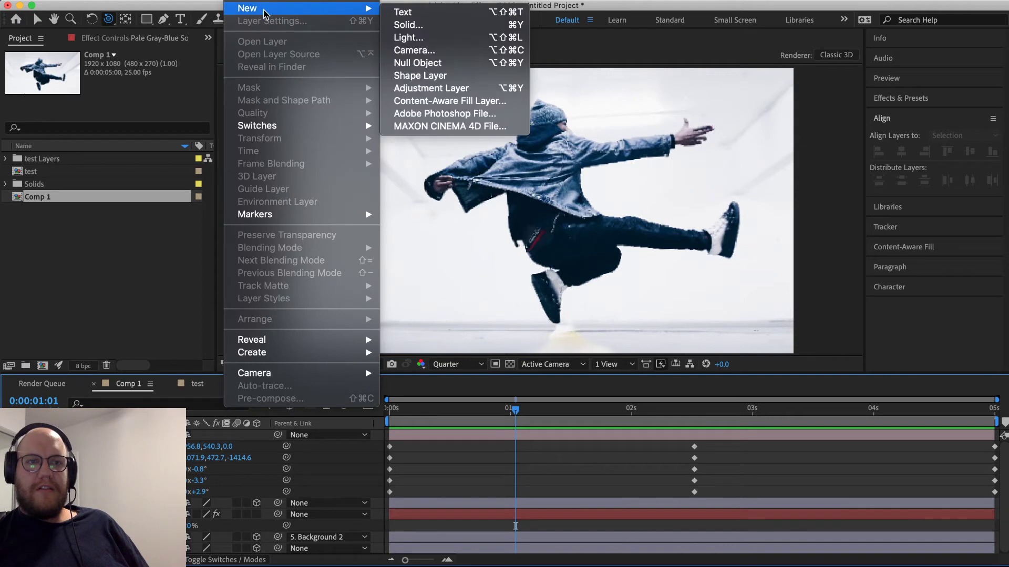
click(437, 36)
key(Return)
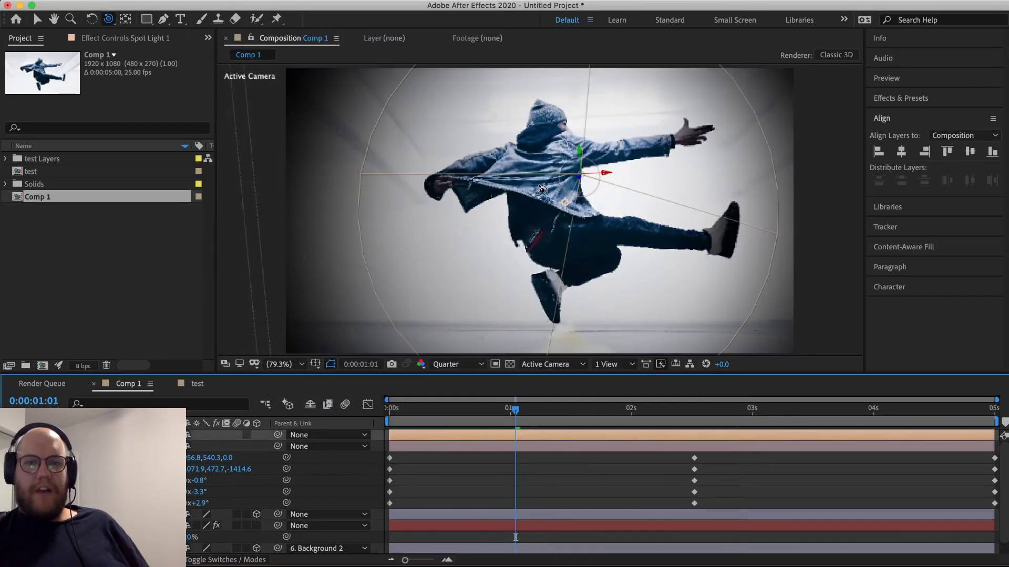
key(v)
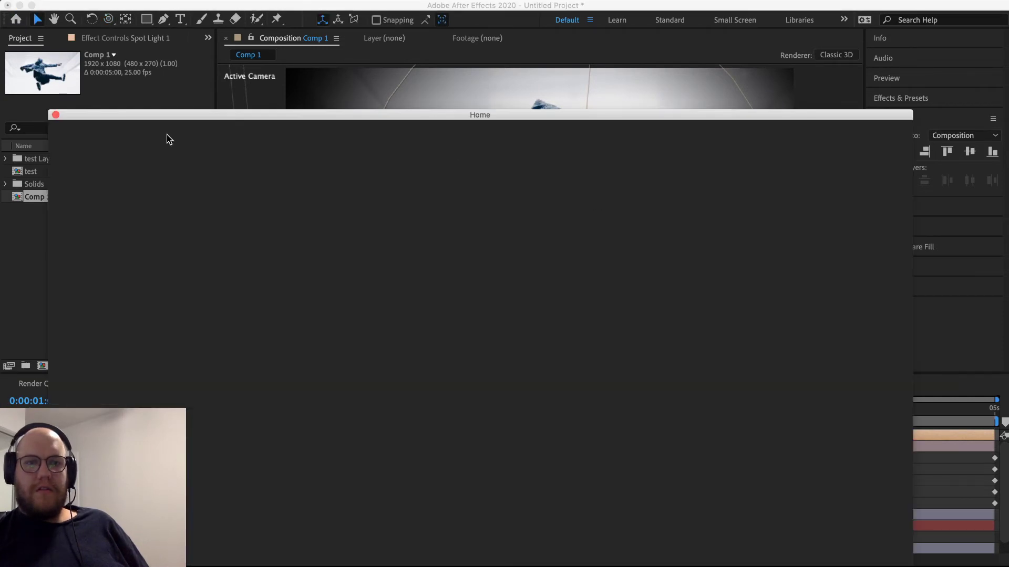
click(55, 115)
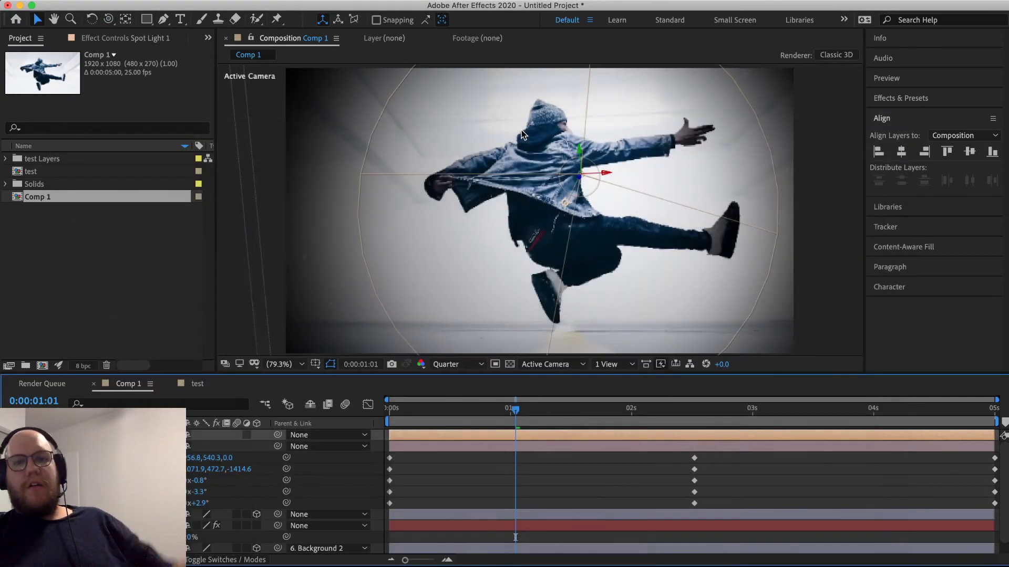
Step: Move the spot light high above and to the right of the dancer, aiming it near the shoulder of his outstretched arm
drag(576, 181, 660, 52)
key(comma)
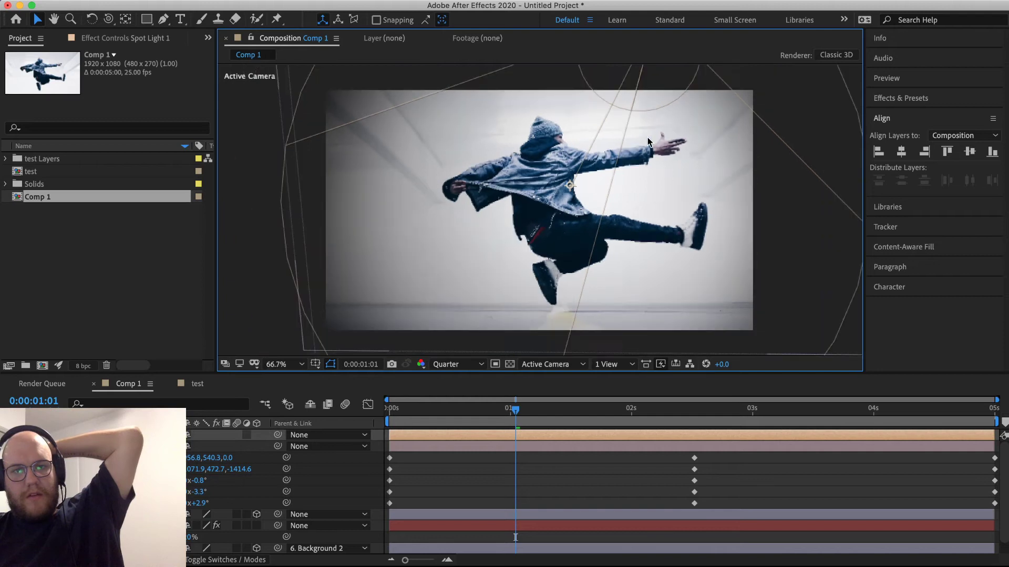
key(comma)
key(comma)
drag(595, 115, 607, 194)
scroll(607, 194, up, 4)
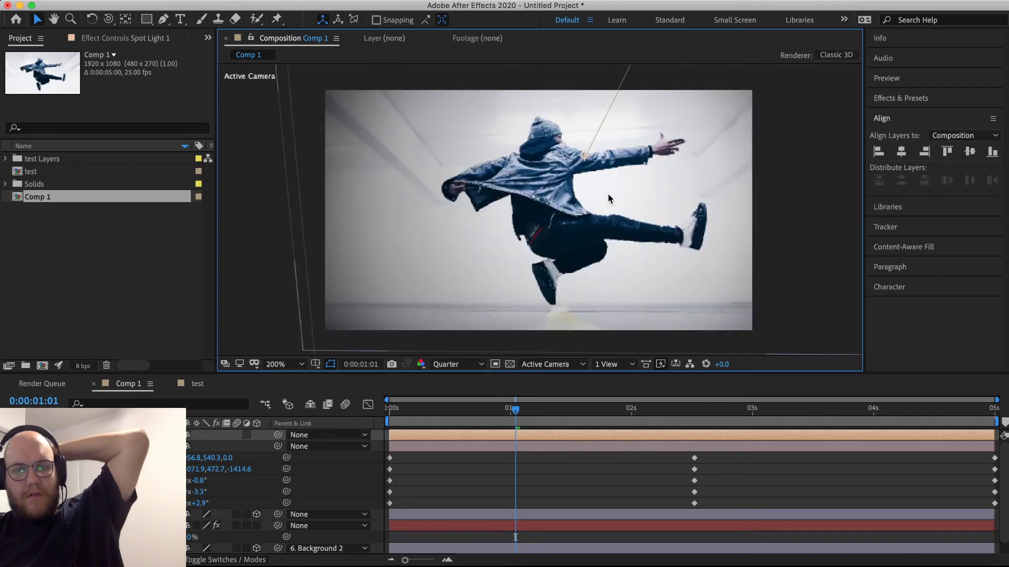
key(comma)
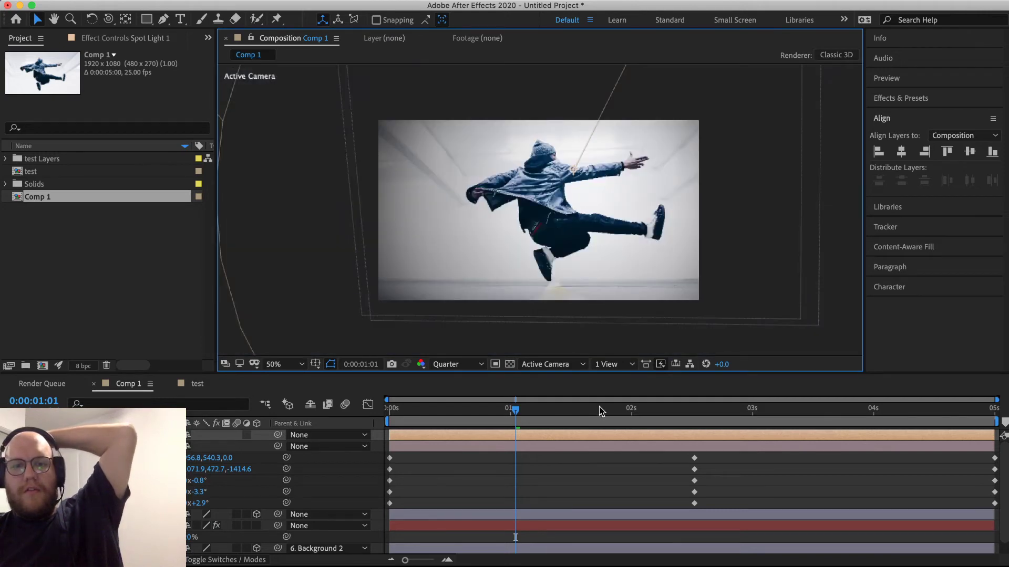
Step: Preview the lit animation from the first frame and inspect the light's coverage at 0:00:04:24
click(592, 462)
drag(435, 418, 345, 418)
key(space)
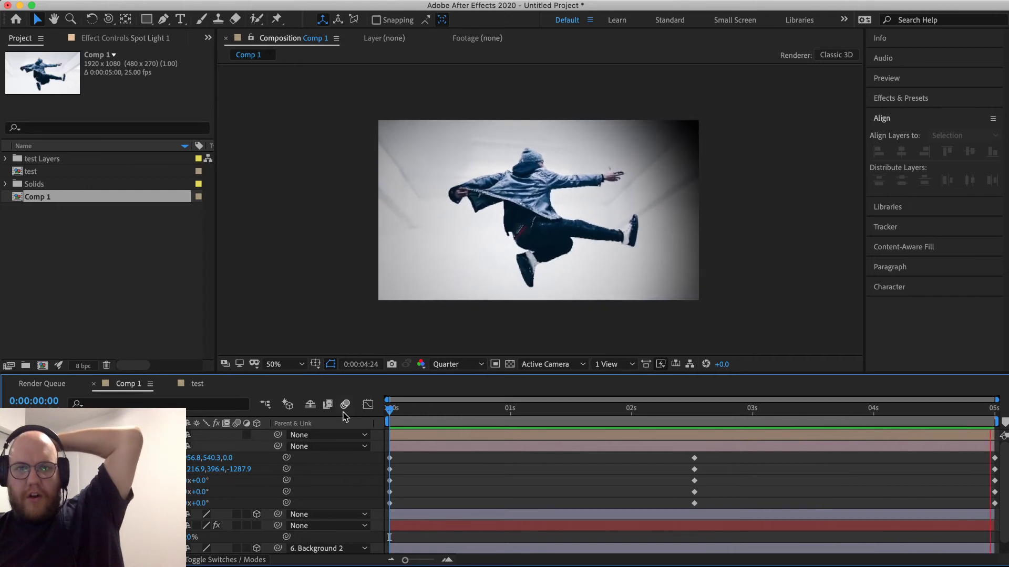
key(space)
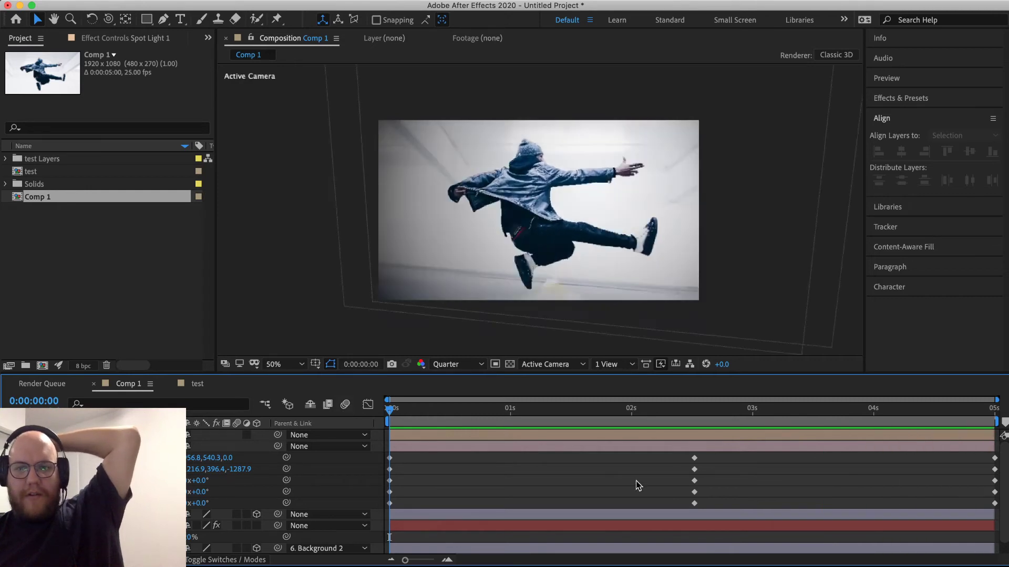
click(991, 414)
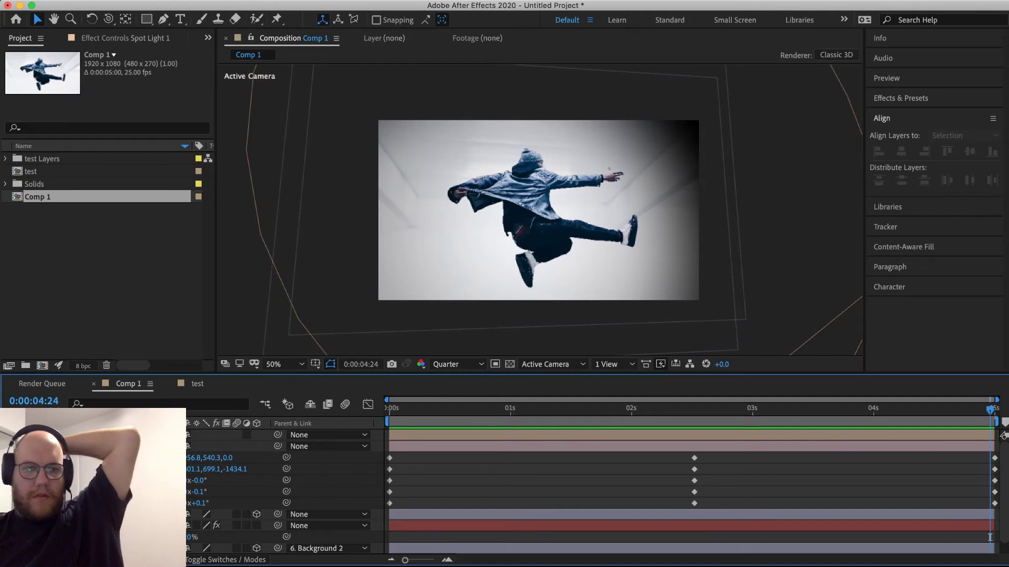
Step: At 0:00:04:24, shift the spot light's aim slightly up and right toward the dark corner, and check it at 0:00:02:18
click(121, 435)
key(comma)
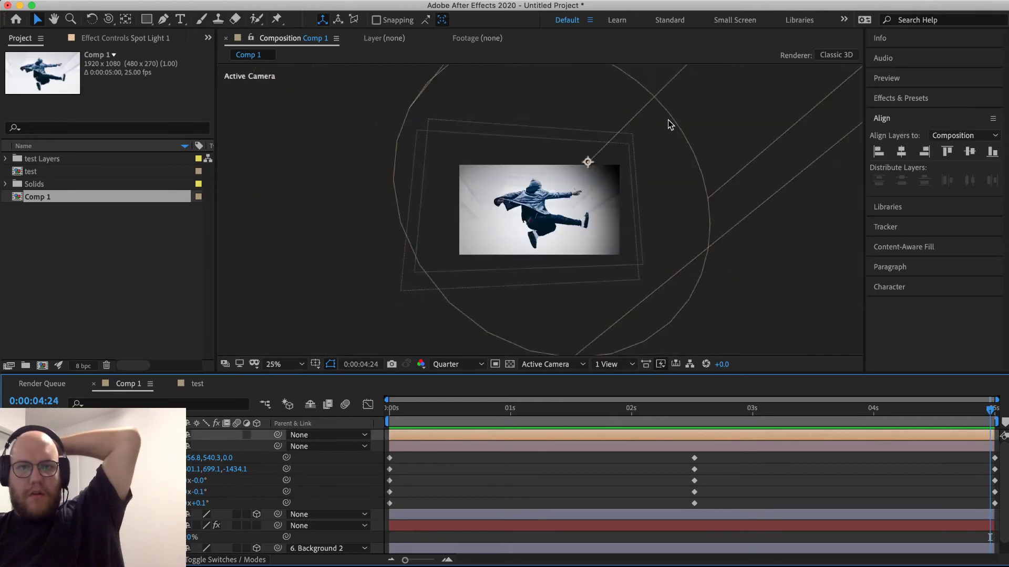
click(588, 163)
drag(589, 163, 598, 160)
drag(587, 409, 720, 396)
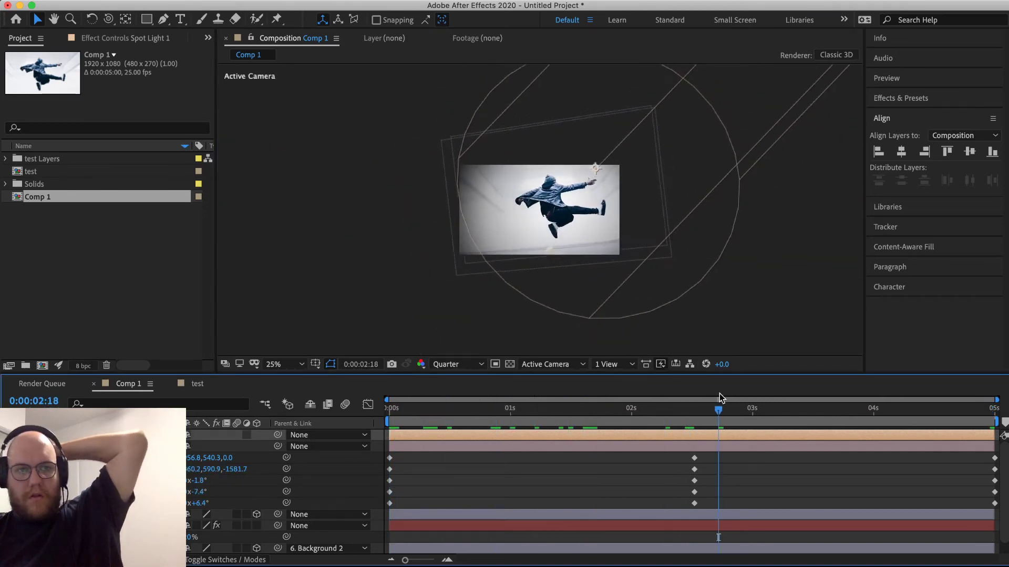
Step: Reveal the light options of Spot Light 1 and raise its Intensity to about 106%
click(121, 38)
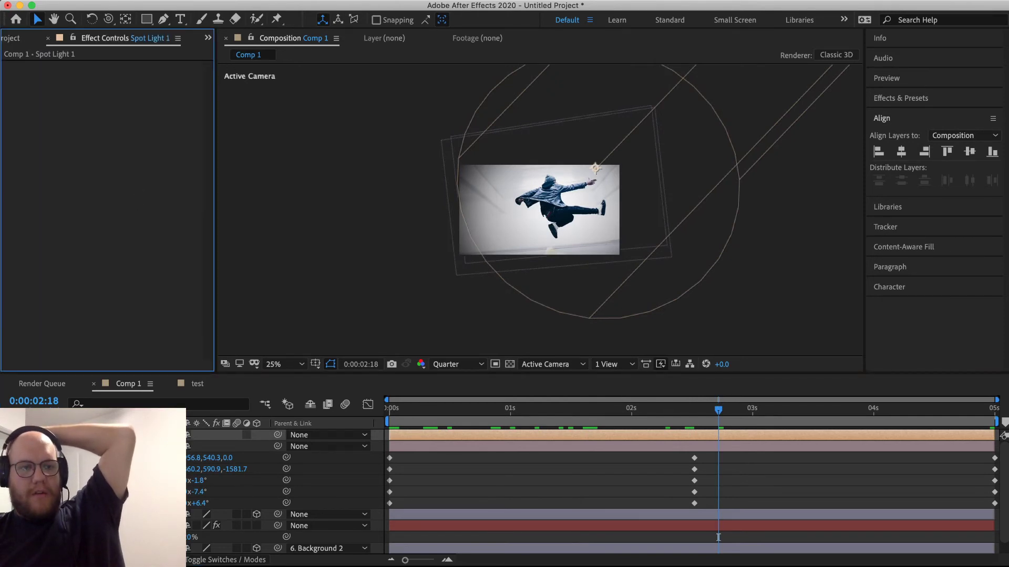
click(52, 435)
click(60, 458)
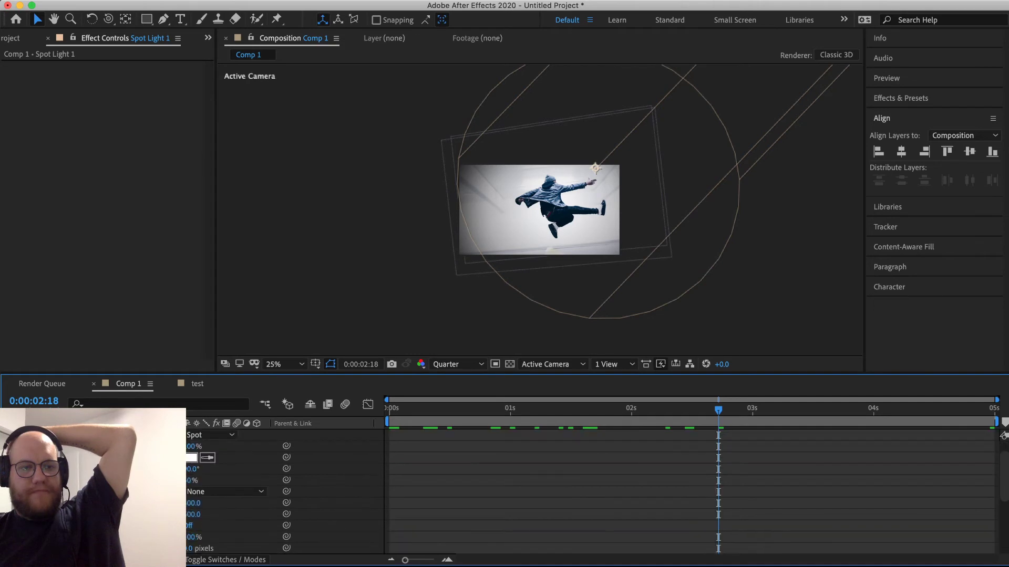
click(190, 447)
click(254, 455)
mouse_move(200, 447)
mouse_down()
mouse_move(210, 450)
mouse_move(202, 446)
mouse_up()
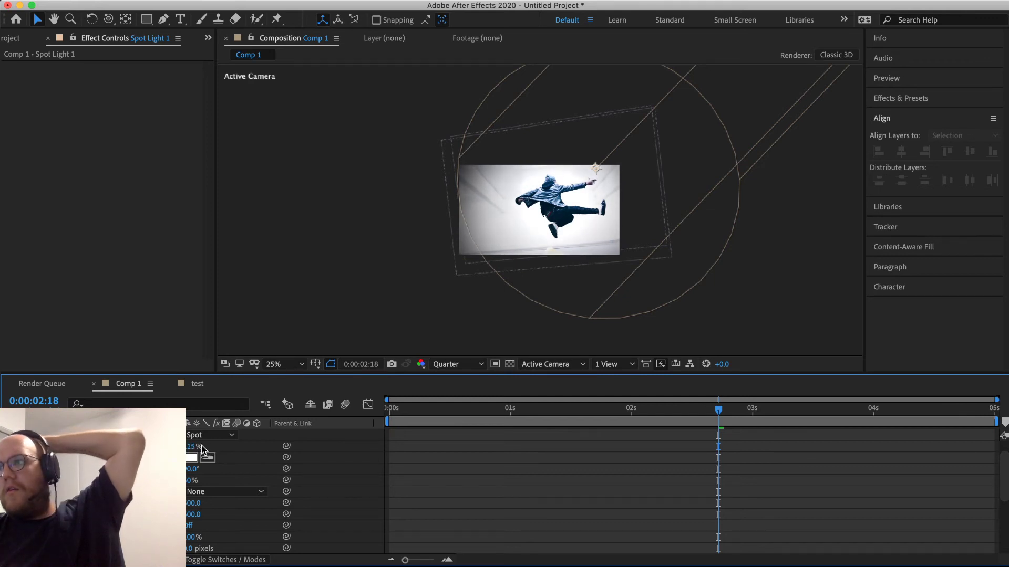
drag(202, 447, 198, 447)
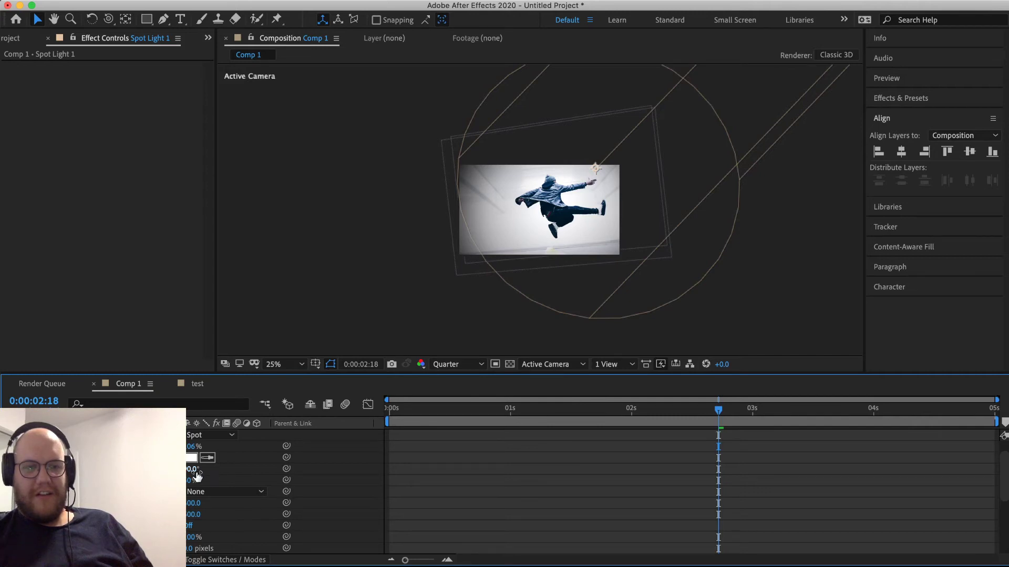
Step: Set the Cone Angle of Spot Light 1 to 100°
click(192, 469)
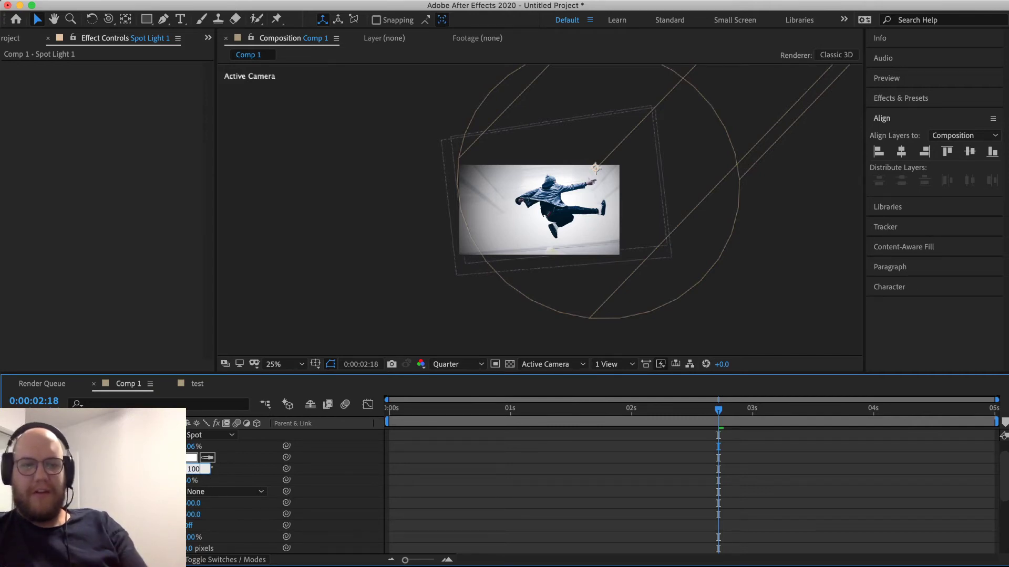
key(Return)
click(632, 496)
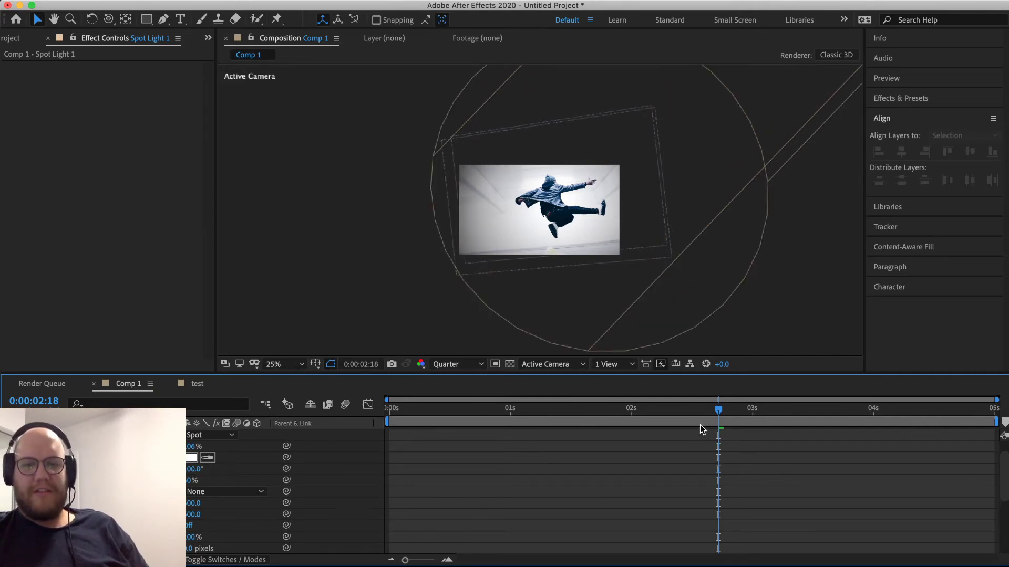
Step: Preview the composition from the first frame to check the widened spot light at a larger magnification
drag(710, 421, 343, 468)
key(space)
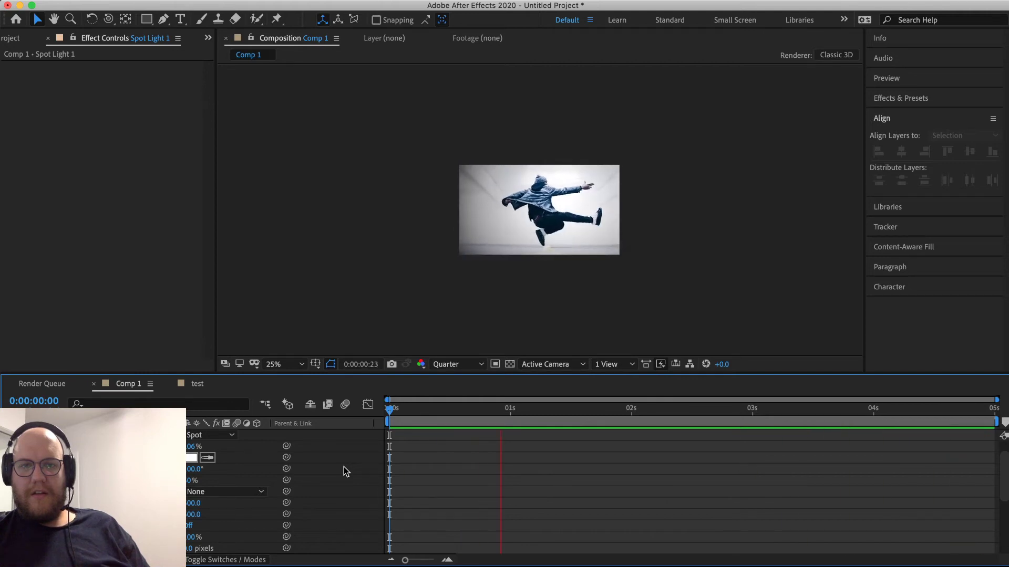
scroll(536, 317, up, 2)
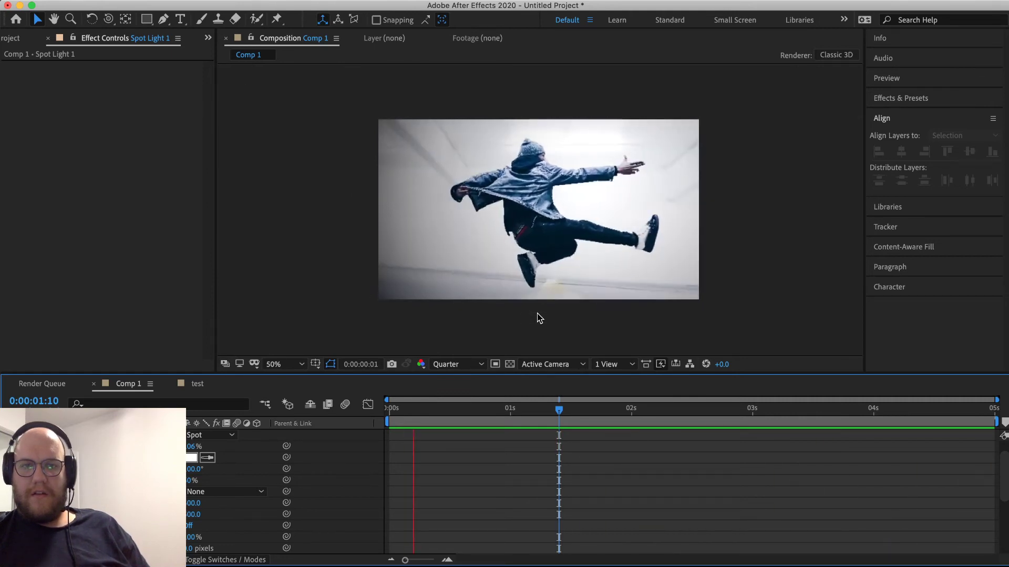
key(space)
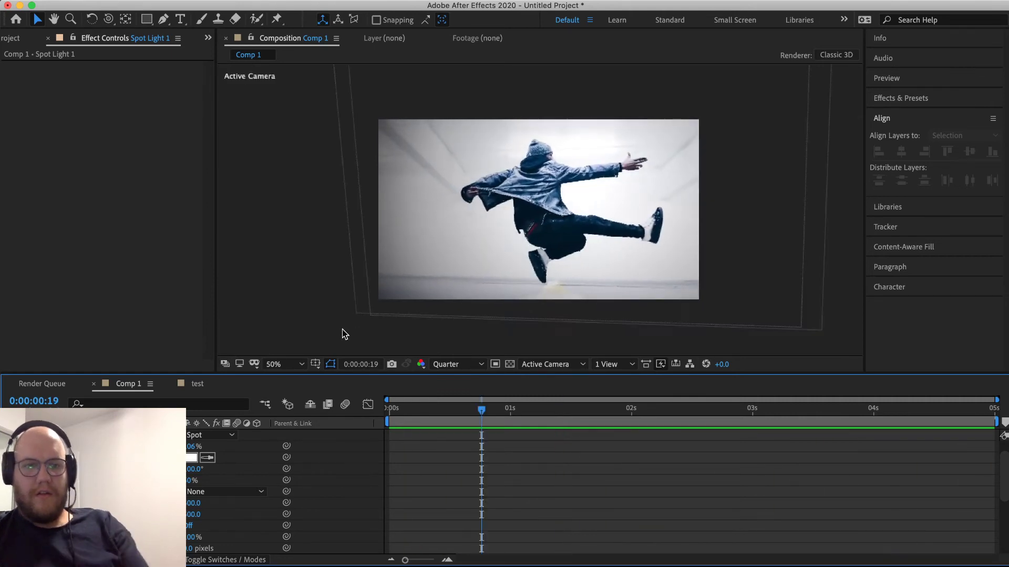
Step: Minimize the Media Encoder window and set the Intensity of Spot Light 1 to 100%
click(191, 457)
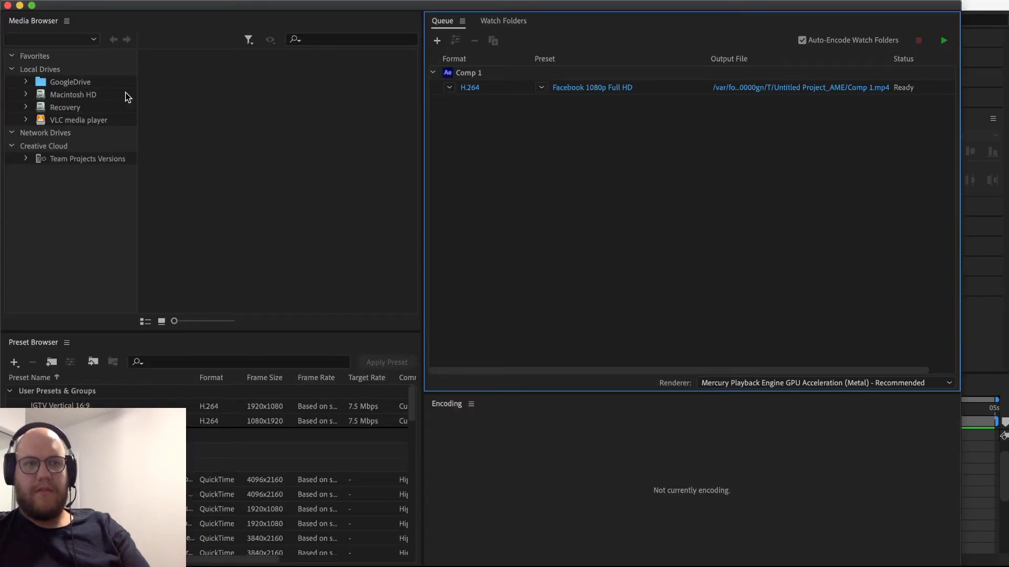
click(20, 6)
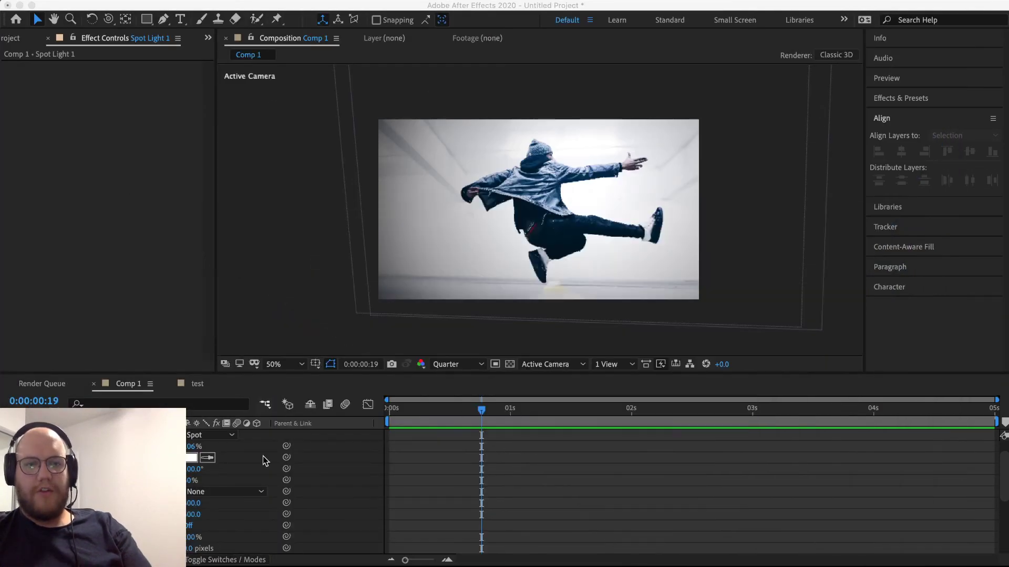
click(191, 448)
click(190, 447)
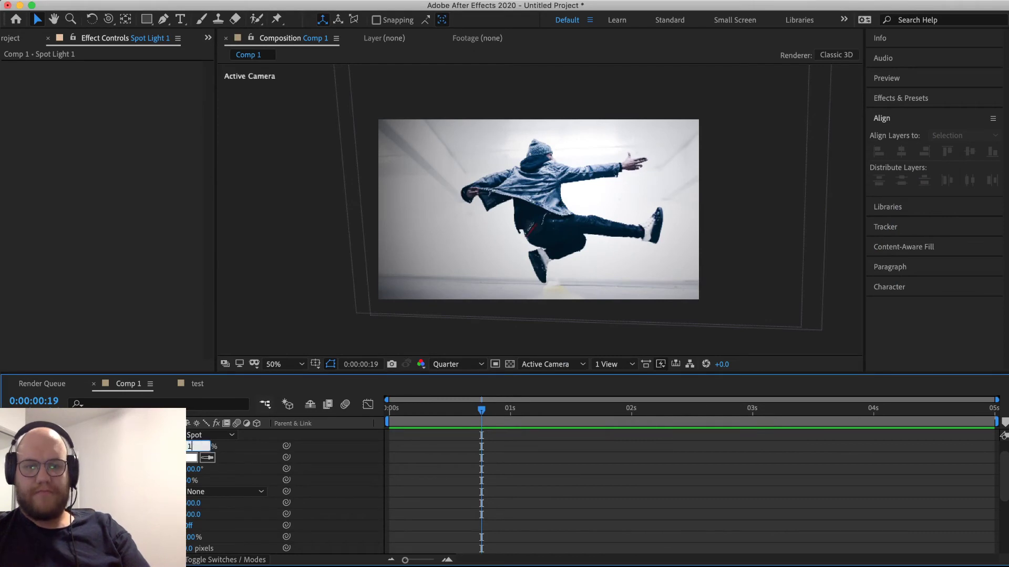
key(Return)
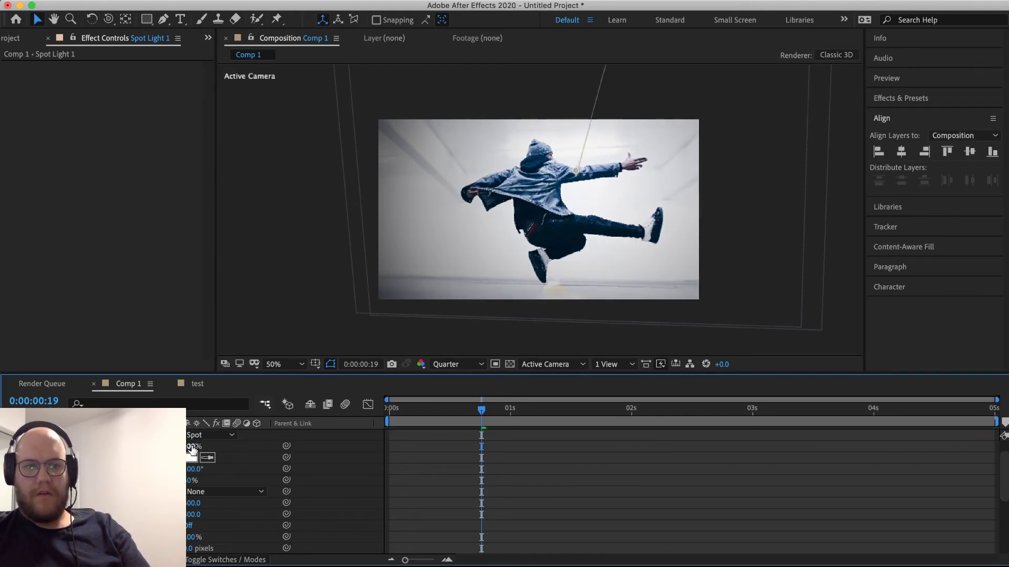
Step: Duplicate Spot Light 1 and change the original's light type to Ambient
scroll(191, 448, up, 1)
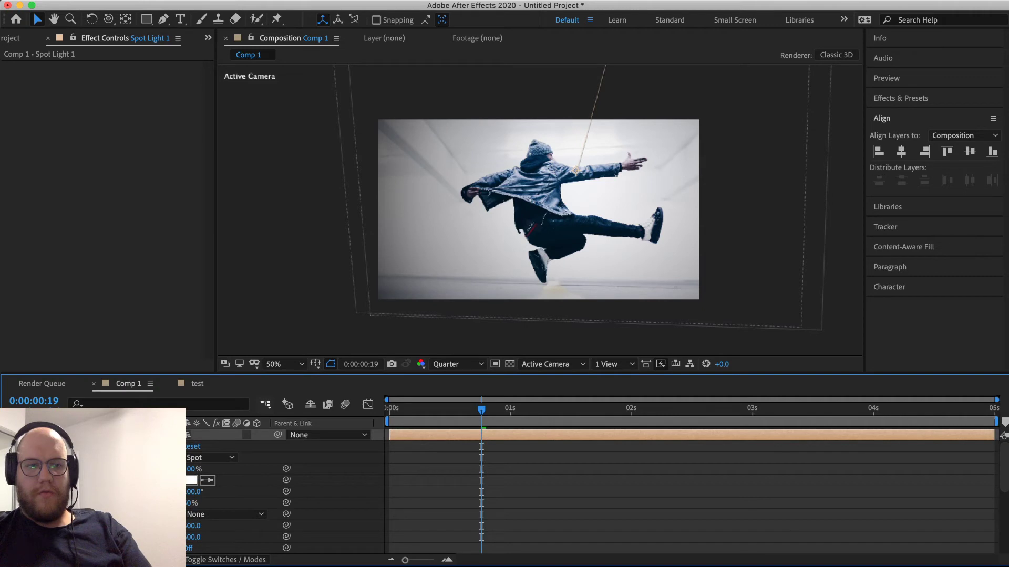
key(super+d)
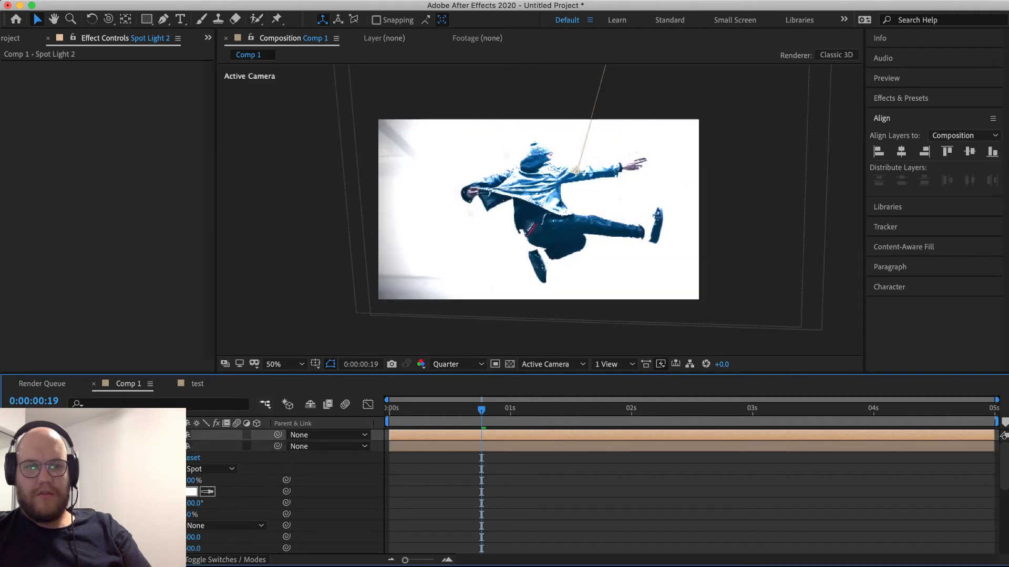
click(210, 468)
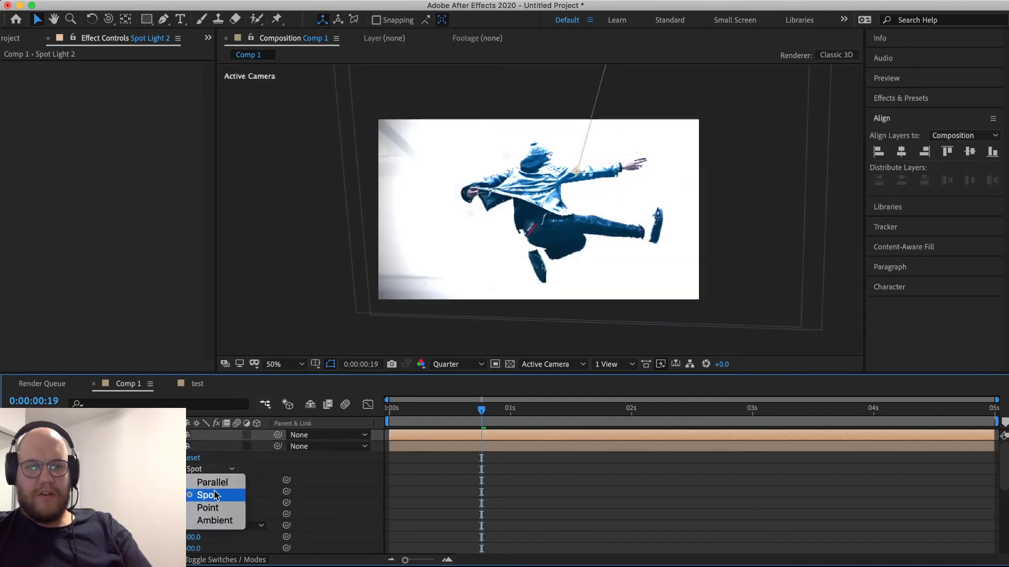
click(213, 520)
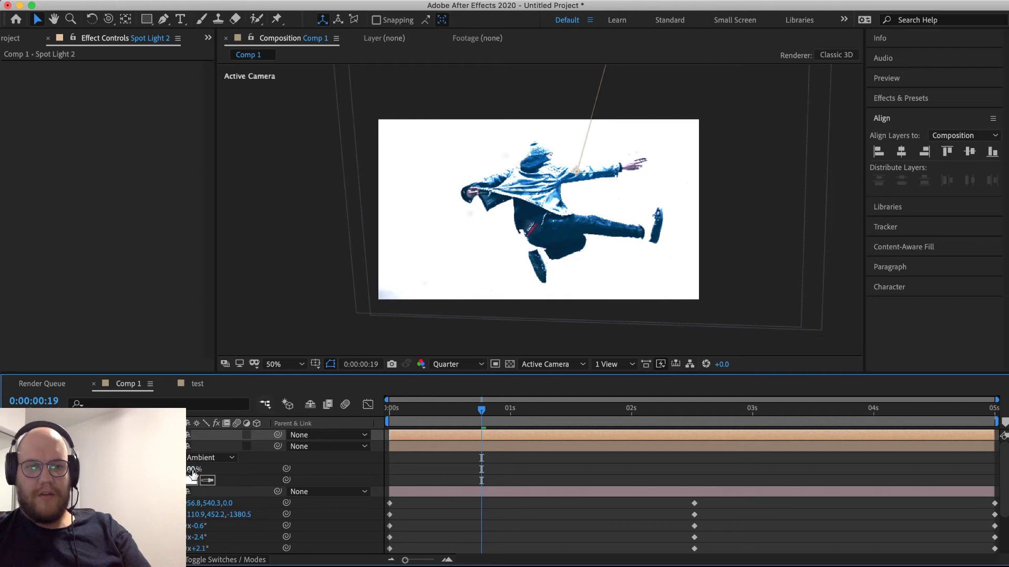
Step: Lower the Intensity of the ambient light so the scene is less overexposed
click(193, 470)
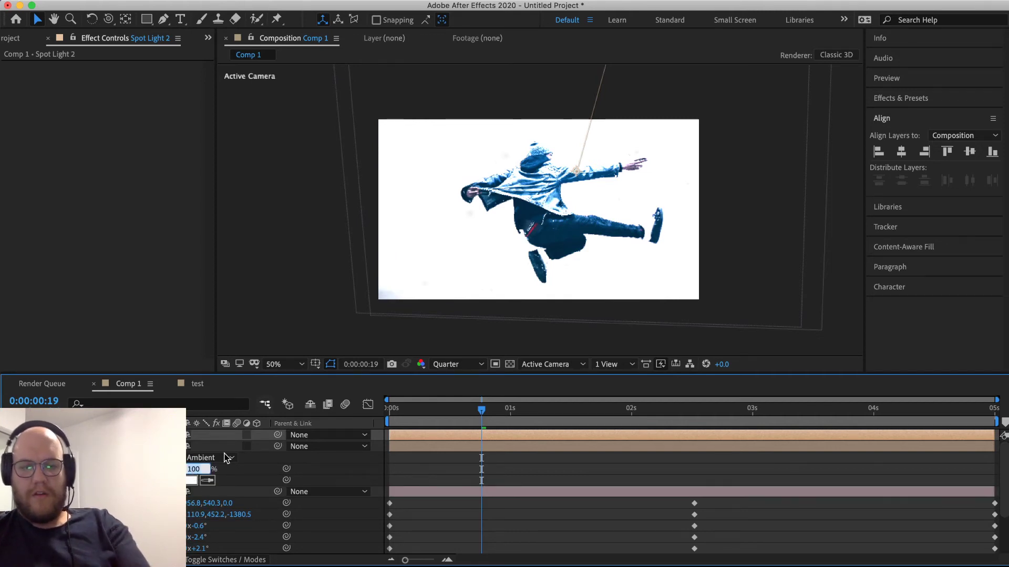
text(0)
key(Return)
Step: Reveal the light options of Spot Light 2 and lower its Intensity to balance it with the ambient light
click(116, 435)
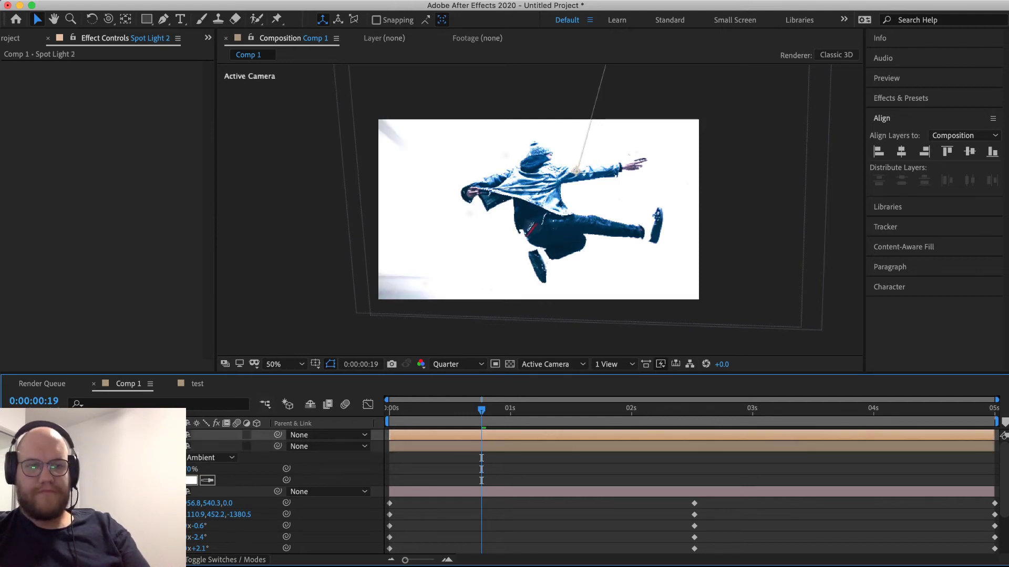
click(55, 435)
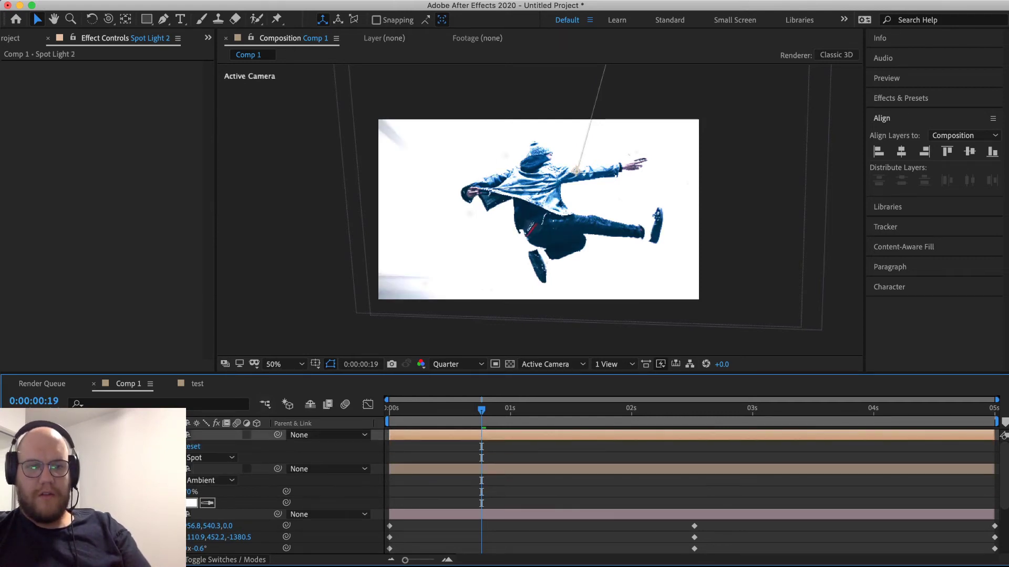
click(65, 458)
click(194, 447)
key(Return)
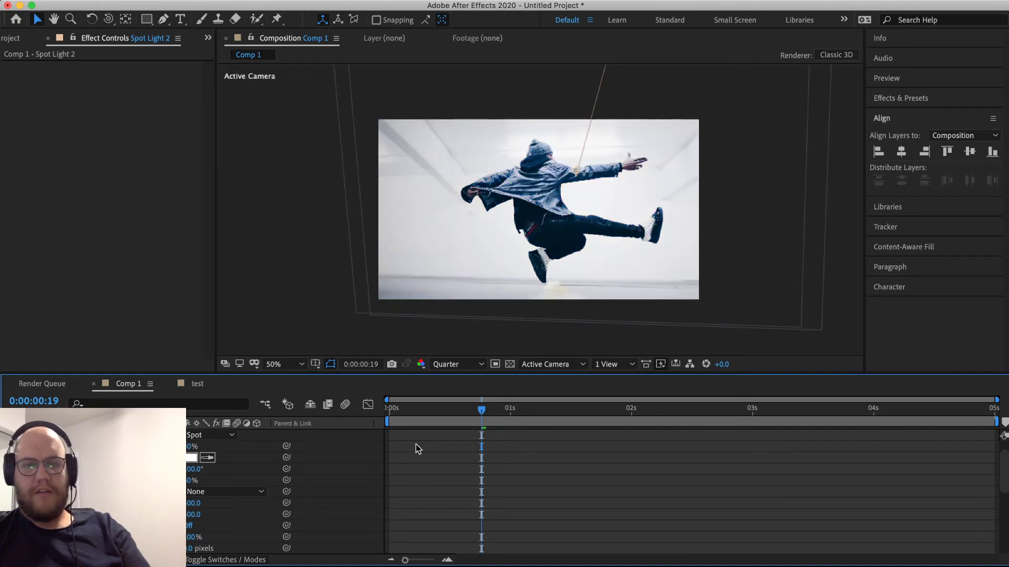
Step: Preview the composition from the first frame to check the combined ambient and spot lighting
drag(484, 420, 388, 423)
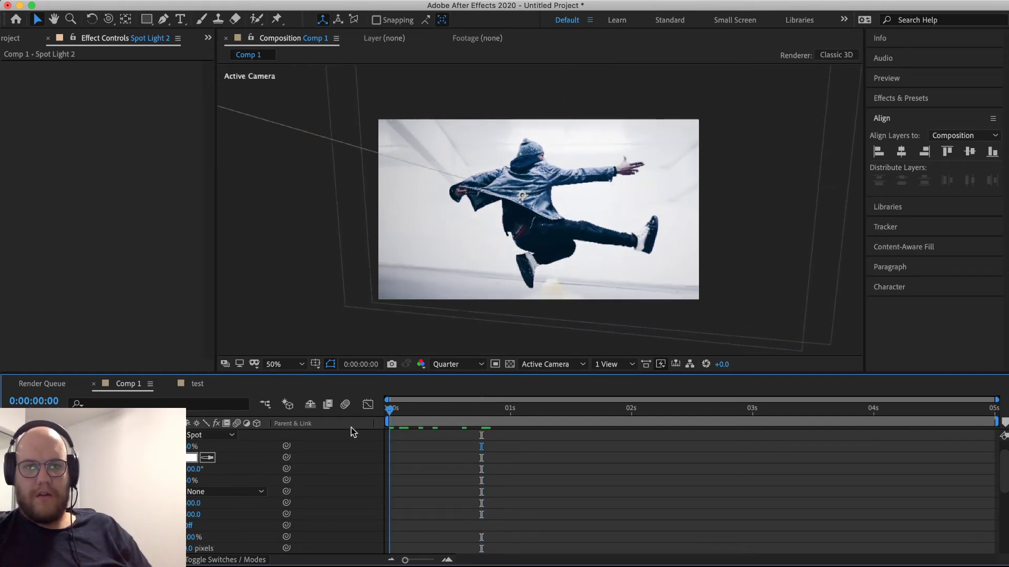
key(space)
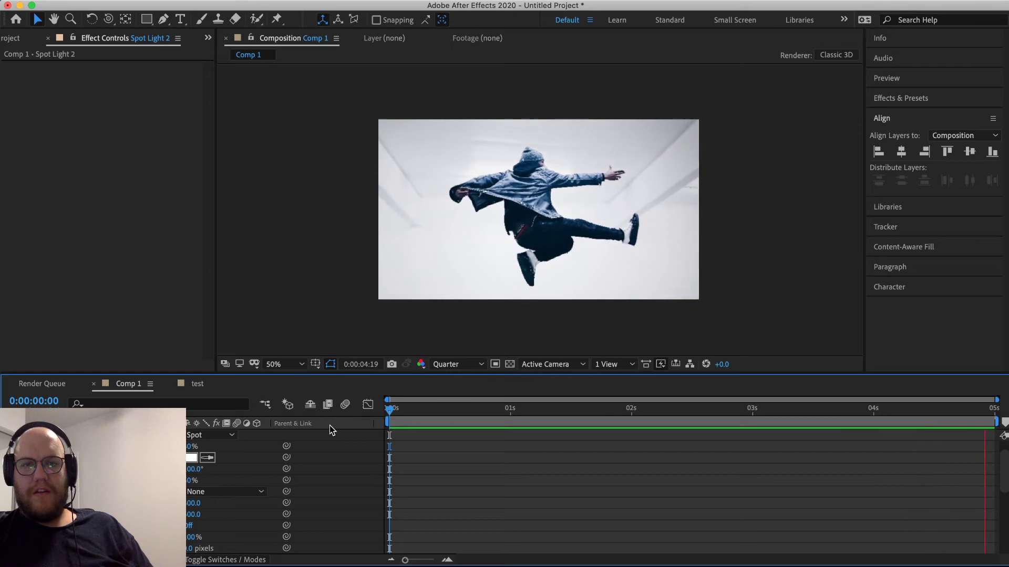
key(space)
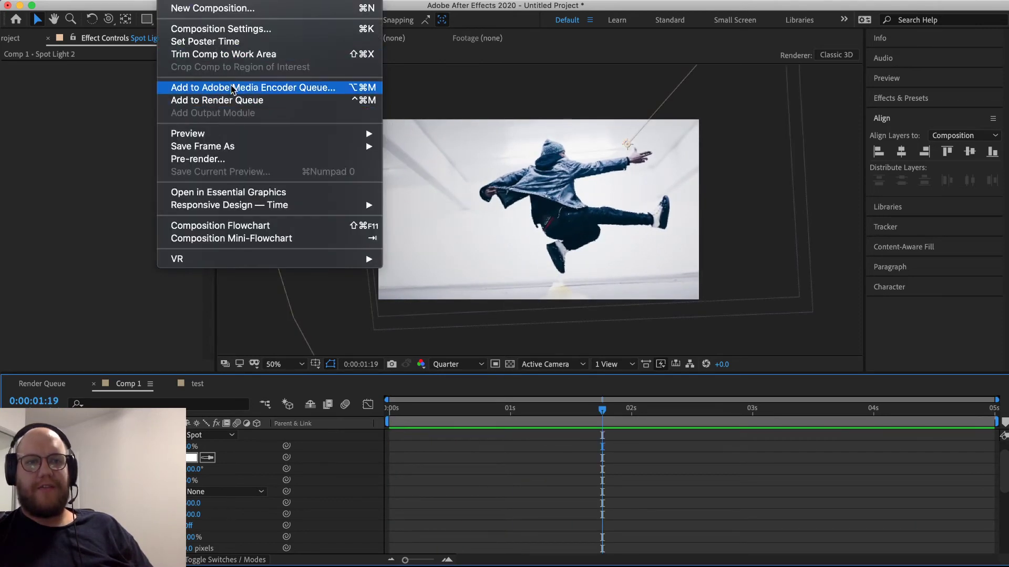
Step: Add Comp 1 to the Adobe Media Encoder queue and, in Media Encoder, remove the older Comp 1 entry
click(231, 85)
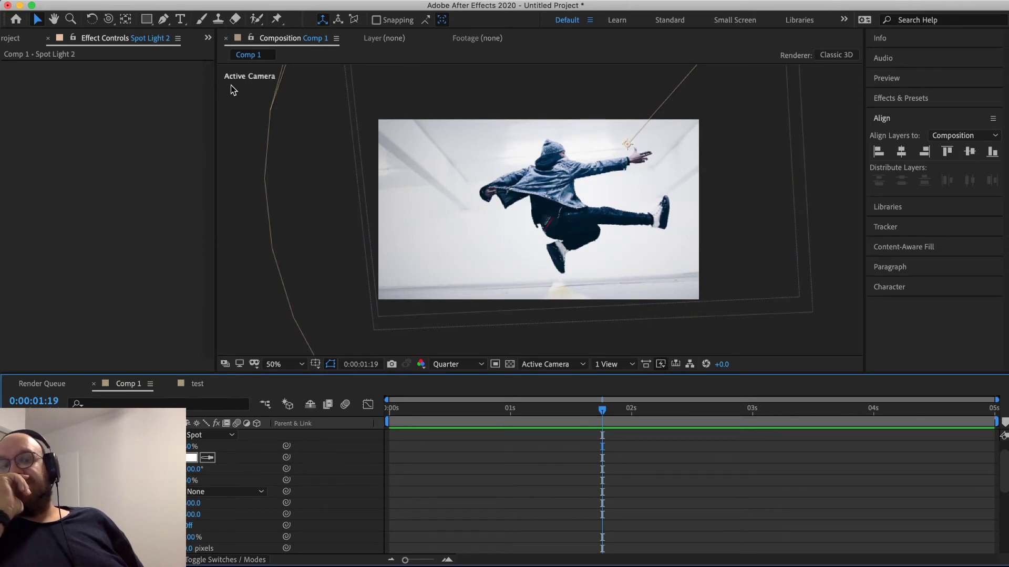
click(651, 565)
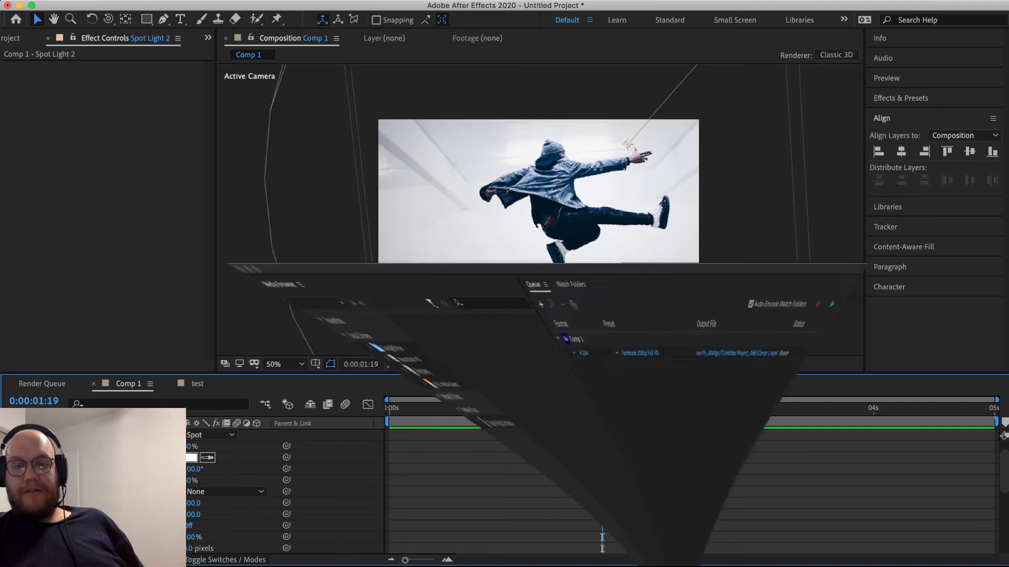
click(477, 74)
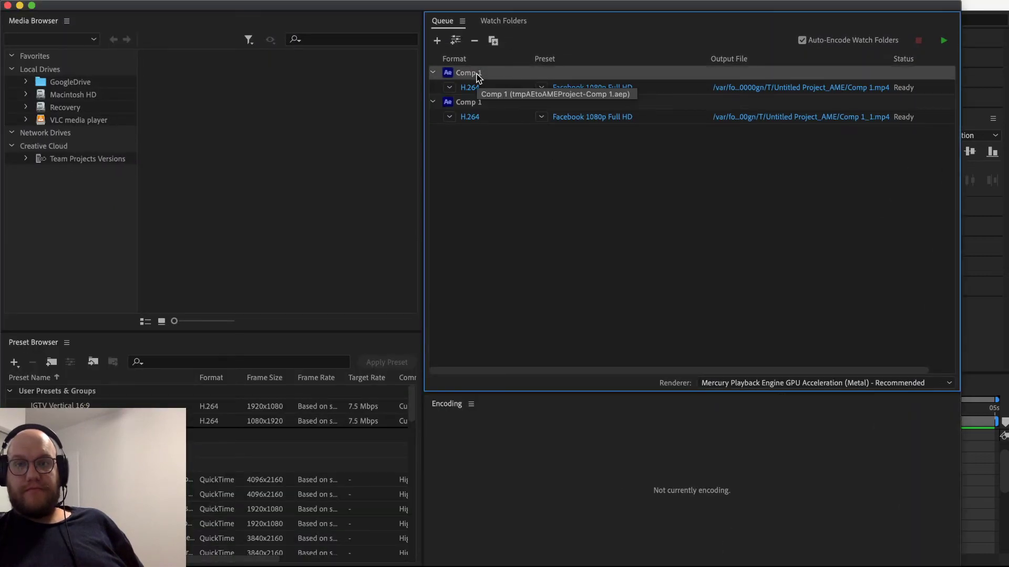
click(473, 41)
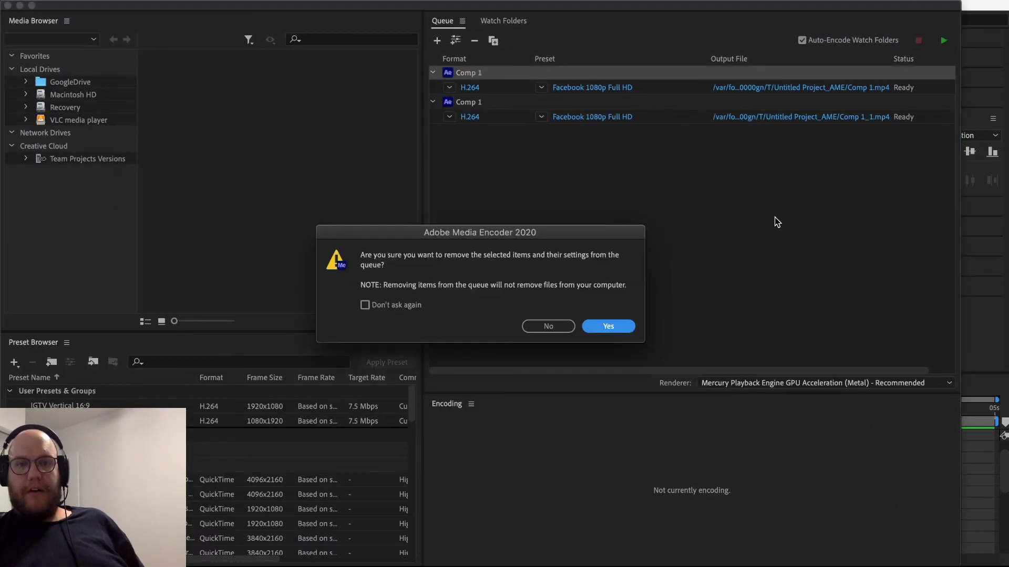
click(608, 326)
Step: Apply the IGTV Vertical 16:9 preset to the queued Comp 1 output
click(94, 421)
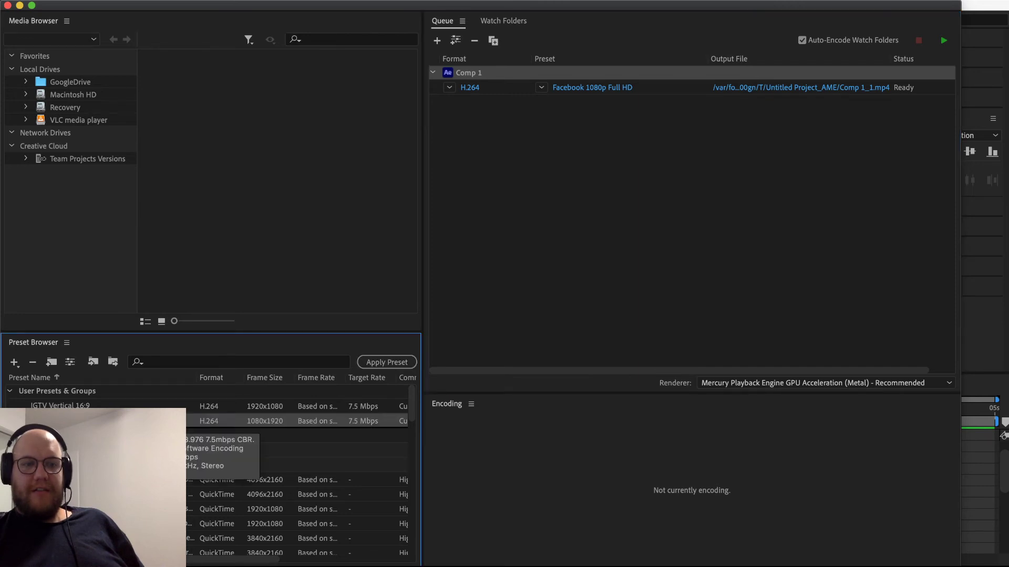
drag(210, 406, 610, 90)
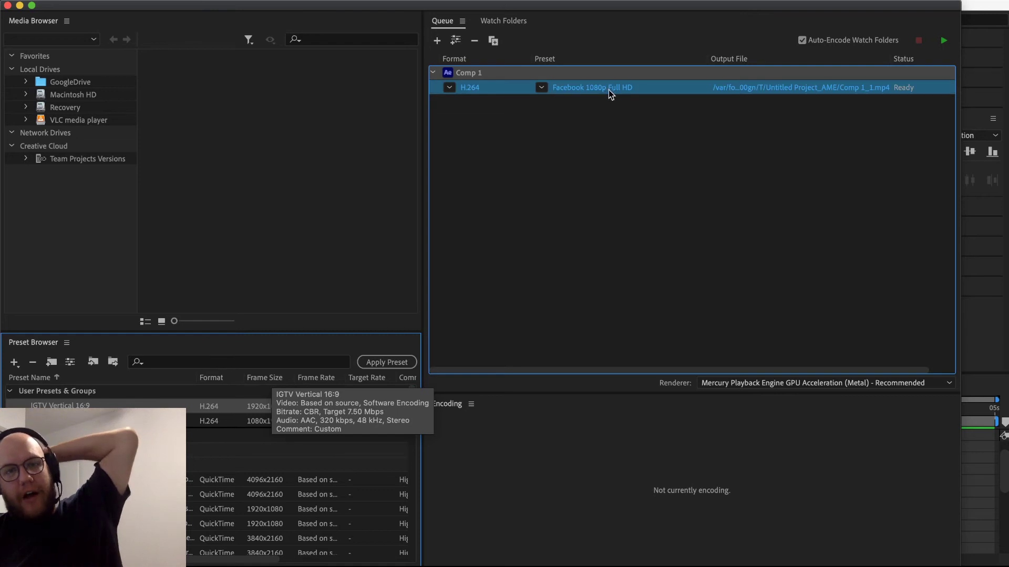
Step: Set the output location of Comp 1_1 to the 3D Effect folder on the Desktop and start encoding the queue
click(797, 88)
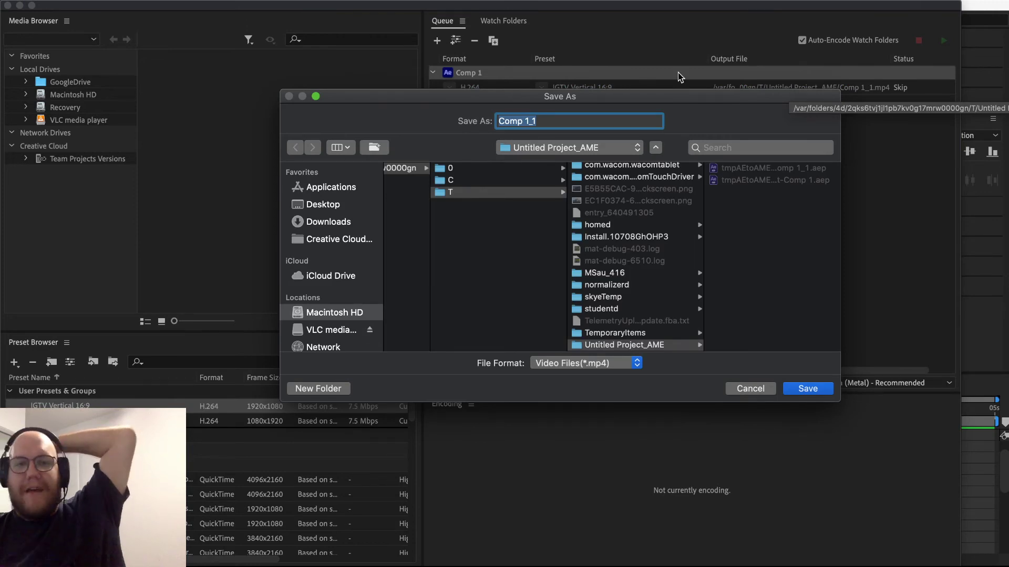
scroll(529, 177, left, 10)
click(337, 223)
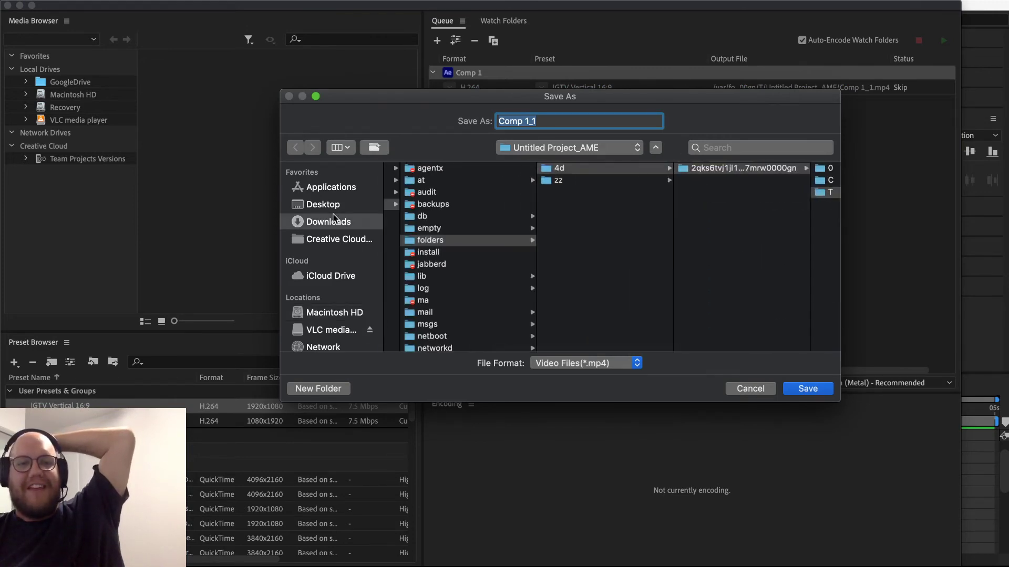
click(361, 210)
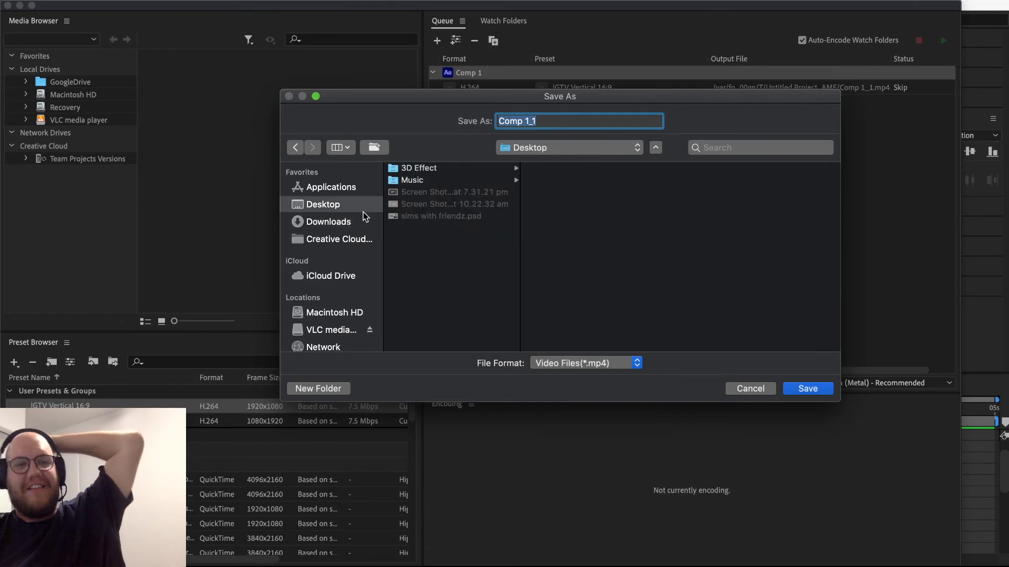
click(472, 168)
key(Right)
key(Down)
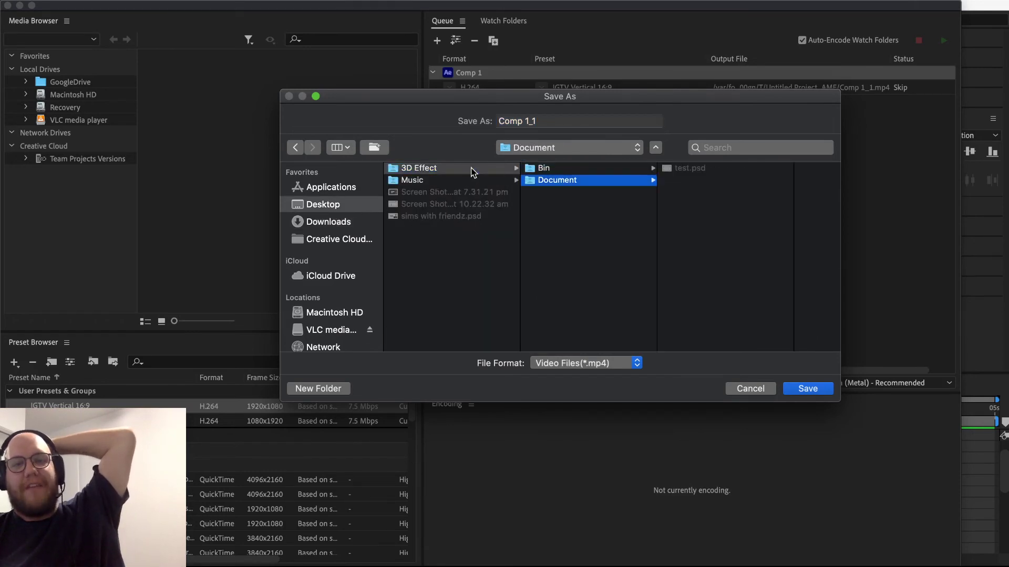
key(Left)
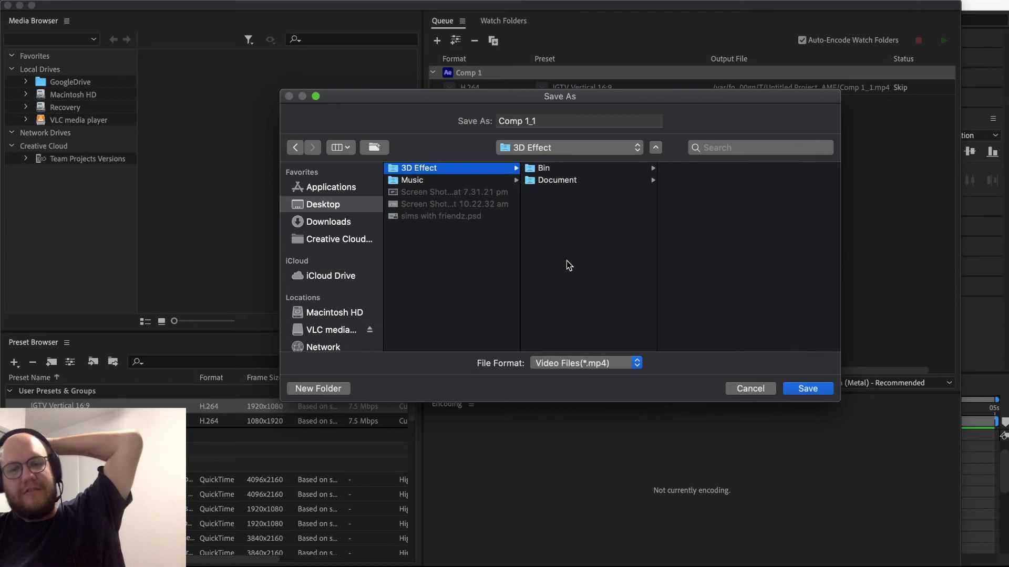
key(Return)
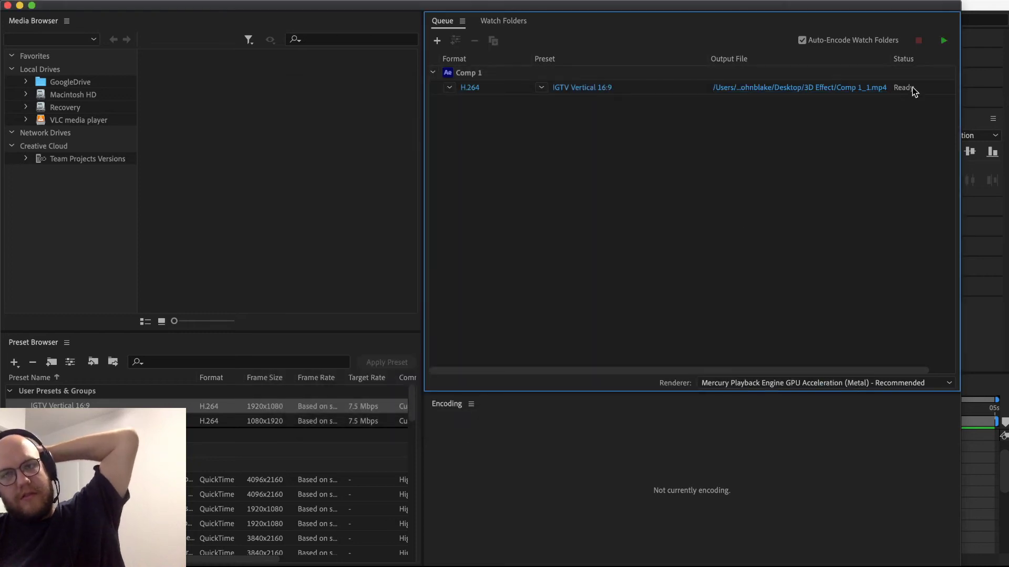
click(944, 40)
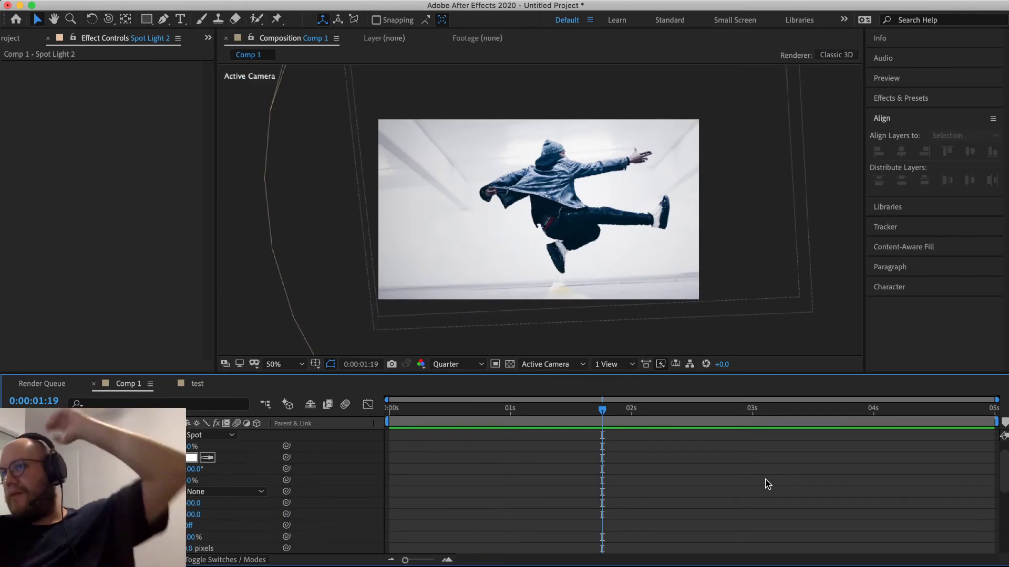
Step: Save the After Effects project as "DANCER DUDE WHO IS NOT FROM TEXAS.aep" in the Desktop folder 3D Effect/Document
key(super+s)
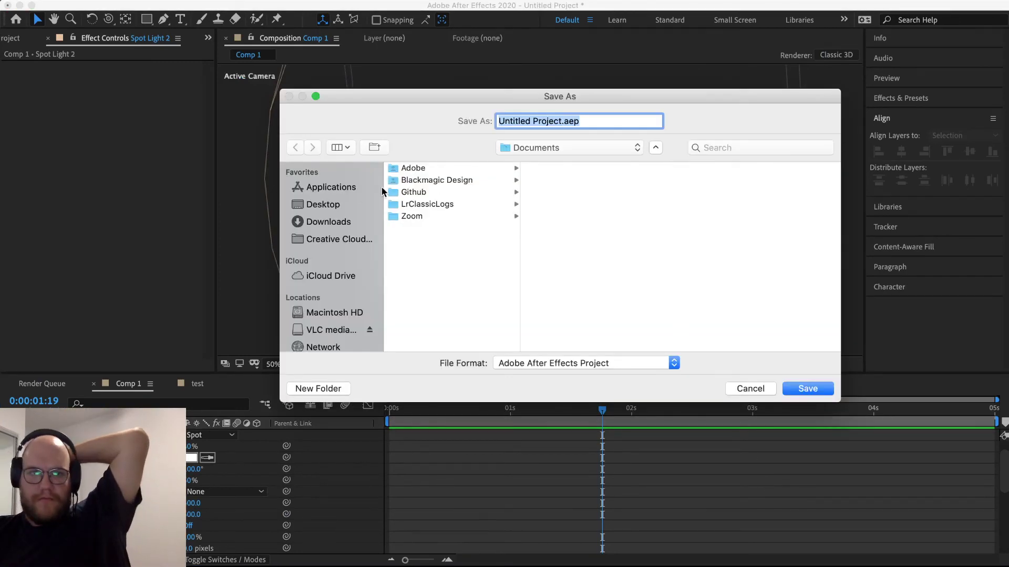
click(324, 204)
click(467, 168)
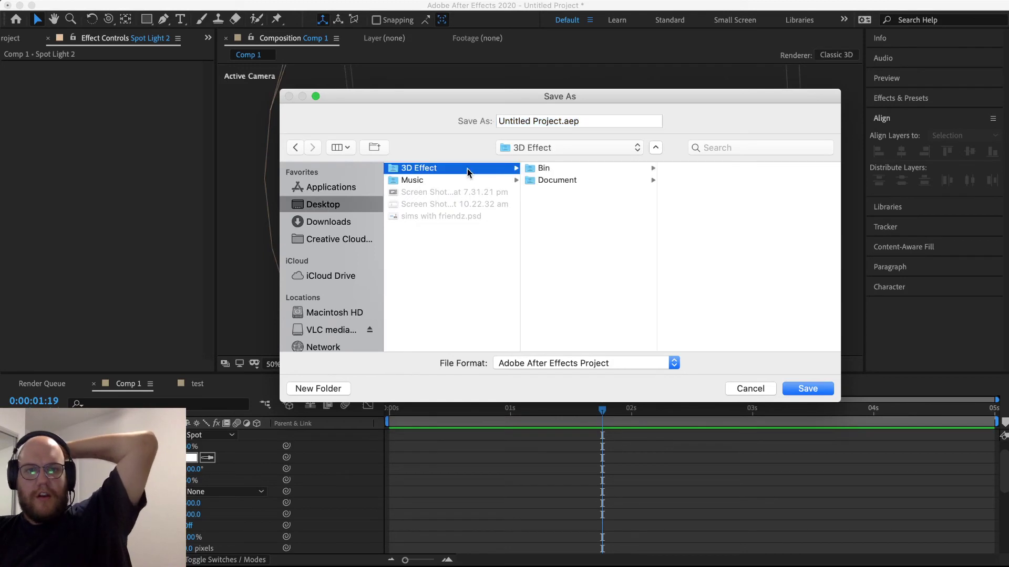
click(569, 181)
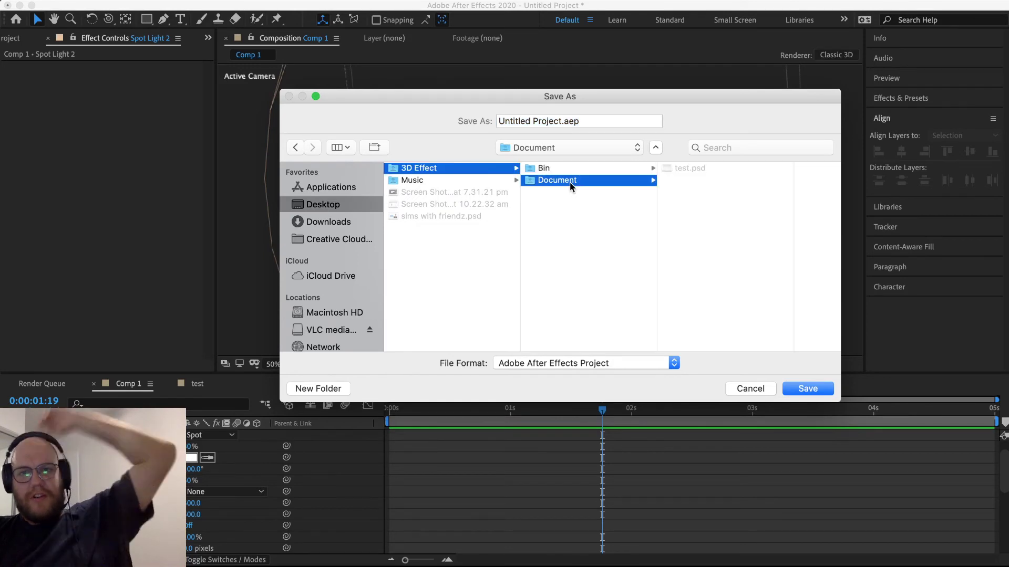
click(549, 121)
key(BackSpace)
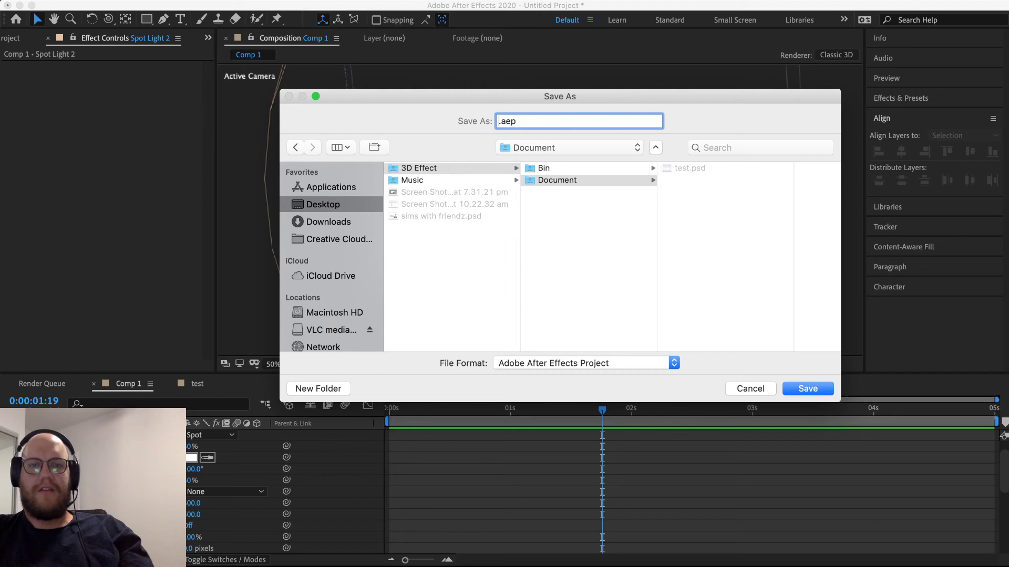
text(DANCER DUDE WHO)
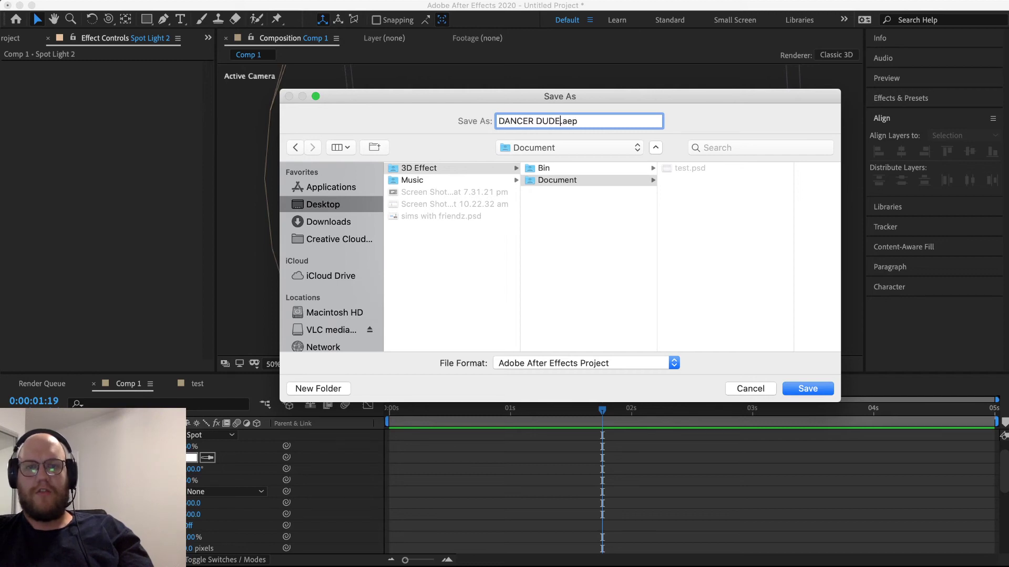
text( IS NOT FROM TEX)
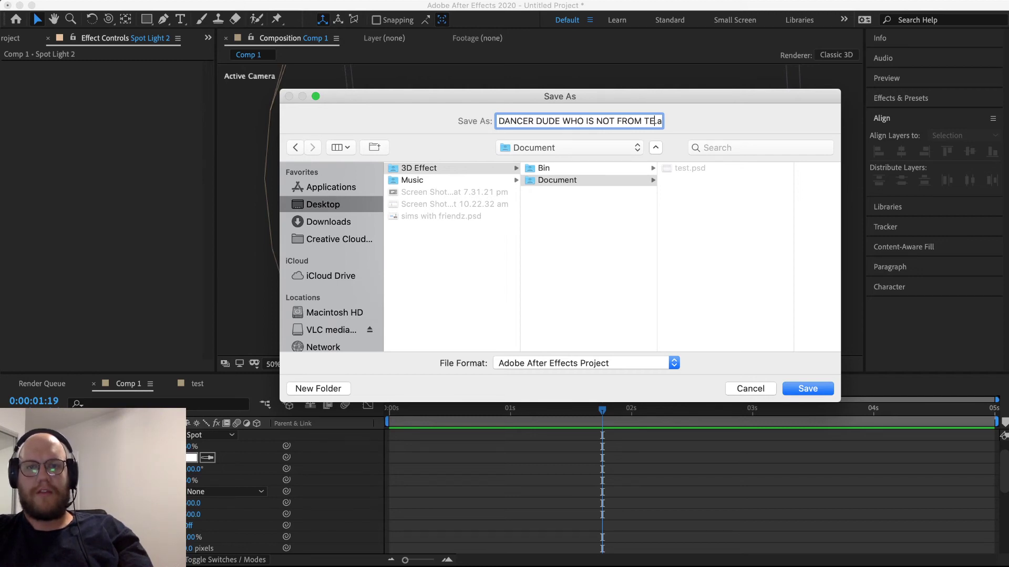
text(AS)
key(Return)
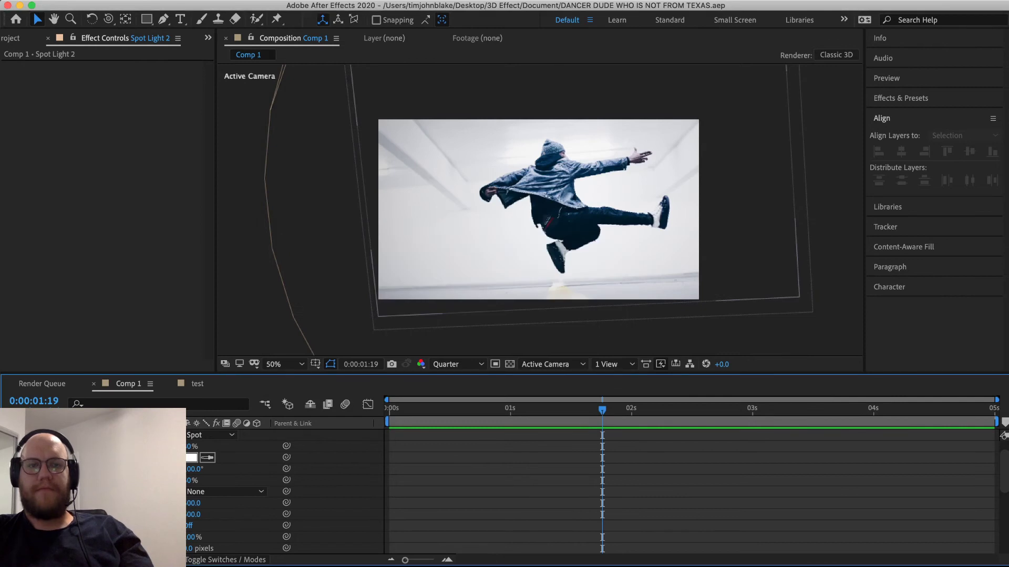
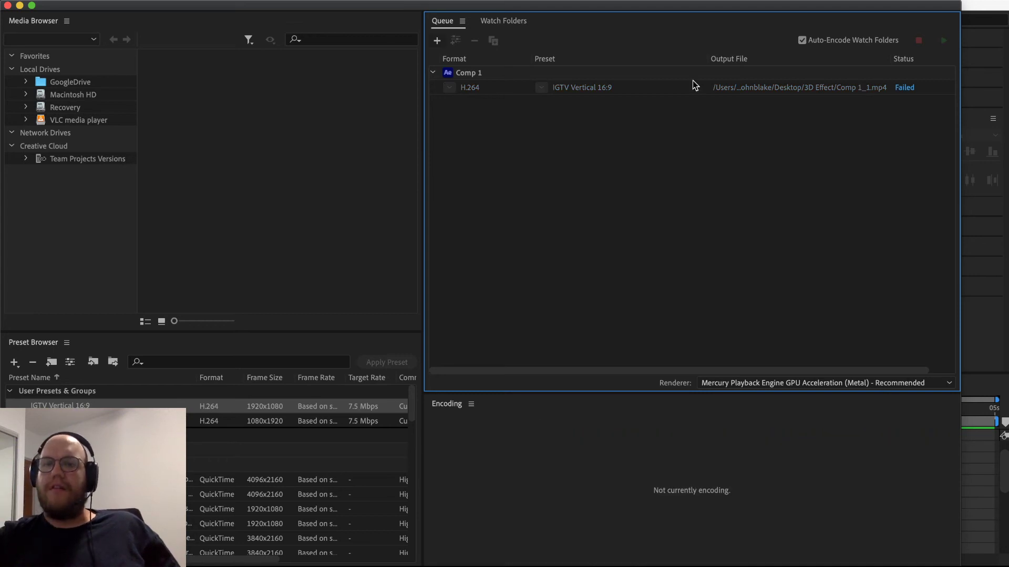
click(808, 87)
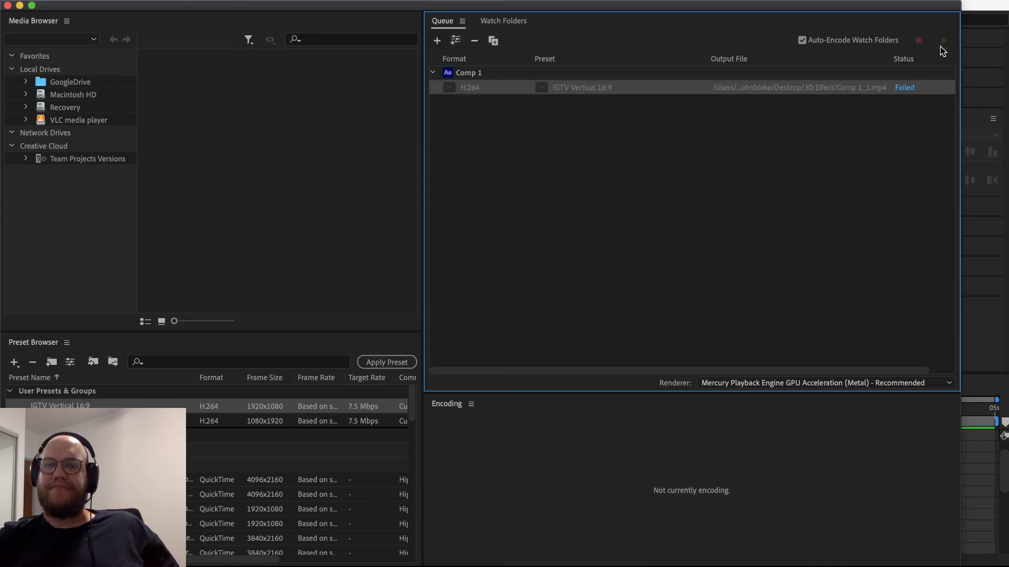
click(738, 247)
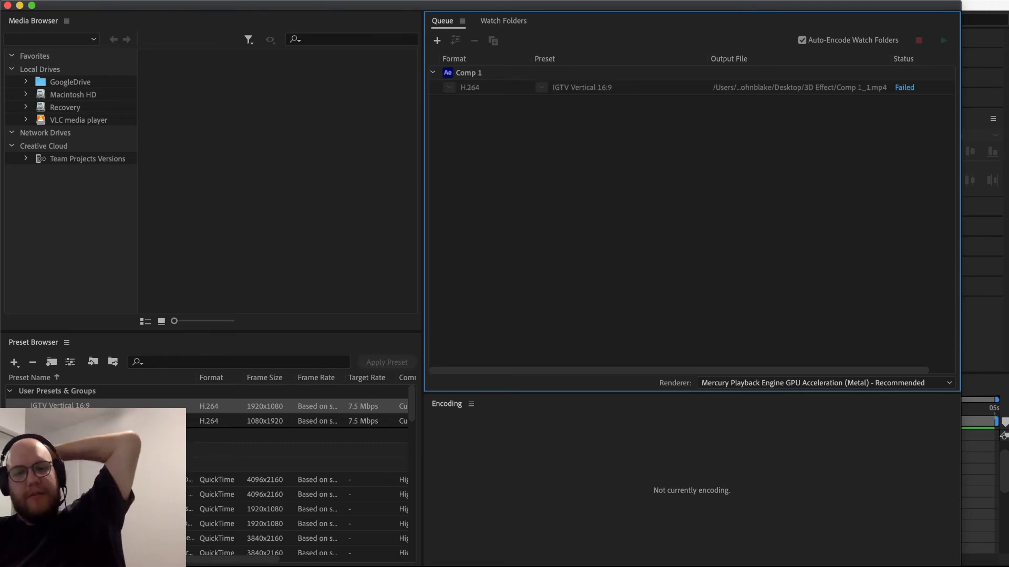
Step: Switch to After Effects and add Comp 1 to the Render Queue
click(578, 566)
click(153, 0)
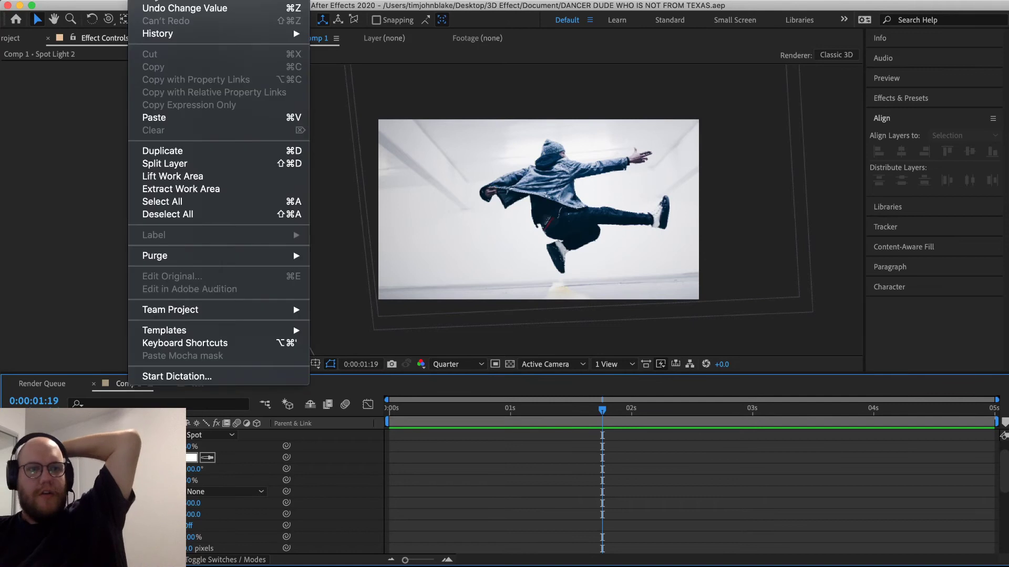
mouse_move(176, 6)
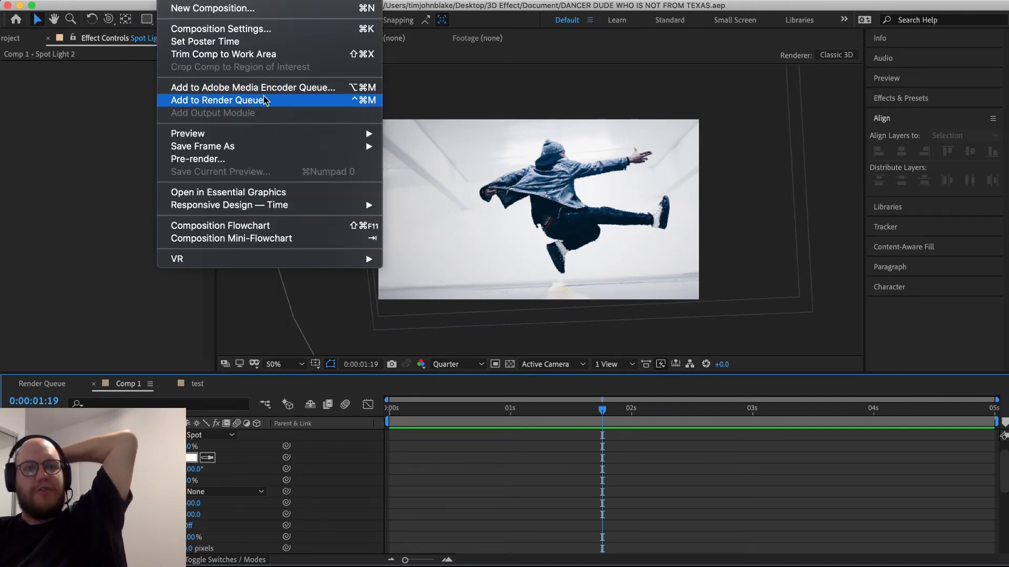
click(264, 100)
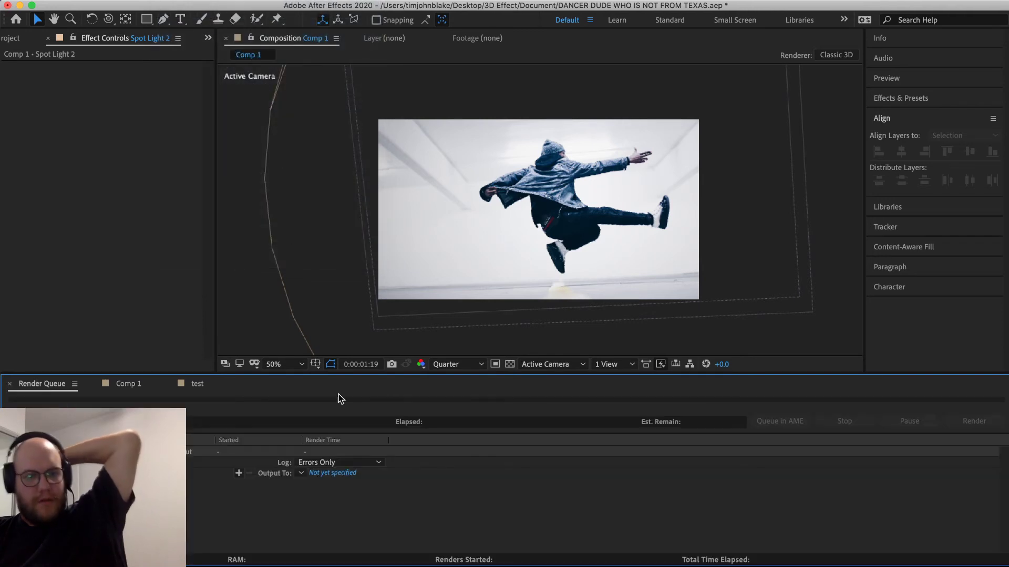
Step: Set the render output to Comp 1.mov in the Bin folder of 3D Effect on the Desktop and start the render
click(329, 471)
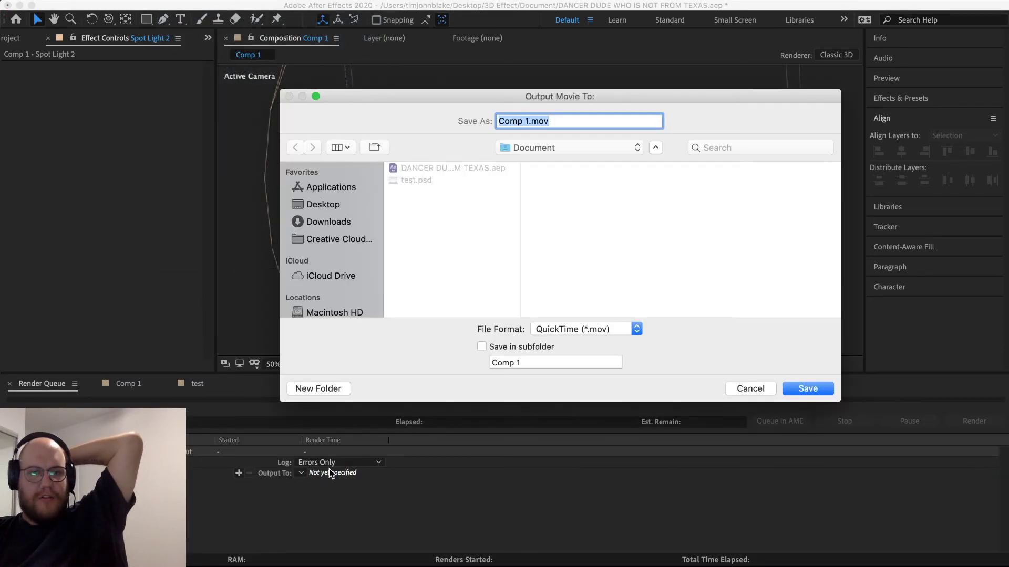
click(546, 150)
click(546, 162)
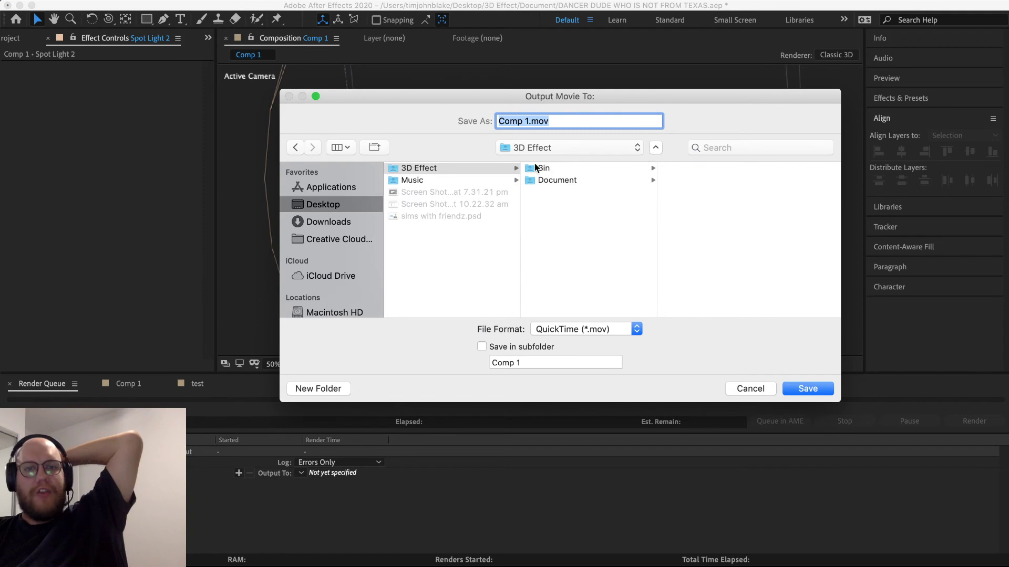
click(564, 169)
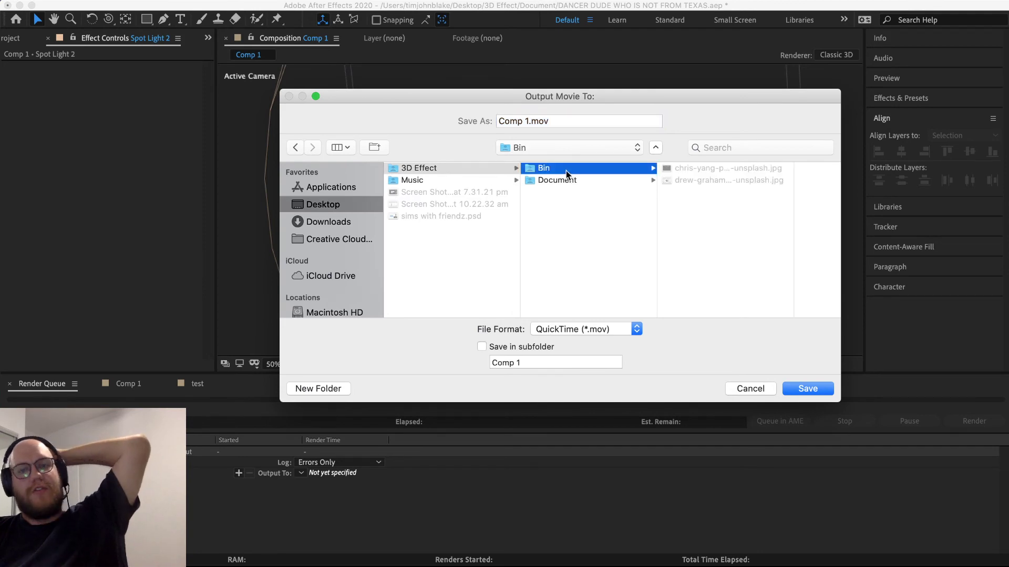
key(Return)
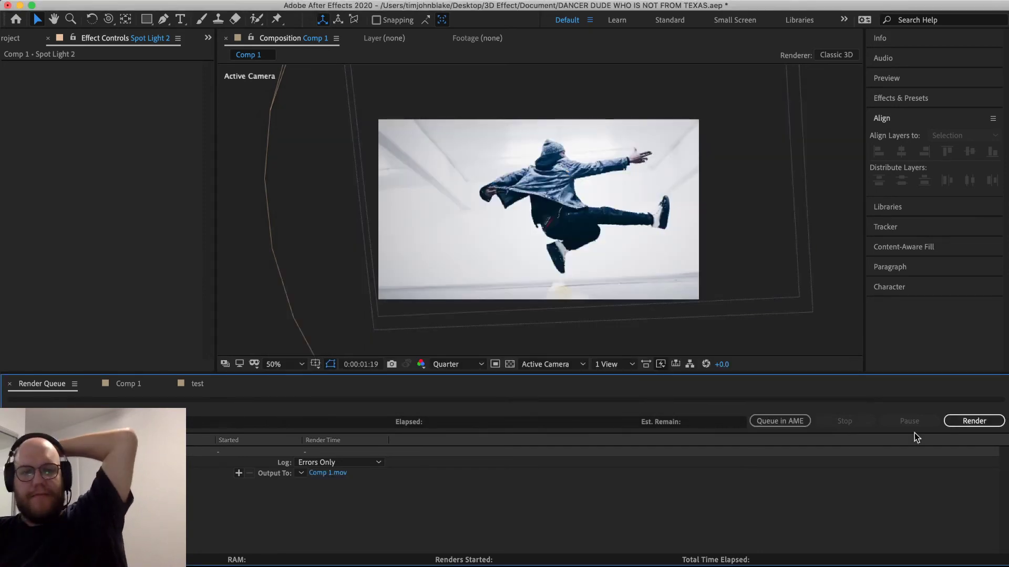
click(969, 422)
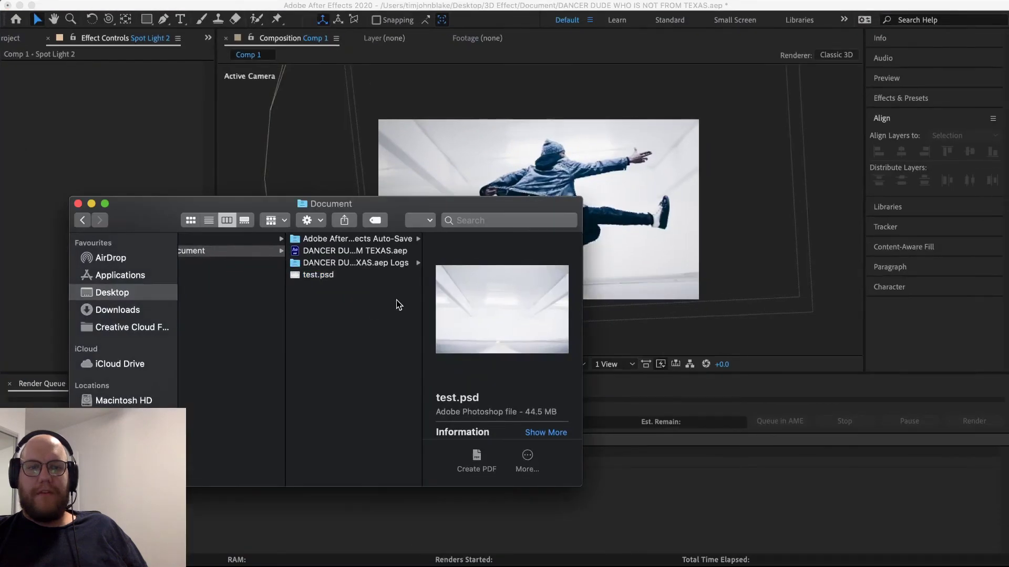
Step: Preview the rendered Comp 1.mov in the Bin folder in Finder, and return to the Document folder
click(396, 300)
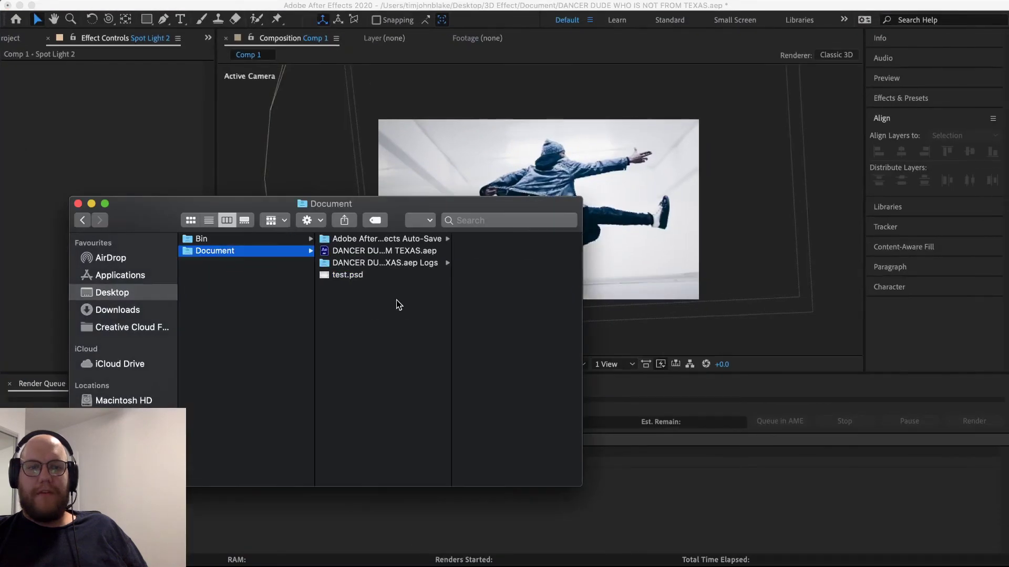
click(281, 241)
key(Right)
key(Down)
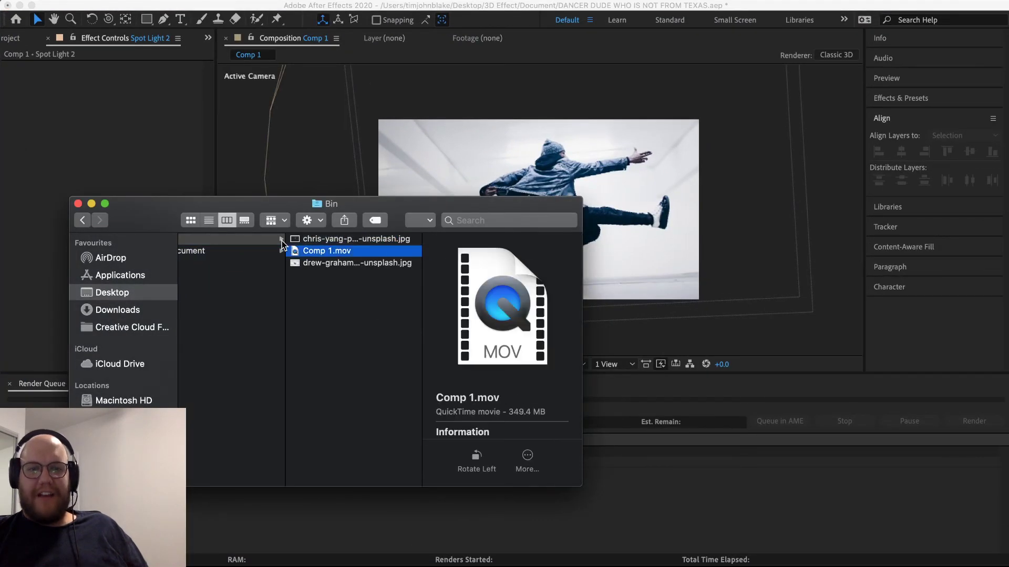
key(space)
key(space)
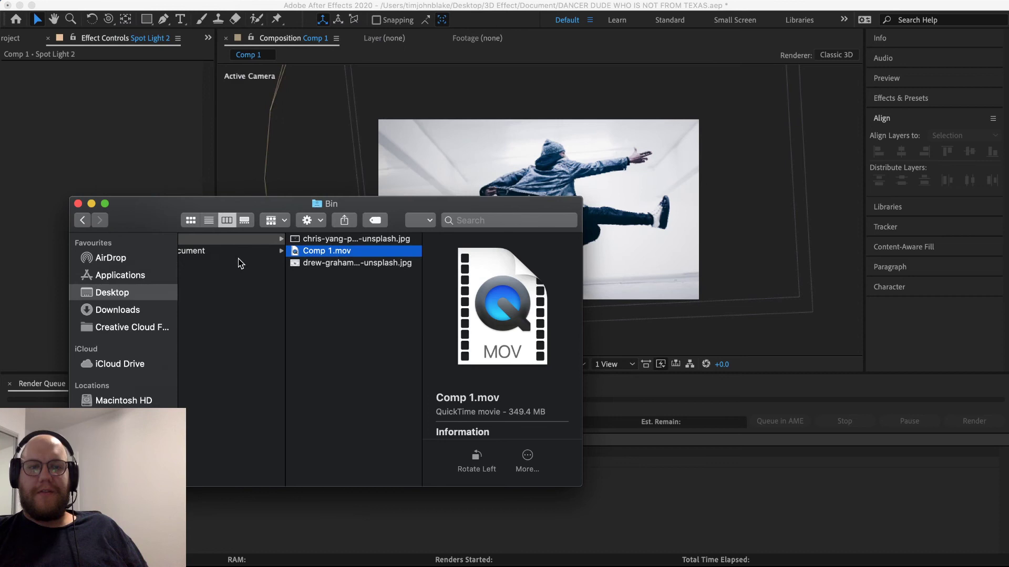
click(237, 253)
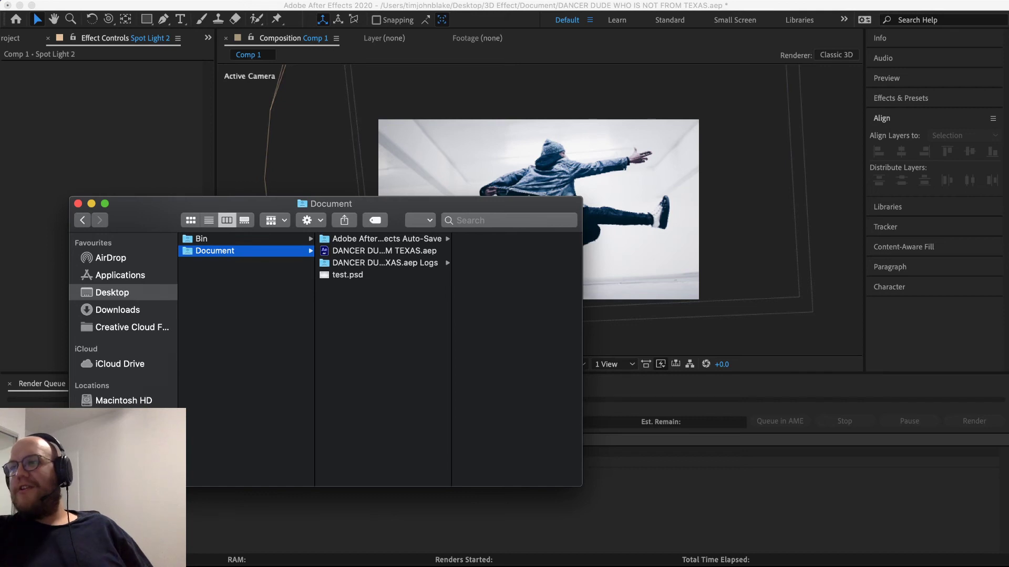
Step: Switch to the browser and run an internet speed test on Speedtest by Ookla
key(super+Tab)
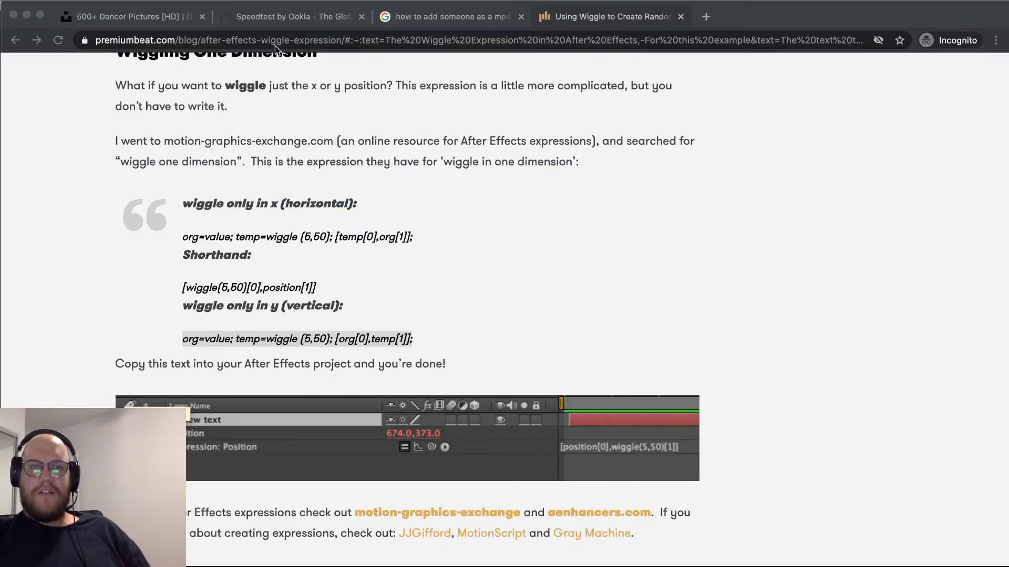
click(270, 20)
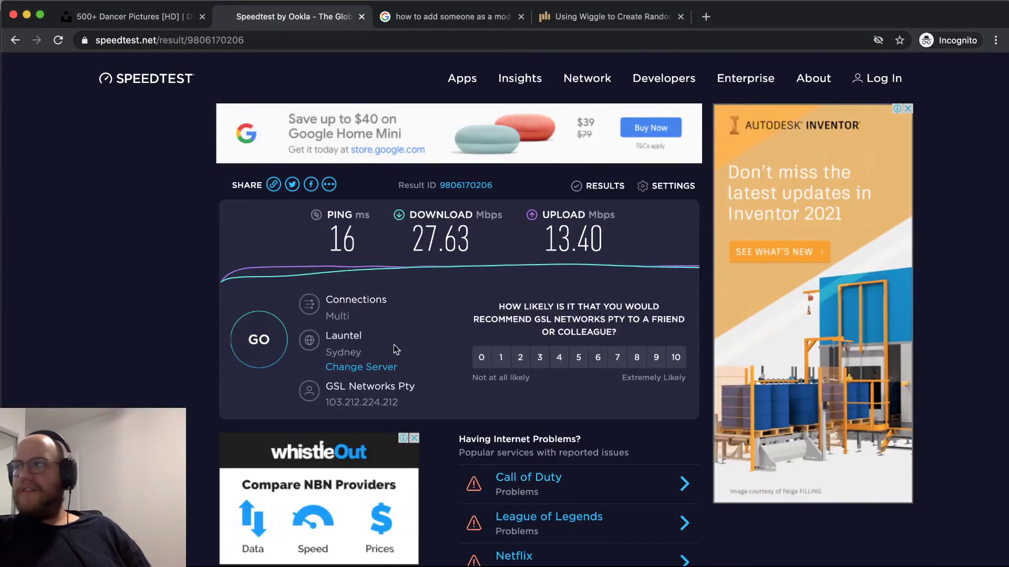
click(266, 341)
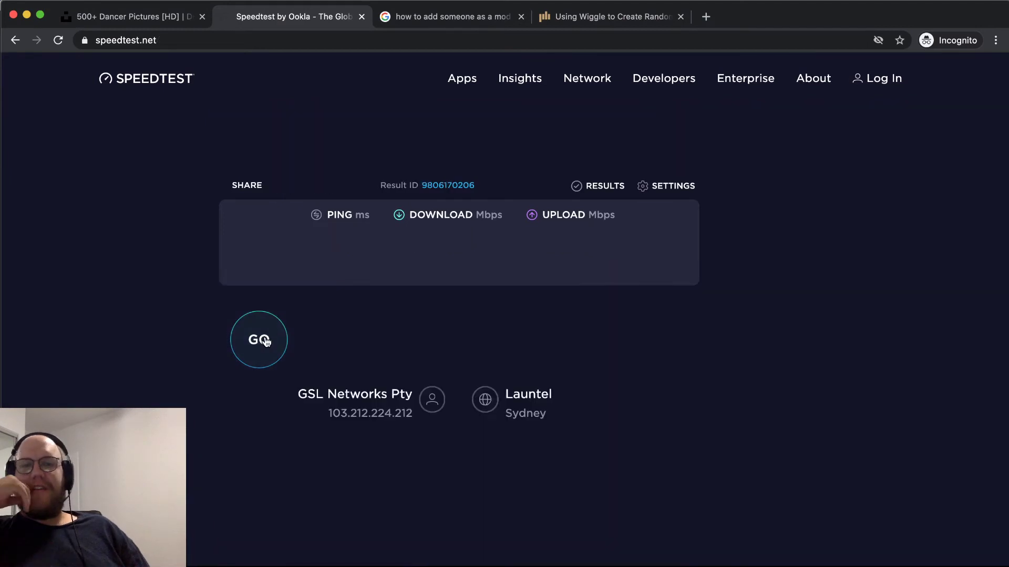
click(266, 341)
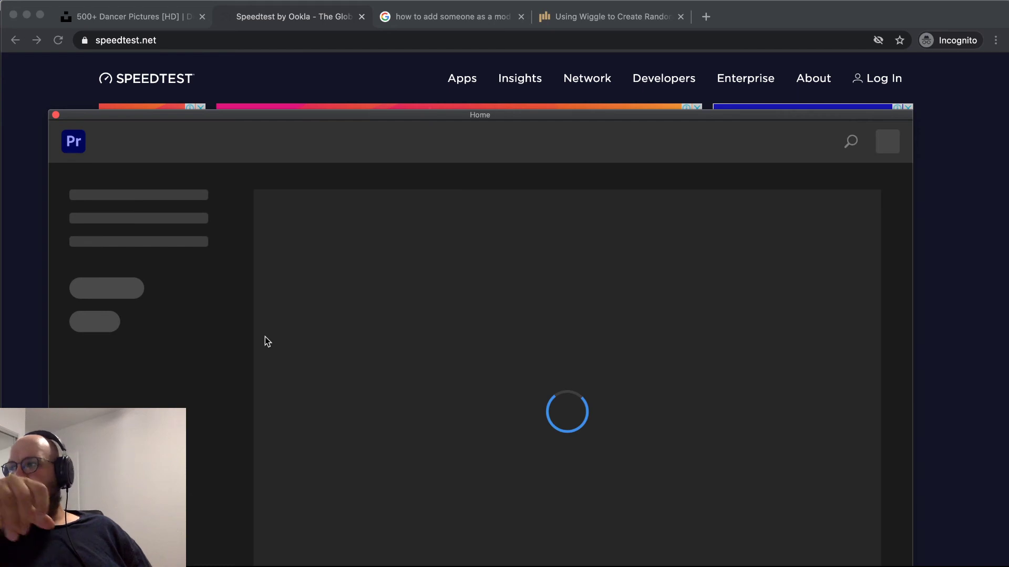
Step: Start a new Premiere Pro project and set its location to the 3D Effect/Document folder on the Desktop
click(19, 209)
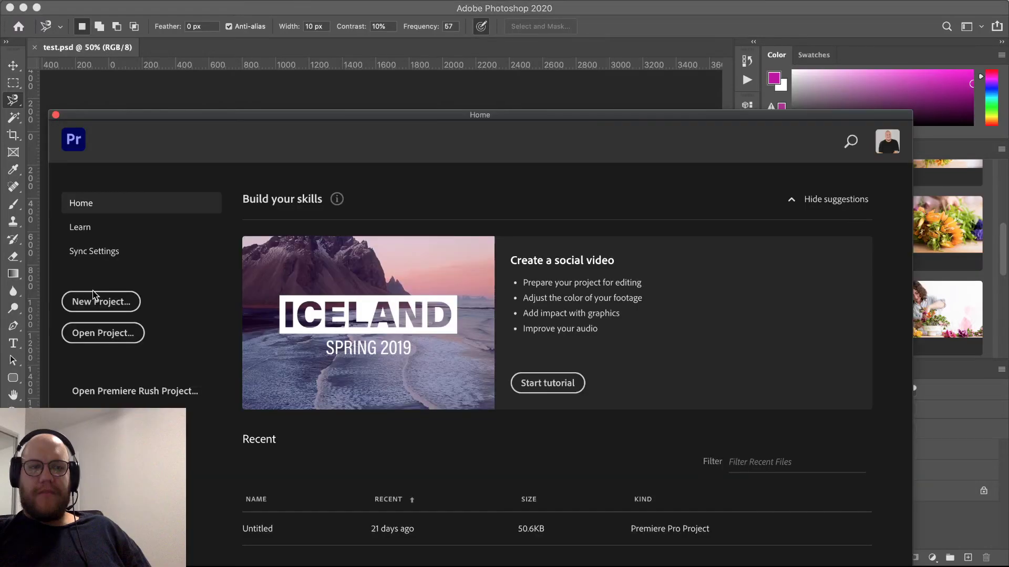
click(93, 300)
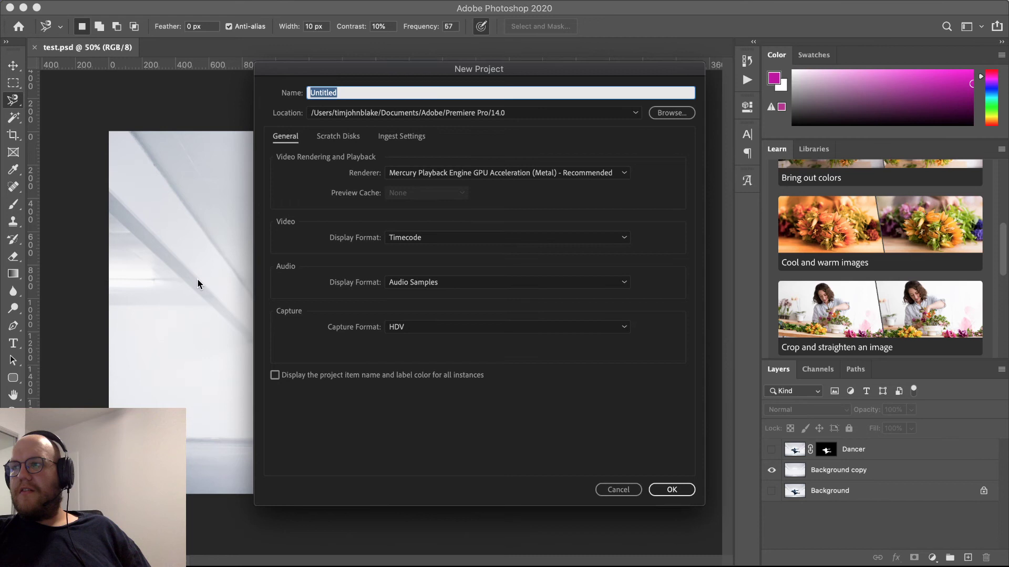
click(681, 115)
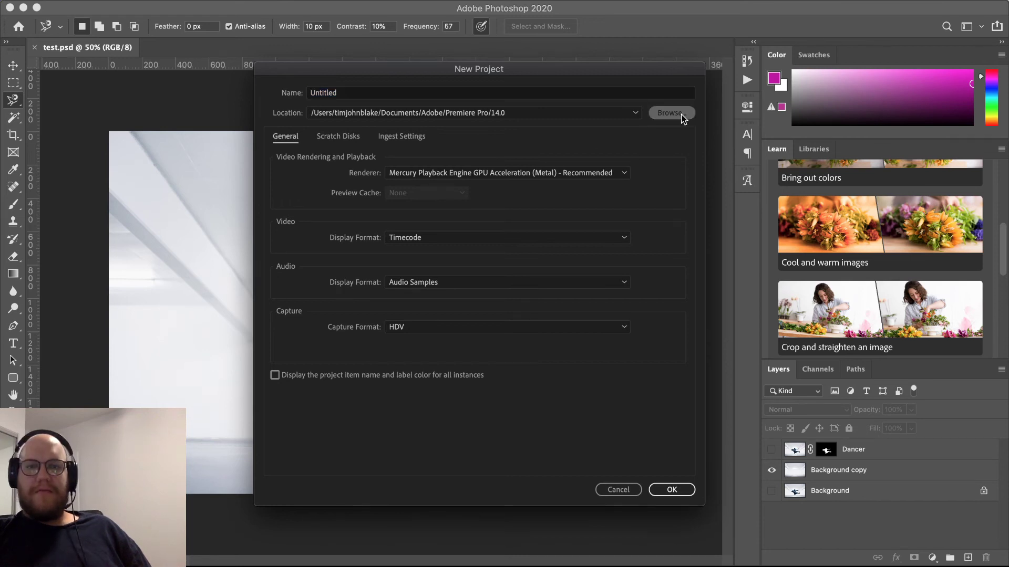
click(680, 114)
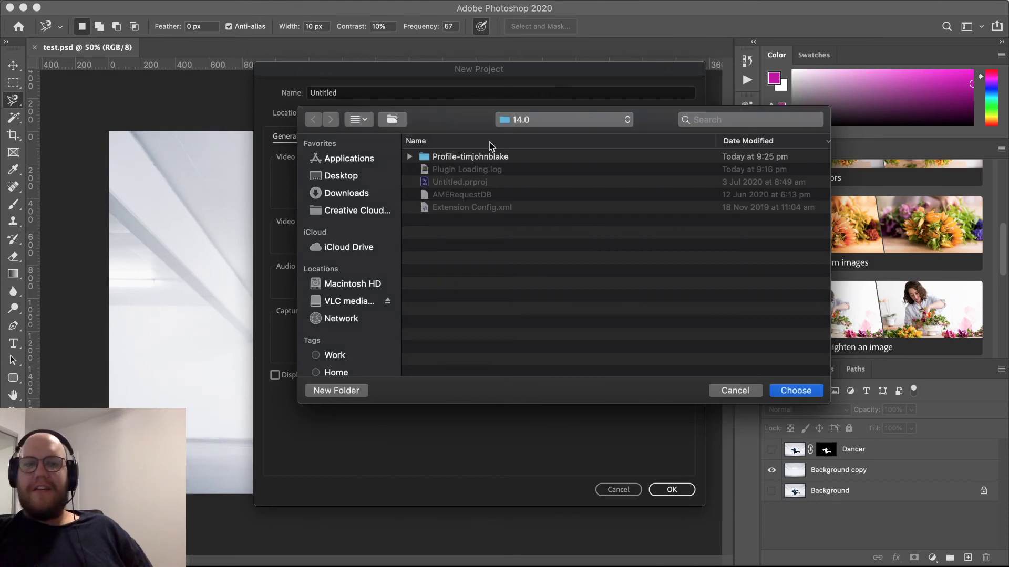
click(341, 175)
click(465, 160)
double_click(464, 160)
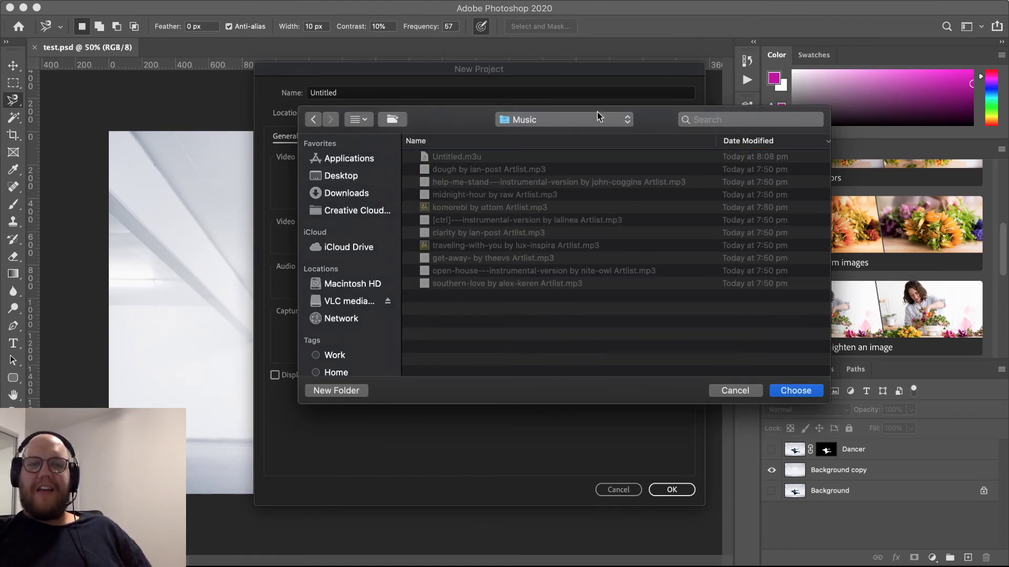
click(576, 124)
click(574, 133)
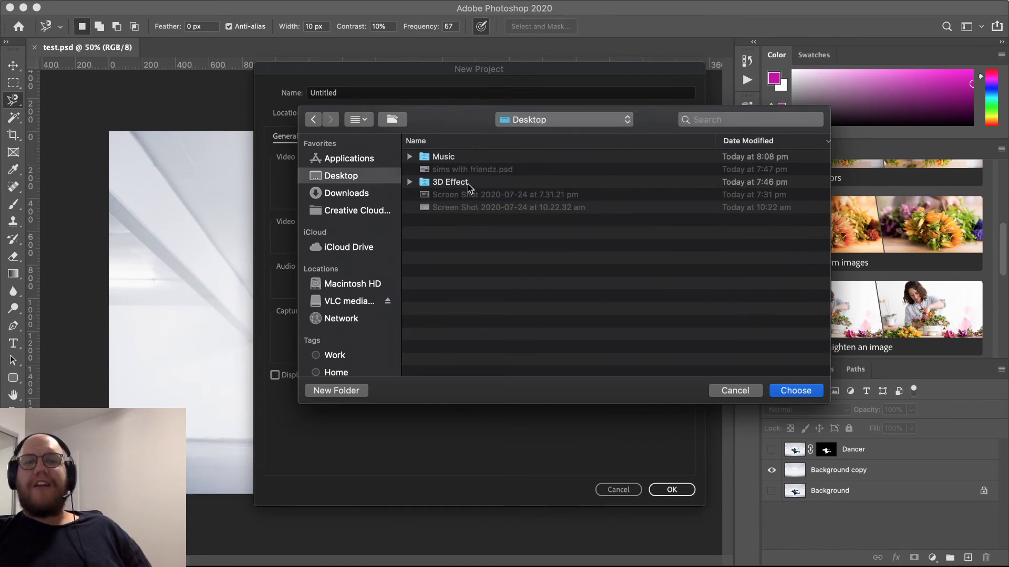
double_click(467, 183)
double_click(461, 172)
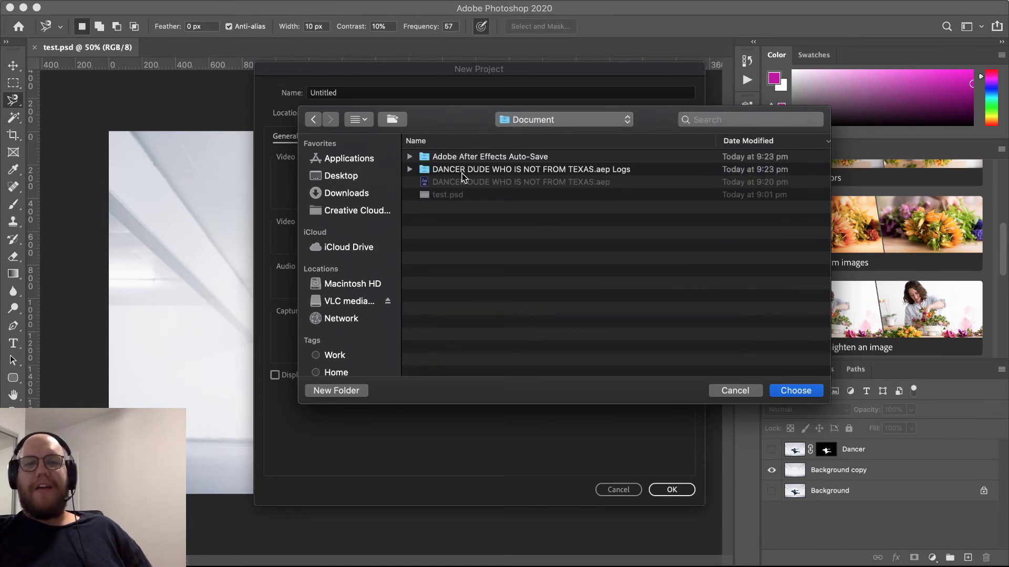
key(Return)
Step: Create the project under the name "Dancer Loop" and widen the Premiere Pro window to the full screen width
click(368, 95)
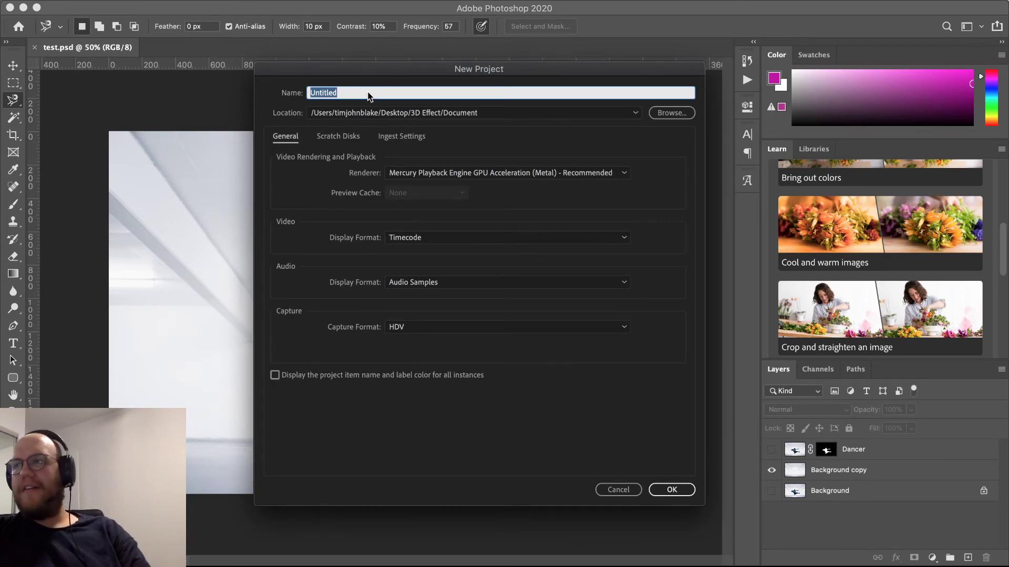
text(Ma)
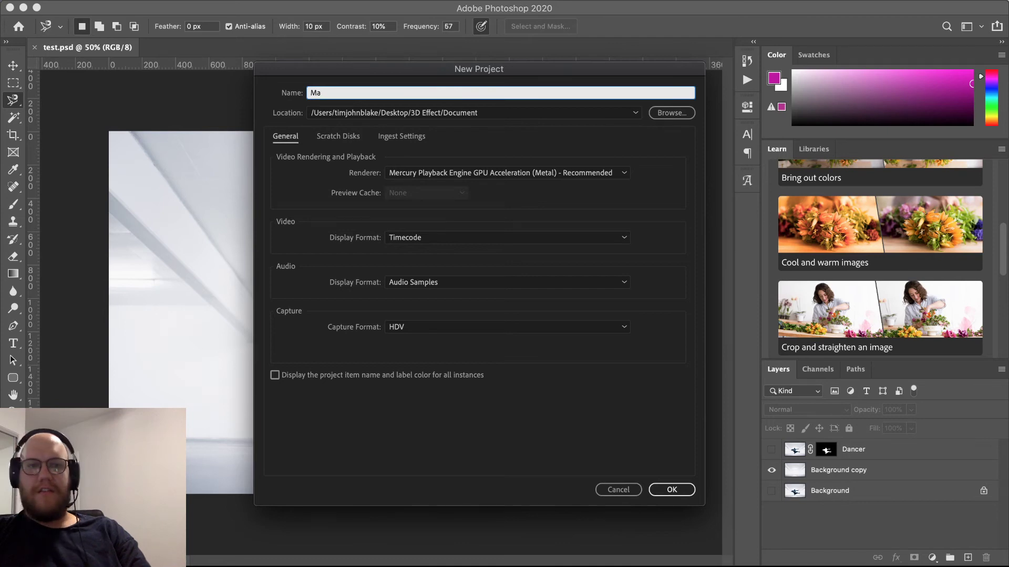
key(BackSpace)
key(BackSpace)
text(Dancer Loop)
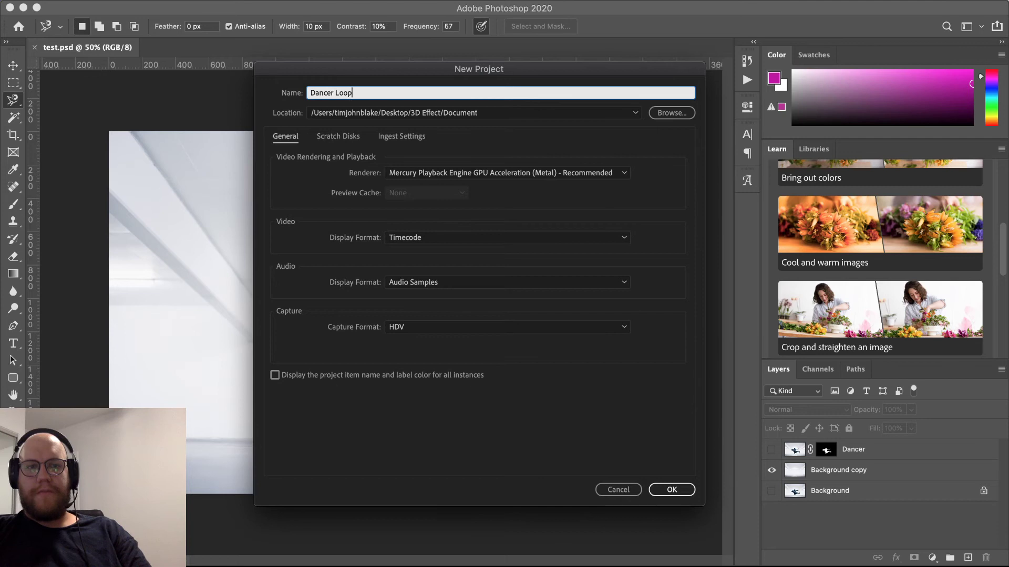
key(Tab)
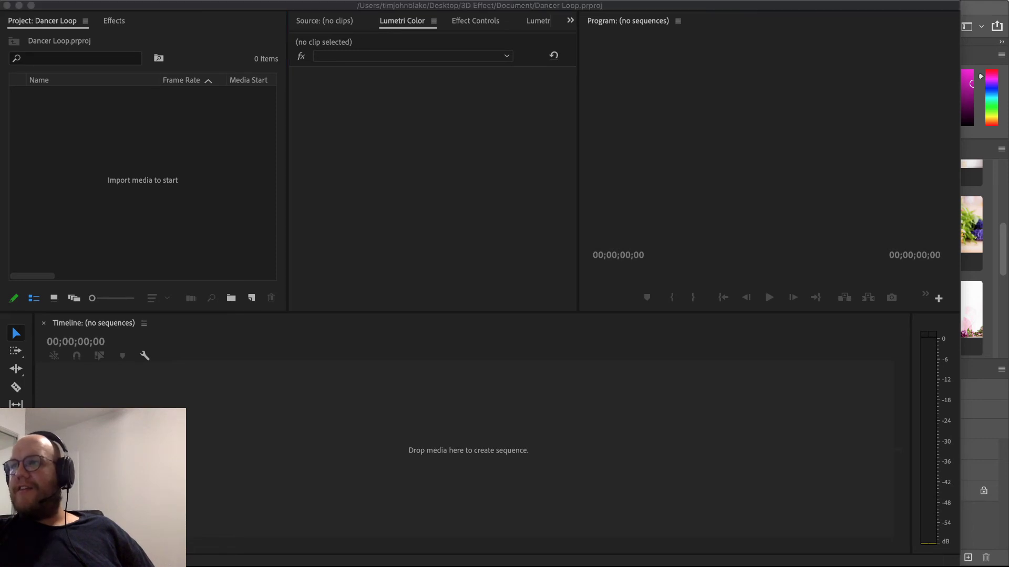
click(959, 150)
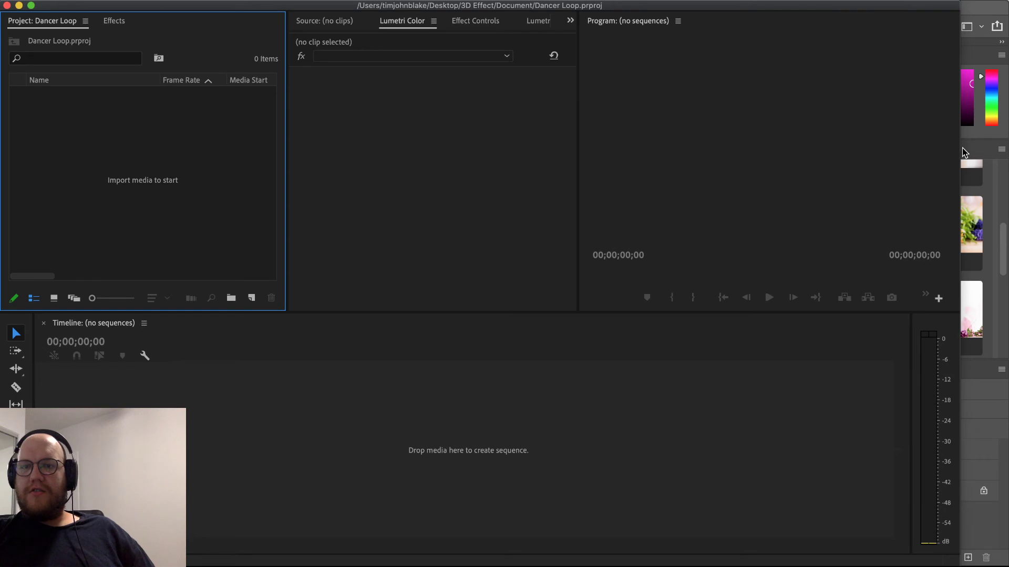
drag(963, 152, 1008, 152)
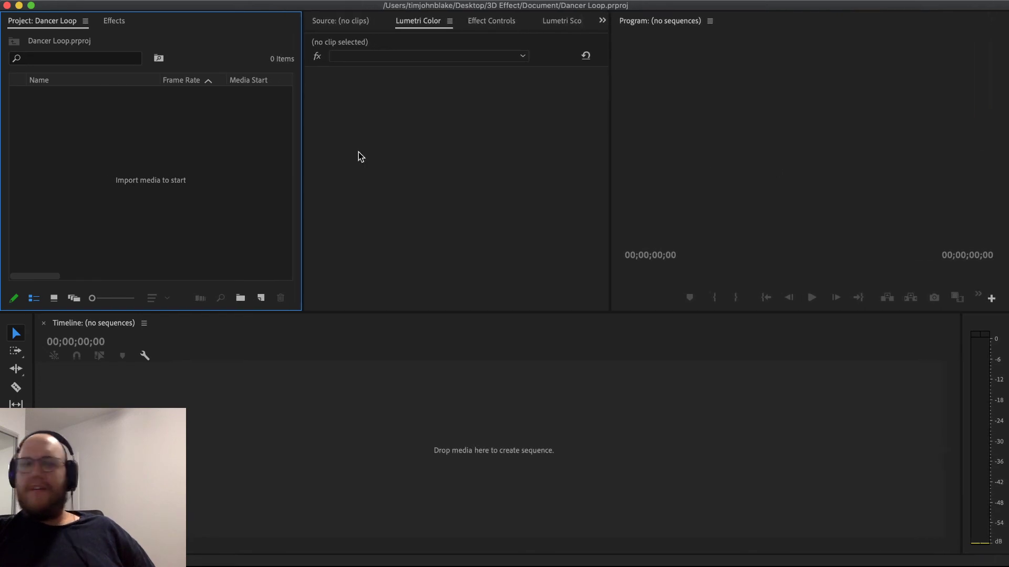
Step: Import Comp 1.mov from the Bin folder in Finder into the Dancer Loop project and open the clip in the Source monitor
key(super+Tab)
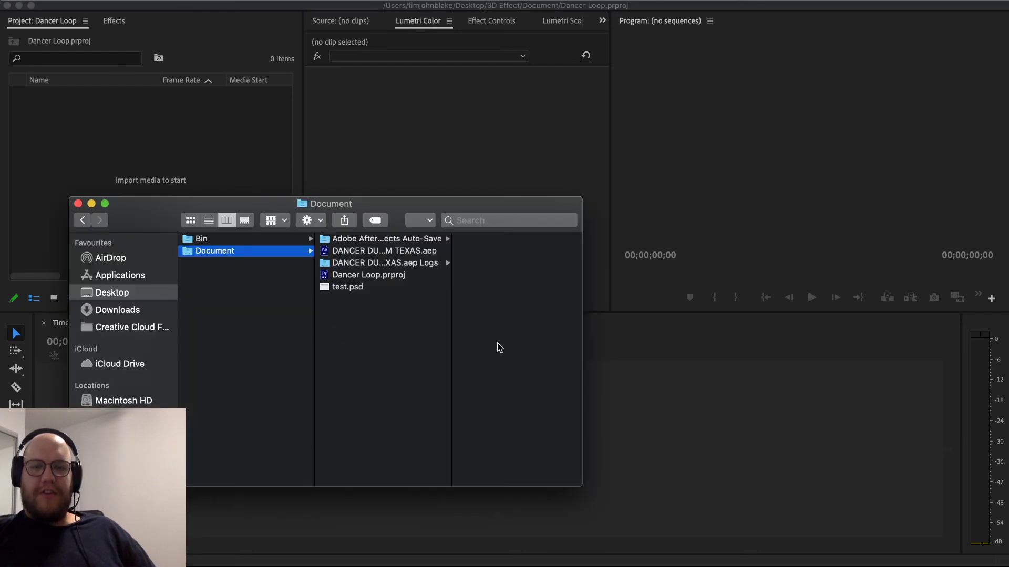
click(284, 240)
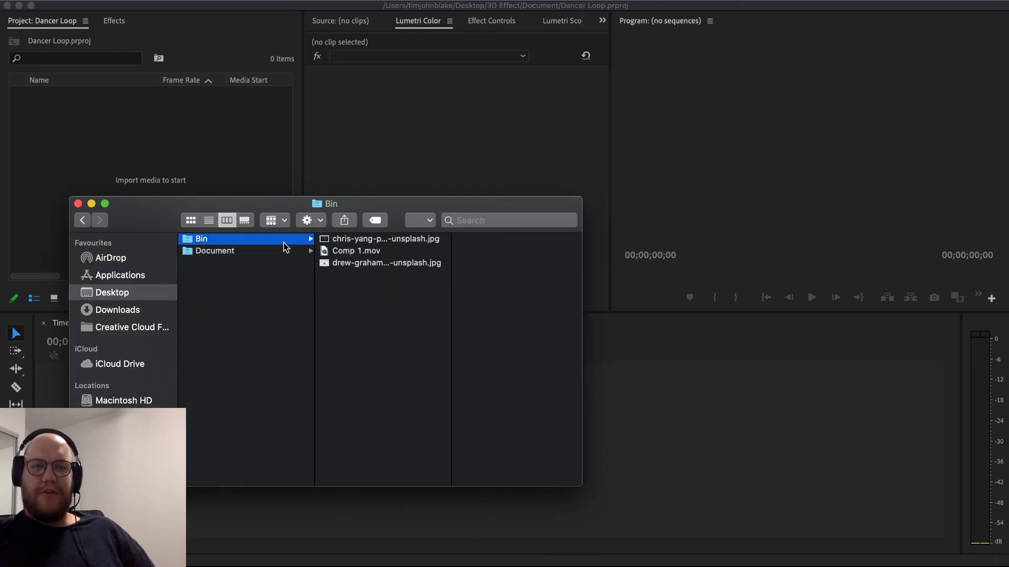
click(350, 251)
drag(332, 252, 148, 135)
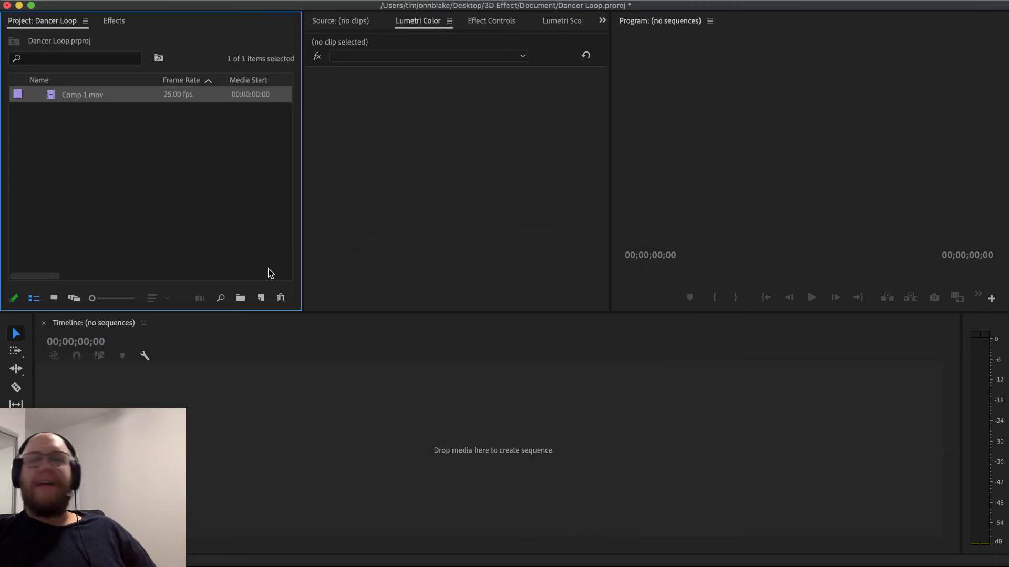
double_click(17, 99)
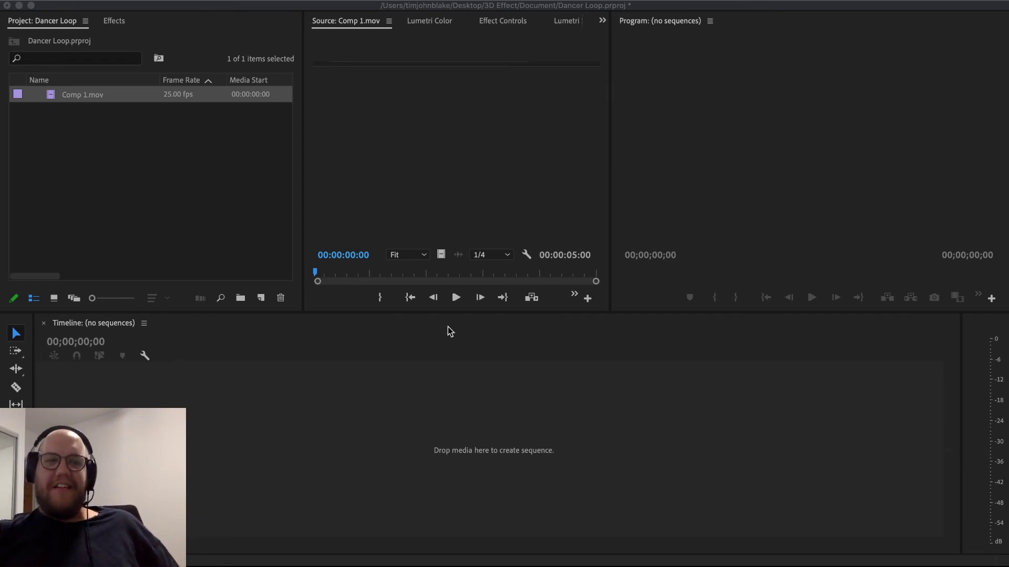
Step: Start a new sequence from the DSLR 1080p25 preset and set its vertical frame size to 1920
click(138, 159)
click(223, 199)
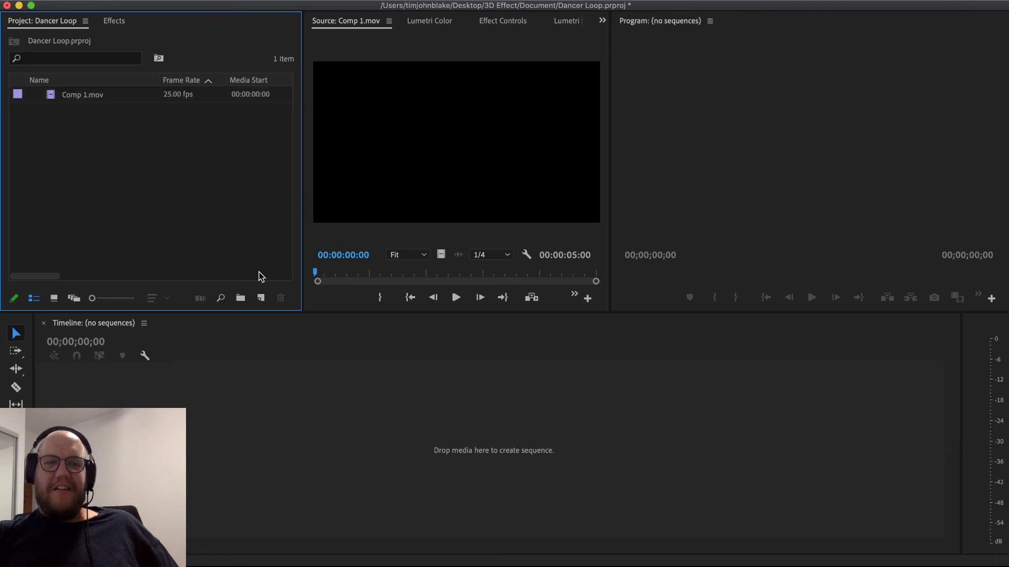
click(261, 298)
click(276, 317)
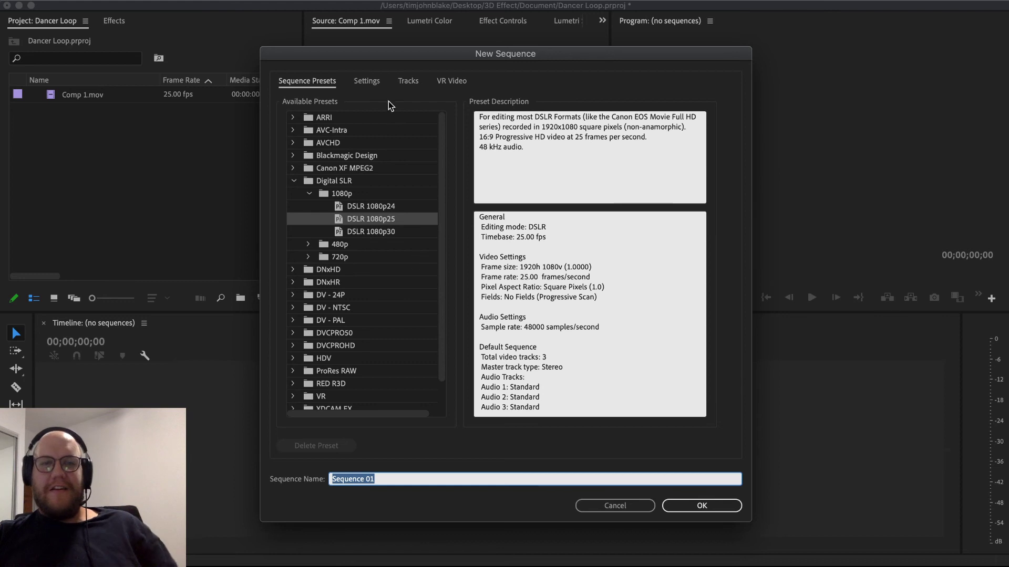
click(368, 81)
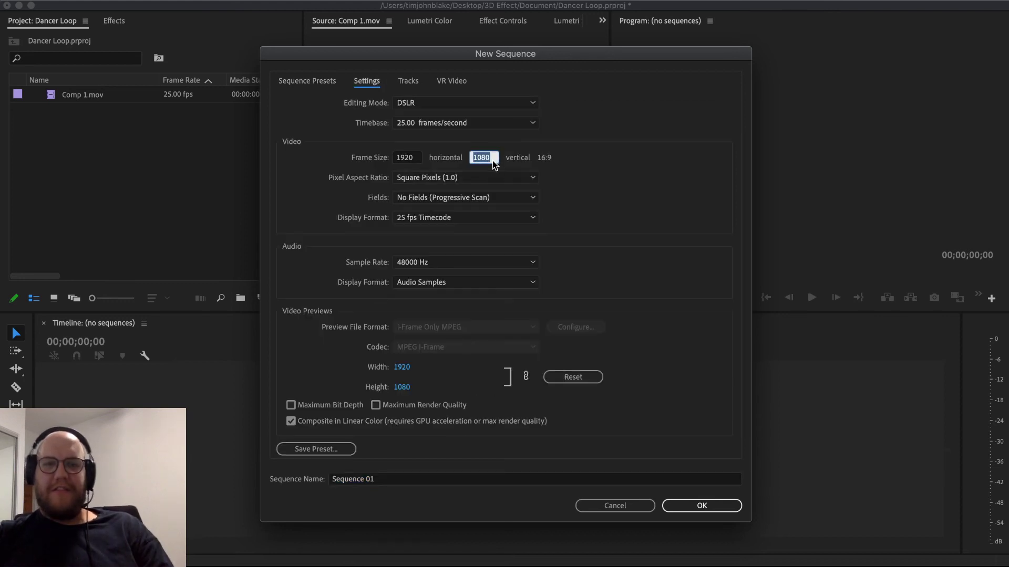
text(10)
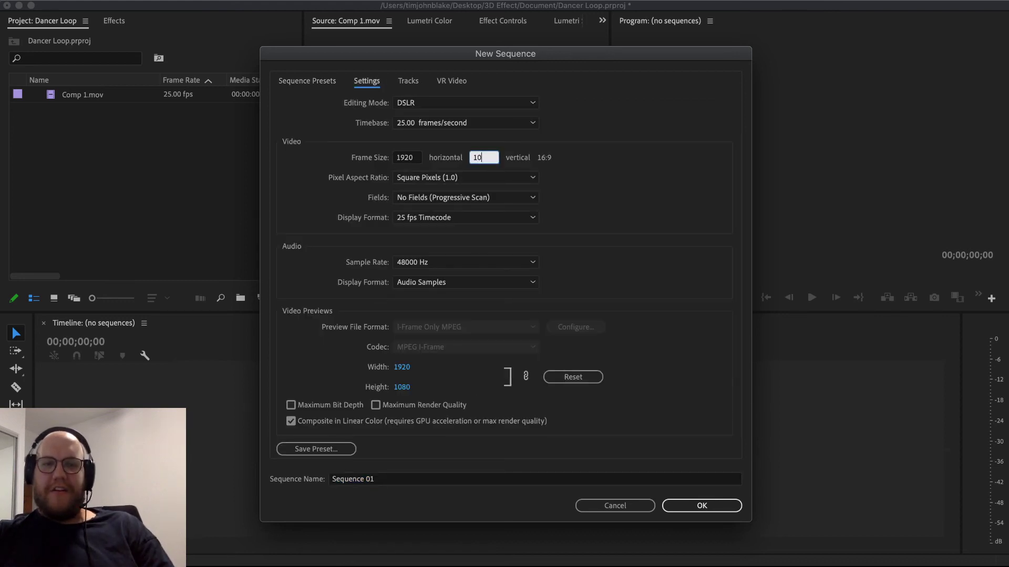
text(80)
key(super+a)
text(1920)
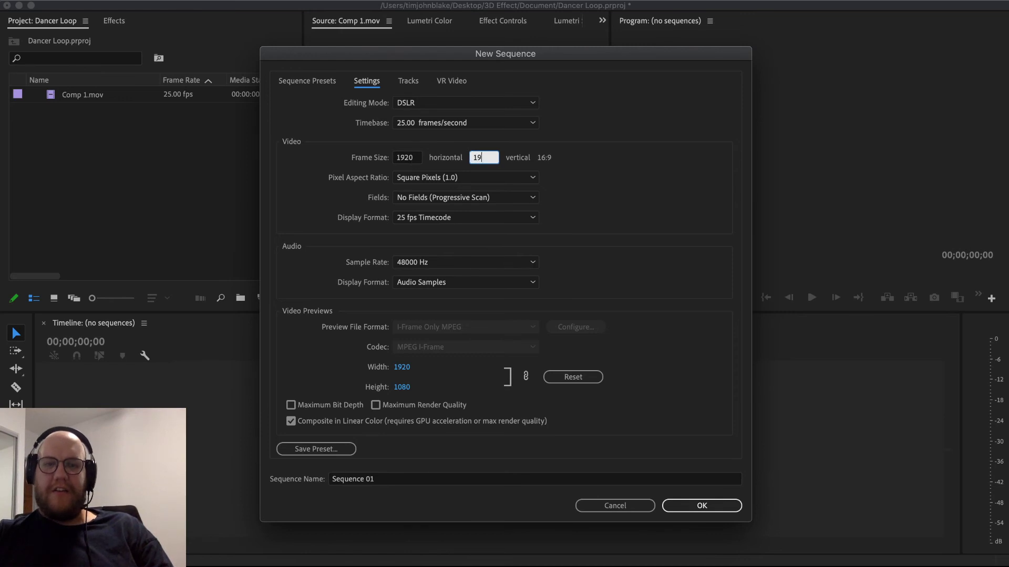
Step: Set the horizontal frame size to 1080 and create the sequence under the name Sequence 01
click(416, 162)
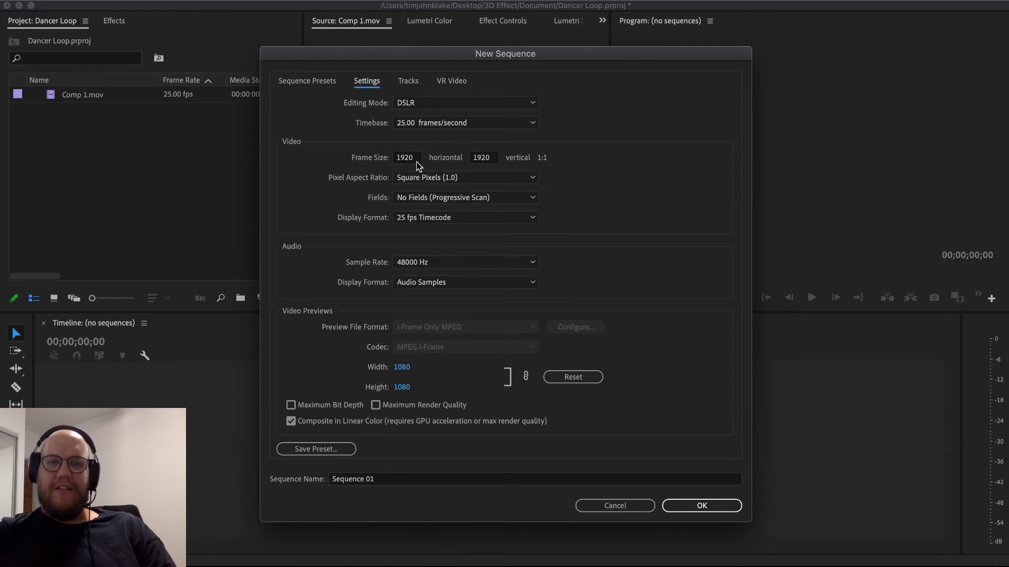
click(416, 162)
text(1080)
key(Return)
Step: Place Comp 1.mov at the start of track V1 in Sequence 01, keeping the sequence's frame size
drag(81, 95, 195, 441)
key(Return)
key(backslash)
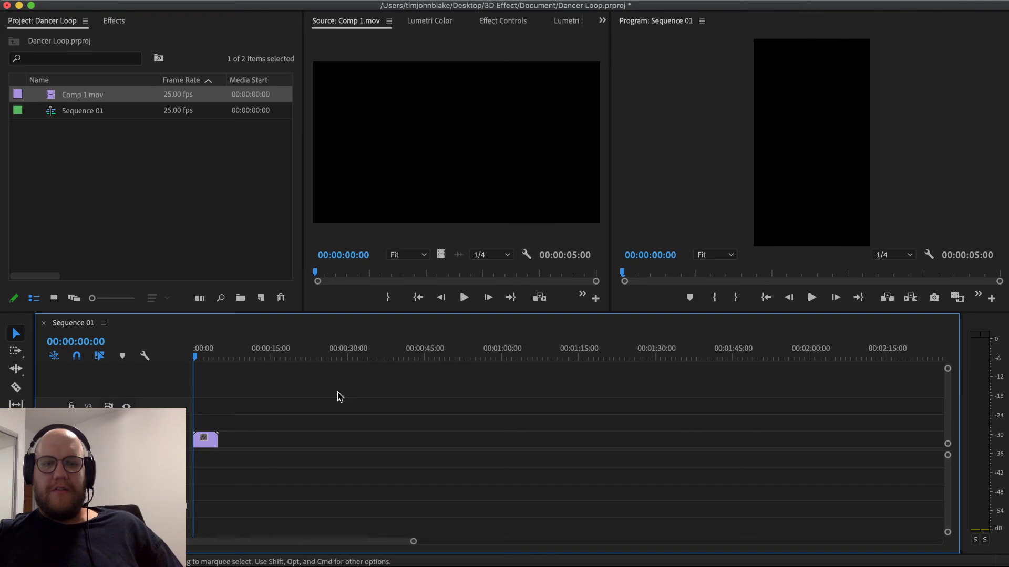
Step: Select the Comp 1.mov clip in the sequence and open its Scale value in Effect Controls for editing
click(246, 355)
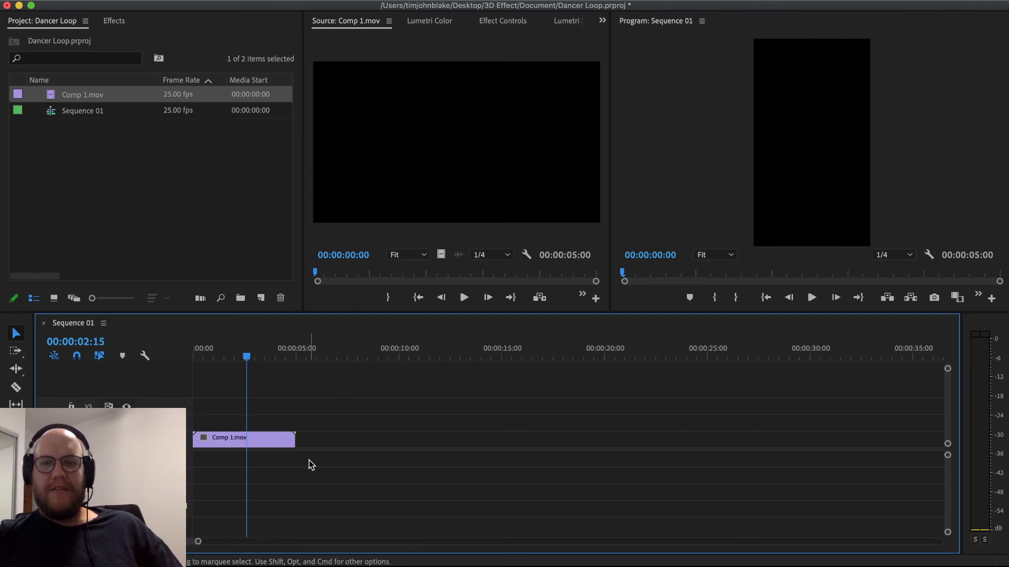
click(265, 441)
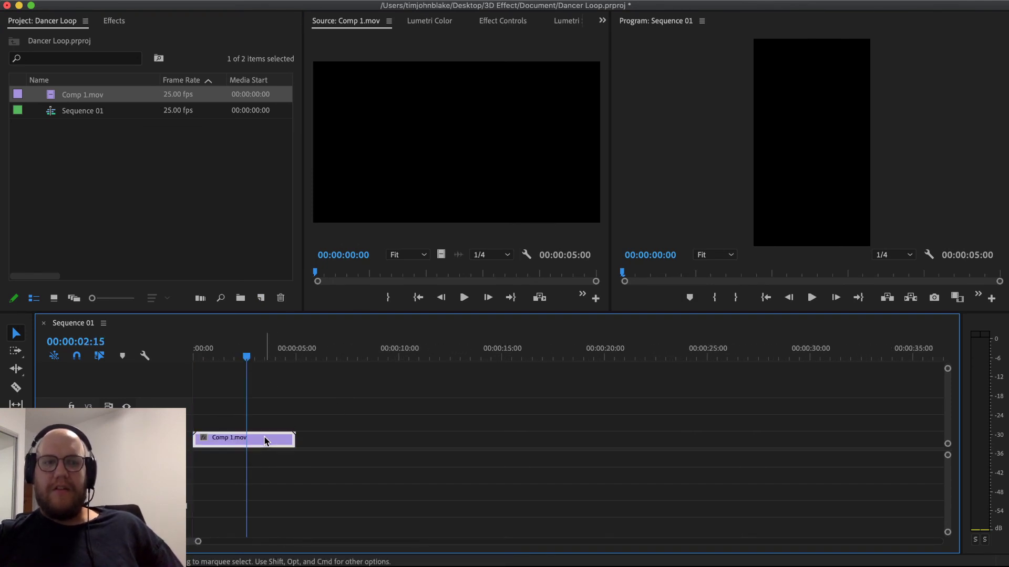
click(115, 22)
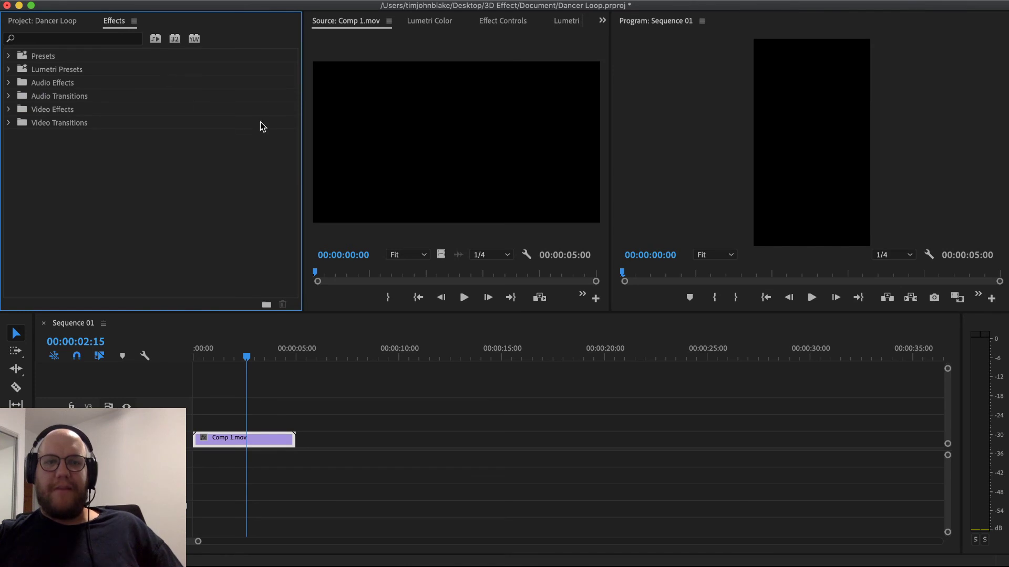
click(497, 23)
click(439, 103)
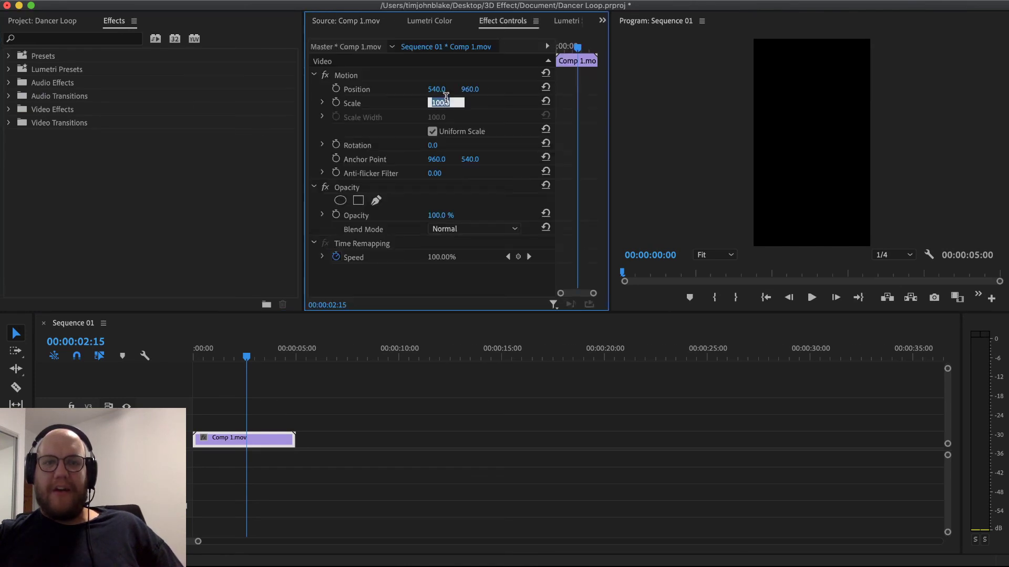
click(394, 429)
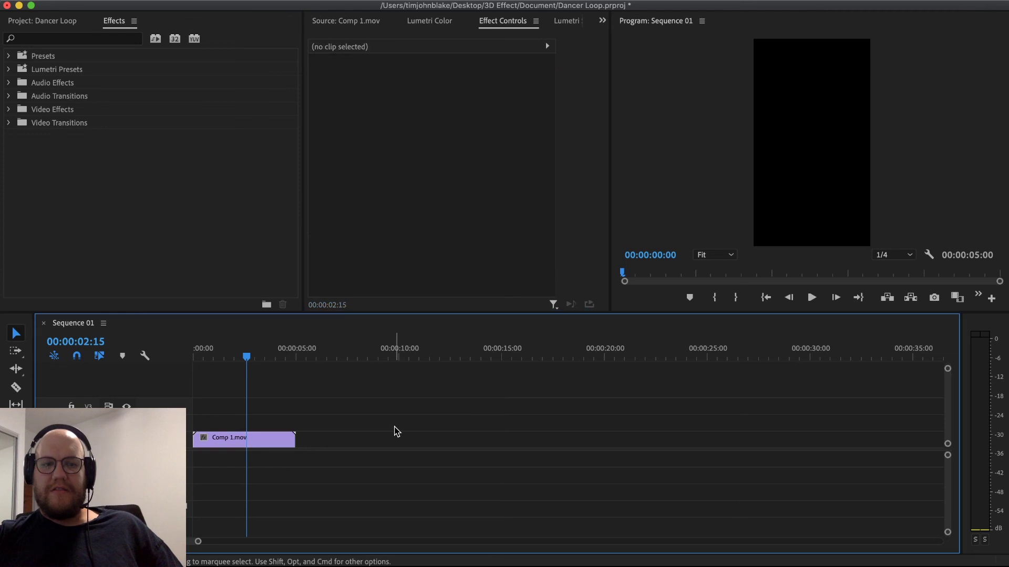
Step: Scrub through the sequence clip and open Comp 1.mov in the Source monitor to check whether it shows a picture
mouse_move(252, 358)
mouse_down()
mouse_move(212, 357)
mouse_move(263, 357)
mouse_move(237, 360)
mouse_move(269, 370)
mouse_move(241, 369)
mouse_move(260, 370)
mouse_up()
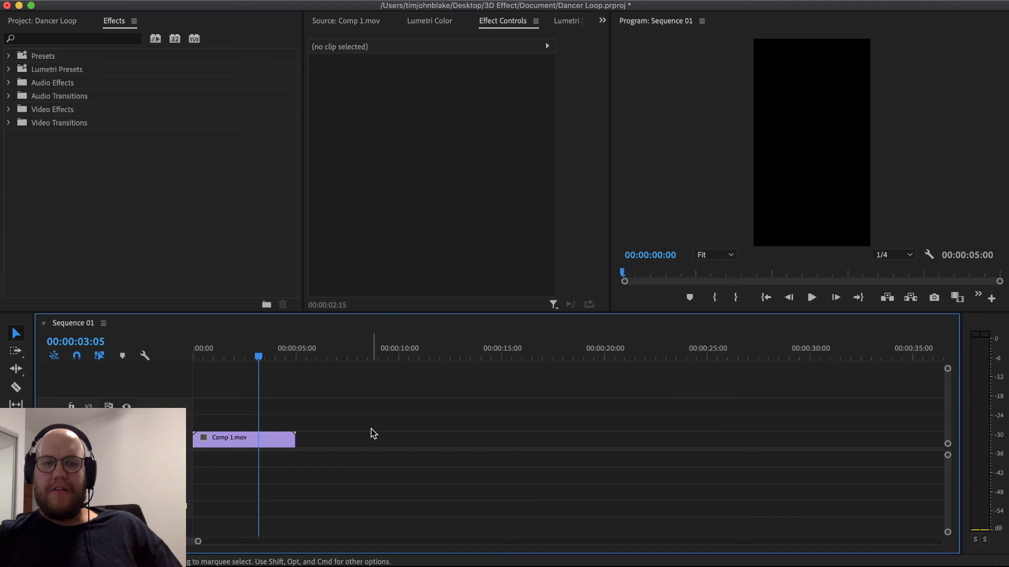
double_click(273, 440)
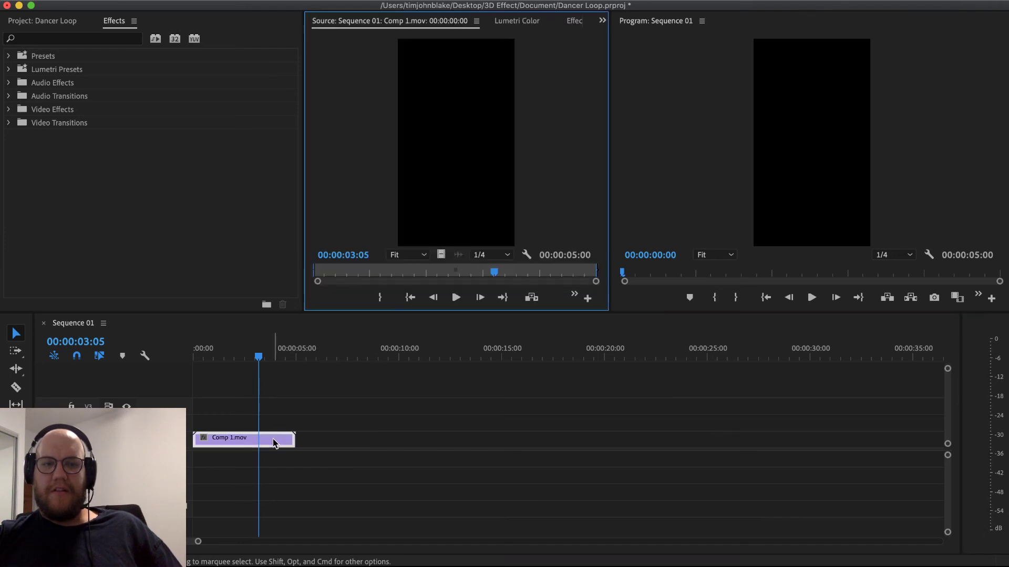
drag(389, 272, 358, 279)
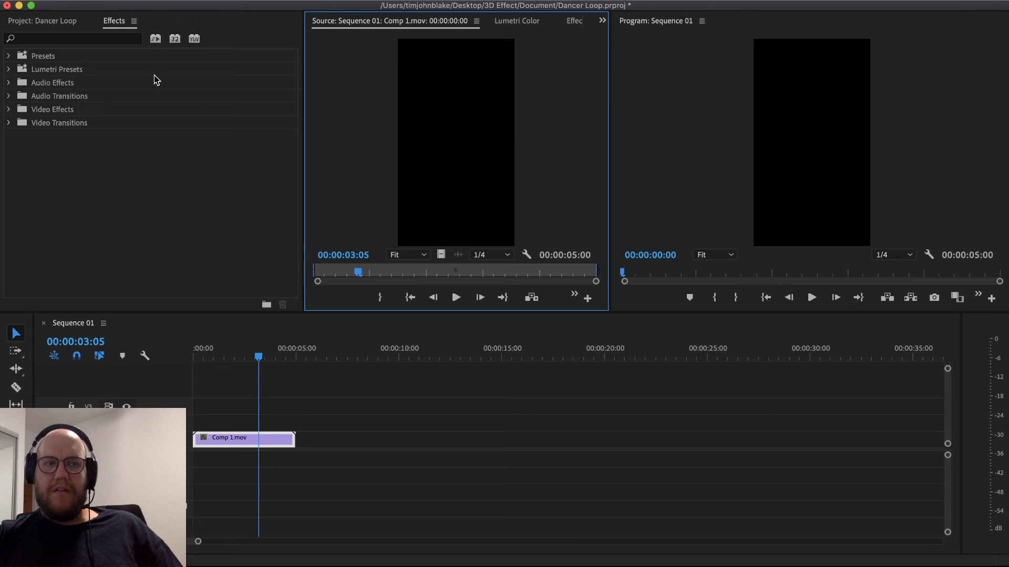
click(45, 22)
double_click(51, 98)
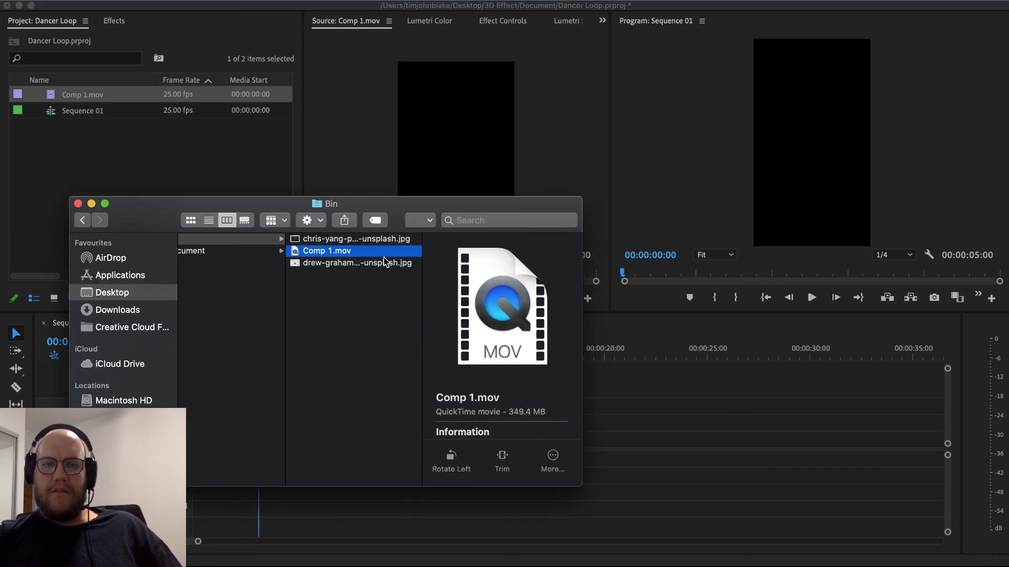
Step: Open Comp 1.mov from Finder's Bin folder in VLC, decline automatic update checks, watch the video and quit VLC
double_click(355, 253)
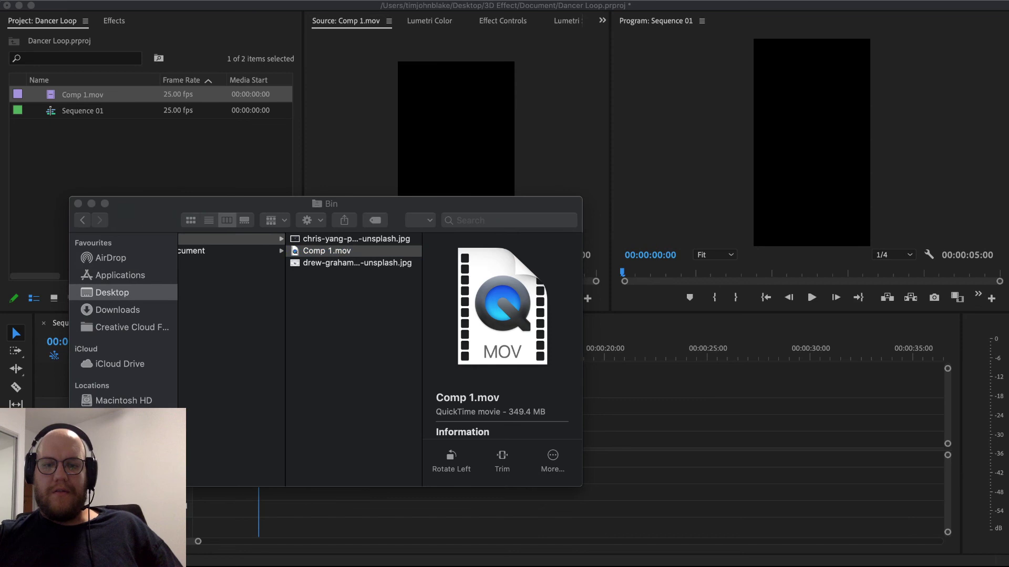
click(705, 266)
click(676, 230)
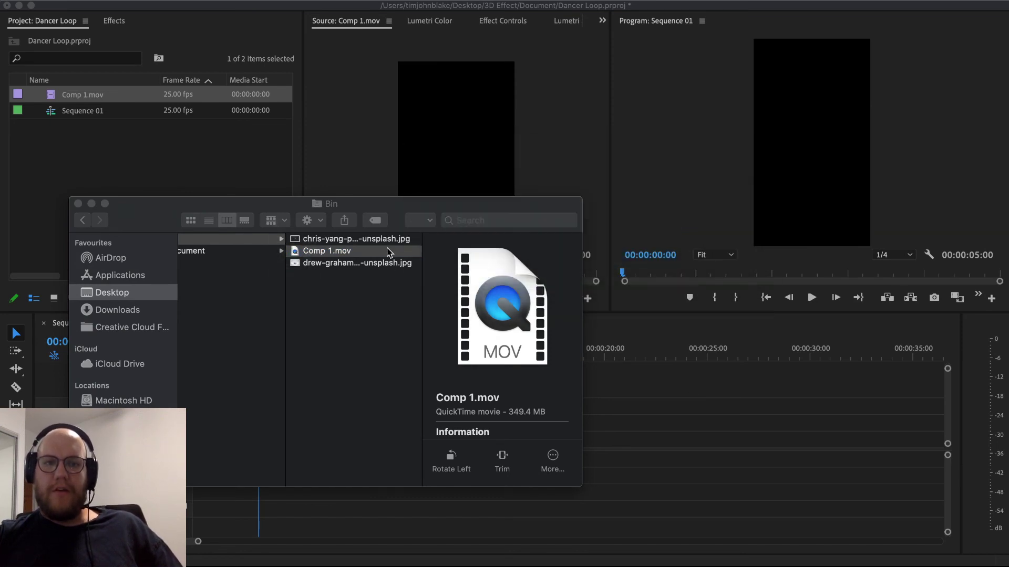
right_click(389, 253)
mouse_move(470, 267)
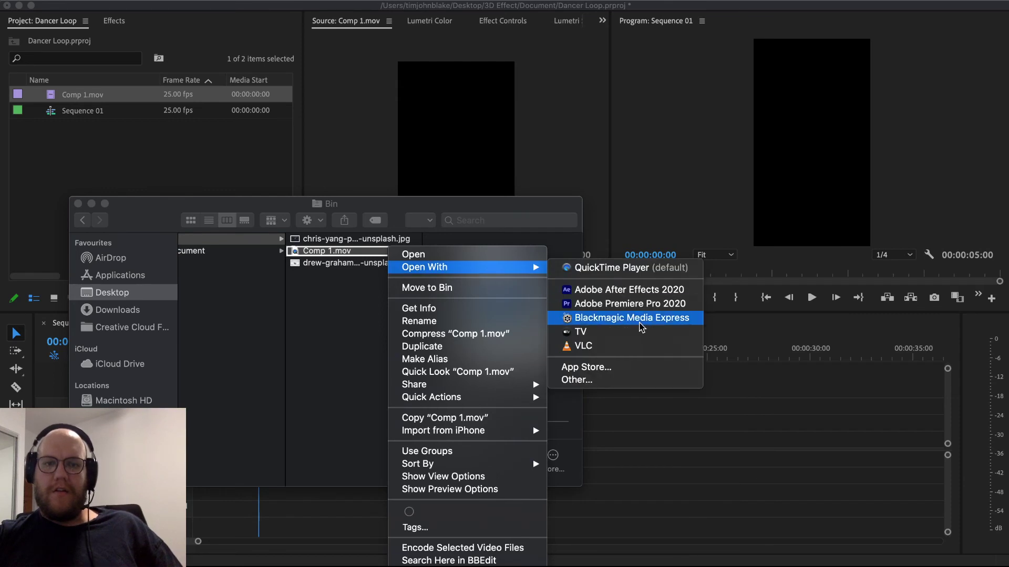
click(633, 345)
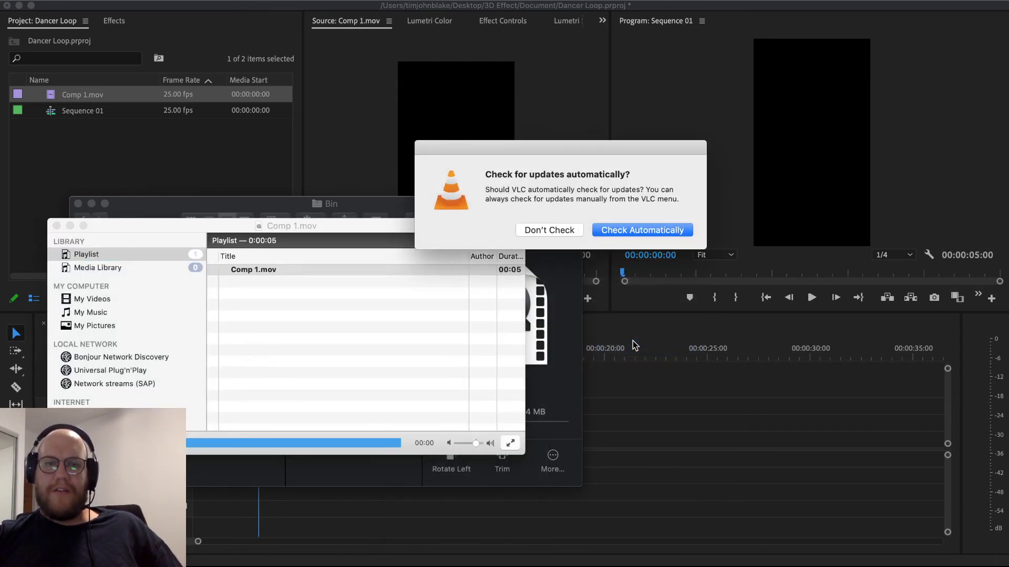
click(599, 226)
click(562, 230)
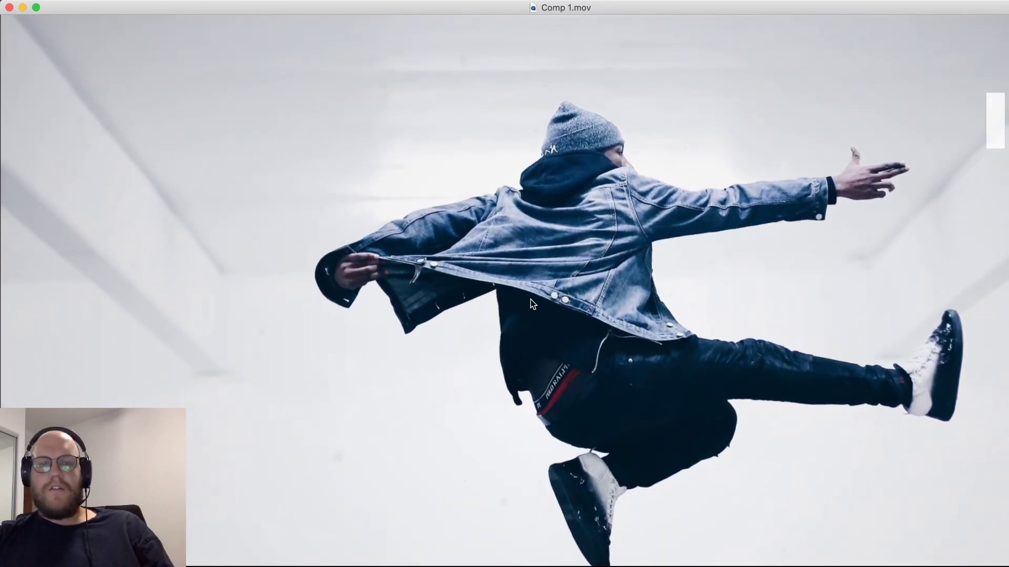
key(super+q)
Step: Delete the Comp 1.mov clip from Sequence 01 and remove the Comp 1.mov footage from the project
click(151, 131)
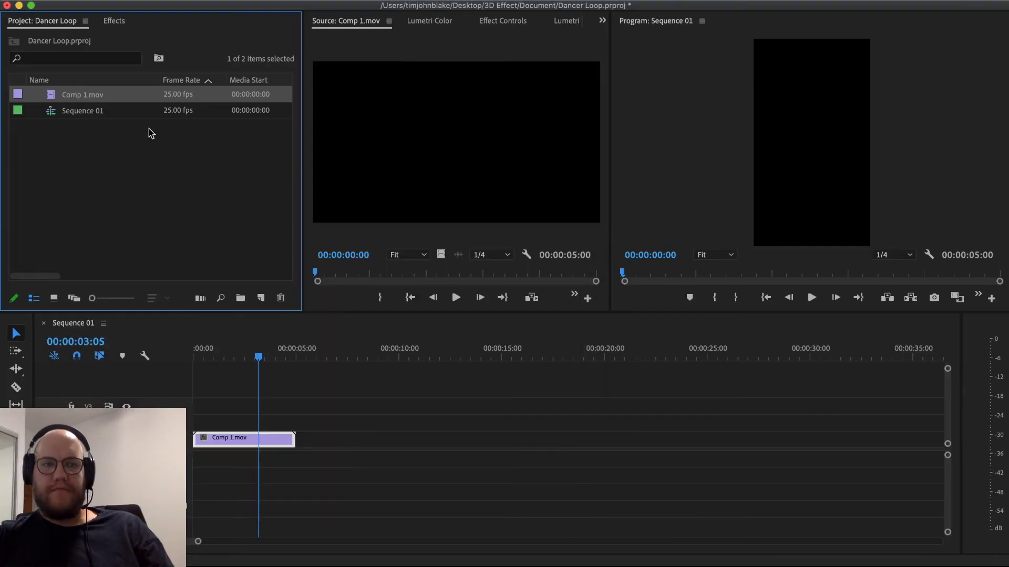
click(124, 165)
click(331, 405)
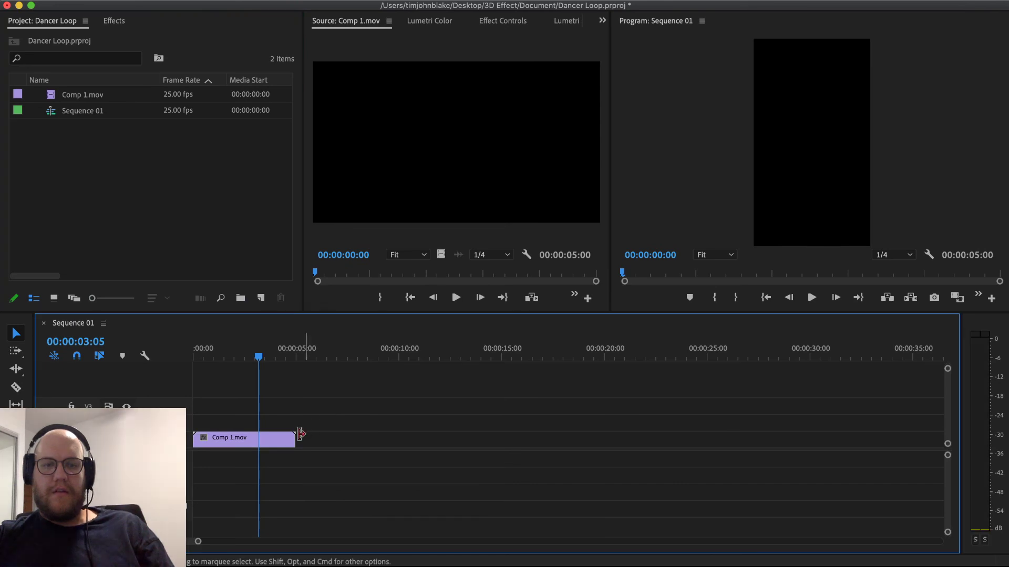
click(305, 357)
click(288, 439)
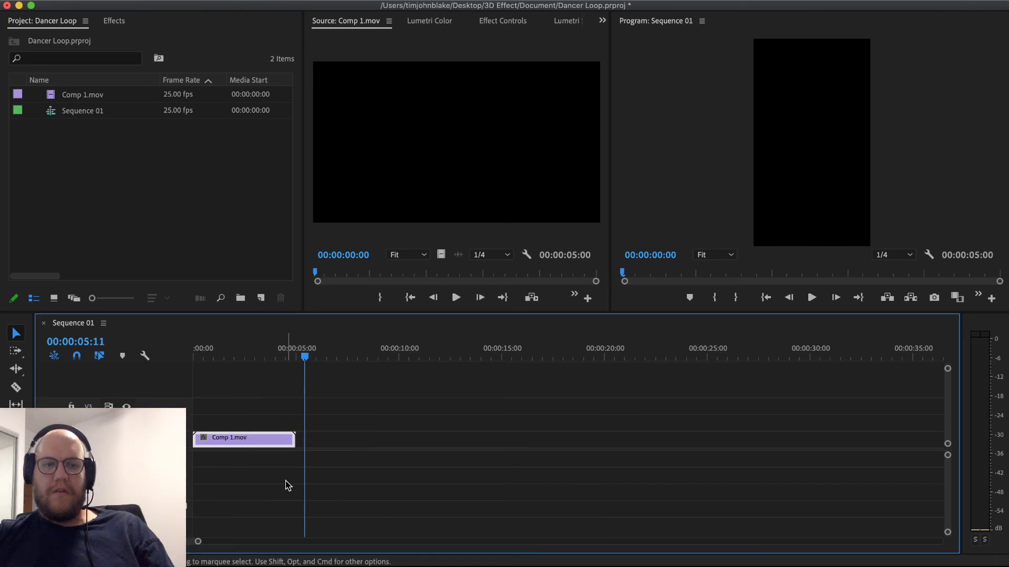
key(Delete)
click(75, 91)
key(Delete)
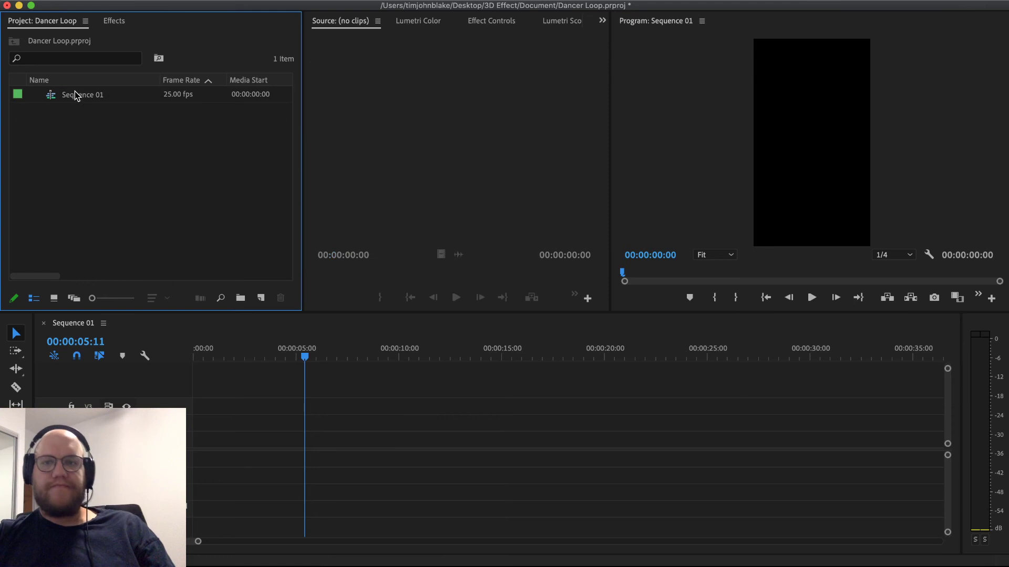
Step: Import Comp 1.mov again from Finder's Bin folder and place it on track V1 at about 3 seconds in Sequence 01
key(super+Tab)
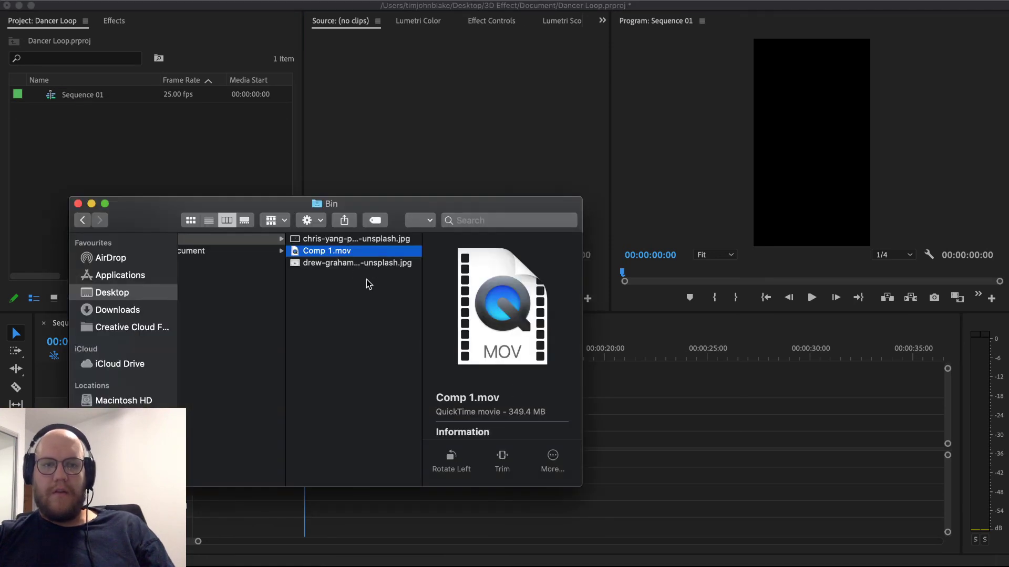
drag(337, 254, 72, 134)
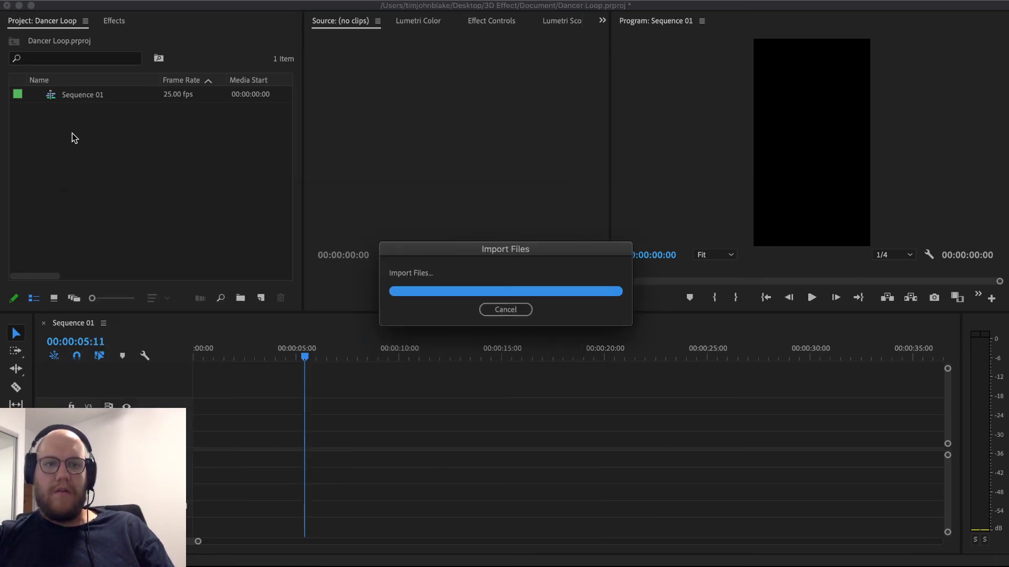
drag(74, 96, 263, 442)
key(Return)
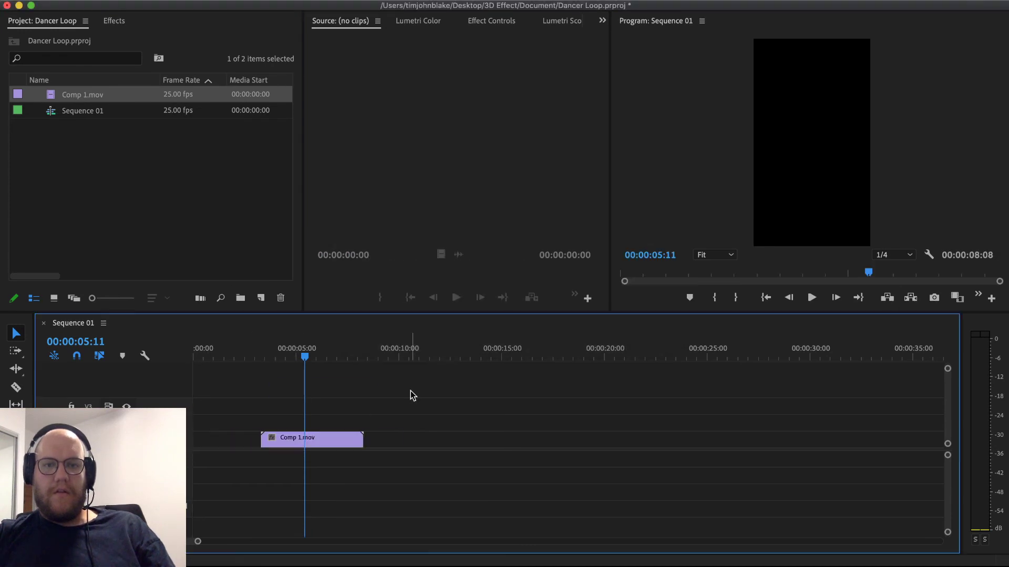
Step: Set the scale of the Comp 1.mov clip in Sequence 01 to 50 in Effect Controls
click(342, 438)
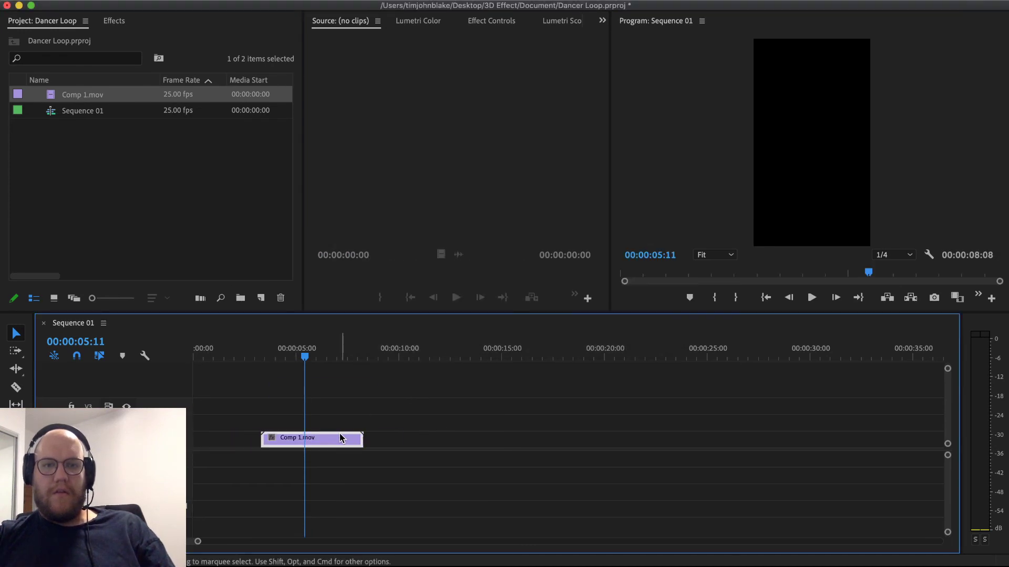
click(491, 22)
click(437, 103)
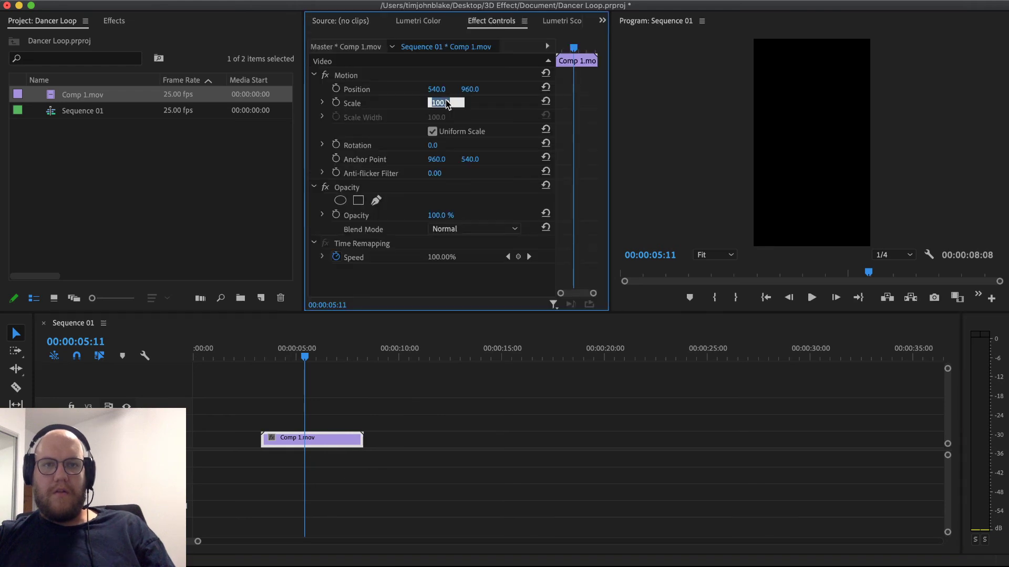
key(Return)
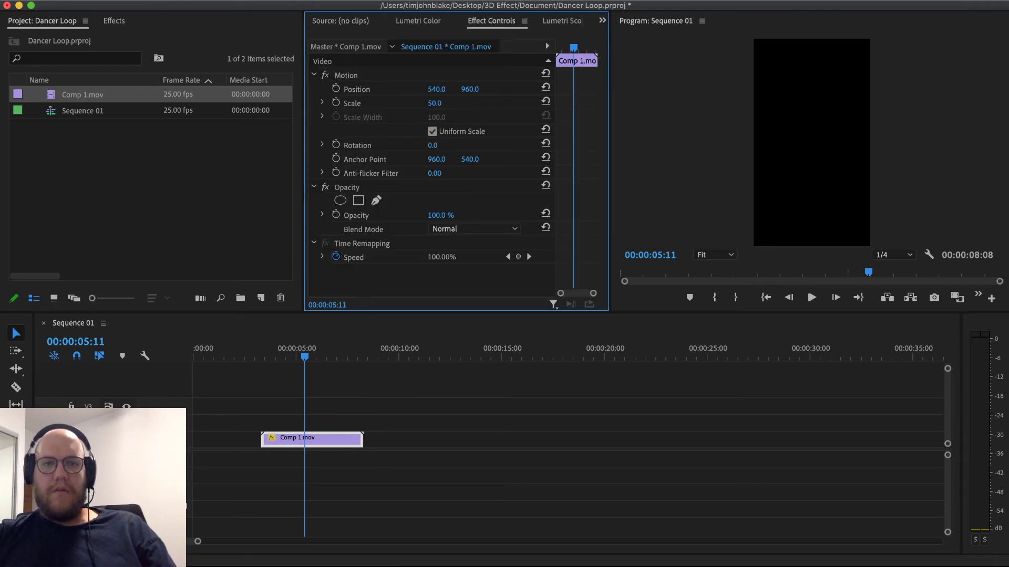
click(485, 430)
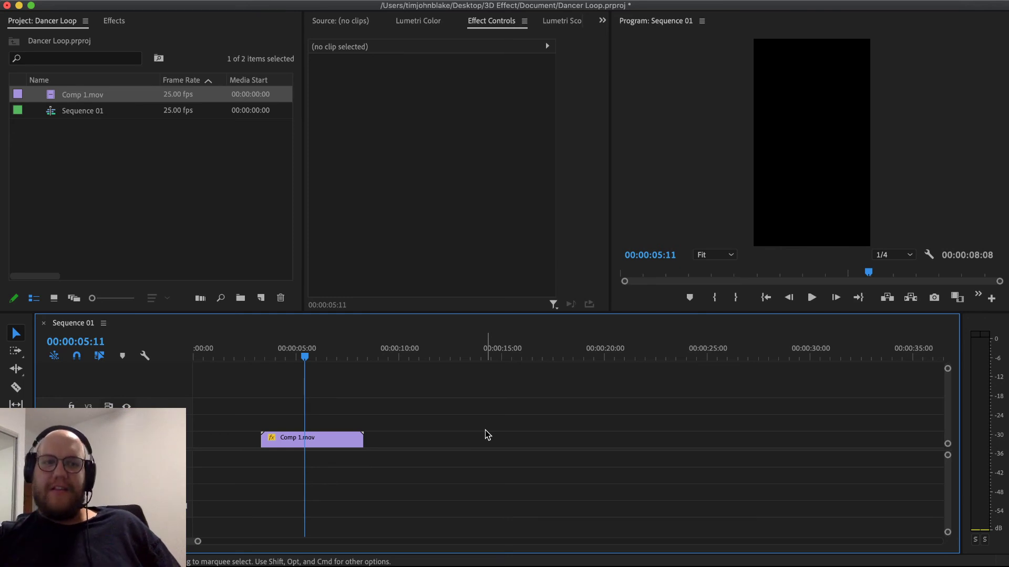
Step: Reselect the Comp 1.mov clip in Sequence 01 and set its scale to 60
click(323, 439)
click(434, 103)
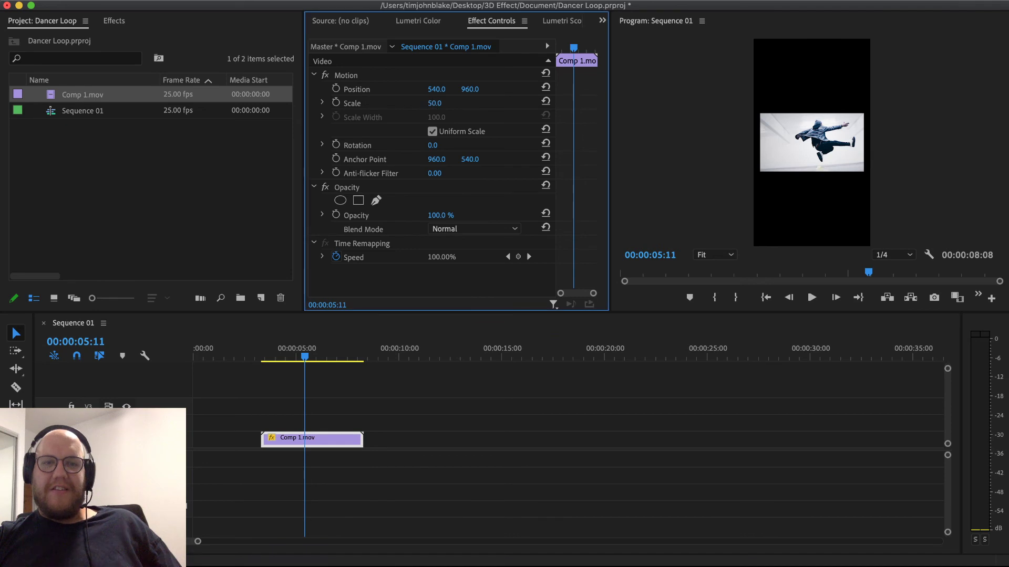
click(445, 102)
text(60)
key(Return)
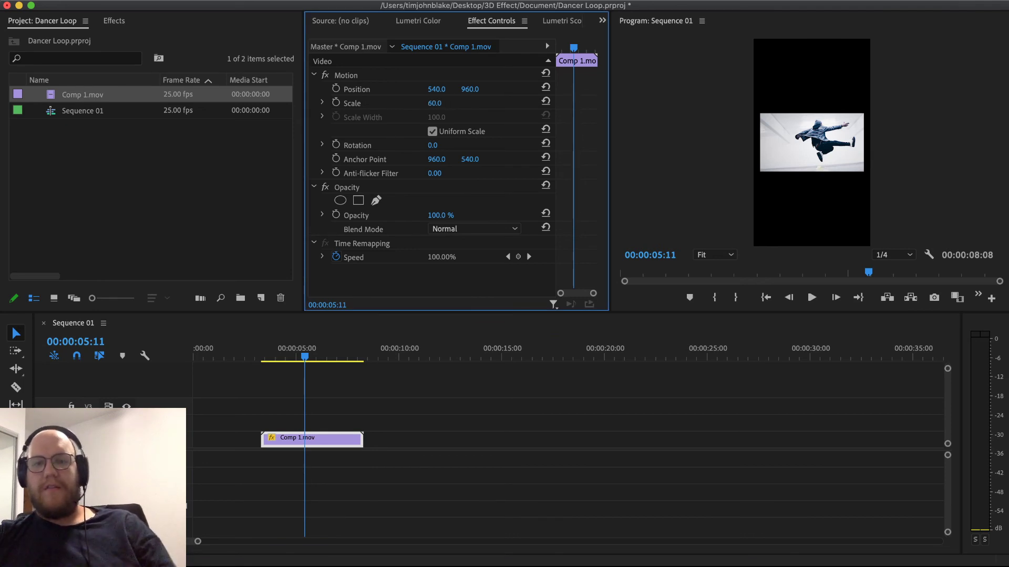
Step: Set the Comp 1.mov clip's scale to 58 and inspect its edges in the program preview at 100% and 75% zoom
click(445, 102)
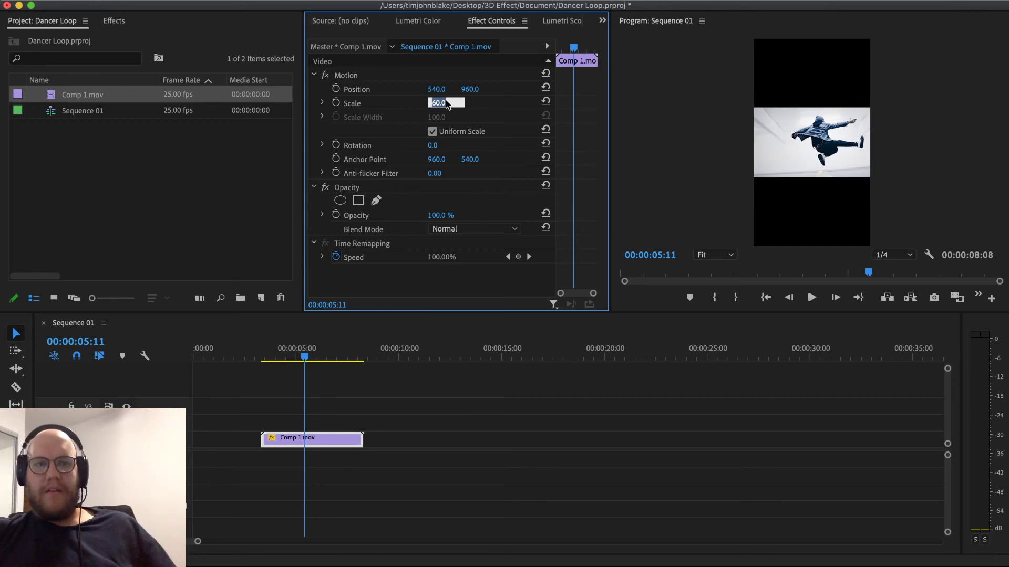
text(58)
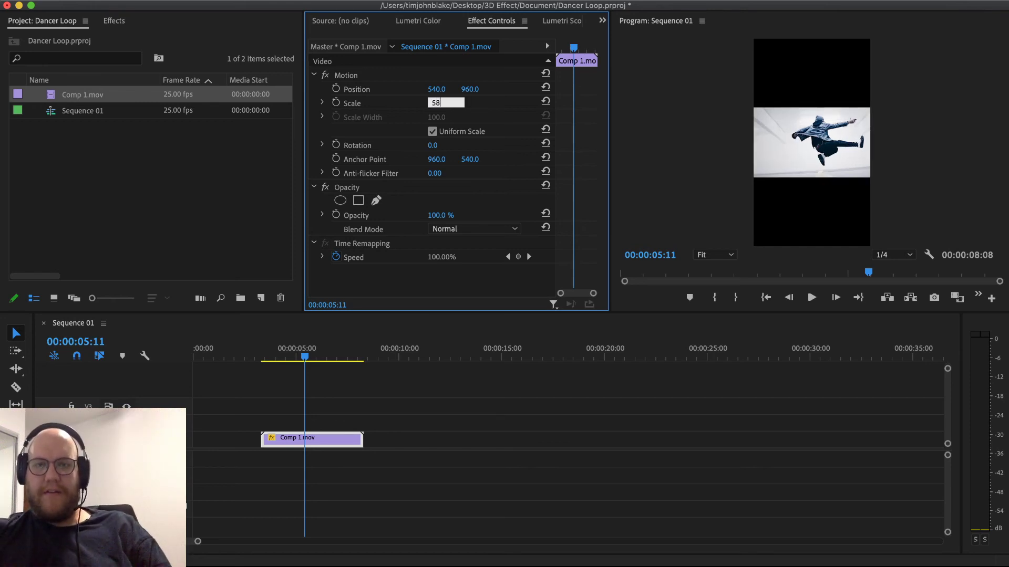
key(Return)
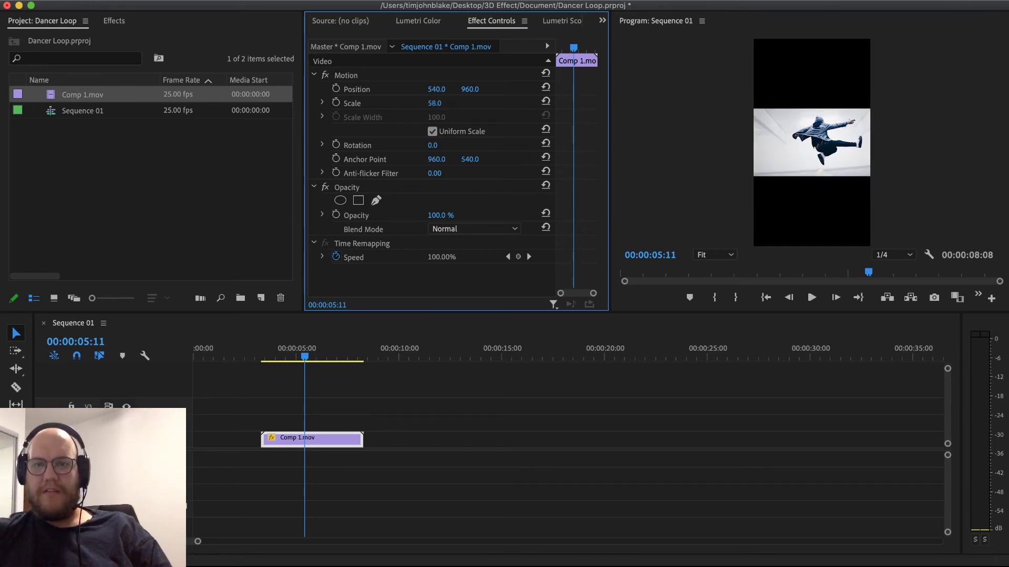
click(702, 256)
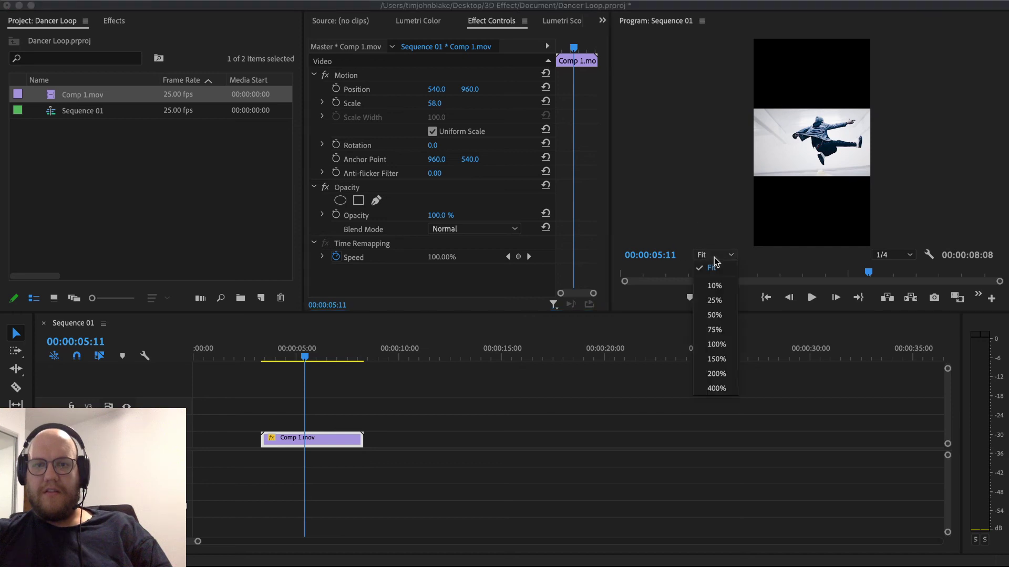
click(720, 345)
click(706, 254)
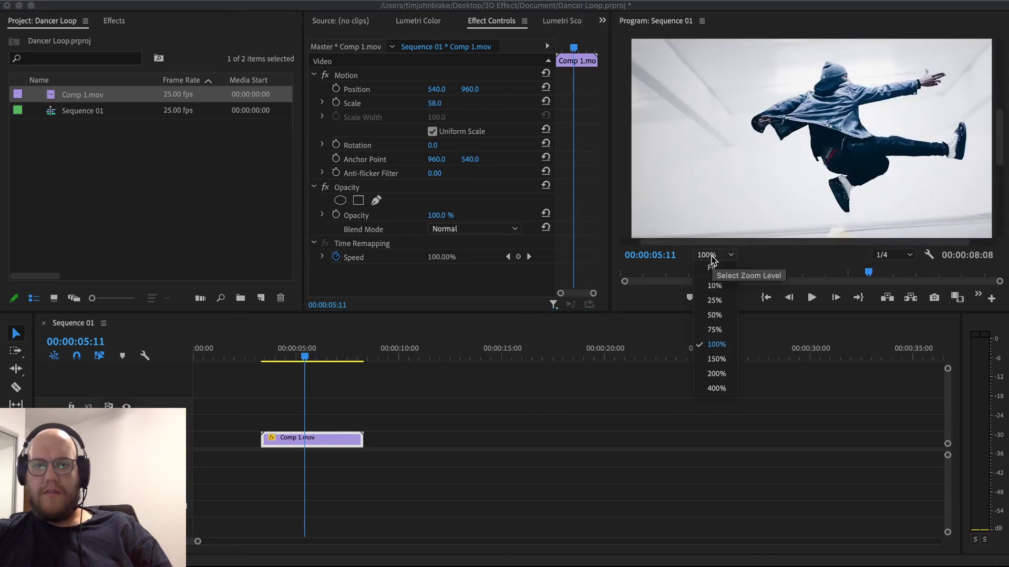
click(719, 338)
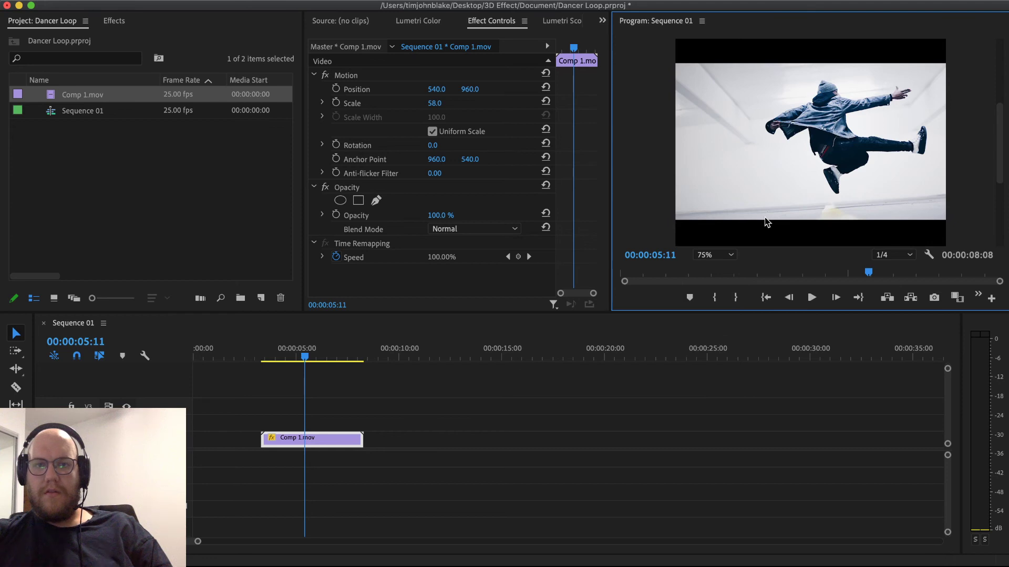
Step: Try scale values of 57 and 55 on the Comp 1.mov clip
click(446, 103)
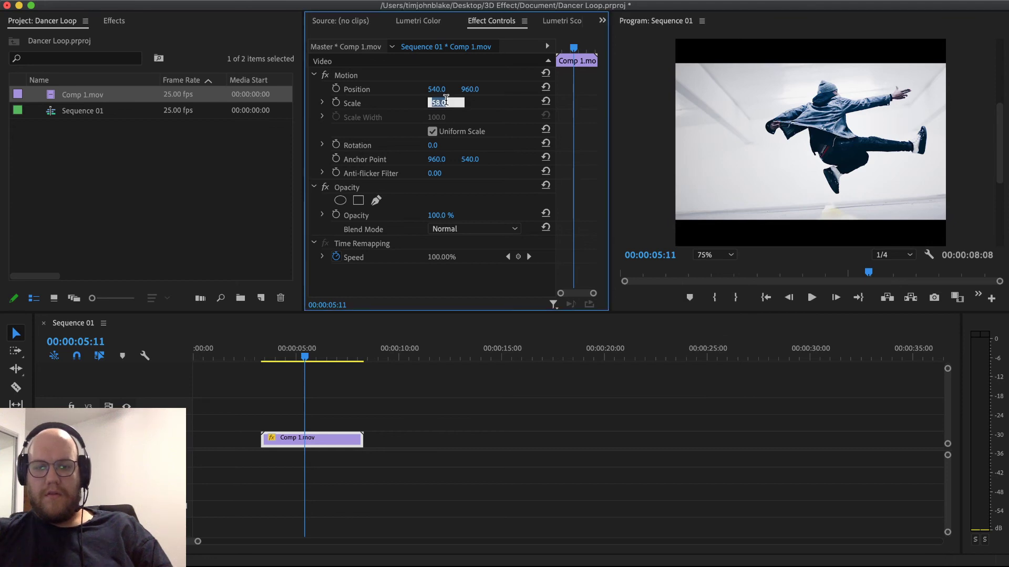
text(57)
key(Return)
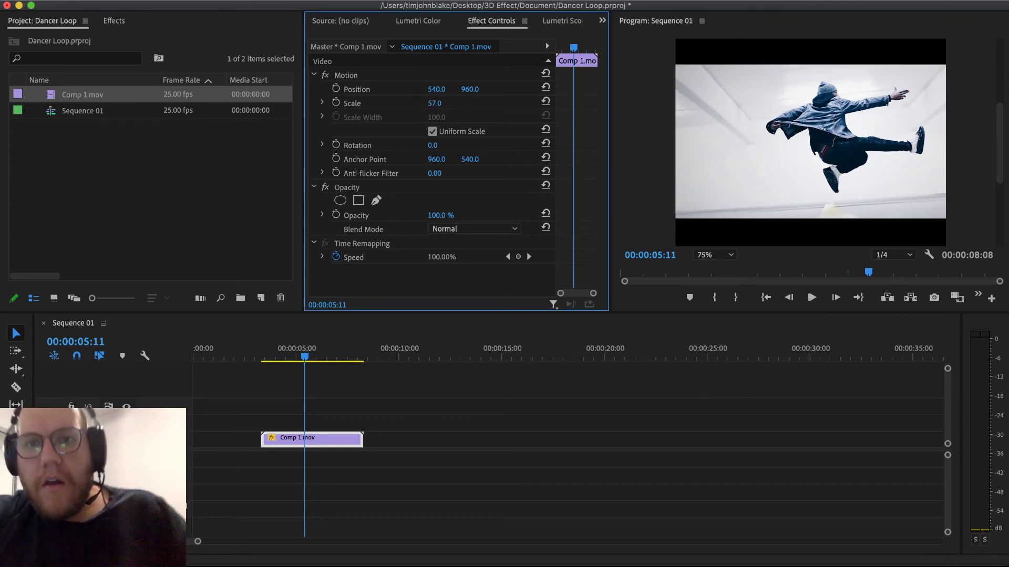
click(441, 103)
text(55)
key(Return)
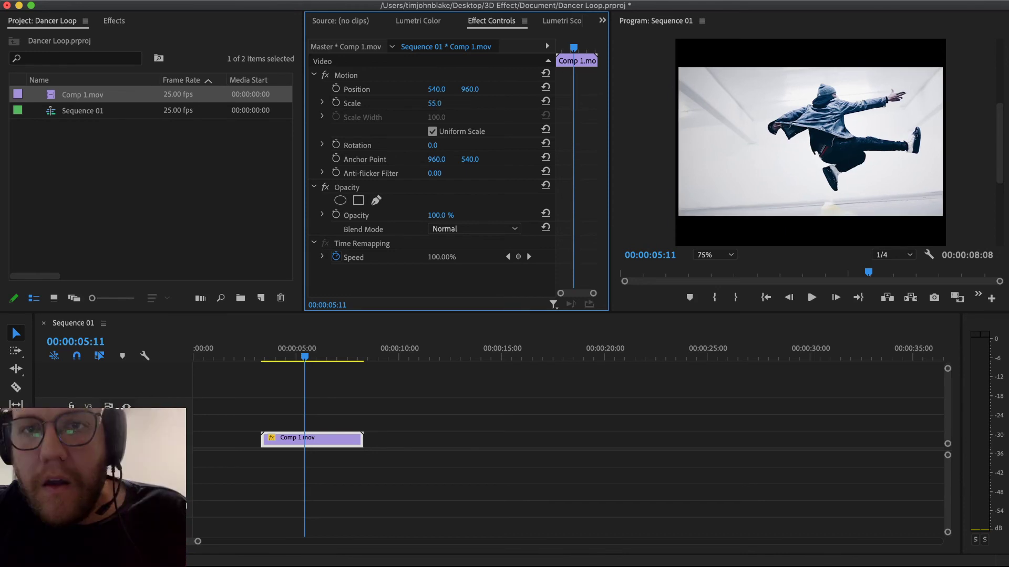
Step: Set the scale of the Comp 1.mov clip to 56 and return the program preview zoom to Fit
click(442, 103)
text(56)
key(Return)
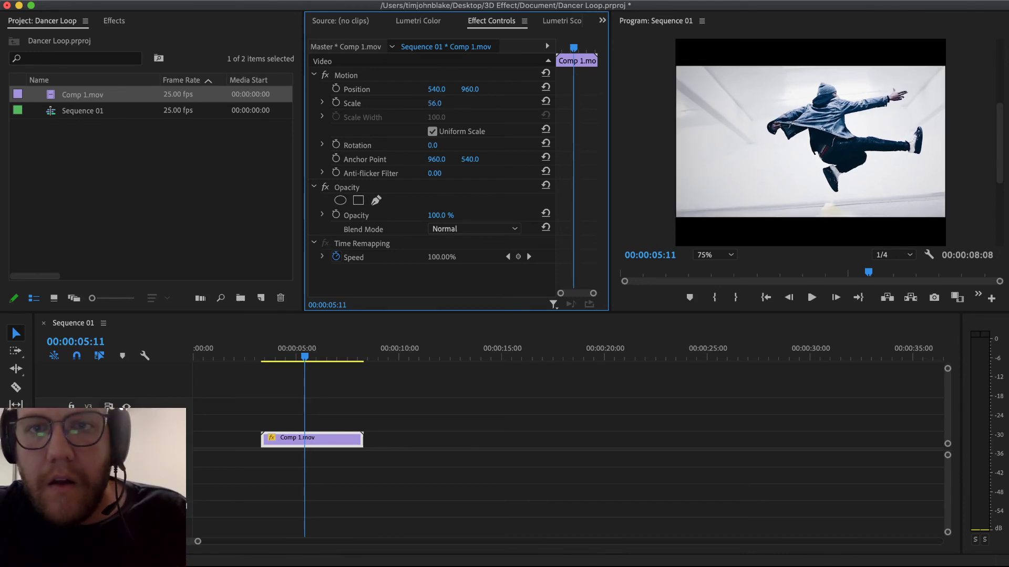
click(572, 401)
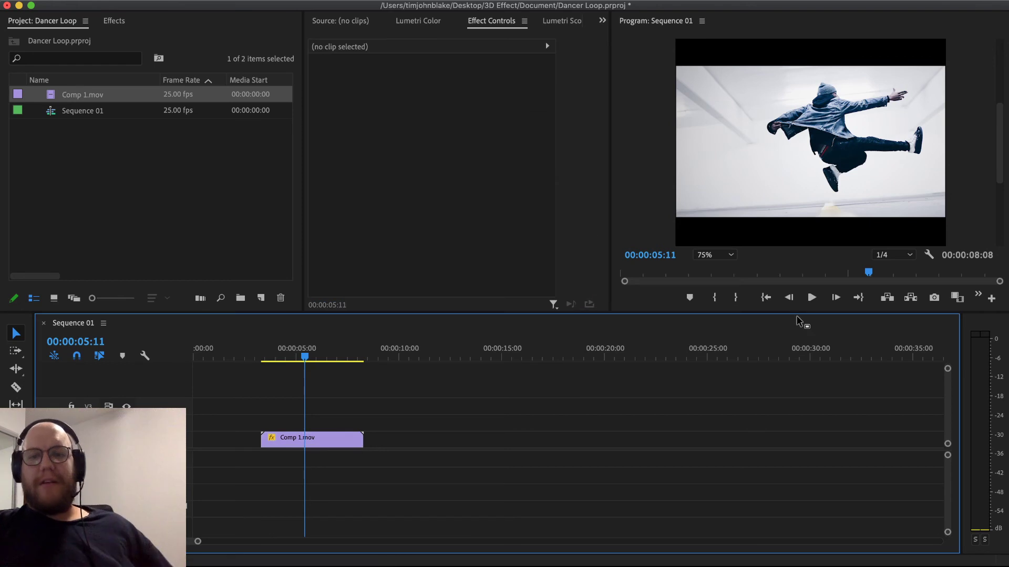
click(715, 255)
click(715, 268)
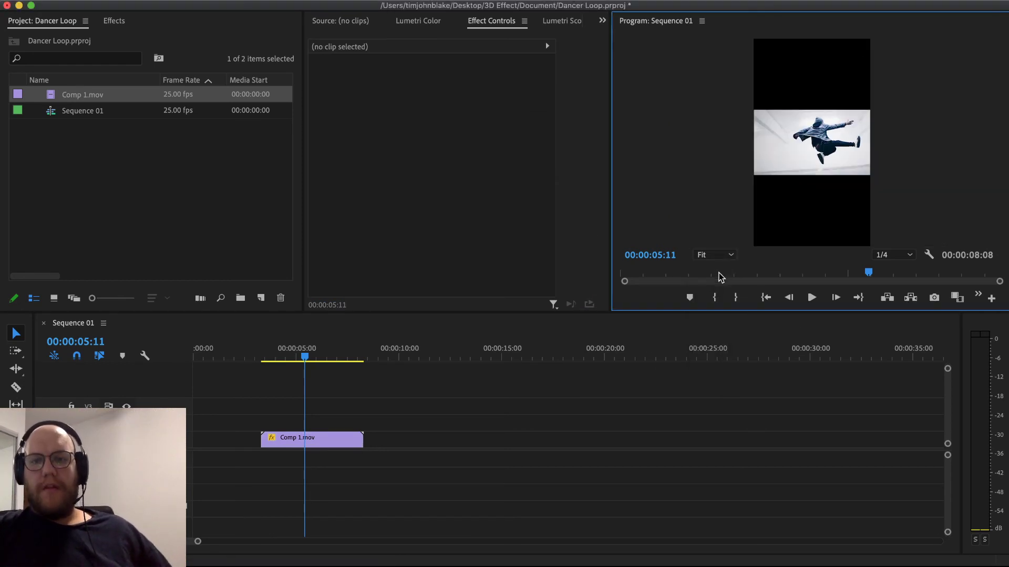
Step: Play the Comp 1.mov clip from its beginning to check the motion in the vertical frame
click(276, 357)
drag(275, 357, 263, 358)
key(space)
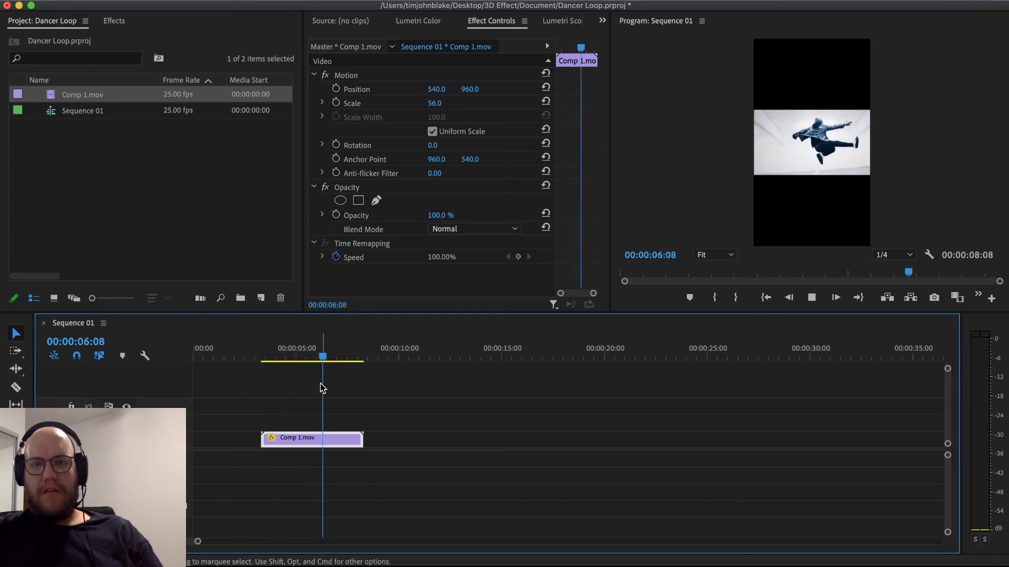
key(space)
click(302, 427)
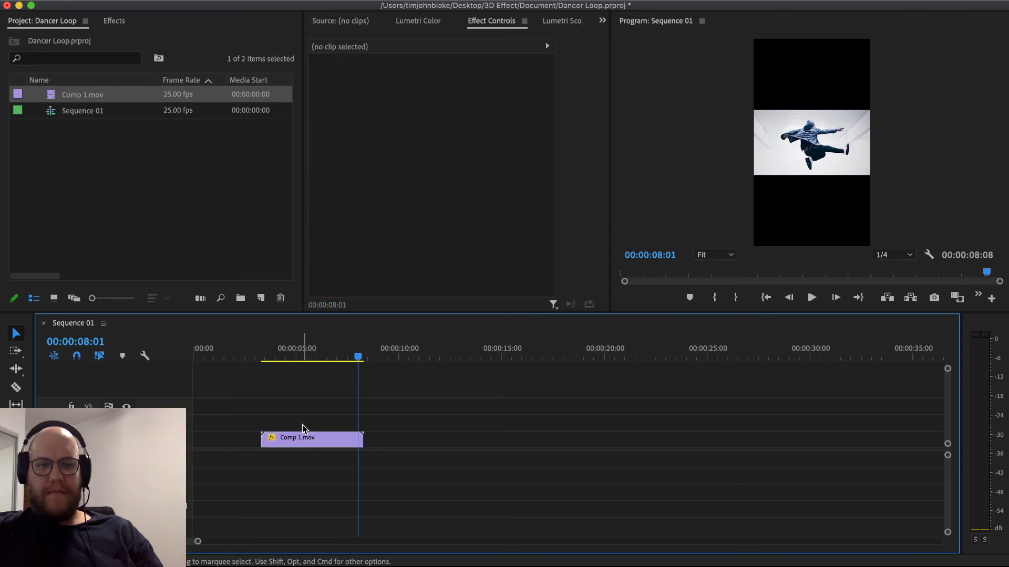
Step: Close the gap before the Comp 1.mov clip and paste a copy of it directly after the original at 5 seconds
click(244, 440)
key(Delete)
drag(226, 402, 251, 450)
key(super+c)
key(super+v)
drag(396, 439, 342, 442)
Step: Reverse the speed of the second Comp 1.mov clip
right_click(342, 441)
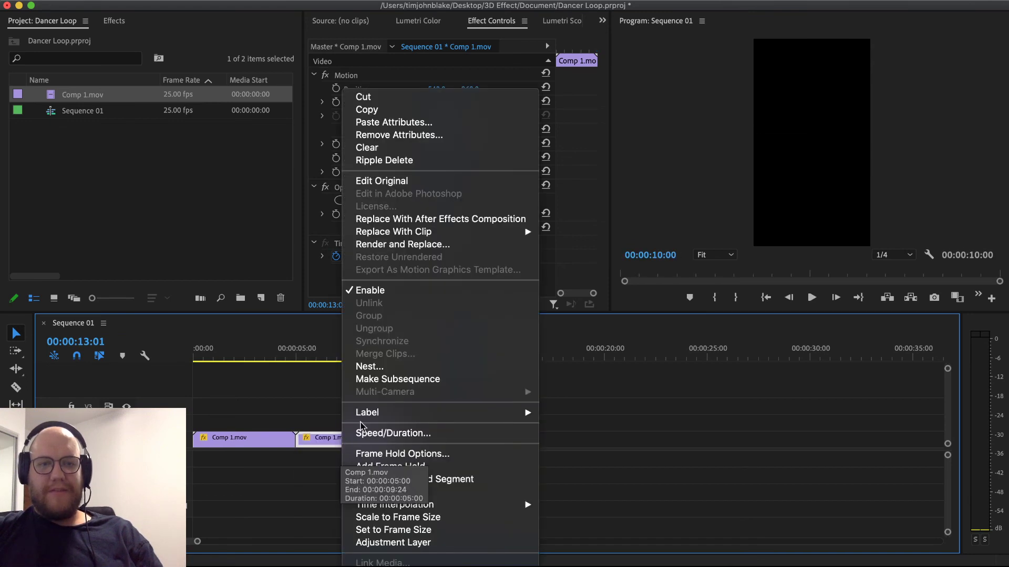
click(468, 438)
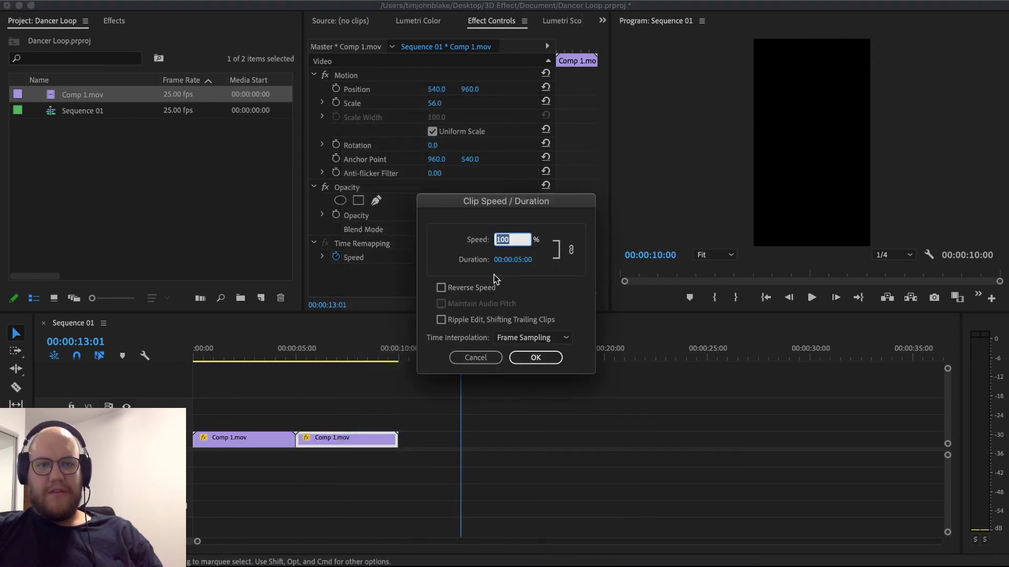
click(477, 288)
key(Return)
Step: Paste a copy of the first, forward-playing Comp 1.mov clip at 10 seconds, directly after the reversed clip
click(276, 437)
key(super+c)
key(Up)
key(super+v)
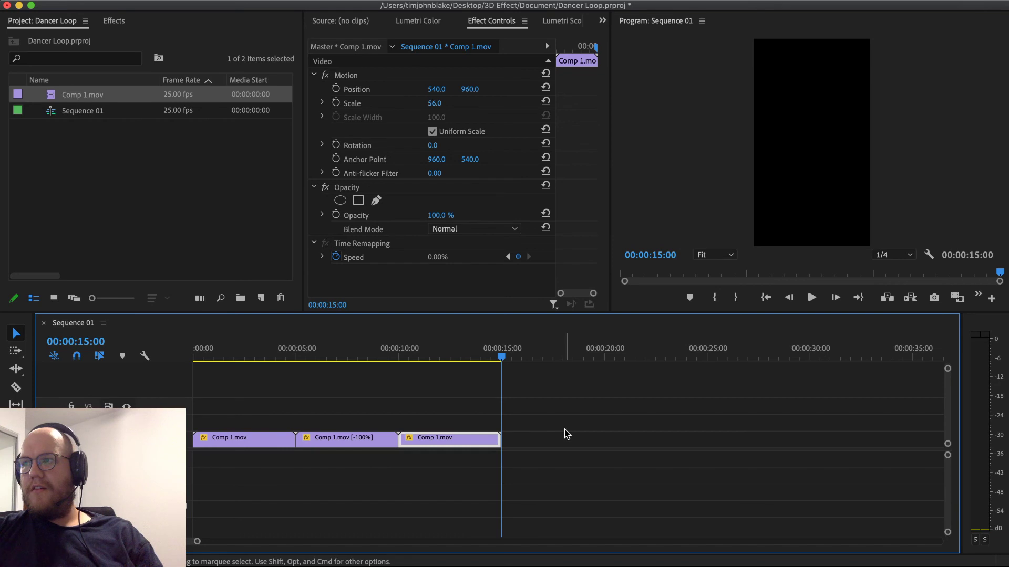
Step: Play Sequence 01 from the start to review the forward, reverse, forward loop
click(647, 431)
key(Home)
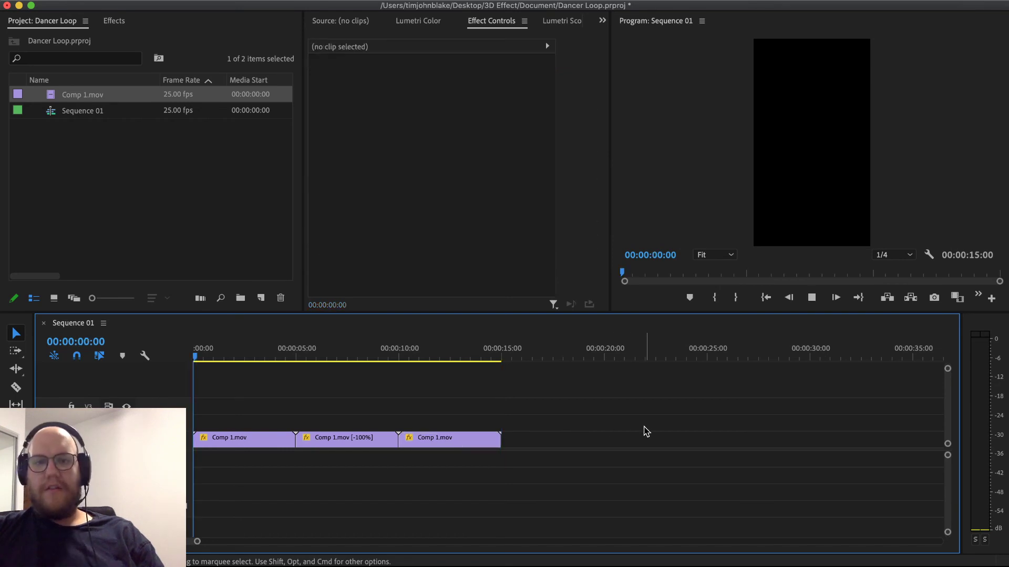
key(space)
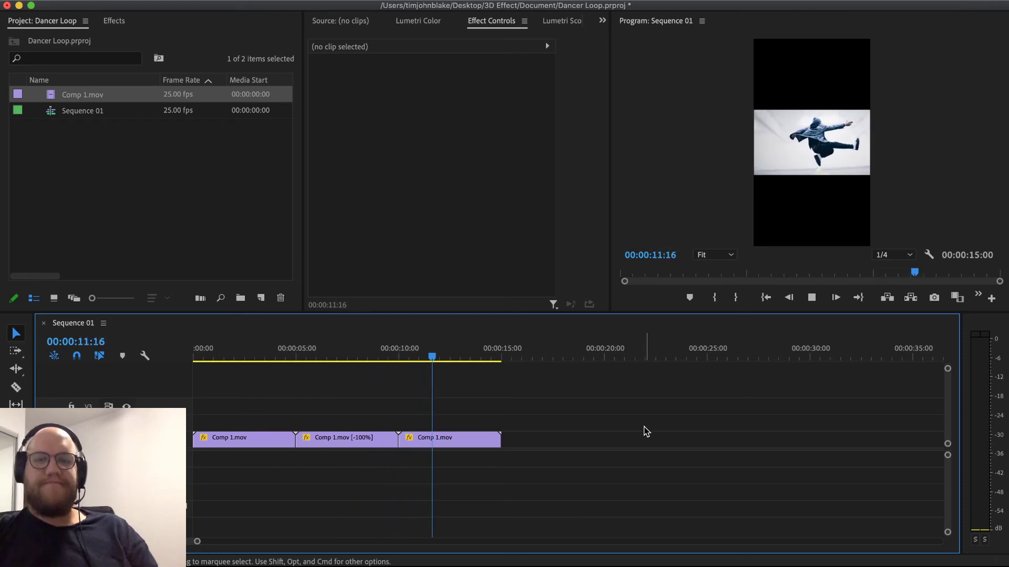
Step: Try stacking a copy of the three Comp 1.mov clips on the track above, and delete the copy
key(super+a)
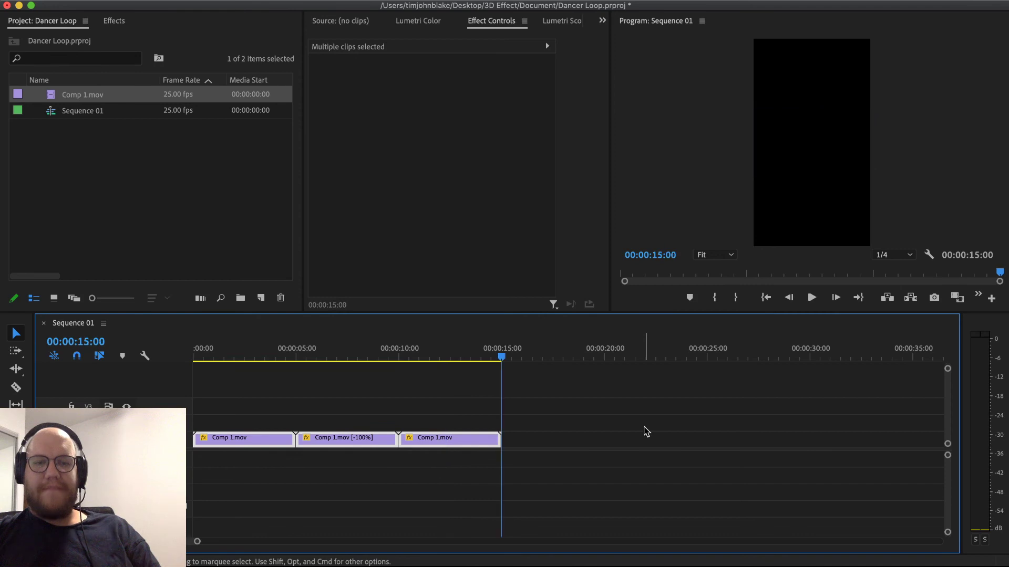
key(super+v)
drag(575, 441, 214, 424)
key(Delete)
Step: Nest the three Comp 1.mov clips of Sequence 01 into a single nested sequence
drag(495, 409, 235, 435)
right_click(221, 442)
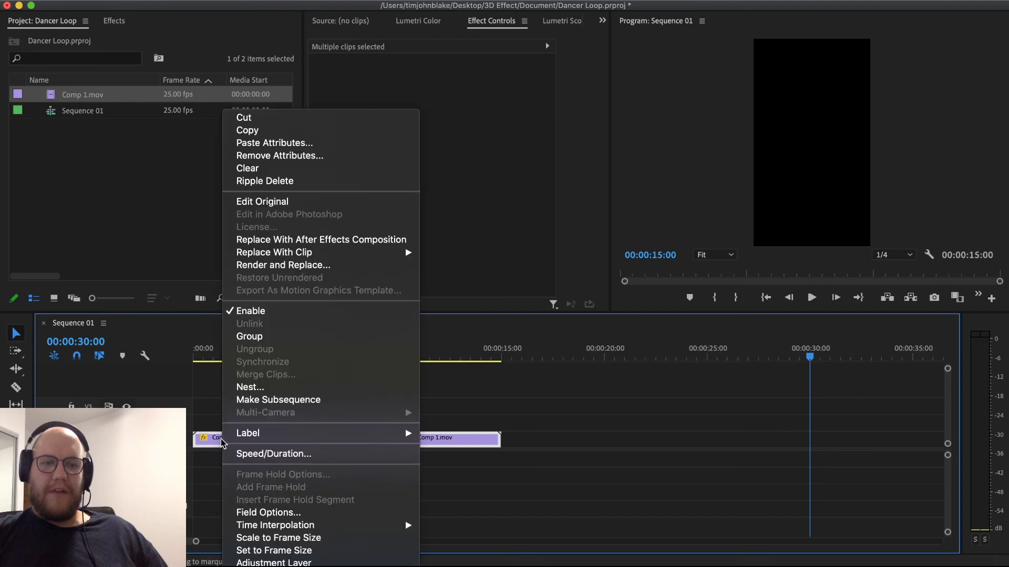
click(250, 387)
Step: Duplicate the nested clip onto track V2 at the sequence start and set the copy's vertical position to 318
drag(343, 416, 412, 486)
key(super+c)
click(561, 355)
key(super+v)
drag(580, 439, 194, 422)
click(292, 354)
drag(292, 350, 292, 350)
drag(471, 96, 300, 96)
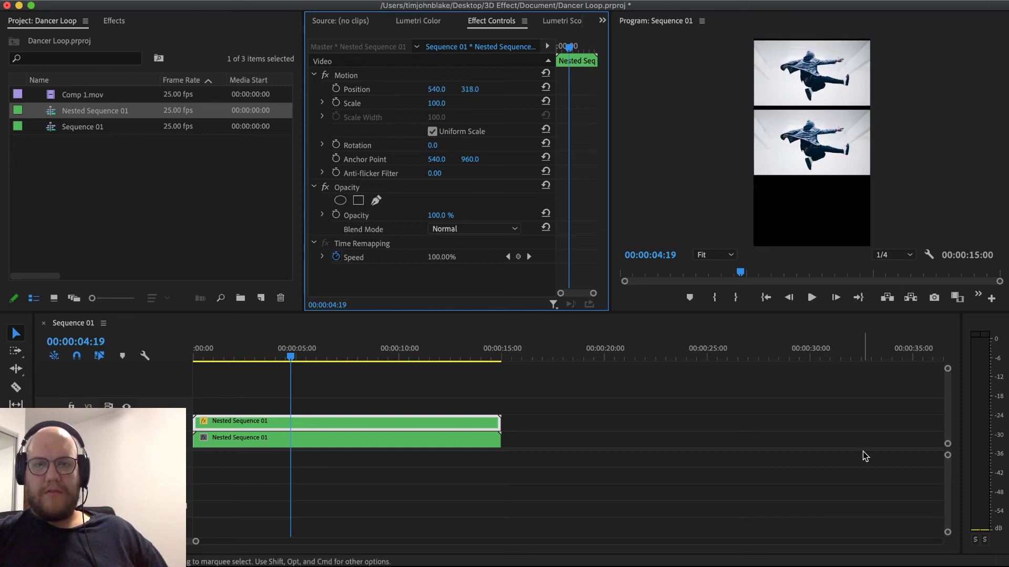
Step: Copy the V2 nested clip onto V3 at the sequence start and shift the copy down to fill the frame's bottom third
click(685, 424)
click(463, 418)
key(super+c)
click(537, 355)
key(super+v)
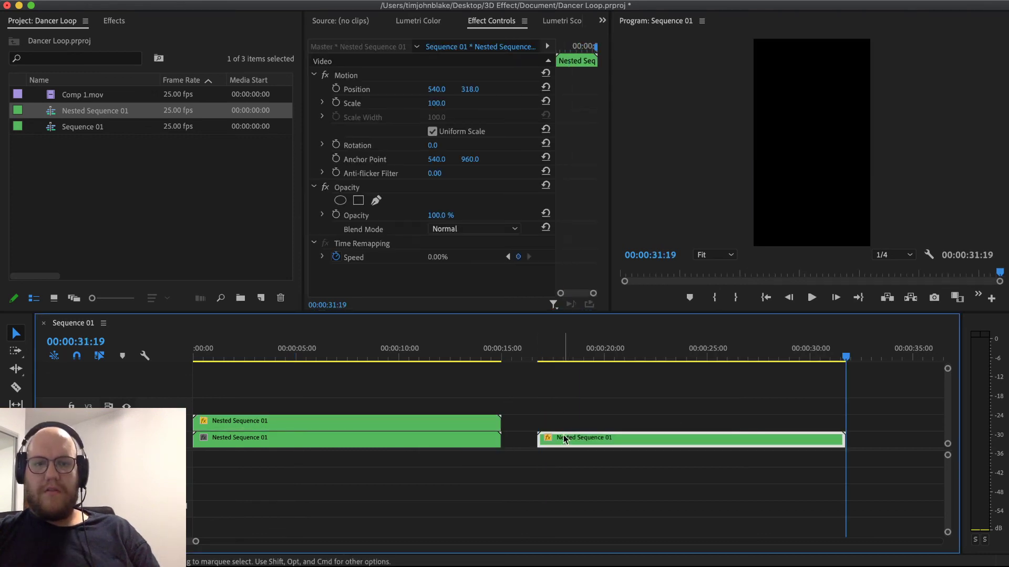
drag(560, 431, 182, 405)
click(279, 354)
drag(470, 89, 647, 89)
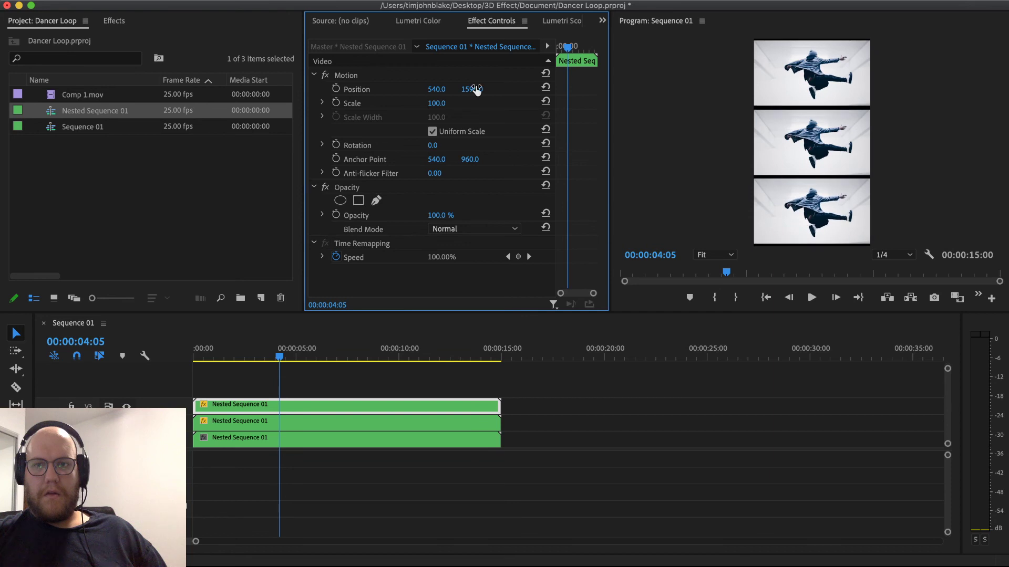
Step: Create a new Black Video item in the project with the default settings
click(799, 408)
click(113, 210)
click(261, 297)
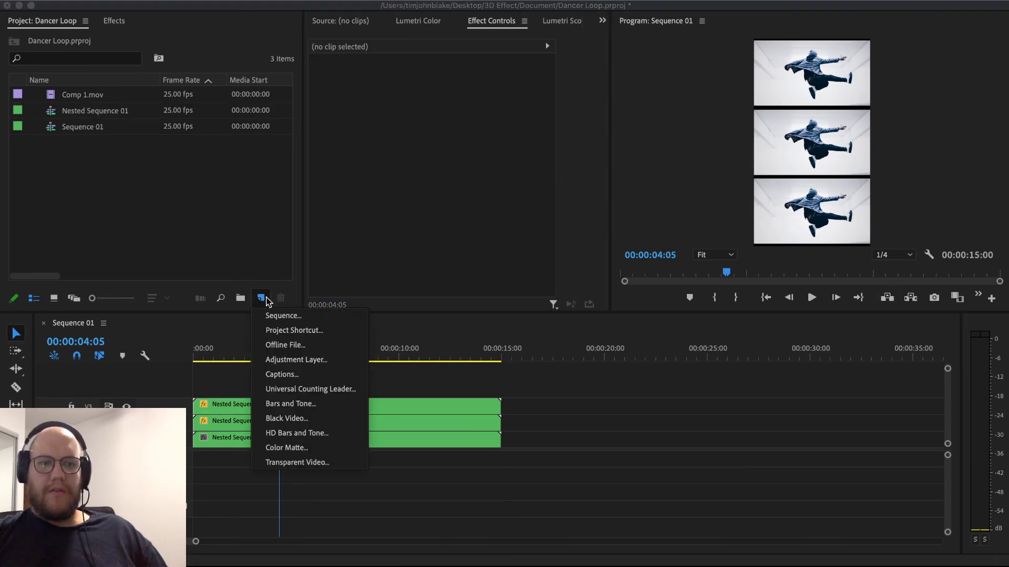
click(331, 419)
key(Return)
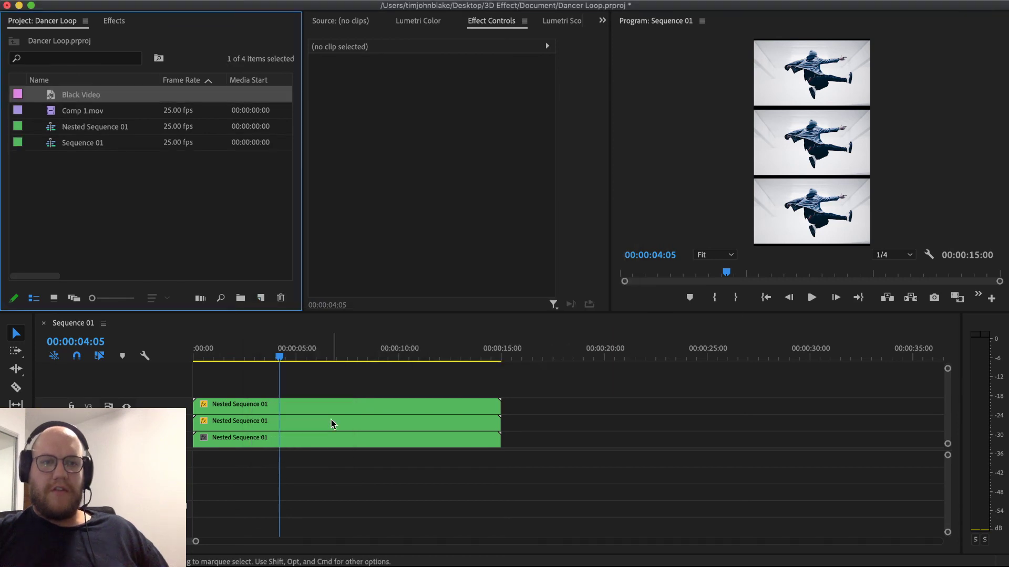
Step: Move the three nested clips up one track and place Black Video on V1 beneath them, extended to 15 seconds
drag(170, 151, 521, 440)
drag(307, 380, 404, 486)
drag(349, 405, 350, 406)
click(588, 430)
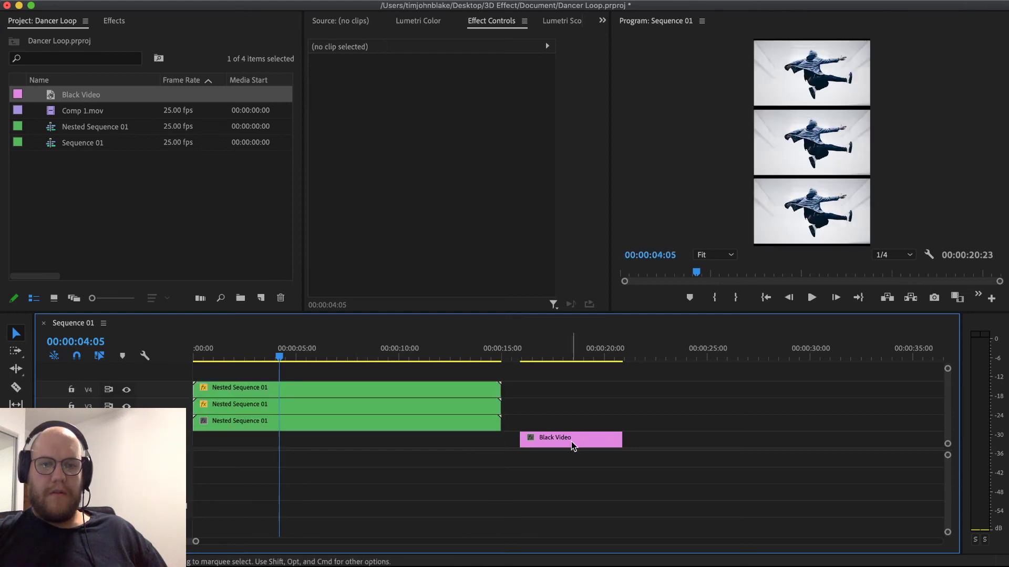
drag(572, 443, 189, 448)
drag(303, 437, 513, 439)
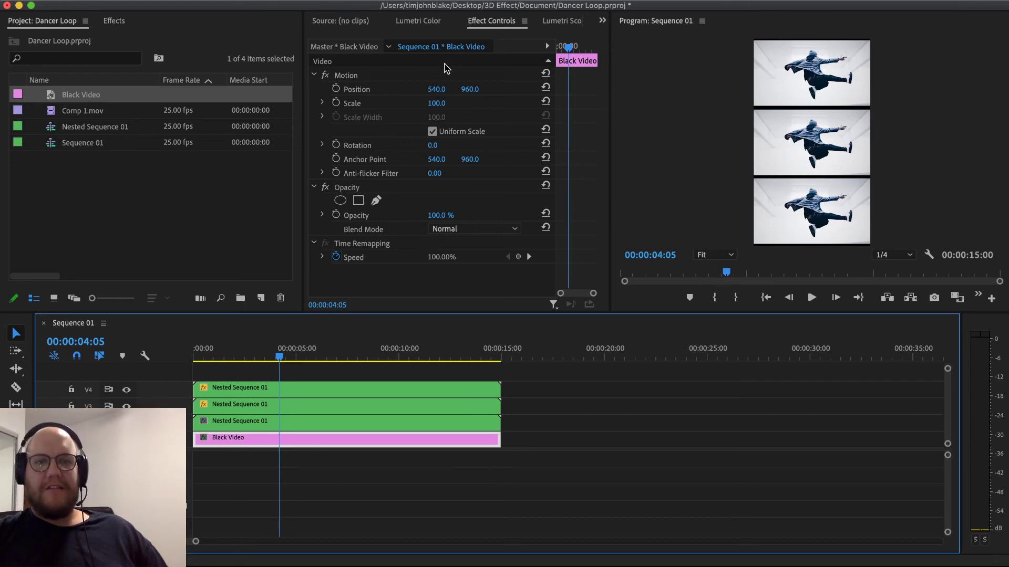
Step: Find the Invert video effect and apply it to the Black Video clip on V1
click(114, 21)
click(106, 40)
text(inv)
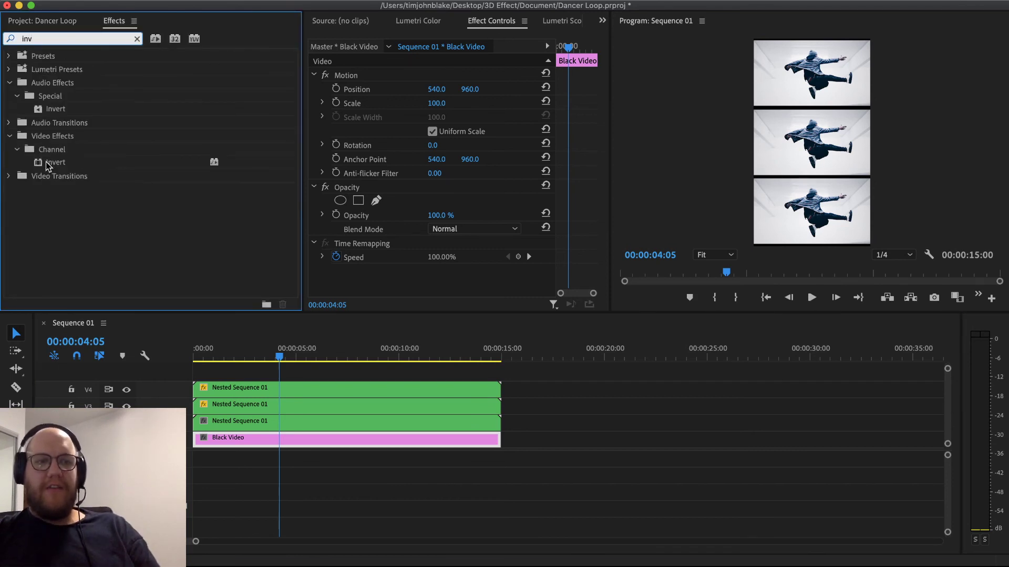
drag(49, 166, 360, 447)
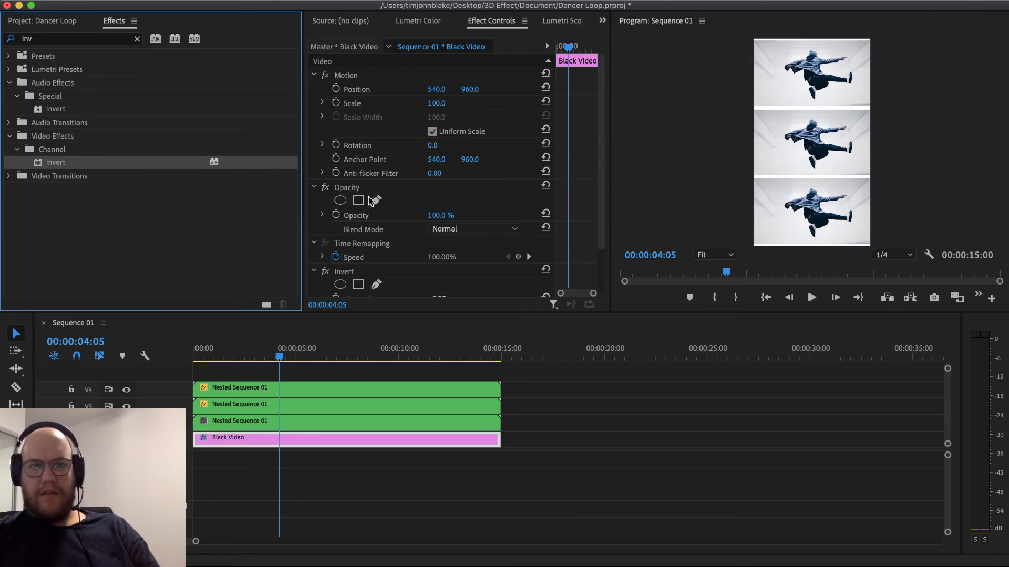
Step: Set the vertical position of the nested clip on V3 to 305
click(413, 405)
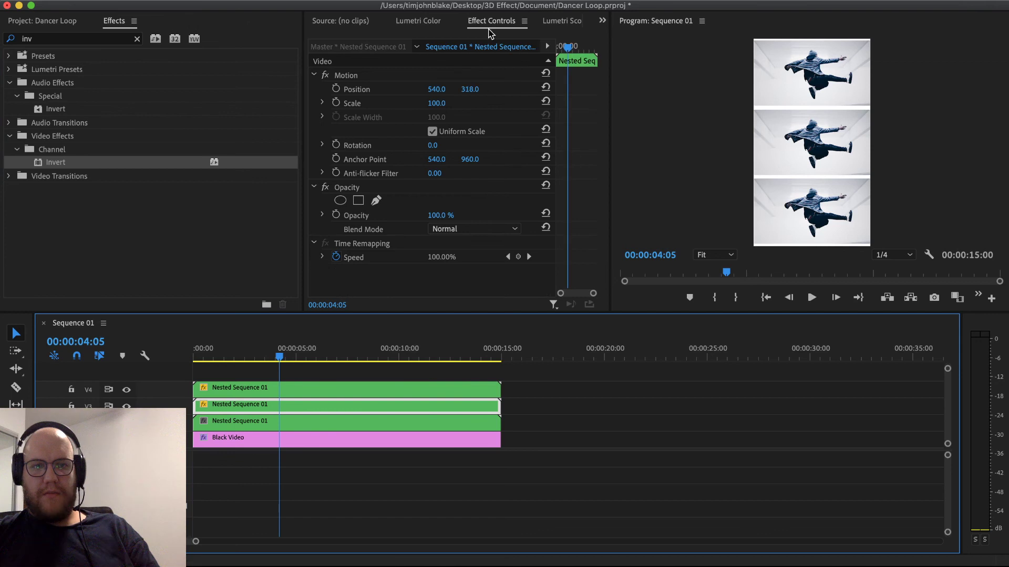
click(473, 89)
mouse_move(473, 89)
mouse_down()
mouse_move(499, 89)
mouse_move(466, 89)
mouse_up()
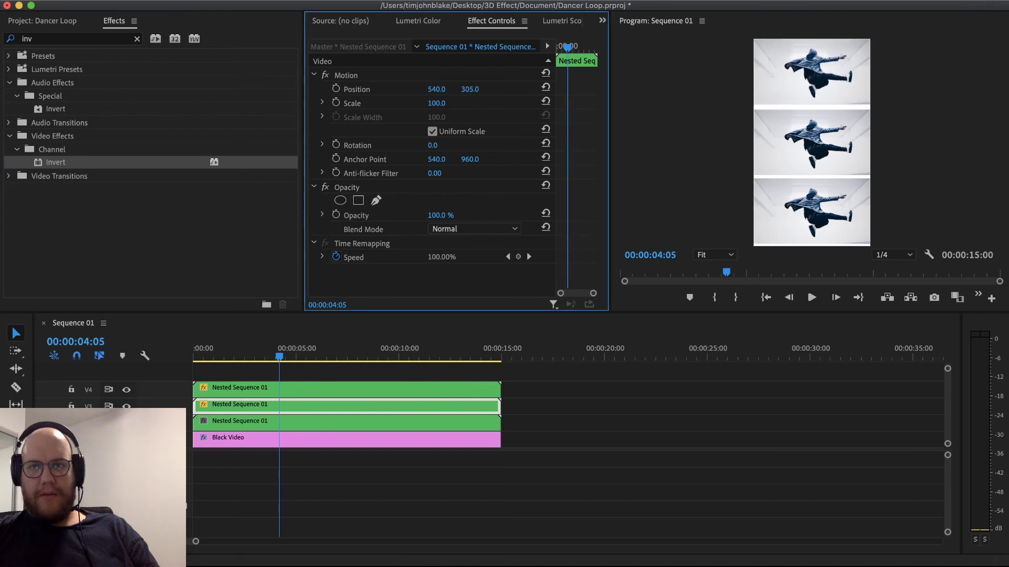
Step: Try lowering the middle nested clip on V2 to a vertical position of about 981, and undo the position changes
click(390, 428)
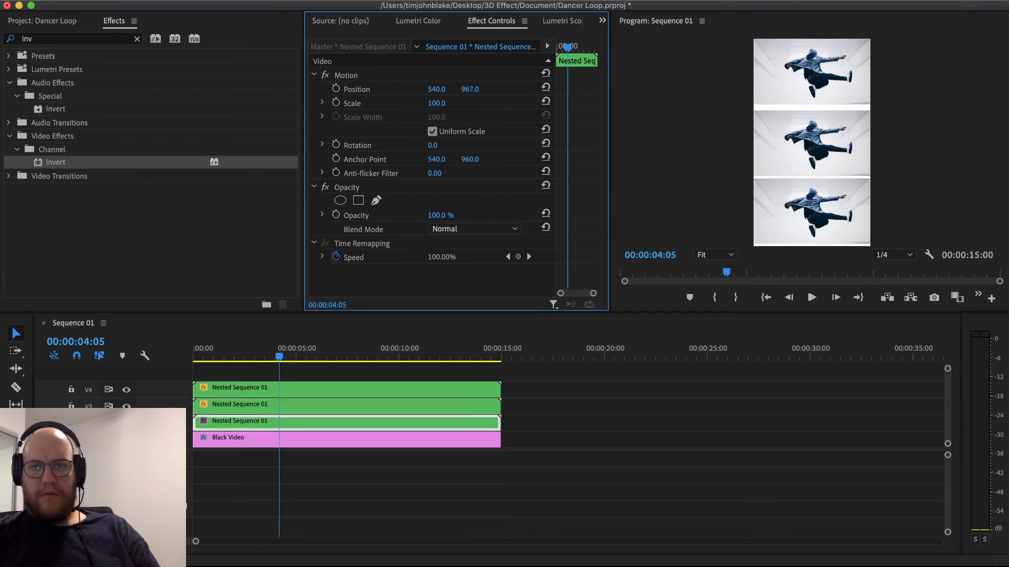
drag(469, 89, 468, 89)
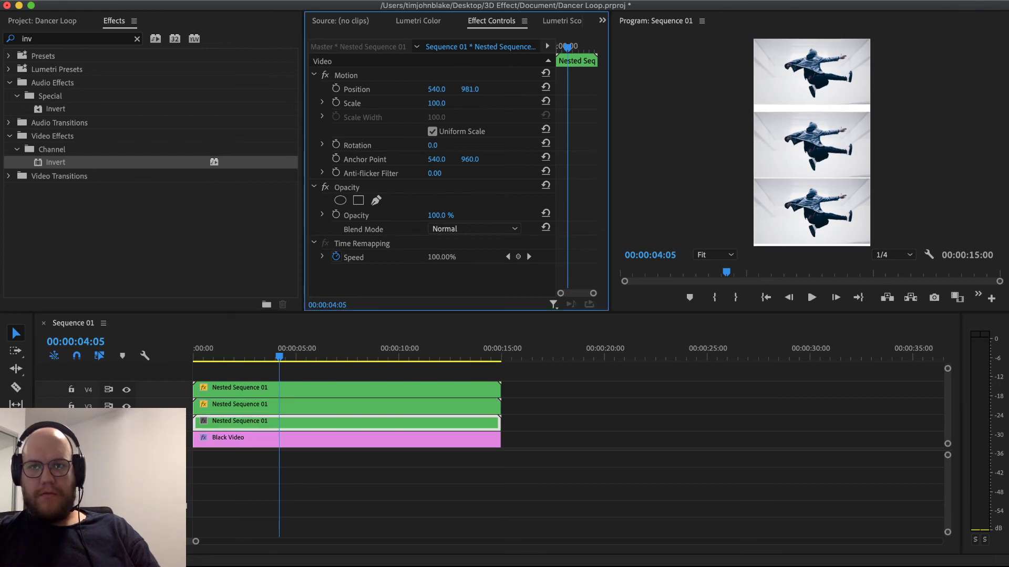
click(355, 413)
drag(475, 89, 476, 90)
key(super+z)
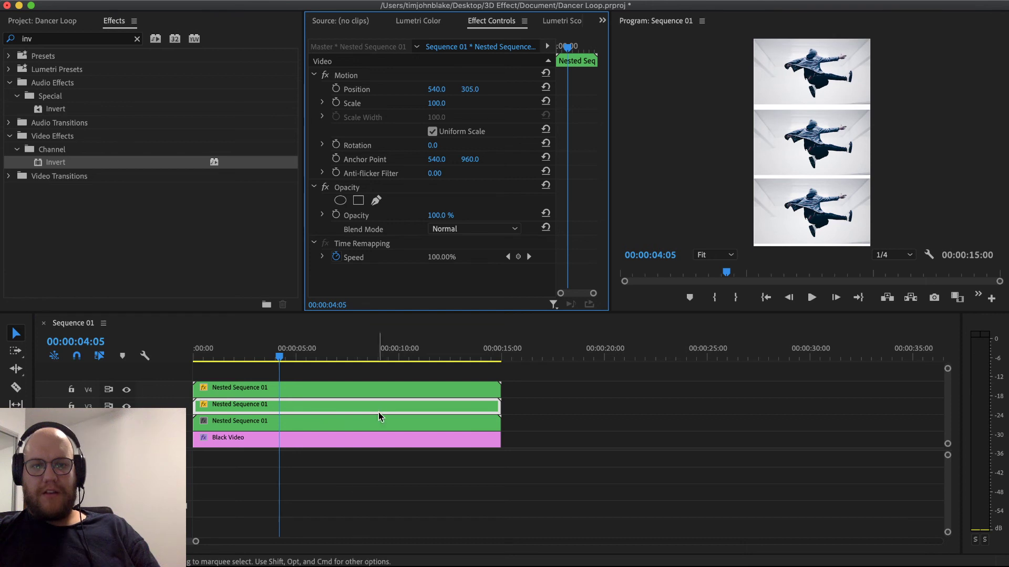
Step: Set the vertical position of the nested clip on V4 to 1618 and play back the stacked layout
click(381, 389)
click(481, 97)
drag(473, 90, 485, 89)
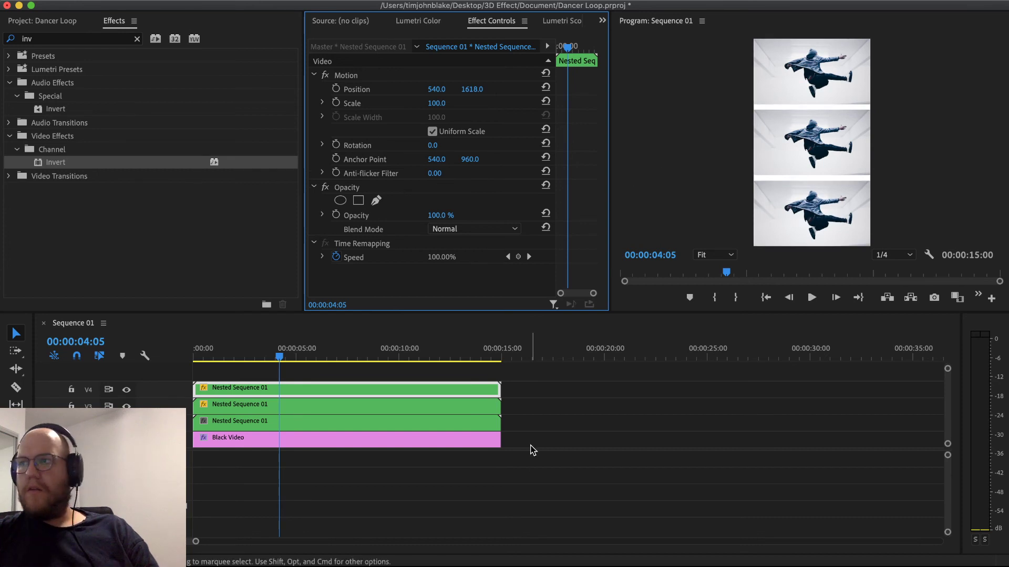
click(532, 450)
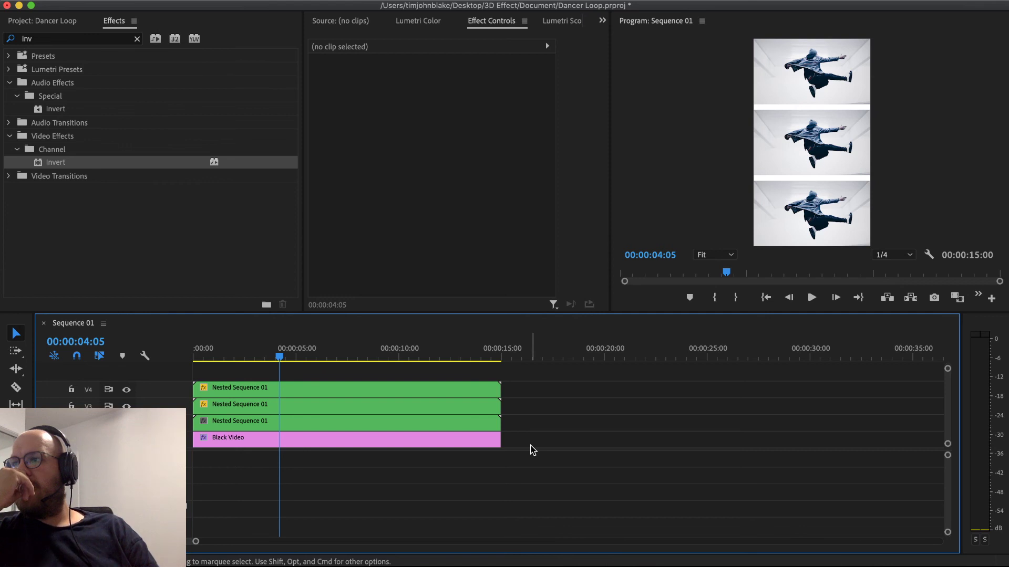
key(space)
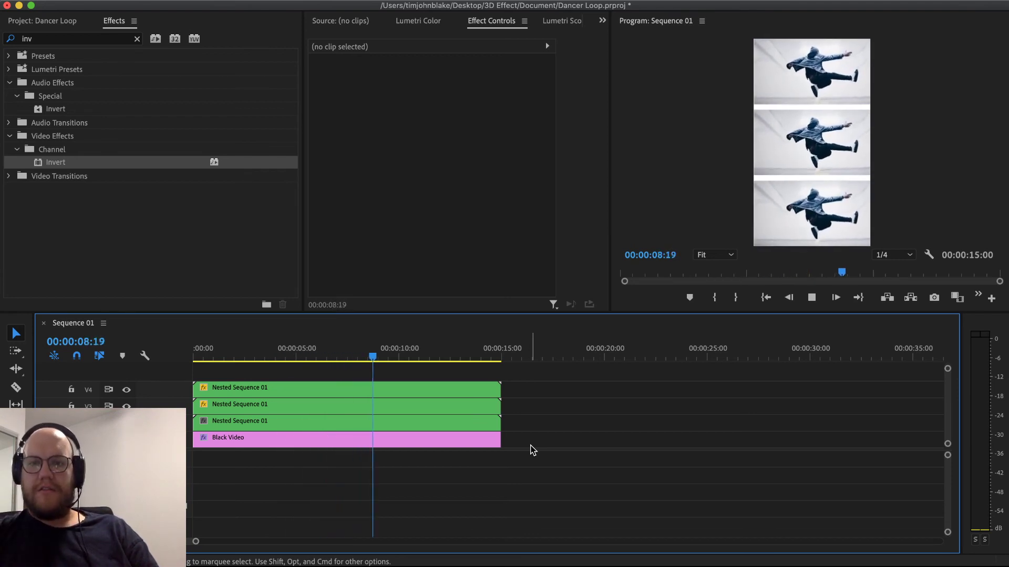
Step: Darken and desaturate the nested clip on V3 with Lumetri Color, setting Exposure to -1.5 and Creative Saturation to 0
click(491, 440)
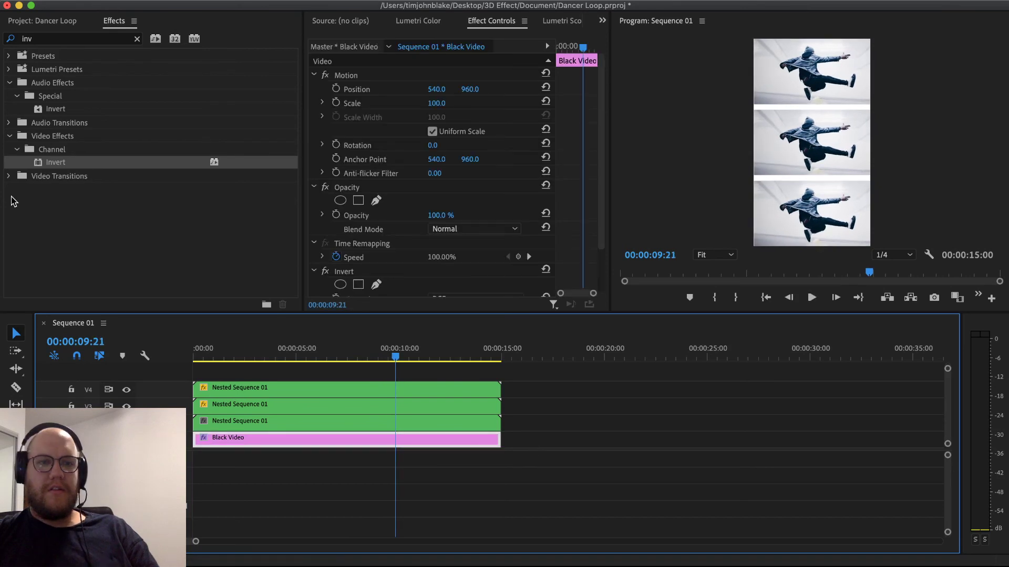
click(421, 21)
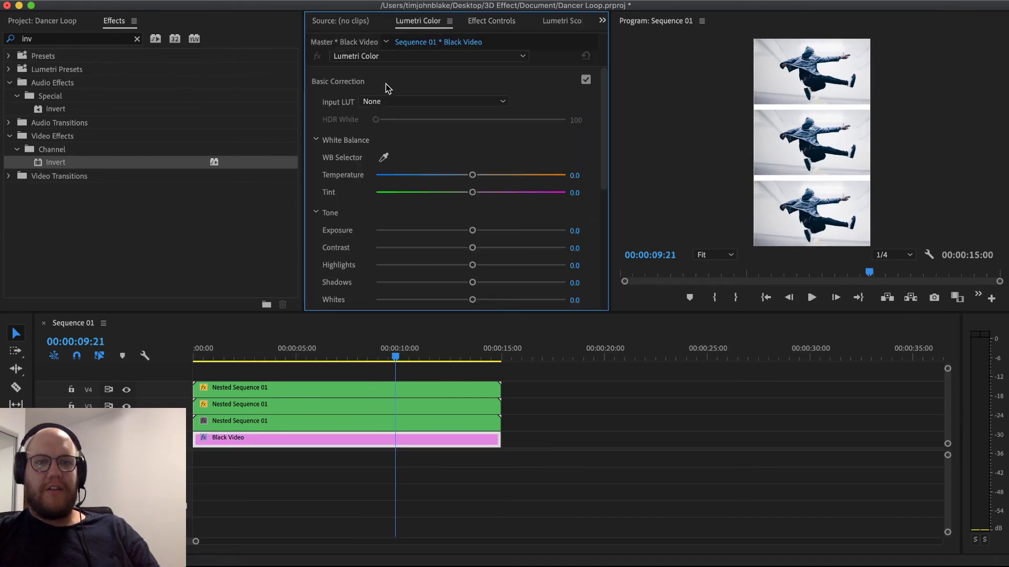
click(335, 429)
click(342, 407)
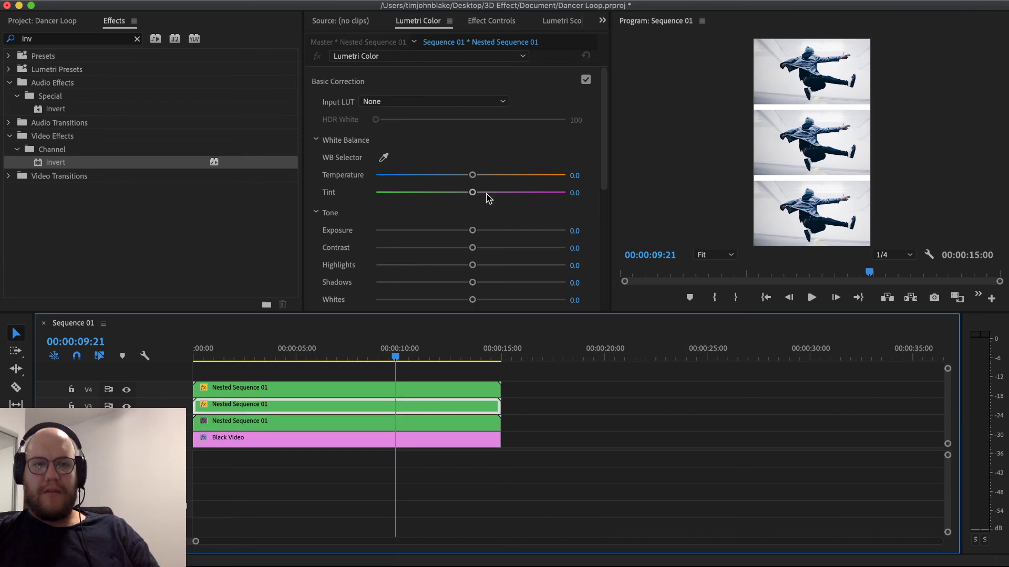
click(440, 231)
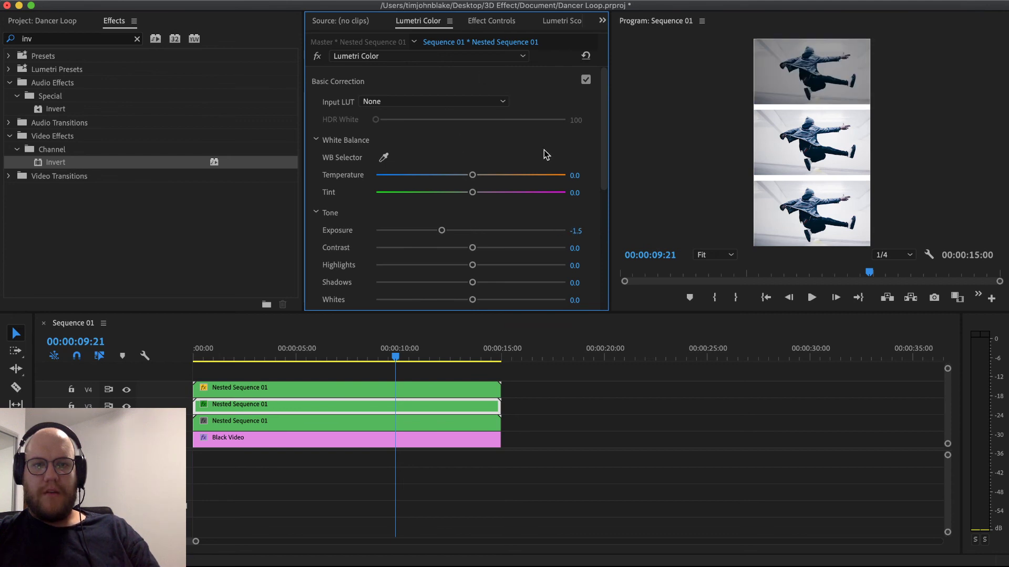
scroll(543, 150, down, 5)
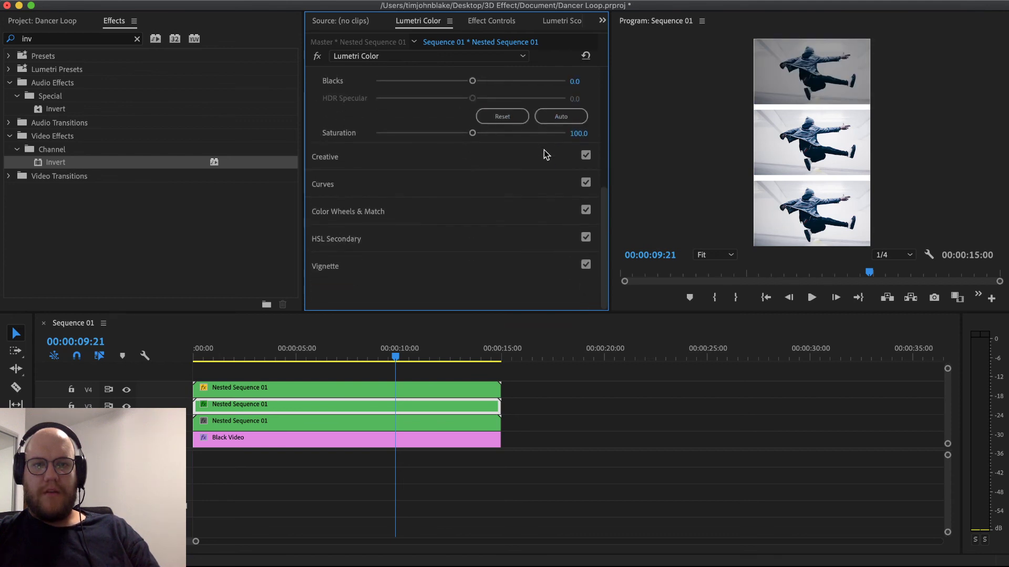
click(441, 158)
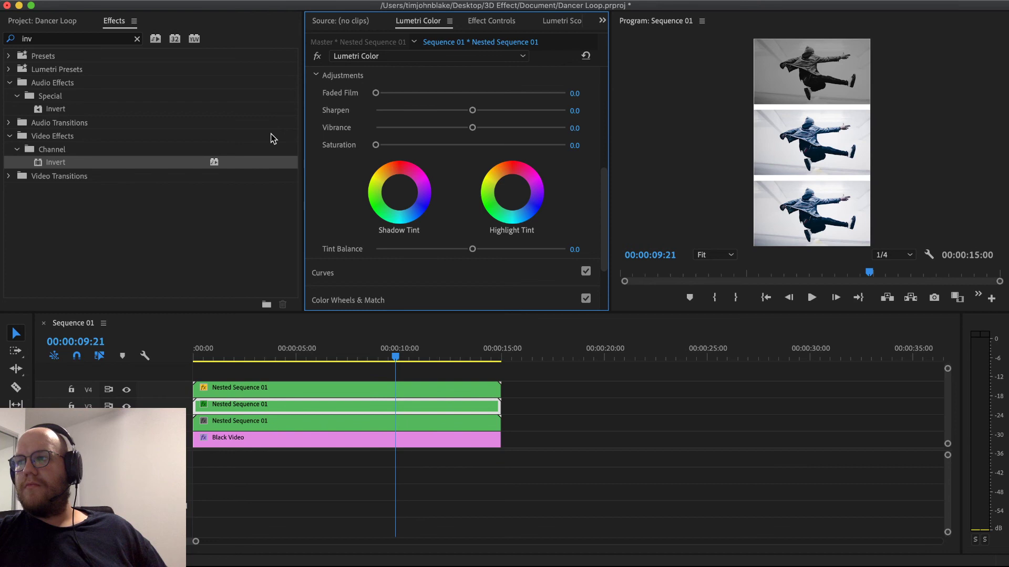
Step: Copy the Lumetri Color effect from the nested clip on V3 onto the nested clip on V4
click(471, 17)
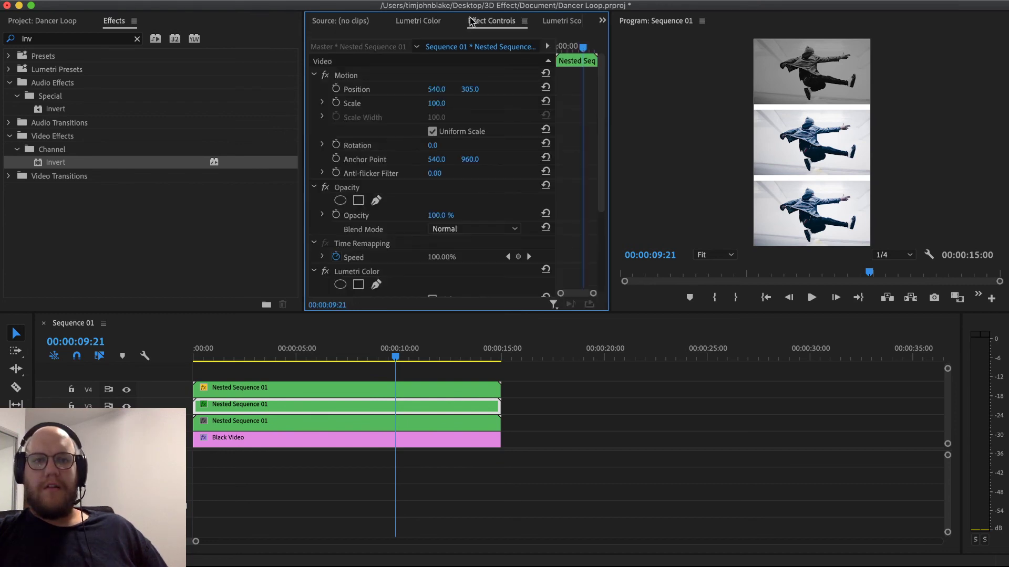
scroll(363, 210, down, 5)
click(357, 152)
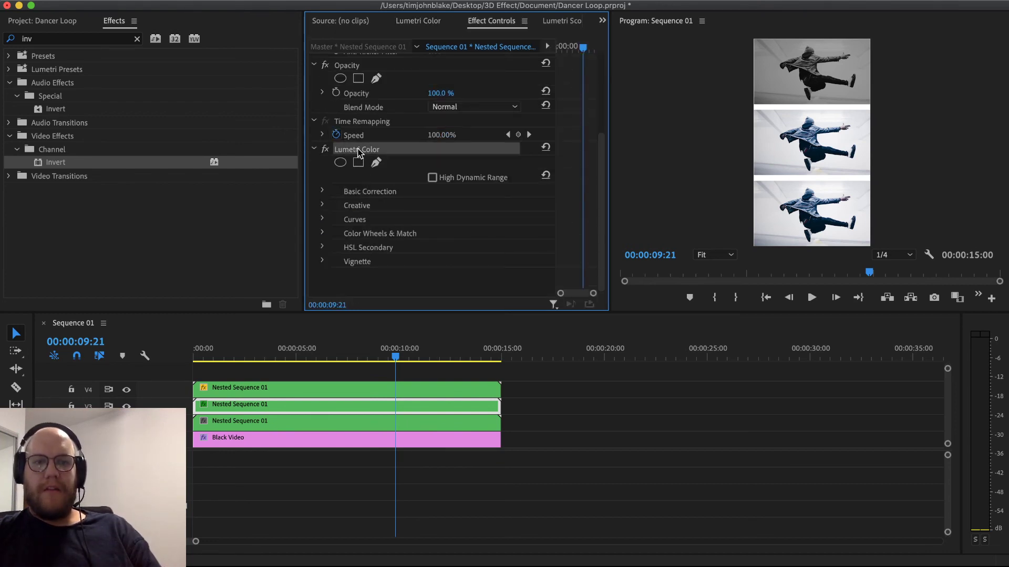
click(341, 390)
key(super+v)
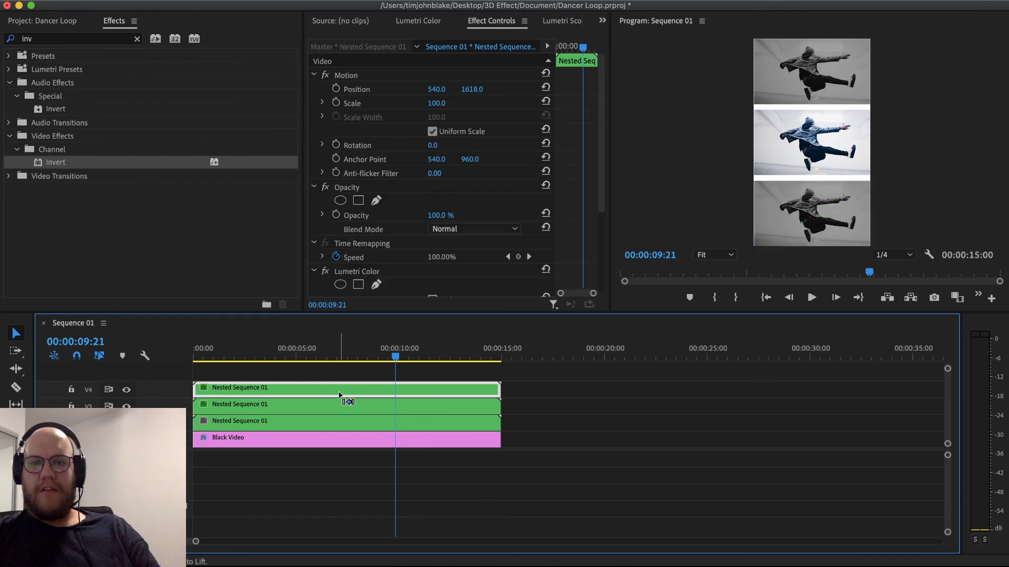
Step: Play back the sequence to review the graded outer clips against the middle one
click(603, 422)
key(space)
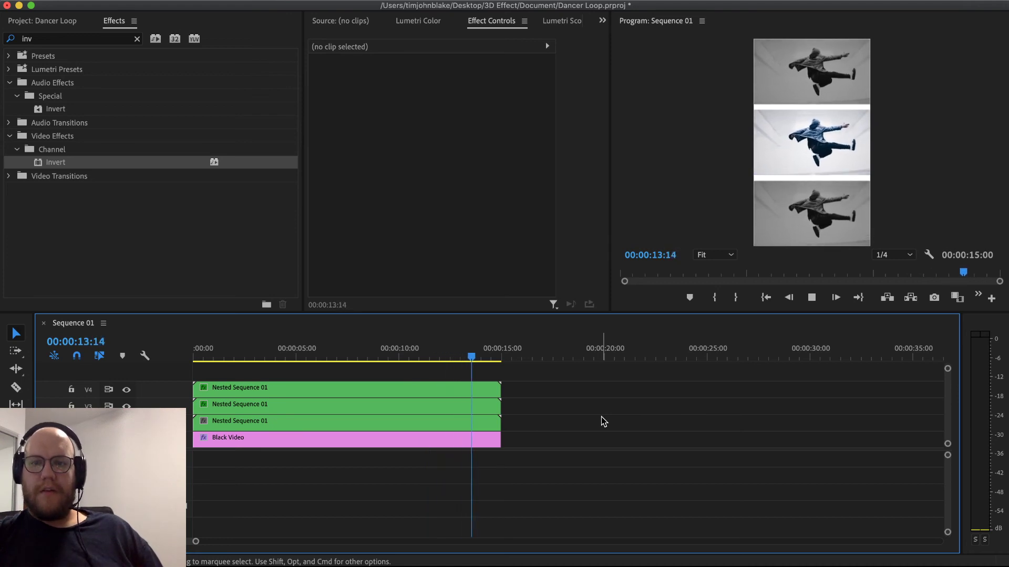
key(space)
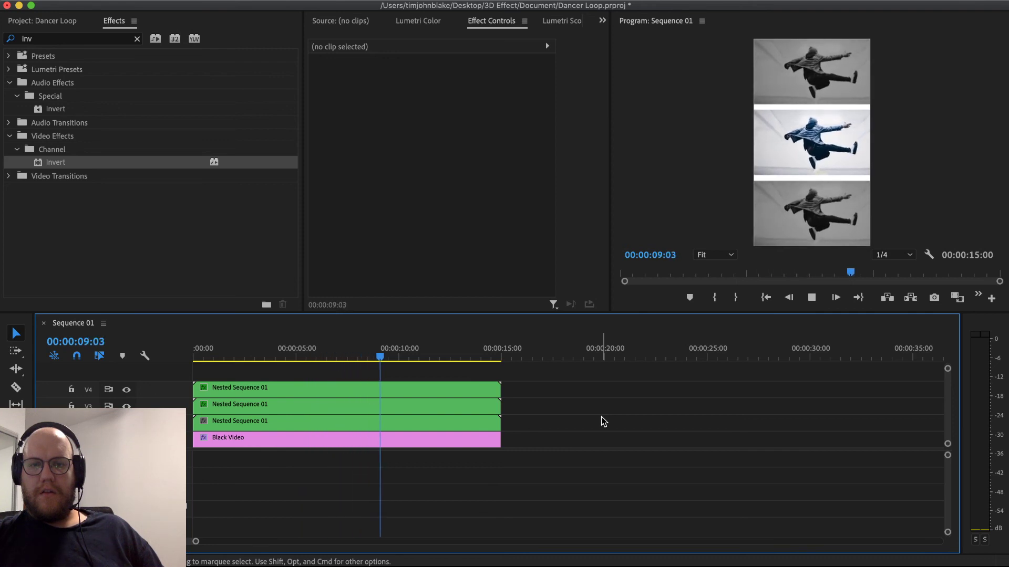
key(space)
key(space)
key(space)
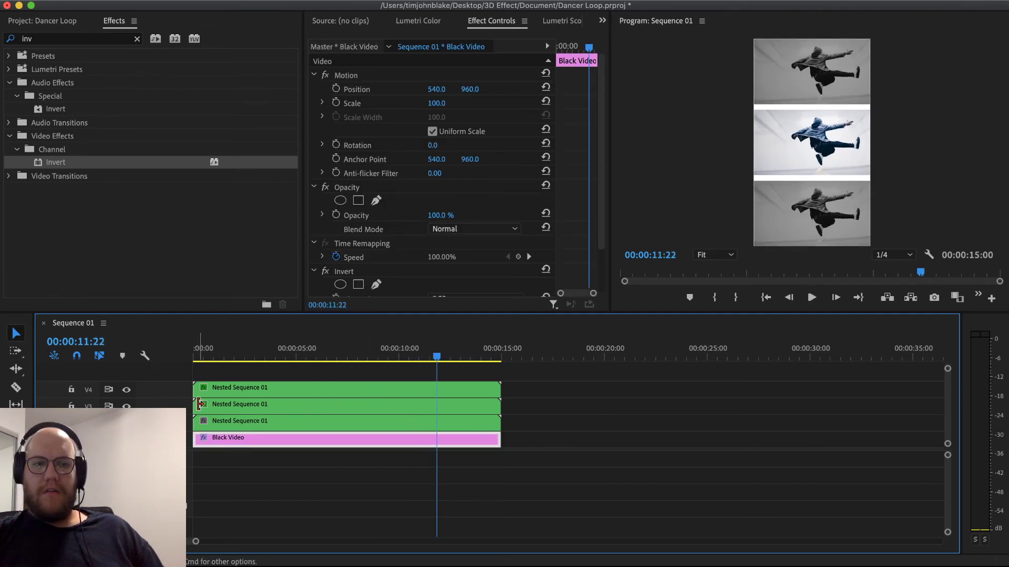
Step: Trim about five seconds off the V3 nested clip's start, shift it to the sequence start, and append a copy directly behind it
click(295, 358)
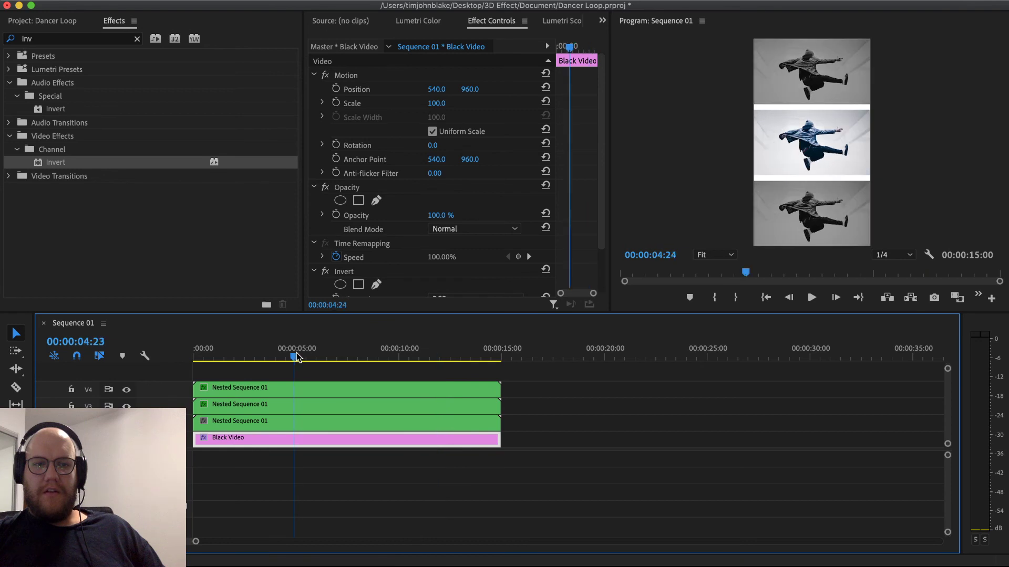
drag(196, 408, 217, 408)
click(536, 358)
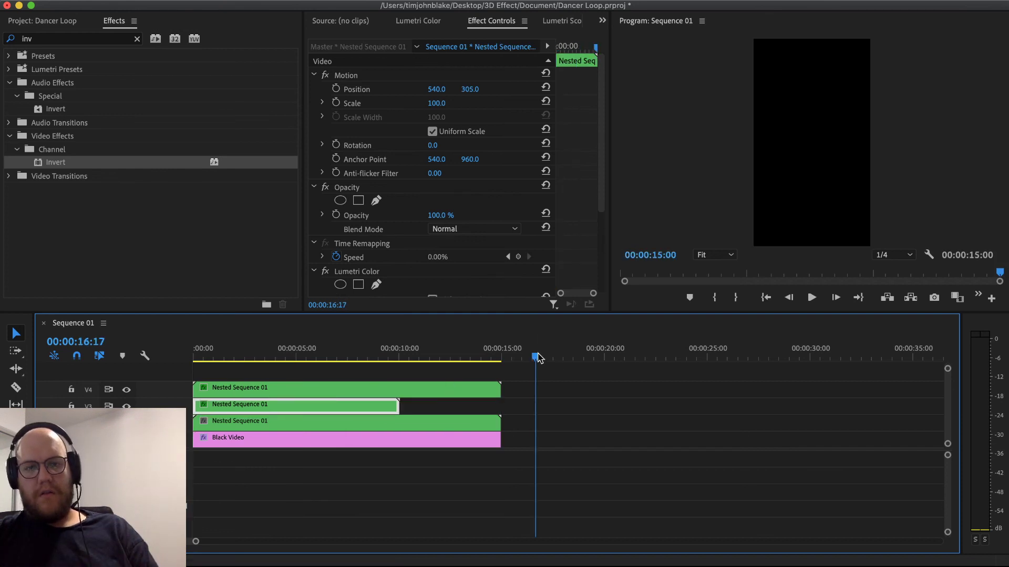
key(super+v)
drag(567, 439, 440, 408)
Step: Cut the appended V3 copy at 15 seconds, delete the excess, and play back the offset loop
key(c)
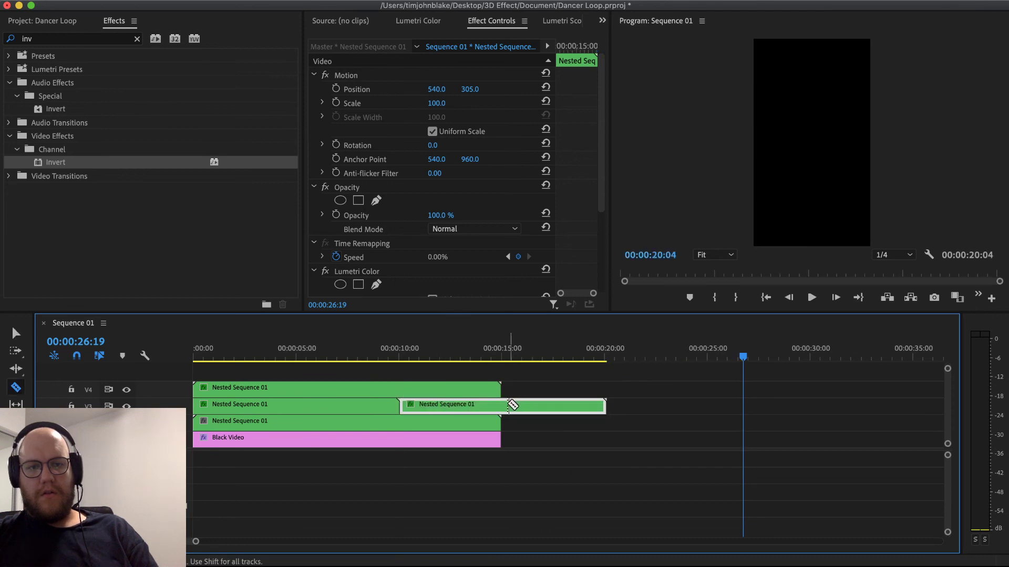
click(503, 406)
key(v)
click(549, 406)
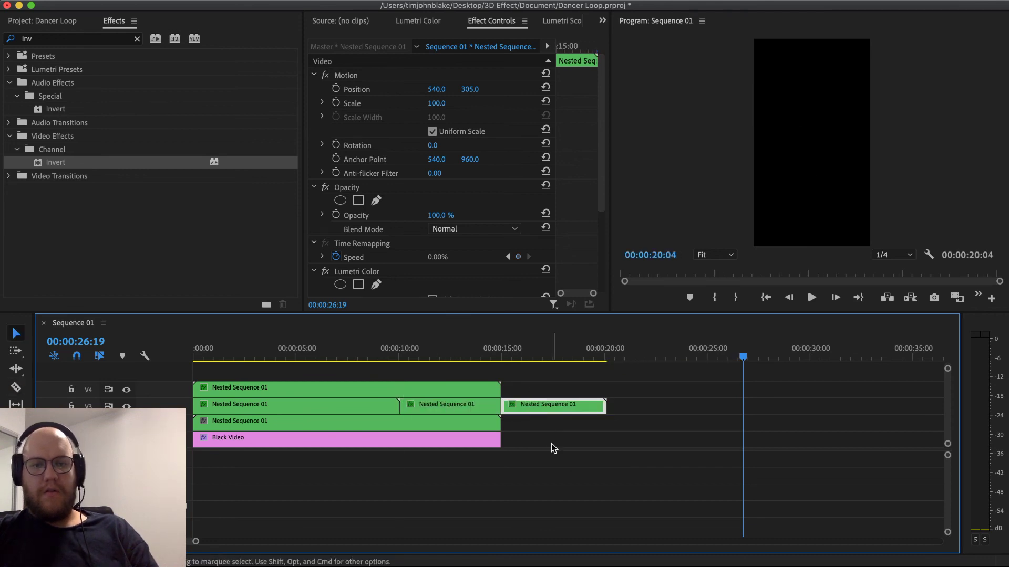
key(Delete)
key(space)
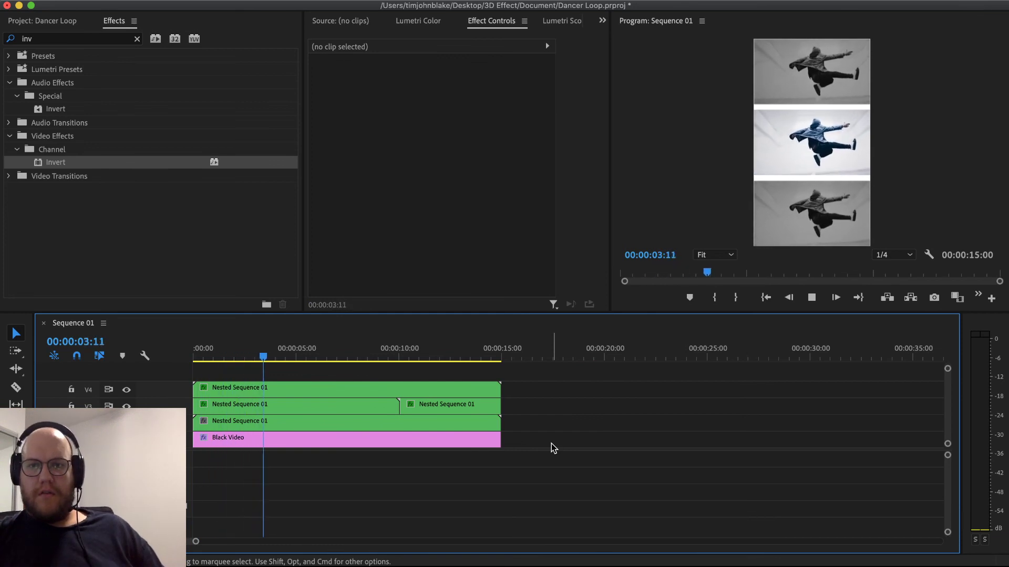
key(space)
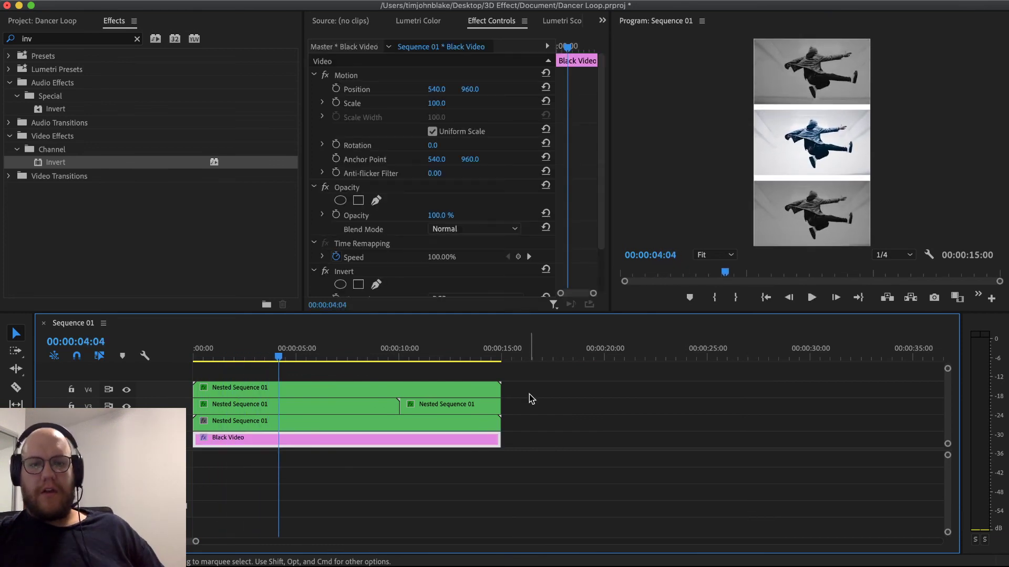
Step: Delete all nested clips on V3 and V4, and move the remaining nested clip from V2 up to V5
drag(526, 405, 314, 408)
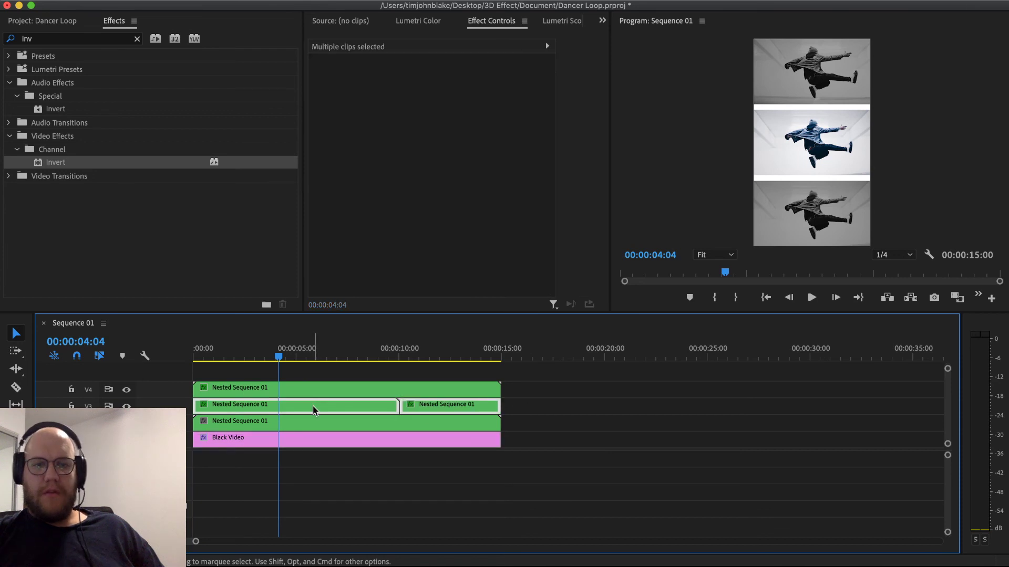
key(Delete)
click(301, 424)
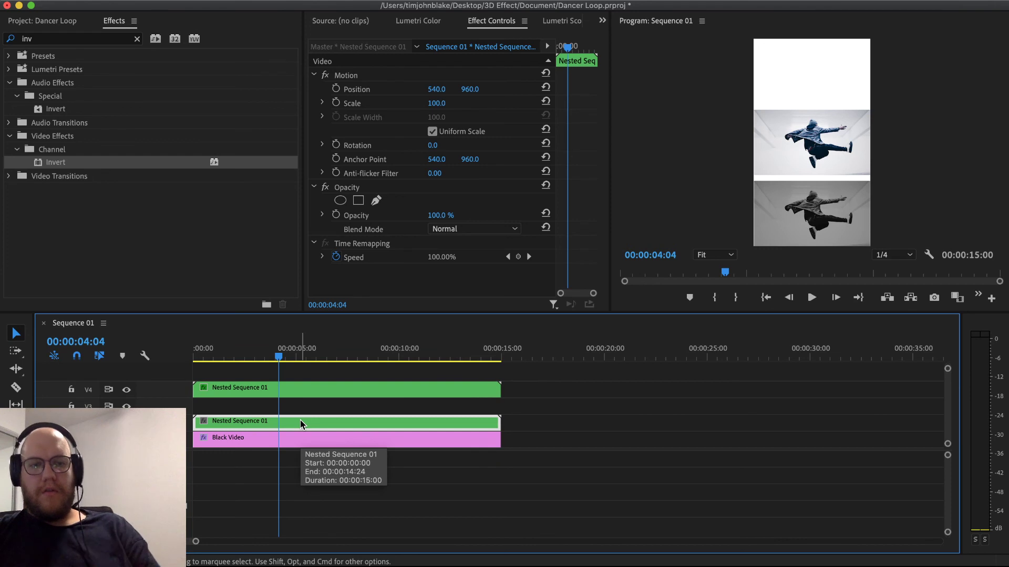
click(296, 397)
key(Delete)
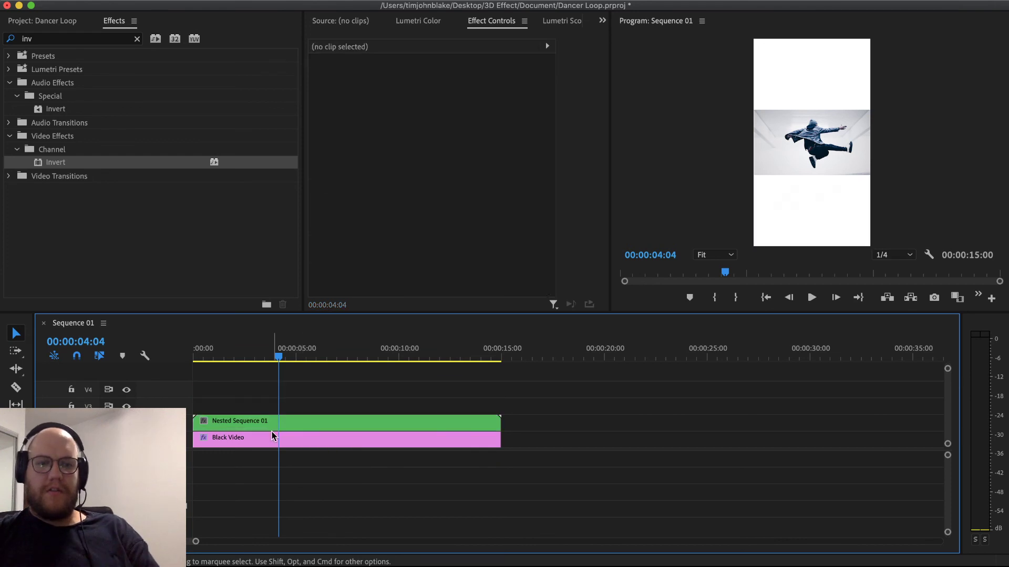
drag(273, 432, 265, 379)
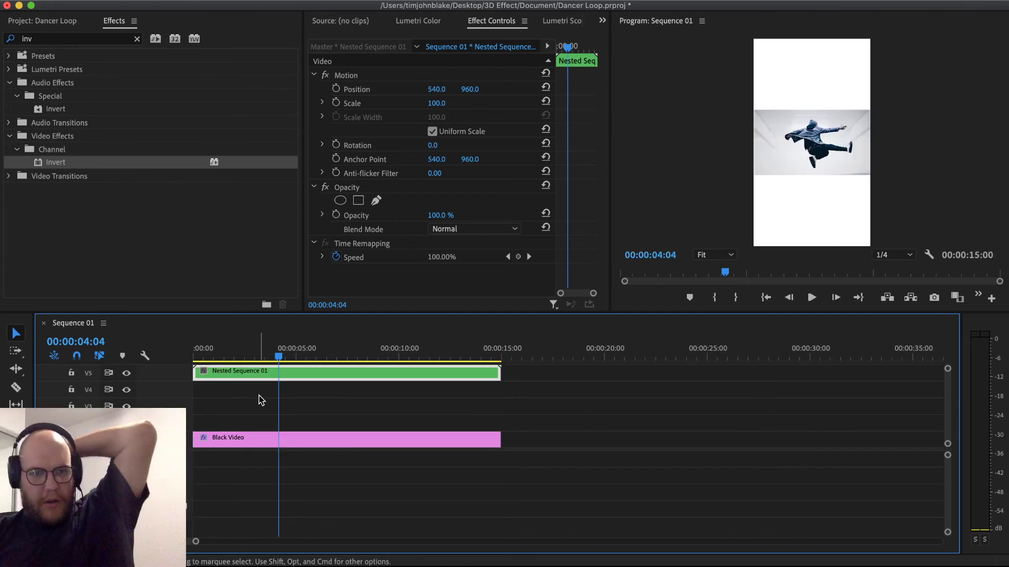
click(261, 401)
Step: Create an adjustment layer with default settings and place it on V4 from the sequence start, extended to 15 seconds
click(46, 21)
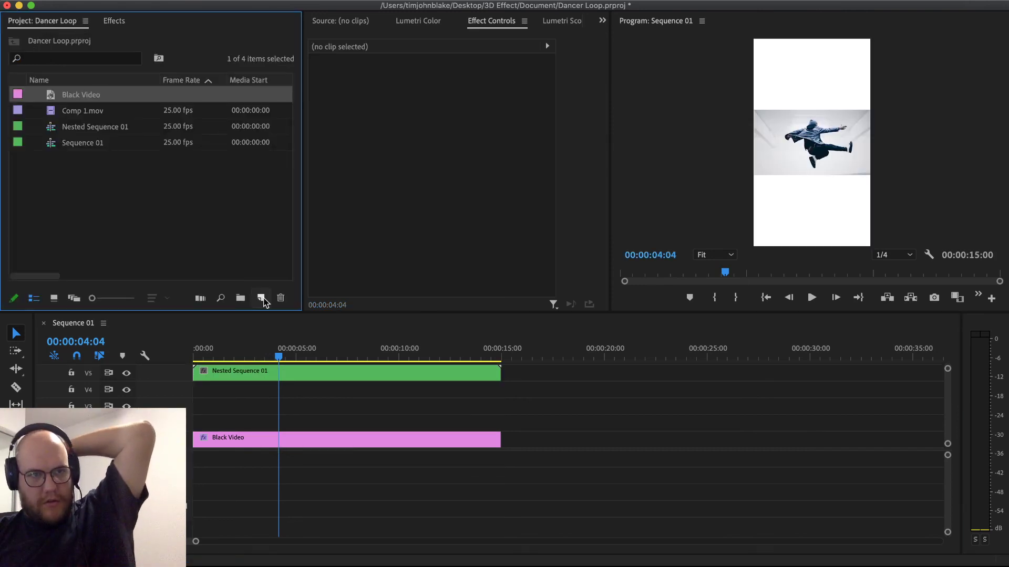
click(264, 300)
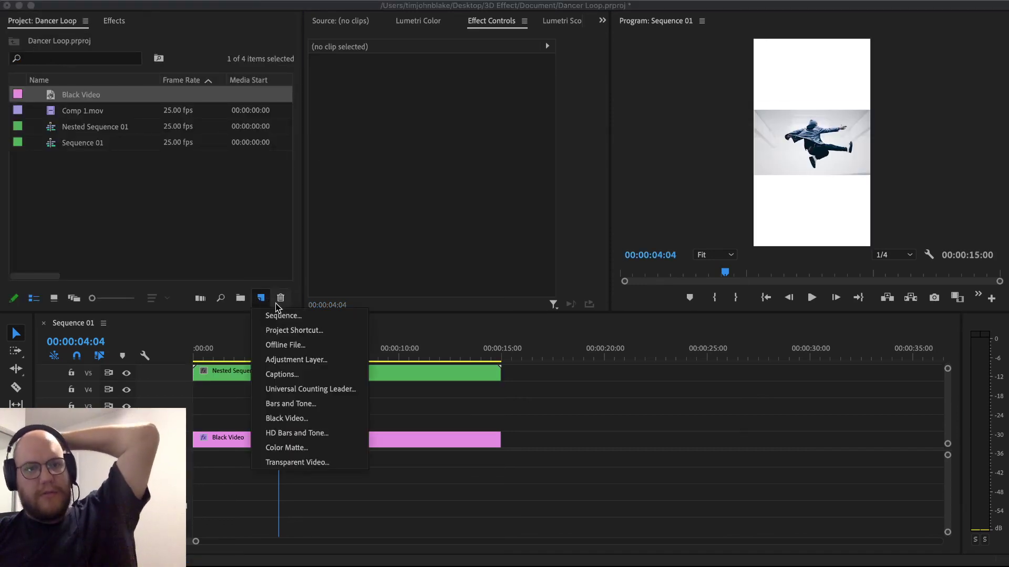
click(324, 362)
key(Return)
drag(102, 94, 192, 393)
drag(297, 390, 503, 393)
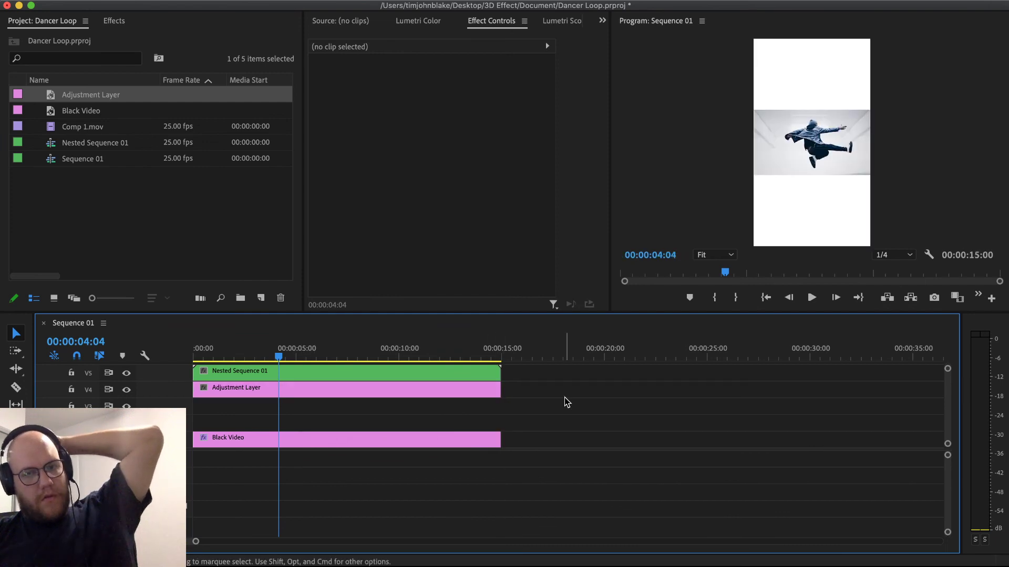
Step: Inside the nested sequence, append four copies of its last two Comp 1.mov clips so the loop runs to 55 seconds
double_click(428, 373)
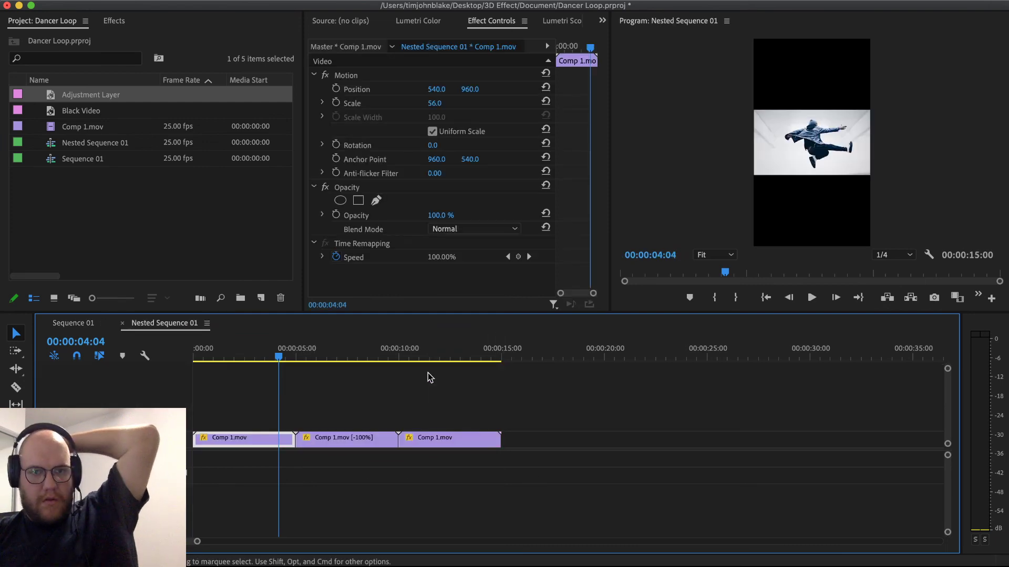
drag(484, 401, 227, 465)
drag(533, 405, 376, 456)
key(Down)
key(Down)
key(Down)
key(super+v)
key(super+v)
key(super+v)
key(super+v)
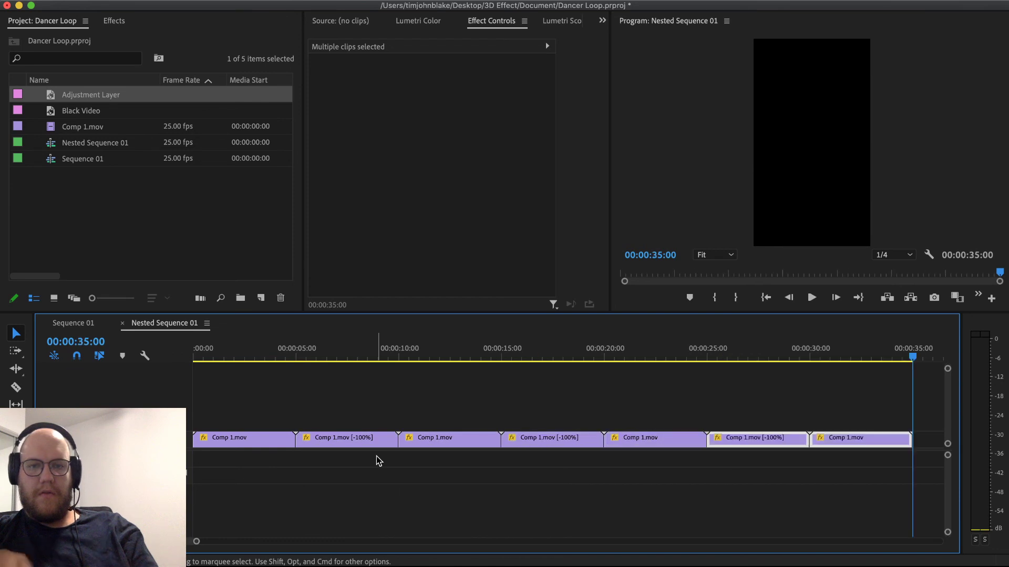
click(440, 402)
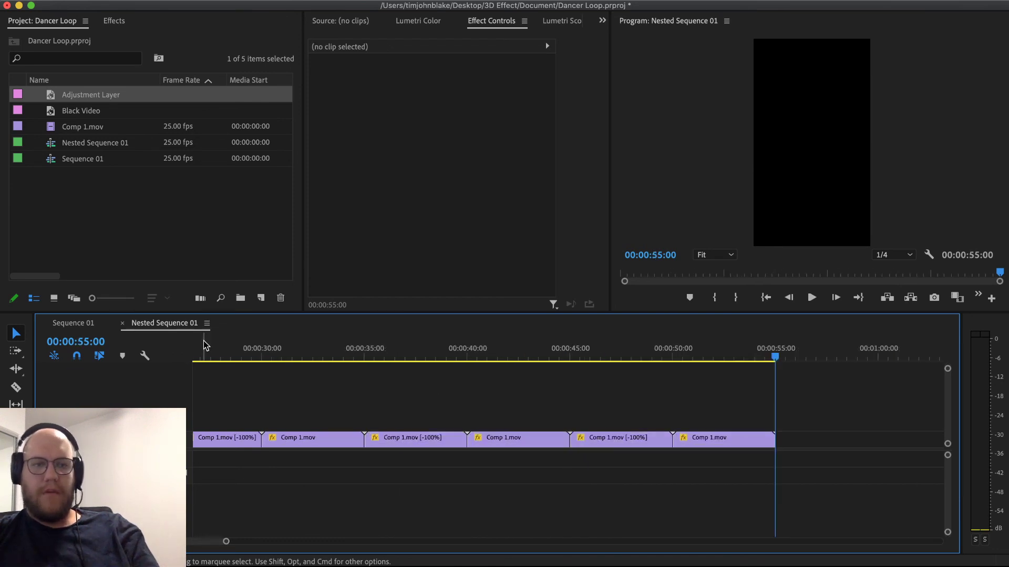
Step: In Sequence 01, paste a copy of the V5 nested clip and place it on V3 beneath the adjustment layer
click(82, 323)
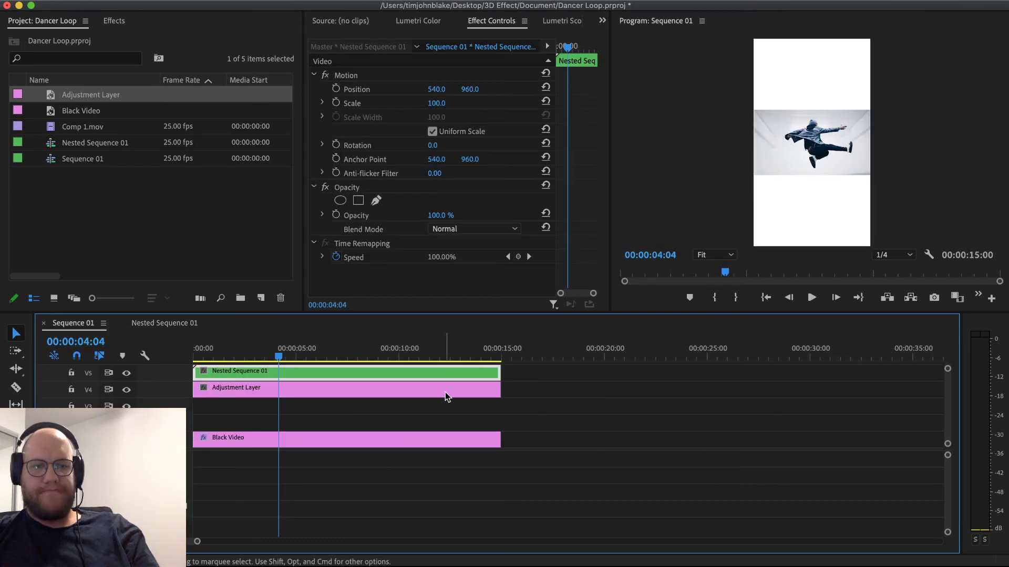
click(538, 348)
key(super+v)
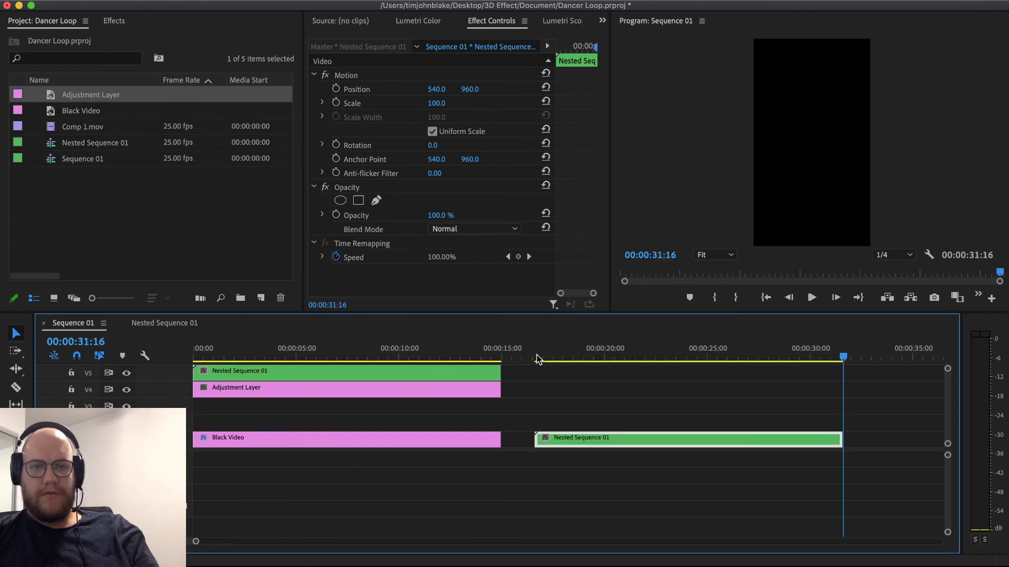
drag(557, 439, 215, 406)
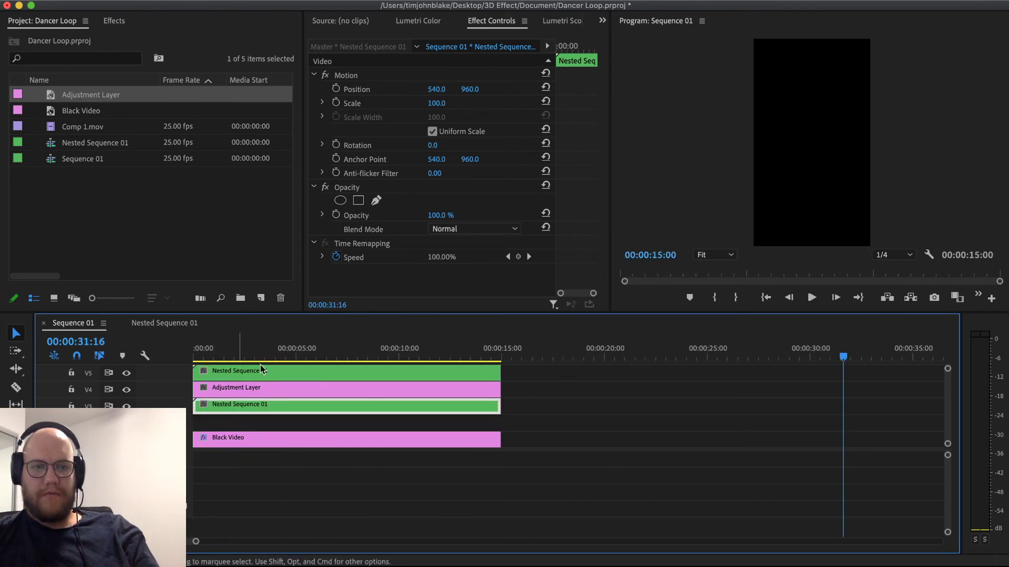
click(288, 354)
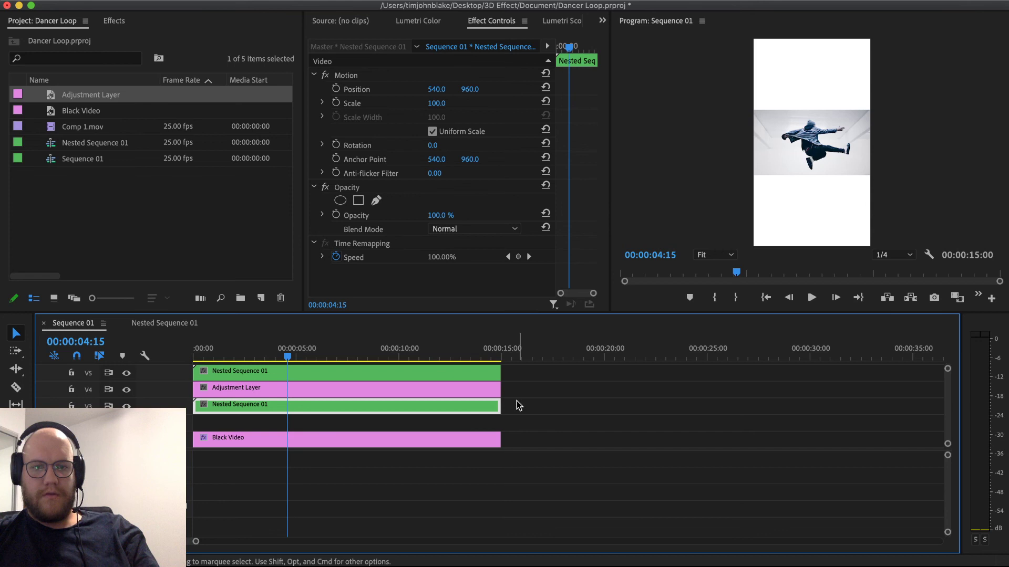
drag(500, 405, 811, 415)
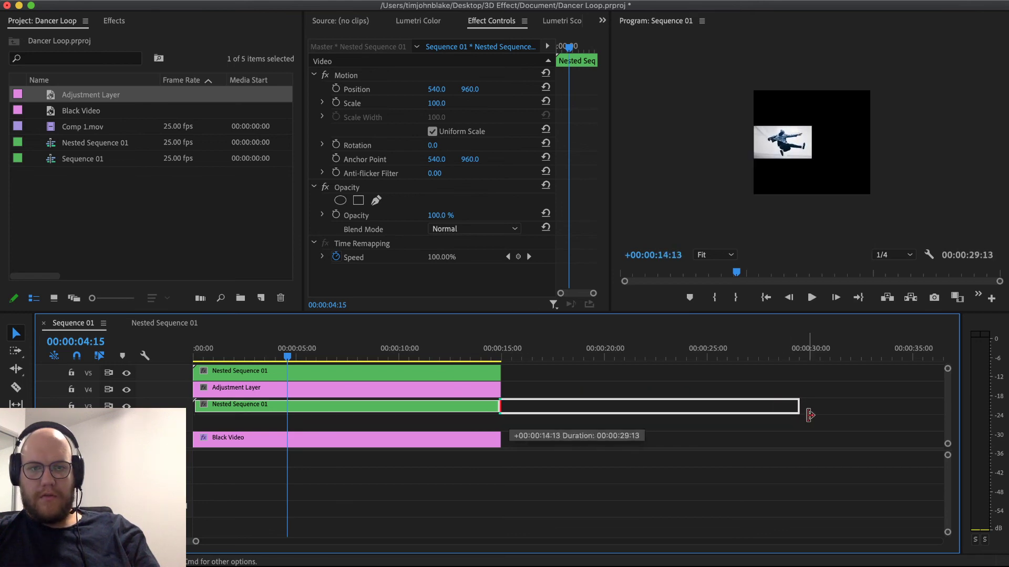
drag(810, 416, 809, 416)
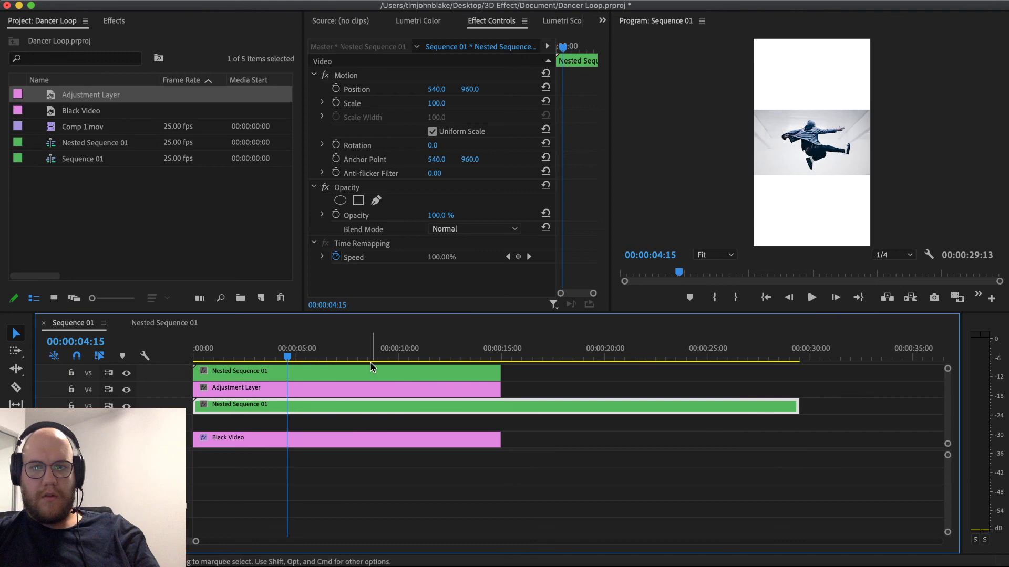
key(super+z)
Step: Trim the V3 nested clip's start to 00:00:02:13, realign it to span 0 to 15 seconds, and set its vertical position to 1614
key(Home)
drag(201, 356, 247, 358)
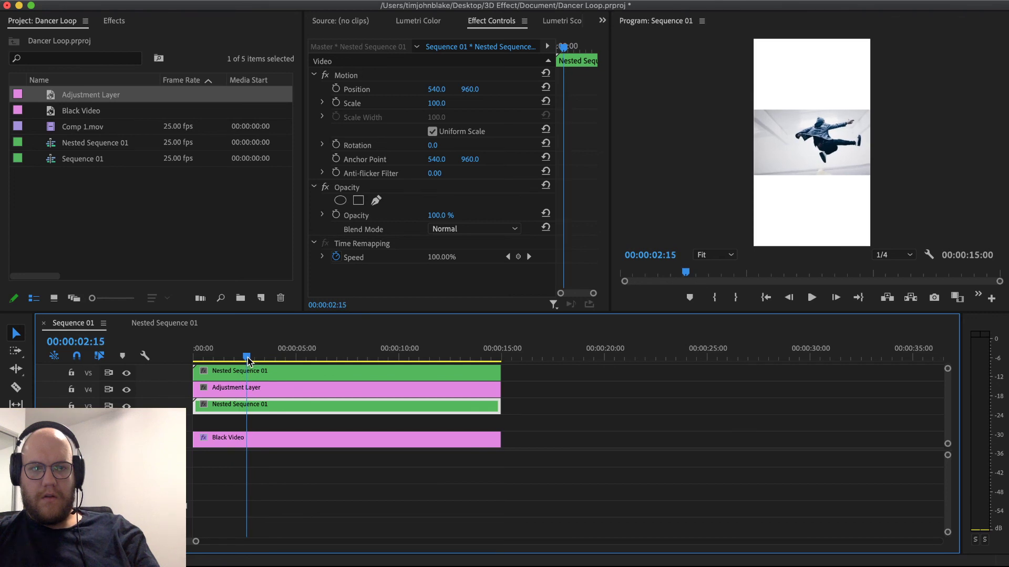
key(Left)
key(Left)
key(Left)
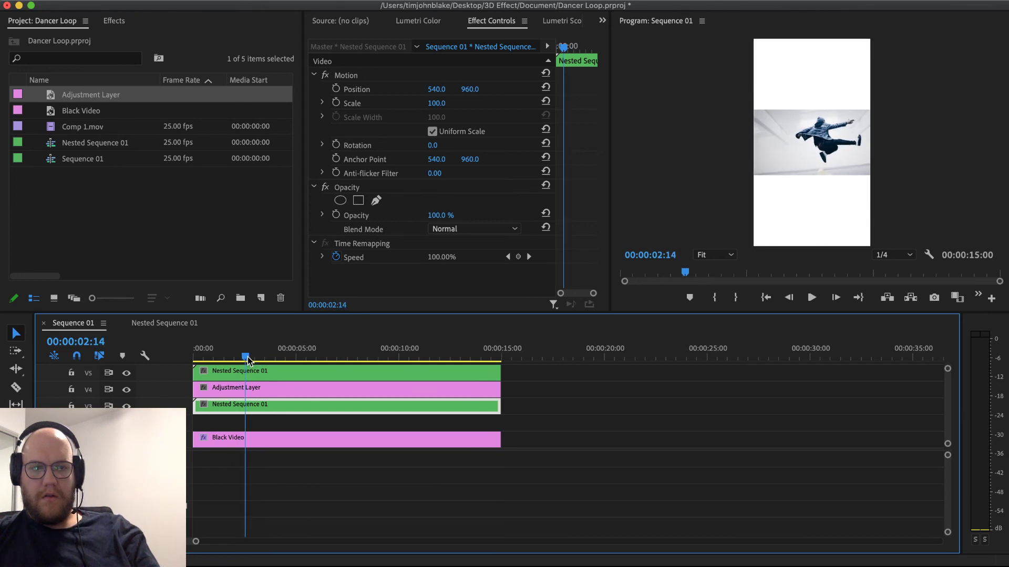
drag(194, 406, 249, 409)
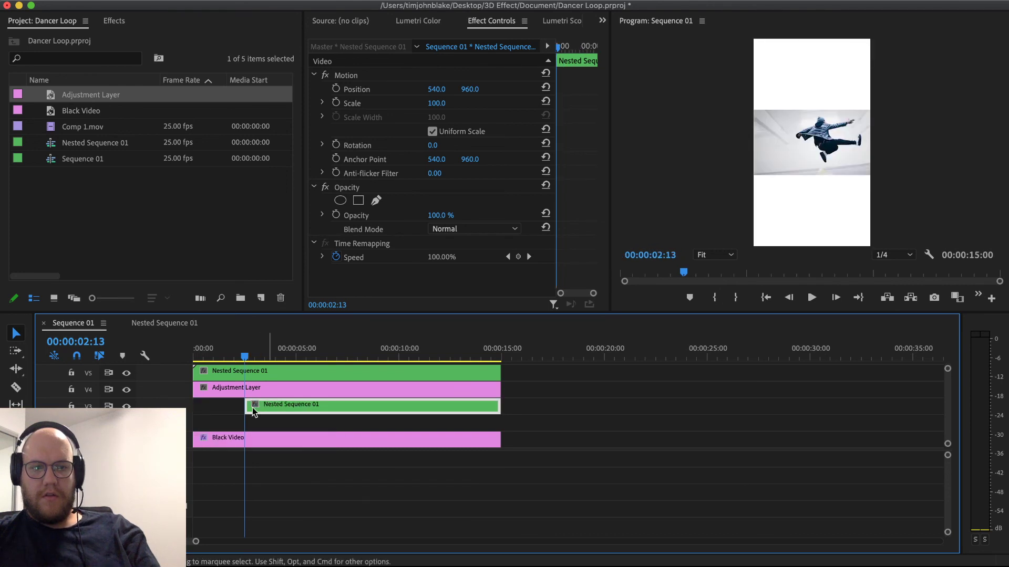
drag(252, 408, 199, 409)
drag(446, 408, 509, 409)
drag(471, 95, 551, 94)
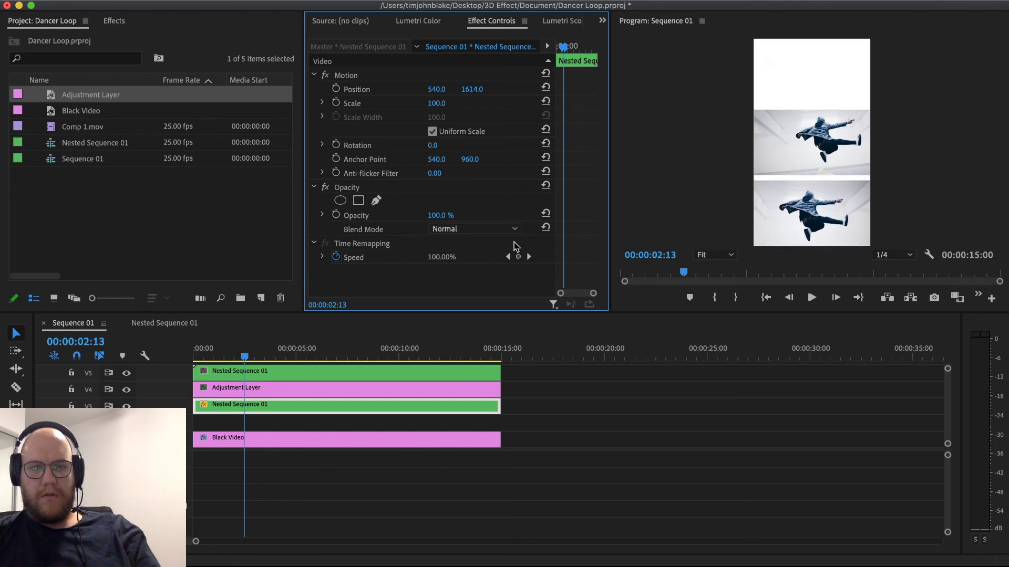
Step: Paste another copy of the nested clip and place it on V2 from the sequence start
click(535, 353)
key(super+v)
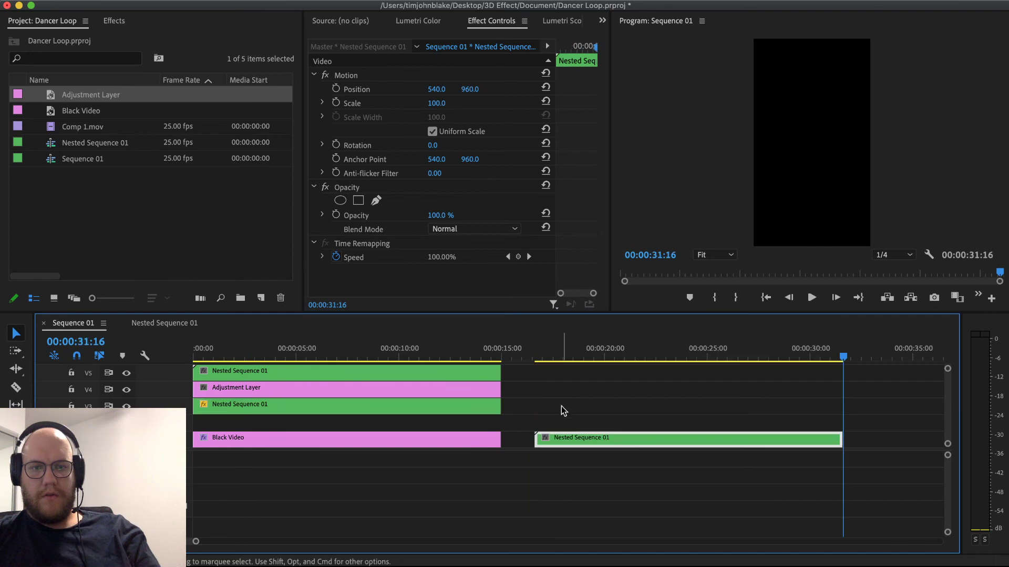
drag(569, 440, 217, 423)
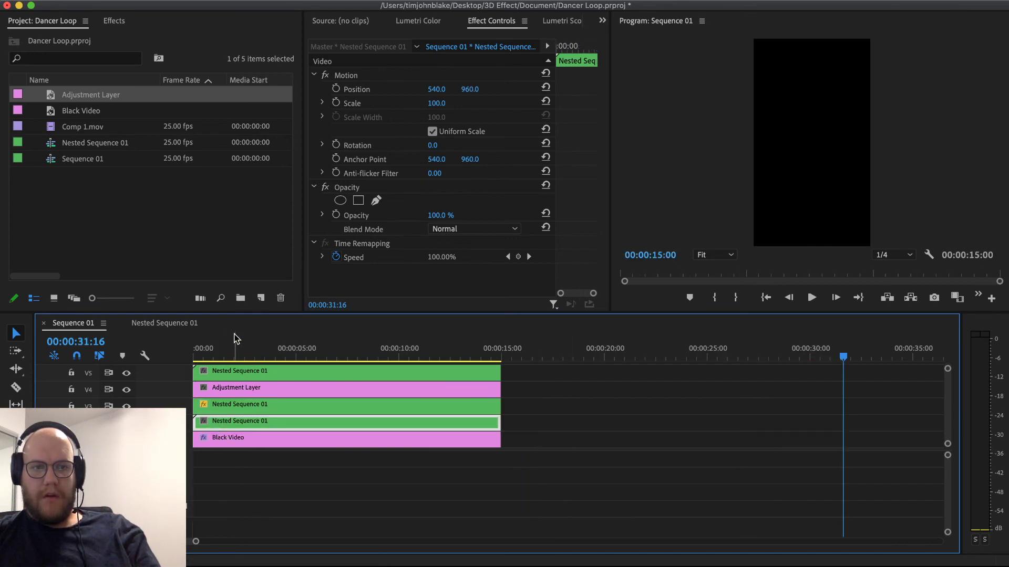
Step: Trim the V2 nested clip's start to 00:00:02:13, realign it to span 0 to 15 seconds, and set its vertical position to 303
click(203, 355)
drag(212, 359, 243, 366)
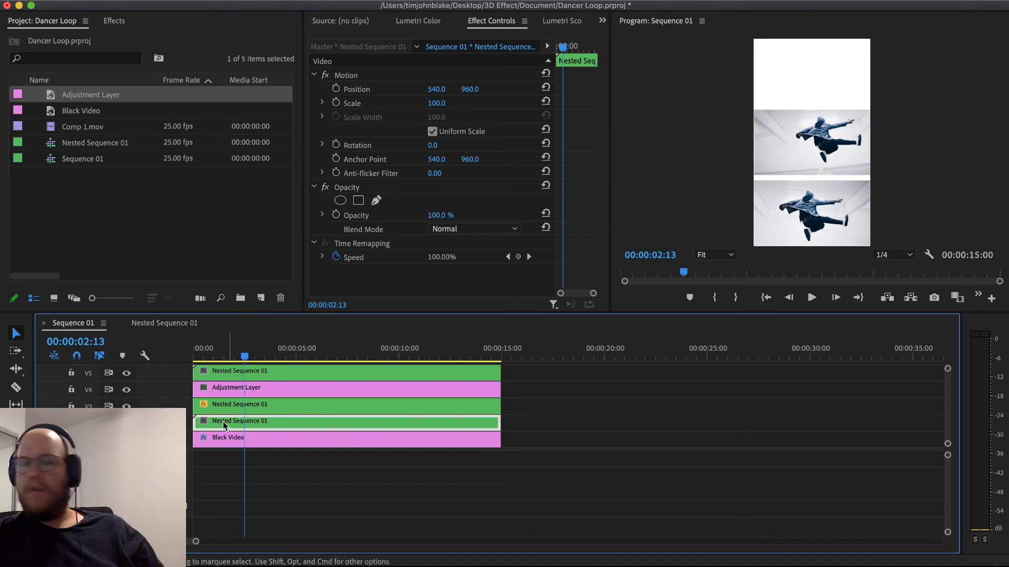
drag(195, 423, 220, 429)
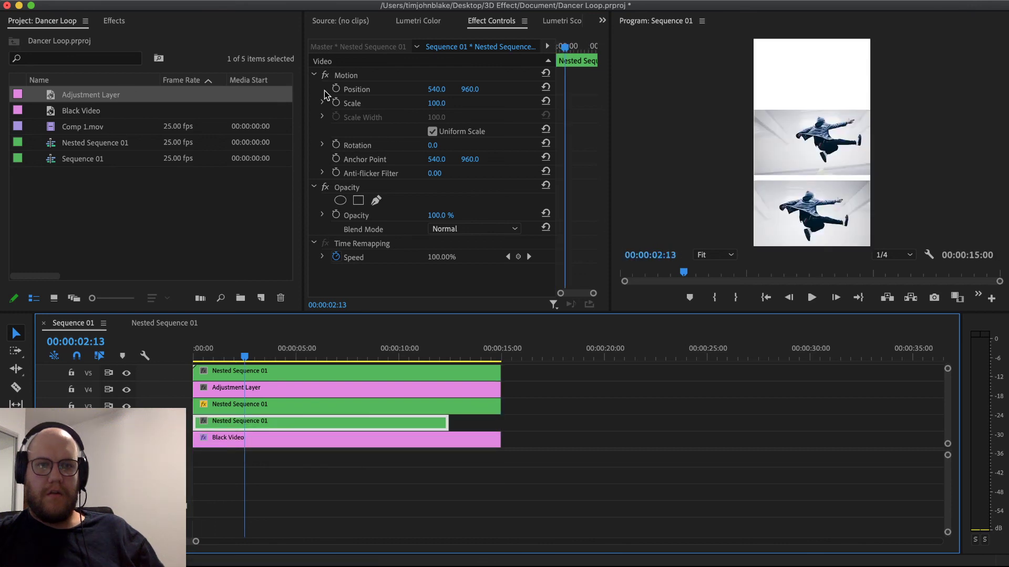
drag(468, 88, 214, 93)
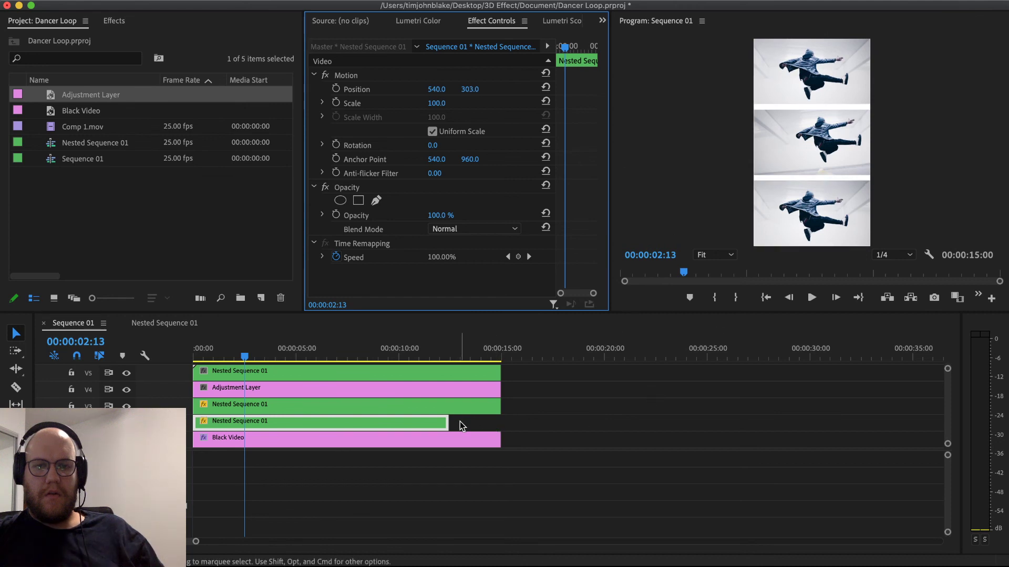
drag(448, 421, 510, 424)
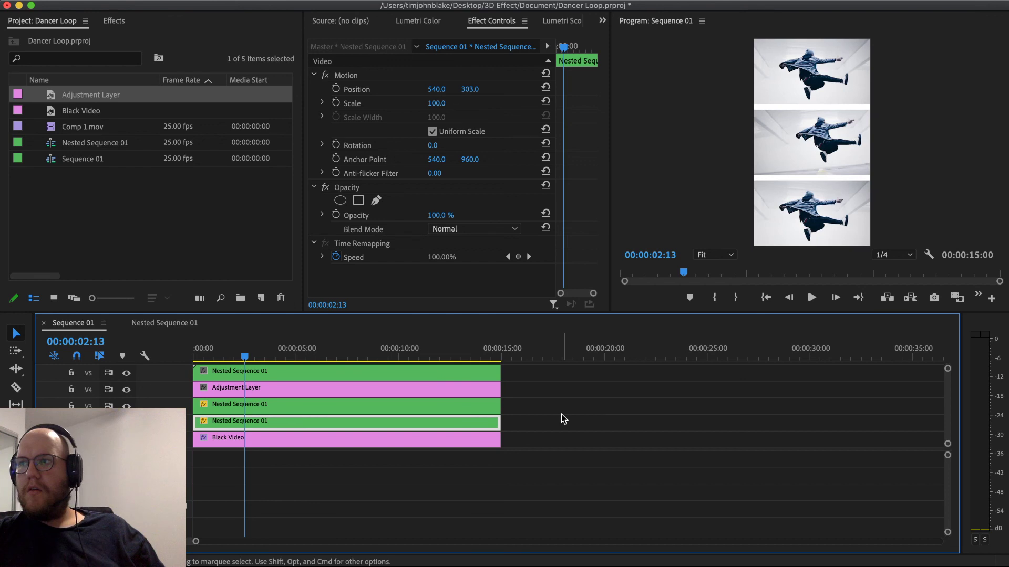
Step: Trim about 18 more frames off the V2 nested clip's start, move it back to the sequence start, and extend its end to 15 seconds
click(561, 414)
key(Home)
key(space)
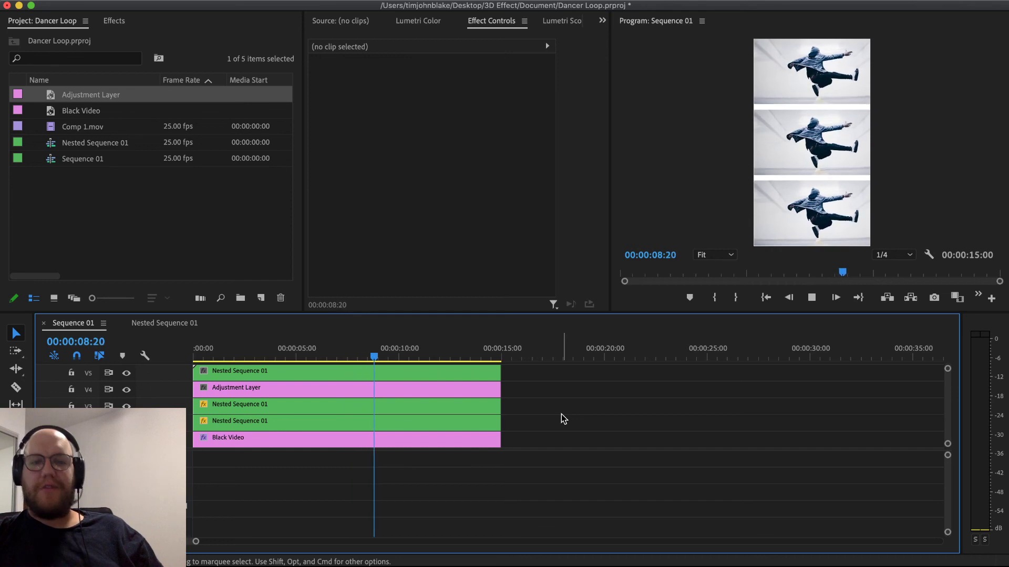
click(205, 439)
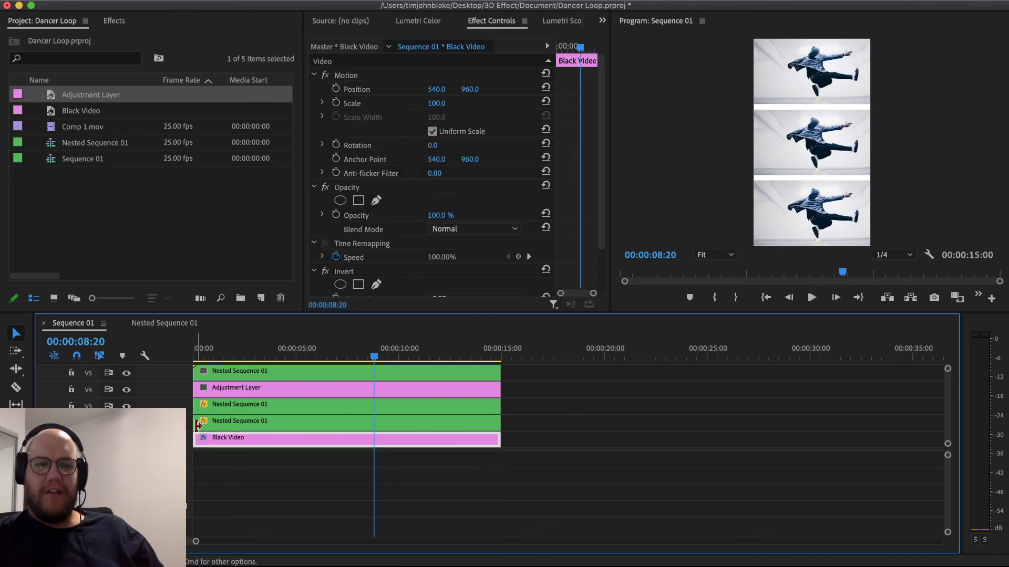
drag(202, 425, 227, 427)
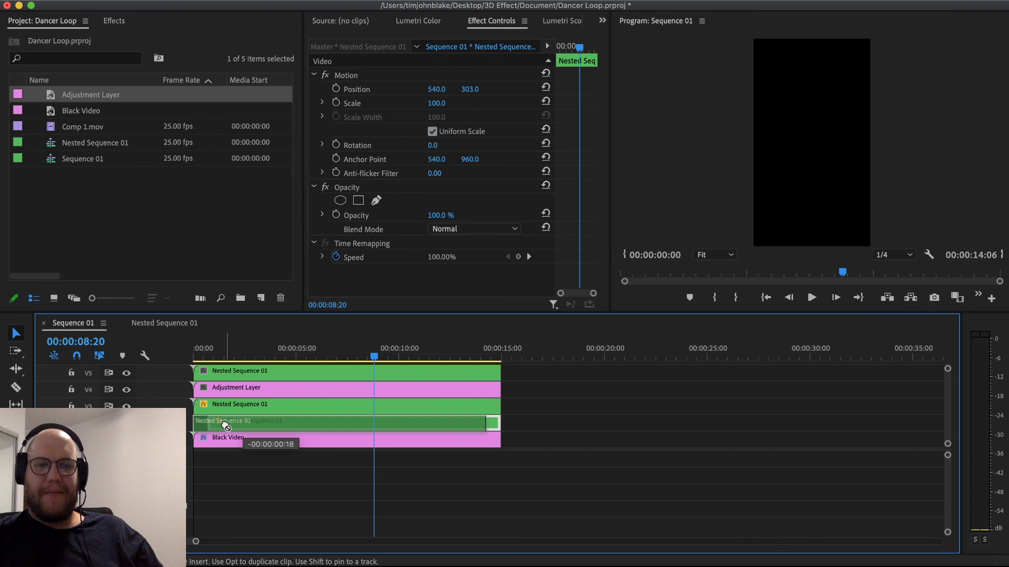
drag(227, 427, 227, 427)
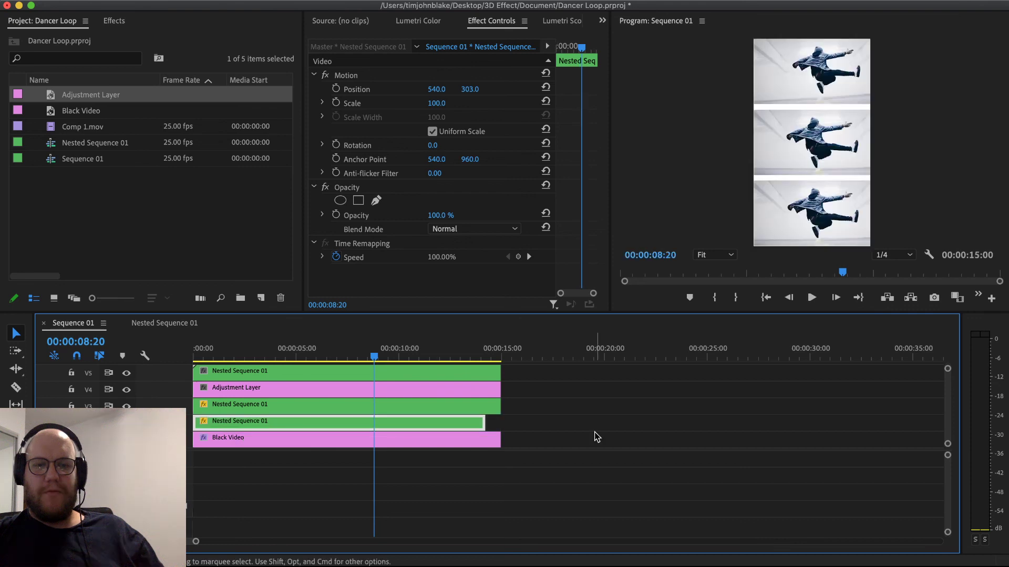
click(597, 437)
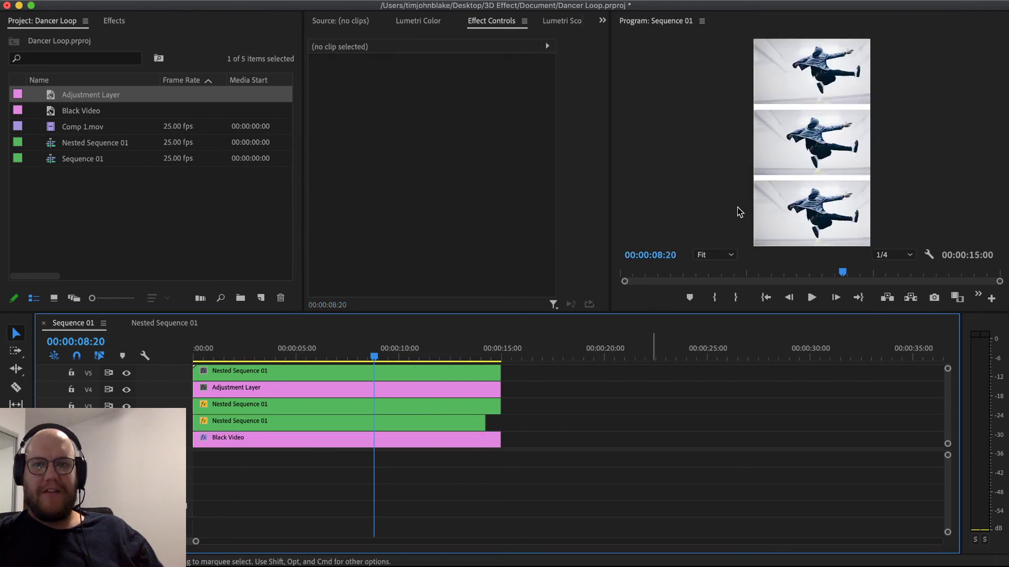
click(812, 1)
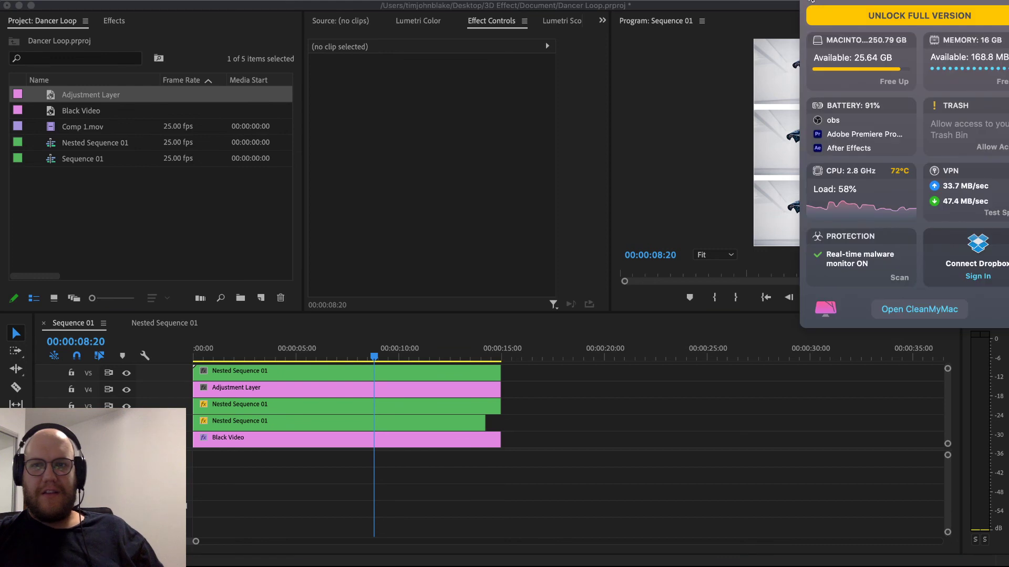
click(811, 1)
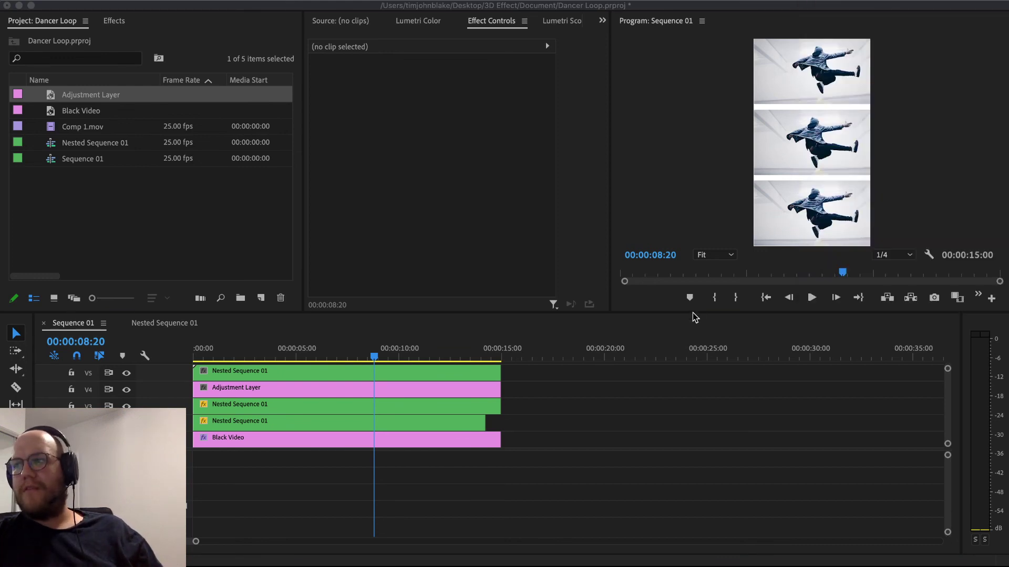
click(489, 422)
drag(488, 421, 503, 422)
Step: Turn on loop playback in the program monitor and play Sequence 01
key(space)
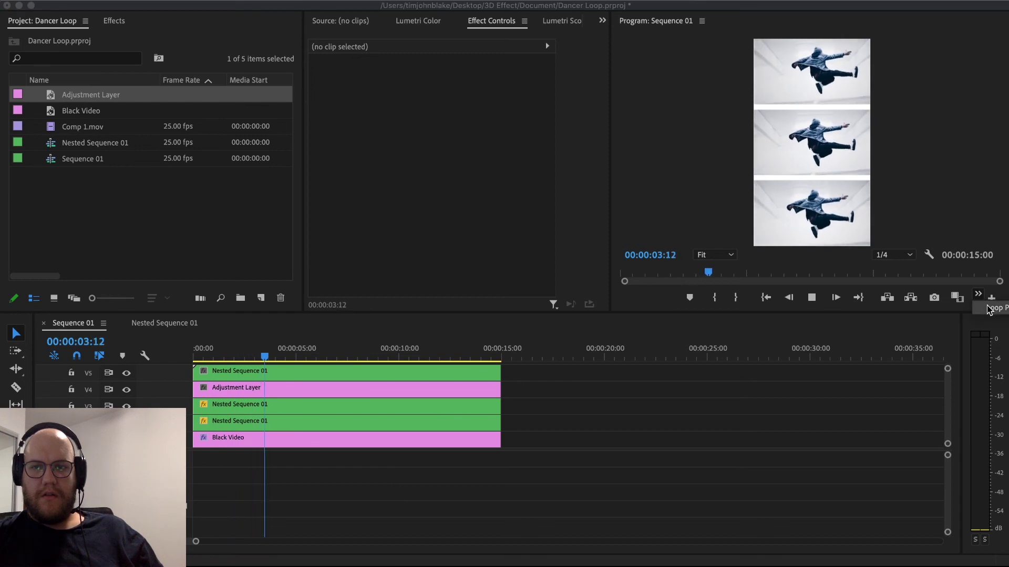
click(989, 310)
click(797, 394)
click(797, 394)
key(space)
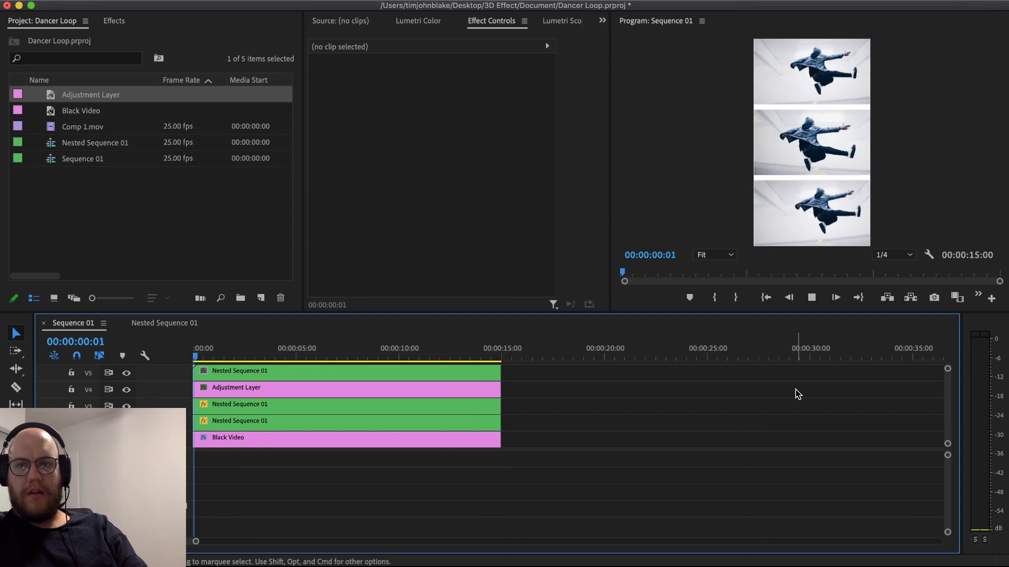
Step: Set the V4 adjustment layer's creative saturation to 50 in Lumetri Color
click(474, 394)
click(418, 21)
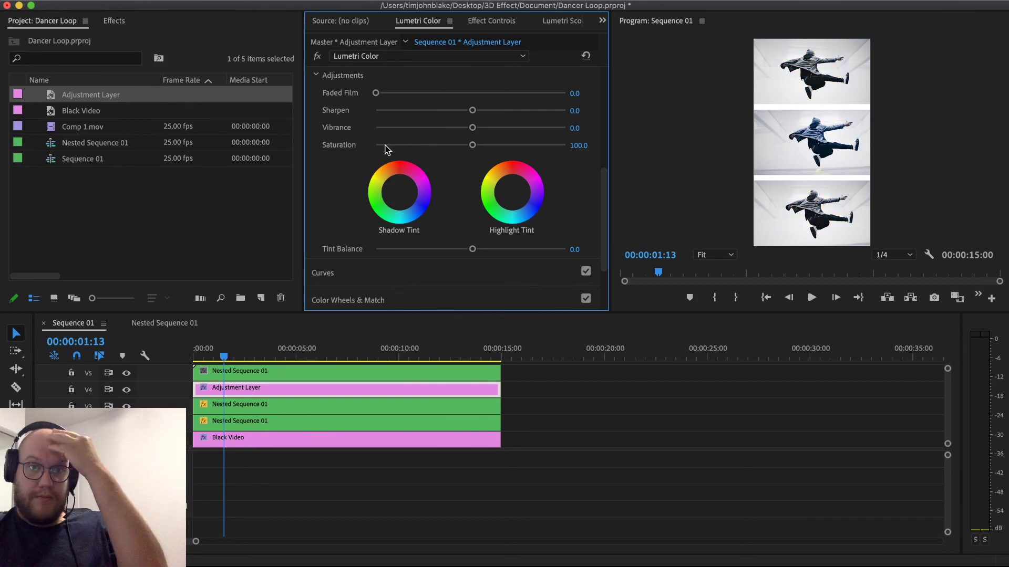
drag(427, 150, 416, 147)
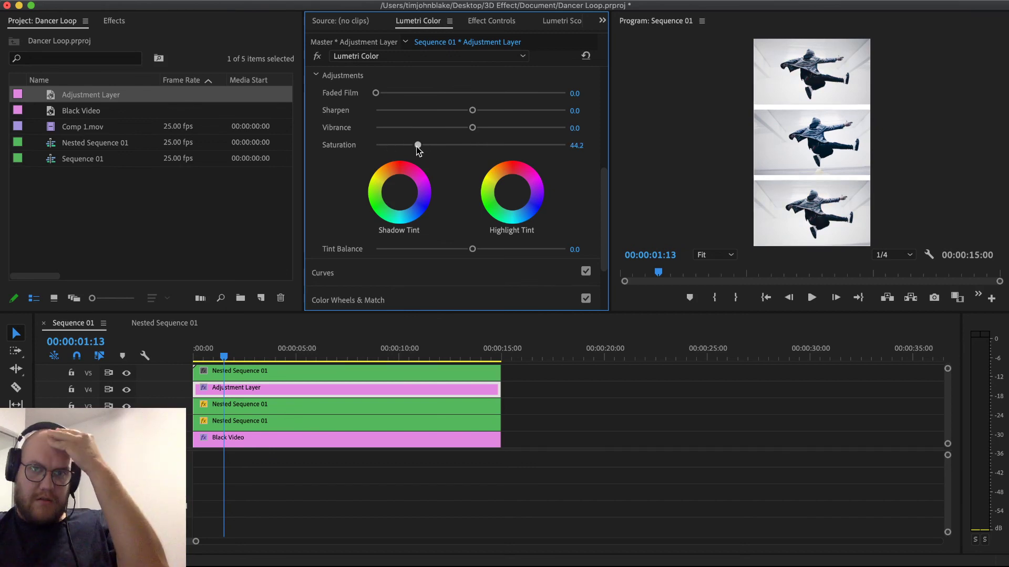
click(582, 145)
text(50)
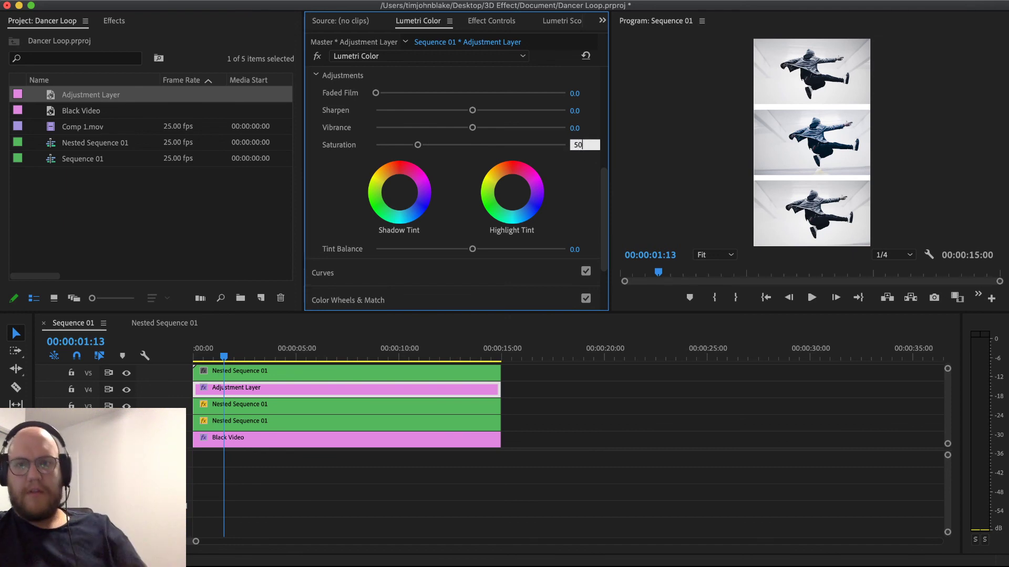
key(Return)
Step: Set the adjustment layer's Basic Correction exposure to -1.5 and play back the graded loop
scroll(516, 92, up, 5)
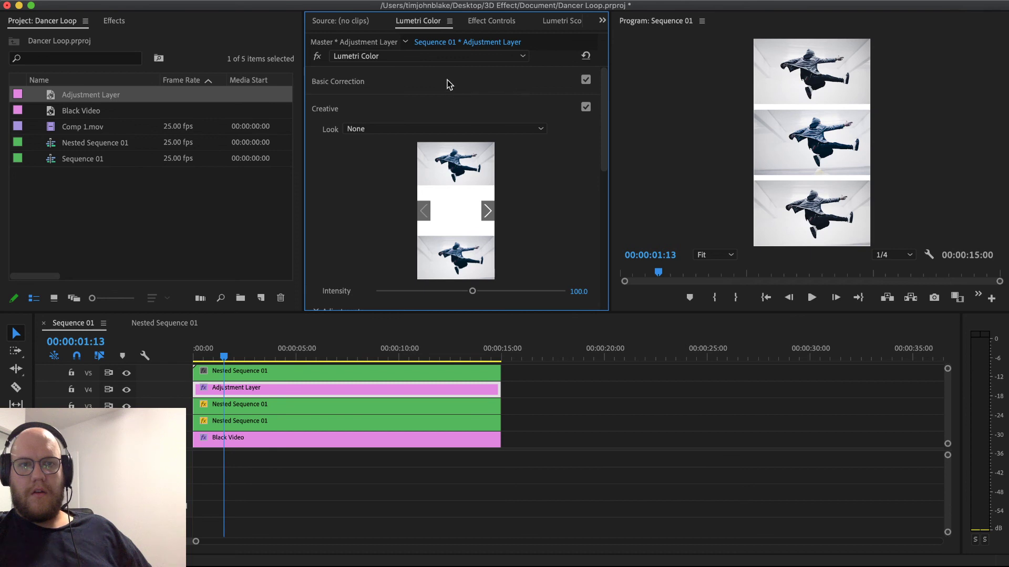
click(448, 84)
drag(472, 230, 449, 235)
click(577, 232)
text(-1.5)
key(Return)
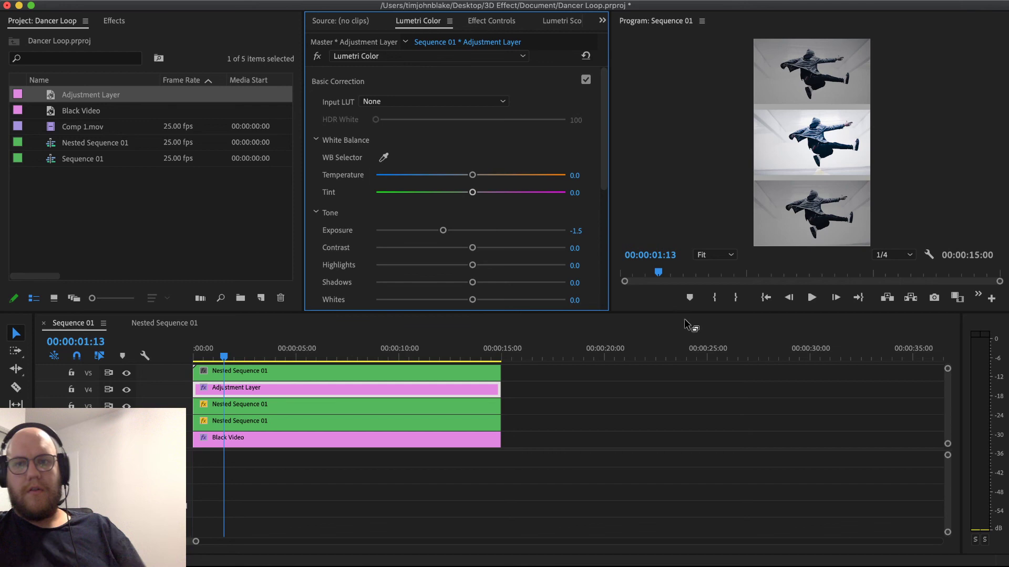
click(653, 408)
key(space)
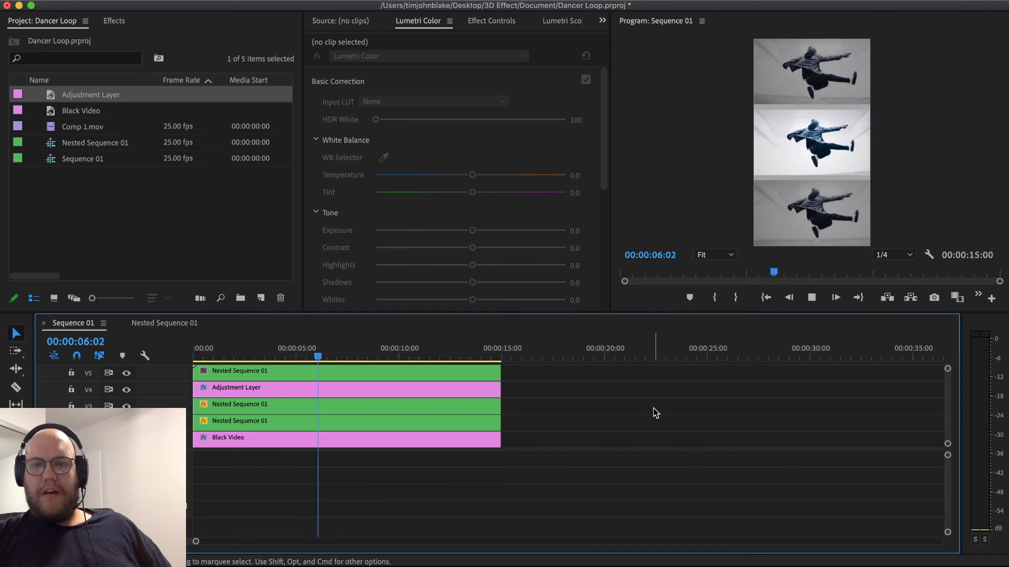
key(space)
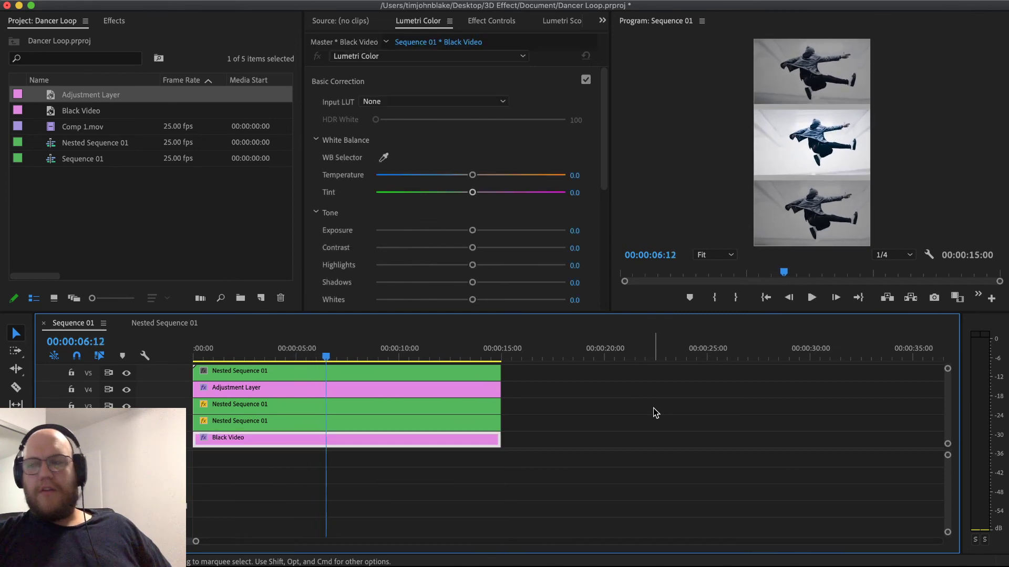
Step: Send Sequence 01 to the Media Encoder queue as H.264 with the Match Source - High bitrate preset
key(super+m)
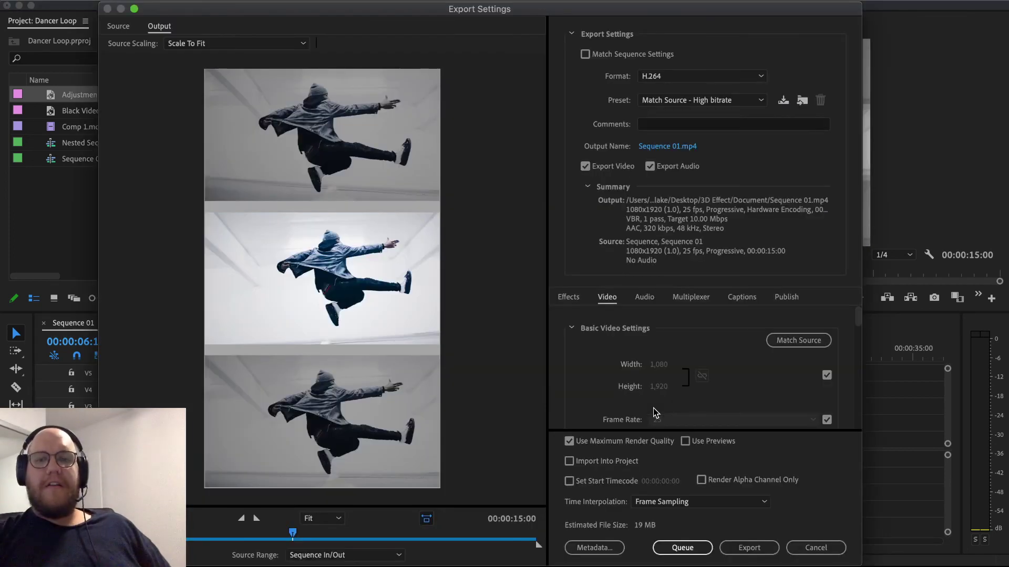
click(682, 548)
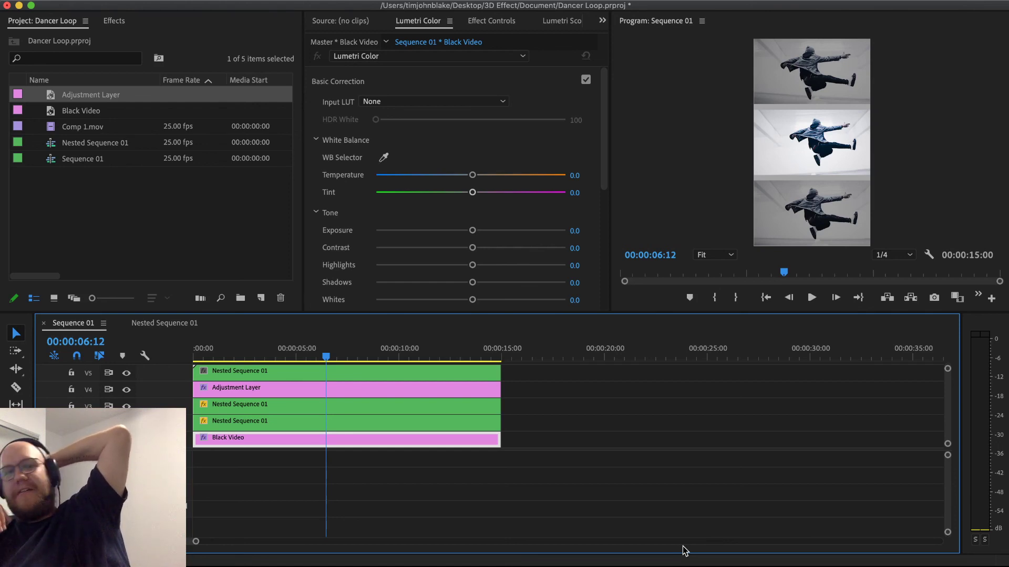
click(652, 477)
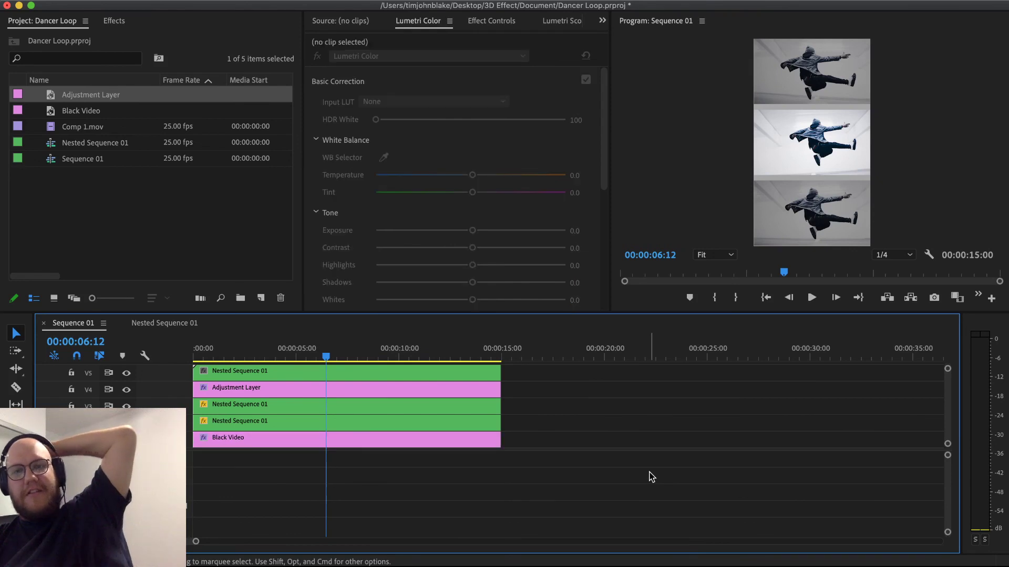
key(space)
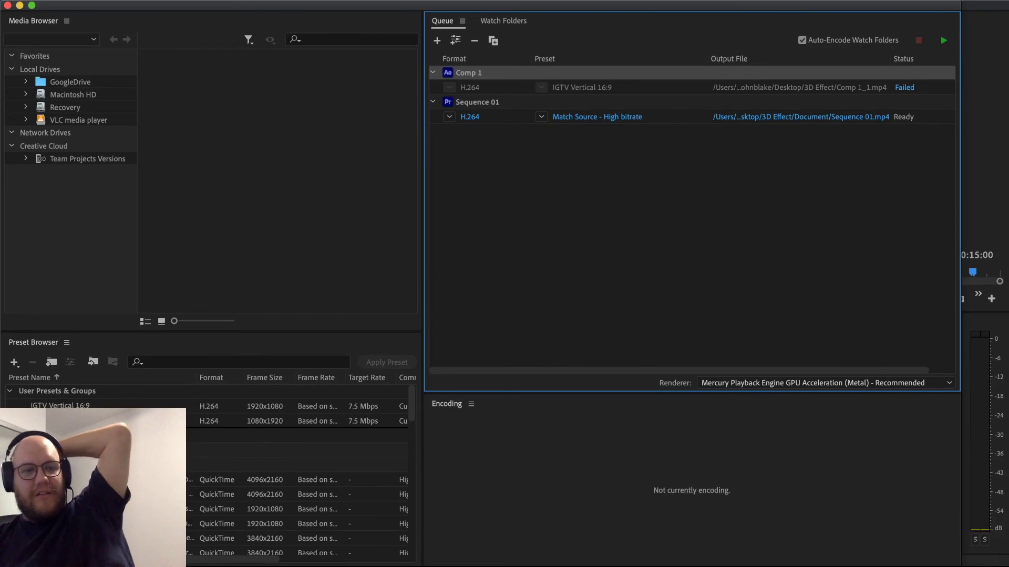
Step: Apply the IGTV Vertical 1080x1920 preset to the queued Sequence 01 and set its output to Story Dancer in the 3D Effect folder
drag(210, 421, 756, 113)
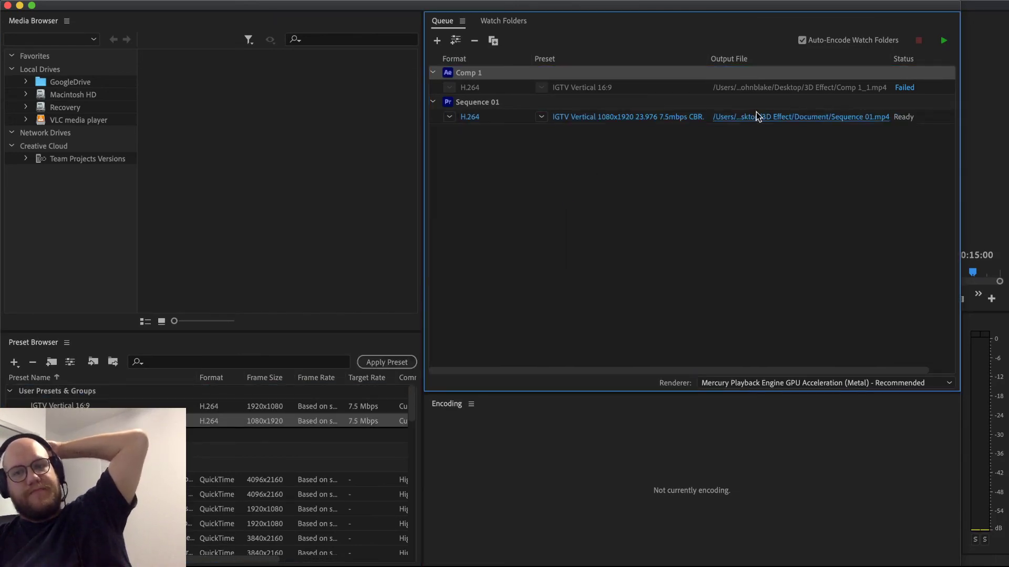
click(757, 116)
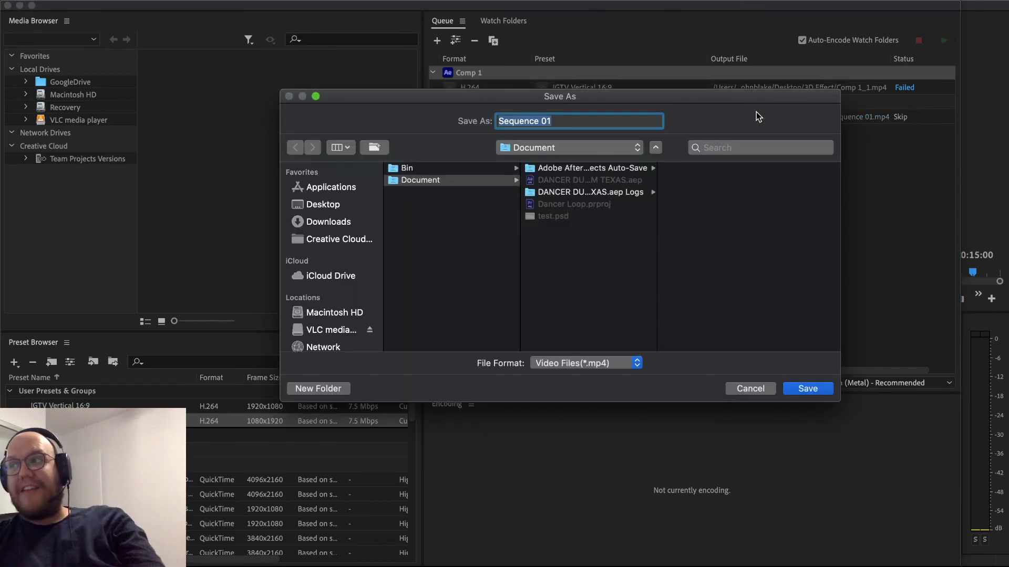
click(493, 229)
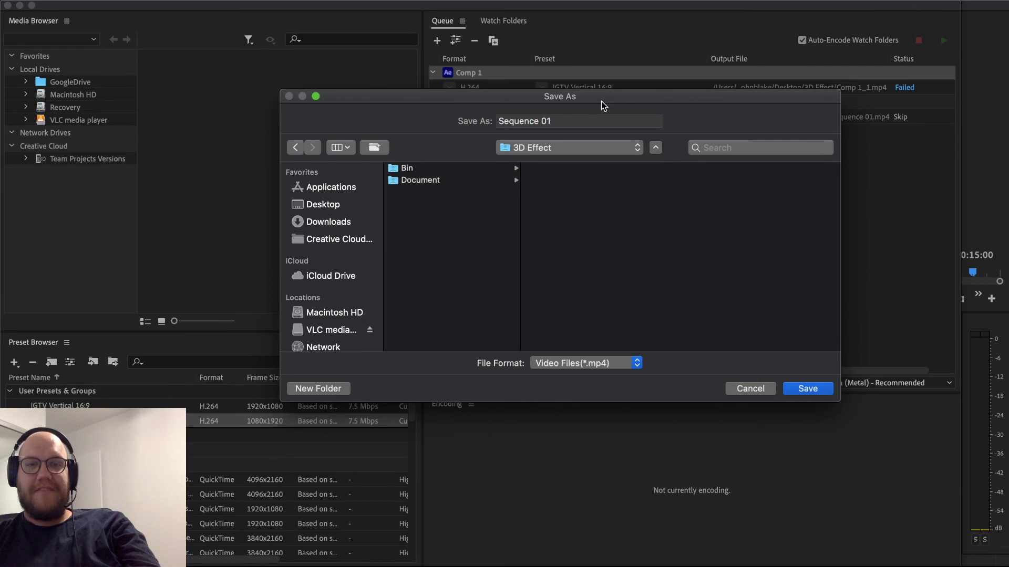
click(581, 117)
key(BackSpace)
text(Story Dancer)
key(Return)
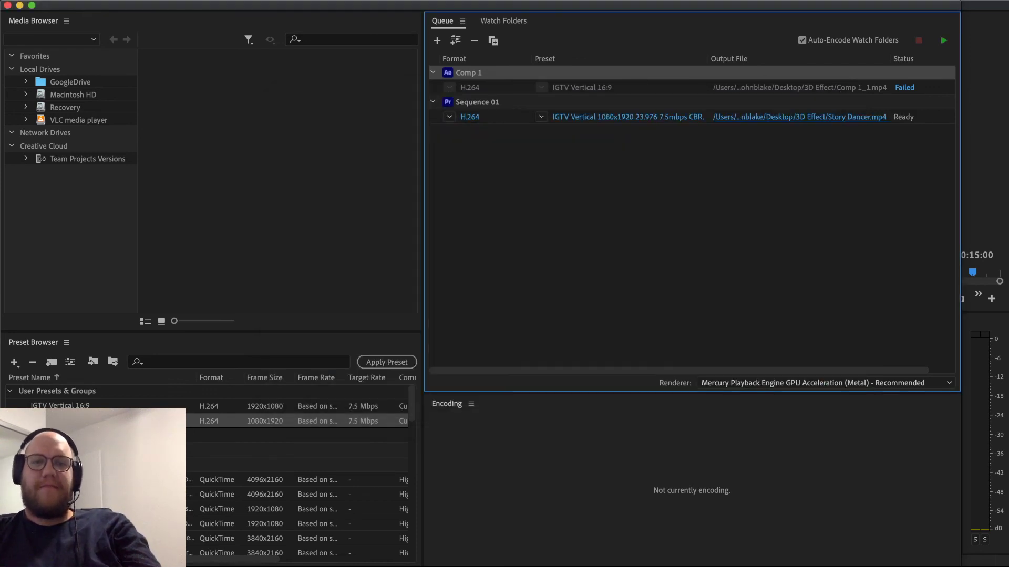
Step: Encode the queued Story Dancer.mp4 and close Media Encoder once the export completes
click(707, 253)
click(943, 40)
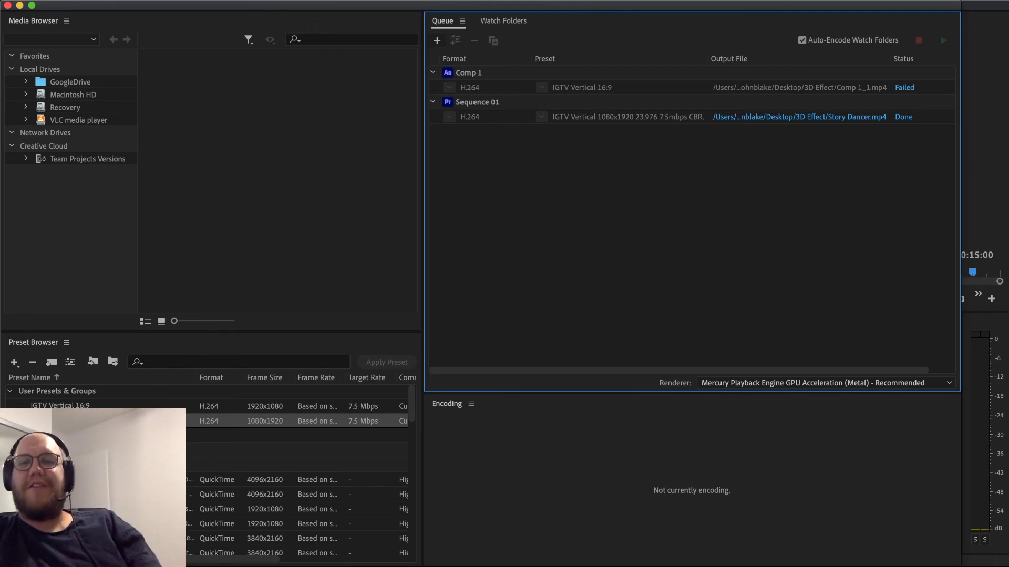
click(8, 7)
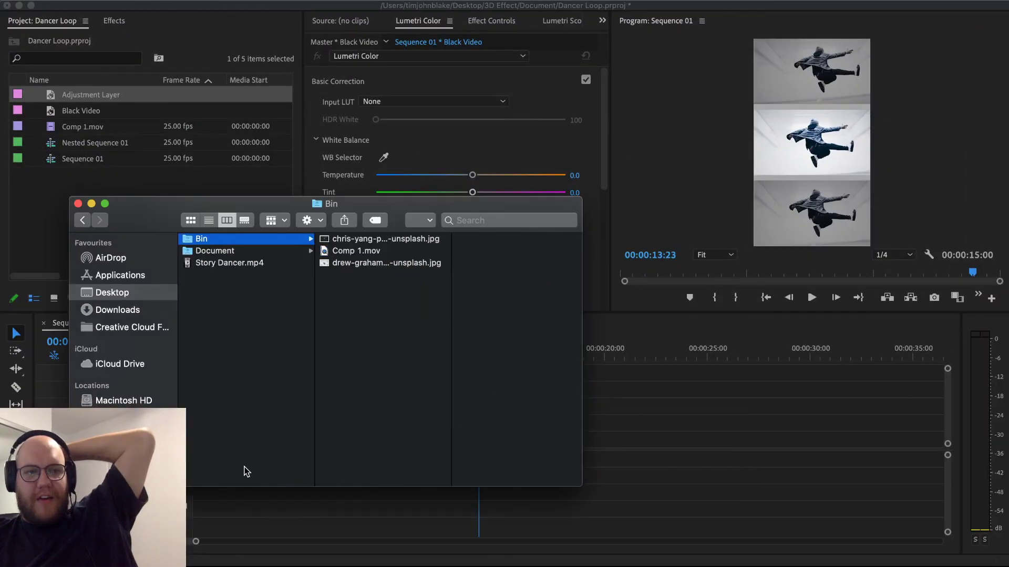
Step: Preview the exported Story Dancer.mp4 in Finder, shrinking and repositioning the preview to see the full vertical frame during playback
key(Down)
key(Down)
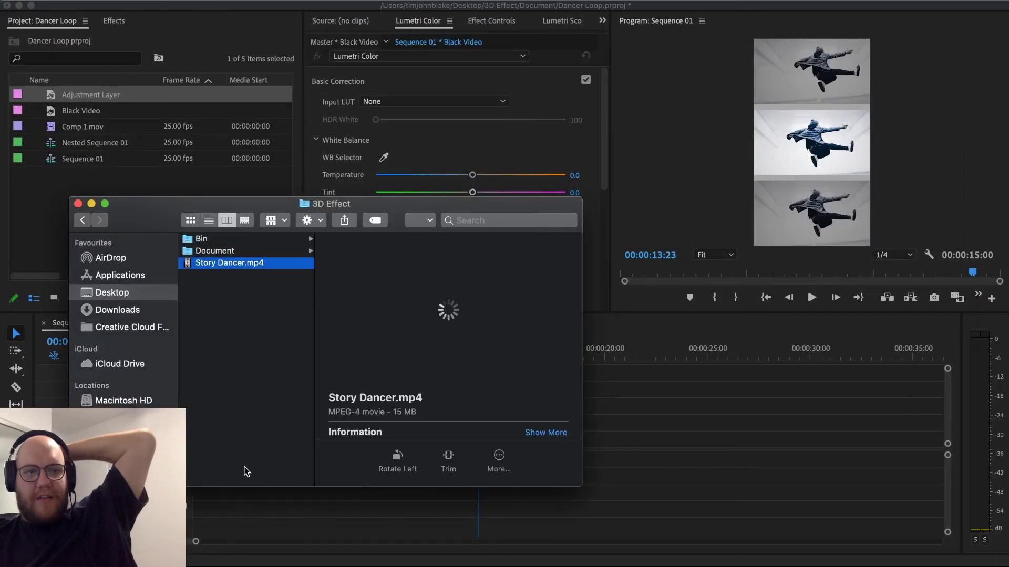
key(space)
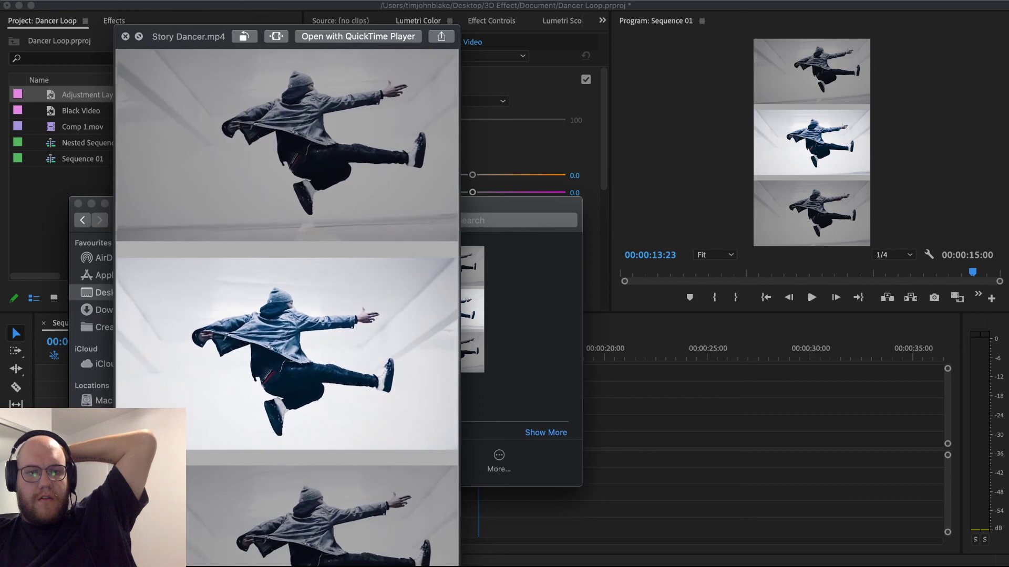
drag(451, 558, 392, 545)
drag(192, 32, 418, 24)
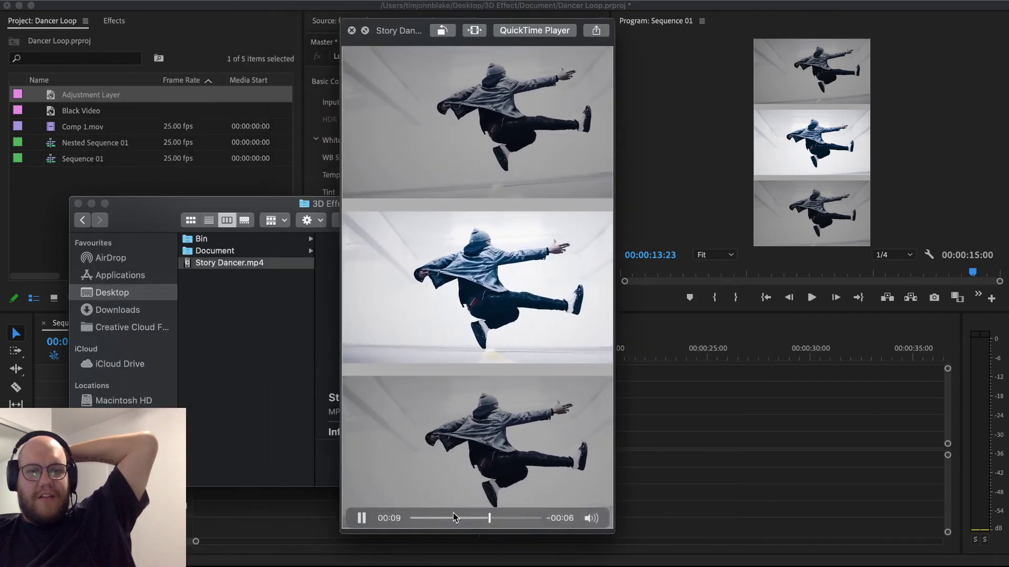
click(357, 518)
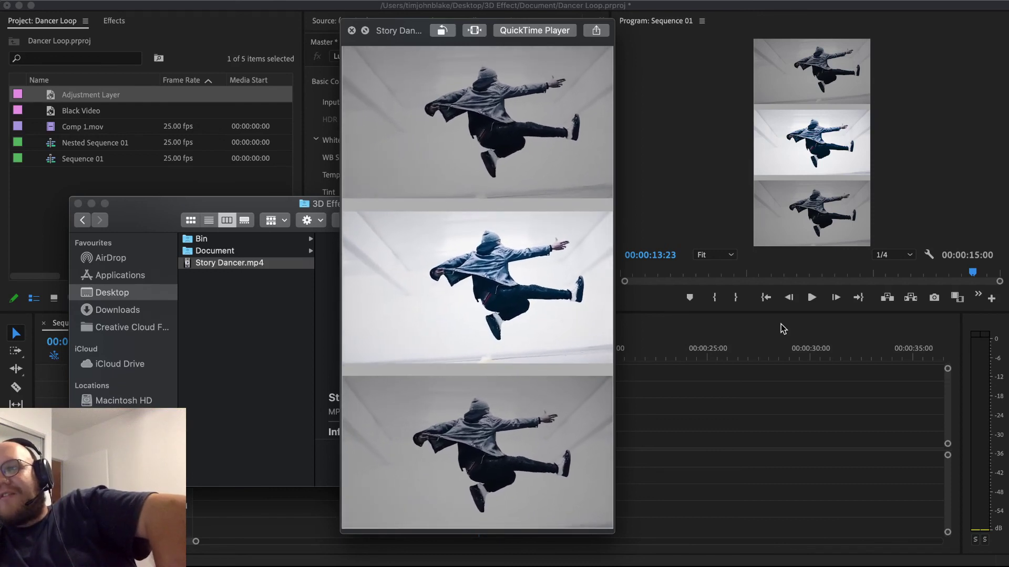
mouse_move(547, 221)
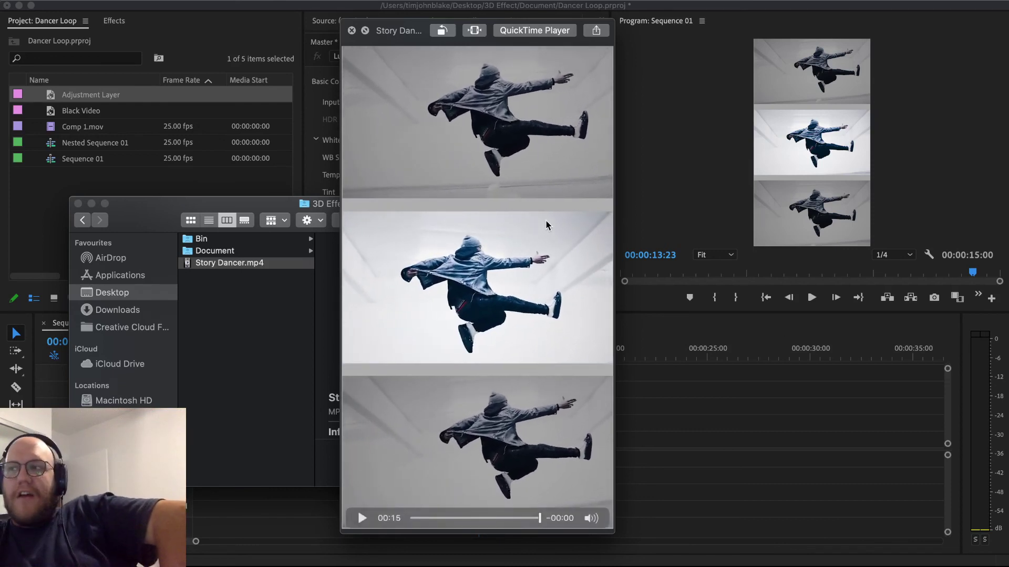
key(space)
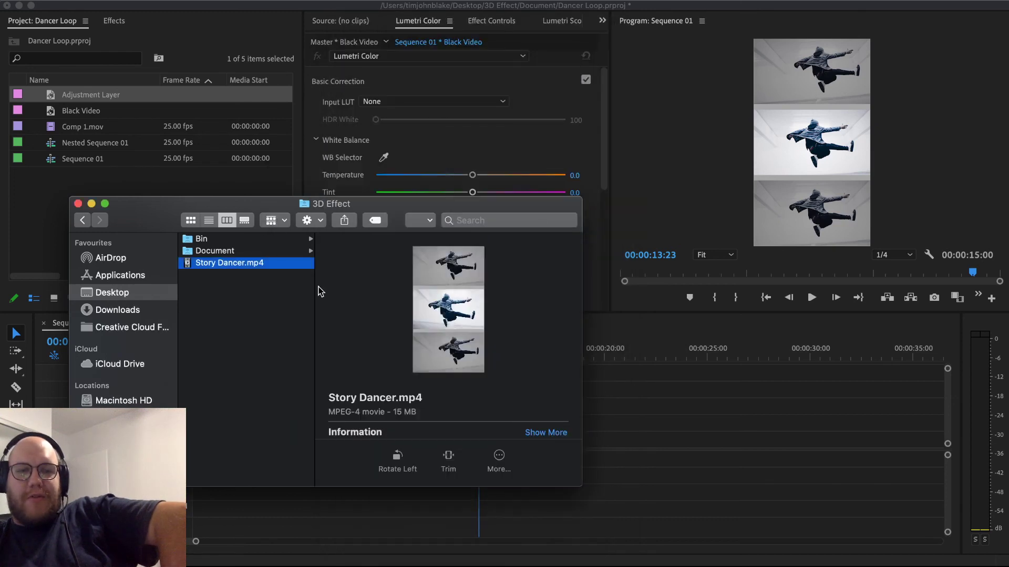
Step: Go back into the 3D Effect folder from the Desktop and briefly preview Story Dancer.mp4 again
key(Left)
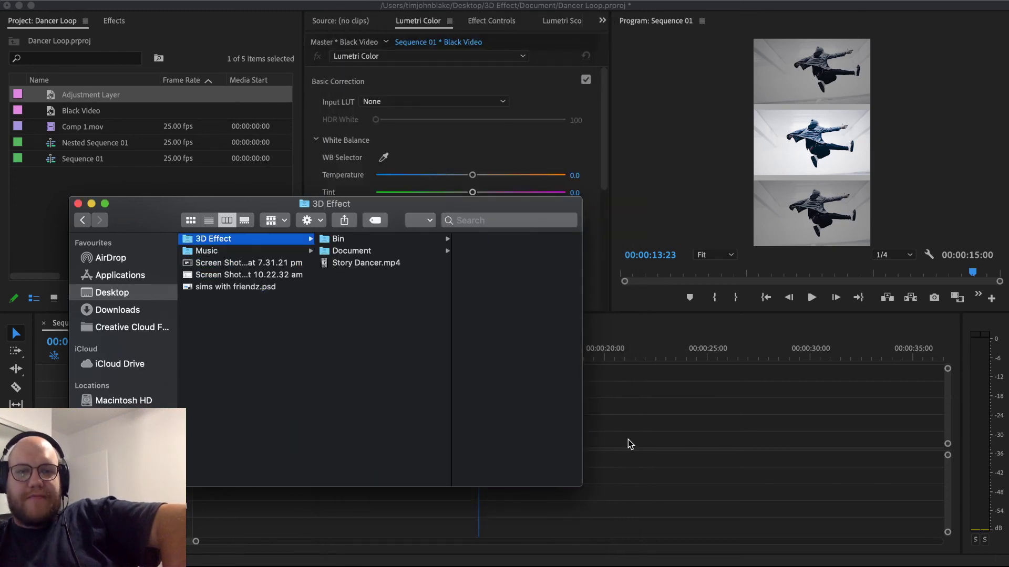
key(Right)
key(Down)
key(Down)
key(space)
key(space)
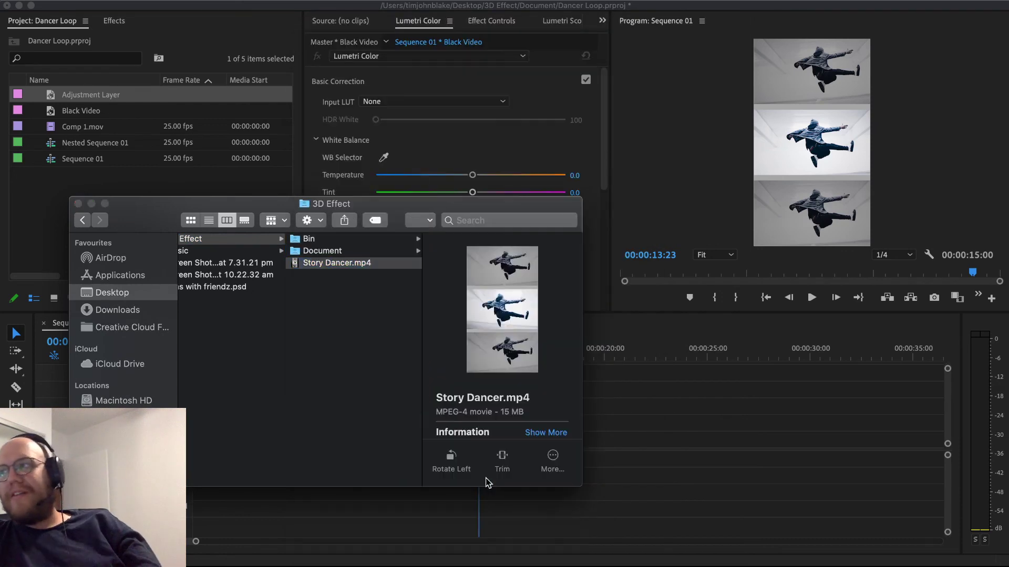
key(Left)
Step: Switch back to Premiere Pro, save the Dancer Loop project and close it
key(super+Tab)
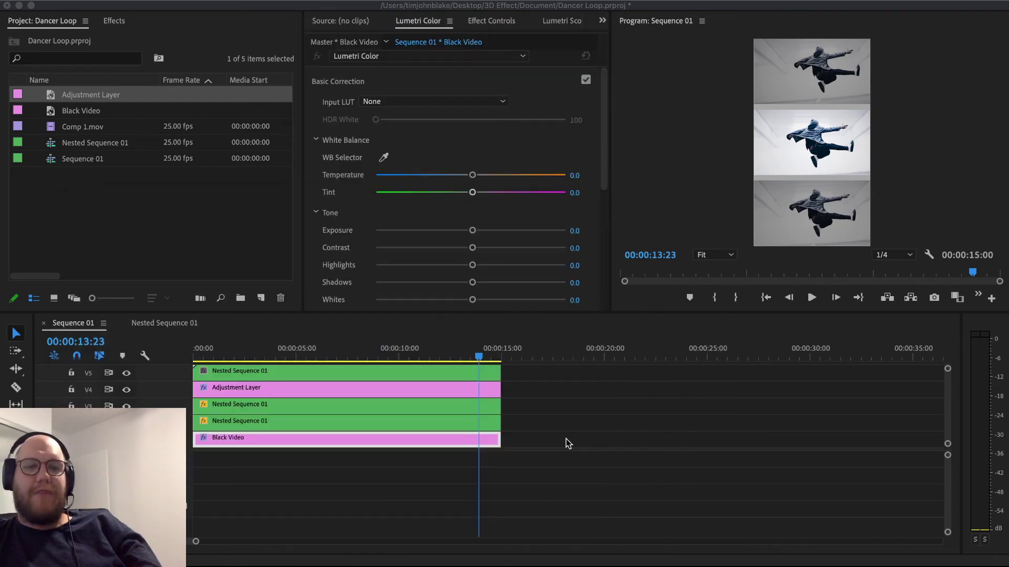
key(super+s)
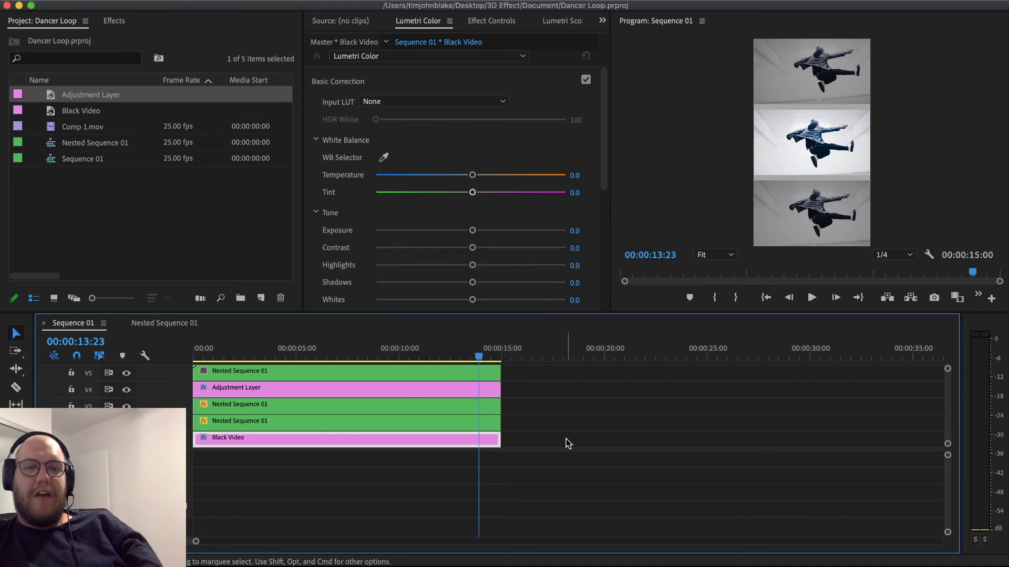
key(super+Tab)
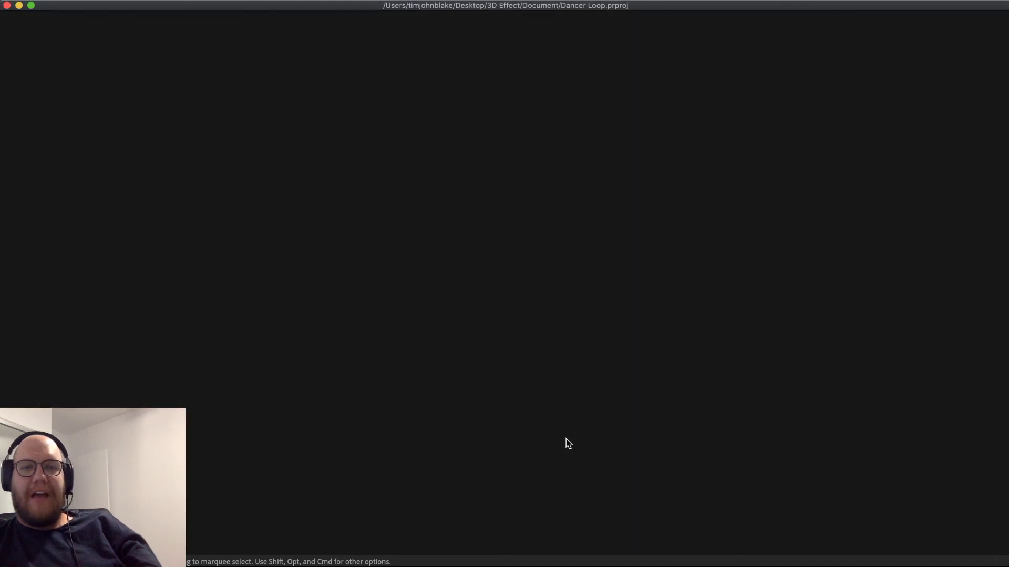